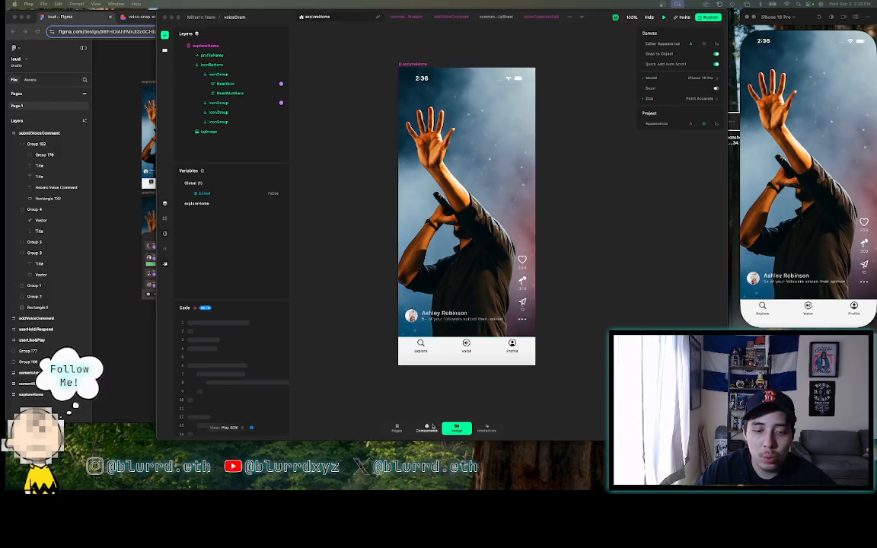
- Bring the Chrome window with the VoiceGram Figma screens in front of the Play prototype
{"action": "left_click", "coordinate": [136, 385]}
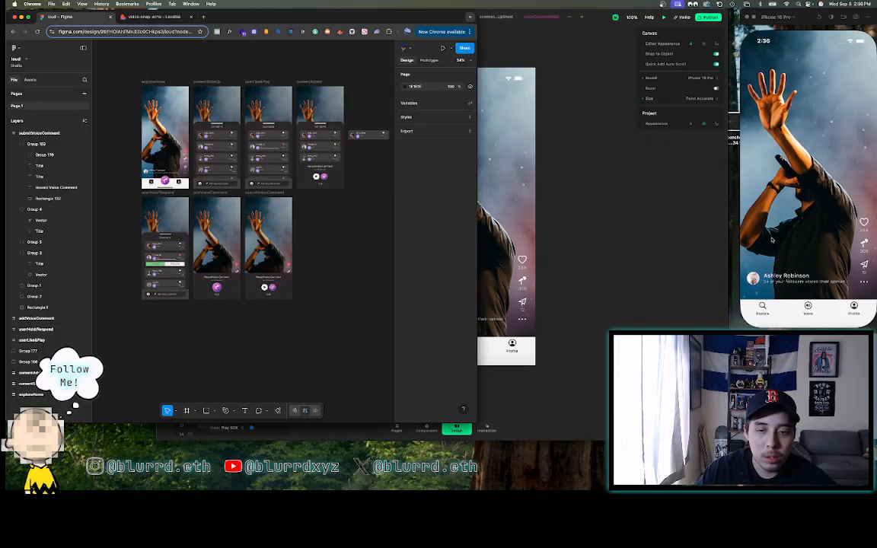
{"action": "left_click", "coordinate": [632, 247]}
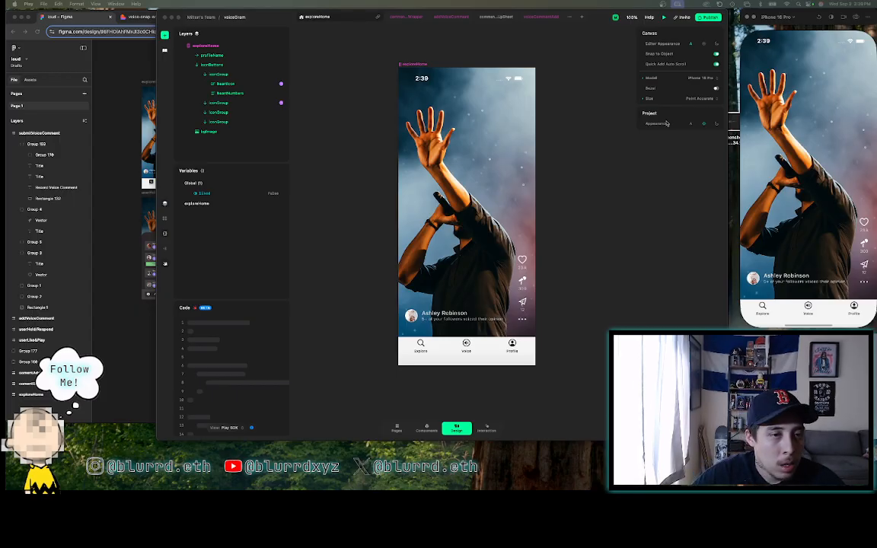
{"action": "left_click", "coordinate": [121, 74]}
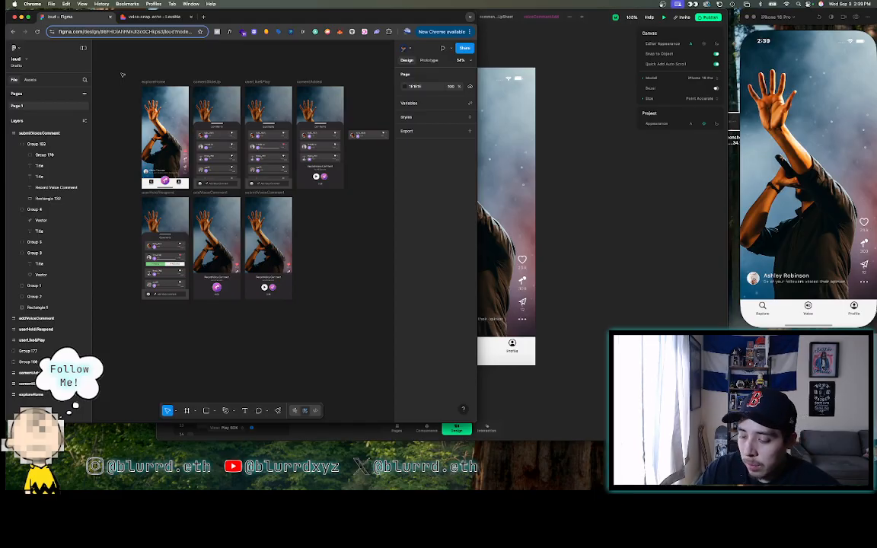
- In a new tab, search Google for 'play creative ios' and open the createwithplay.com result
{"action": "left_click", "coordinate": [204, 16]}
{"action": "type", "text": "play"}
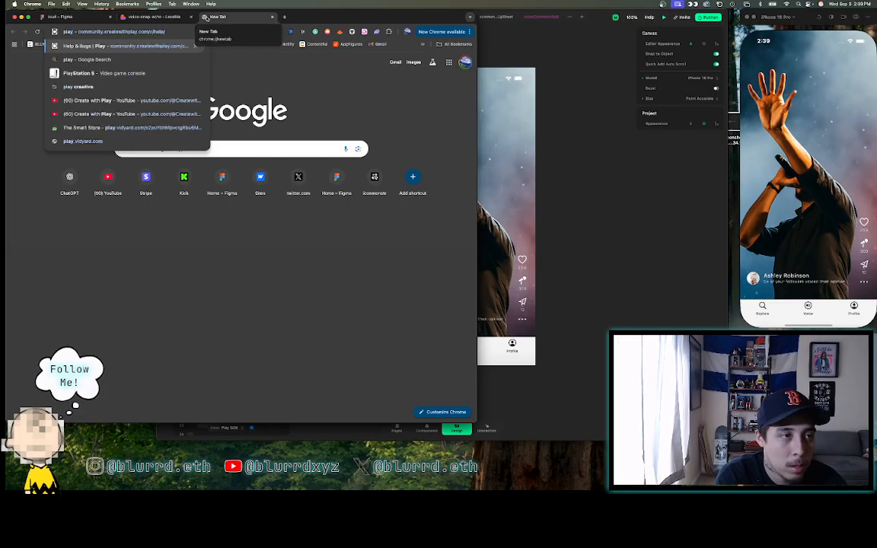
{"action": "type", "text": " creative"}
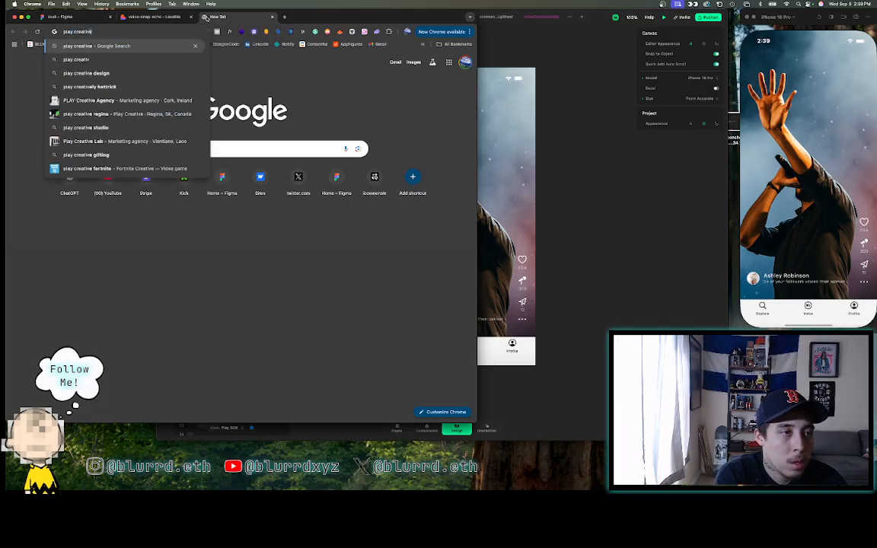
{"action": "key", "text": "Return"}
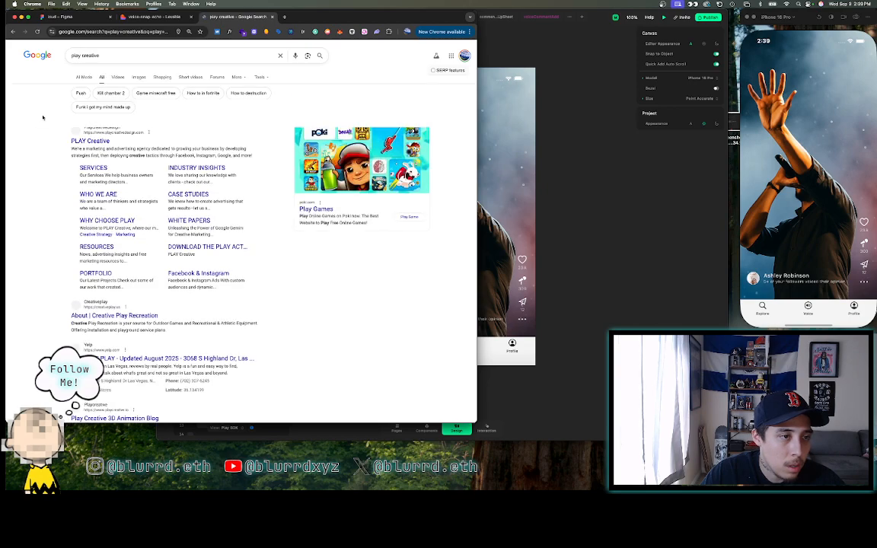
{"action": "left_click", "coordinate": [116, 55]}
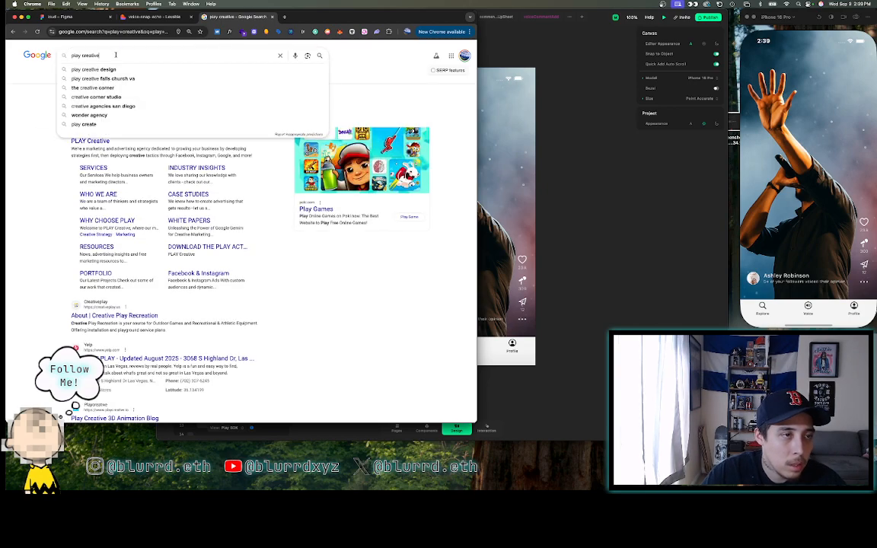
{"action": "type", "text": "ios"}
{"action": "key", "text": "Return"}
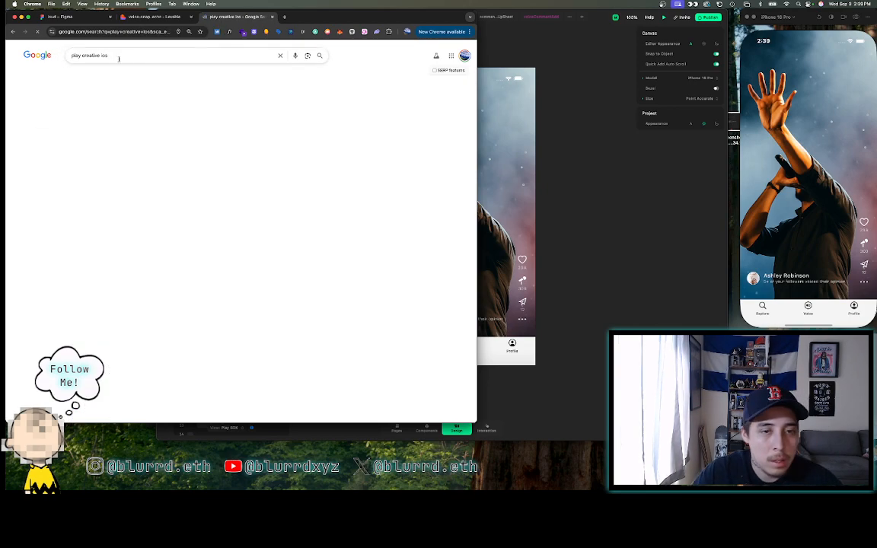
{"action": "left_click", "coordinate": [146, 128]}
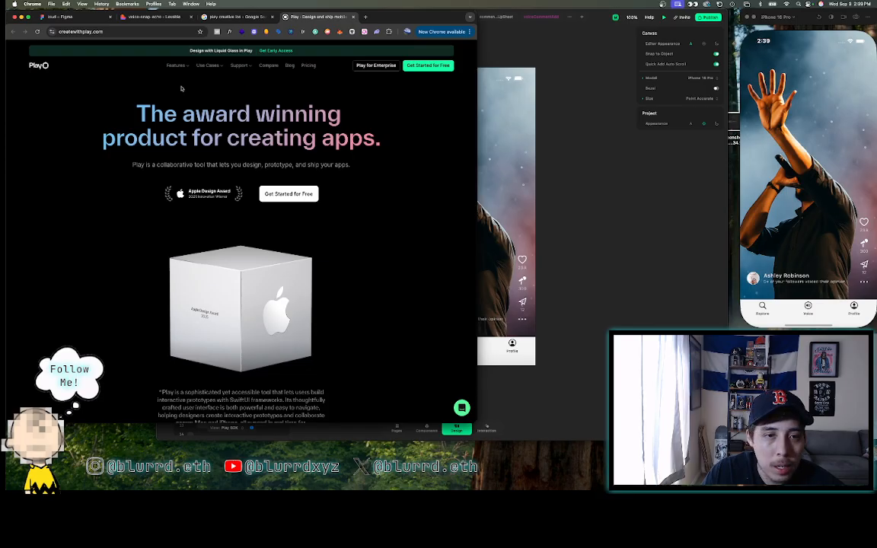
- Bring the Play editor with the exploreHome screen in front of the Chrome window
{"action": "left_click", "coordinate": [599, 127]}
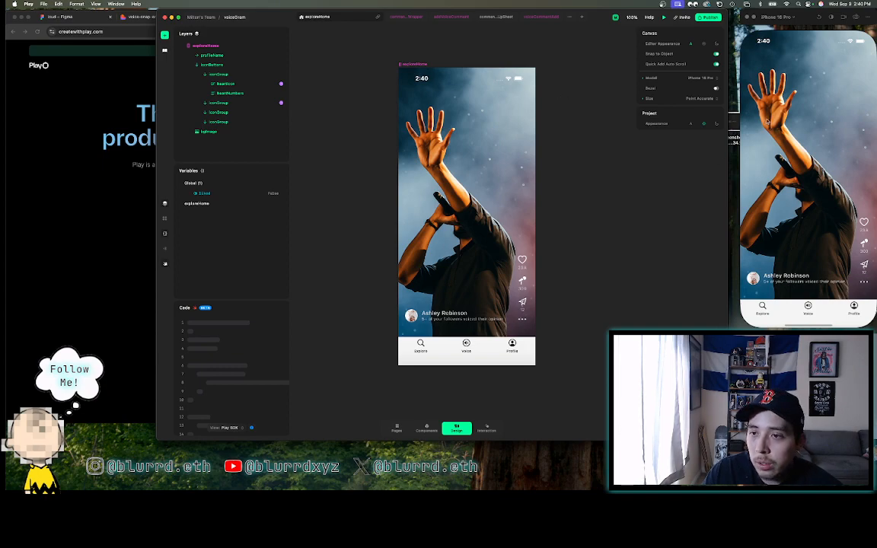
- Open the Lovable VoiceGram preview and view its Home, Create Post and Explore pages
{"action": "left_click", "coordinate": [136, 18]}
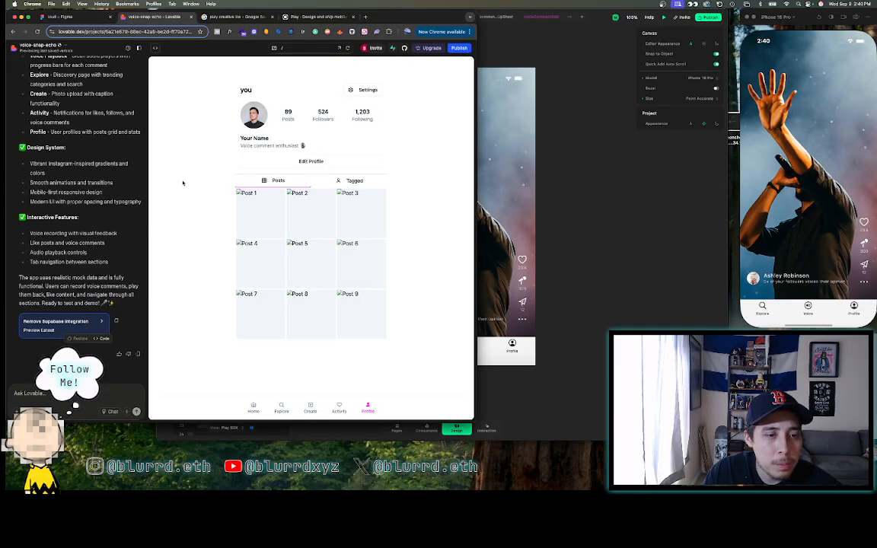
{"action": "left_click", "coordinate": [253, 407]}
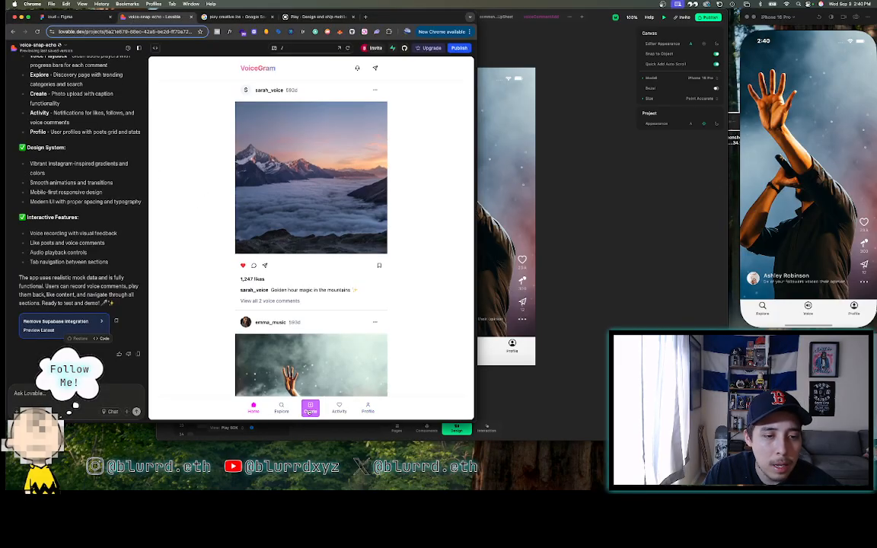
{"action": "left_click", "coordinate": [310, 409]}
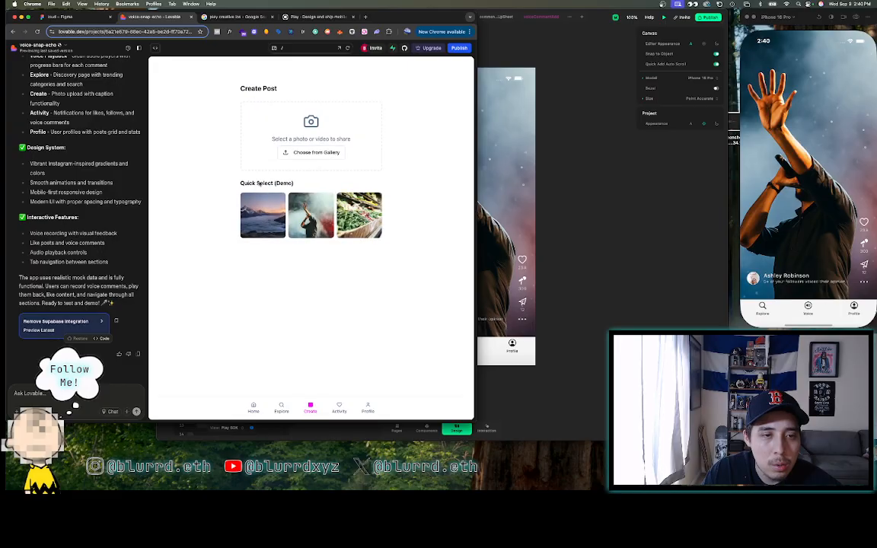
{"action": "left_click", "coordinate": [281, 409]}
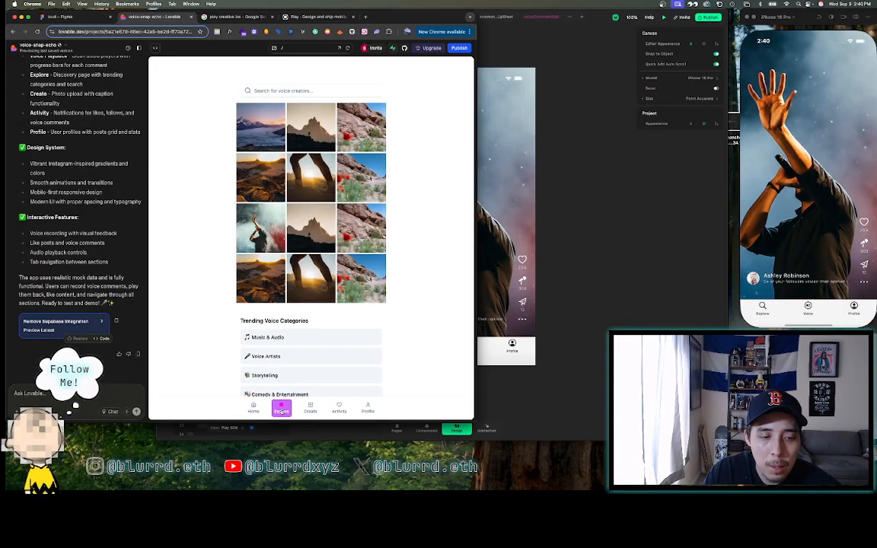
{"action": "scroll", "coordinate": [261, 352], "scroll_direction": "down", "scroll_amount": 1}
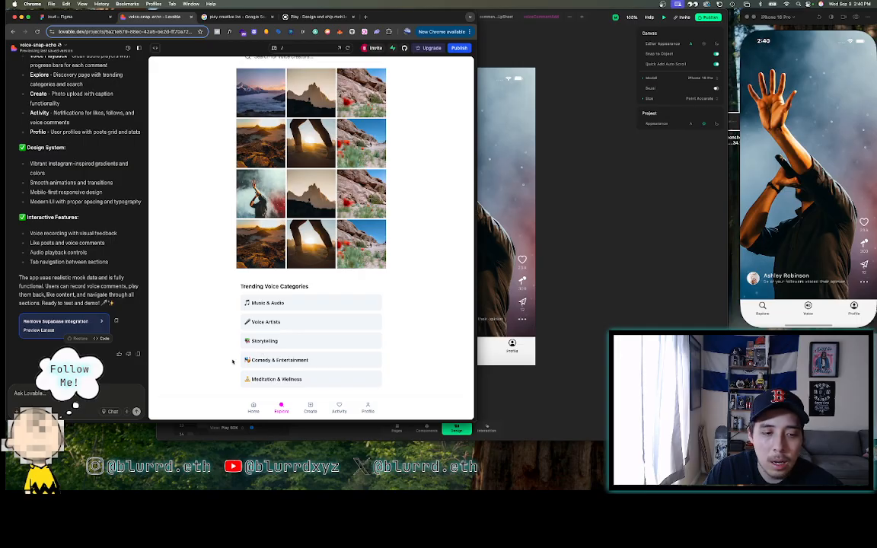
{"action": "scroll", "coordinate": [233, 361], "scroll_direction": "up", "scroll_amount": 1}
{"action": "left_click", "coordinate": [254, 408]}
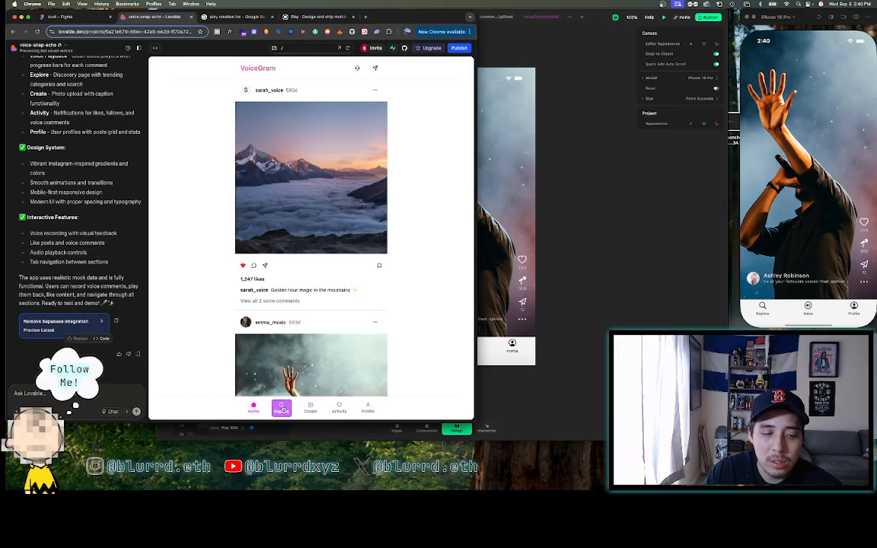
{"action": "left_click", "coordinate": [282, 408]}
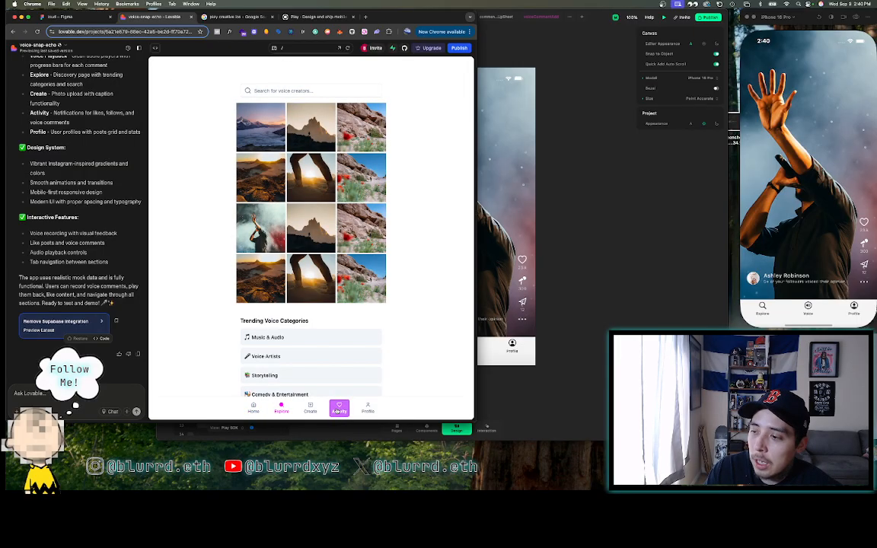
- Cycle through the preview's Activity, Create Post, Explore and Home pages, then return to Figma
{"action": "left_click", "coordinate": [337, 410]}
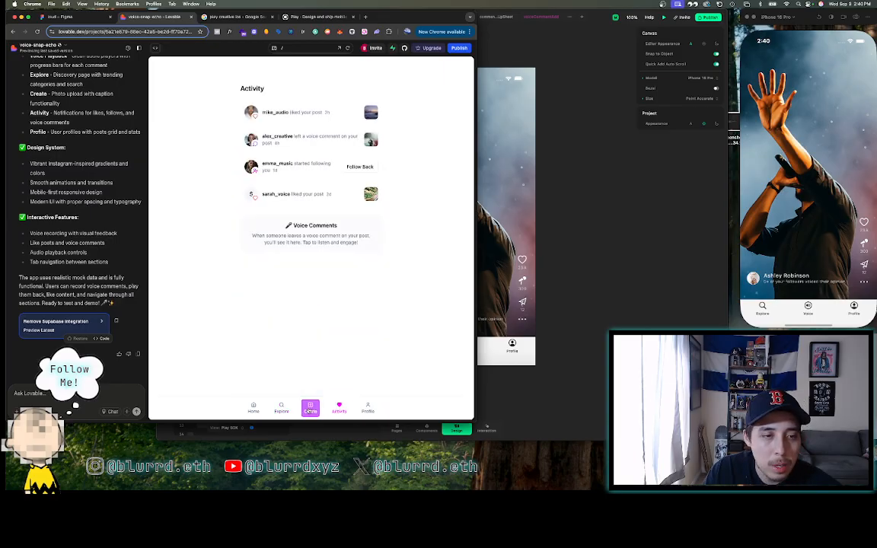
{"action": "left_click", "coordinate": [310, 410]}
{"action": "left_click", "coordinate": [283, 409]}
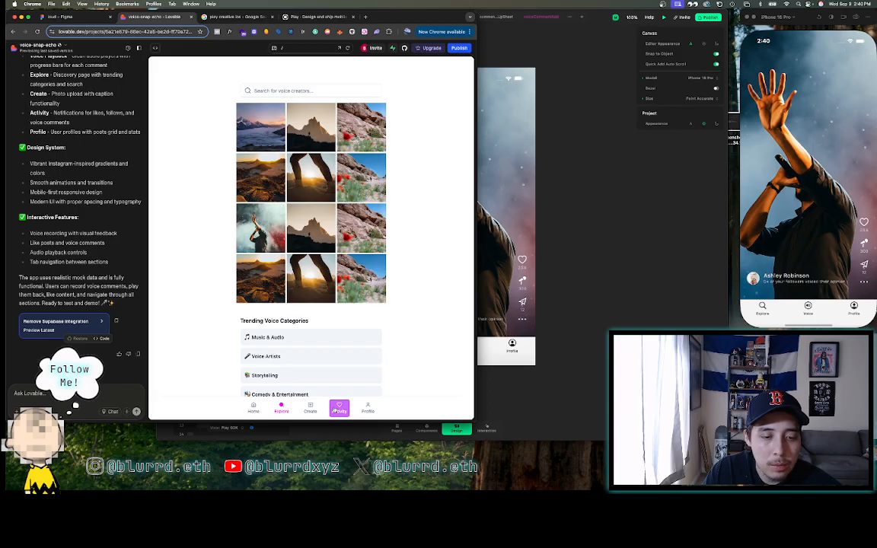
{"action": "left_click", "coordinate": [338, 410]}
{"action": "left_click", "coordinate": [310, 409]}
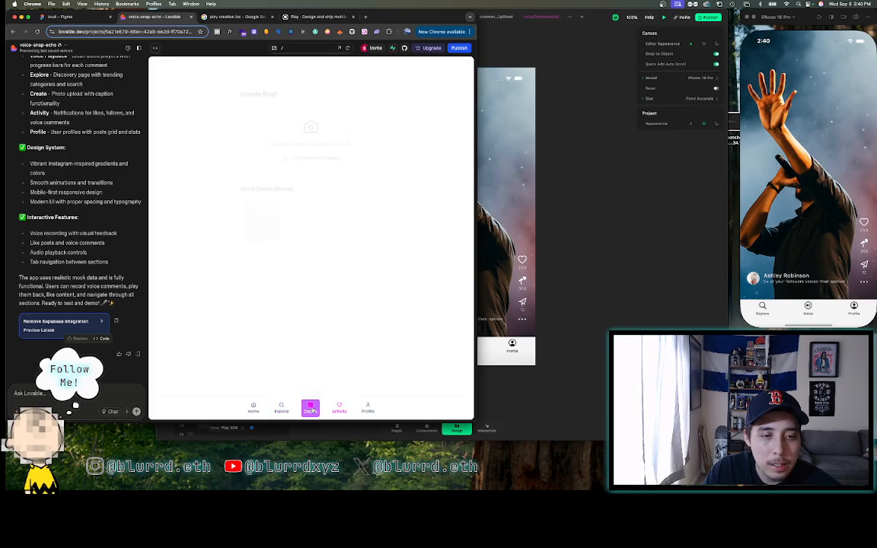
{"action": "left_click", "coordinate": [253, 409]}
{"action": "left_click", "coordinate": [281, 408]}
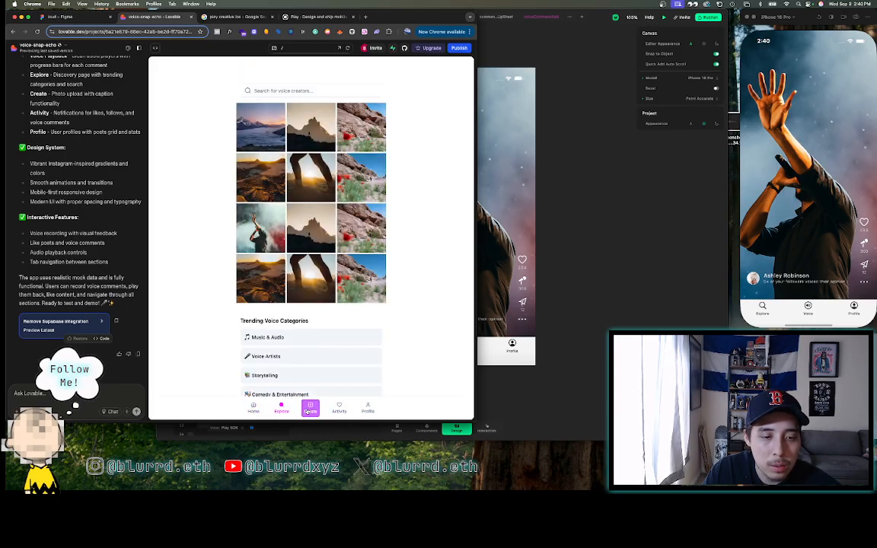
{"action": "left_click", "coordinate": [73, 16]}
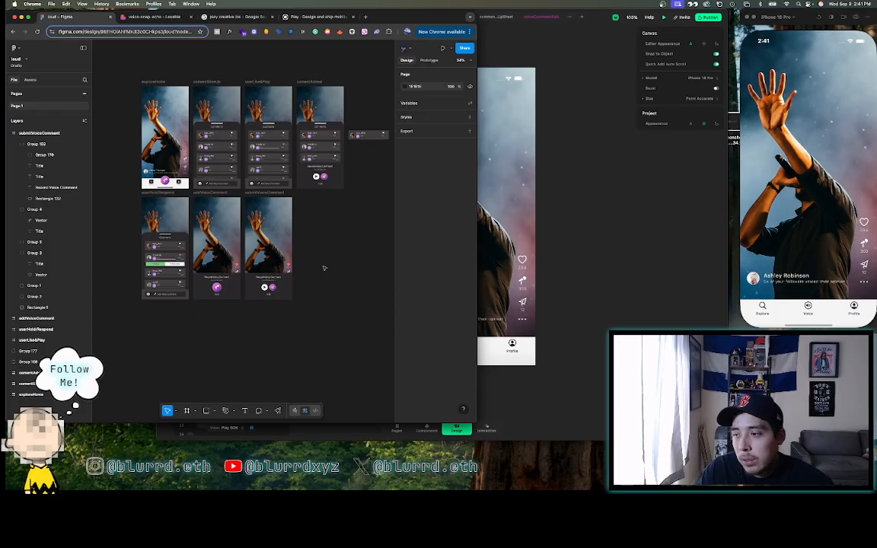
- Alternate between the Play prototype and the Figma canvas, then open the Lovable preview tab
{"action": "left_click", "coordinate": [606, 243]}
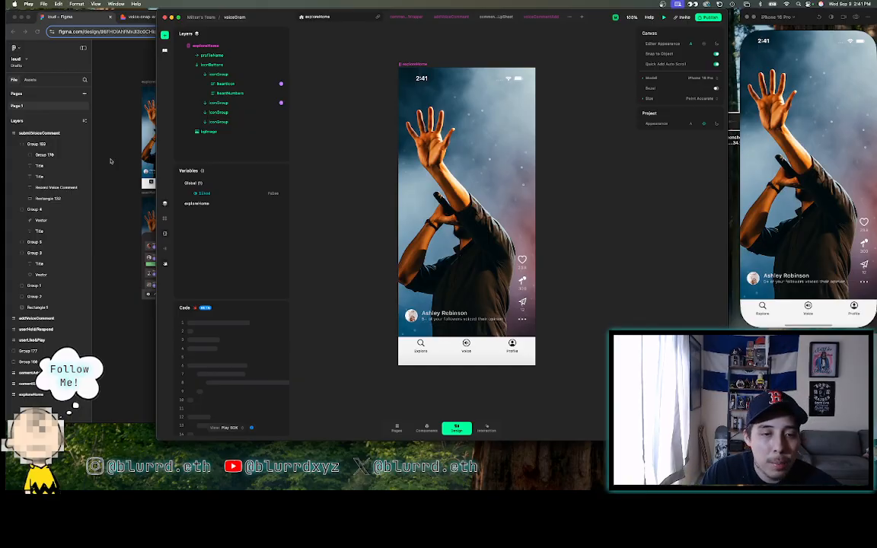
{"action": "left_click", "coordinate": [116, 229]}
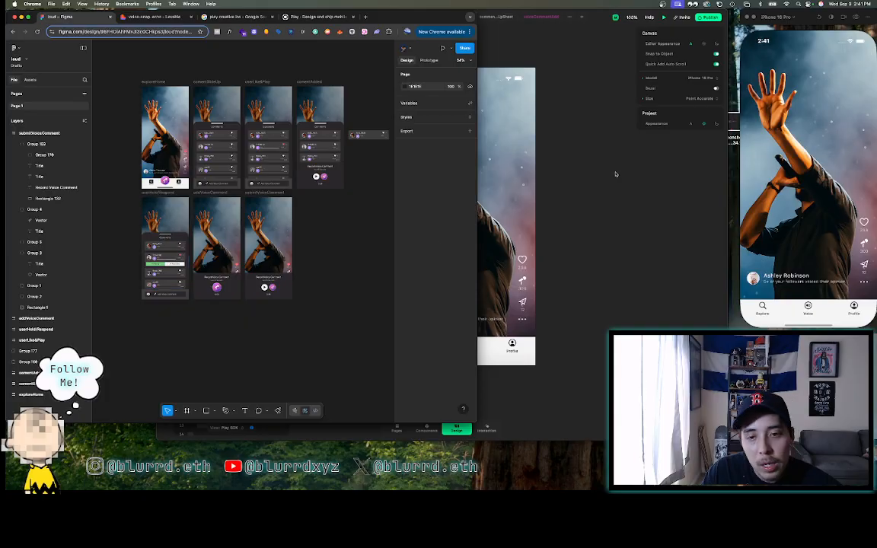
{"action": "left_click", "coordinate": [549, 156]}
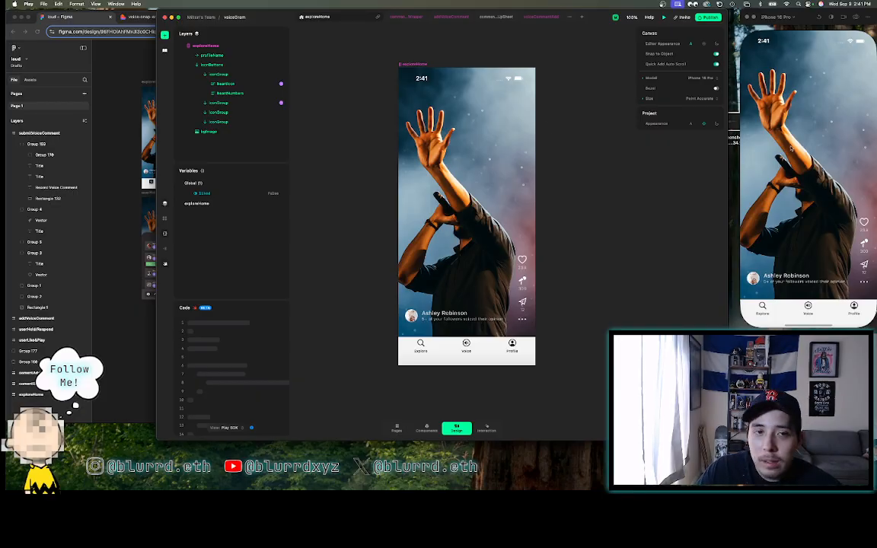
{"action": "left_click", "coordinate": [123, 85]}
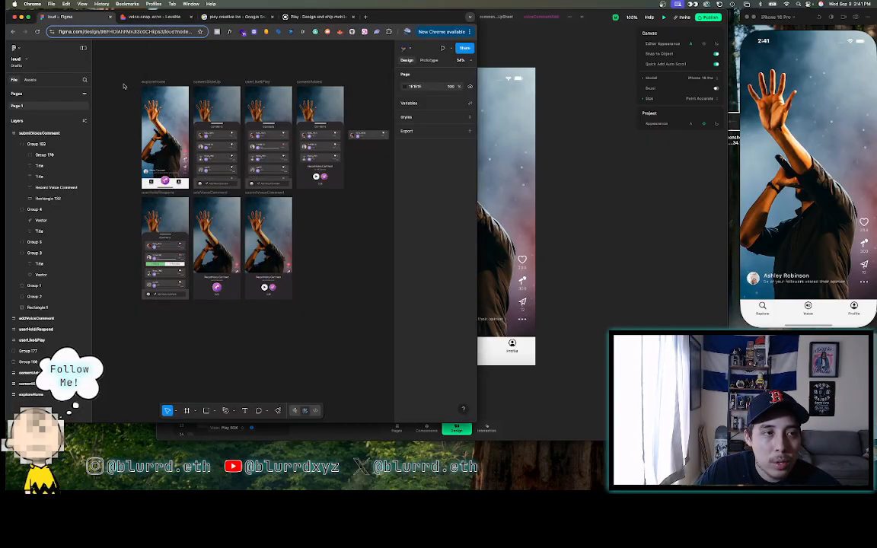
{"action": "left_click", "coordinate": [131, 16]}
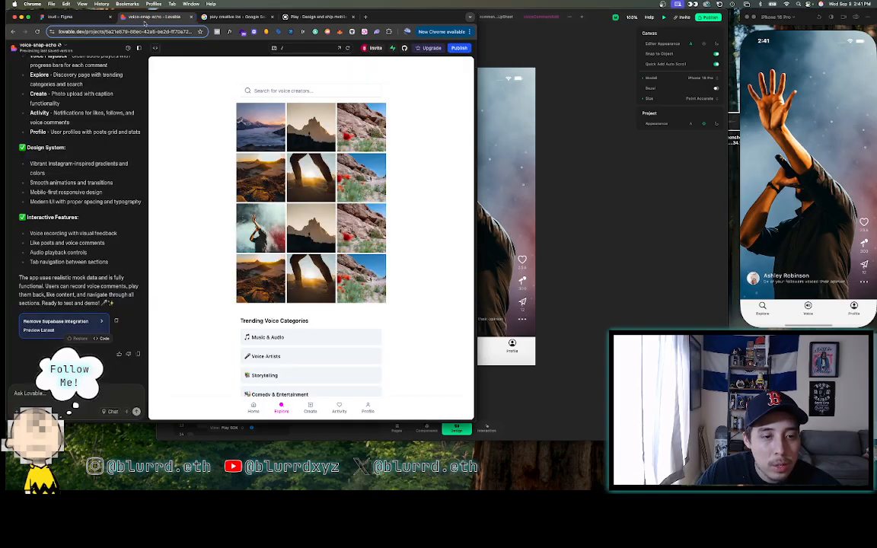
- View the preview's Profile, Explore and Activity pages, then bring the Play editor forward
{"action": "left_click", "coordinate": [367, 410]}
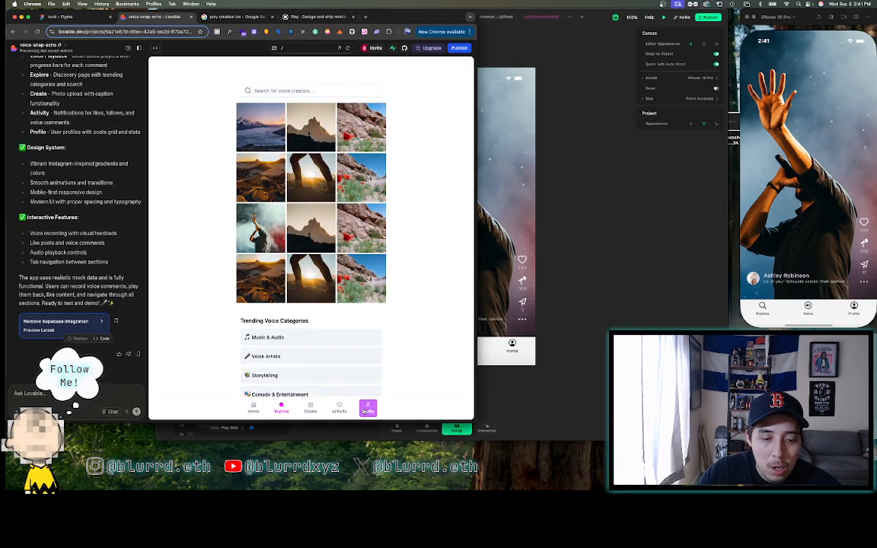
{"action": "left_click", "coordinate": [282, 410]}
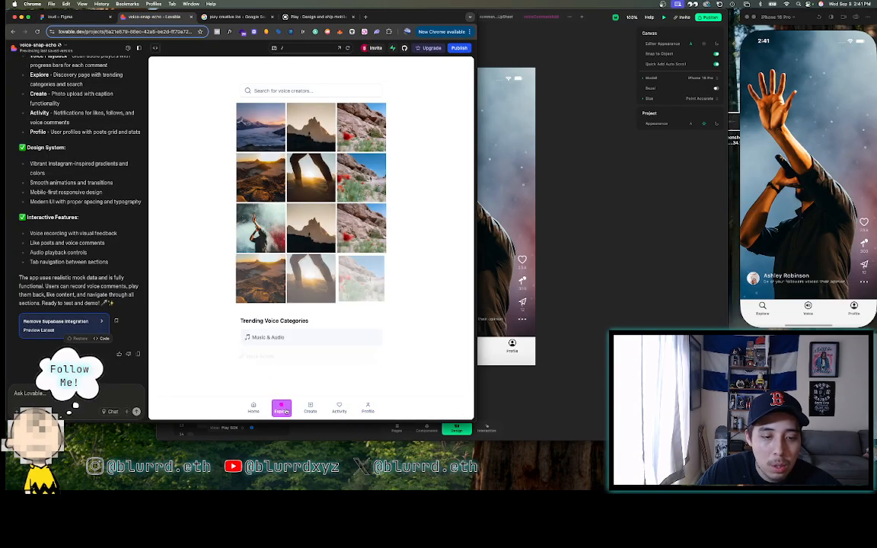
{"action": "left_click", "coordinate": [339, 409]}
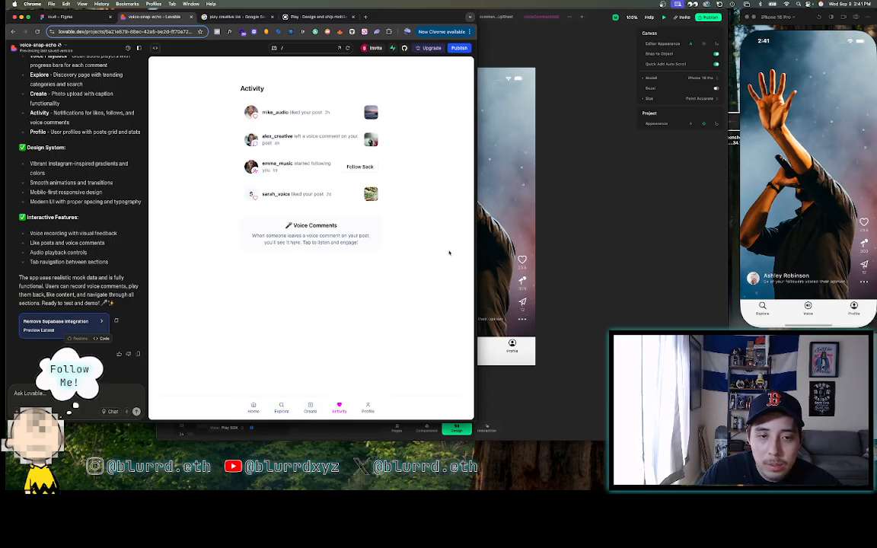
{"action": "left_click", "coordinate": [591, 189]}
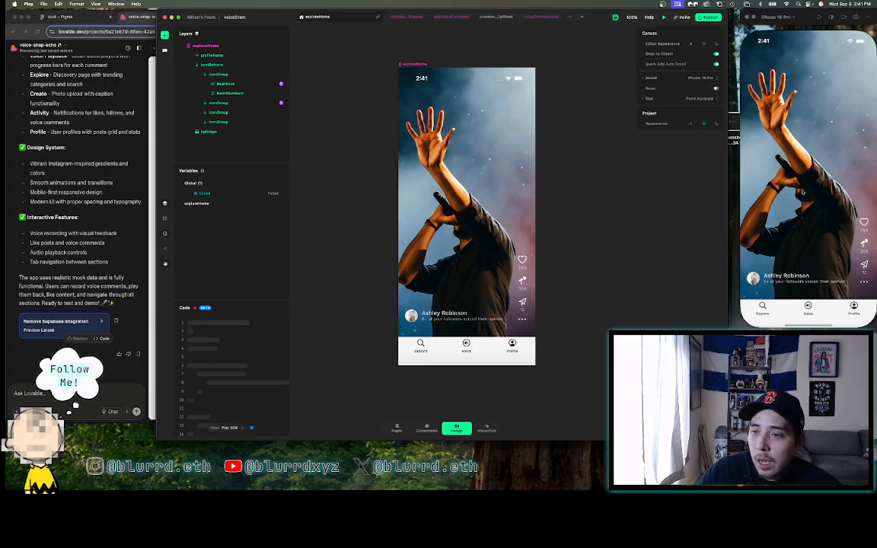
{"action": "left_click", "coordinate": [803, 193]}
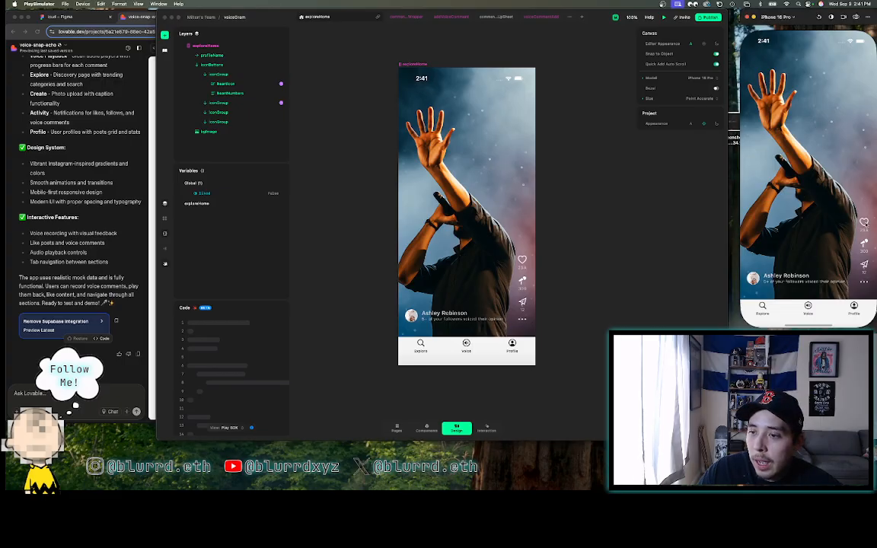
{"action": "left_click", "coordinate": [864, 222]}
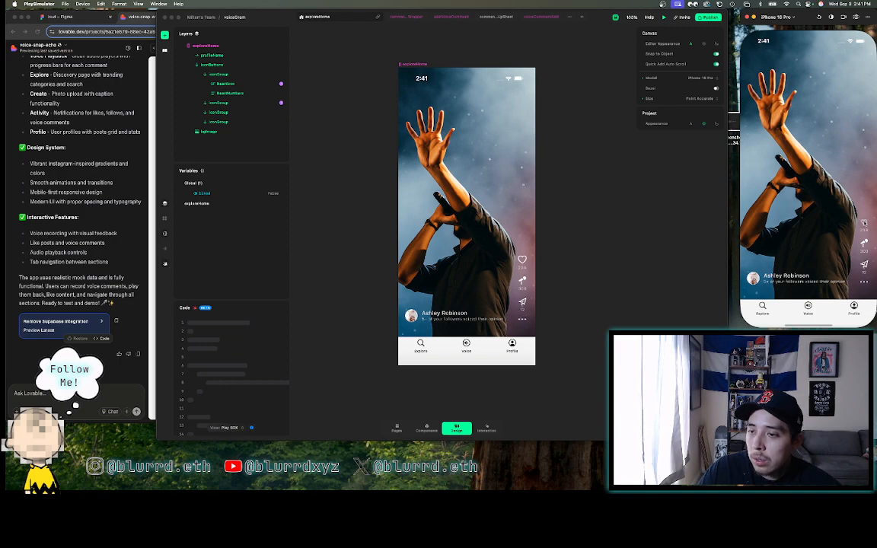
{"action": "left_click", "coordinate": [864, 224]}
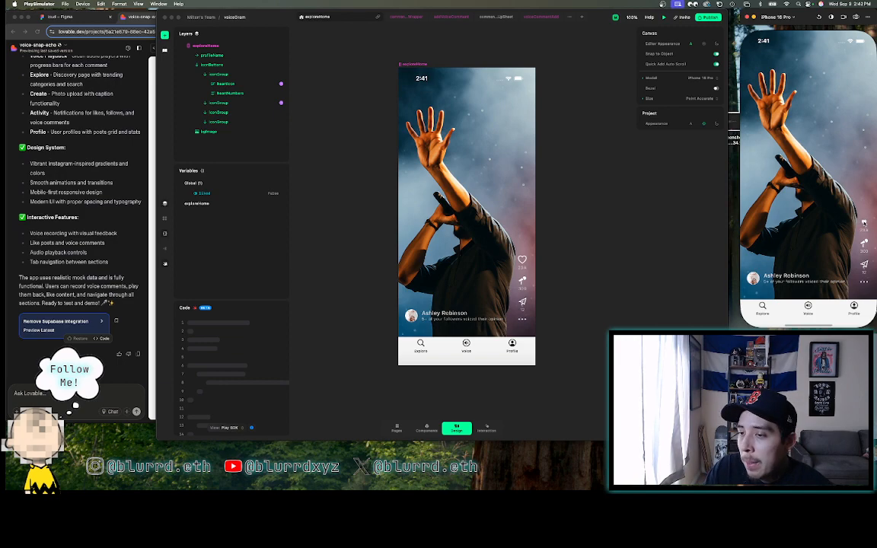
{"action": "left_click", "coordinate": [865, 224]}
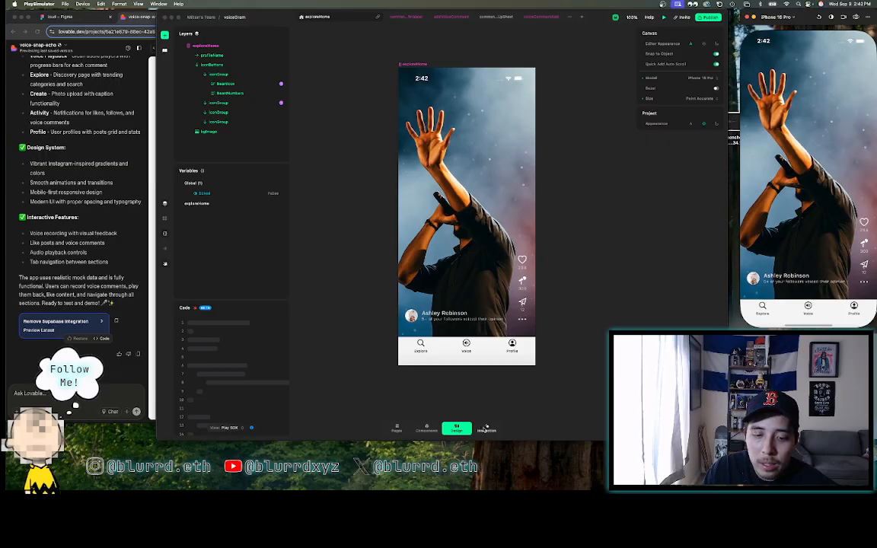
{"action": "left_click", "coordinate": [485, 430]}
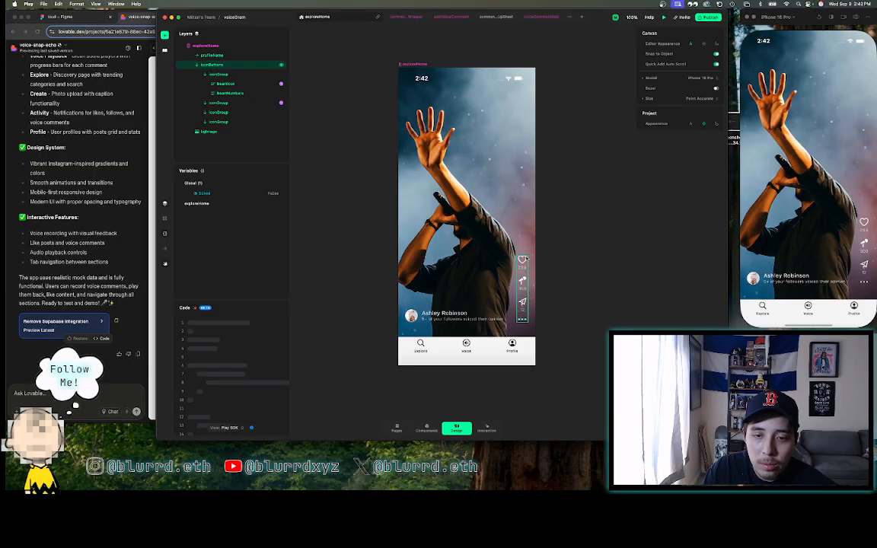
- Select the iconButtons heart group and show its Tap-triggered Set Variable and SF Symbol interactions
{"action": "left_click", "coordinate": [523, 263]}
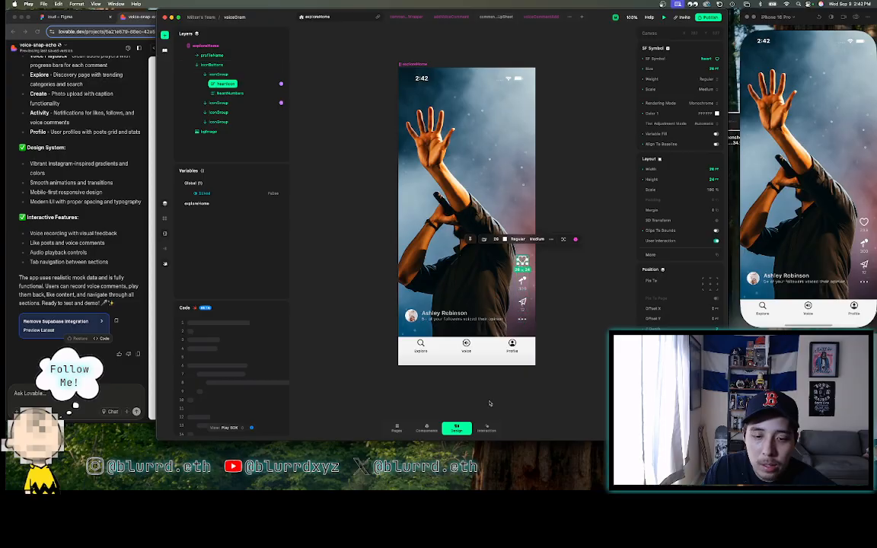
{"action": "left_click", "coordinate": [486, 429]}
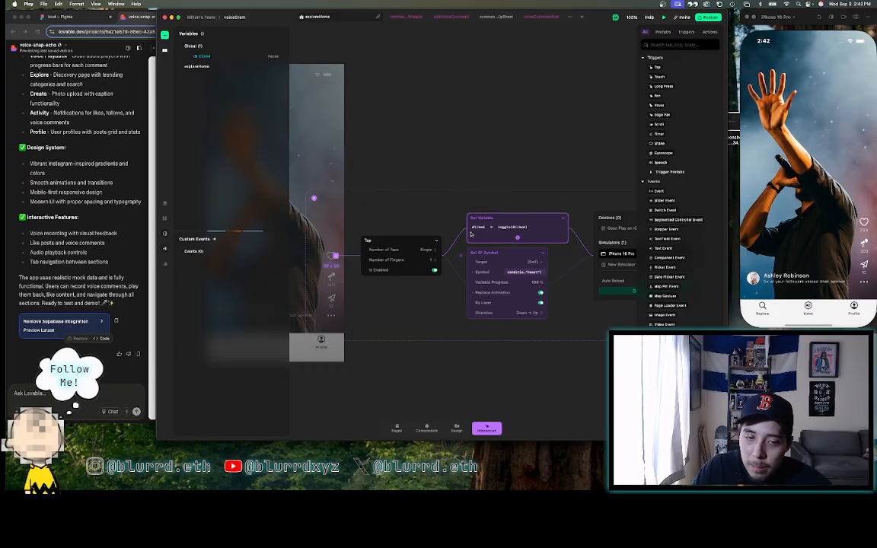
{"action": "left_click", "coordinate": [483, 271]}
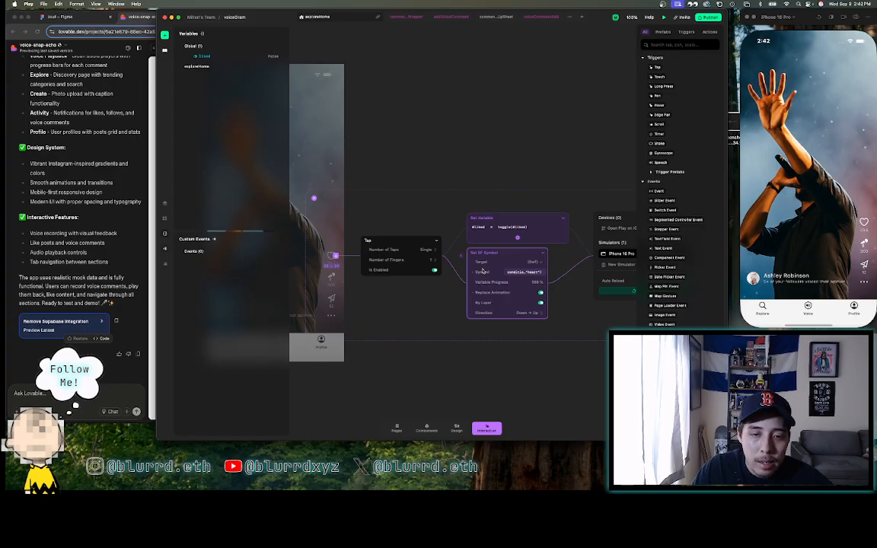
{"action": "scroll", "coordinate": [483, 271], "scroll_direction": "right", "scroll_amount": 2}
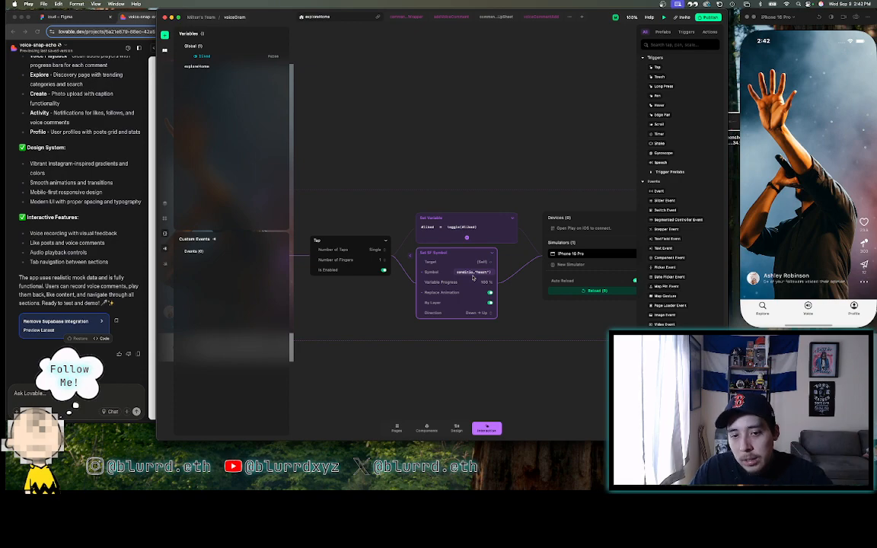
{"action": "left_click", "coordinate": [470, 272]}
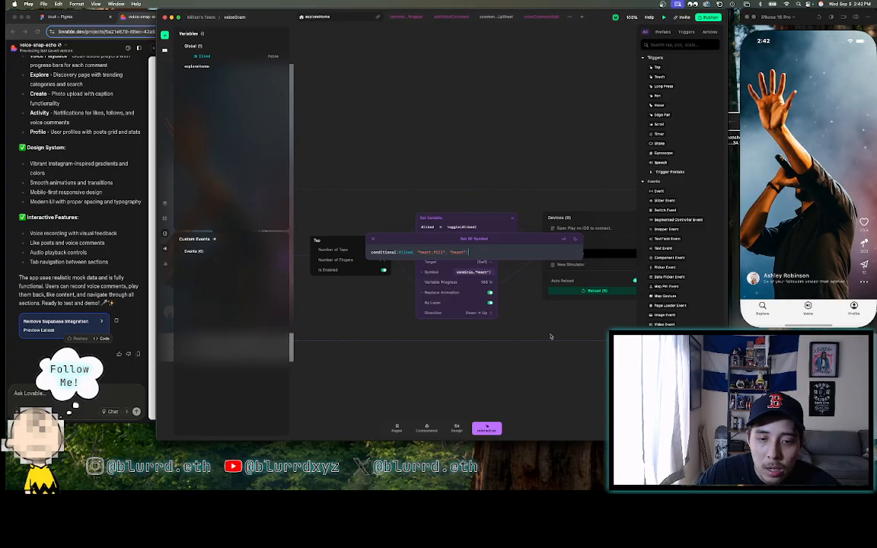
{"action": "left_click", "coordinate": [531, 358]}
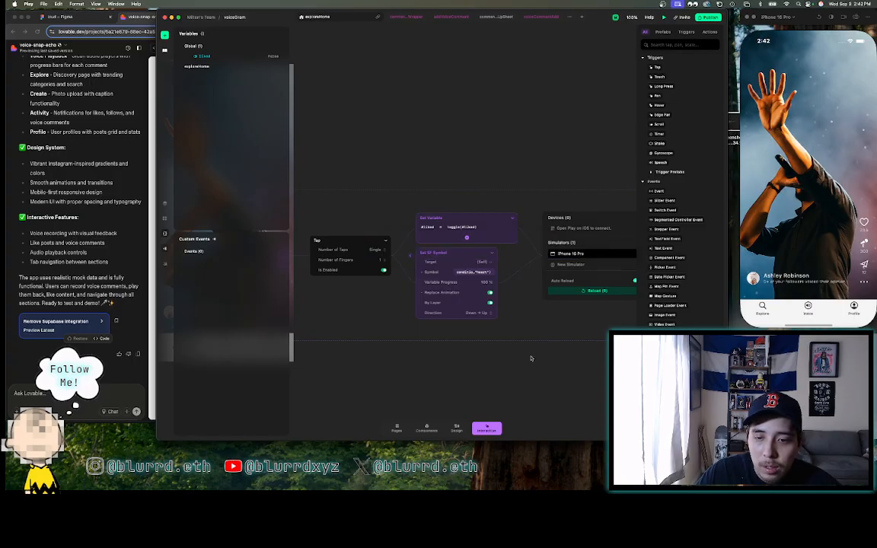
{"action": "left_click", "coordinate": [865, 222]}
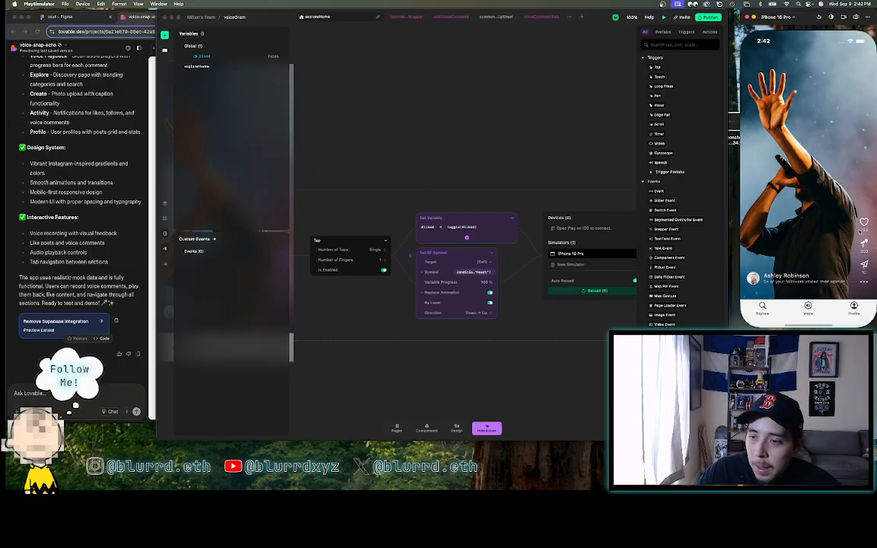
- Open, close and reopen the comments sheet in PlaySimulator, scrolling through its comments
{"action": "left_click", "coordinate": [865, 244]}
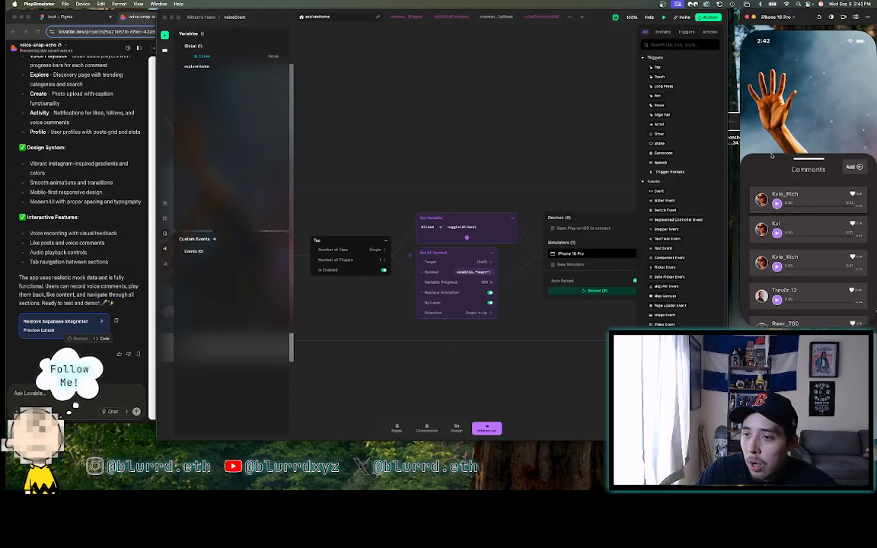
{"action": "left_click", "coordinate": [770, 156]}
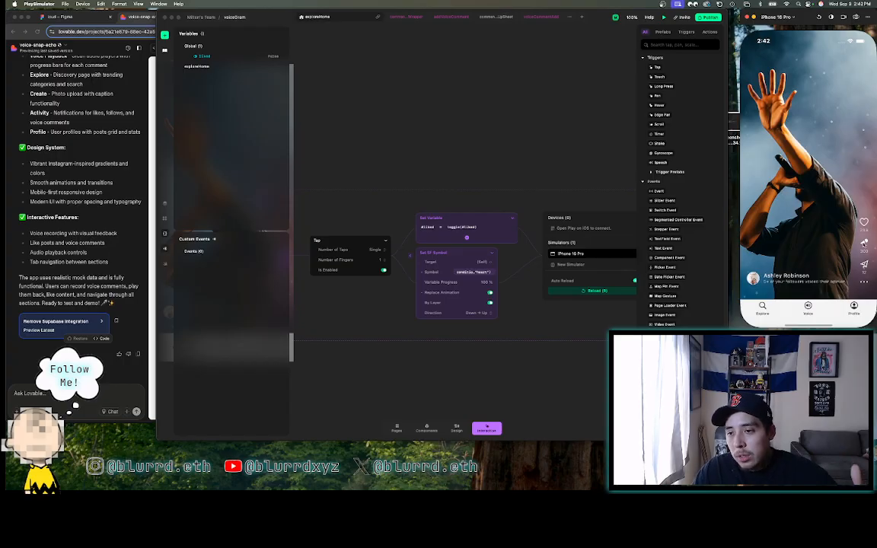
{"action": "left_click", "coordinate": [865, 245]}
{"action": "scroll", "coordinate": [798, 273], "scroll_direction": "down", "scroll_amount": 1}
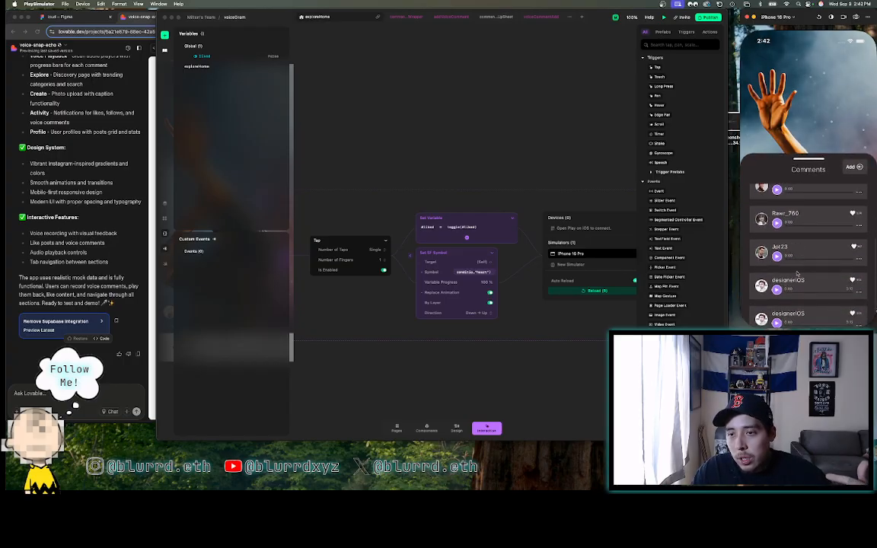
{"action": "scroll", "coordinate": [798, 274], "scroll_direction": "up", "scroll_amount": 1}
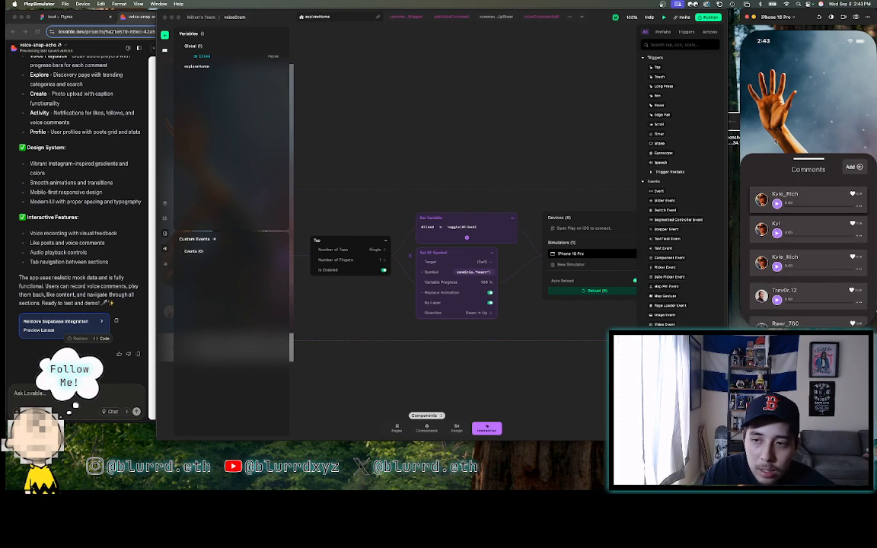
- Toggle the first comment's reply options, swipe the sheet closed, and show the Pages overview
{"action": "left_click", "coordinate": [810, 201]}
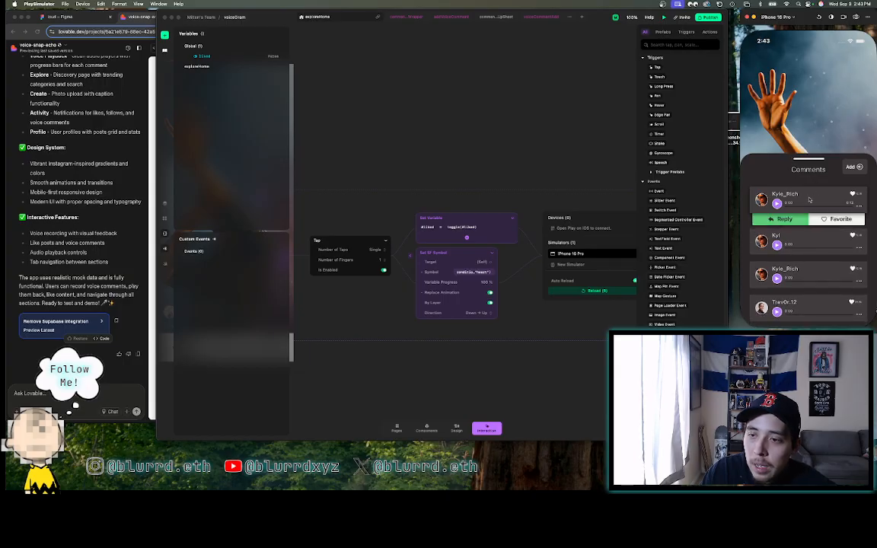
{"action": "left_click", "coordinate": [810, 201]}
{"action": "left_click", "coordinate": [810, 200]}
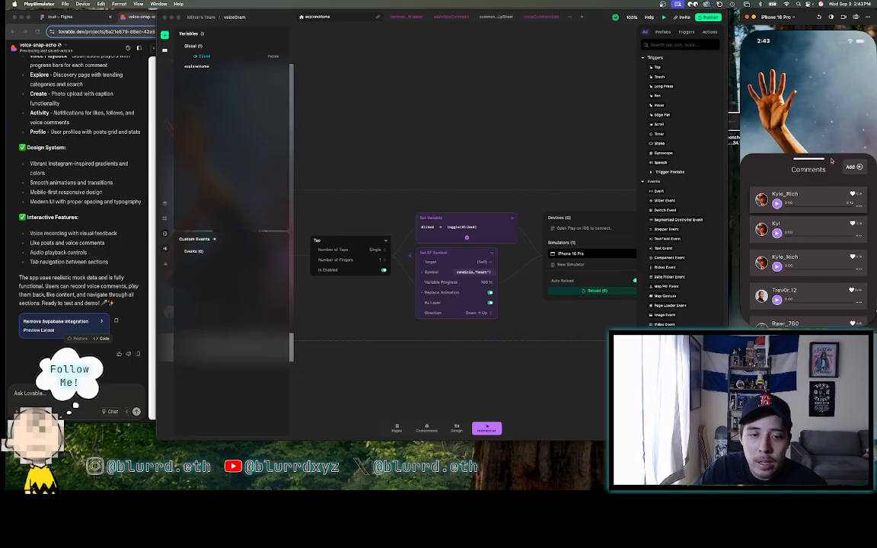
{"action": "left_click_drag", "start_coordinate": [832, 161], "coordinate": [837, 306]}
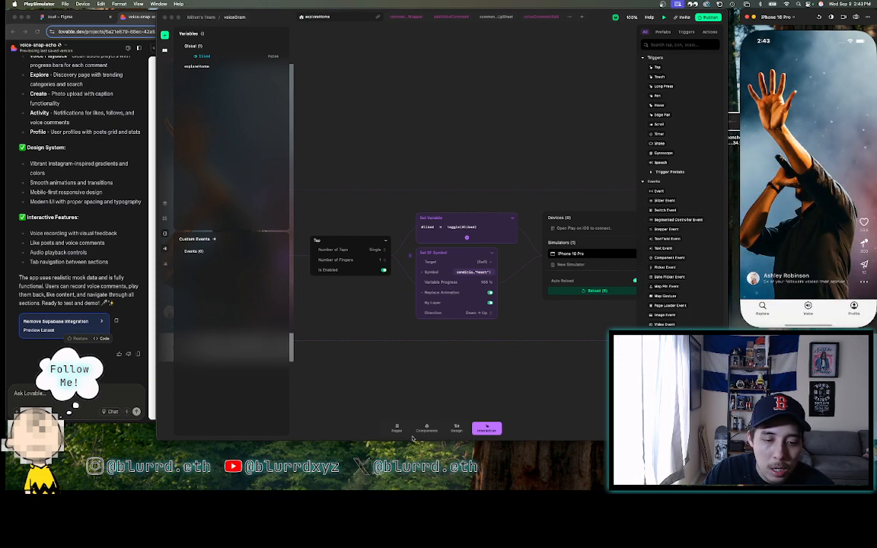
{"action": "left_click", "coordinate": [396, 430]}
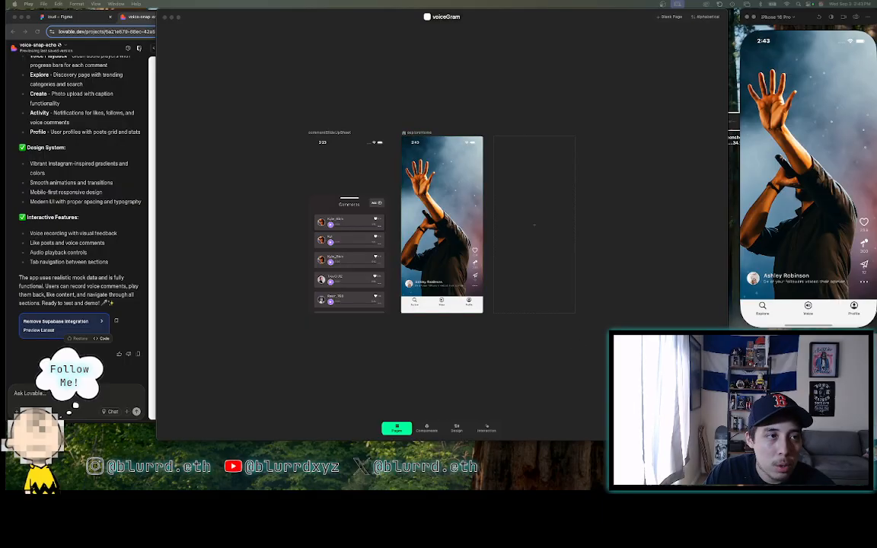
- Glance at Figma, then view the Lovable preview's Profile, Activity and Explore pages
{"action": "left_click", "coordinate": [86, 16]}
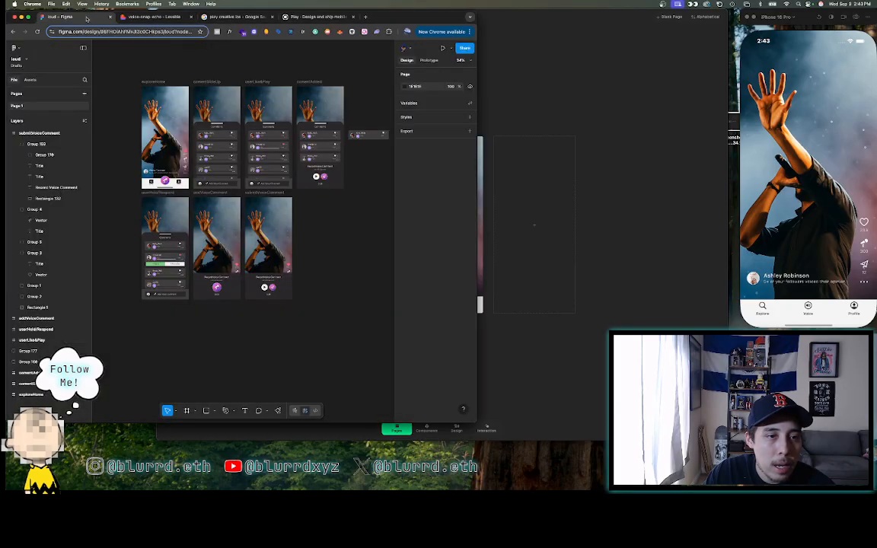
{"action": "left_click", "coordinate": [148, 16]}
{"action": "left_click", "coordinate": [368, 408]}
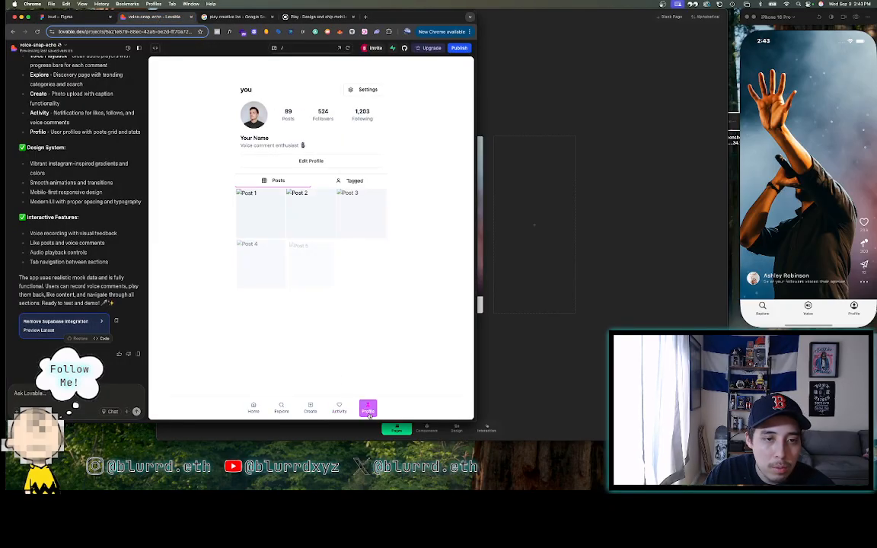
{"action": "left_click", "coordinate": [340, 408]}
{"action": "left_click", "coordinate": [281, 408]}
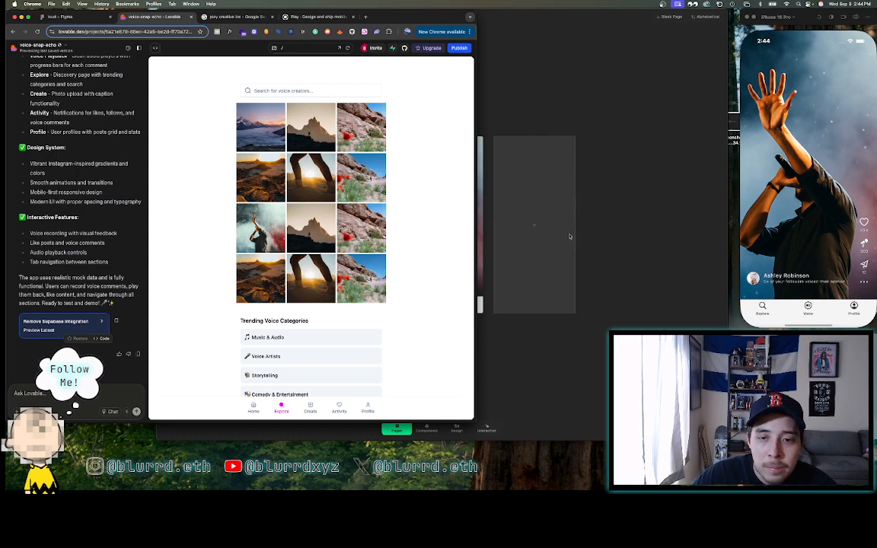
- Scroll through the Explore page, check Activity and Explore again, then return to Figma
{"action": "scroll", "coordinate": [415, 373], "scroll_direction": "down", "scroll_amount": 1}
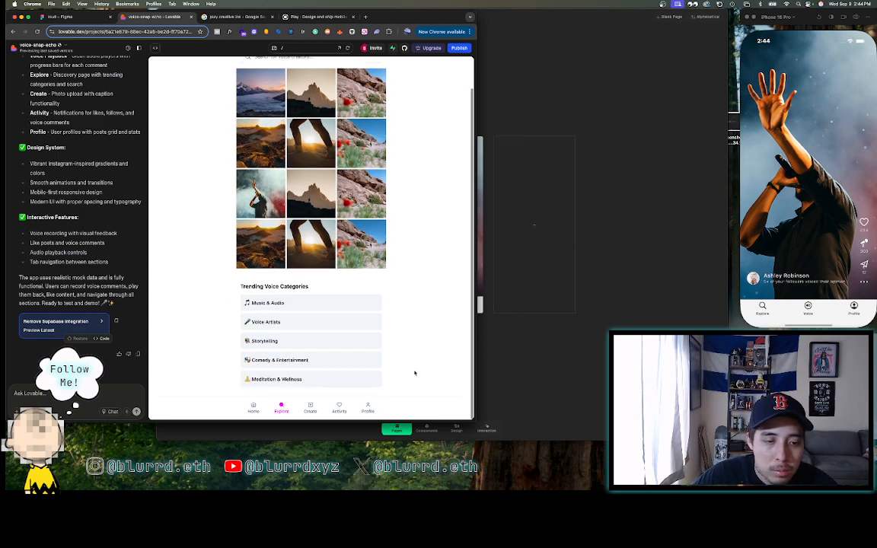
{"action": "scroll", "coordinate": [408, 272], "scroll_direction": "up", "scroll_amount": 1}
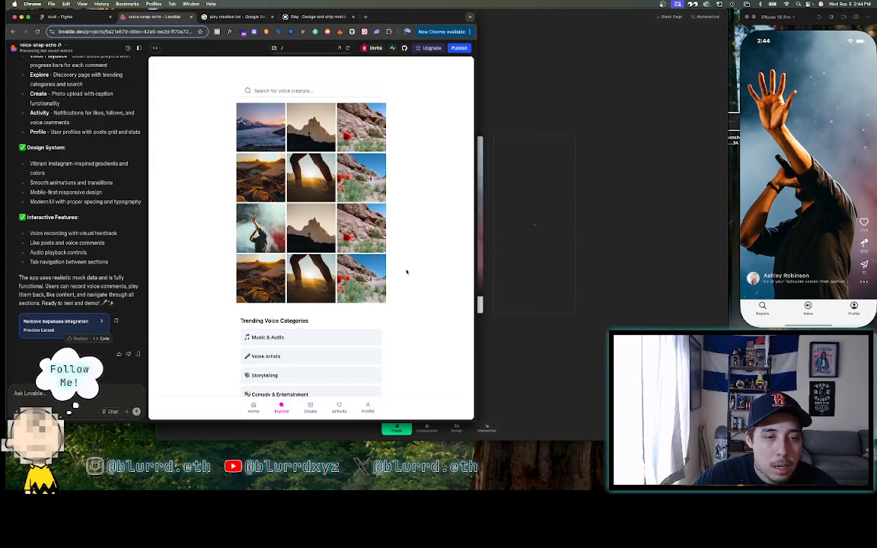
{"action": "scroll", "coordinate": [284, 341], "scroll_direction": "down", "scroll_amount": 1}
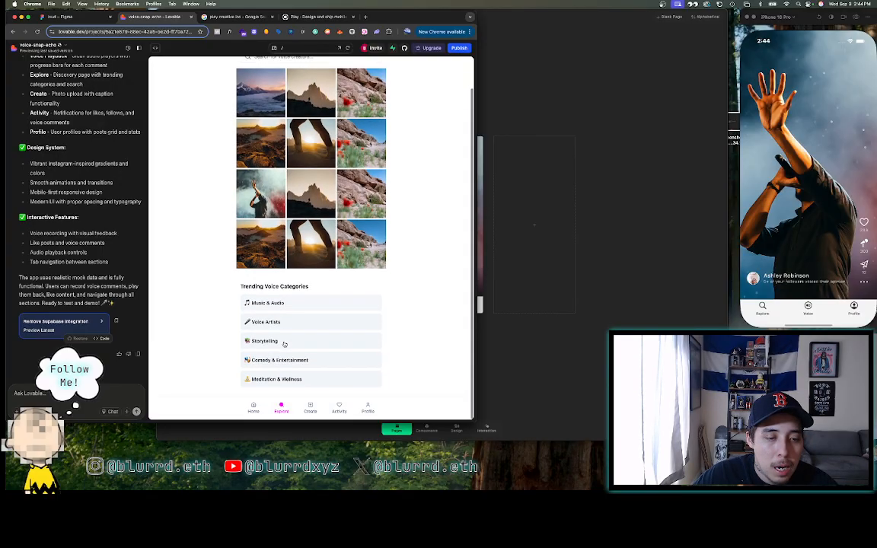
{"action": "scroll", "coordinate": [284, 343], "scroll_direction": "up", "scroll_amount": 1}
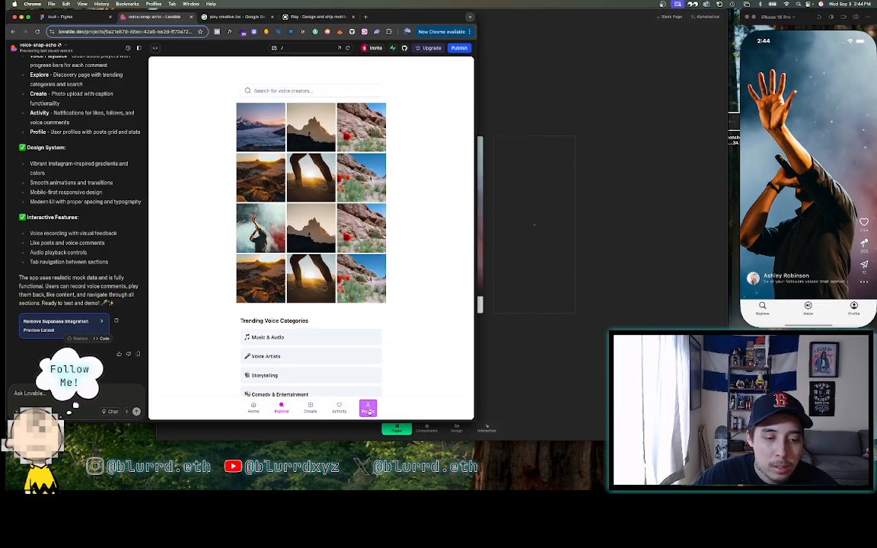
{"action": "scroll", "coordinate": [278, 302], "scroll_direction": "down", "scroll_amount": 1}
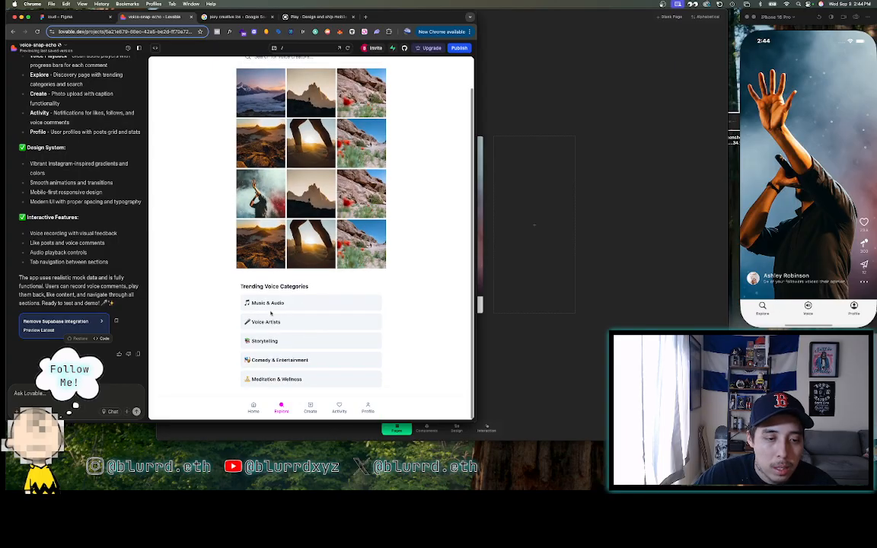
{"action": "scroll", "coordinate": [274, 312], "scroll_direction": "up", "scroll_amount": 1}
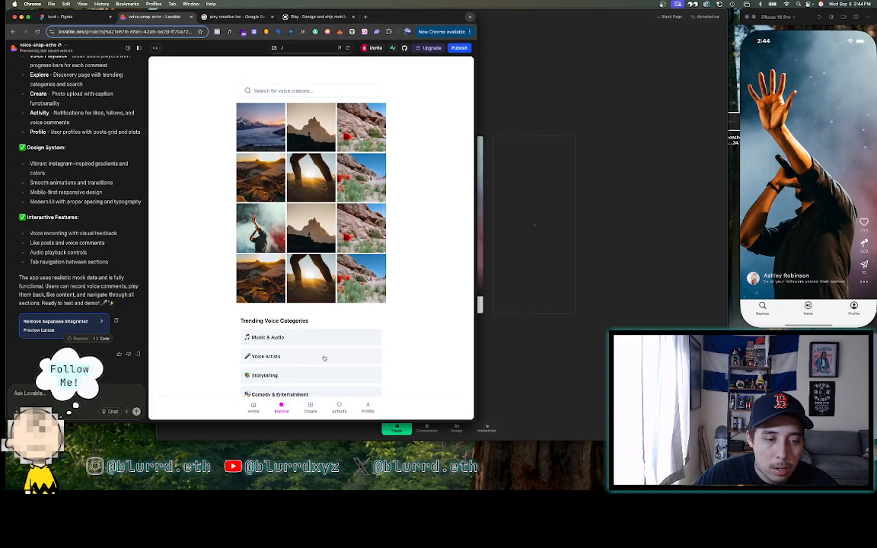
{"action": "scroll", "coordinate": [324, 358], "scroll_direction": "down", "scroll_amount": 1}
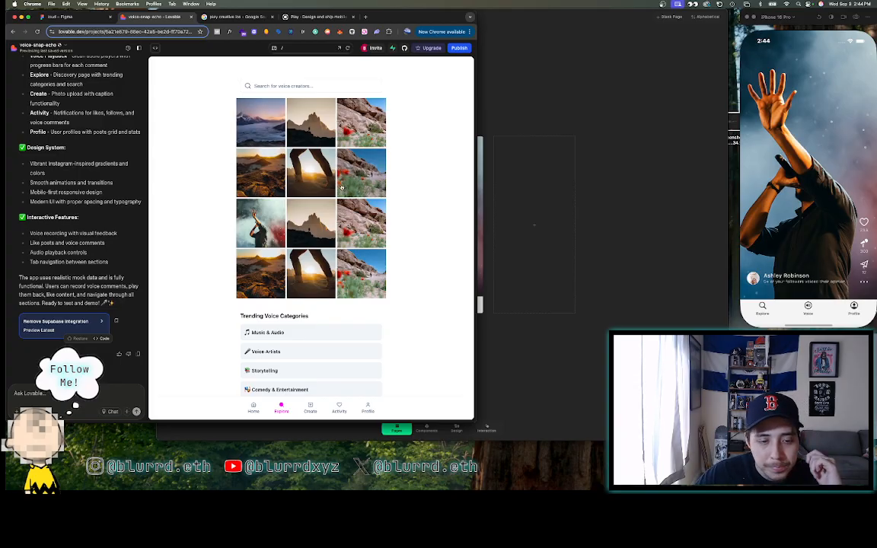
{"action": "left_click", "coordinate": [339, 410]}
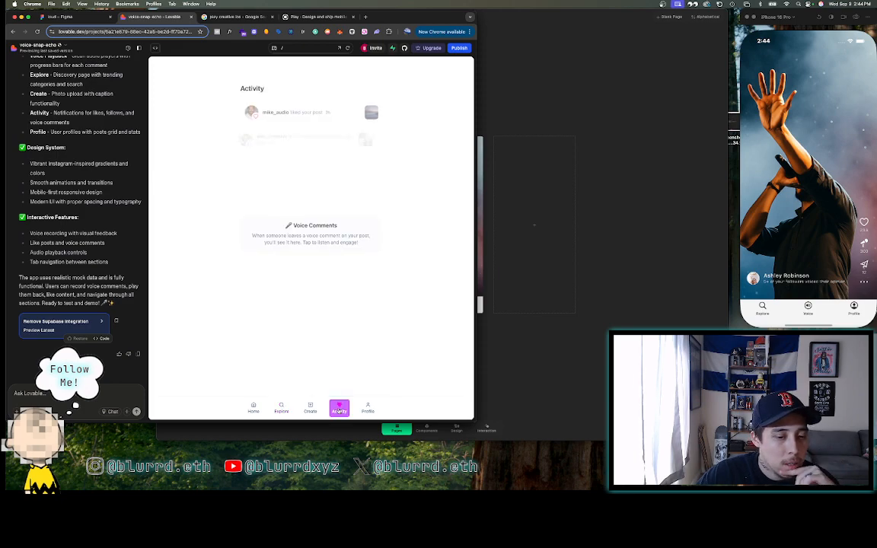
{"action": "left_click", "coordinate": [282, 410]}
{"action": "left_click", "coordinate": [65, 17]}
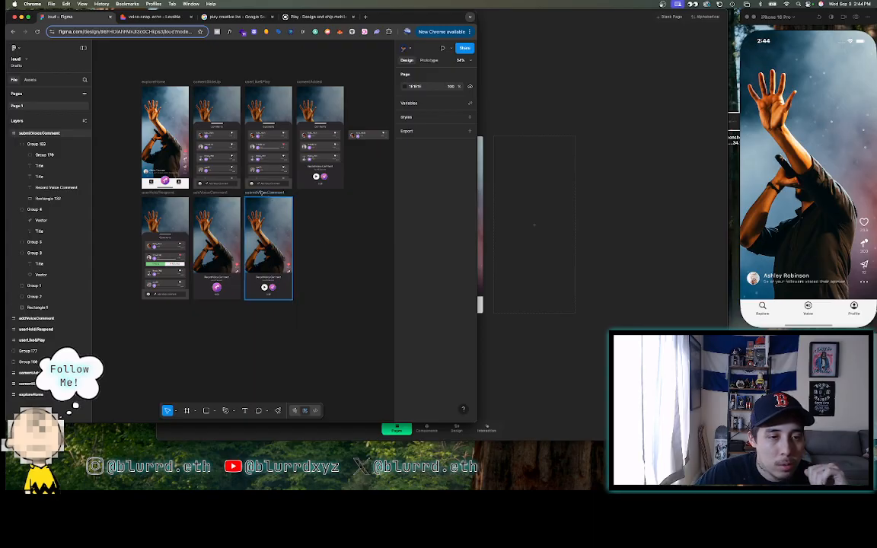
- Add a blank iPhone 16 Pro frame and place it below the existing screens
{"action": "left_click", "coordinate": [270, 229]}
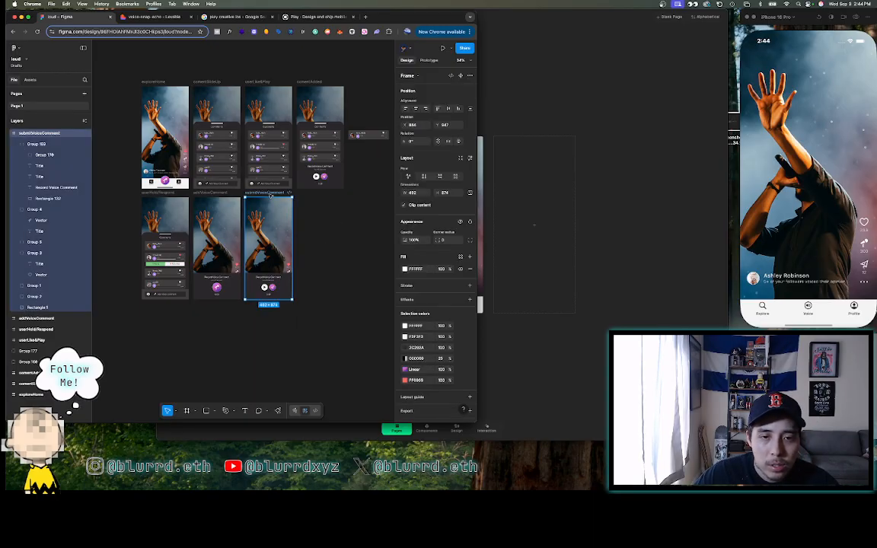
{"action": "left_click", "coordinate": [341, 228]}
{"action": "key", "text": "f"}
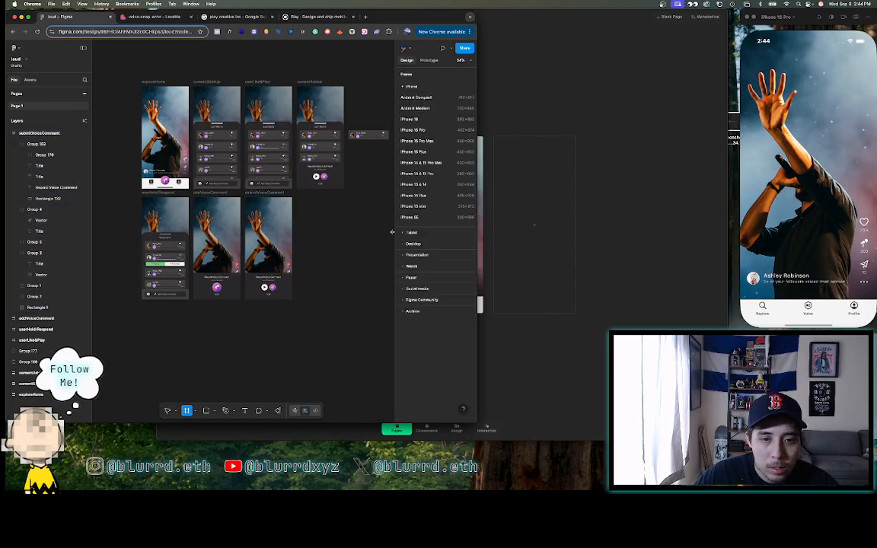
{"action": "left_click", "coordinate": [327, 233]}
{"action": "key", "text": "BackSpace"}
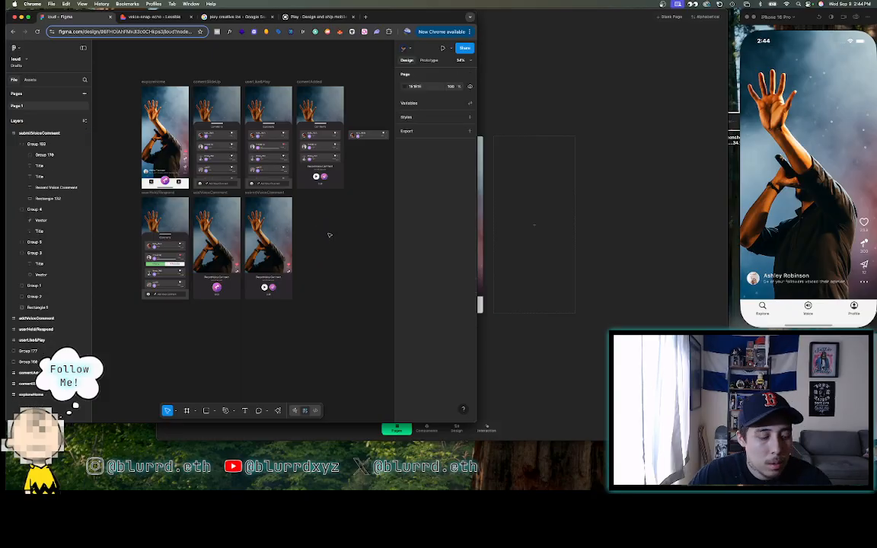
{"action": "key", "text": "f"}
{"action": "left_click", "coordinate": [414, 130]}
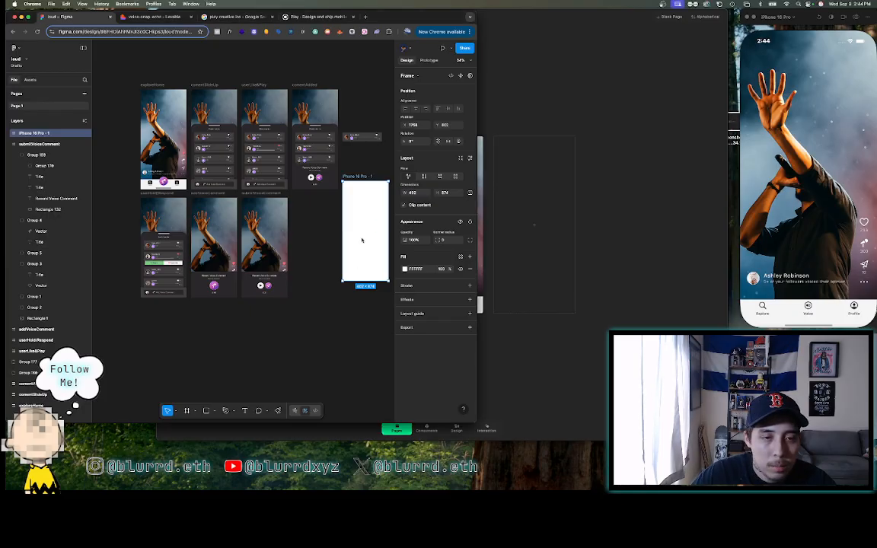
{"action": "left_click_drag", "start_coordinate": [383, 220], "coordinate": [171, 347]}
- Rename the new frame 'explore' and switch to the Lovable preview
{"action": "double_click", "coordinate": [34, 133]}
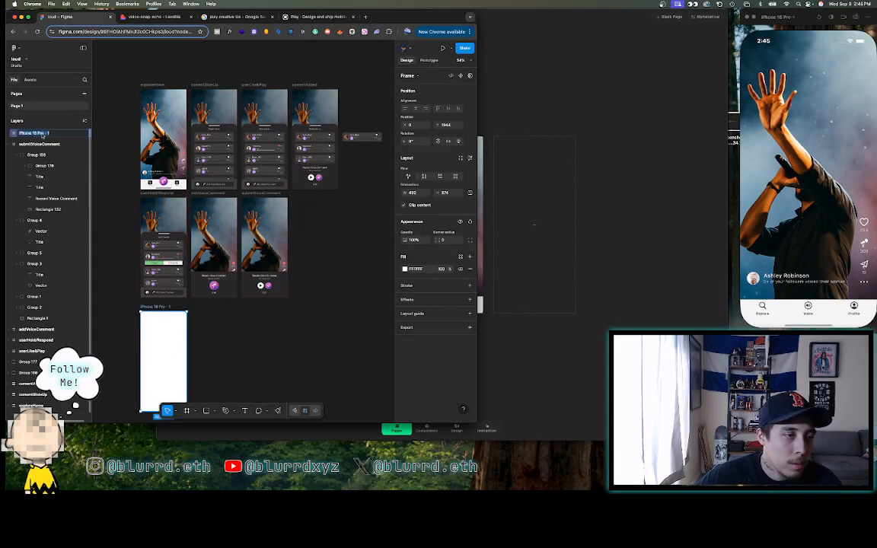
{"action": "type", "text": "exp"}
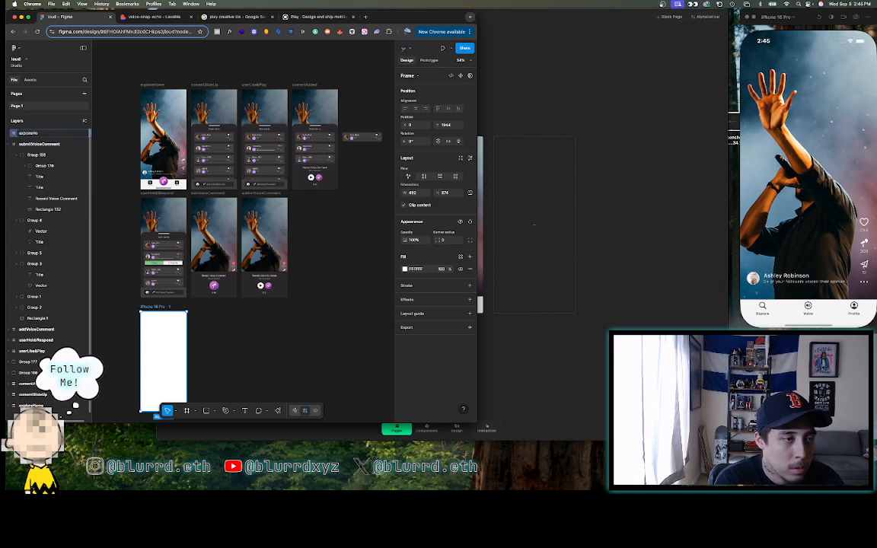
{"action": "type", "text": "lore"}
{"action": "key", "text": "Return"}
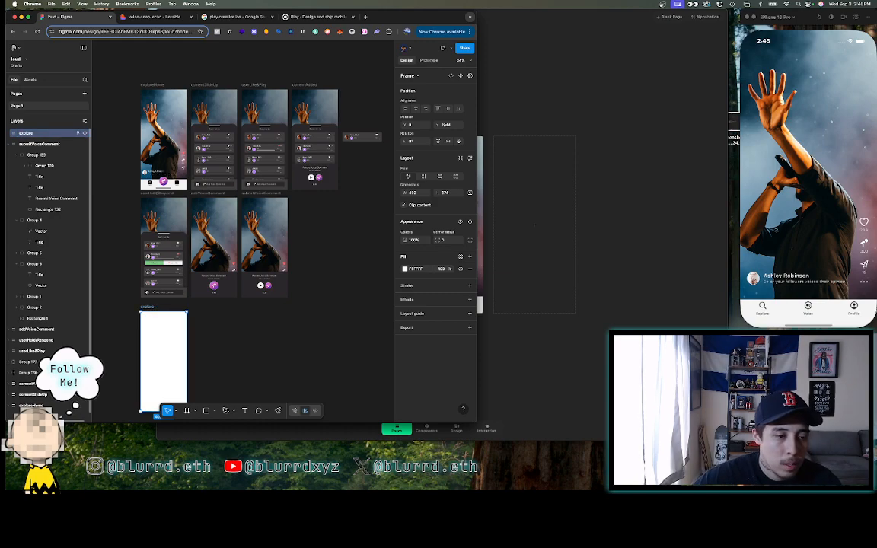
{"action": "scroll", "coordinate": [184, 367], "scroll_direction": "down", "scroll_amount": 3}
{"action": "left_click", "coordinate": [222, 280]}
{"action": "scroll", "coordinate": [218, 271], "scroll_direction": "left", "scroll_amount": 1}
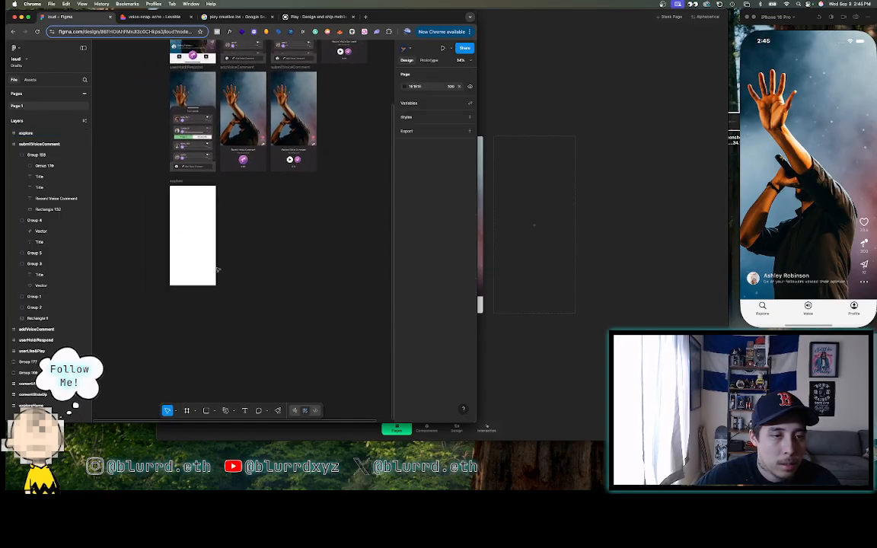
{"action": "scroll", "coordinate": [218, 271], "scroll_direction": "up", "scroll_amount": 3}
{"action": "scroll", "coordinate": [218, 270], "scroll_direction": "up", "scroll_amount": 2}
{"action": "left_click", "coordinate": [152, 16]}
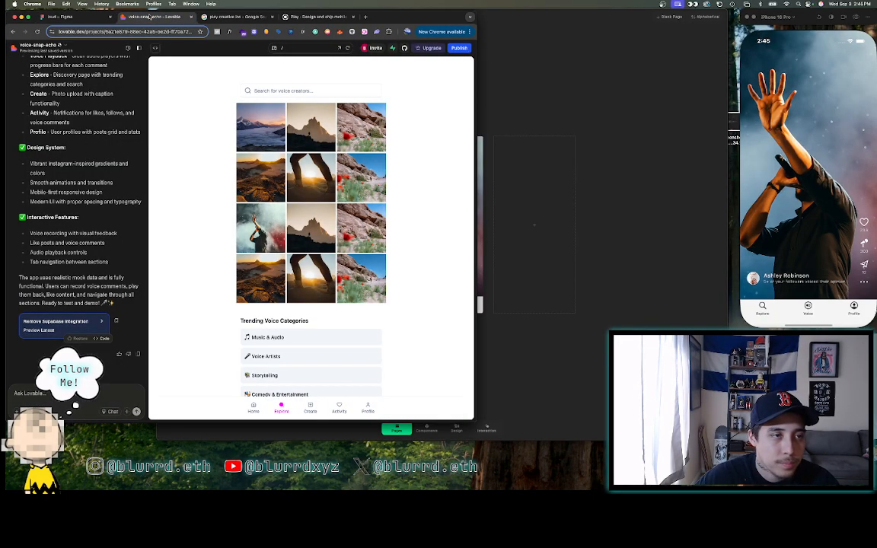
- Return the Lovable preview from Home to the Explore page, then go back to the Figma file
{"action": "scroll", "coordinate": [263, 347], "scroll_direction": "down", "scroll_amount": 2}
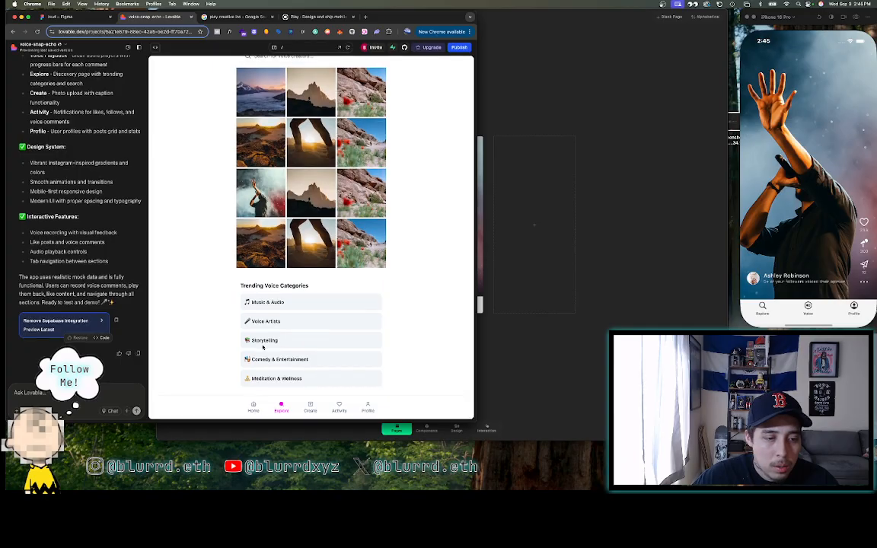
{"action": "scroll", "coordinate": [304, 285], "scroll_direction": "up", "scroll_amount": 2}
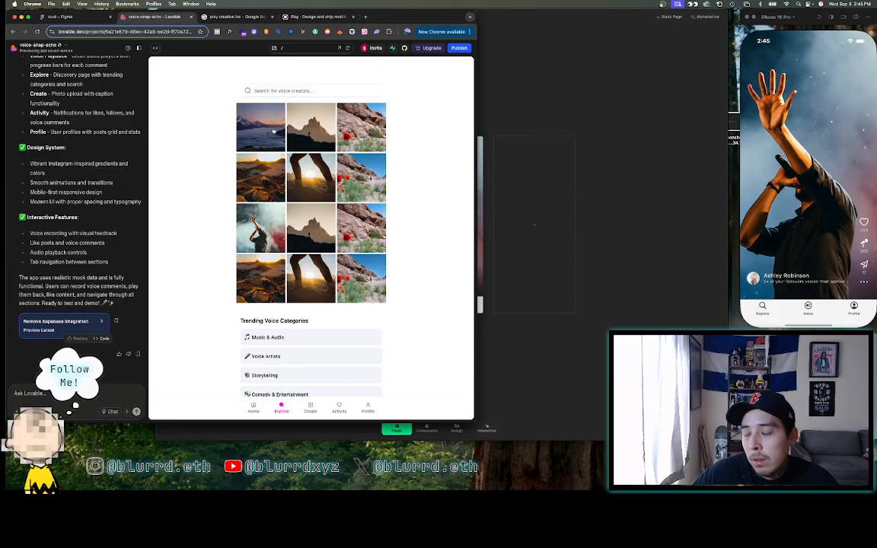
{"action": "left_click", "coordinate": [254, 408]}
{"action": "left_click", "coordinate": [281, 408]}
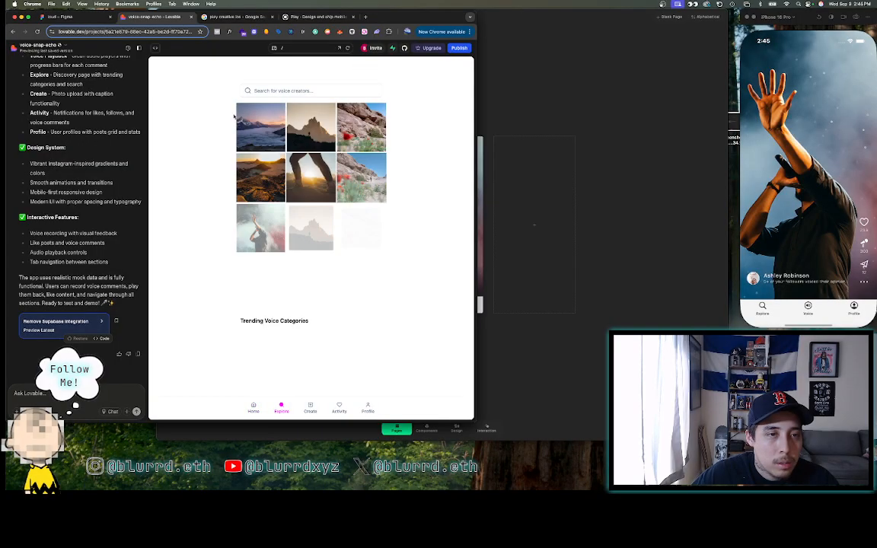
{"action": "left_click", "coordinate": [84, 17]}
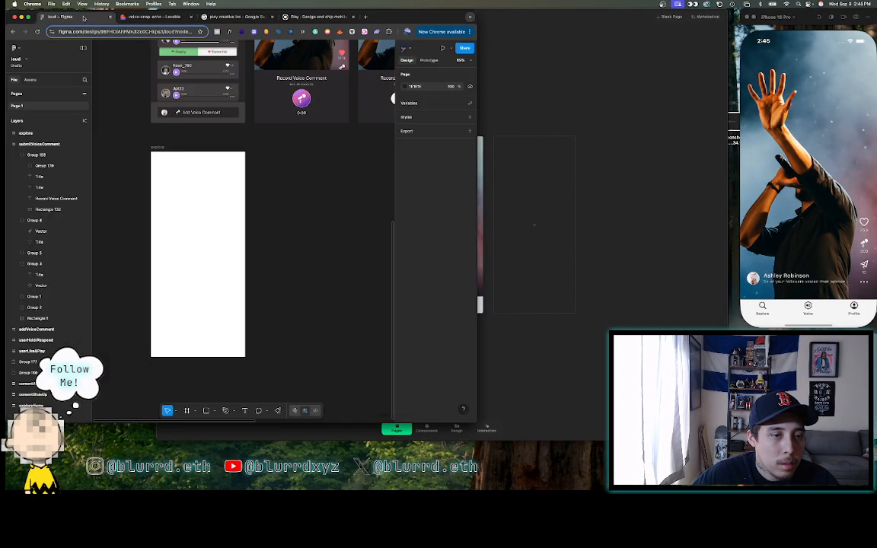
- Duplicate the Record Voice Comment text and drag it and the Comments title beside the explore frame
{"action": "scroll", "coordinate": [178, 173], "scroll_direction": "up", "scroll_amount": 1}
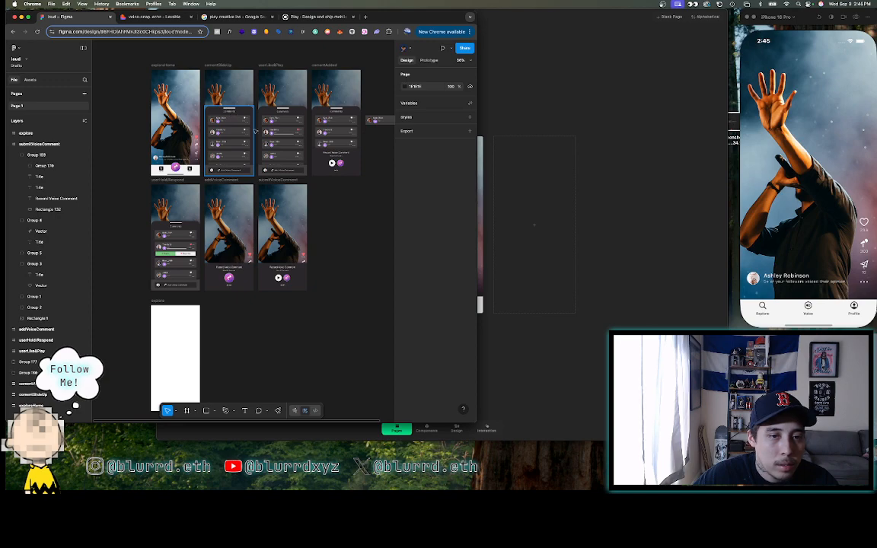
{"action": "double_click", "coordinate": [335, 154]}
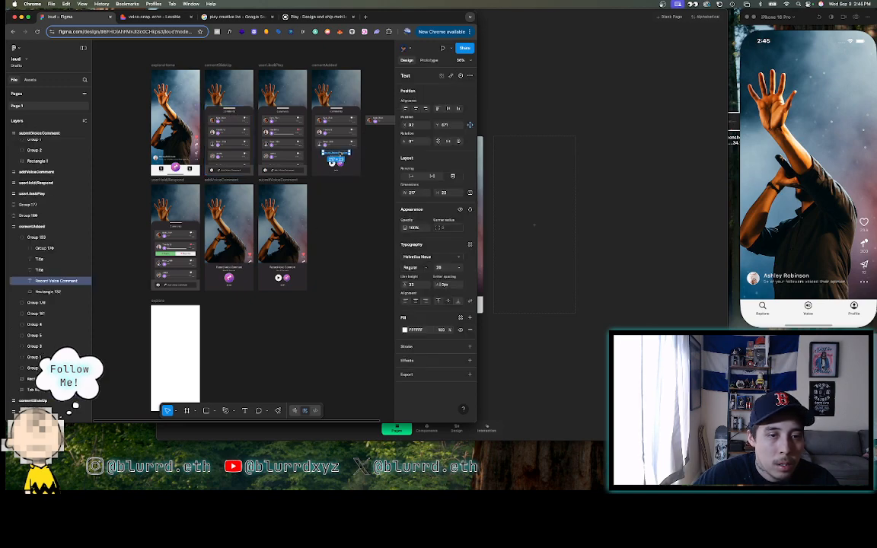
{"action": "key", "text": "super+d"}
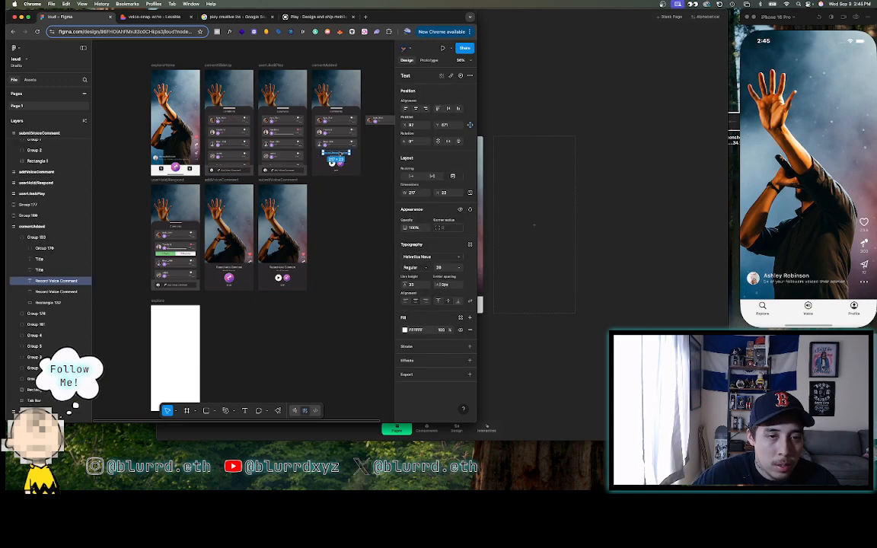
{"action": "left_click_drag", "start_coordinate": [336, 157], "coordinate": [131, 348]}
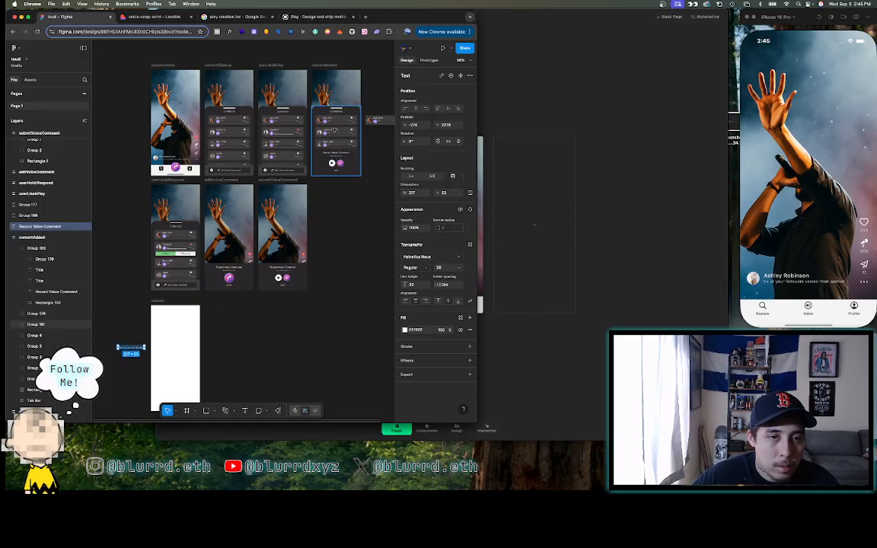
{"action": "left_click", "coordinate": [333, 114]}
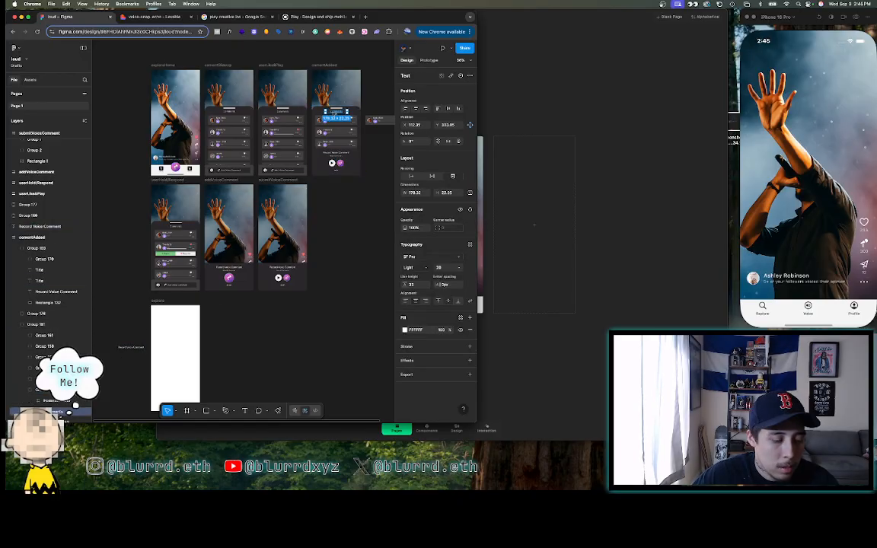
{"action": "left_click_drag", "start_coordinate": [335, 113], "coordinate": [122, 357]}
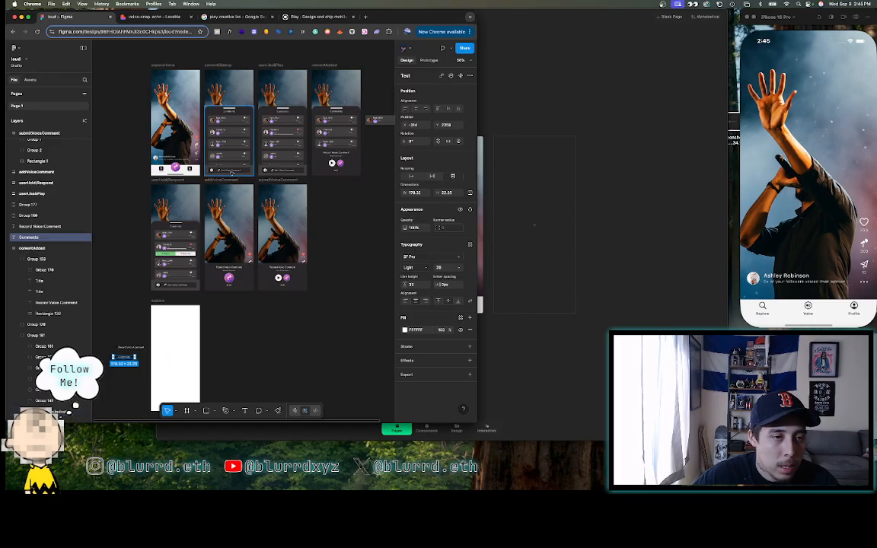
- Copy the username text and a duplicate of Add Voice Comment out beside the gathered texts
{"action": "left_click", "coordinate": [167, 234], "text": "super"}
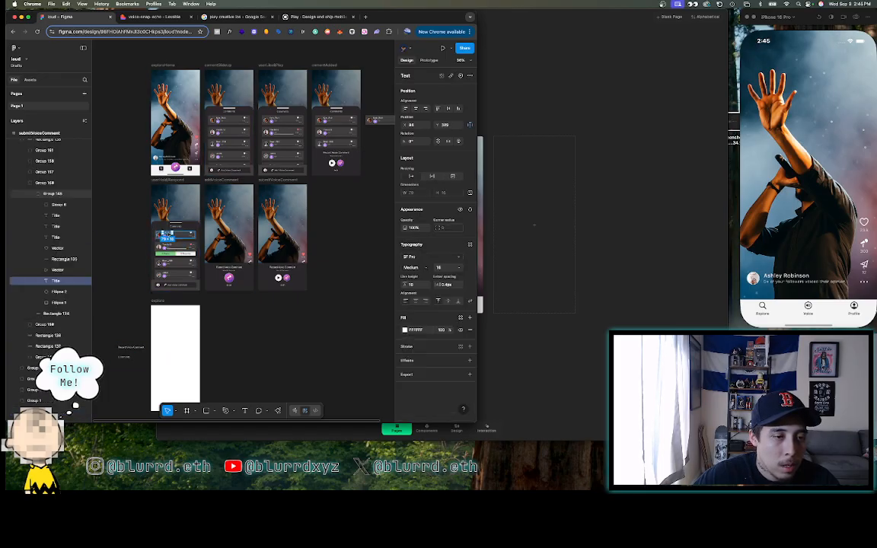
{"action": "scroll", "coordinate": [168, 233], "scroll_direction": "up", "scroll_amount": 4}
{"action": "key", "text": "super+c"}
{"action": "key", "text": "super+v"}
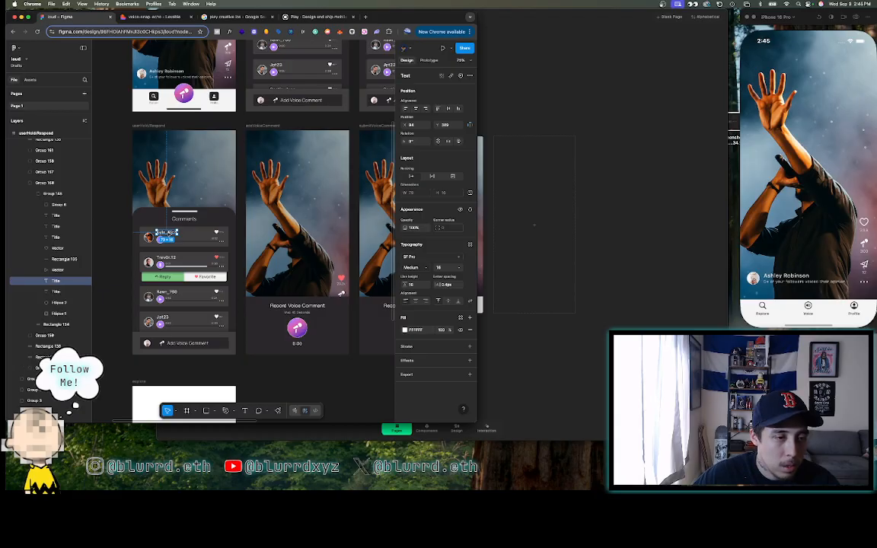
{"action": "scroll", "coordinate": [244, 229], "scroll_direction": "left", "scroll_amount": 5}
{"action": "scroll", "coordinate": [317, 228], "scroll_direction": "down", "scroll_amount": 4}
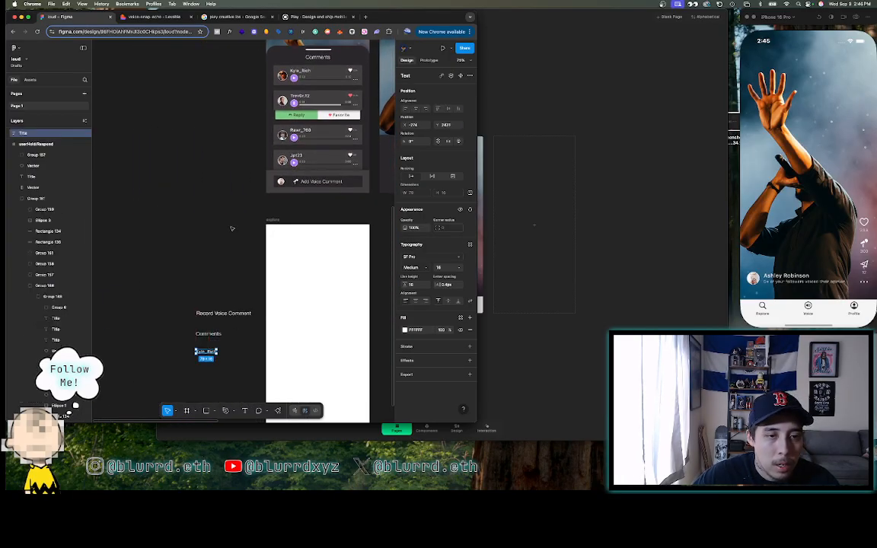
{"action": "scroll", "coordinate": [232, 229], "scroll_direction": "up", "scroll_amount": 3}
{"action": "scroll", "coordinate": [232, 228], "scroll_direction": "left", "scroll_amount": 3}
{"action": "left_click", "coordinate": [272, 235], "text": "super"}
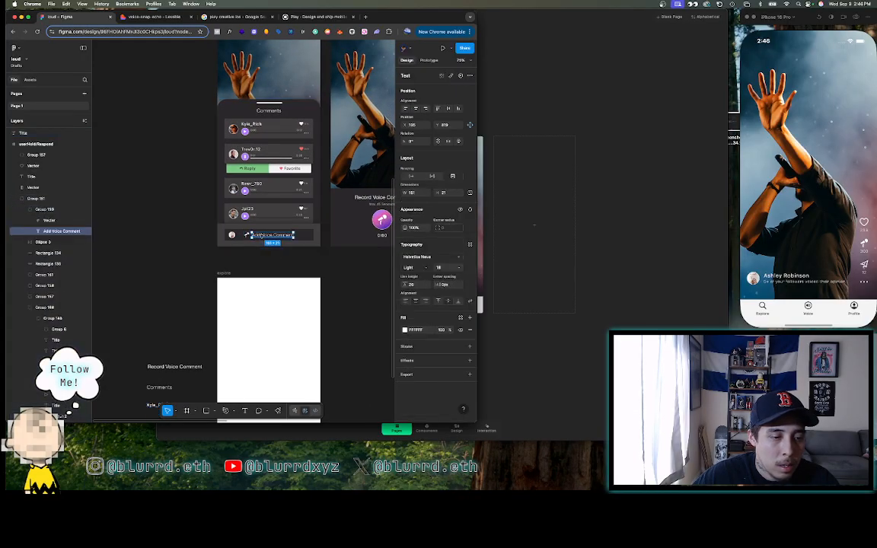
{"action": "key", "text": "super+d"}
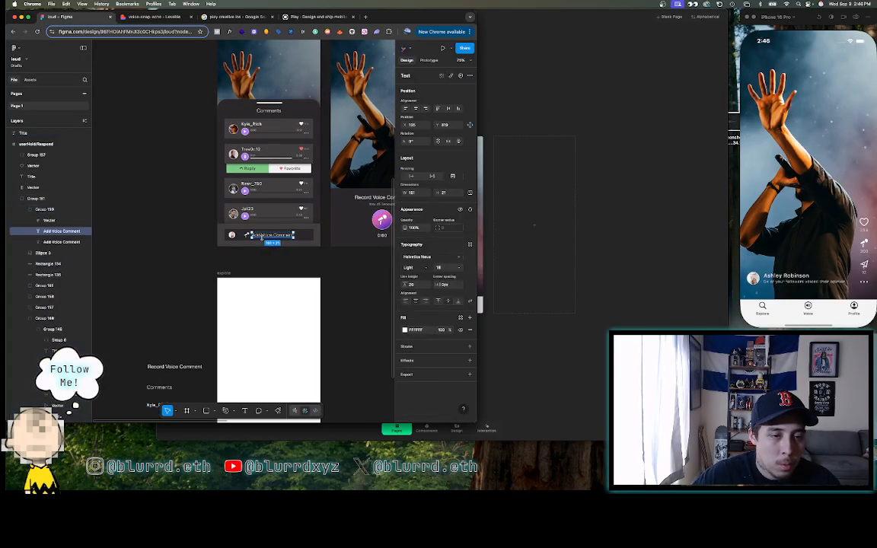
{"action": "left_click_drag", "start_coordinate": [268, 233], "coordinate": [163, 374]}
{"action": "left_click", "coordinate": [174, 327]}
- Duplicate the caption and title texts under Record Voice Comment onto the empty canvas at left
{"action": "scroll", "coordinate": [174, 328], "scroll_direction": "right", "scroll_amount": 4}
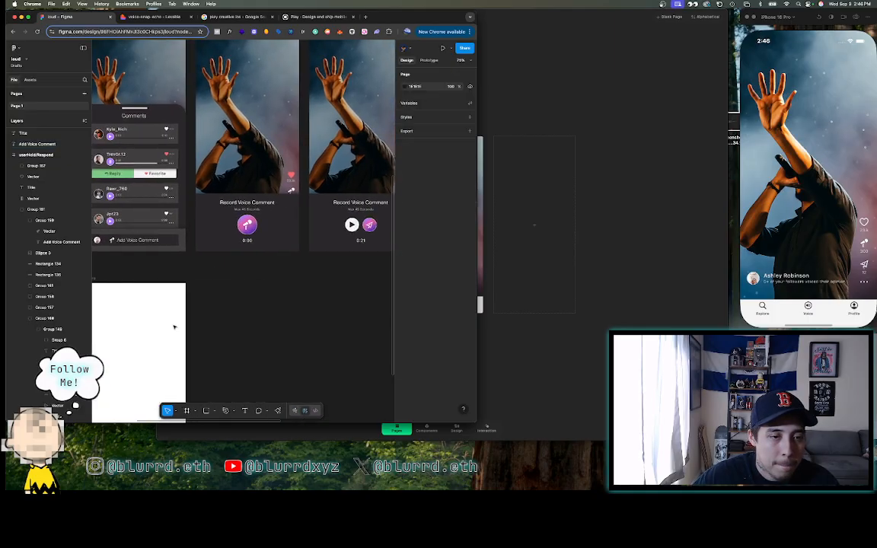
{"action": "double_click", "coordinate": [248, 210]}
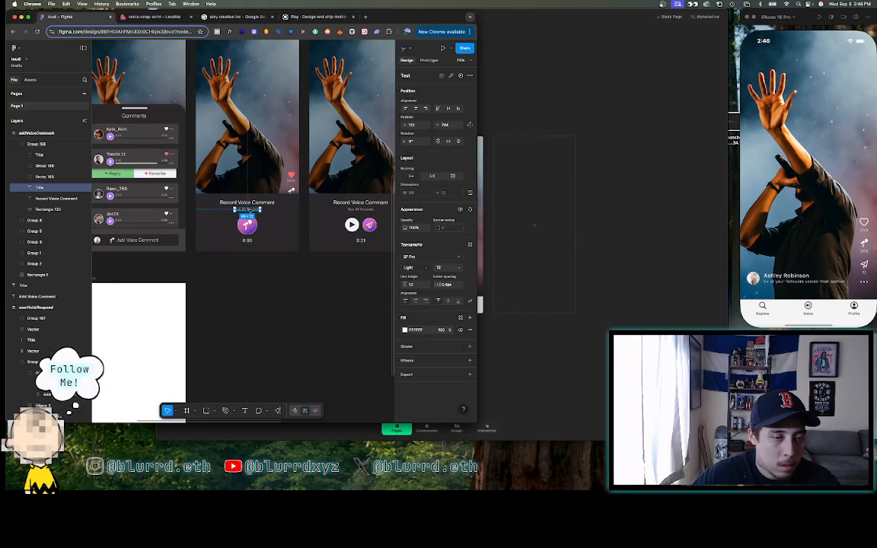
{"action": "left_click", "coordinate": [247, 203], "text": "shift"}
{"action": "scroll", "coordinate": [247, 228], "scroll_direction": "down", "scroll_amount": 3}
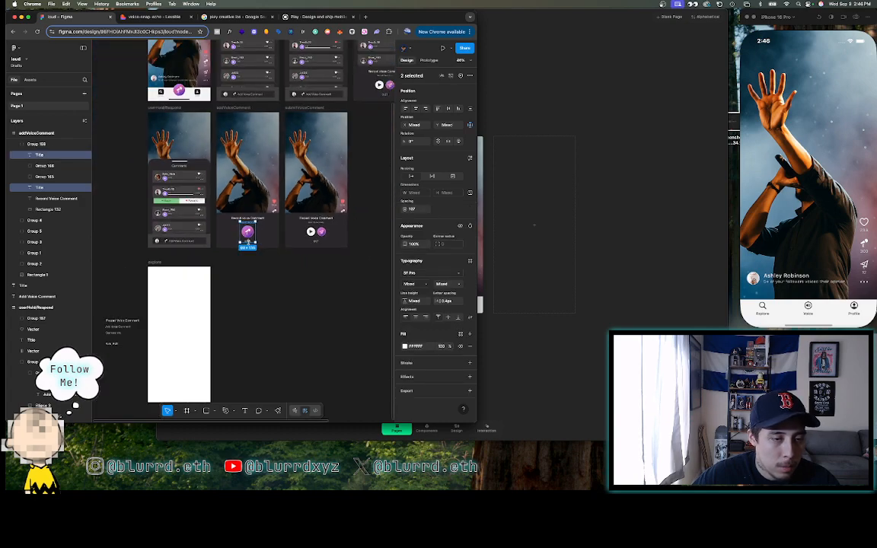
{"action": "key", "text": "super+d"}
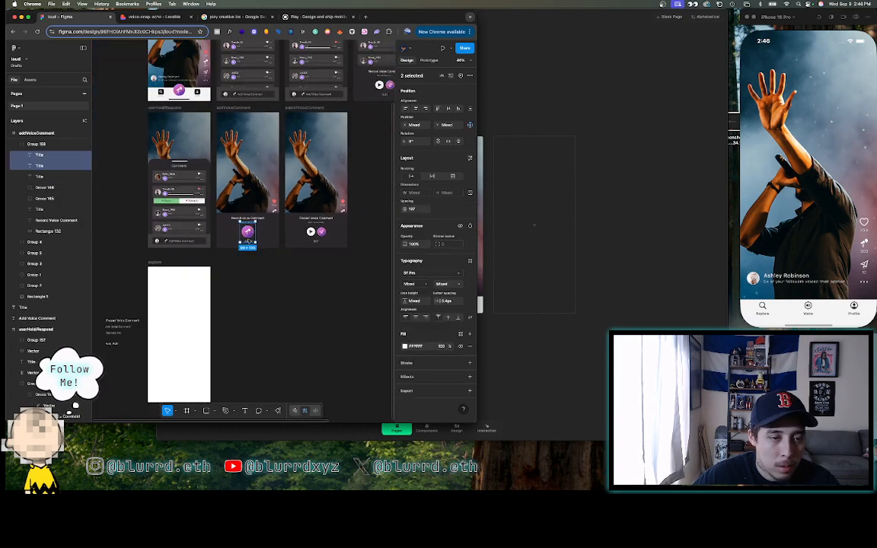
{"action": "left_click_drag", "start_coordinate": [249, 241], "coordinate": [120, 353]}
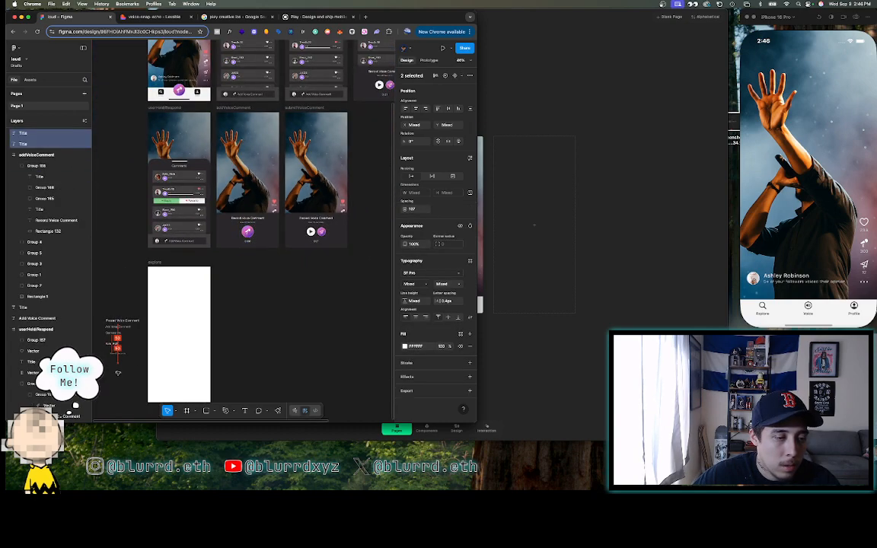
{"action": "scroll", "coordinate": [114, 358], "scroll_direction": "up", "scroll_amount": 5}
{"action": "left_click", "coordinate": [110, 349]}
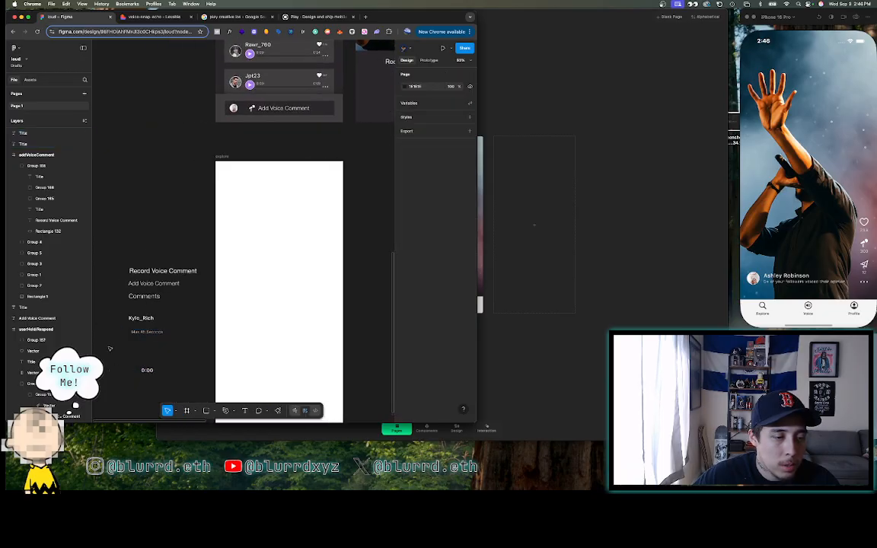
{"action": "left_click_drag", "start_coordinate": [147, 370], "coordinate": [107, 333]}
{"action": "left_click", "coordinate": [146, 333]}
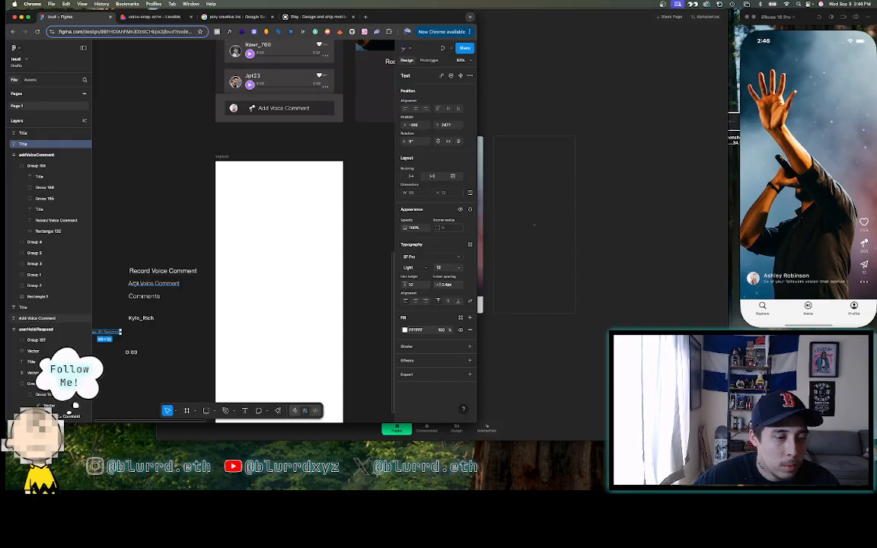
{"action": "left_click", "coordinate": [132, 337]}
{"action": "scroll", "coordinate": [132, 337], "scroll_direction": "left", "scroll_amount": 2}
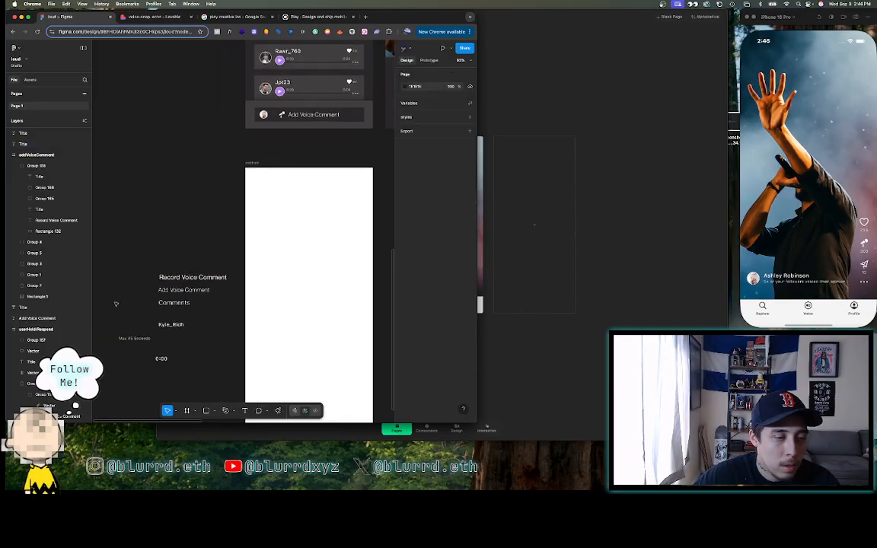
{"action": "left_click", "coordinate": [133, 340]}
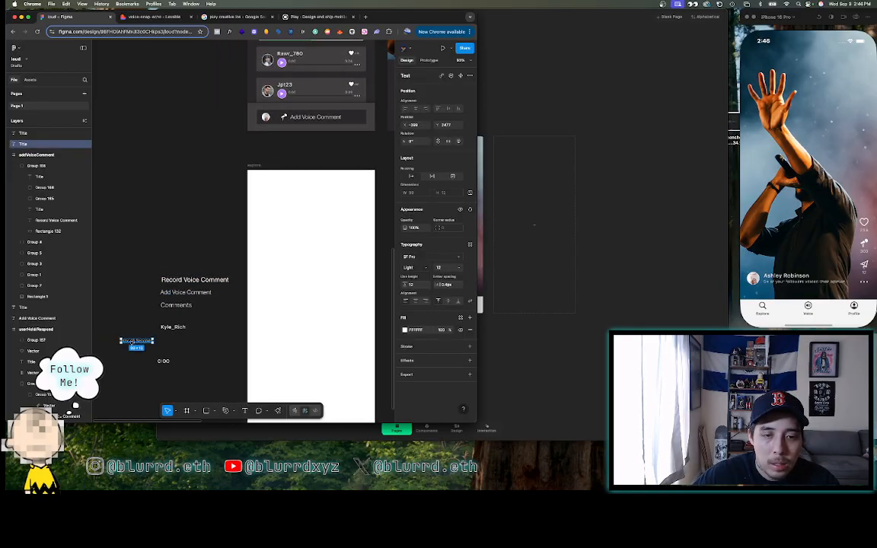
{"action": "left_click", "coordinate": [183, 281]}
{"action": "left_click", "coordinate": [174, 293]}
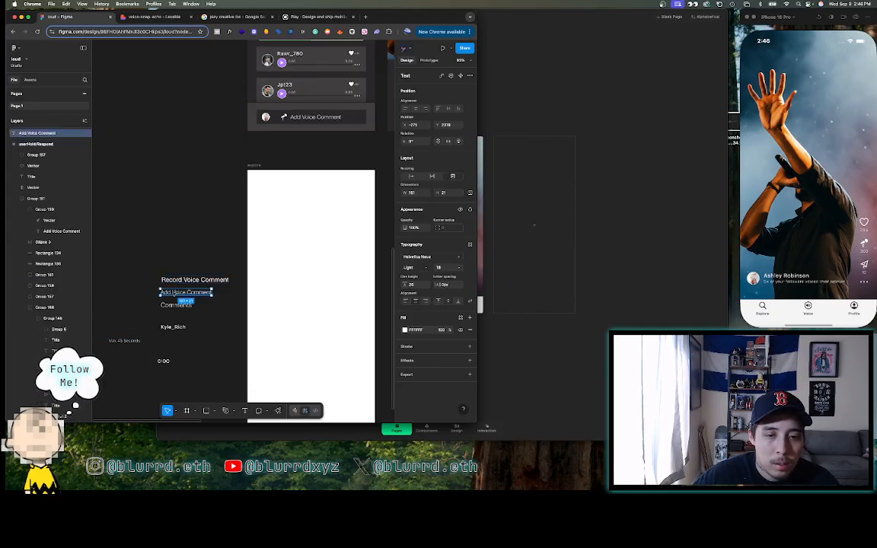
{"action": "left_click_drag", "start_coordinate": [182, 293], "coordinate": [115, 325]}
{"action": "left_click", "coordinate": [175, 306]}
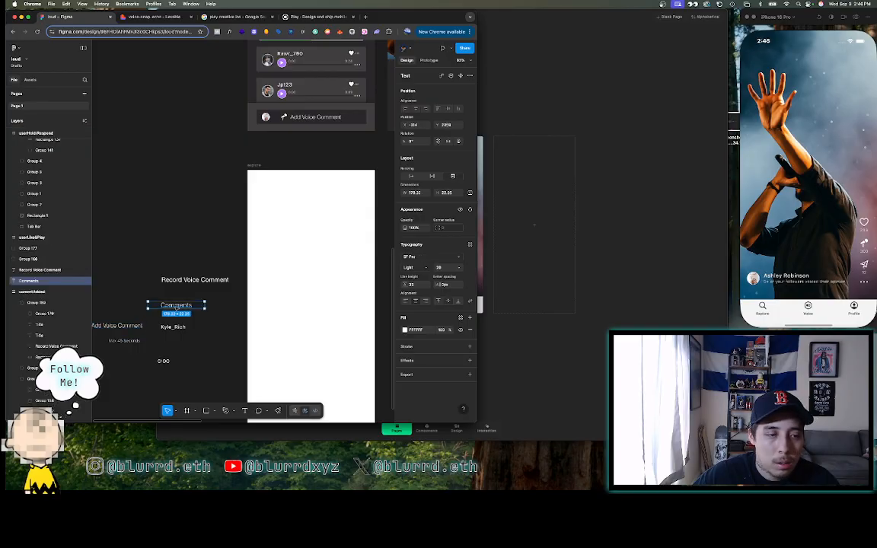
{"action": "left_click_drag", "start_coordinate": [175, 306], "coordinate": [114, 306]}
{"action": "left_click", "coordinate": [173, 327]}
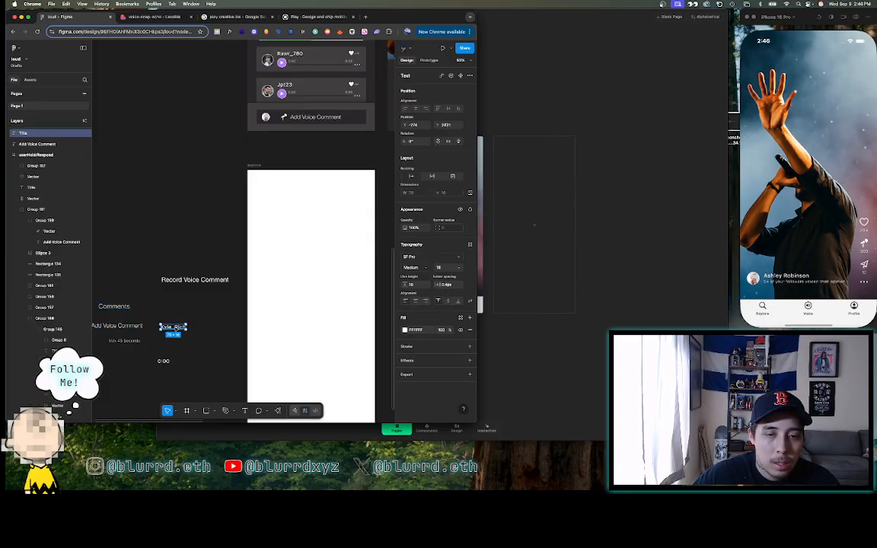
{"action": "left_click", "coordinate": [183, 280]}
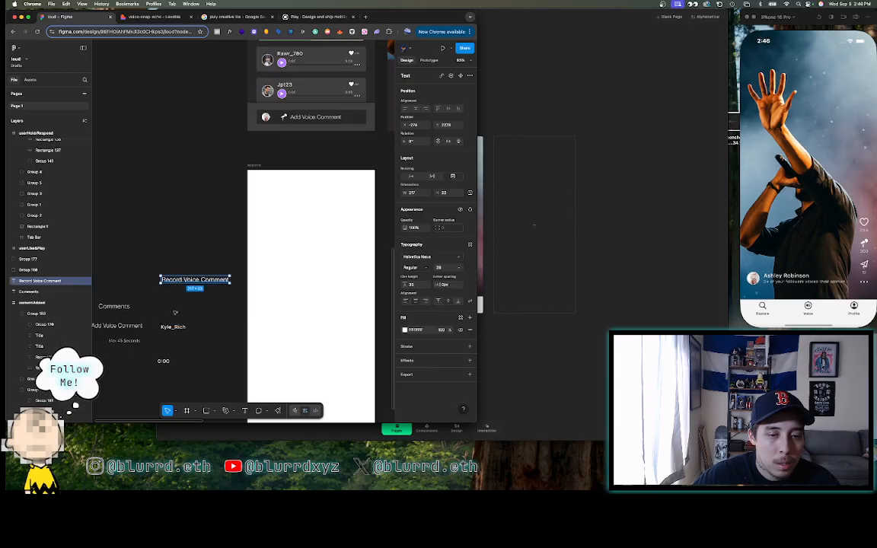
{"action": "left_click", "coordinate": [163, 363]}
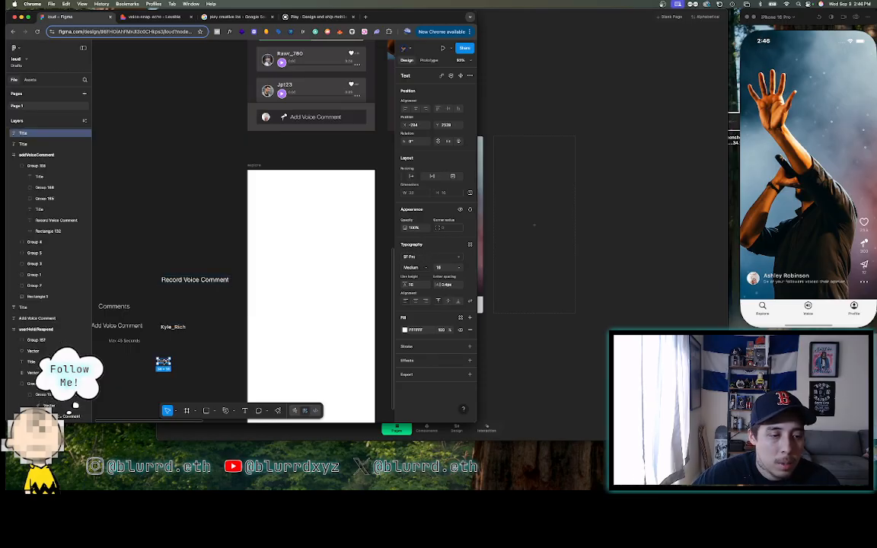
{"action": "left_click_drag", "start_coordinate": [163, 363], "coordinate": [168, 338]}
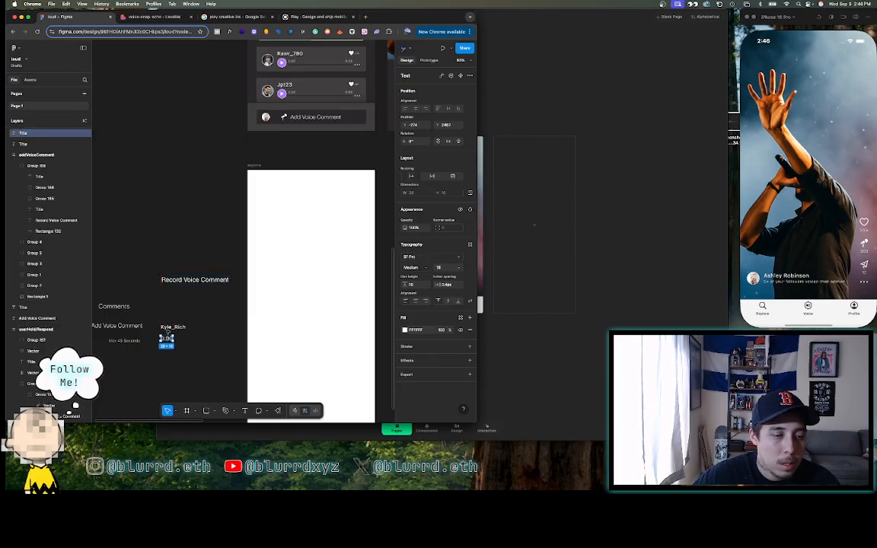
{"action": "left_click", "coordinate": [152, 300]}
- Stack Comments, Add Voice Comment and Max 45 Seconds, with Record Voice Comment beside them
{"action": "scroll", "coordinate": [170, 304], "scroll_direction": "left", "scroll_amount": 3}
{"action": "left_click", "coordinate": [150, 296]}
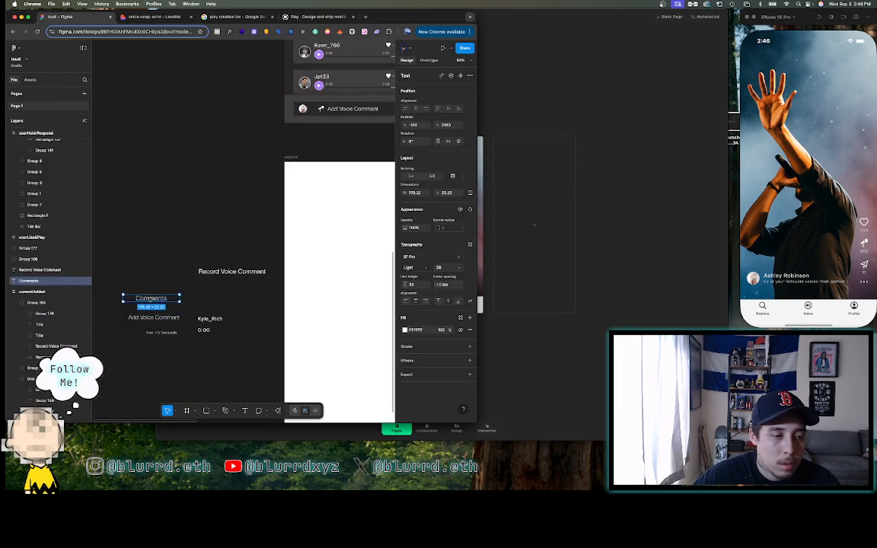
{"action": "left_click_drag", "start_coordinate": [152, 298], "coordinate": [149, 298]}
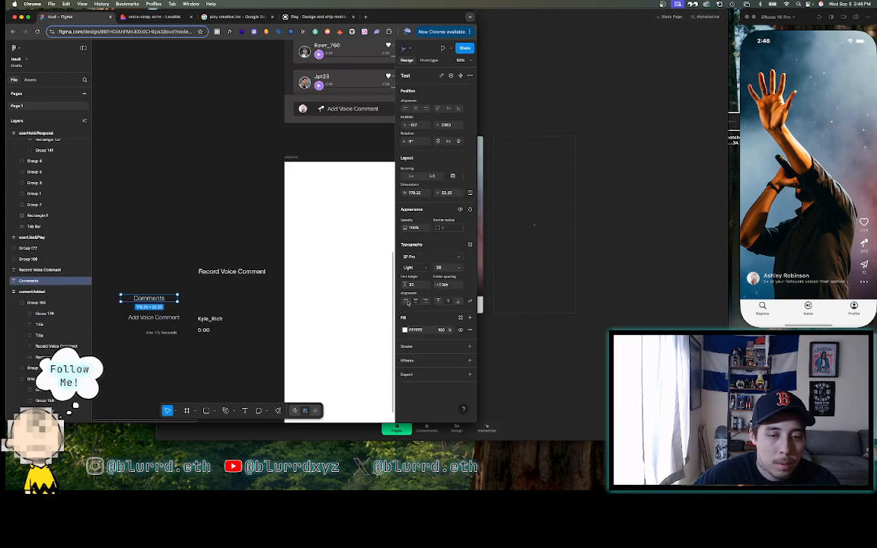
{"action": "left_click_drag", "start_coordinate": [145, 299], "coordinate": [140, 310]}
{"action": "left_click", "coordinate": [139, 318]}
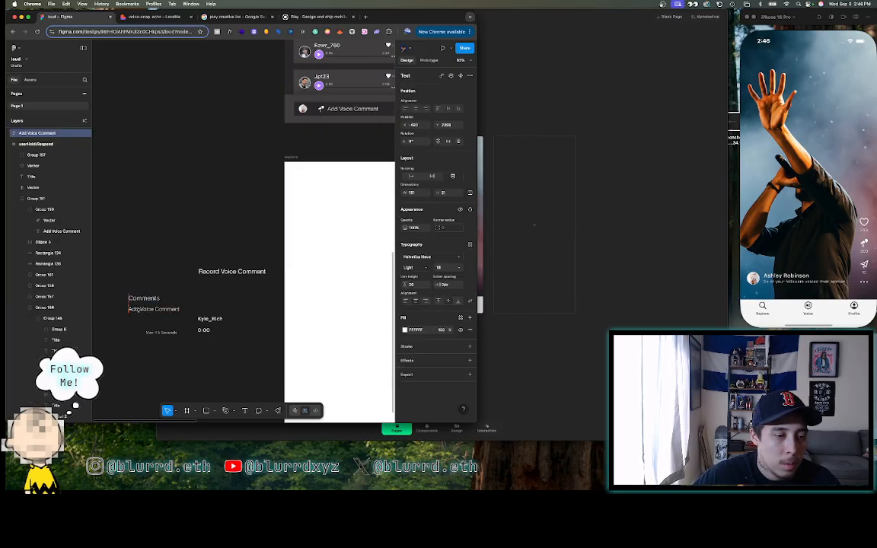
{"action": "left_click", "coordinate": [159, 333]}
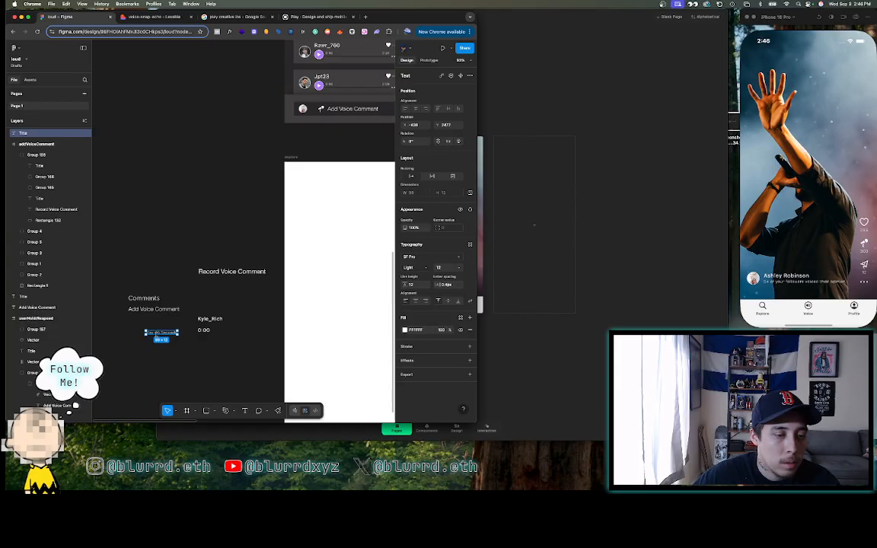
{"action": "left_click_drag", "start_coordinate": [160, 333], "coordinate": [140, 318]}
{"action": "left_click", "coordinate": [157, 251]}
{"action": "scroll", "coordinate": [157, 251], "scroll_direction": "down", "scroll_amount": 2}
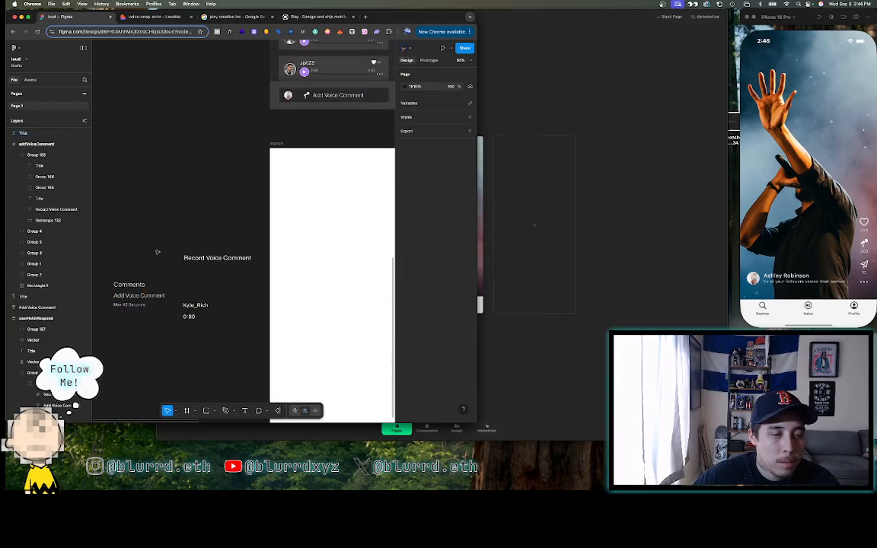
{"action": "left_click_drag", "start_coordinate": [203, 259], "coordinate": [125, 258]}
{"action": "left_click", "coordinate": [212, 194]}
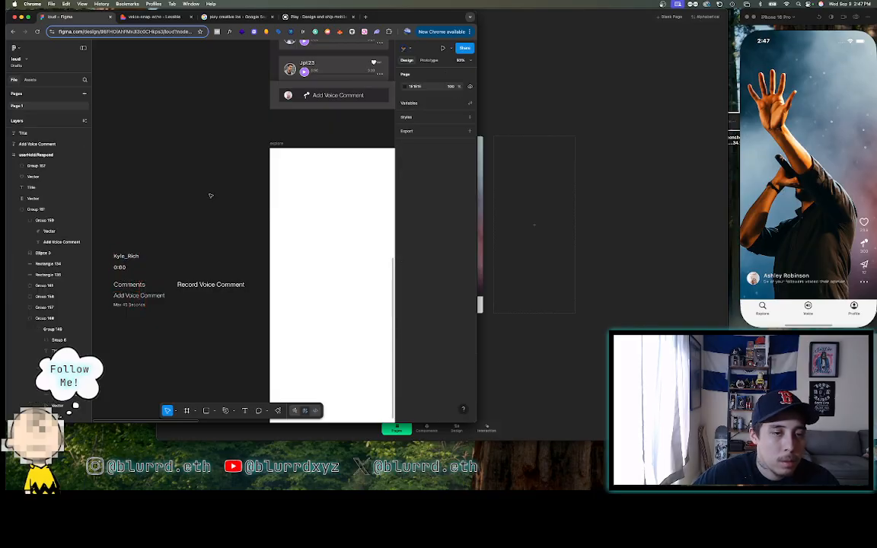
{"action": "scroll", "coordinate": [211, 195], "scroll_direction": "right", "scroll_amount": 5}
{"action": "scroll", "coordinate": [211, 195], "scroll_direction": "left", "scroll_amount": 4}
- Draw a small grey rectangle near the explore frame's top, then delete it
{"action": "scroll", "coordinate": [211, 195], "scroll_direction": "right", "scroll_amount": 3}
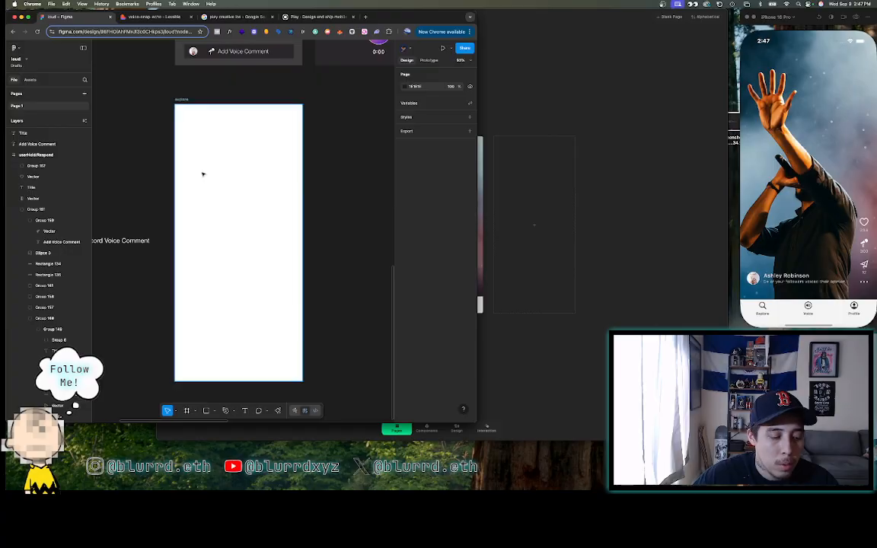
{"action": "key", "text": "r"}
{"action": "left_click_drag", "start_coordinate": [183, 131], "coordinate": [216, 156]}
{"action": "key", "text": "Escape"}
{"action": "left_click", "coordinate": [201, 138]}
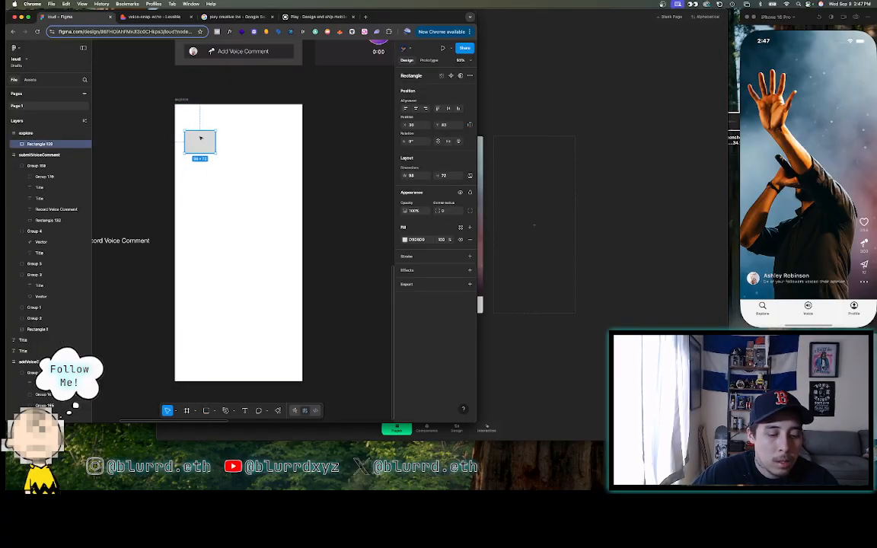
{"action": "key", "text": "Delete"}
- Draw a thin bar down the frame's left edge and fill it pink
{"action": "scroll", "coordinate": [183, 121], "scroll_direction": "up", "scroll_amount": 5}
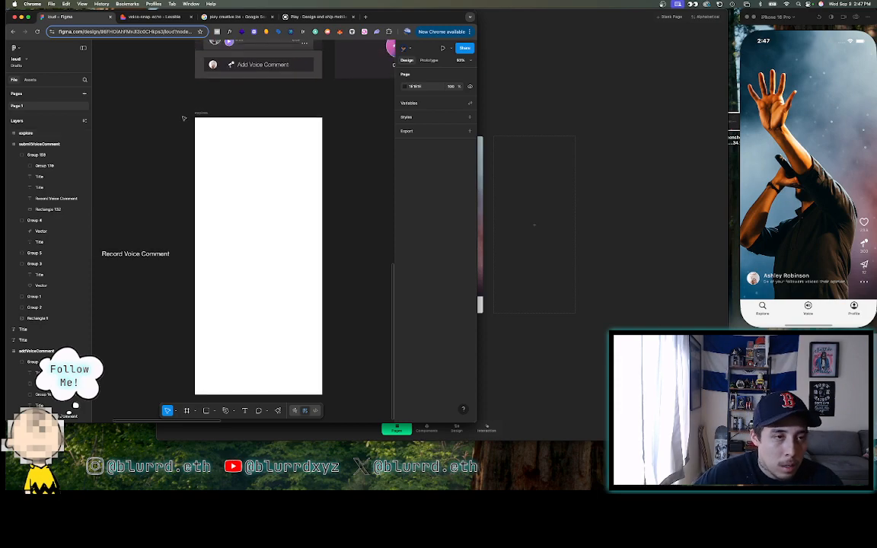
{"action": "scroll", "coordinate": [184, 118], "scroll_direction": "up", "scroll_amount": 8}
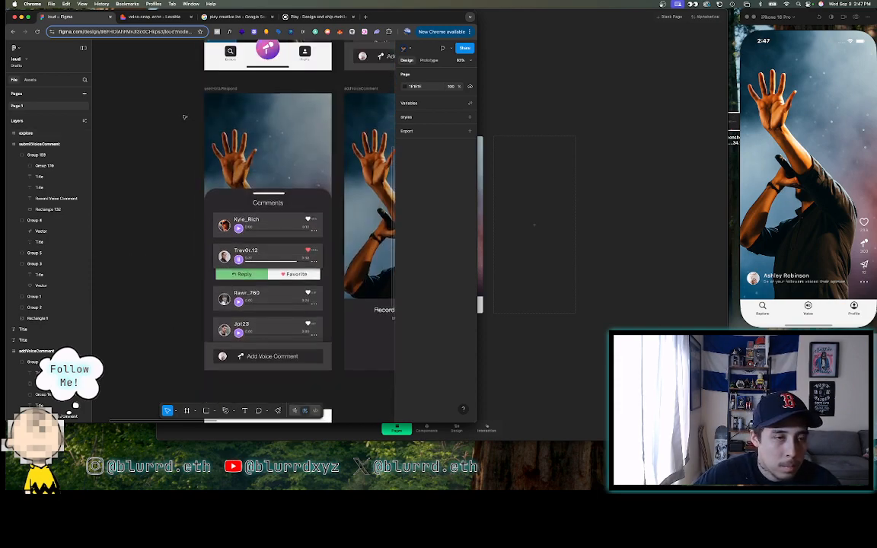
{"action": "scroll", "coordinate": [182, 206], "scroll_direction": "up", "scroll_amount": 5}
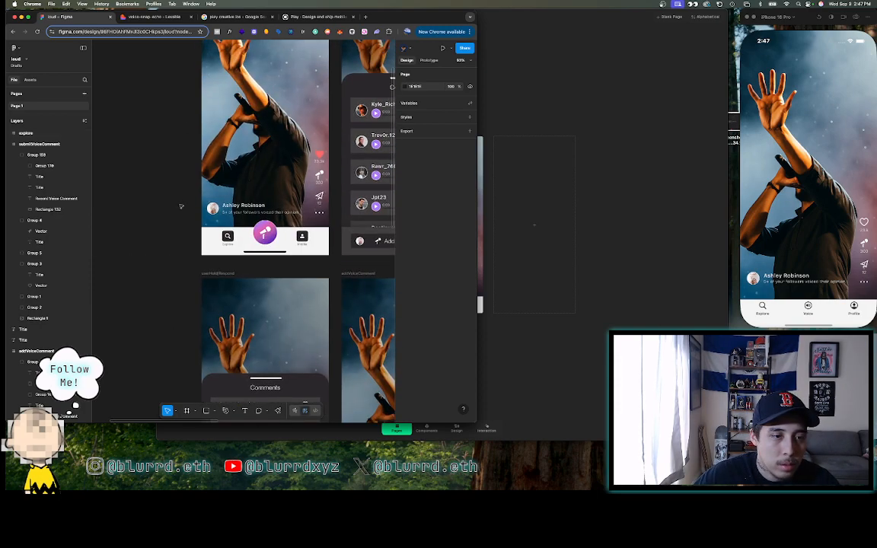
{"action": "scroll", "coordinate": [199, 163], "scroll_direction": "up", "scroll_amount": 3}
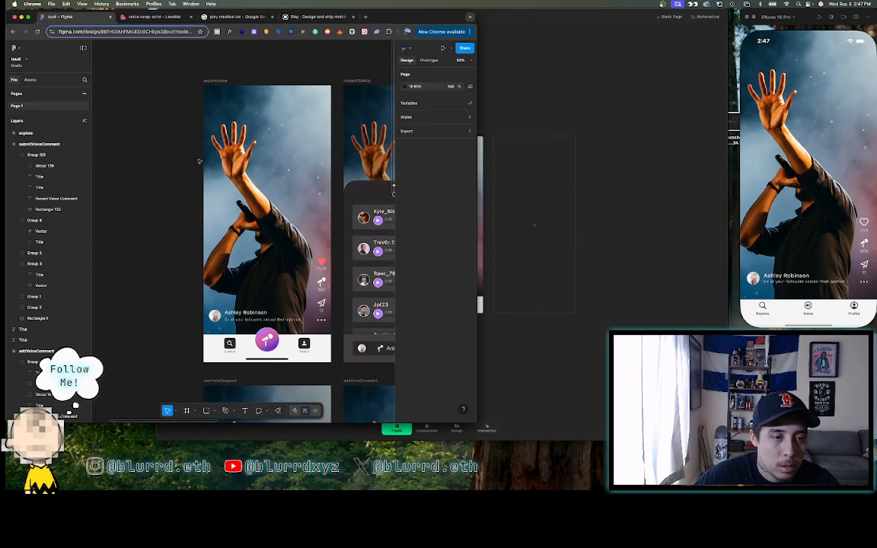
{"action": "key", "text": "f"}
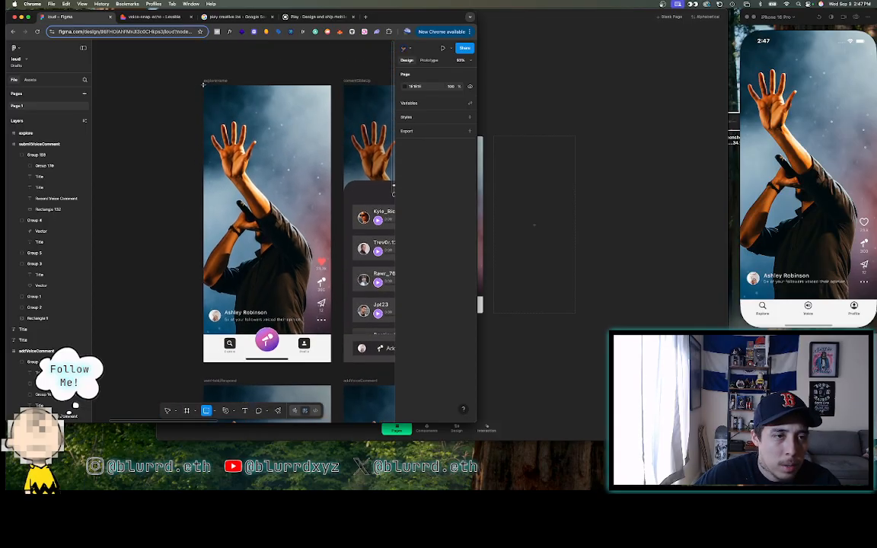
{"action": "left_click_drag", "start_coordinate": [203, 85], "coordinate": [209, 367]}
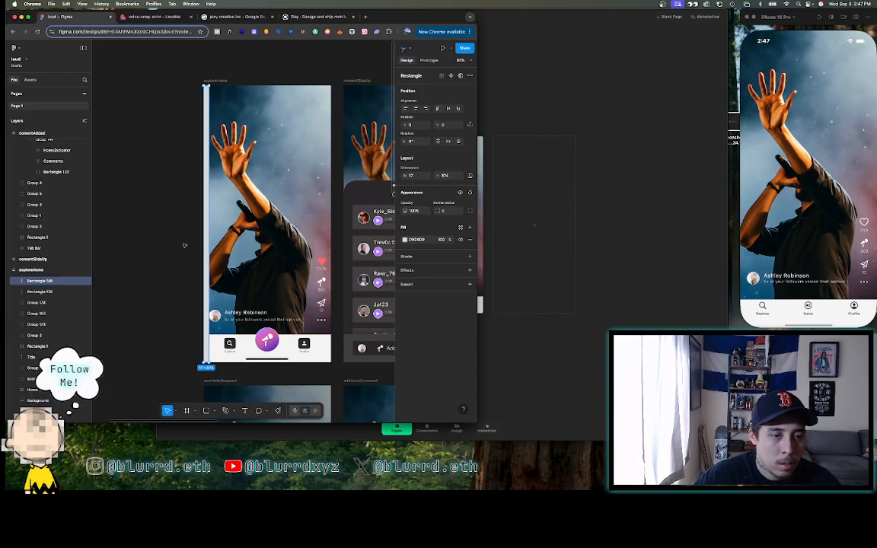
{"action": "scroll", "coordinate": [167, 223], "scroll_direction": "down", "scroll_amount": 3}
{"action": "scroll", "coordinate": [200, 339], "scroll_direction": "down", "scroll_amount": 5}
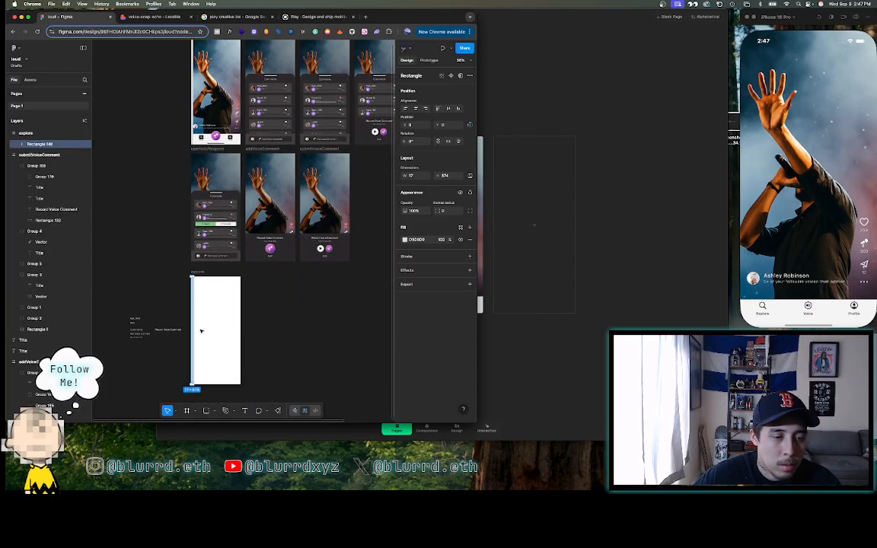
{"action": "left_click", "coordinate": [405, 239]}
{"action": "left_click", "coordinate": [348, 267]}
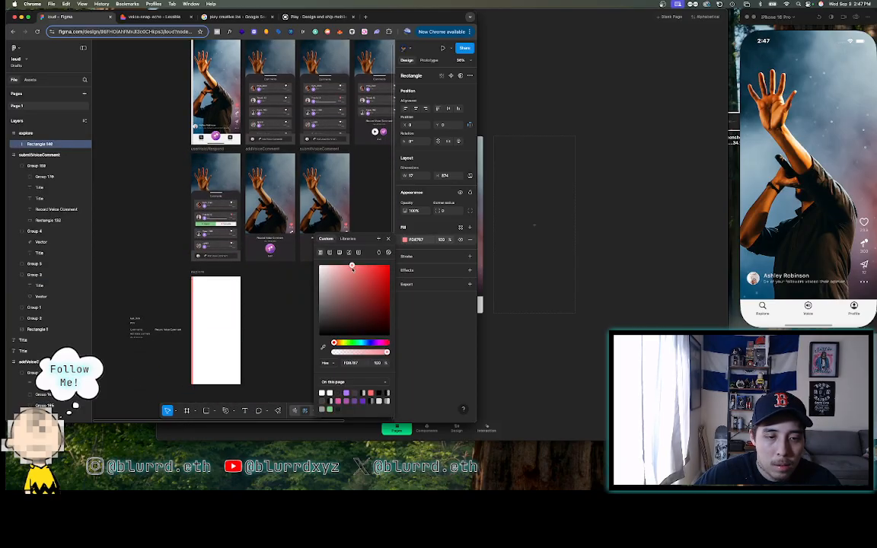
{"action": "left_click", "coordinate": [167, 272]}
{"action": "scroll", "coordinate": [167, 272], "scroll_direction": "up", "scroll_amount": 5}
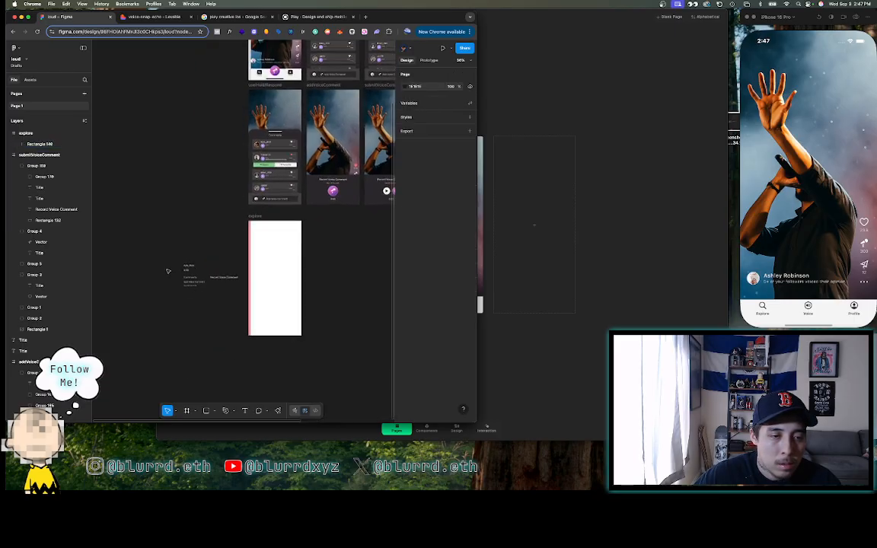
- Copy the pink strip and move the copy to the frame's right edge
{"action": "left_click", "coordinate": [212, 257]}
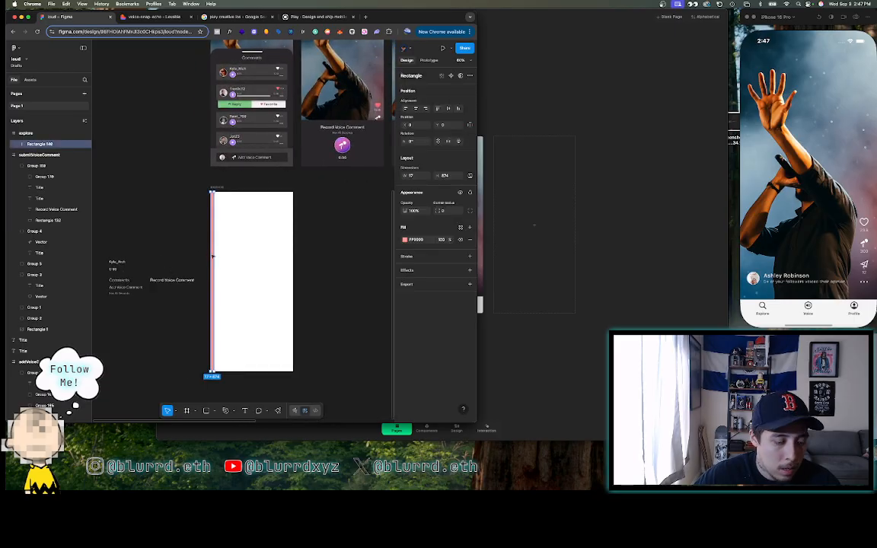
{"action": "key", "text": "super+c"}
{"action": "key", "text": "super+v"}
{"action": "left_click_drag", "start_coordinate": [212, 257], "coordinate": [294, 261]}
{"action": "left_click", "coordinate": [329, 235]}
{"action": "scroll", "coordinate": [330, 235], "scroll_direction": "right", "scroll_amount": 2}
{"action": "scroll", "coordinate": [331, 235], "scroll_direction": "down", "scroll_amount": 3}
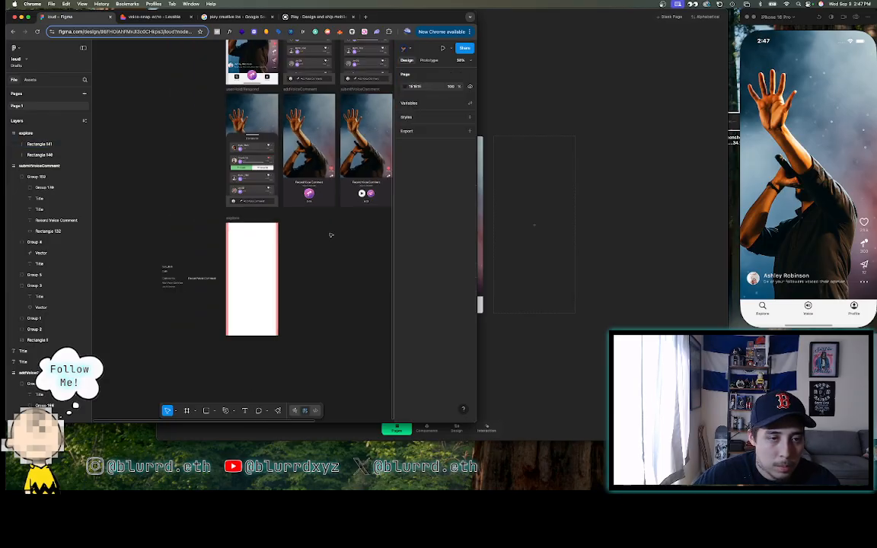
- Check the Lovable app preview, then return to the Figma design
{"action": "left_click", "coordinate": [152, 17]}
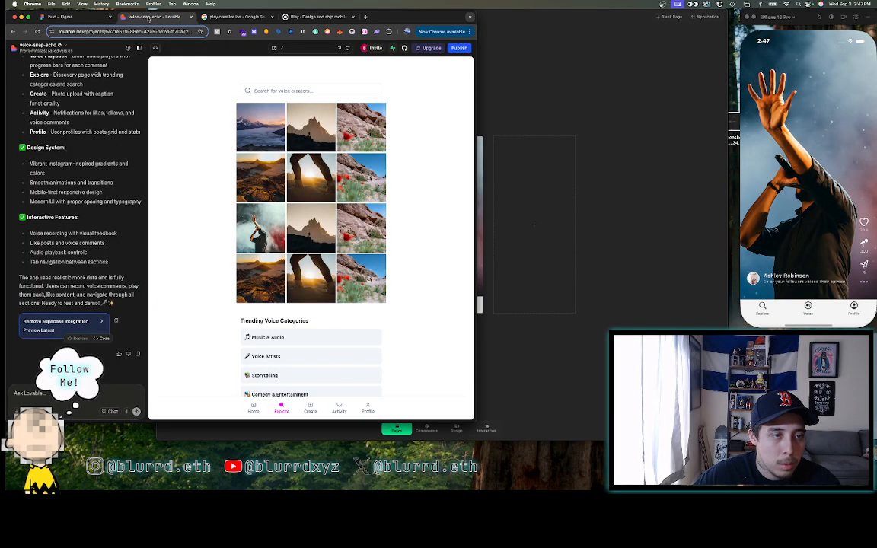
{"action": "scroll", "coordinate": [249, 248], "scroll_direction": "down", "scroll_amount": 2}
{"action": "scroll", "coordinate": [249, 248], "scroll_direction": "up", "scroll_amount": 2}
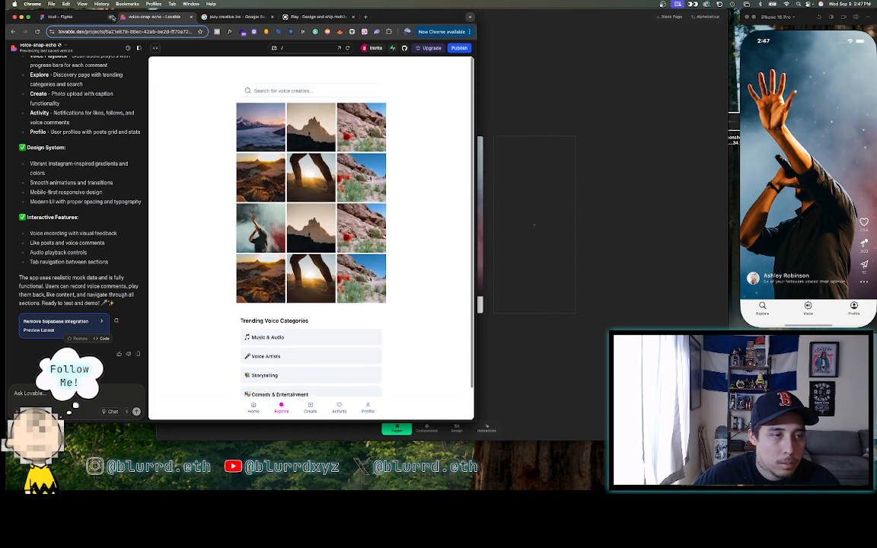
{"action": "left_click", "coordinate": [82, 16]}
{"action": "scroll", "coordinate": [195, 201], "scroll_direction": "up", "scroll_amount": 3}
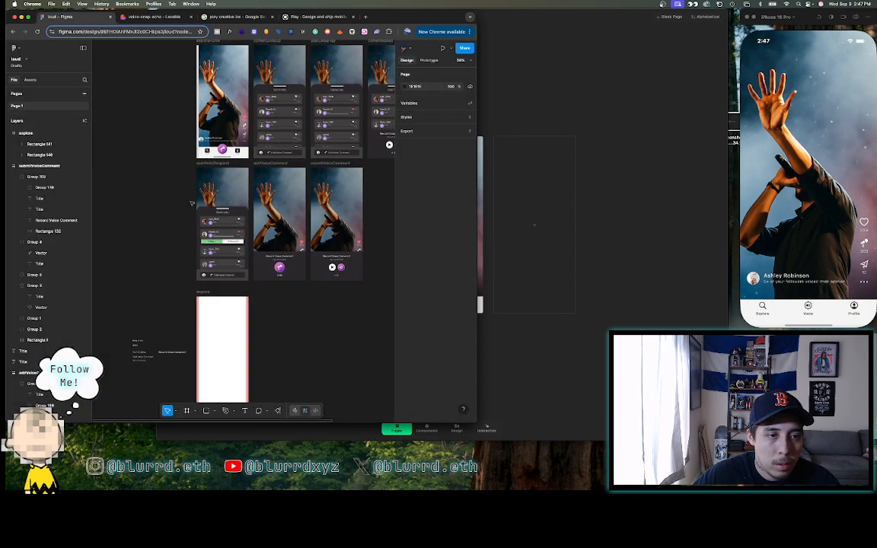
- Paste the home screen's tab bar with search, microphone and profile icons into the explore frame
{"action": "left_click", "coordinate": [204, 155]}
{"action": "scroll", "coordinate": [204, 155], "scroll_direction": "up", "scroll_amount": 5}
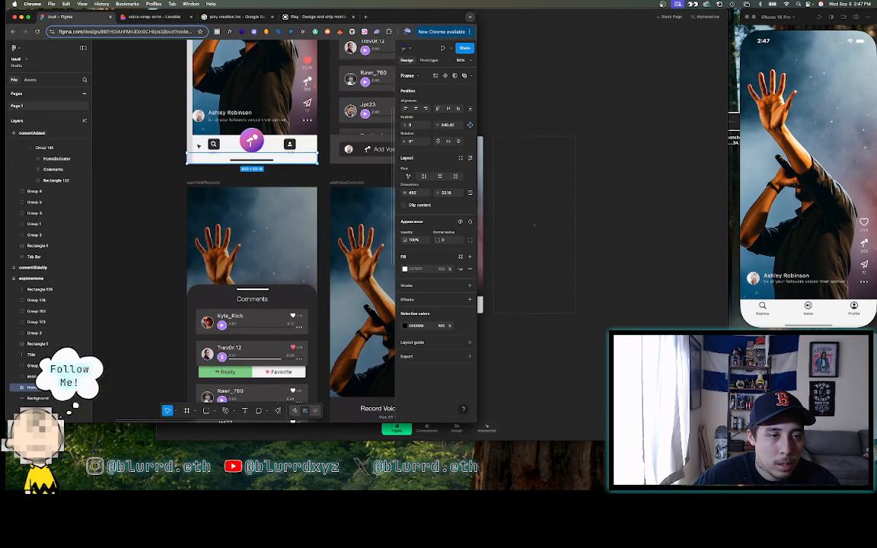
{"action": "left_click", "coordinate": [200, 146], "text": "shift"}
{"action": "left_click", "coordinate": [216, 144], "text": "shift"}
{"action": "left_click", "coordinate": [252, 142], "text": "shift"}
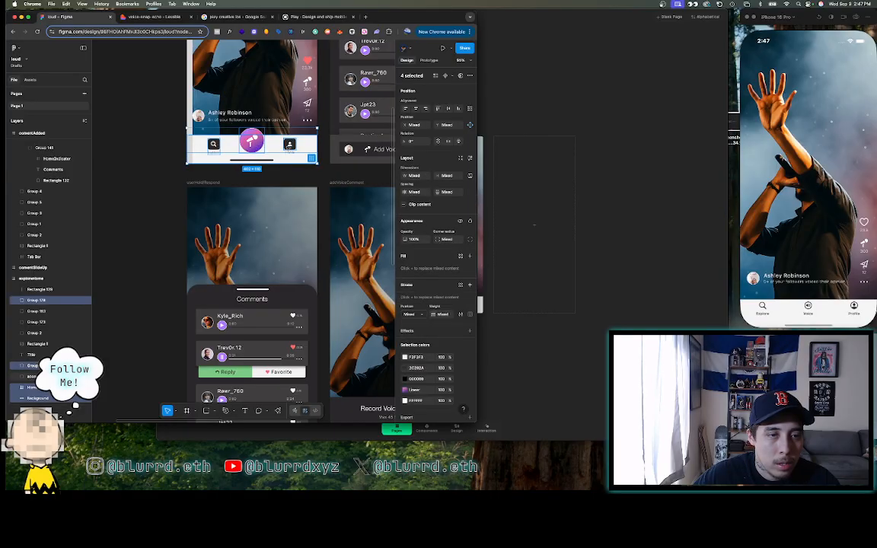
{"action": "left_click", "coordinate": [289, 151], "text": "shift"}
{"action": "left_click", "coordinate": [289, 155], "text": "shift"}
{"action": "scroll", "coordinate": [289, 154], "scroll_direction": "down", "scroll_amount": 5}
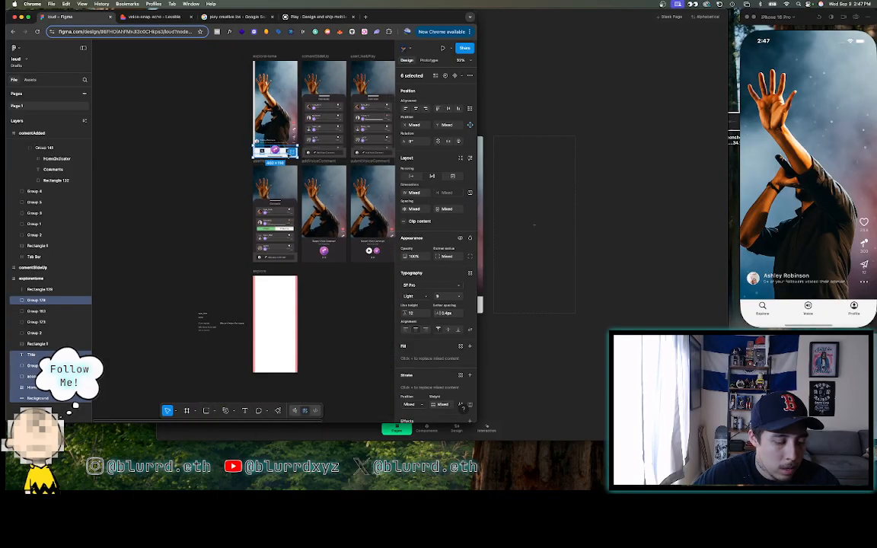
{"action": "scroll", "coordinate": [290, 153], "scroll_direction": "down", "scroll_amount": 3}
{"action": "left_click", "coordinate": [272, 215]}
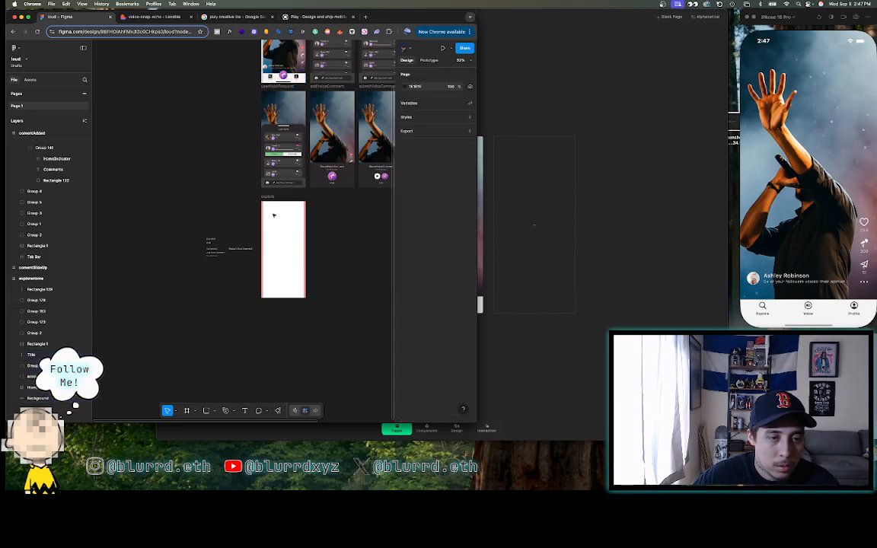
{"action": "key", "text": "super+v"}
- Deselect the pasted tab bar and glance at the Lovable preview before returning to Figma
{"action": "left_click", "coordinate": [334, 252]}
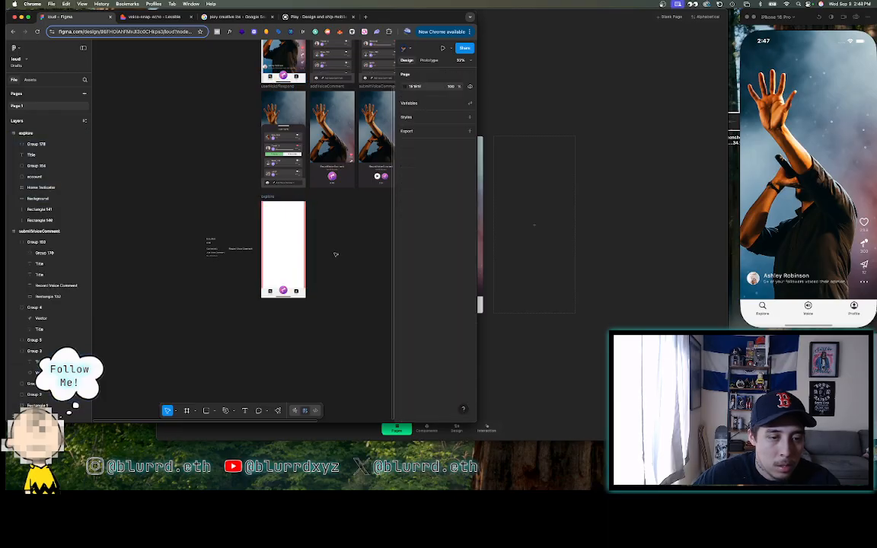
{"action": "scroll", "coordinate": [335, 254], "scroll_direction": "up", "scroll_amount": 3}
{"action": "scroll", "coordinate": [335, 255], "scroll_direction": "up", "scroll_amount": 2}
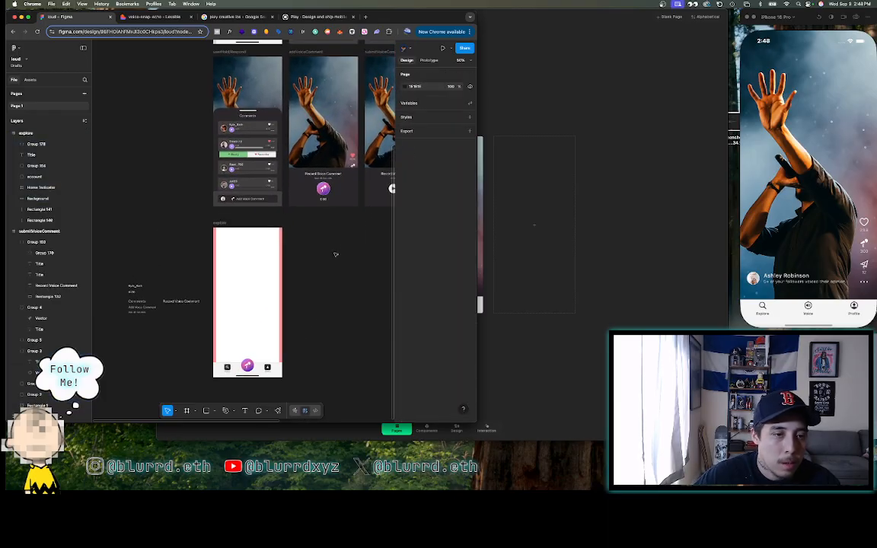
{"action": "scroll", "coordinate": [335, 254], "scroll_direction": "up", "scroll_amount": 2}
{"action": "key", "text": "ctrl+Tab"}
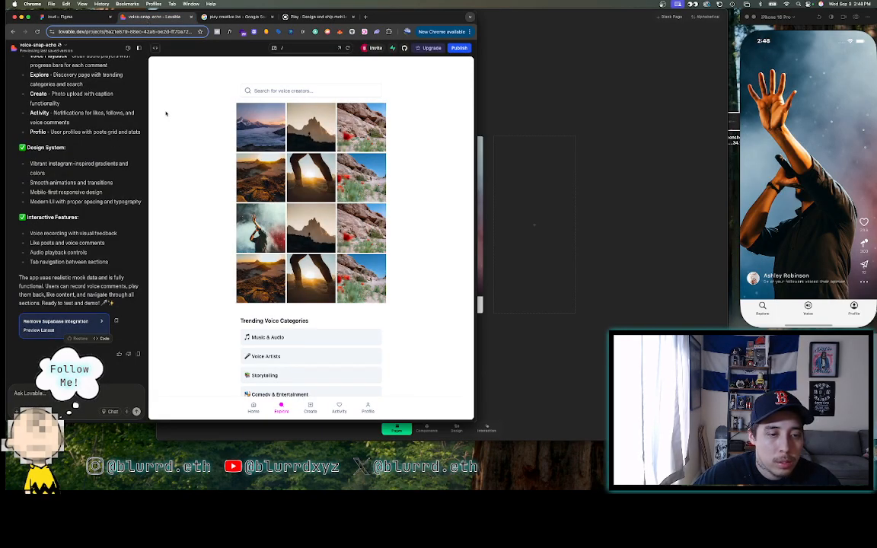
{"action": "left_click", "coordinate": [73, 16]}
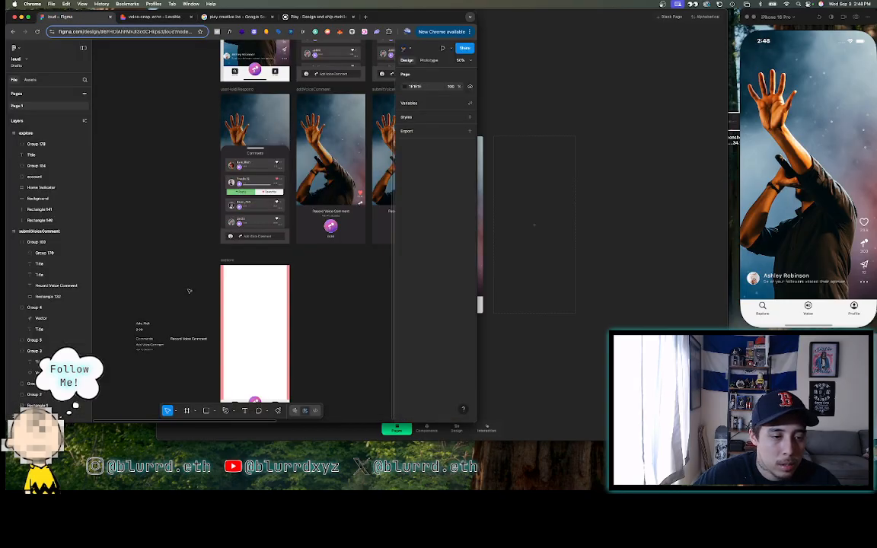
{"action": "scroll", "coordinate": [189, 291], "scroll_direction": "up", "scroll_amount": 3}
- Duplicate the Record Voice Comment text and move the copy to the explore frame's top
{"action": "left_click", "coordinate": [192, 301]}
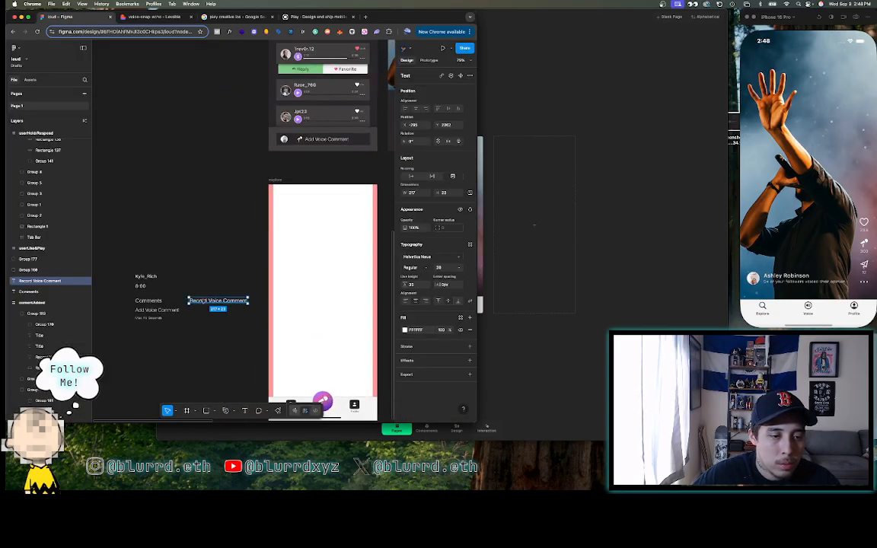
{"action": "key", "text": "super+d"}
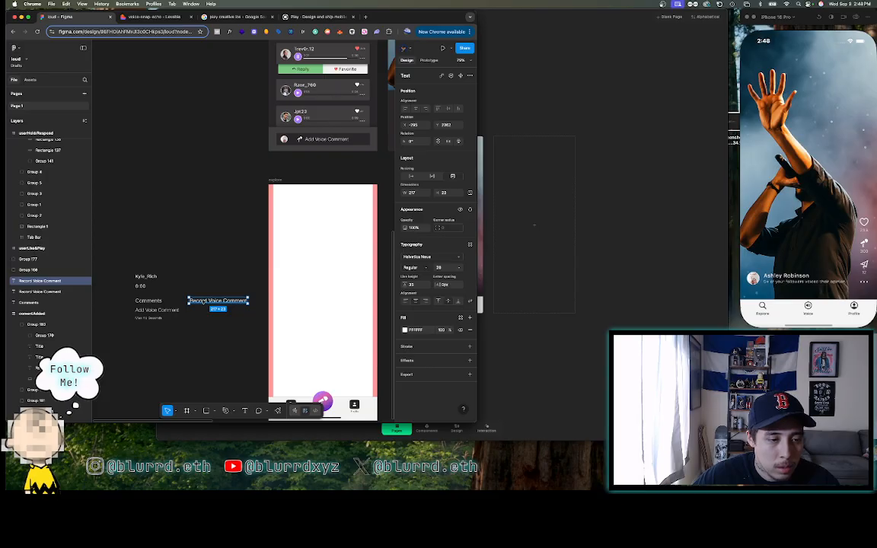
{"action": "left_click_drag", "start_coordinate": [204, 302], "coordinate": [307, 218]}
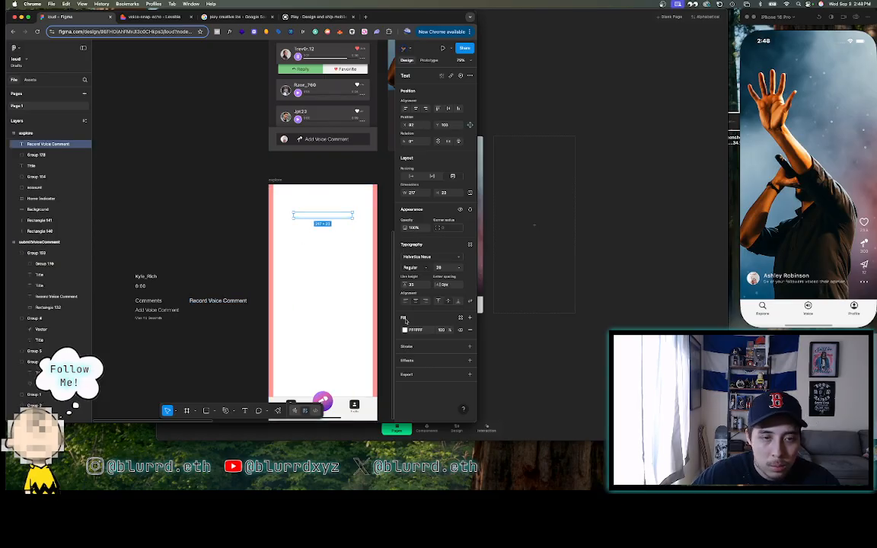
{"action": "scroll", "coordinate": [323, 114], "scroll_direction": "down", "scroll_amount": 5}
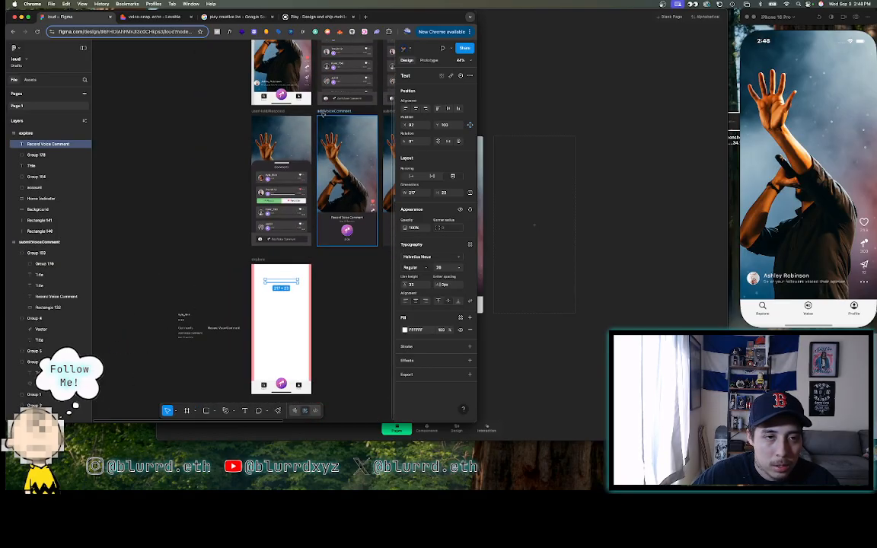
- Give the copied text the dark 3C2B2A fill taken from the comment card
{"action": "left_click", "coordinate": [335, 227]}
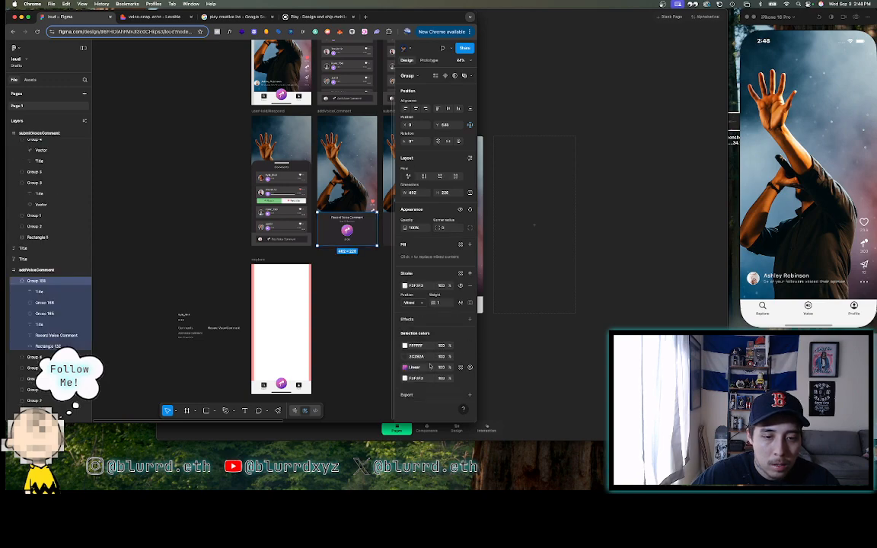
{"action": "left_click", "coordinate": [422, 357]}
{"action": "key", "text": "ctrl+c"}
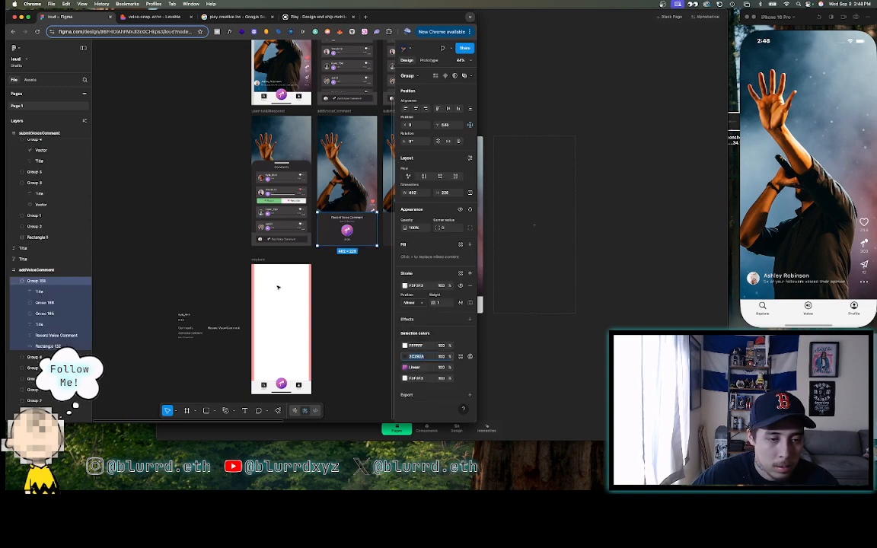
{"action": "left_click", "coordinate": [276, 282]}
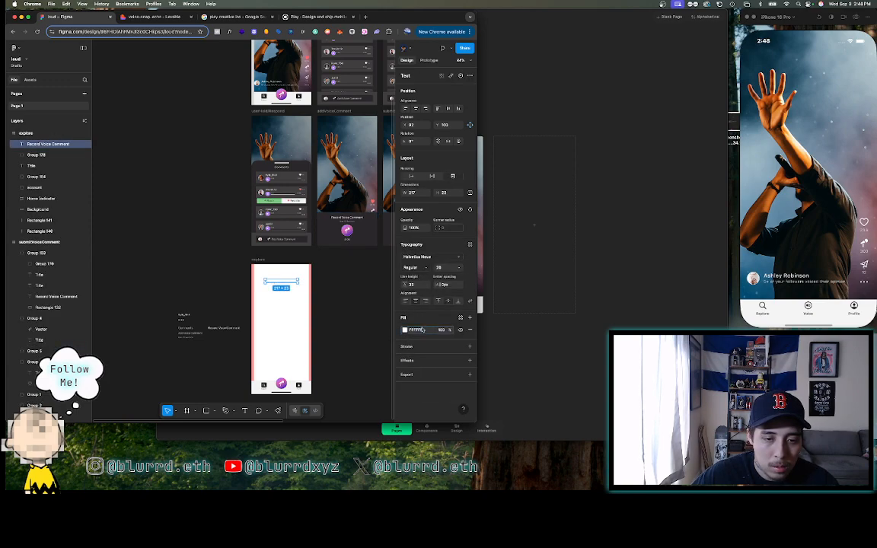
{"action": "key", "text": "ctrl+v"}
{"action": "key", "text": "Return"}
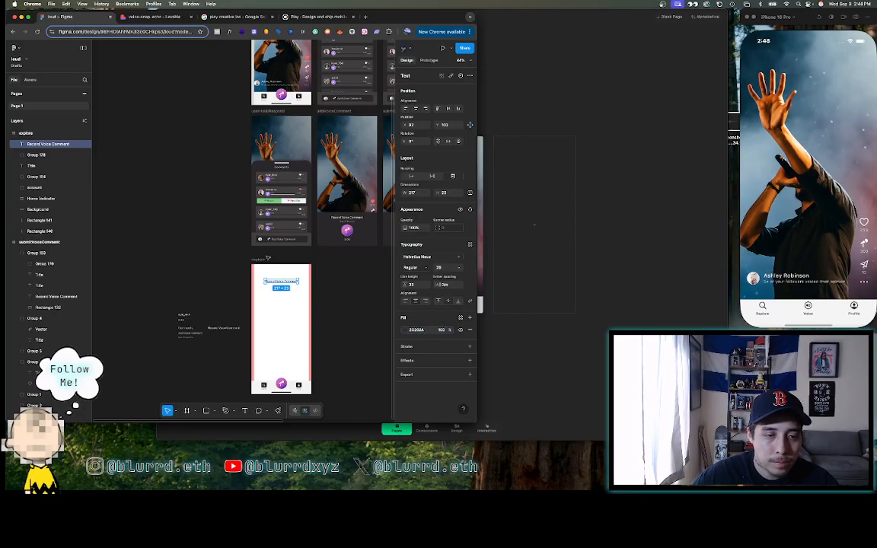
{"action": "left_click", "coordinate": [153, 19]}
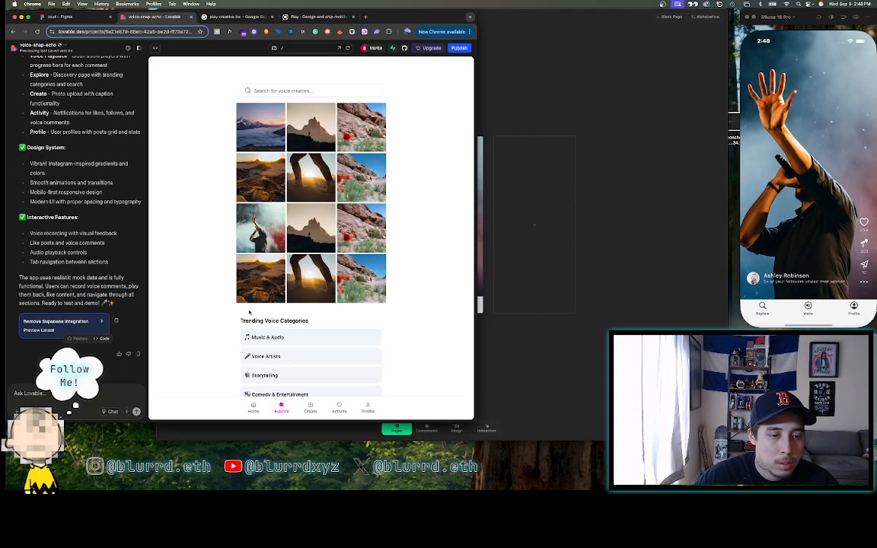
- Copy 'Trending Voice Categories' from Lovable and paste it into the Figma heading text
{"action": "left_click_drag", "start_coordinate": [238, 320], "coordinate": [315, 320]}
{"action": "key", "text": "super+c"}
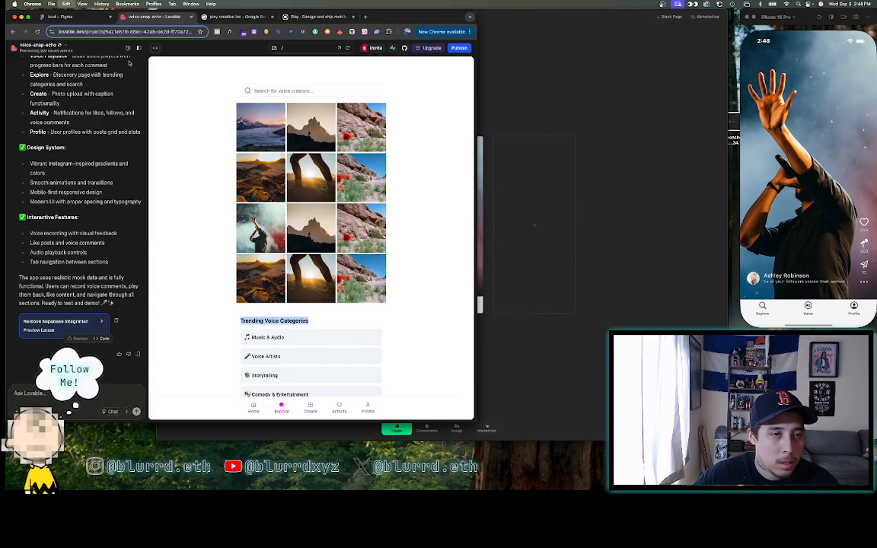
{"action": "left_click", "coordinate": [65, 16]}
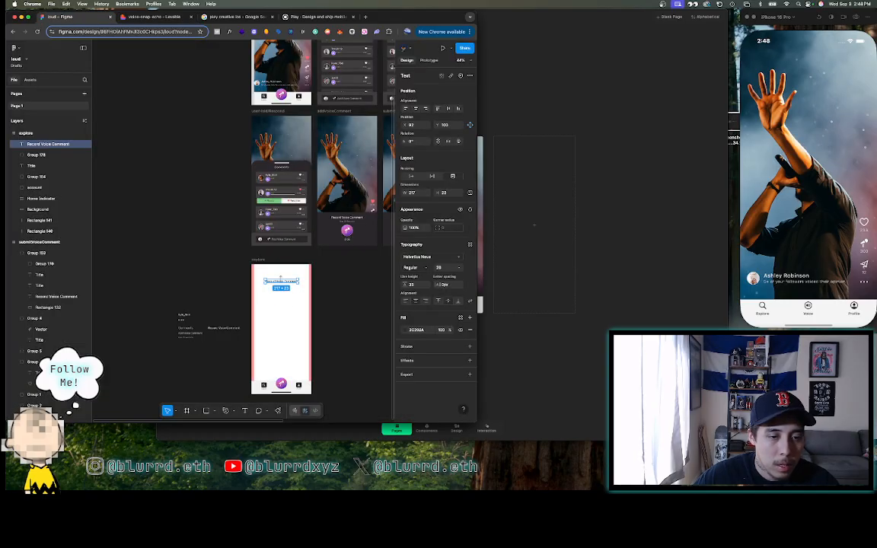
{"action": "double_click", "coordinate": [281, 281]}
{"action": "key", "text": "super+v"}
{"action": "left_click", "coordinate": [216, 282]}
- Widen the heading onto one line, left-align it and move it to the frame's left margin
{"action": "scroll", "coordinate": [216, 281], "scroll_direction": "up", "scroll_amount": 3}
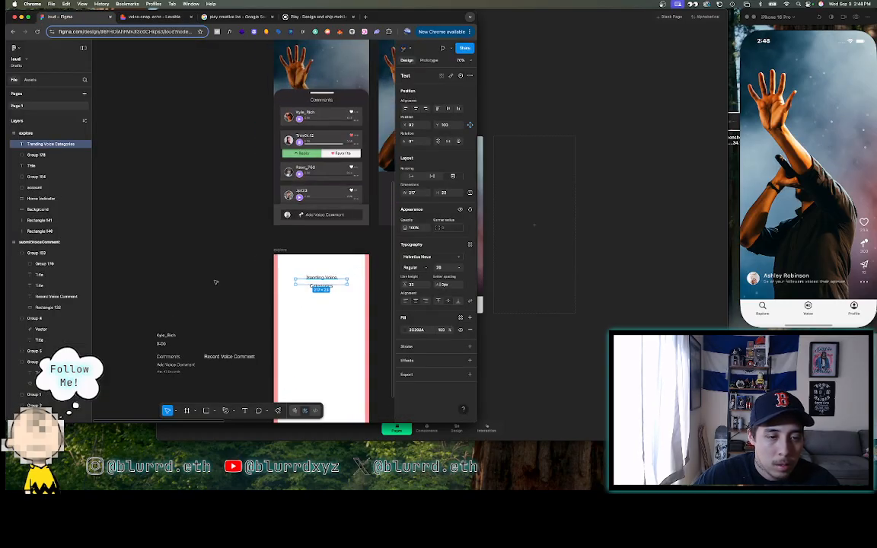
{"action": "left_click_drag", "start_coordinate": [295, 282], "coordinate": [288, 282]}
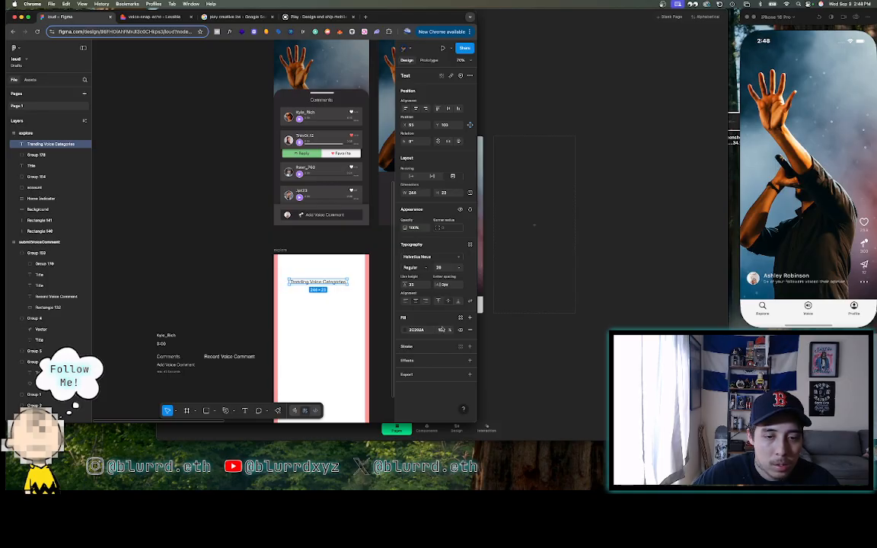
{"action": "left_click", "coordinate": [406, 301]}
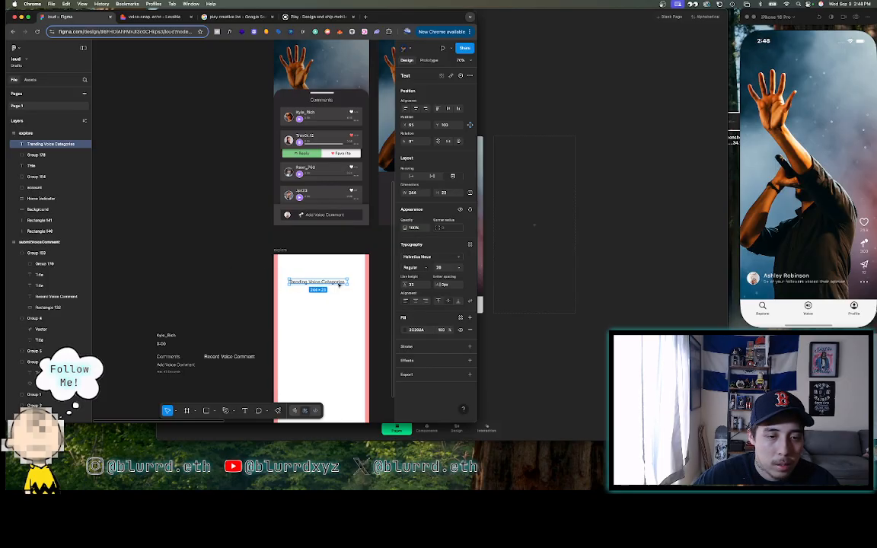
{"action": "left_click_drag", "start_coordinate": [317, 283], "coordinate": [299, 273]}
{"action": "left_click", "coordinate": [241, 249]}
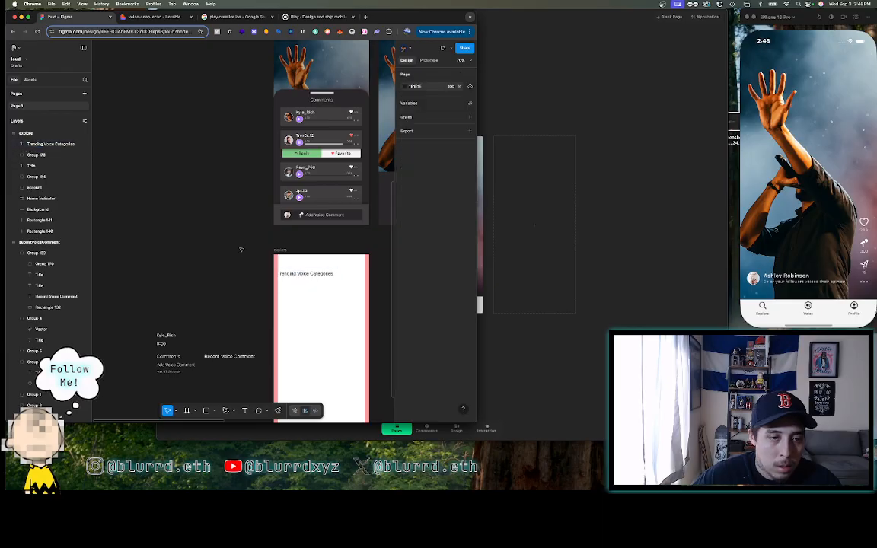
{"action": "scroll", "coordinate": [241, 249], "scroll_direction": "up", "scroll_amount": 5}
{"action": "scroll", "coordinate": [241, 250], "scroll_direction": "up", "scroll_amount": 1}
{"action": "scroll", "coordinate": [241, 249], "scroll_direction": "down", "scroll_amount": 5}
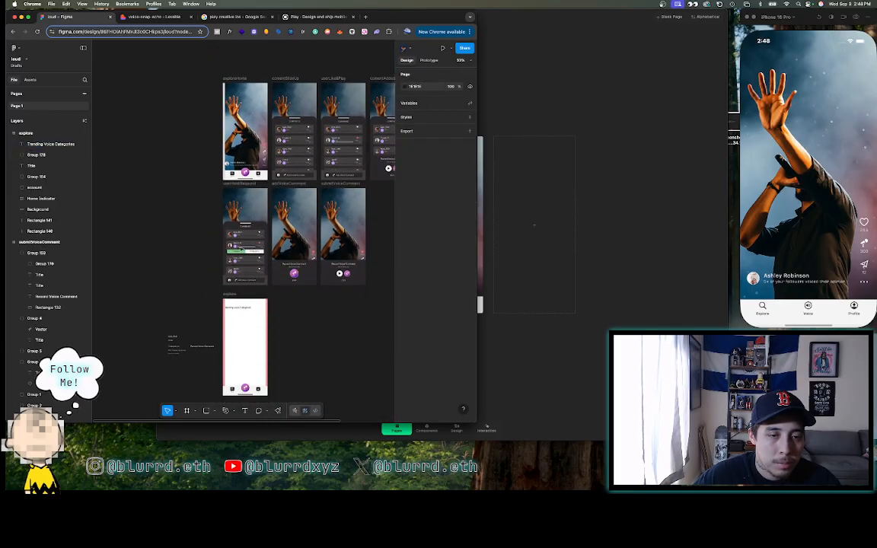
{"action": "scroll", "coordinate": [240, 250], "scroll_direction": "down", "scroll_amount": 2}
{"action": "left_click", "coordinate": [156, 16]}
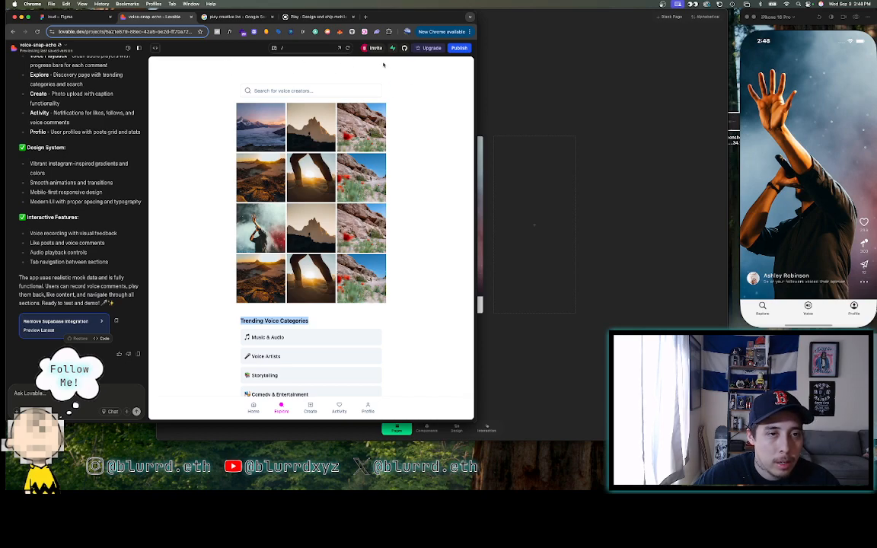
- Drag Rectangle 542's bottom handle up so the left pink strip is only about 34 px tall
{"action": "left_click", "coordinate": [61, 17]}
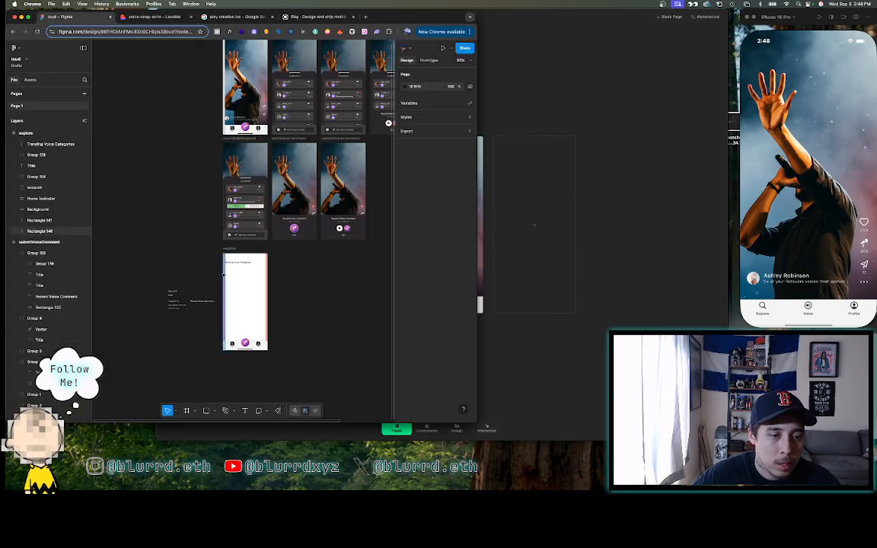
{"action": "scroll", "coordinate": [195, 265], "scroll_direction": "up", "scroll_amount": 5}
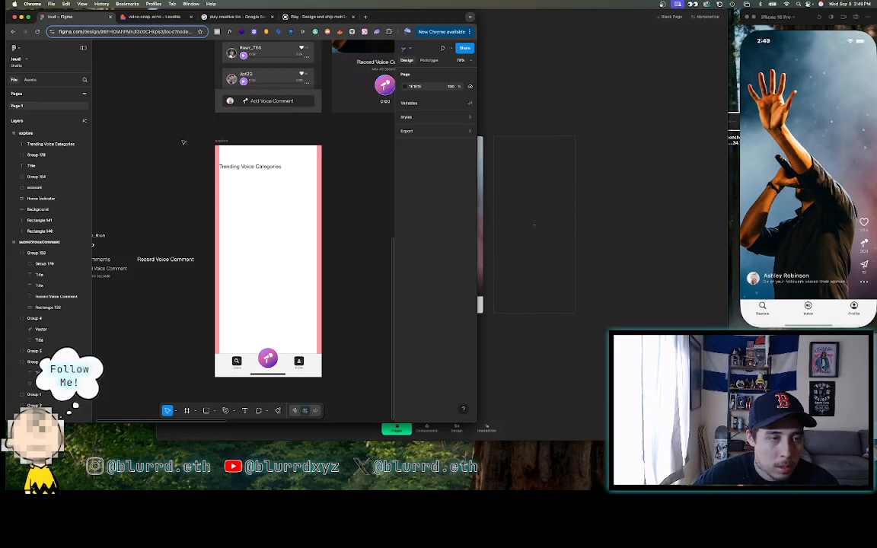
{"action": "left_click", "coordinate": [216, 293]}
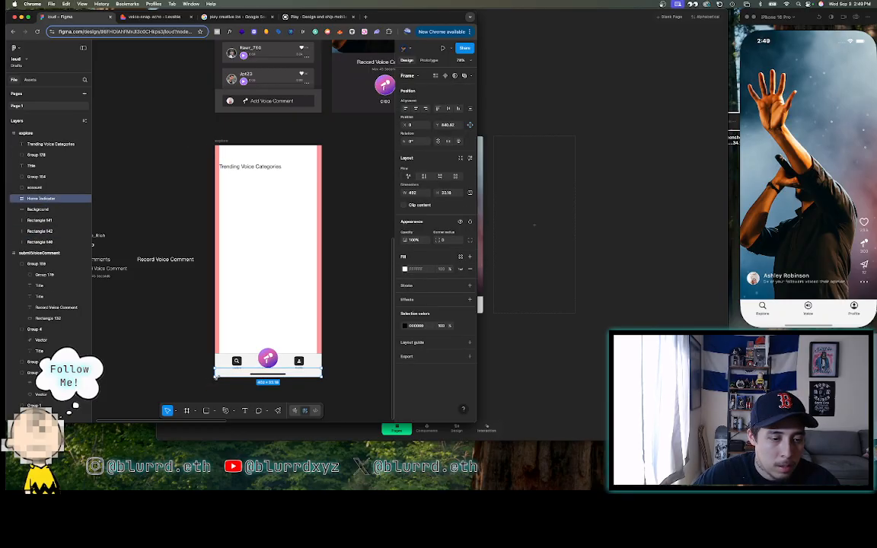
{"action": "left_click_drag", "start_coordinate": [217, 379], "coordinate": [321, 150]}
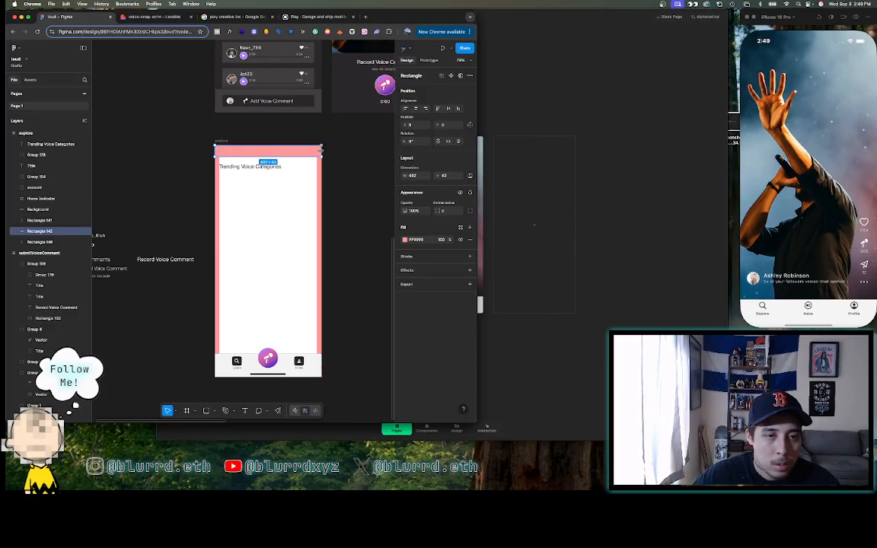
{"action": "left_click", "coordinate": [405, 240]}
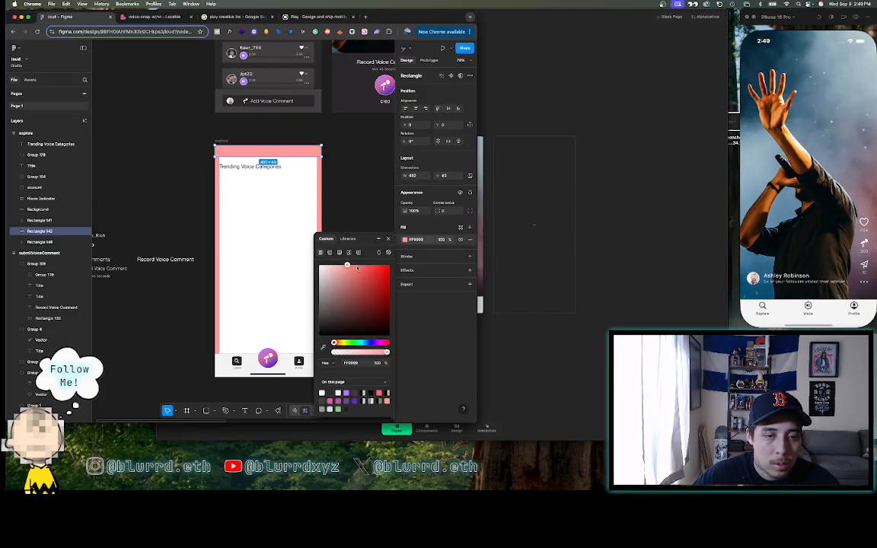
{"action": "left_click", "coordinate": [343, 142]}
{"action": "scroll", "coordinate": [343, 142], "scroll_direction": "up", "scroll_amount": 3}
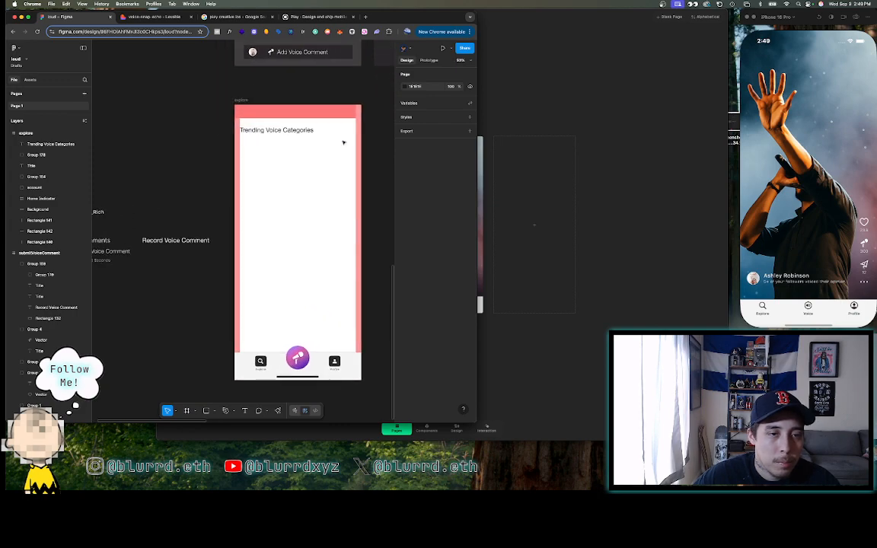
{"action": "left_click", "coordinate": [262, 132]}
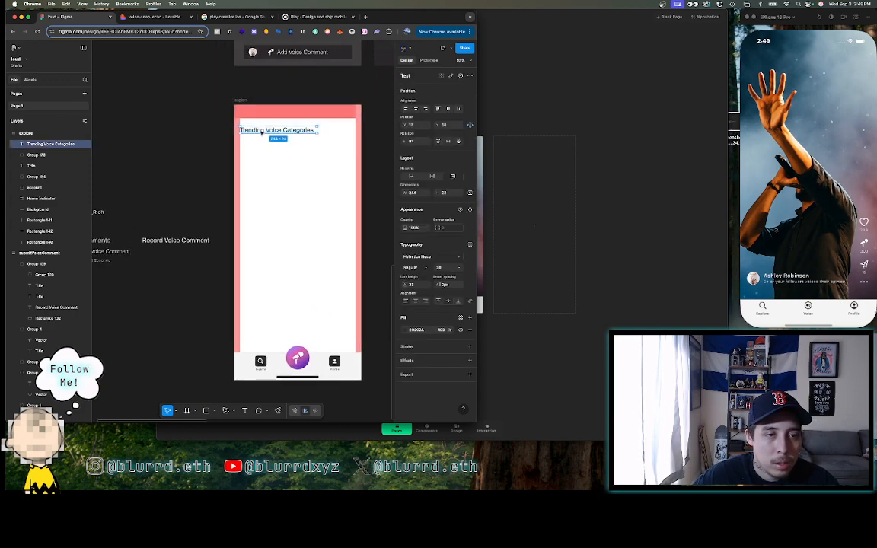
{"action": "left_click", "coordinate": [199, 126]}
{"action": "scroll", "coordinate": [201, 125], "scroll_direction": "down", "scroll_amount": 2}
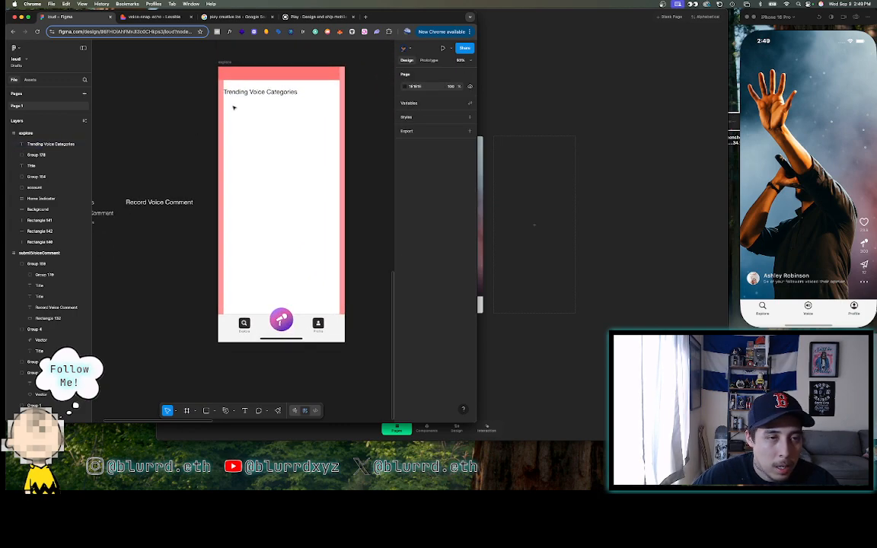
{"action": "scroll", "coordinate": [230, 100], "scroll_direction": "down", "scroll_amount": 3}
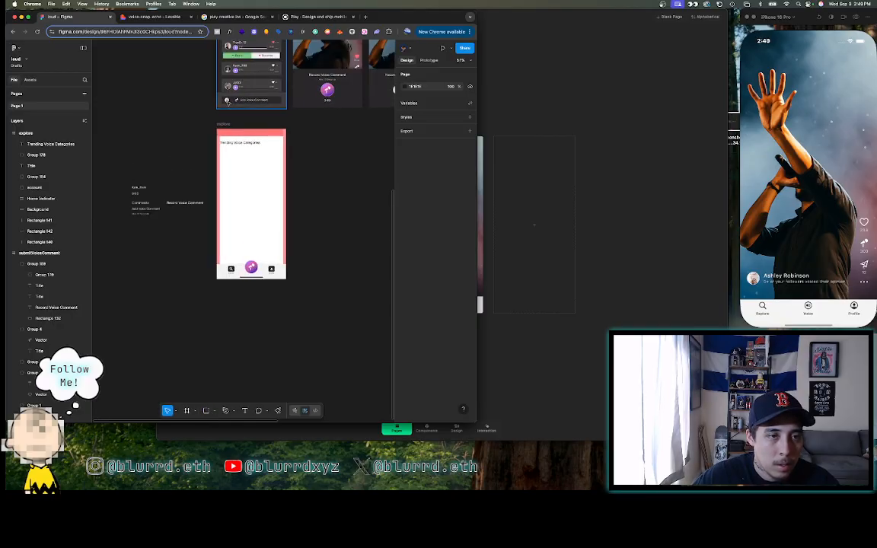
{"action": "left_click", "coordinate": [230, 102]}
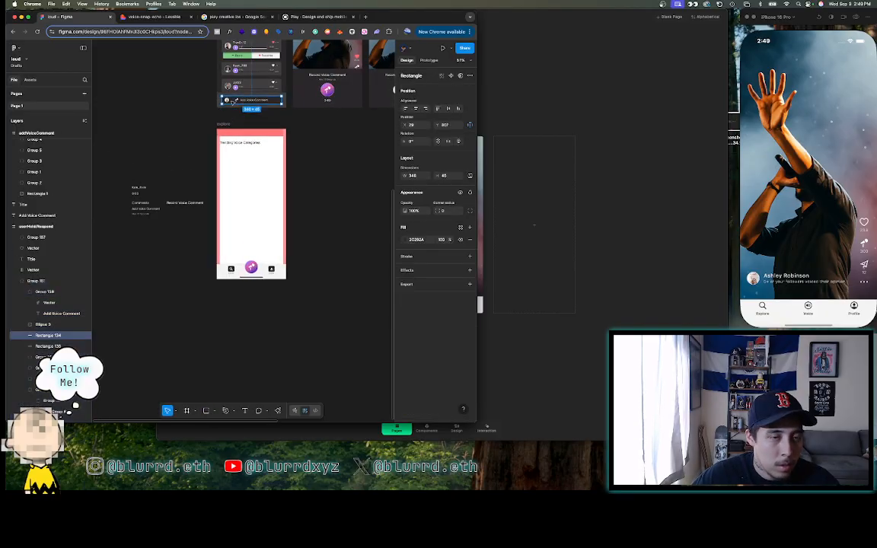
- Copy the dark 348×45 rectangle below the heading in the explore frame, checking against the Lovable preview
{"action": "left_click_drag", "start_coordinate": [232, 101], "coordinate": [234, 164]}
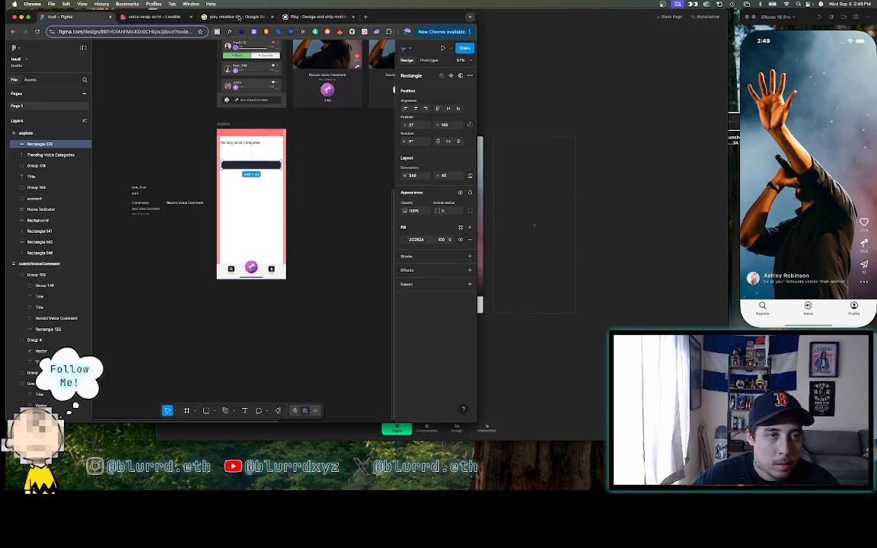
{"action": "left_click", "coordinate": [153, 16]}
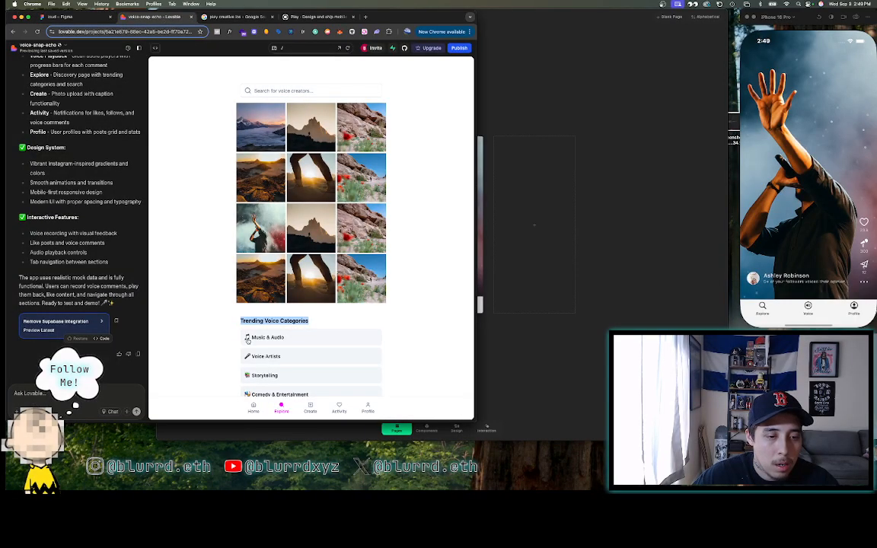
{"action": "left_click", "coordinate": [71, 19]}
- Select the whole explore frame and zoom out to review the layout
{"action": "scroll", "coordinate": [216, 154], "scroll_direction": "up", "scroll_amount": 5}
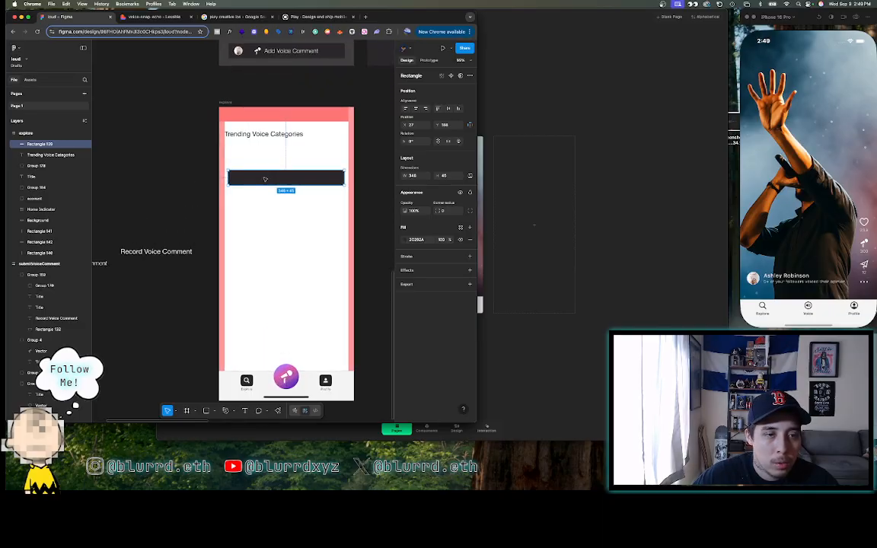
{"action": "scroll", "coordinate": [265, 179], "scroll_direction": "up", "scroll_amount": 3}
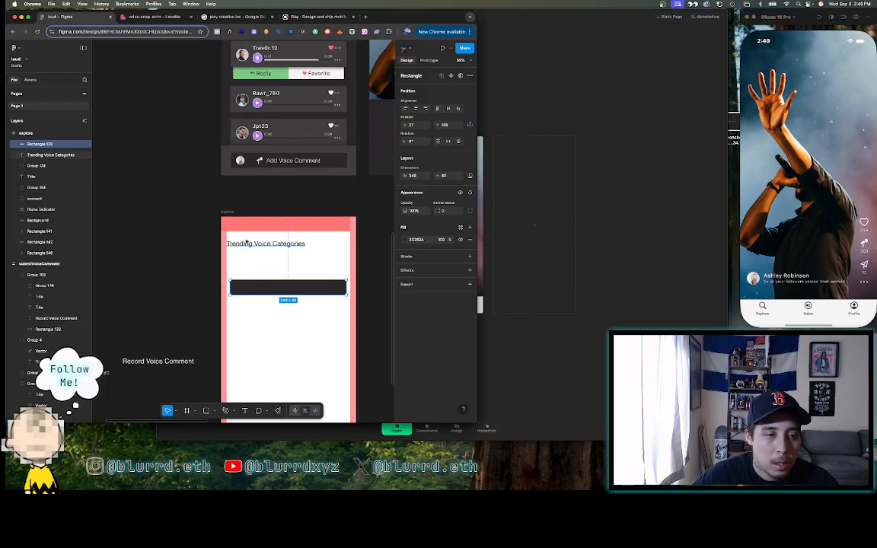
{"action": "left_click", "coordinate": [227, 212]}
{"action": "scroll", "coordinate": [423, 293], "scroll_direction": "down", "scroll_amount": 1}
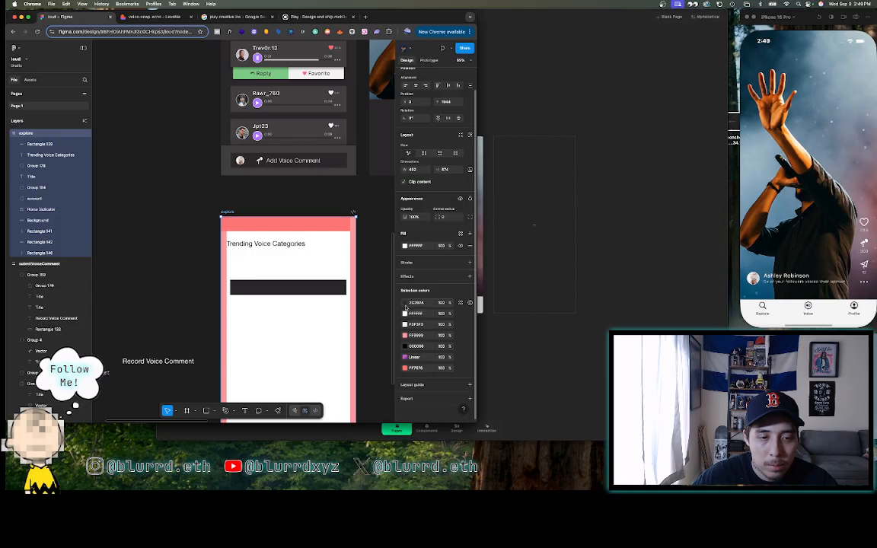
{"action": "left_click", "coordinate": [377, 276]}
{"action": "scroll", "coordinate": [377, 275], "scroll_direction": "down", "scroll_amount": 5}
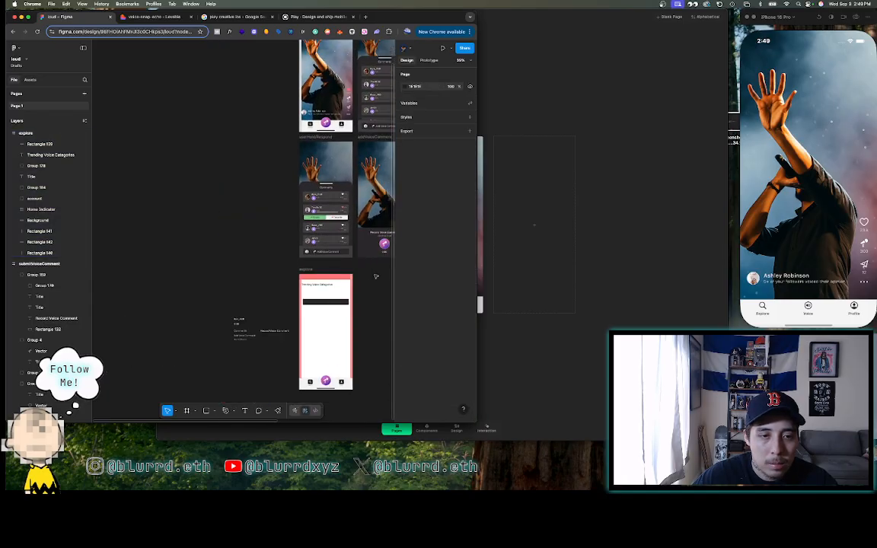
- Move Rectangle 139 up directly under the heading, aligned left, then bring up the Lovable preview
{"action": "scroll", "coordinate": [339, 252], "scroll_direction": "right", "scroll_amount": 5}
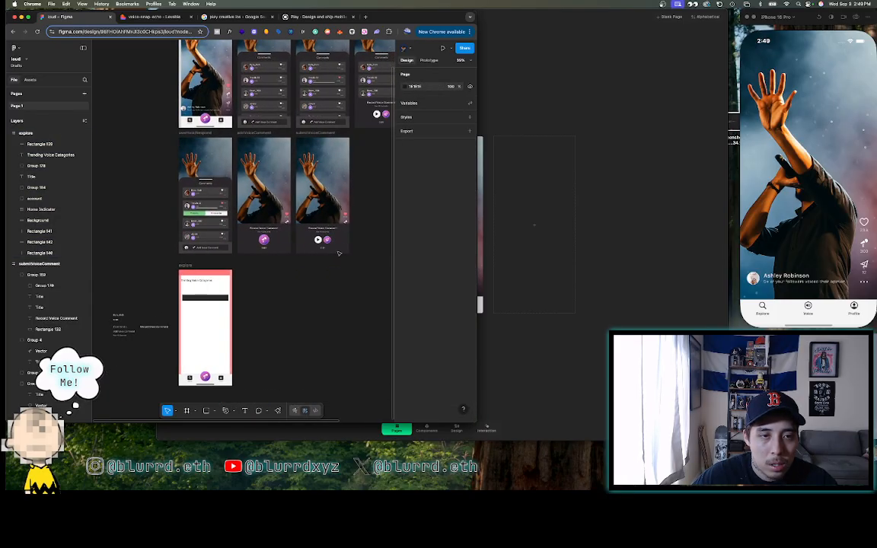
{"action": "scroll", "coordinate": [338, 252], "scroll_direction": "down", "scroll_amount": 3}
{"action": "scroll", "coordinate": [338, 252], "scroll_direction": "left", "scroll_amount": 4}
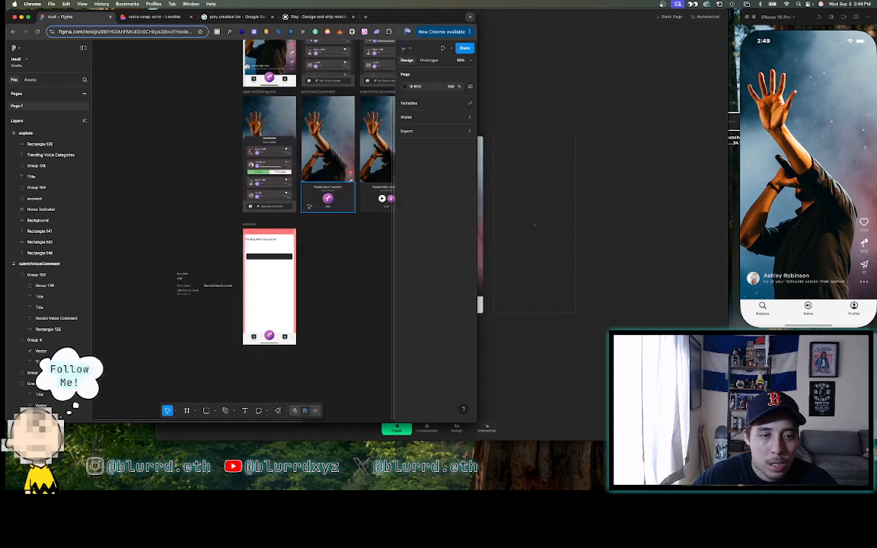
{"action": "scroll", "coordinate": [274, 76], "scroll_direction": "up", "scroll_amount": 5}
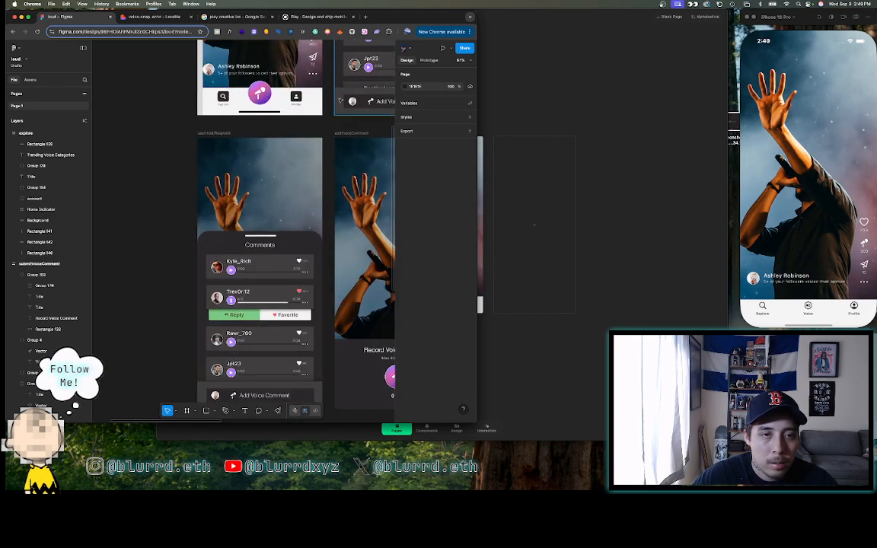
{"action": "left_click", "coordinate": [358, 103]}
{"action": "left_click", "coordinate": [172, 196]}
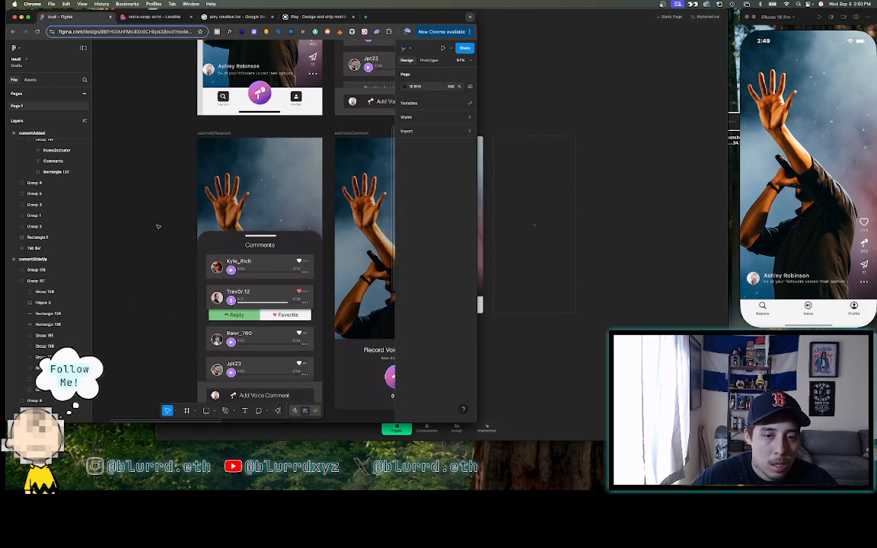
{"action": "scroll", "coordinate": [160, 221], "scroll_direction": "down", "scroll_amount": 3}
{"action": "scroll", "coordinate": [160, 221], "scroll_direction": "down", "scroll_amount": 2}
{"action": "scroll", "coordinate": [169, 213], "scroll_direction": "up", "scroll_amount": 5}
{"action": "scroll", "coordinate": [168, 213], "scroll_direction": "down", "scroll_amount": 2}
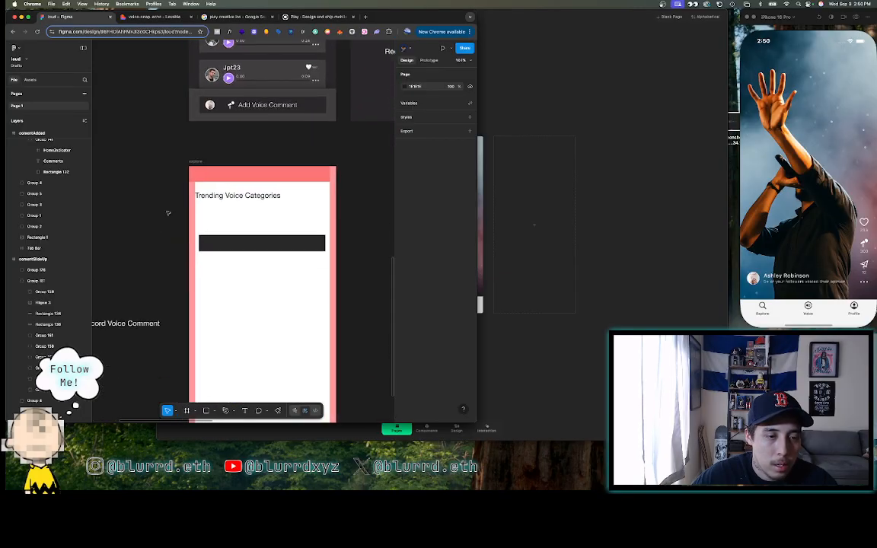
{"action": "left_click_drag", "start_coordinate": [220, 246], "coordinate": [215, 224]}
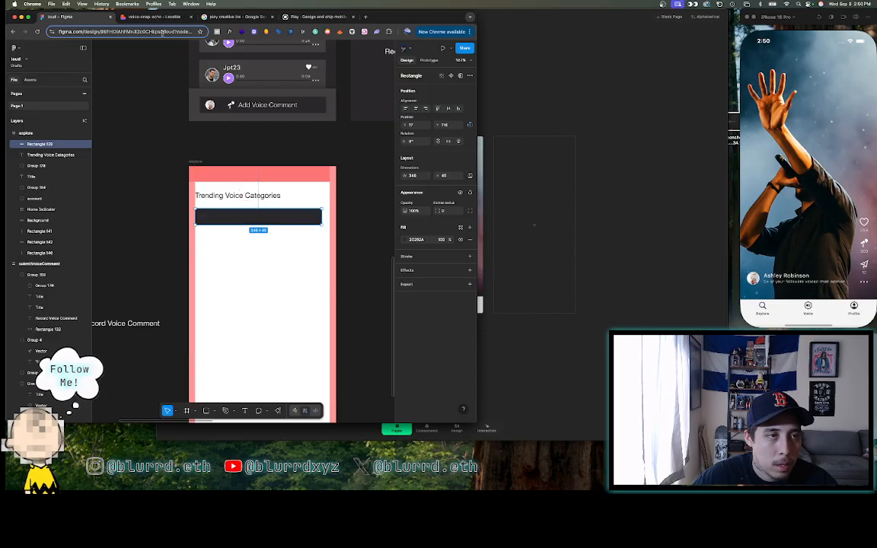
{"action": "key", "text": "ctrl+Tab"}
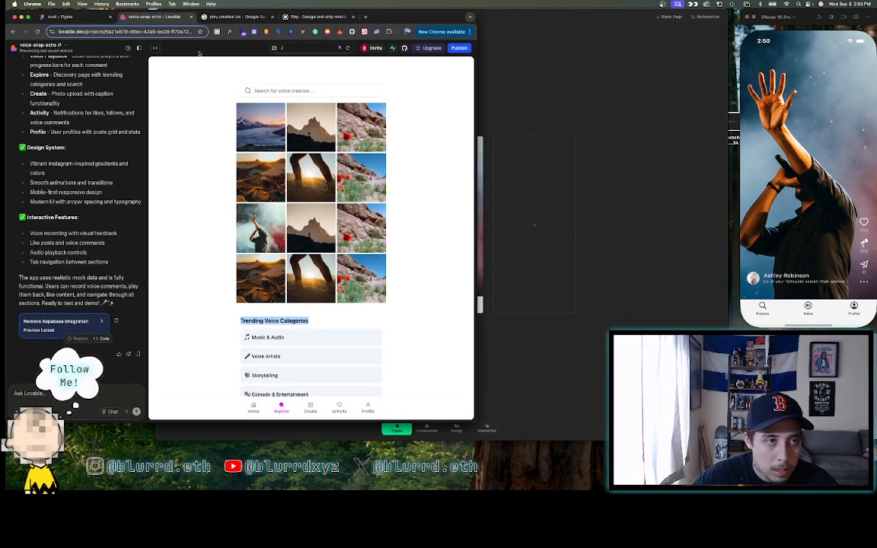
- Back in Figma, duplicate the commenter name label from the Comments mock-up
{"action": "left_click", "coordinate": [73, 16]}
{"action": "left_click", "coordinate": [237, 145]}
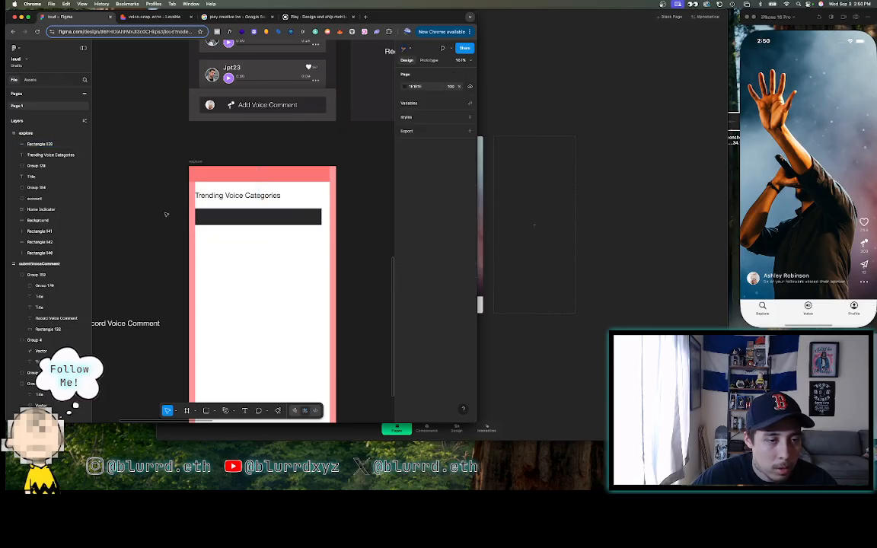
{"action": "scroll", "coordinate": [159, 237], "scroll_direction": "down", "scroll_amount": 2}
{"action": "scroll", "coordinate": [159, 237], "scroll_direction": "left", "scroll_amount": 5}
{"action": "scroll", "coordinate": [159, 237], "scroll_direction": "right", "scroll_amount": 2}
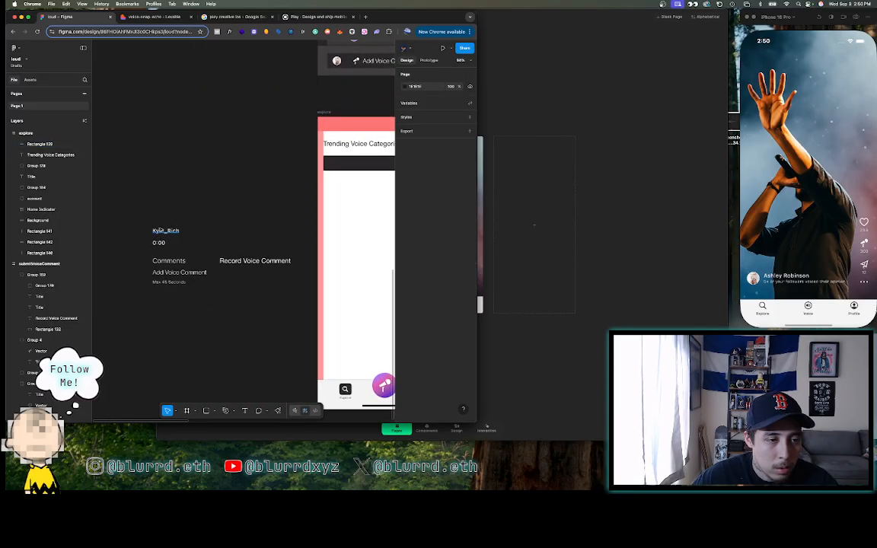
{"action": "left_click", "coordinate": [165, 231]}
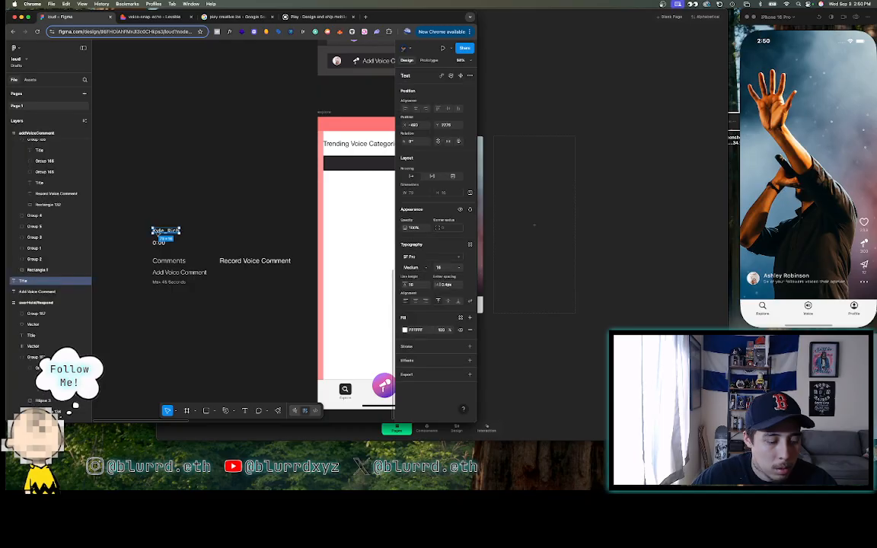
{"action": "key", "text": "super+c"}
{"action": "key", "text": "super+v"}
- Place the copied name label inside the dark bar and start editing its text
{"action": "left_click_drag", "start_coordinate": [158, 234], "coordinate": [337, 165]}
{"action": "double_click", "coordinate": [338, 164]}
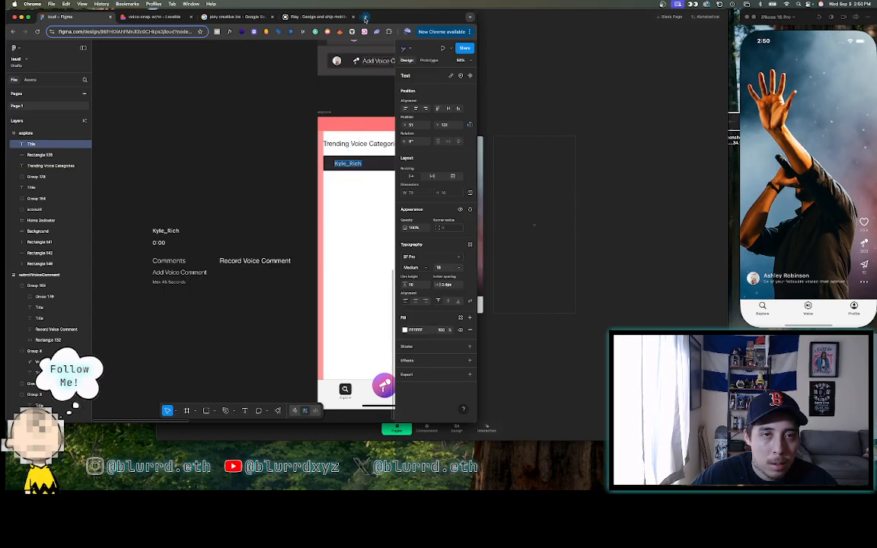
{"action": "left_click", "coordinate": [365, 17]}
- Open the emojicopy.com site in the new browser tab
{"action": "type", "text": "emoji"}
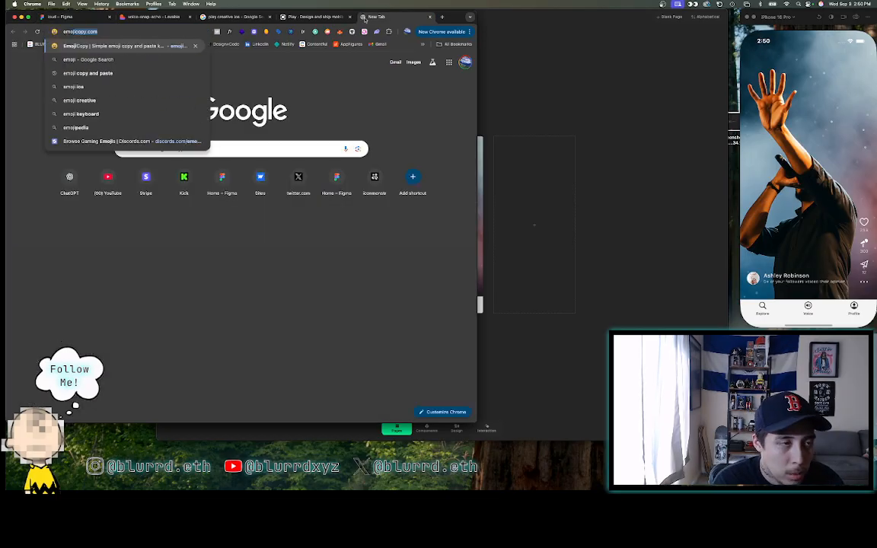
{"action": "key", "text": "Return"}
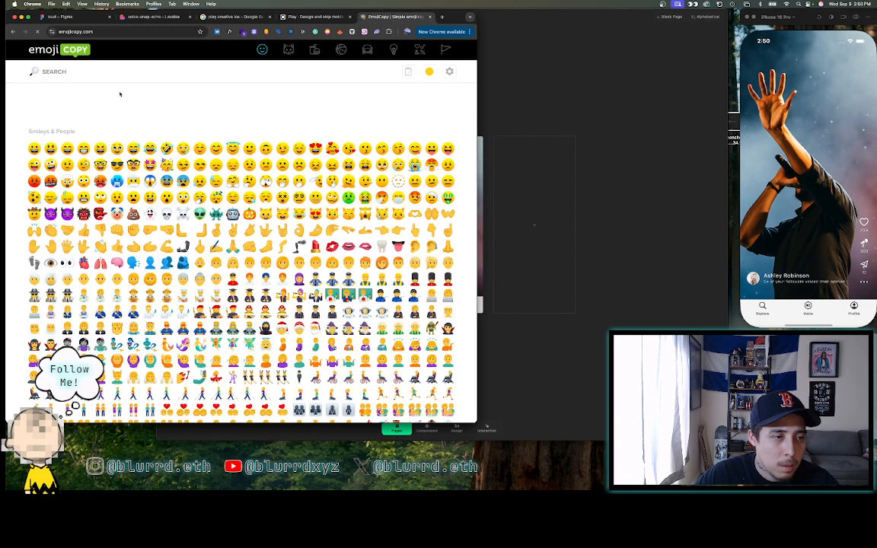
{"action": "left_click", "coordinate": [152, 16]}
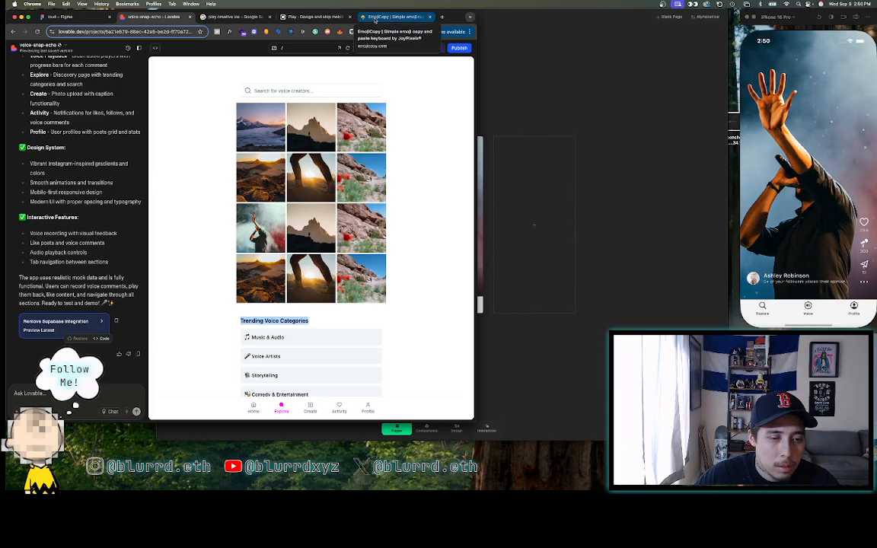
{"action": "left_click", "coordinate": [392, 16]}
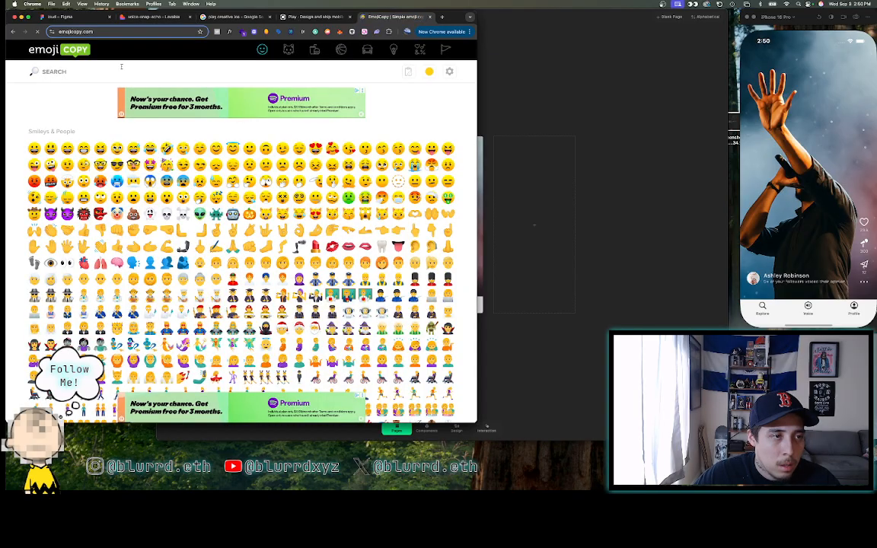
- Search EmojiCopy for 'music' and copy the music-note emoji
{"action": "left_click", "coordinate": [121, 67]}
{"action": "type", "text": "music"}
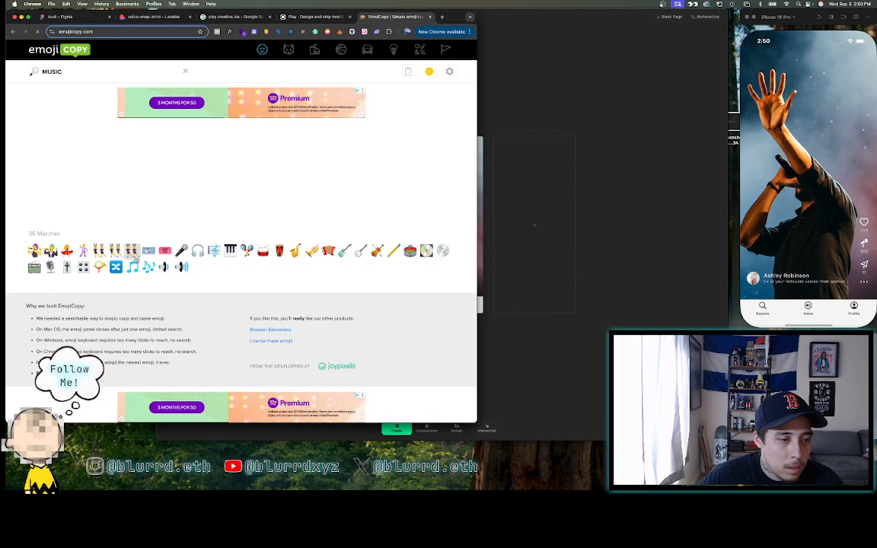
{"action": "left_click", "coordinate": [132, 267]}
{"action": "left_click", "coordinate": [441, 91]}
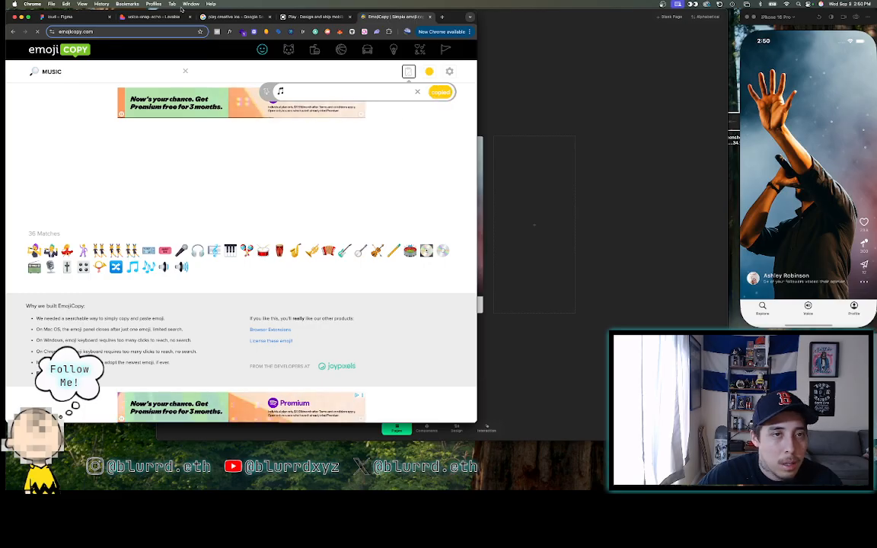
{"action": "left_click", "coordinate": [82, 17]}
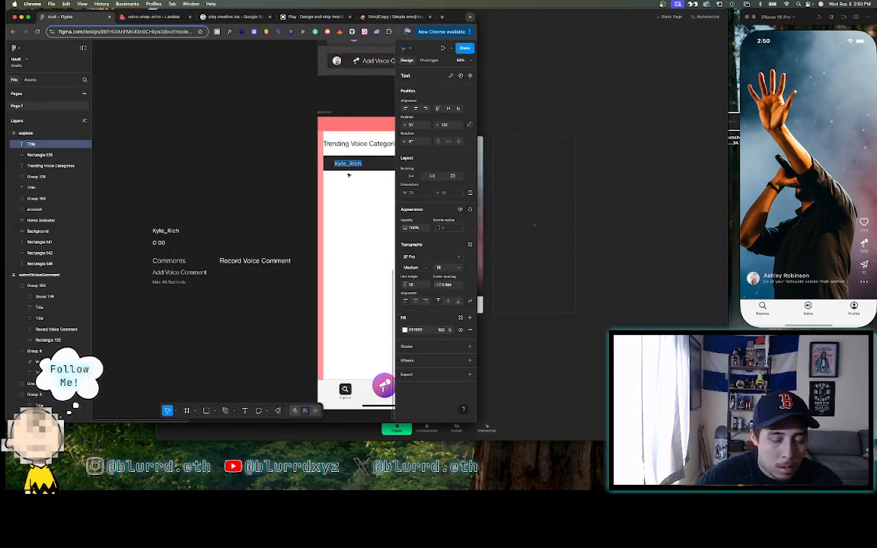
- Paste the music-note emoji into the label, then copy the CD emoji from EmojiCopy
{"action": "key", "text": "cmd+v"}
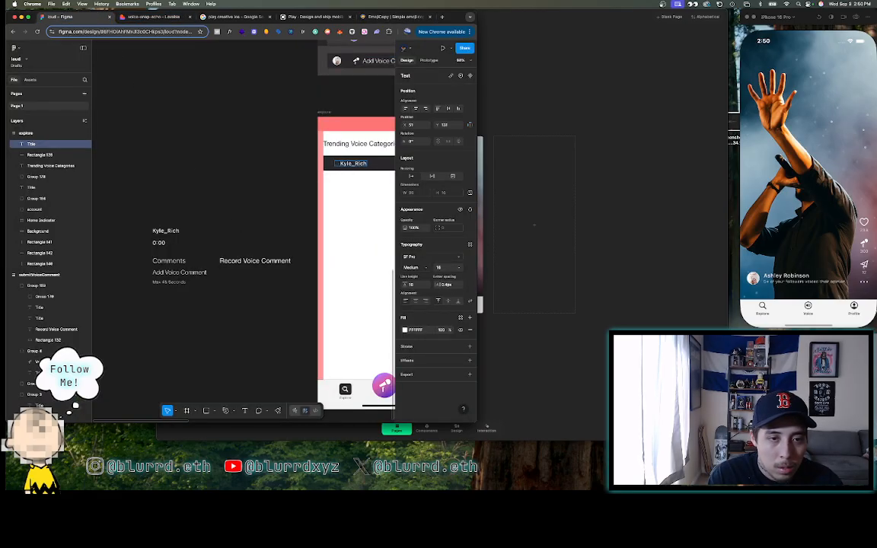
{"action": "scroll", "coordinate": [298, 177], "scroll_direction": "right", "scroll_amount": 2}
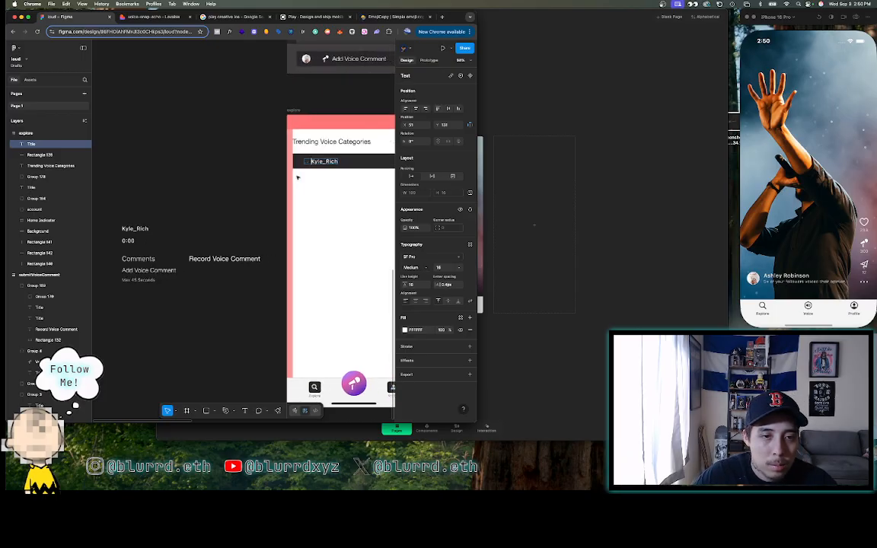
{"action": "scroll", "coordinate": [353, 176], "scroll_direction": "up", "scroll_amount": 3}
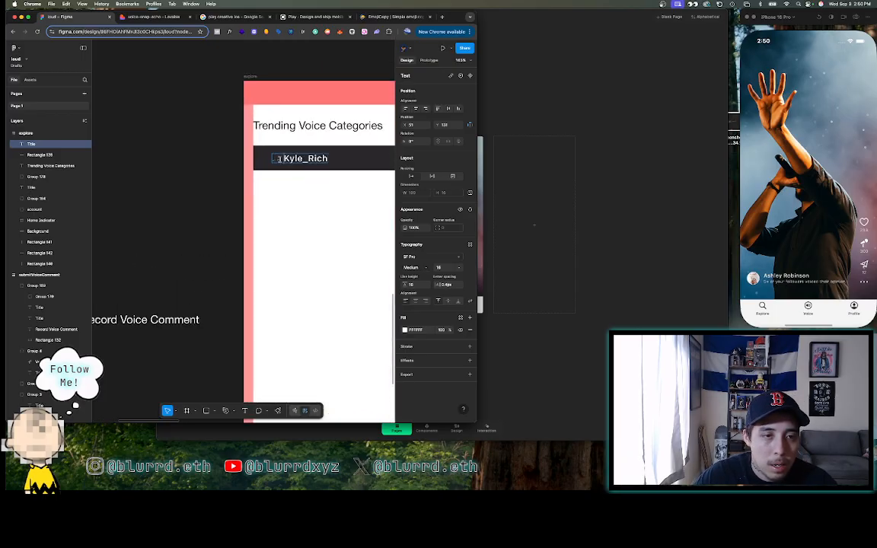
{"action": "left_click", "coordinate": [389, 16]}
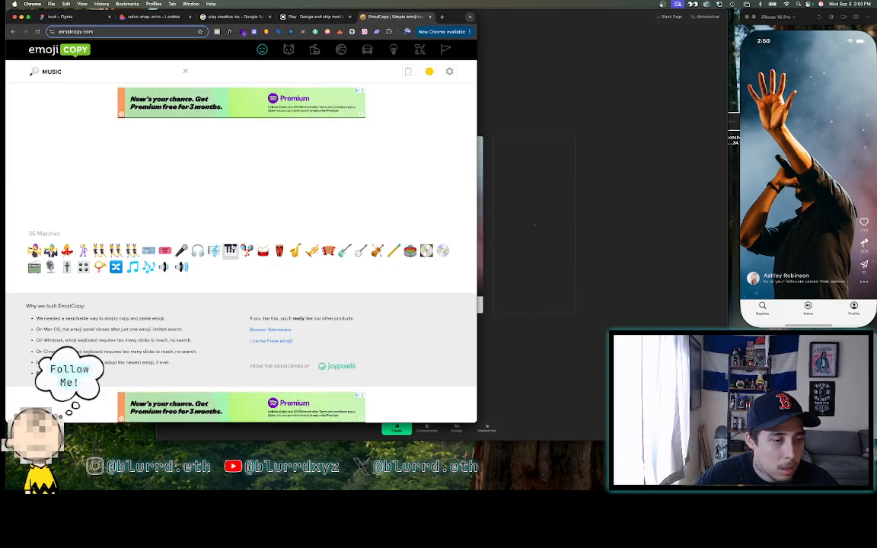
{"action": "left_click", "coordinate": [230, 250]}
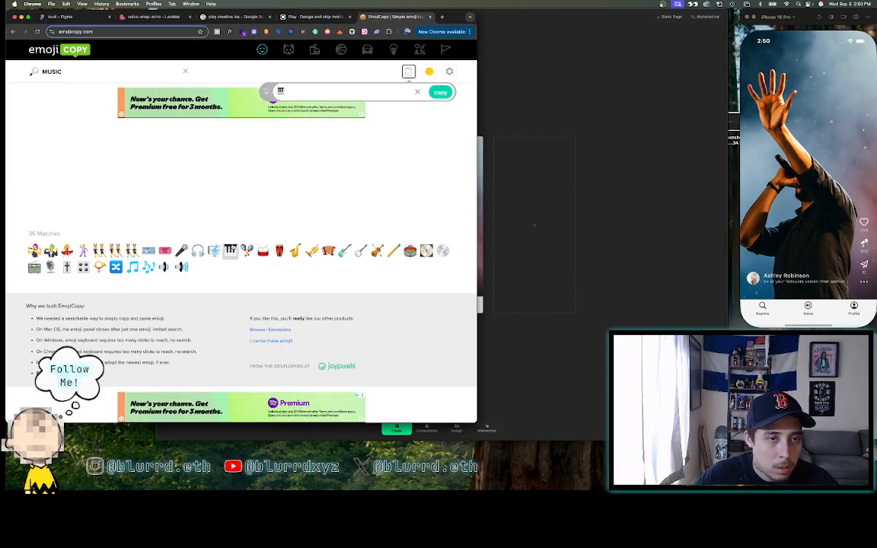
{"action": "left_click", "coordinate": [443, 251]}
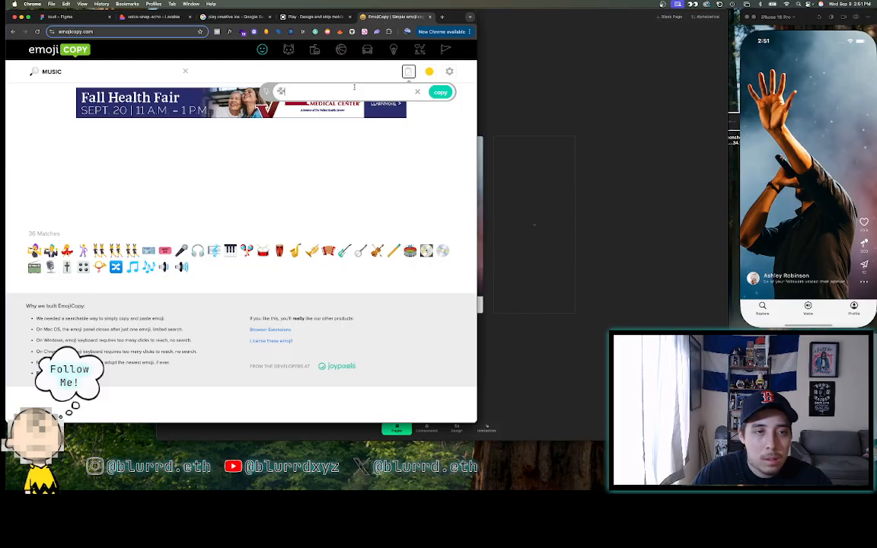
{"action": "key", "text": "super+1"}
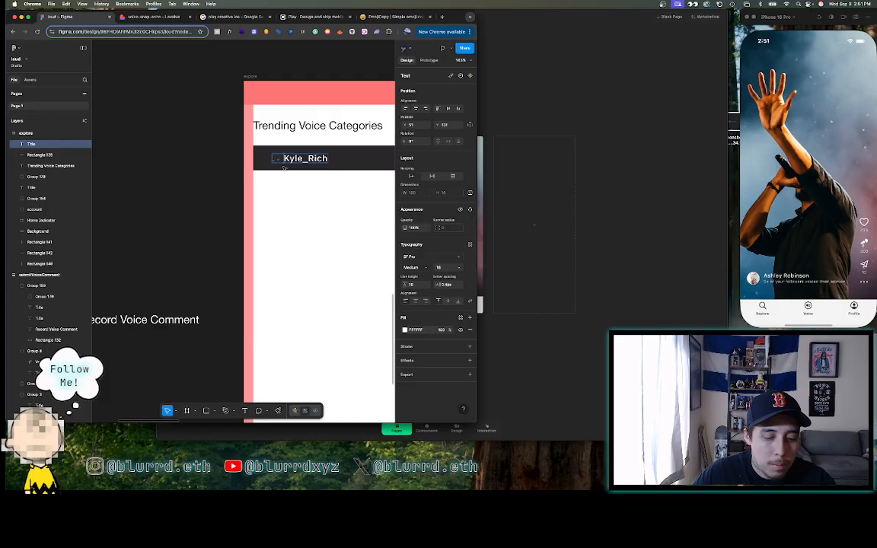
- Replace the placeholder username text with the category label 'Music & Audio'
{"action": "left_click_drag", "start_coordinate": [284, 168], "coordinate": [388, 167]}
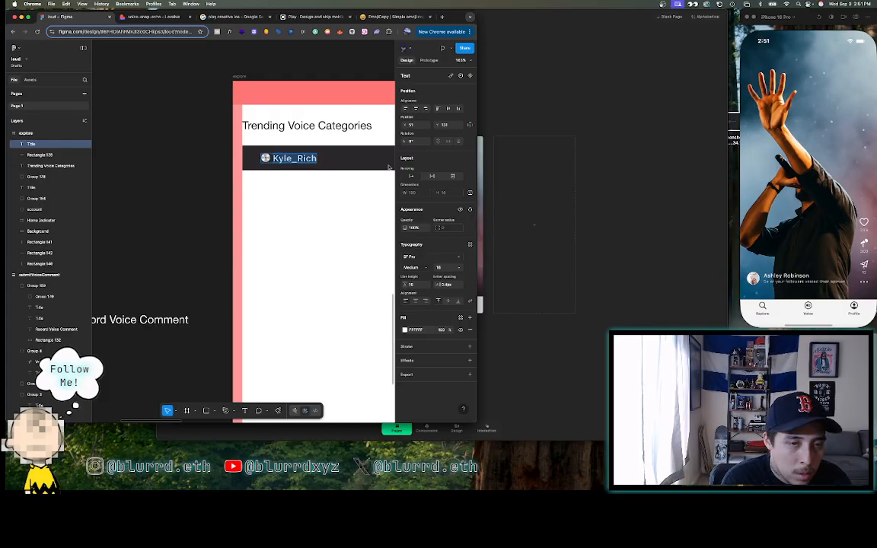
{"action": "type", "text": "Ms"}
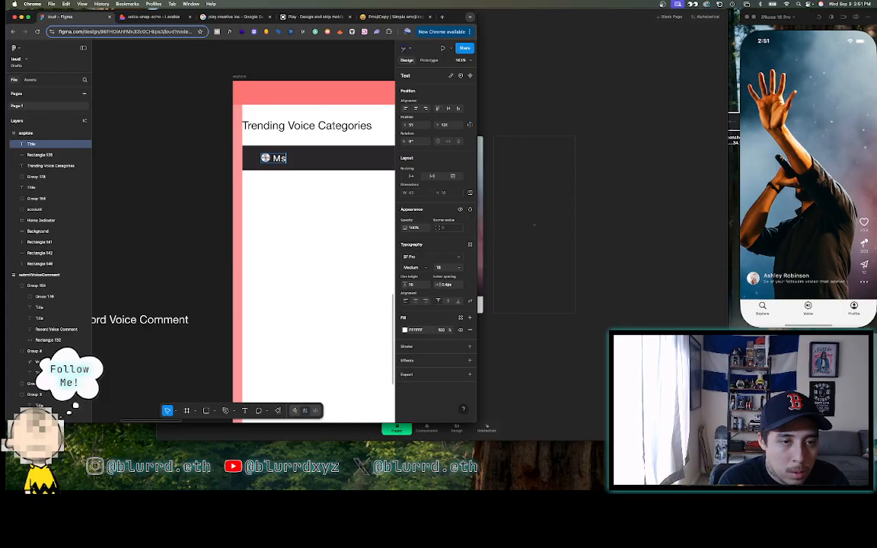
{"action": "type", "text": "sic & Audio"}
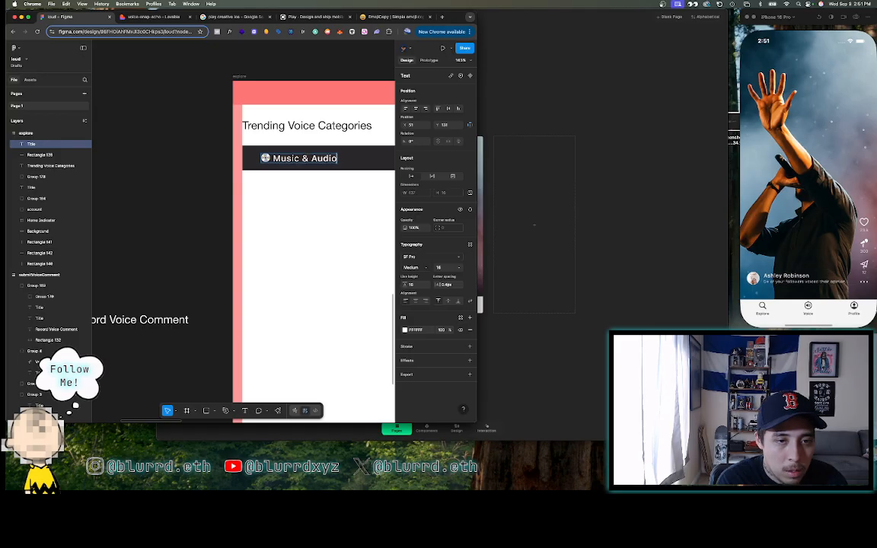
{"action": "left_click", "coordinate": [202, 190]}
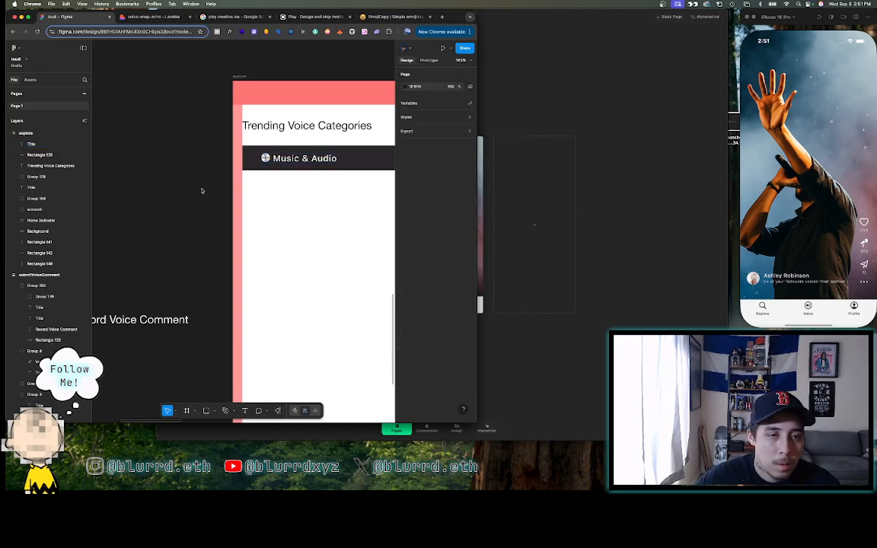
- Draw a narrow 16×44 grey rectangle at the left edge of the Music & Audio bar
{"action": "scroll", "coordinate": [202, 190], "scroll_direction": "down", "scroll_amount": 3}
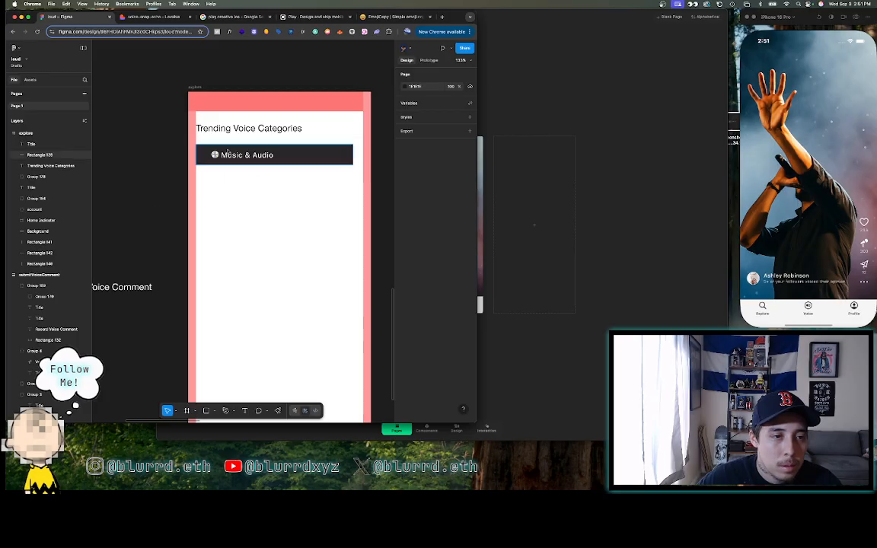
{"action": "left_click_drag", "start_coordinate": [229, 156], "coordinate": [219, 157]}
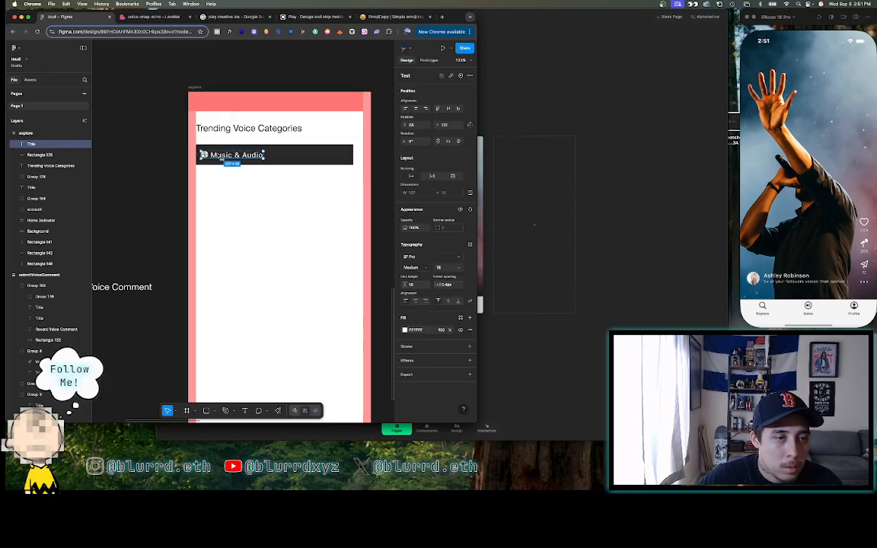
{"action": "left_click", "coordinate": [304, 155]}
{"action": "scroll", "coordinate": [300, 153], "scroll_direction": "up", "scroll_amount": 4}
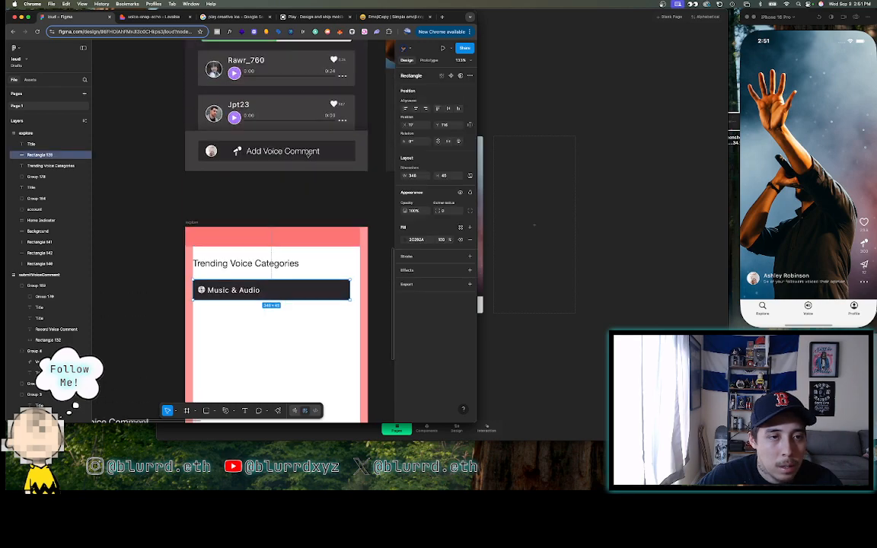
{"action": "left_click", "coordinate": [205, 152]}
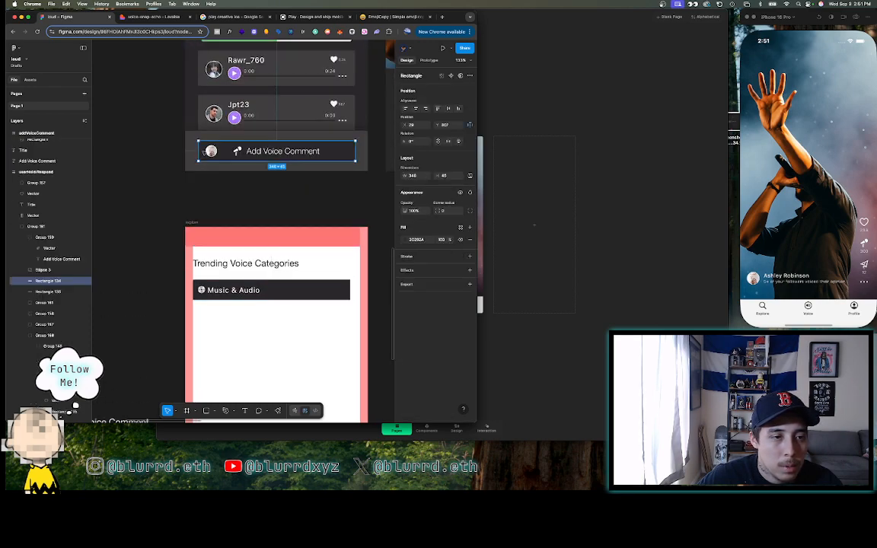
{"action": "scroll", "coordinate": [205, 153], "scroll_direction": "up", "scroll_amount": 5}
{"action": "key", "text": "r"}
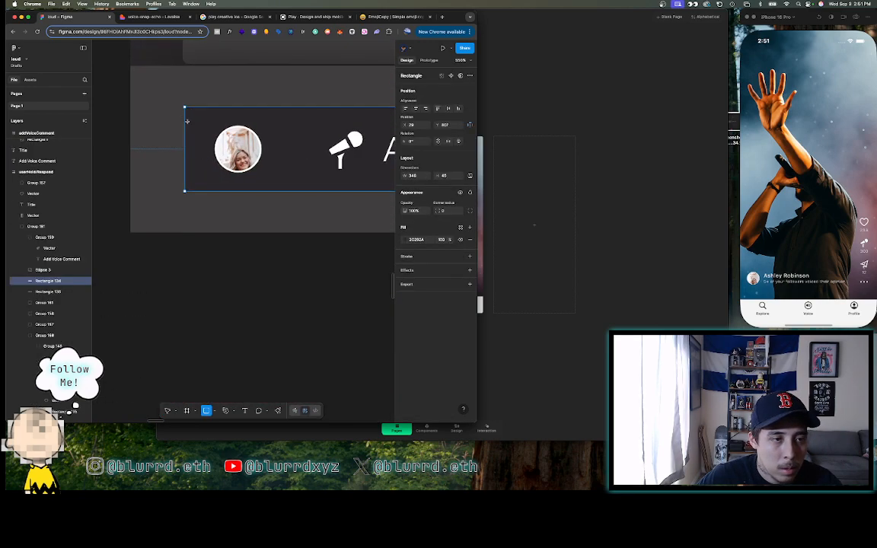
{"action": "left_click_drag", "start_coordinate": [186, 109], "coordinate": [215, 191]}
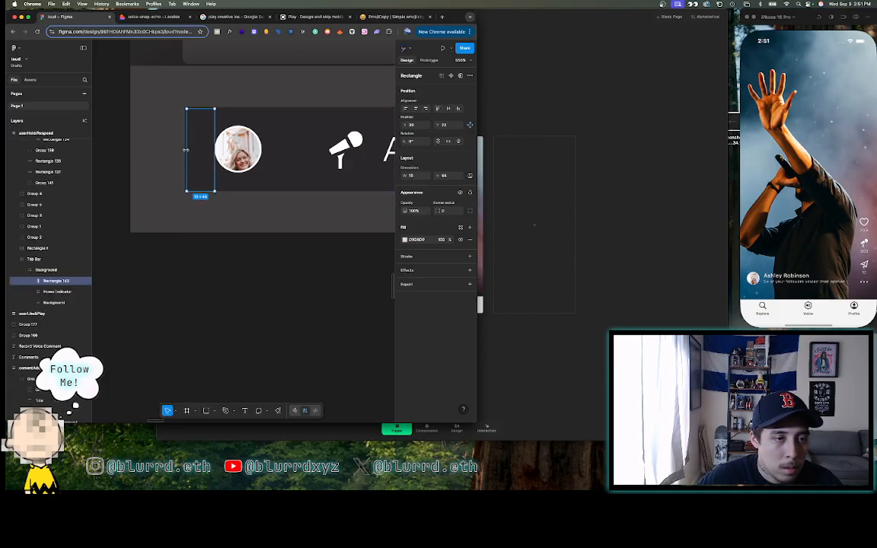
{"action": "left_click_drag", "start_coordinate": [185, 150], "coordinate": [183, 150]}
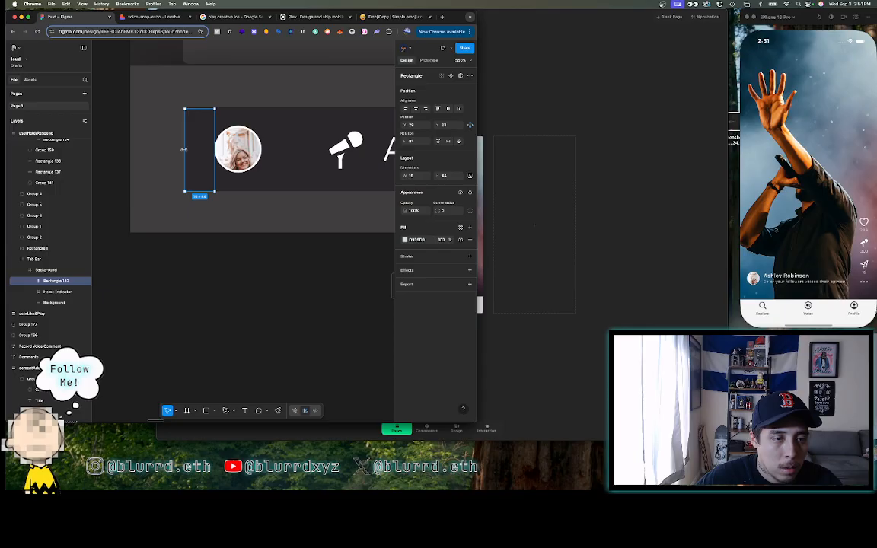
- Position the grey strip flush against the left of the Music & Audio row
{"action": "scroll", "coordinate": [183, 150], "scroll_direction": "down", "scroll_amount": 5}
{"action": "left_click_drag", "start_coordinate": [194, 150], "coordinate": [157, 272]}
{"action": "scroll", "coordinate": [156, 265], "scroll_direction": "down", "scroll_amount": 3}
{"action": "scroll", "coordinate": [156, 258], "scroll_direction": "down", "scroll_amount": 3}
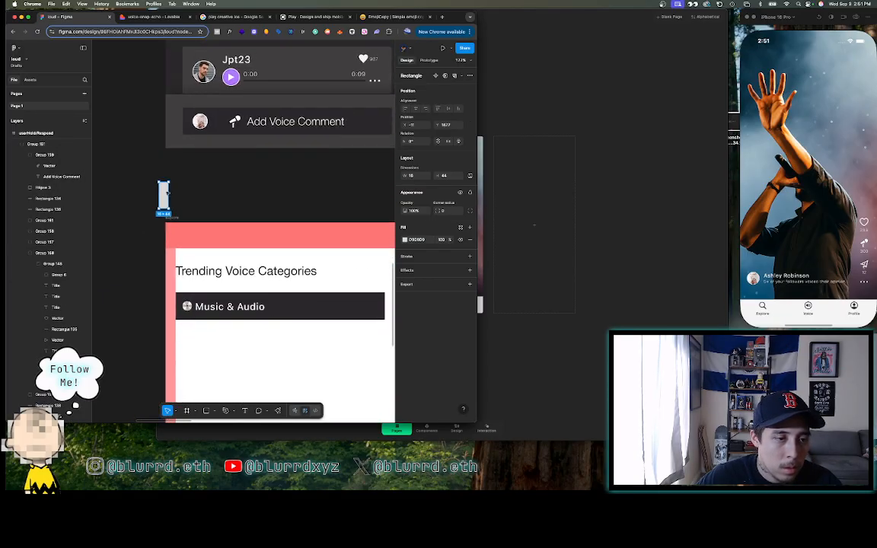
{"action": "left_click_drag", "start_coordinate": [165, 192], "coordinate": [182, 304]}
{"action": "scroll", "coordinate": [181, 304], "scroll_direction": "up", "scroll_amount": 3}
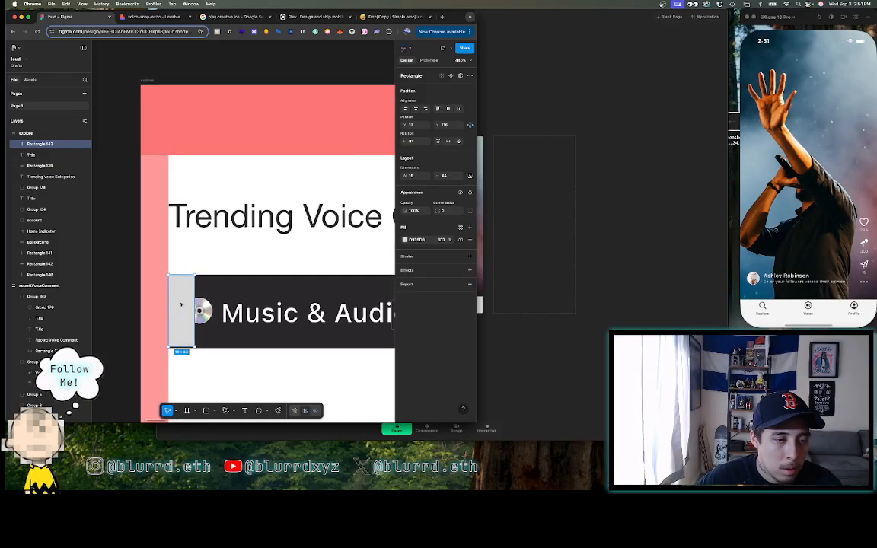
{"action": "scroll", "coordinate": [181, 305], "scroll_direction": "up", "scroll_amount": 4}
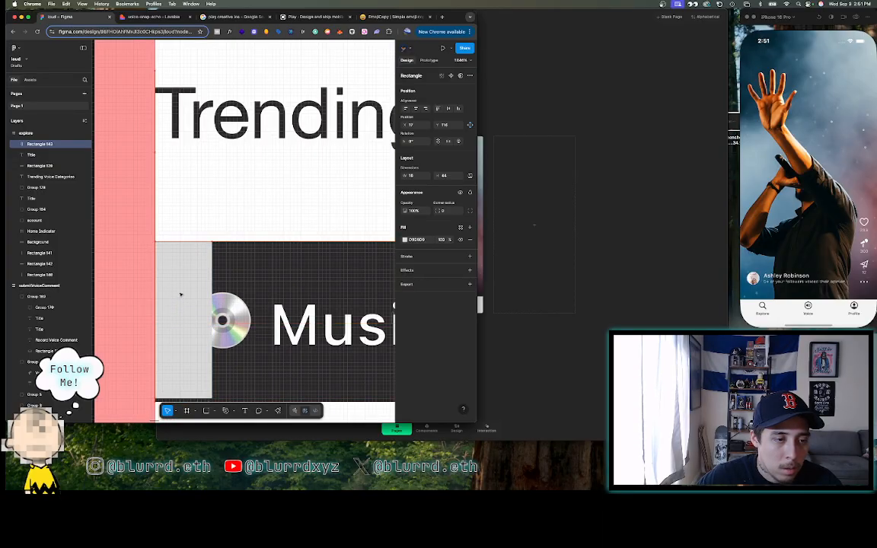
- Shift the CD icon and Music & Audio label right of the grey strip
{"action": "left_click", "coordinate": [225, 316]}
{"action": "scroll", "coordinate": [226, 313], "scroll_direction": "down", "scroll_amount": 3}
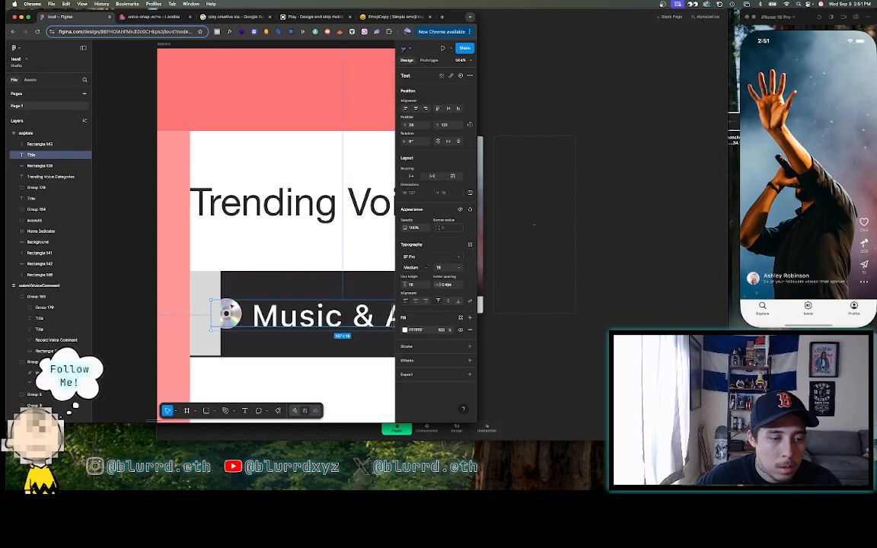
{"action": "left_click_drag", "start_coordinate": [226, 313], "coordinate": [241, 309]}
{"action": "scroll", "coordinate": [240, 308], "scroll_direction": "down", "scroll_amount": 4}
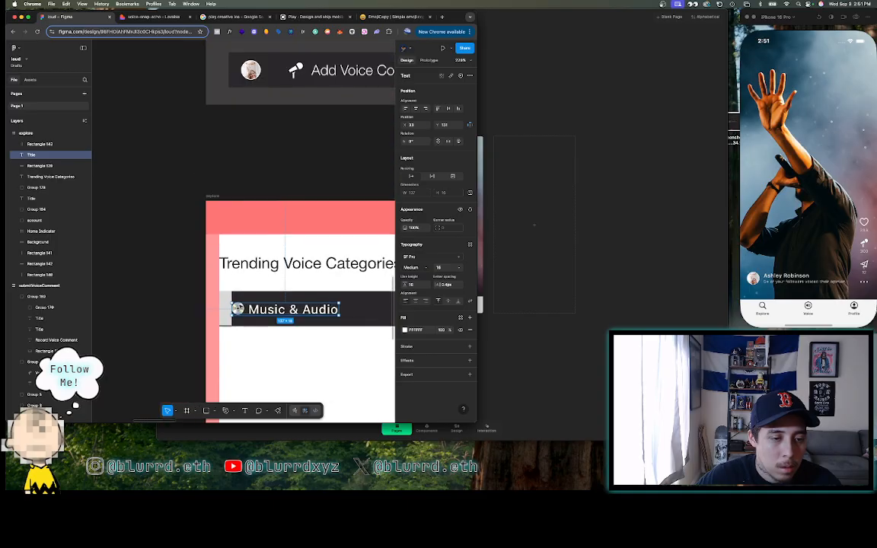
{"action": "left_click", "coordinate": [166, 288]}
{"action": "scroll", "coordinate": [167, 288], "scroll_direction": "right", "scroll_amount": 2}
{"action": "scroll", "coordinate": [167, 288], "scroll_direction": "down", "scroll_amount": 1}
{"action": "scroll", "coordinate": [168, 291], "scroll_direction": "down", "scroll_amount": 2}
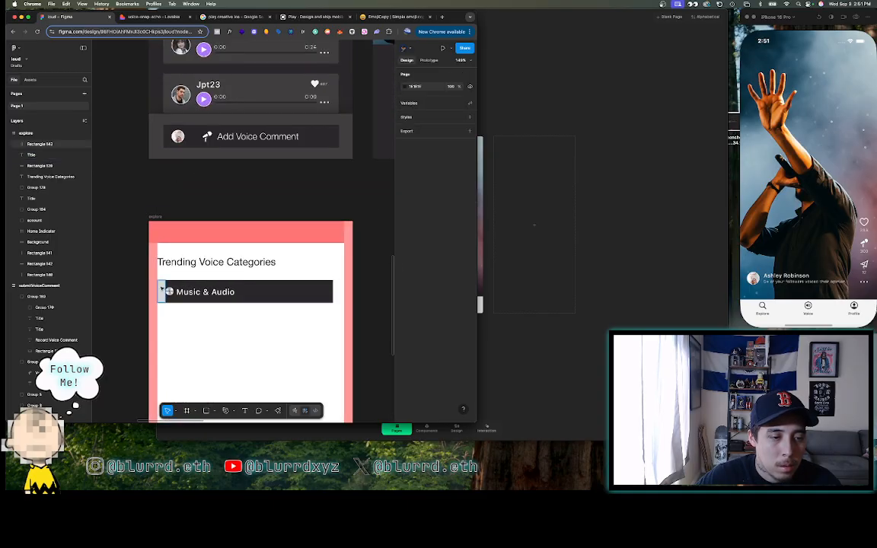
{"action": "left_click", "coordinate": [163, 289]}
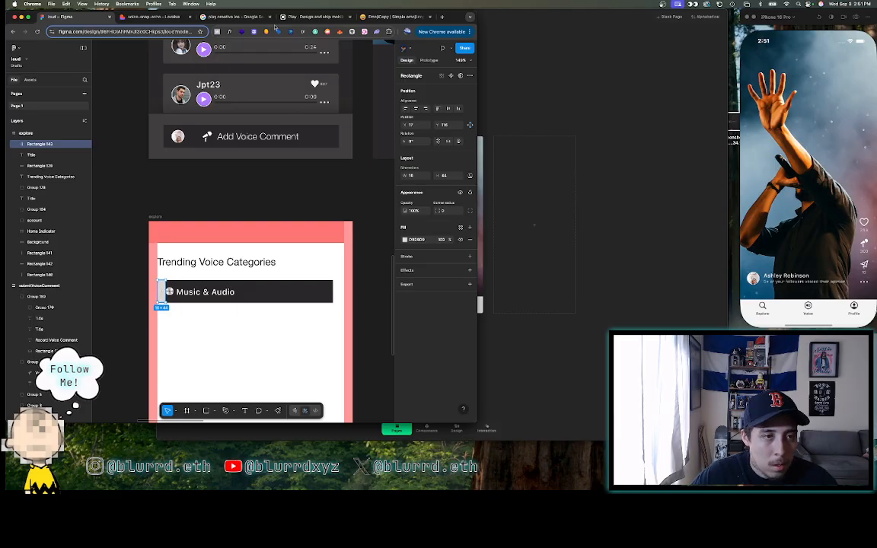
{"action": "left_click", "coordinate": [166, 16]}
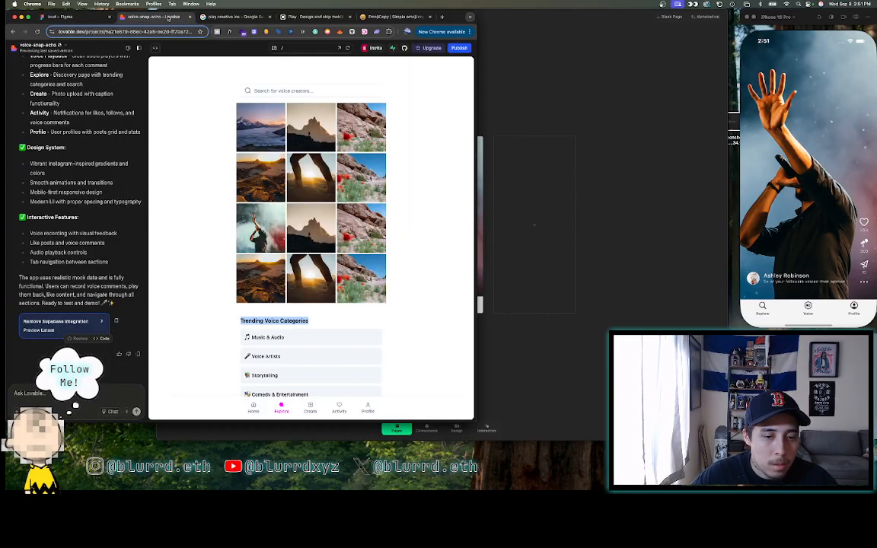
- Duplicate the Music & Audio row (strip, label and bar) just below the original
{"action": "left_click", "coordinate": [84, 16]}
{"action": "left_click", "coordinate": [308, 295]}
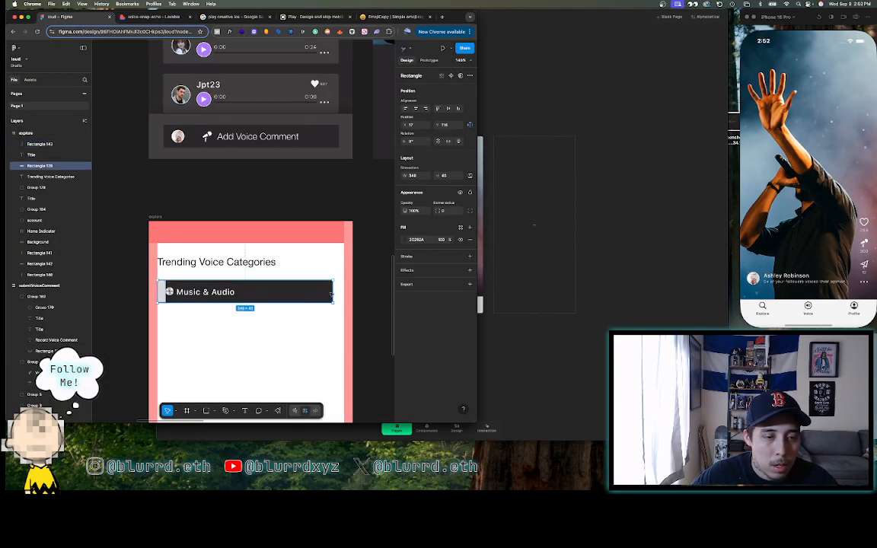
{"action": "left_click", "coordinate": [135, 289]}
{"action": "scroll", "coordinate": [160, 263], "scroll_direction": "down", "scroll_amount": 3}
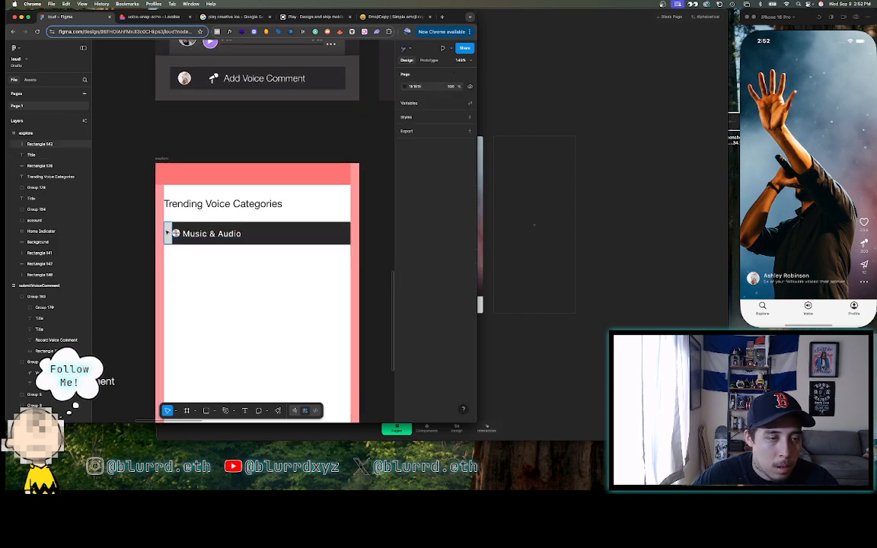
{"action": "left_click", "coordinate": [168, 230]}
{"action": "left_click", "coordinate": [232, 234], "text": "shift"}
{"action": "left_click", "coordinate": [272, 234], "text": "shift"}
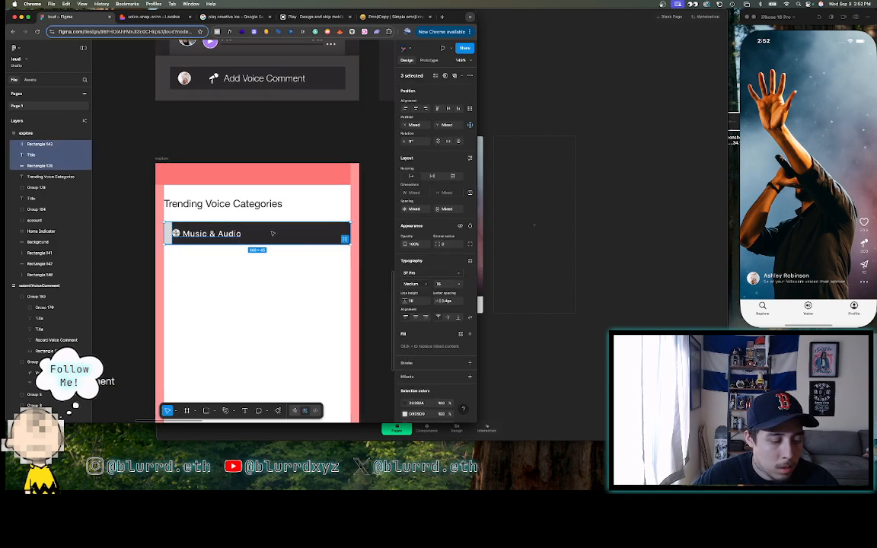
{"action": "key", "text": "ctrl+d"}
{"action": "left_click_drag", "start_coordinate": [273, 234], "coordinate": [272, 263]}
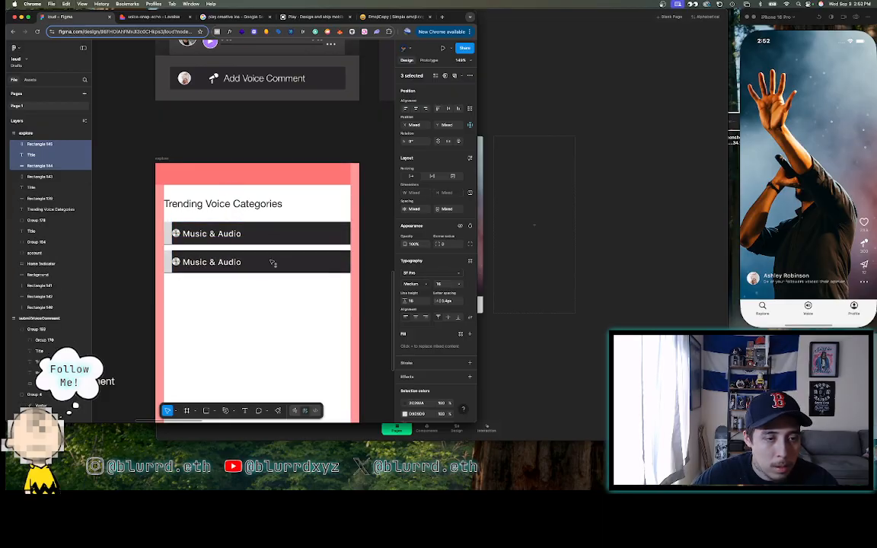
- Select both Music & Audio bars and zoom the canvas to 100%
{"action": "scroll", "coordinate": [229, 229], "scroll_direction": "down", "scroll_amount": 2}
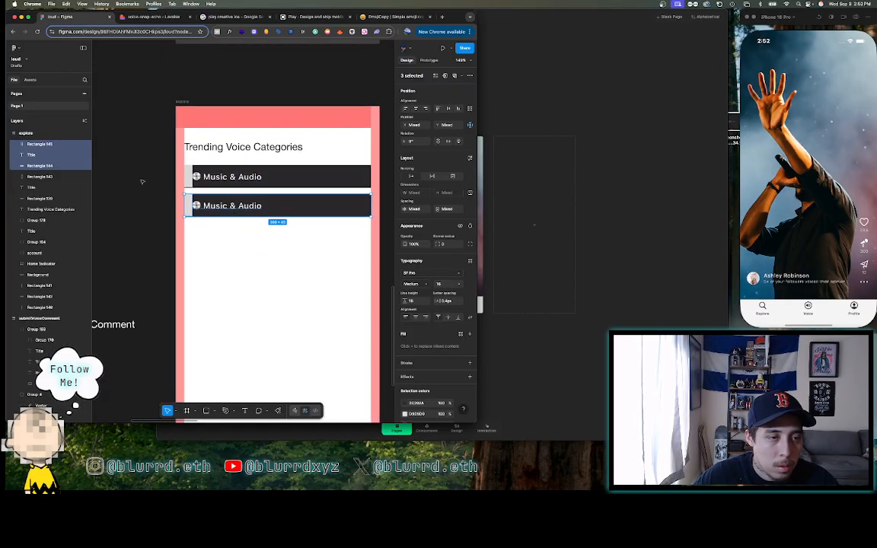
{"action": "left_click", "coordinate": [143, 182]}
{"action": "scroll", "coordinate": [143, 182], "scroll_direction": "right", "scroll_amount": 1}
{"action": "left_click", "coordinate": [288, 152]}
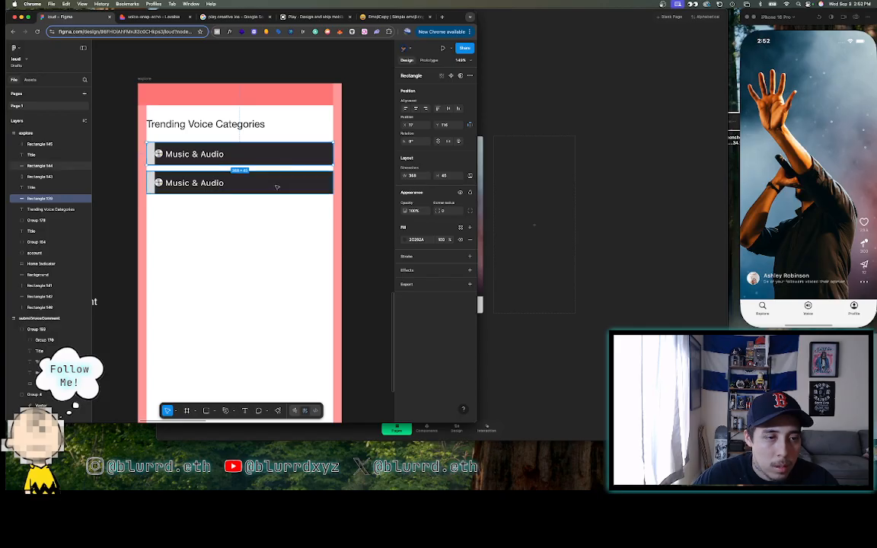
{"action": "left_click", "coordinate": [276, 186], "text": "shift"}
{"action": "key", "text": "shift+0"}
{"action": "scroll", "coordinate": [276, 186], "scroll_direction": "up", "scroll_amount": 5}
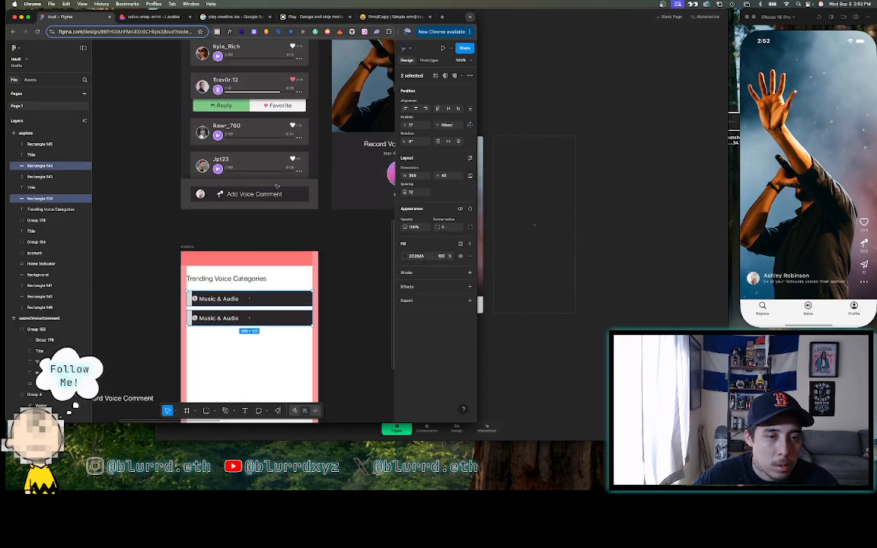
- Try a new fill colour on both bars, undo it, and view Lovable's category list
{"action": "left_click", "coordinate": [405, 256]}
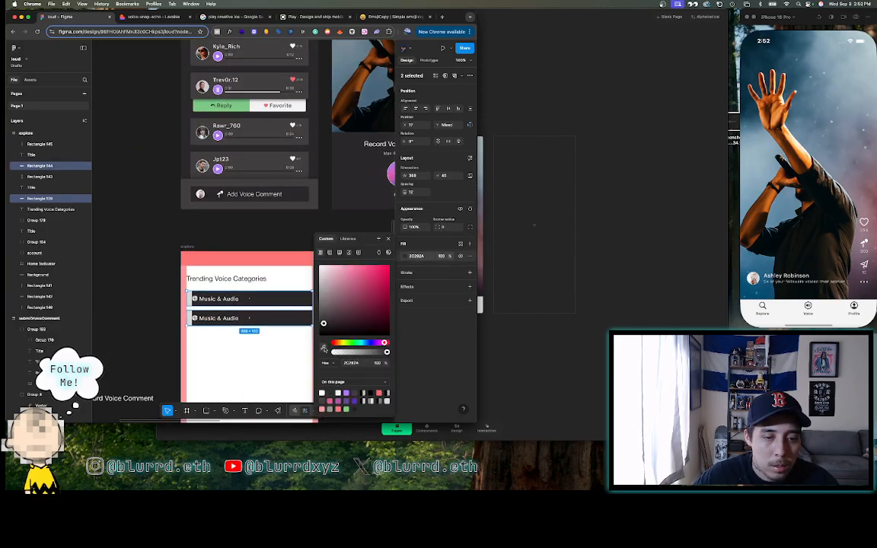
{"action": "left_click", "coordinate": [263, 233]}
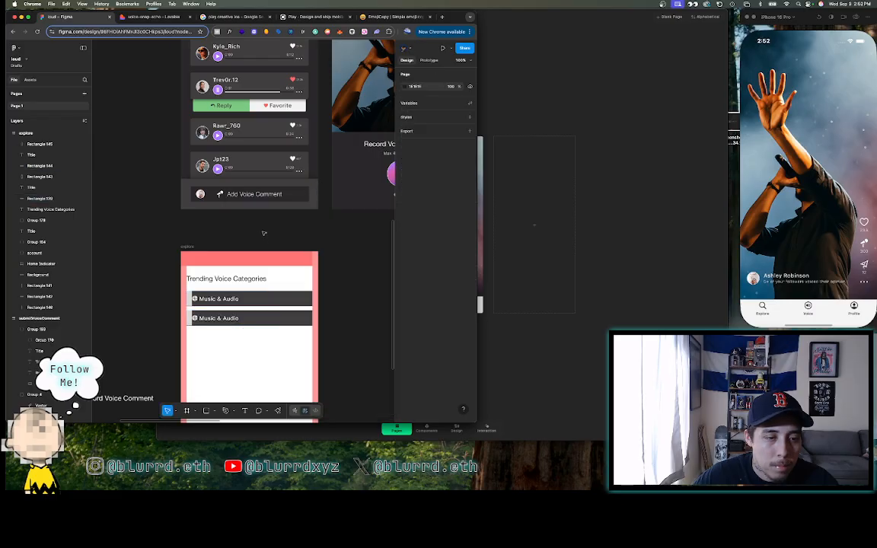
{"action": "scroll", "coordinate": [264, 233], "scroll_direction": "down", "scroll_amount": 2}
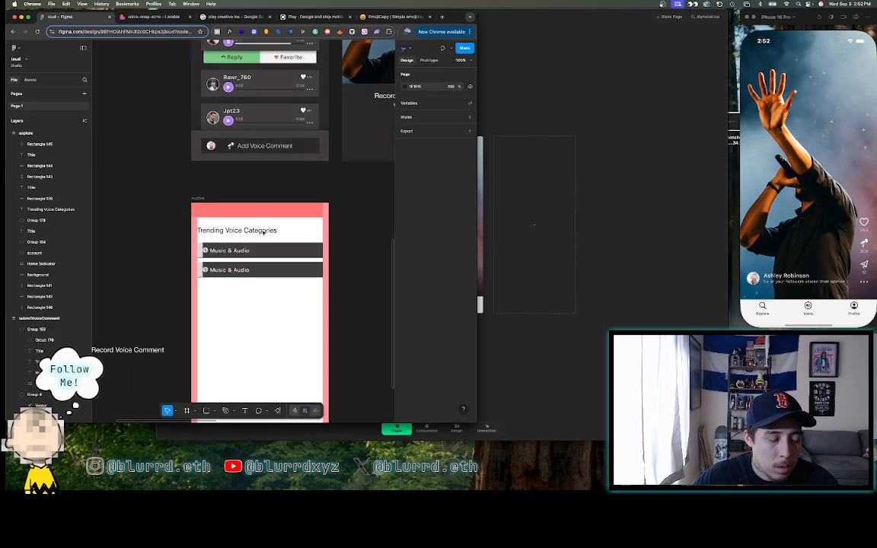
{"action": "key", "text": "super+z"}
{"action": "key", "text": "super+z"}
{"action": "left_click", "coordinate": [167, 232]}
{"action": "scroll", "coordinate": [167, 232], "scroll_direction": "down", "scroll_amount": 2}
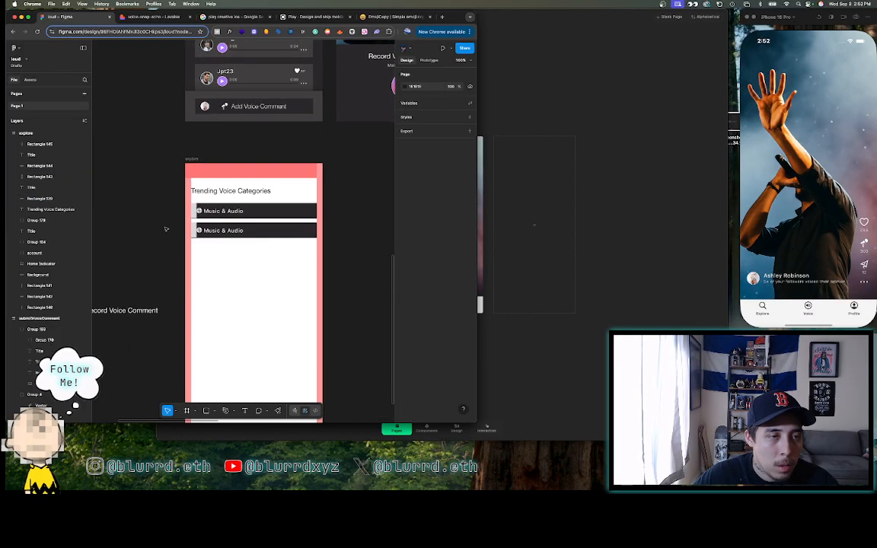
{"action": "left_click", "coordinate": [152, 16]}
{"action": "scroll", "coordinate": [276, 342], "scroll_direction": "down", "scroll_amount": 1}
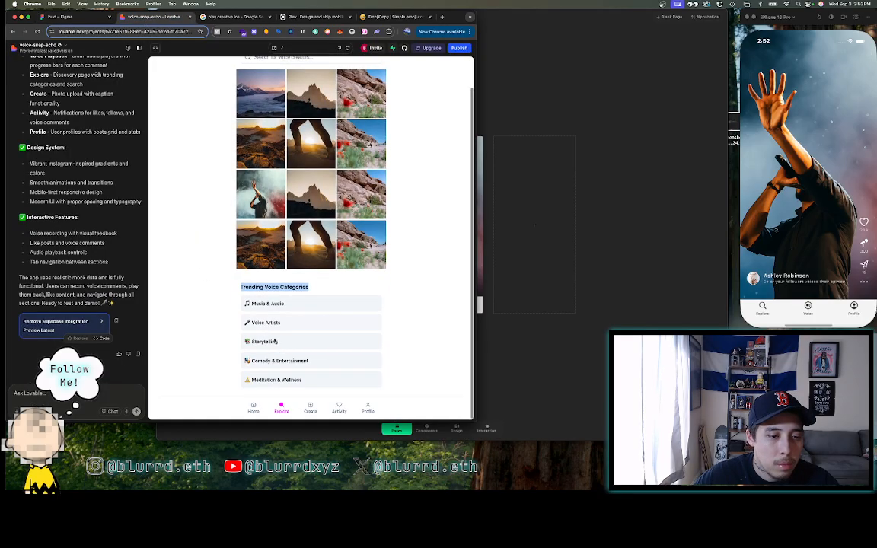
- Rename the second row's label to 'Voice Artists'
{"action": "left_click", "coordinate": [69, 16]}
{"action": "left_click", "coordinate": [228, 230]}
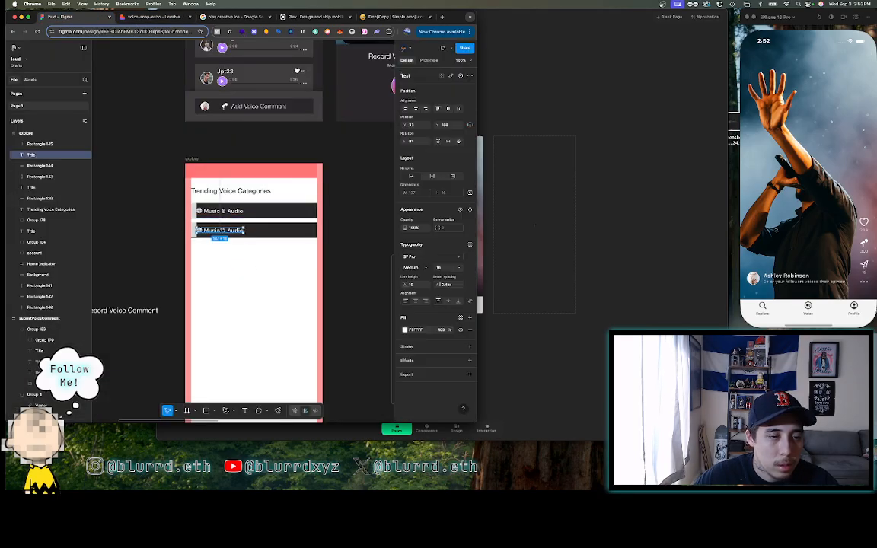
{"action": "double_click", "coordinate": [203, 230]}
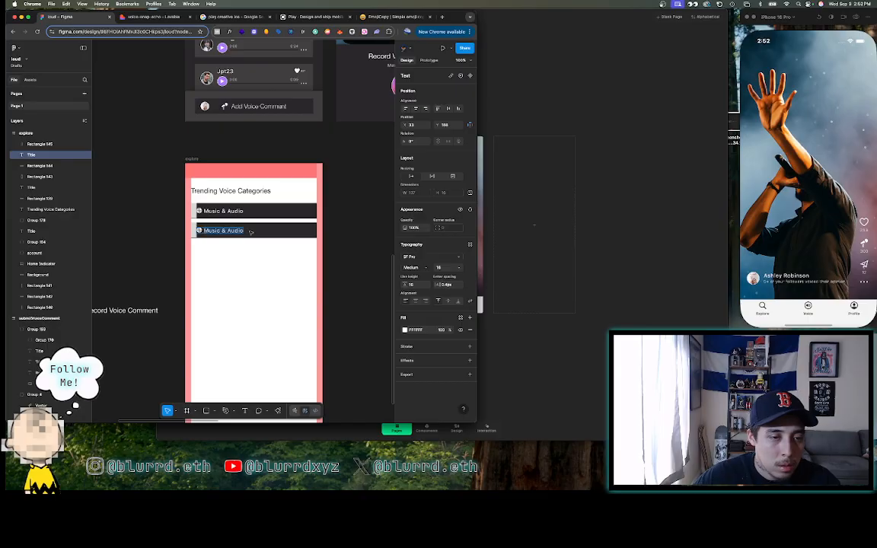
{"action": "type", "text": "Voice A"}
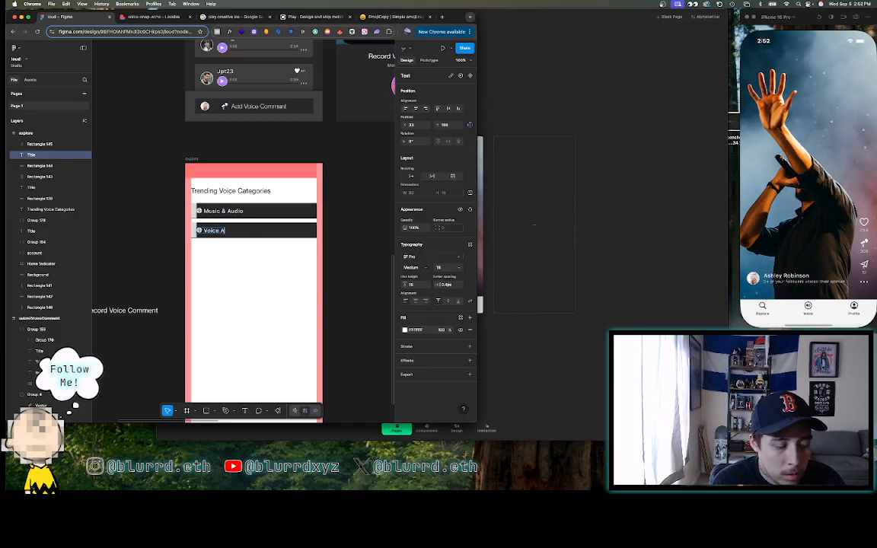
{"action": "type", "text": "rtists"}
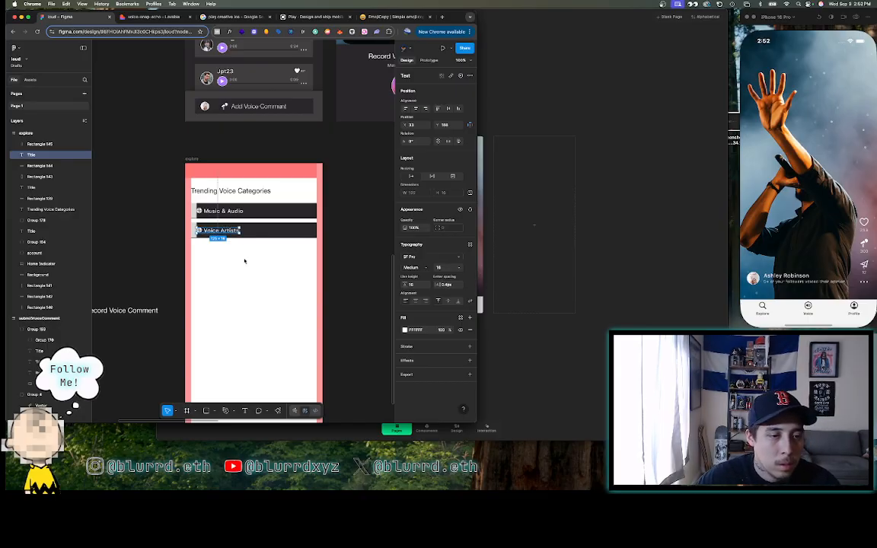
{"action": "key", "text": "Escape"}
{"action": "key", "text": "Escape"}
- Duplicate the Voice Artists row below and relabel the copy 'Story Telling'
{"action": "left_click", "coordinate": [253, 230]}
{"action": "left_click_drag", "start_coordinate": [253, 249], "coordinate": [193, 228]}
{"action": "key", "text": "super+d"}
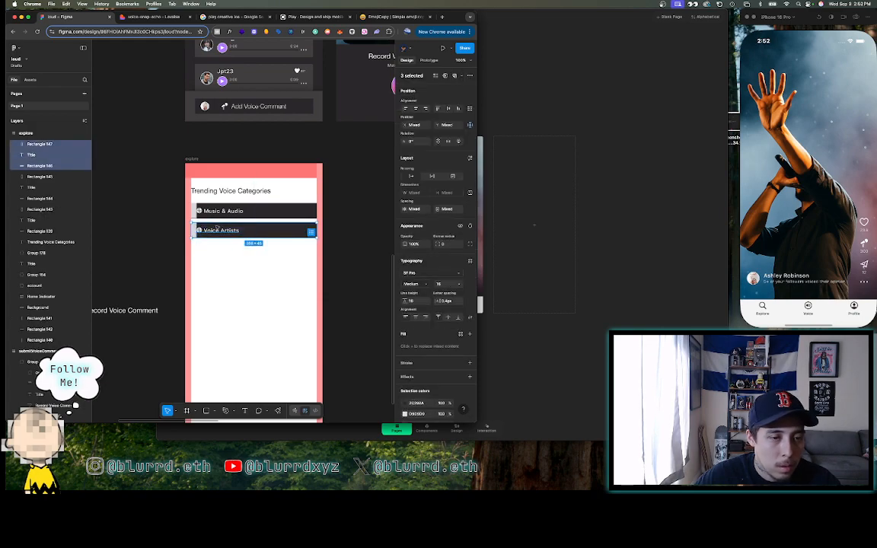
{"action": "left_click_drag", "start_coordinate": [258, 233], "coordinate": [257, 253]}
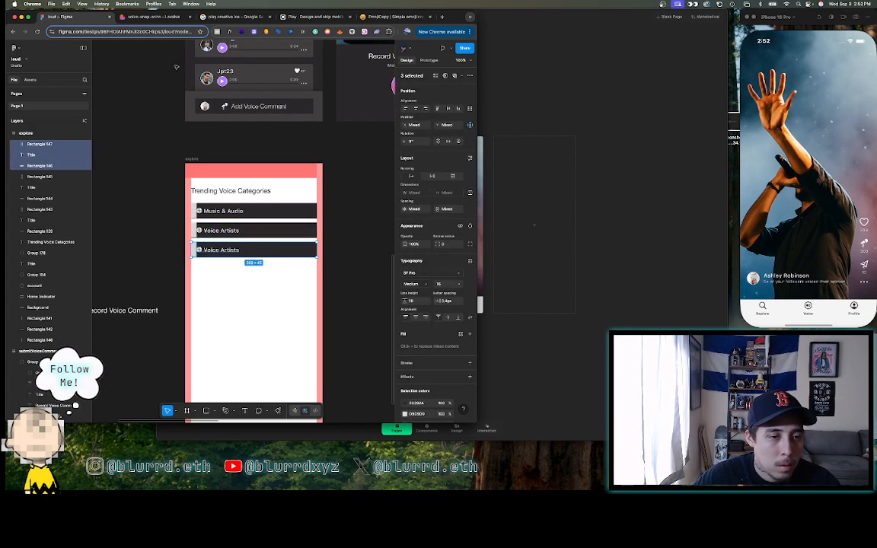
{"action": "left_click", "coordinate": [148, 17]}
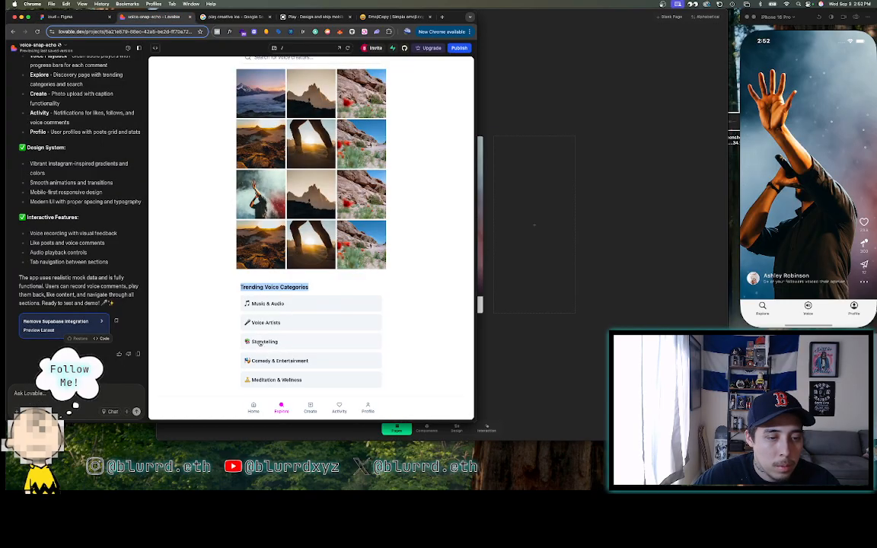
{"action": "left_click", "coordinate": [65, 17]}
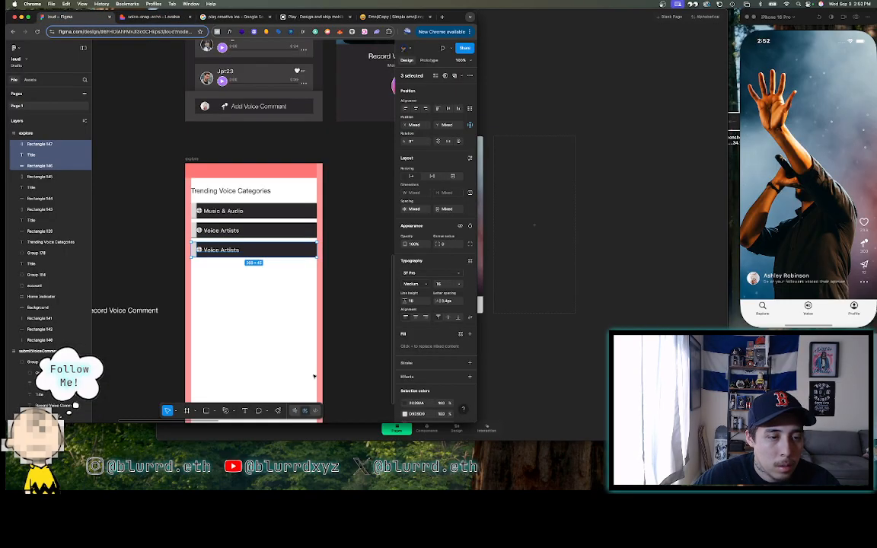
{"action": "double_click", "coordinate": [222, 250]}
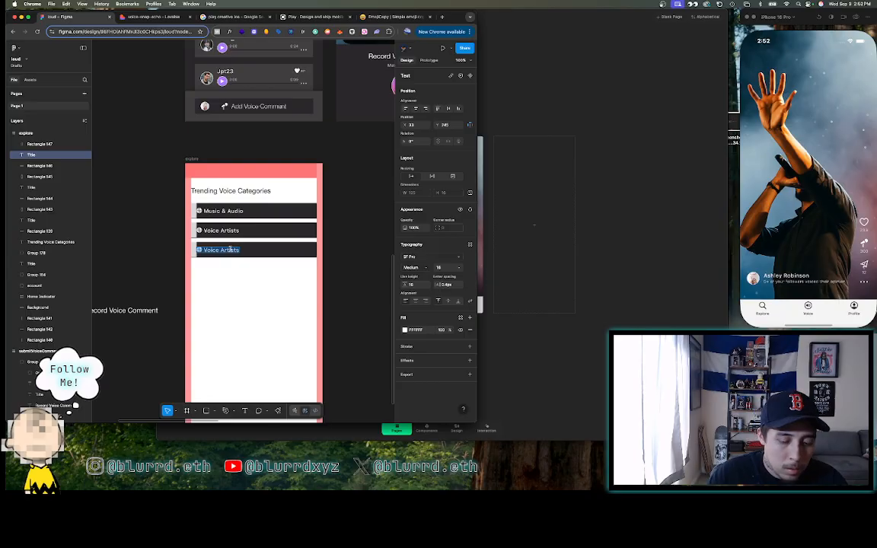
{"action": "key", "text": "BackSpace"}
{"action": "key", "text": "BackSpace"}
{"action": "key", "text": "BackSpace"}
{"action": "key", "text": "BackSpace"}
{"action": "key", "text": "BackSpace"}
{"action": "key", "text": "BackSpace"}
{"action": "key", "text": "BackSpace"}
{"action": "key", "text": "BackSpace"}
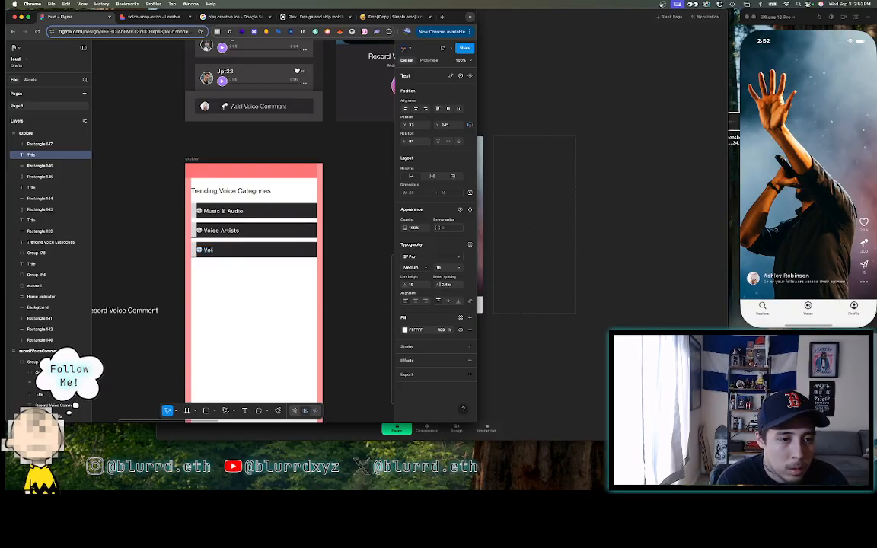
{"action": "type", "text": "Story Telling"}
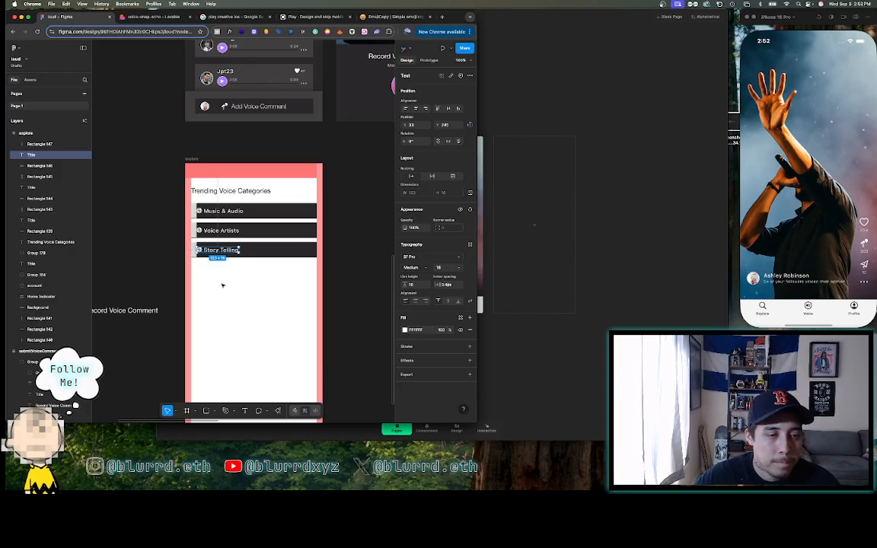
- Add another copy of the Story Telling row below it, then view the Lovable preview
{"action": "left_click_drag", "start_coordinate": [223, 285], "coordinate": [190, 247]}
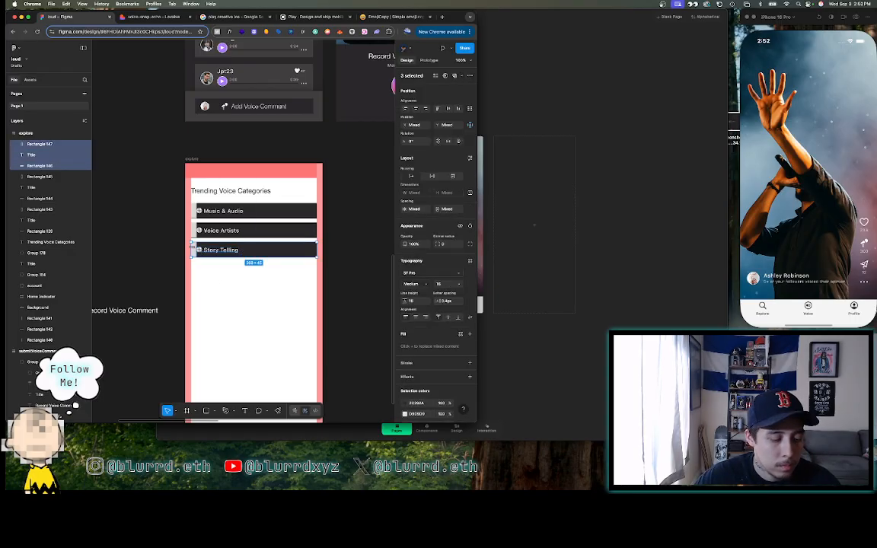
{"action": "left_click_drag", "start_coordinate": [263, 251], "coordinate": [263, 270]}
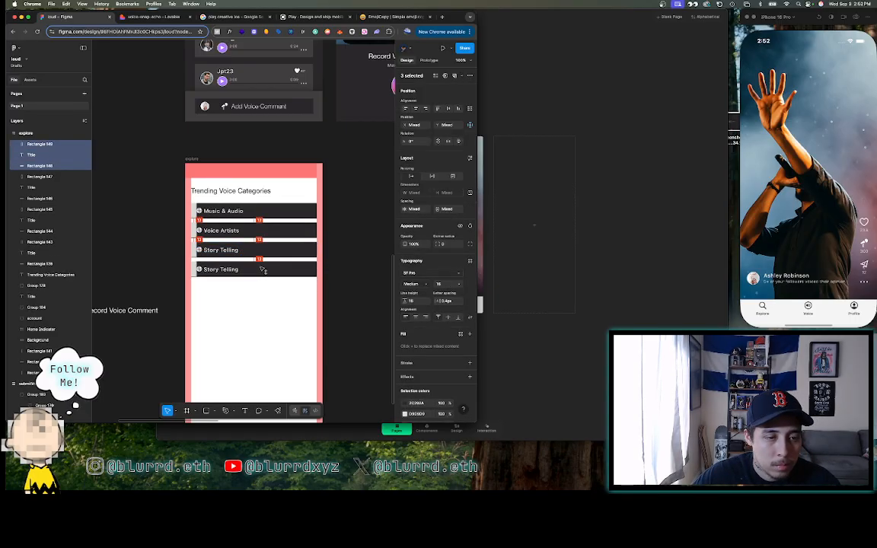
{"action": "key", "text": "ctrl+Tab"}
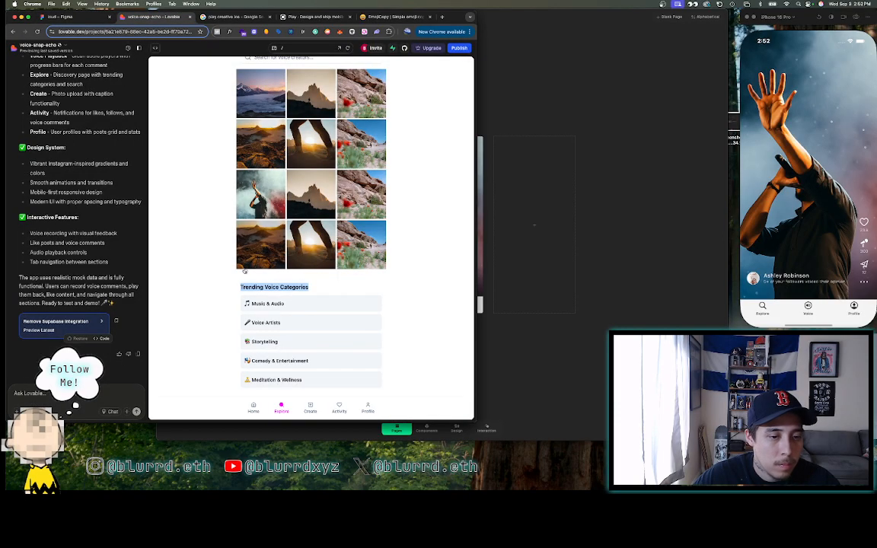
- Relabel the fourth row 'Comedy & Entertainment'
{"action": "key", "text": "ctrl+shift+Tab"}
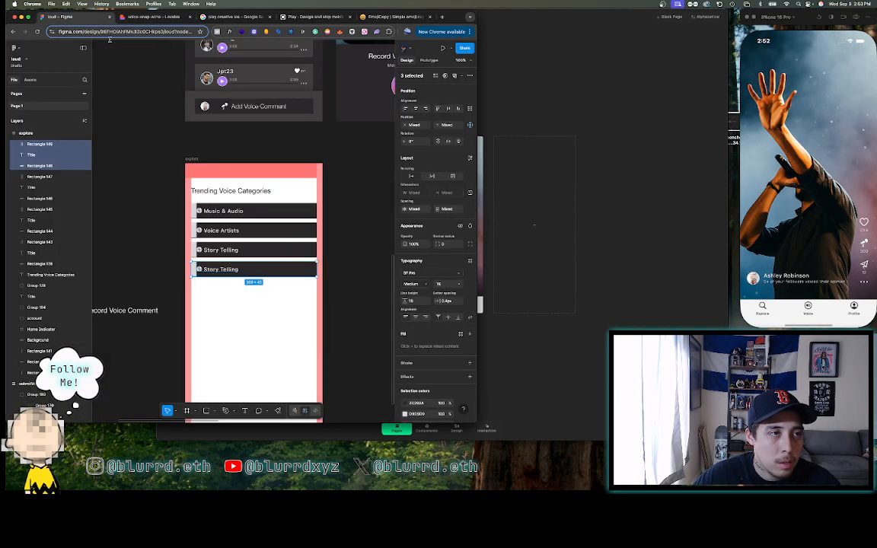
{"action": "double_click", "coordinate": [226, 272]}
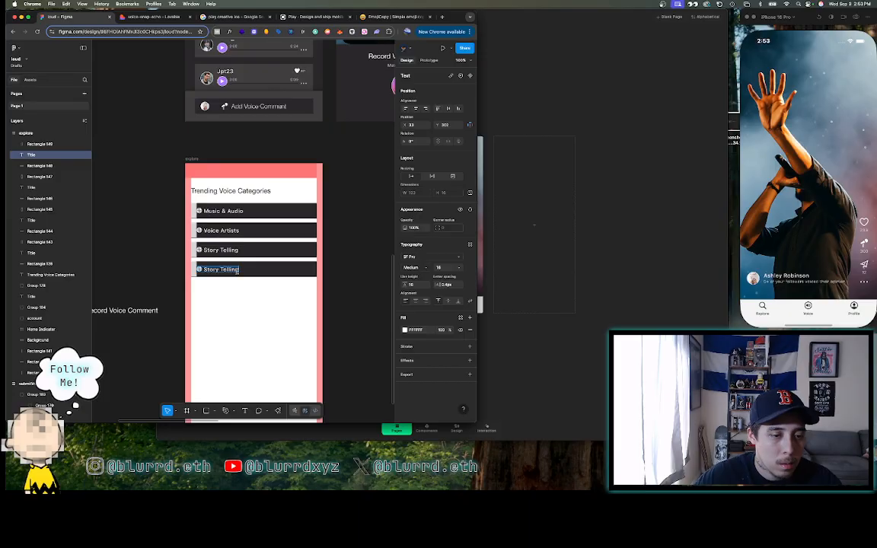
{"action": "key", "text": "Right"}
{"action": "key", "text": "BackSpace"}
{"action": "key", "text": "BackSpace"}
{"action": "key", "text": "BackSpace"}
{"action": "key", "text": "BackSpace"}
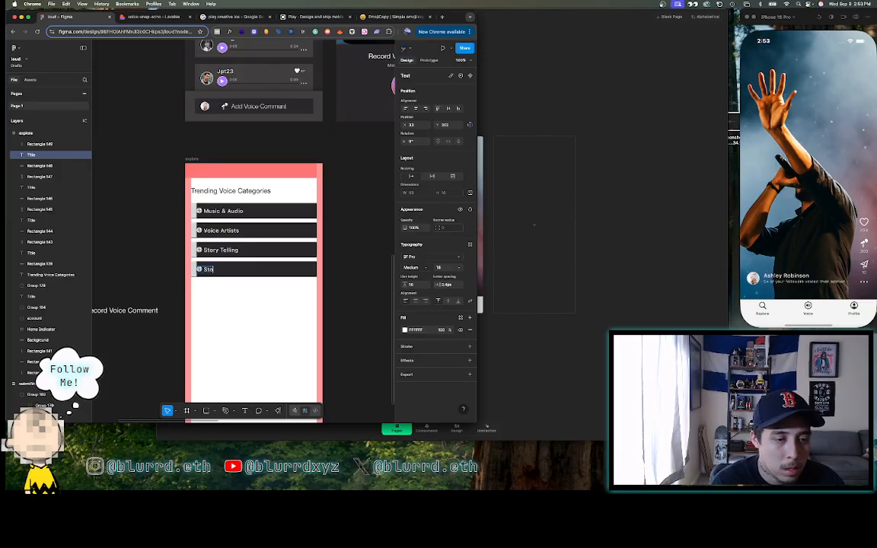
{"action": "key", "text": "BackSpace"}
{"action": "key", "text": "BackSpace"}
{"action": "key", "text": "BackSpace"}
{"action": "type", "text": "Comedy"}
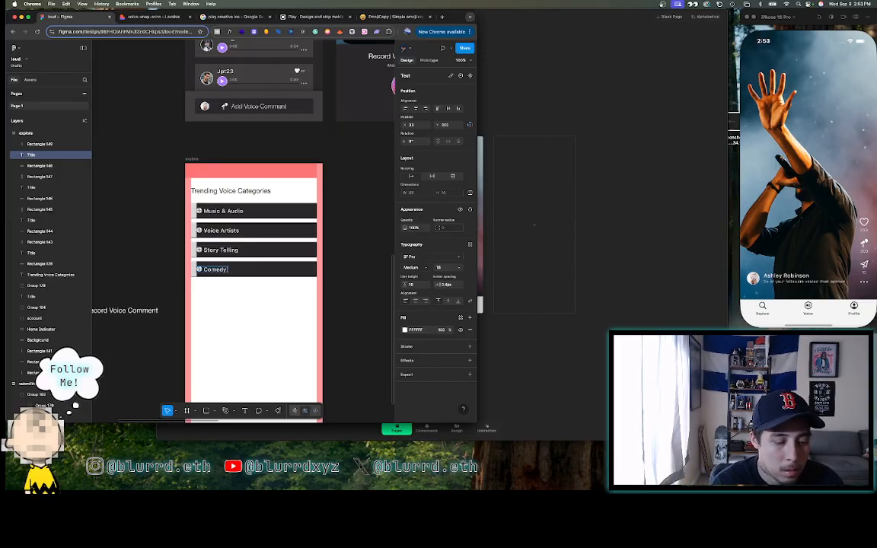
{"action": "type", "text": " & Enter"}
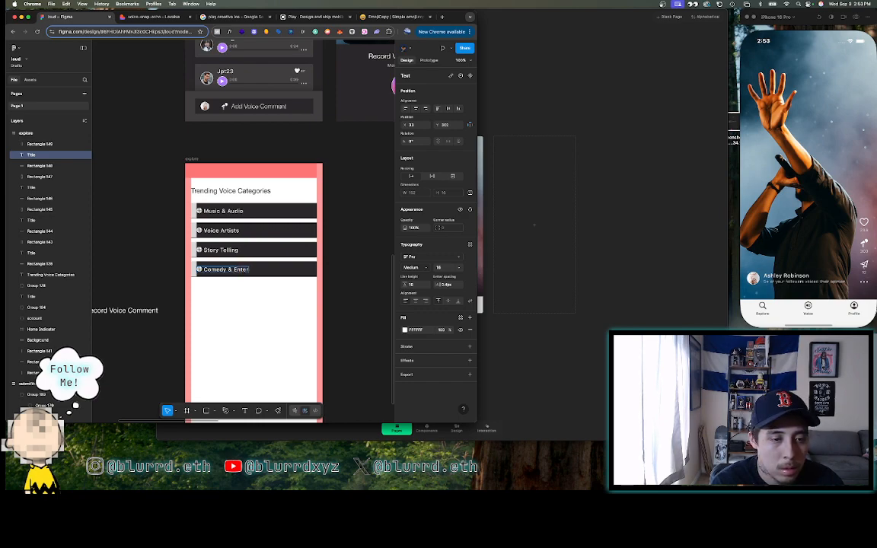
{"action": "type", "text": "tainment"}
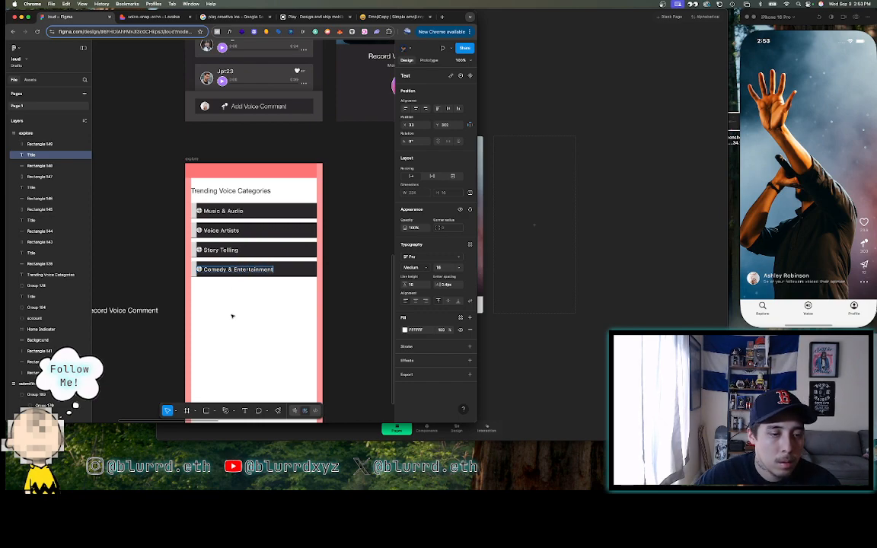
{"action": "left_click", "coordinate": [231, 319]}
- Duplicate the Comedy & Entertainment row below and relabel the copy 'Meditation & Welness'
{"action": "left_click_drag", "start_coordinate": [278, 286], "coordinate": [190, 263]}
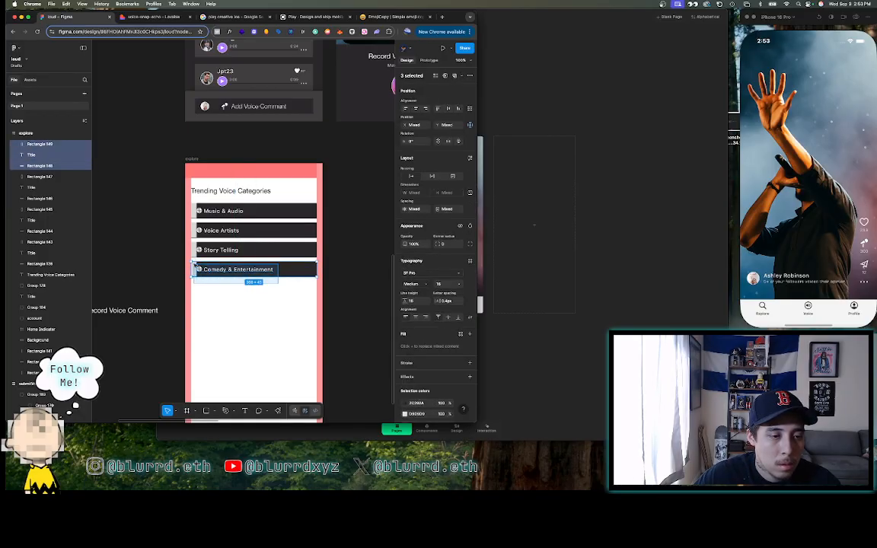
{"action": "left_click_drag", "start_coordinate": [284, 273], "coordinate": [285, 294]}
{"action": "left_click", "coordinate": [131, 16]}
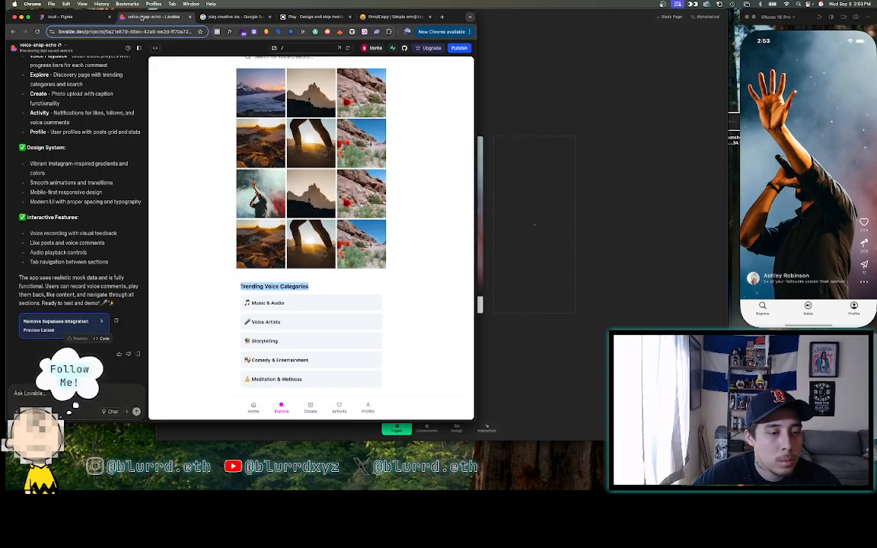
{"action": "left_click", "coordinate": [61, 16]}
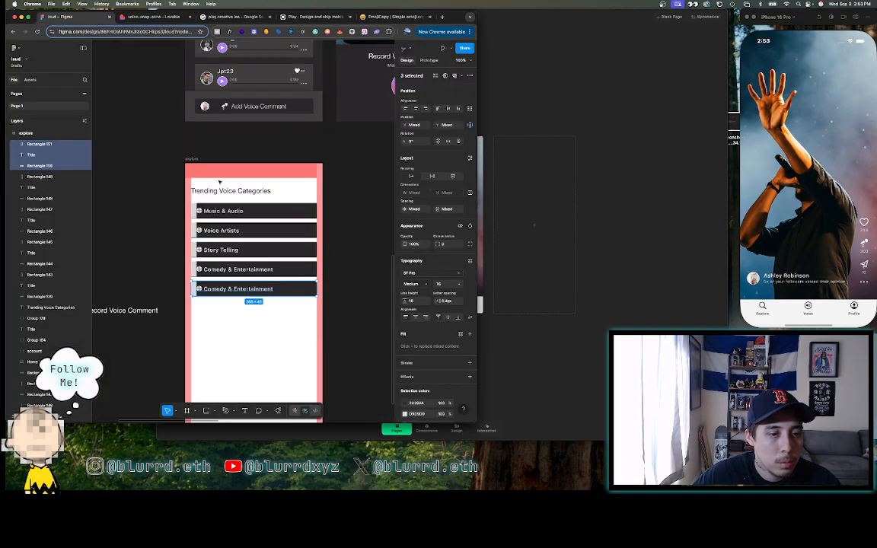
{"action": "double_click", "coordinate": [262, 290]}
{"action": "key", "text": "Right"}
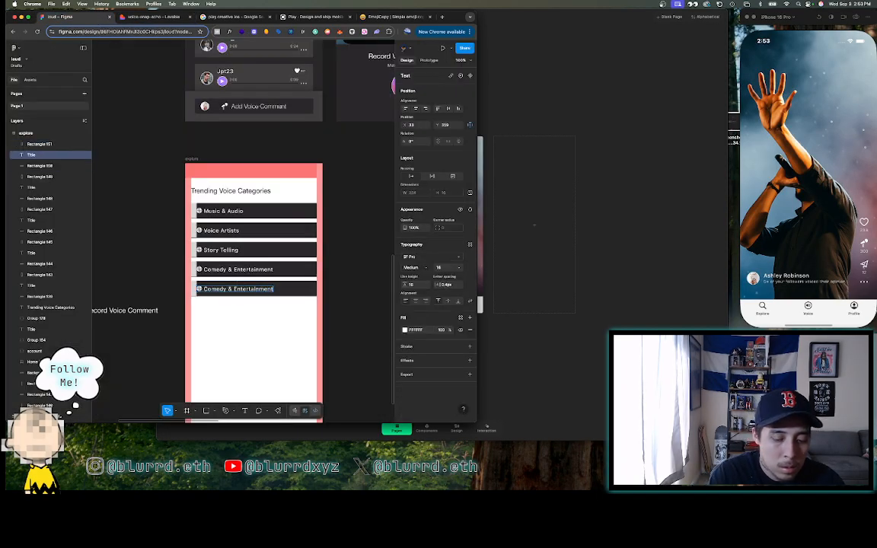
{"action": "key", "text": "BackSpace"}
{"action": "key", "text": "BackSpace"}
{"action": "key", "text": "BackSpace"}
{"action": "key", "text": "BackSpace"}
{"action": "key", "text": "BackSpace"}
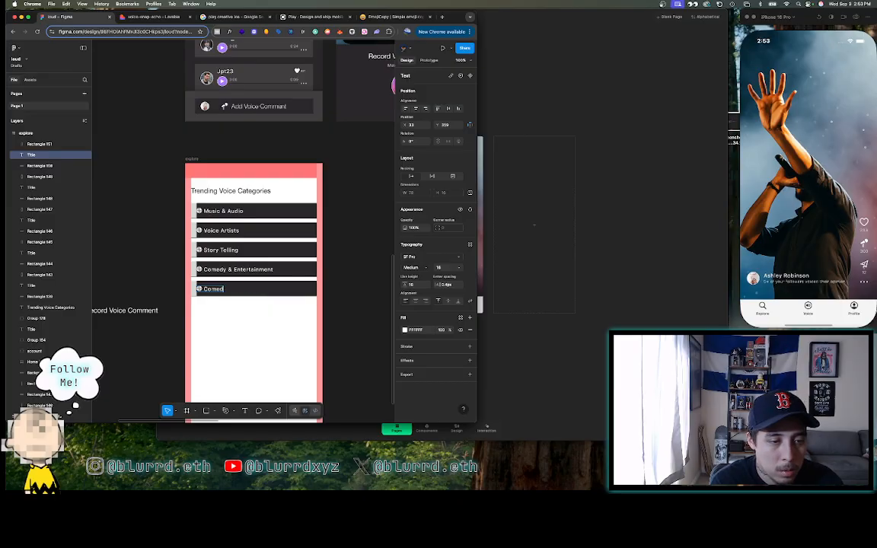
{"action": "key", "text": "BackSpace"}
{"action": "key", "text": "BackSpace"}
{"action": "key", "text": "BackSpace"}
{"action": "key", "text": "BackSpace"}
{"action": "key", "text": "BackSpace"}
{"action": "type", "text": "Medi"}
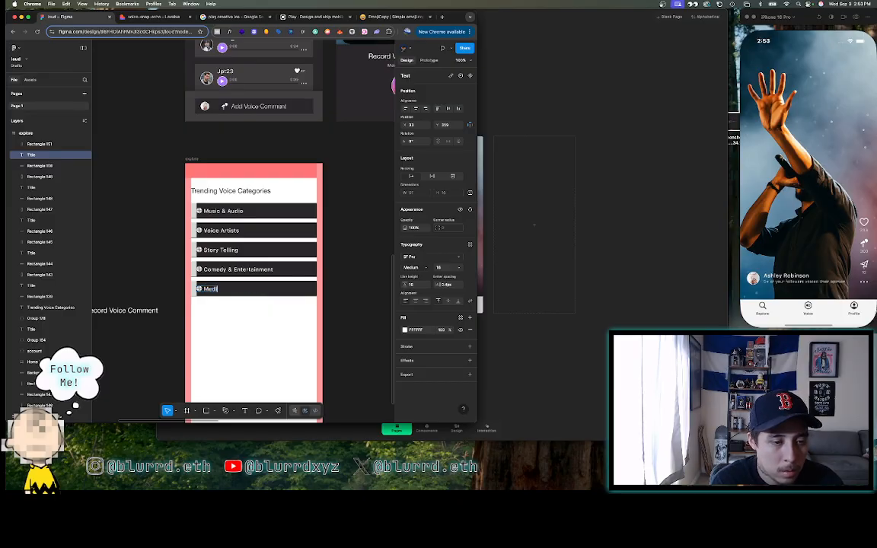
{"action": "type", "text": "tation"}
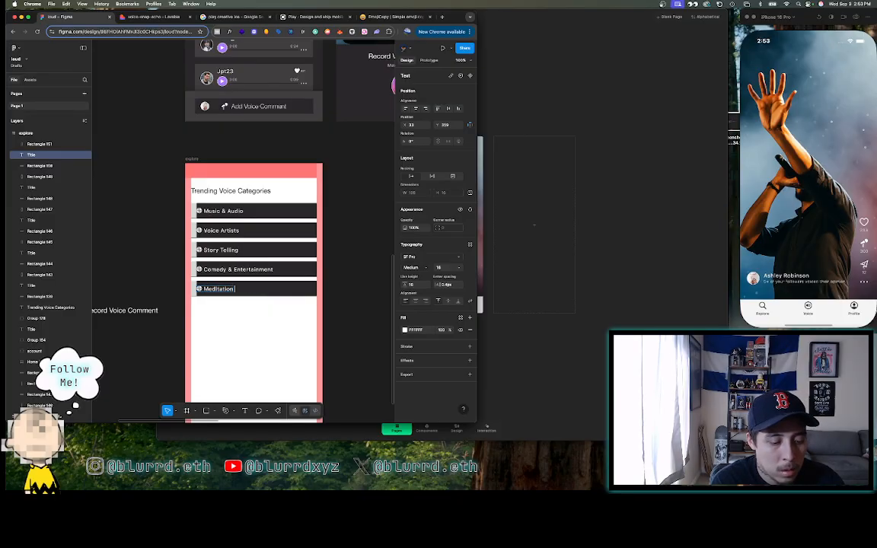
{"action": "type", "text": " & Welness"}
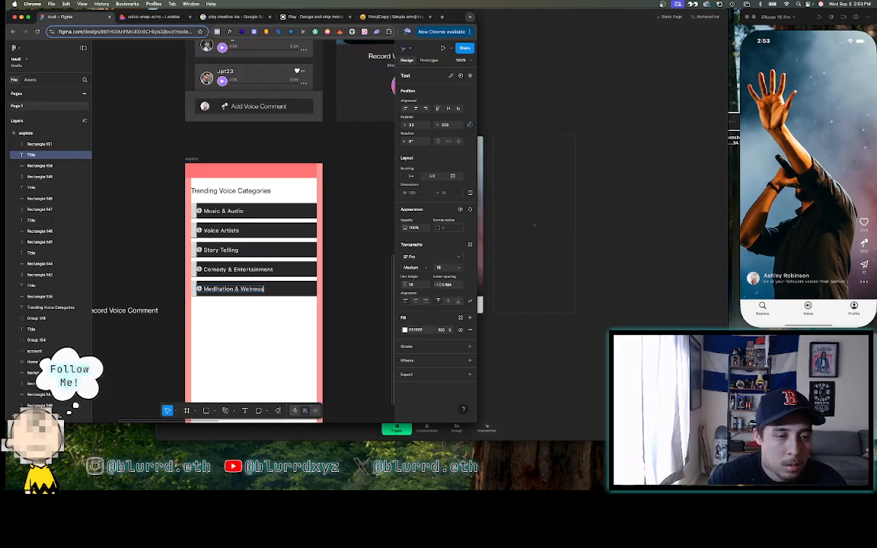
{"action": "key", "text": "Escape"}
- Duplicate the Meditation & Wellness dark bar and place the copy just below the last row
{"action": "left_click", "coordinate": [276, 329]}
{"action": "scroll", "coordinate": [276, 331], "scroll_direction": "down", "scroll_amount": 2}
{"action": "scroll", "coordinate": [275, 332], "scroll_direction": "down", "scroll_amount": 1}
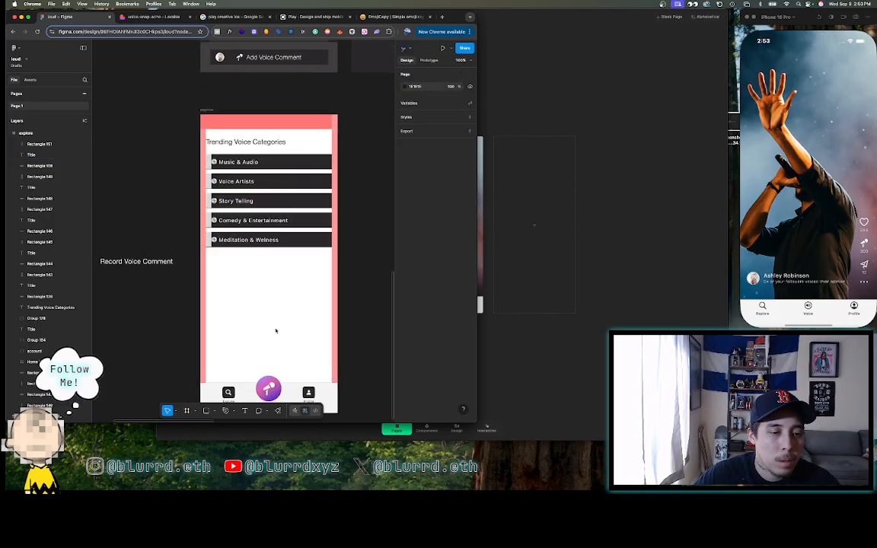
{"action": "key", "text": "r"}
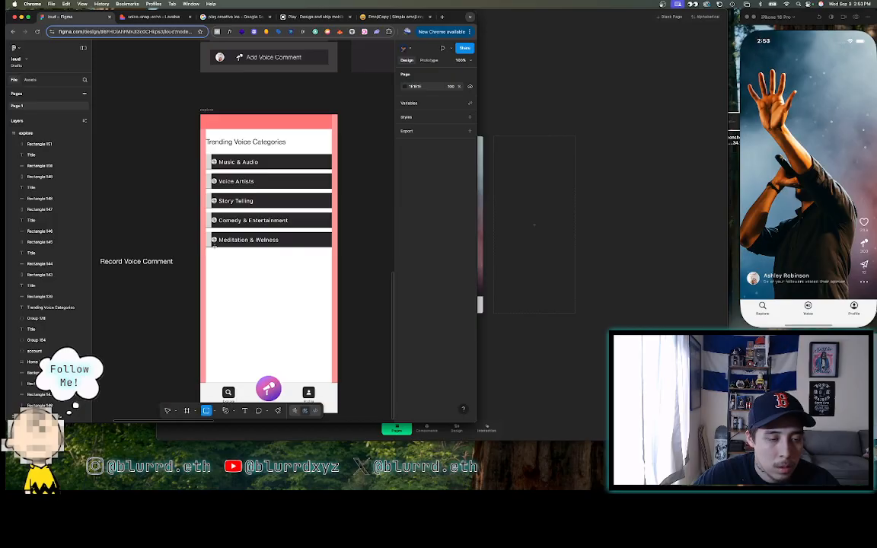
{"action": "key", "text": "Escape"}
{"action": "left_click", "coordinate": [299, 244]}
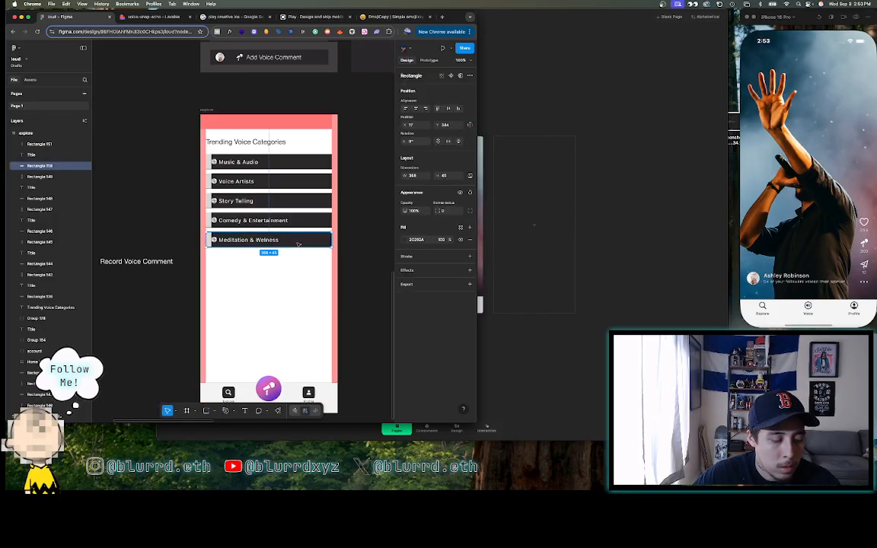
{"action": "key", "text": "ctrl+d"}
{"action": "left_click_drag", "start_coordinate": [298, 244], "coordinate": [302, 267]}
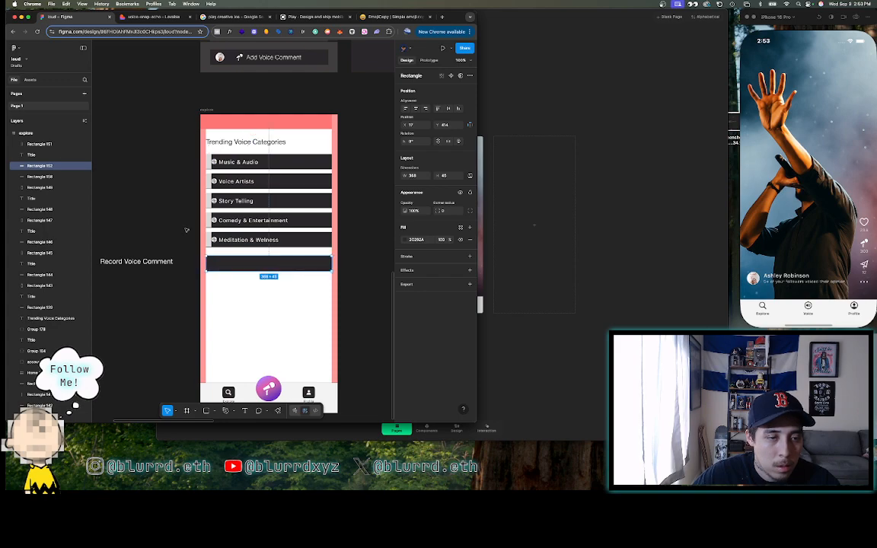
- Fill the copied bar light grey F3F3F3 with the eyedropper, then select the Meditation label and bar
{"action": "left_click", "coordinate": [405, 240]}
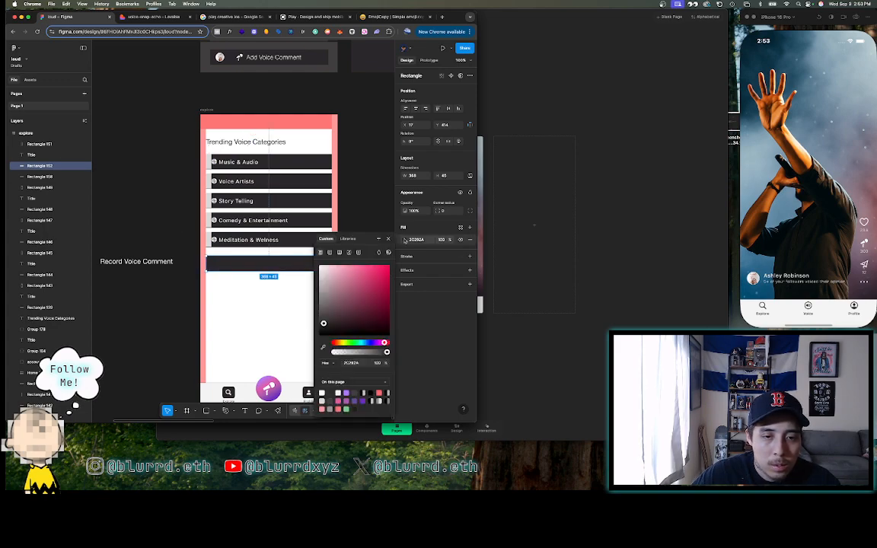
{"action": "left_click", "coordinate": [322, 346]}
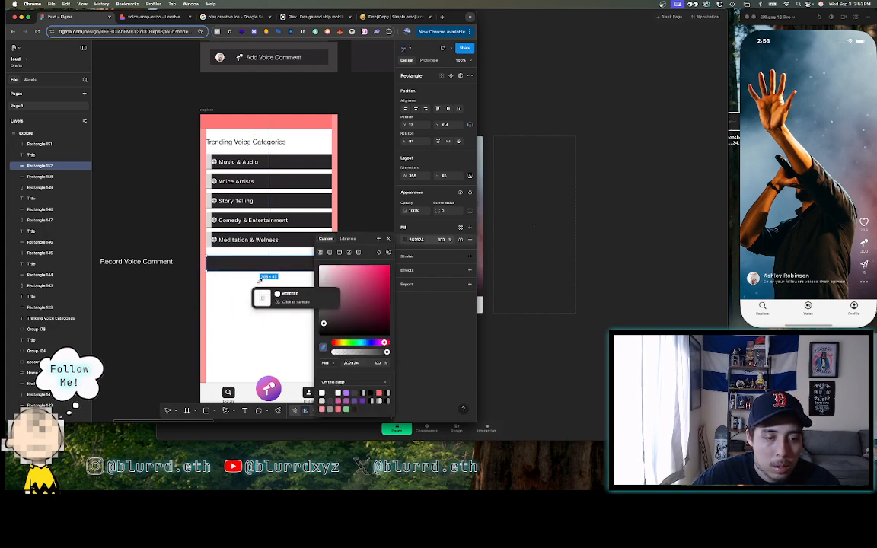
{"action": "left_click", "coordinate": [254, 385]}
{"action": "left_click", "coordinate": [157, 207]}
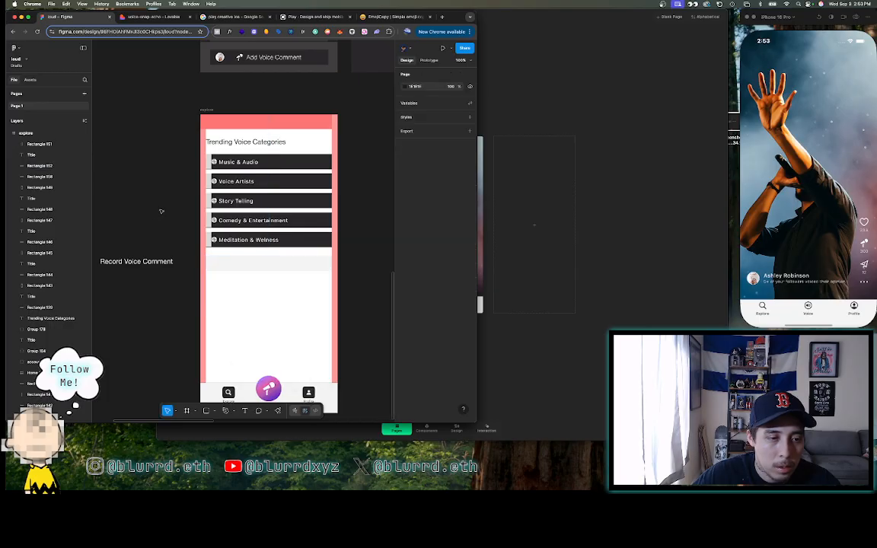
{"action": "left_click", "coordinate": [272, 267]}
{"action": "left_click", "coordinate": [250, 242]}
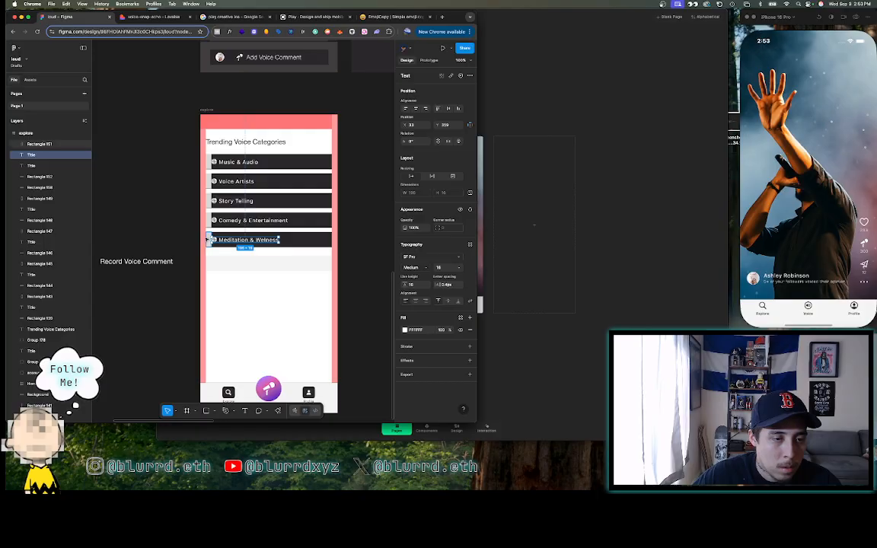
{"action": "left_click", "coordinate": [208, 241], "text": "shift"}
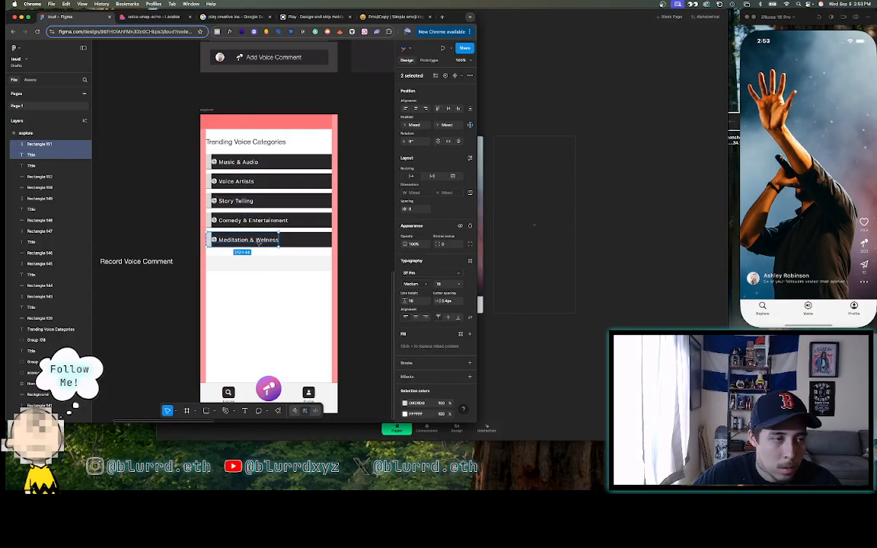
- Copy the Meditation & Wellness row and line the copy up over the grey bar
{"action": "left_click", "coordinate": [258, 241]}
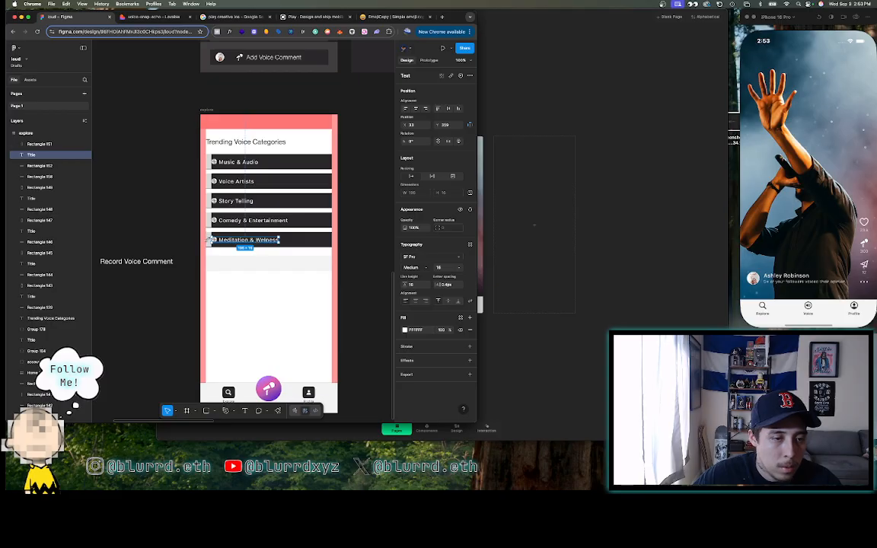
{"action": "left_click", "coordinate": [209, 240], "text": "shift"}
{"action": "key", "text": "super+c"}
{"action": "key", "text": "super+v"}
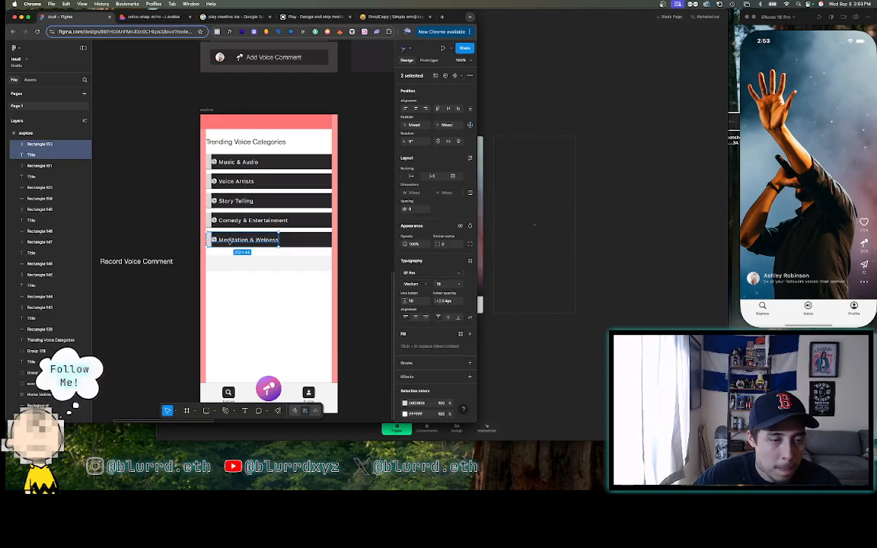
{"action": "left_click_drag", "start_coordinate": [227, 242], "coordinate": [229, 266]}
{"action": "scroll", "coordinate": [229, 266], "scroll_direction": "up", "scroll_amount": 5}
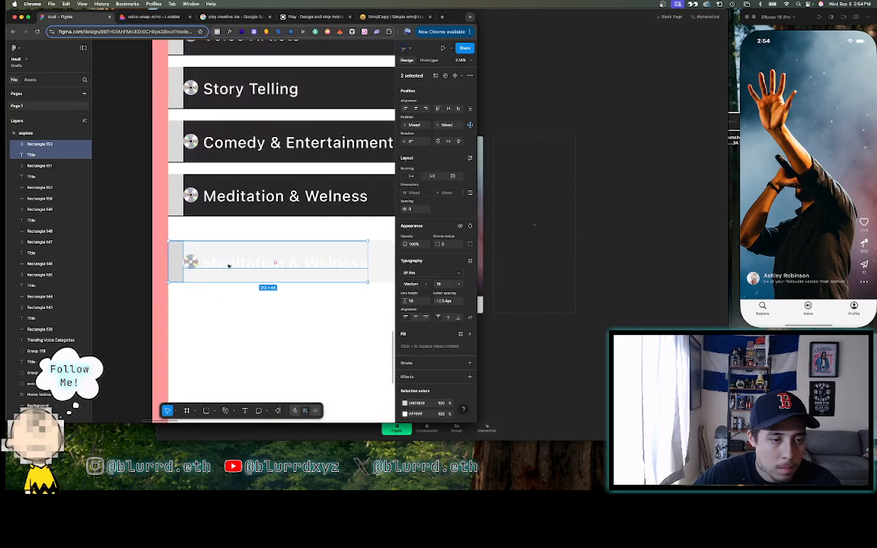
{"action": "left_click_drag", "start_coordinate": [177, 255], "coordinate": [185, 257]}
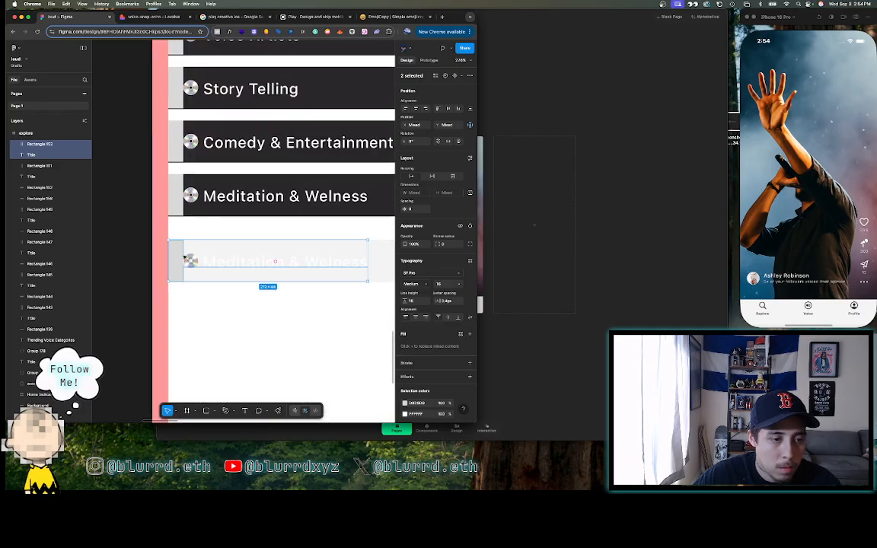
- Replace the copied label with 'Search for voice creator', matching the Lovable preview's placeholder
{"action": "left_click", "coordinate": [211, 266]}
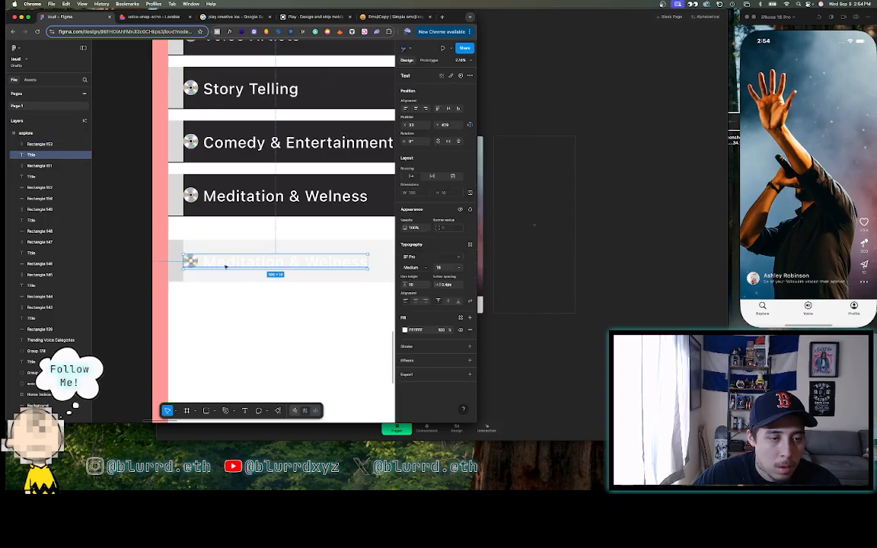
{"action": "double_click", "coordinate": [226, 266]}
{"action": "left_click", "coordinate": [141, 17]}
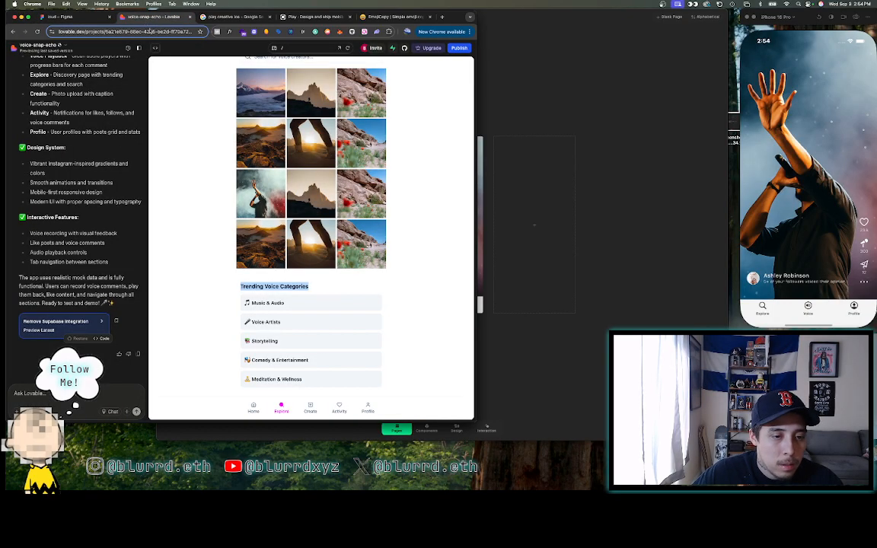
{"action": "scroll", "coordinate": [321, 356], "scroll_direction": "up", "scroll_amount": 2}
{"action": "left_click", "coordinate": [257, 91]}
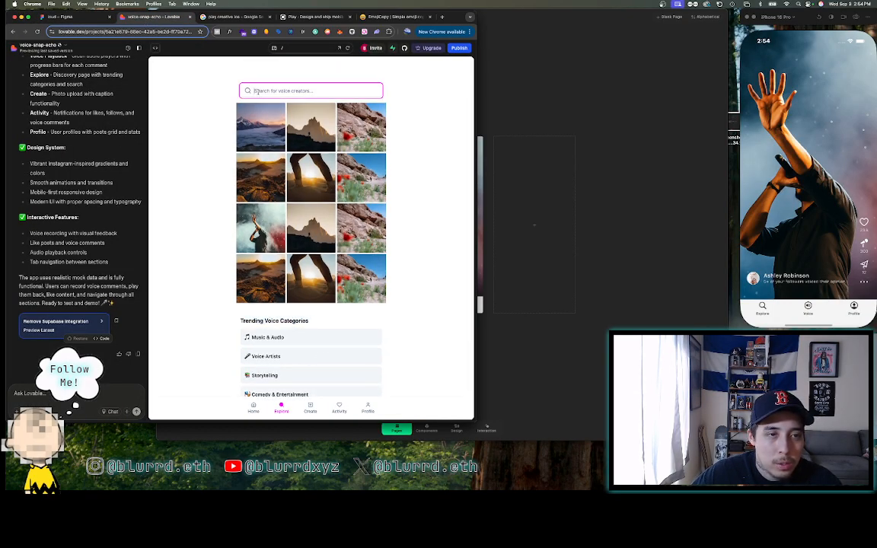
{"action": "left_click", "coordinate": [88, 18]}
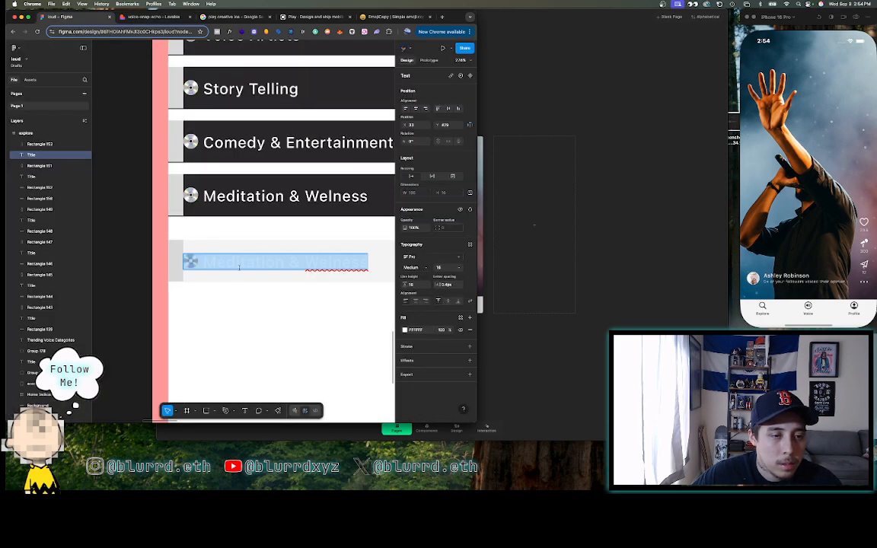
{"action": "left_click", "coordinate": [205, 264]}
{"action": "key", "text": "super+a"}
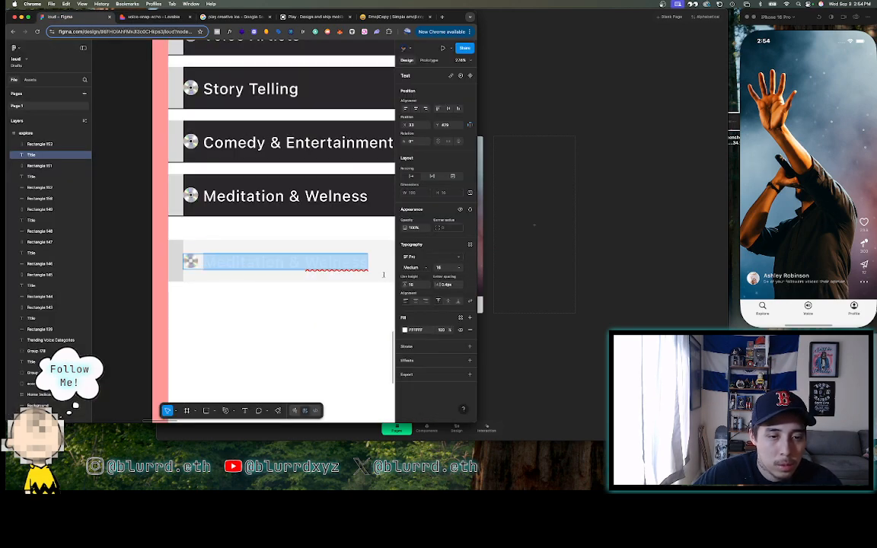
{"action": "type", "text": "Search"}
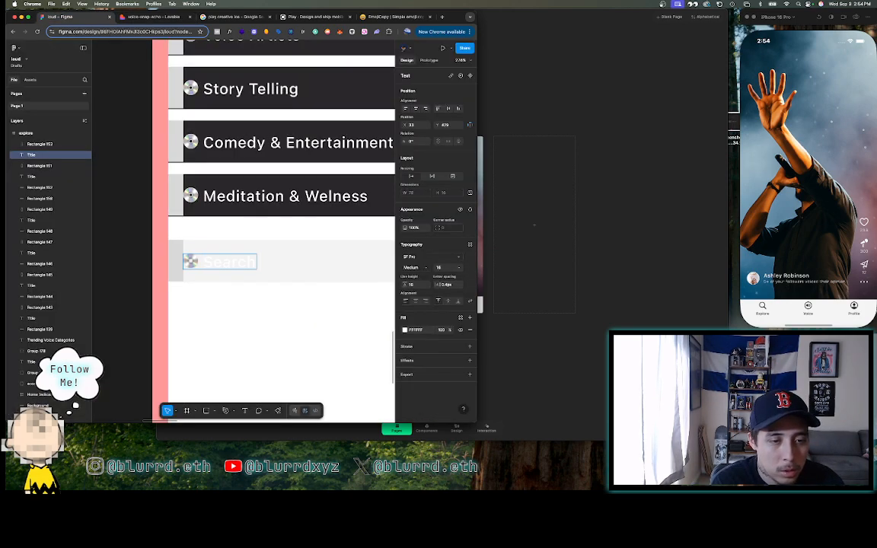
{"action": "type", "text": " for voice creators"}
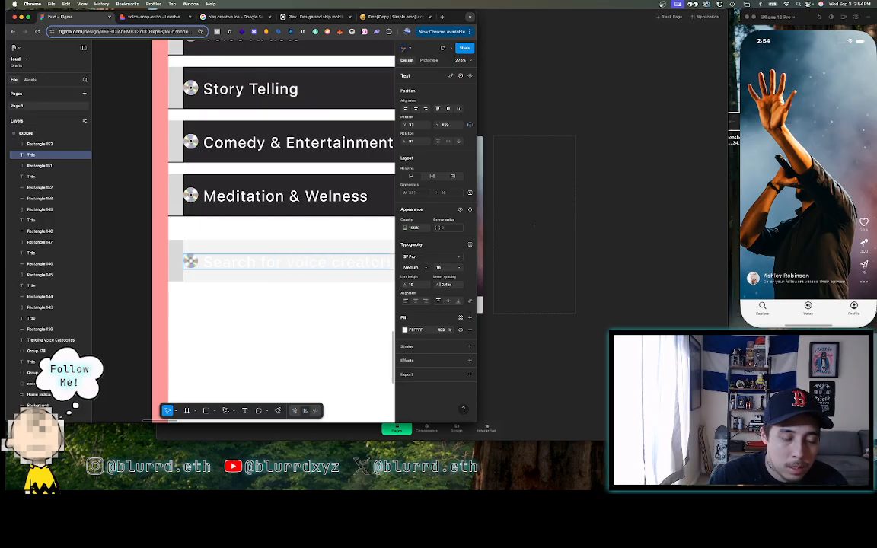
{"action": "key", "text": "Escape"}
- Recolour the search placeholder text to the dark row colour using the eyedropper
{"action": "scroll", "coordinate": [331, 278], "scroll_direction": "right", "scroll_amount": 3}
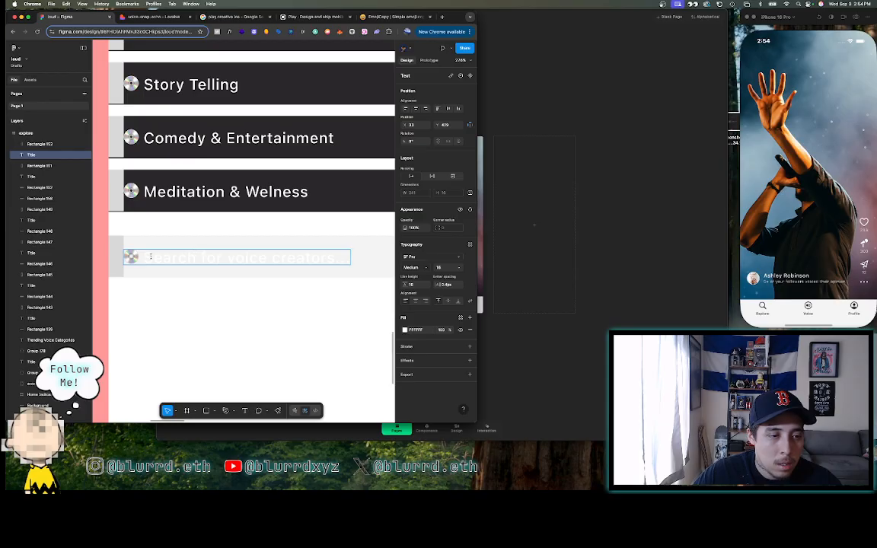
{"action": "left_click_drag", "start_coordinate": [151, 258], "coordinate": [364, 263]}
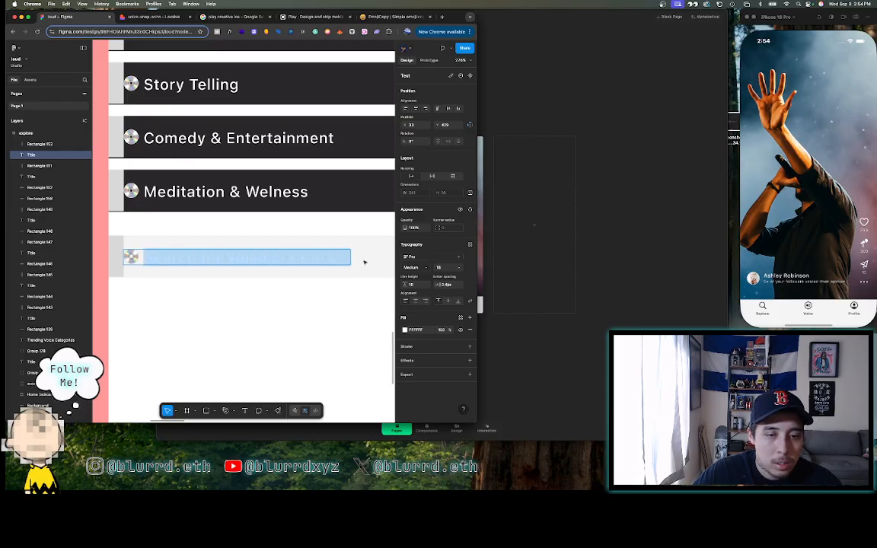
{"action": "left_click", "coordinate": [405, 330]}
{"action": "left_click", "coordinate": [323, 348]}
{"action": "left_click", "coordinate": [337, 204]}
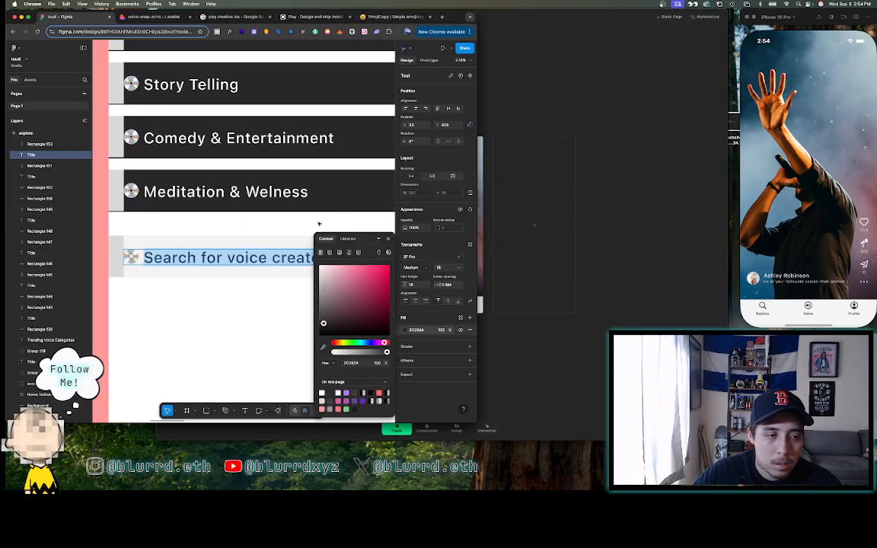
{"action": "left_click", "coordinate": [246, 327]}
{"action": "scroll", "coordinate": [246, 327], "scroll_direction": "down", "scroll_amount": 3}
{"action": "left_click", "coordinate": [204, 316]}
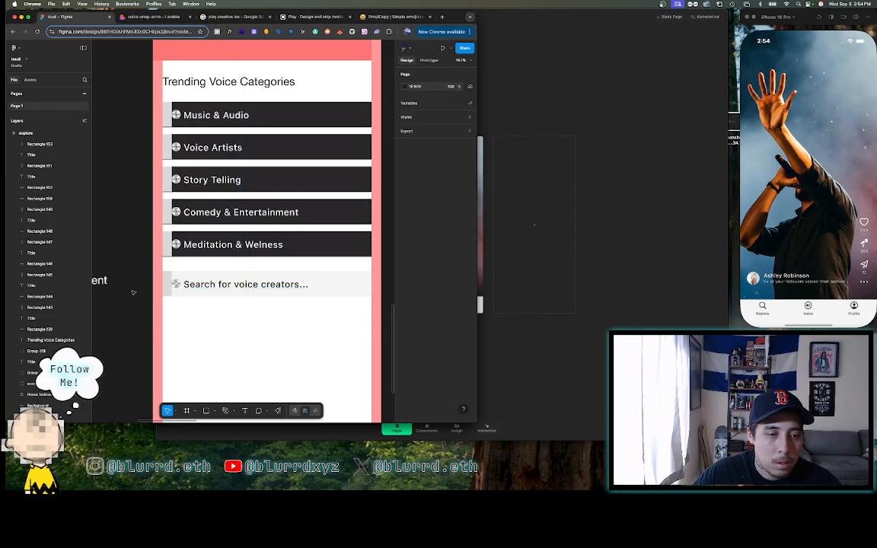
{"action": "scroll", "coordinate": [133, 292], "scroll_direction": "down", "scroll_amount": 2}
{"action": "left_click", "coordinate": [195, 252]}
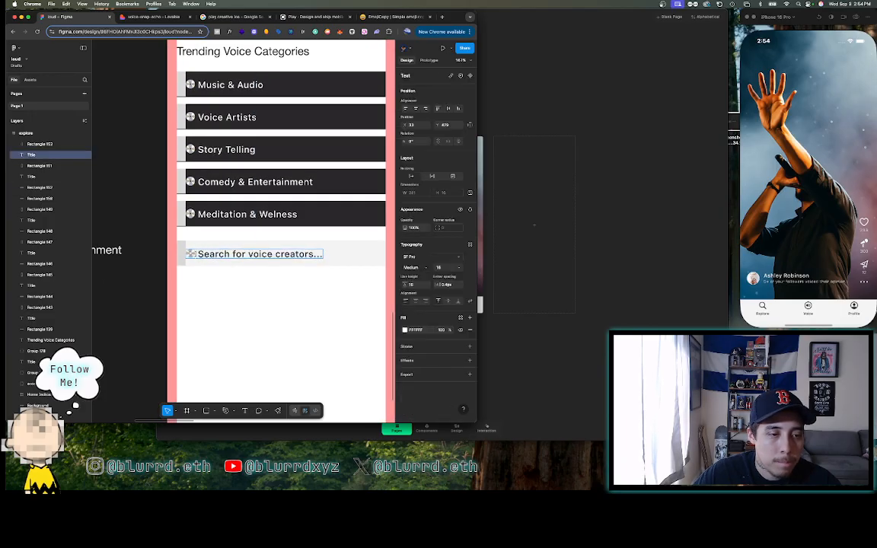
{"action": "left_click", "coordinate": [124, 114]}
{"action": "scroll", "coordinate": [128, 121], "scroll_direction": "down", "scroll_amount": 3}
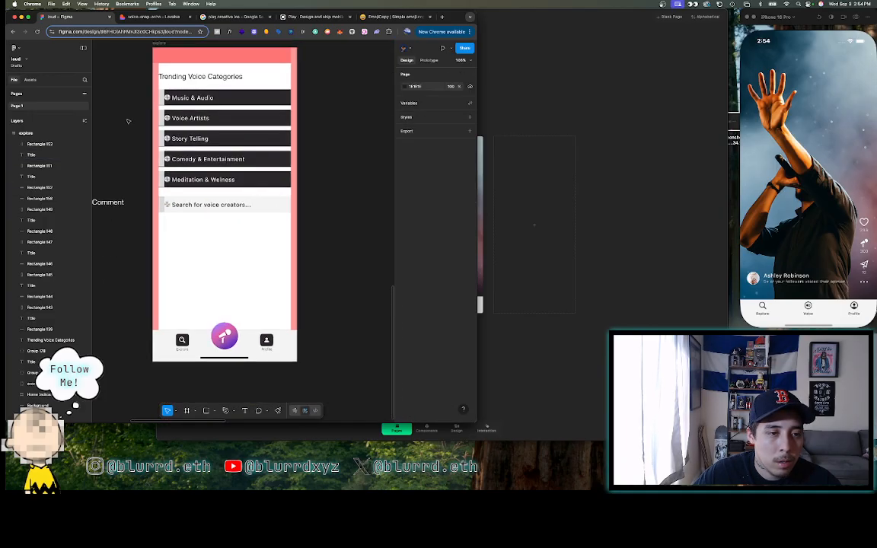
{"action": "scroll", "coordinate": [128, 121], "scroll_direction": "down", "scroll_amount": 2}
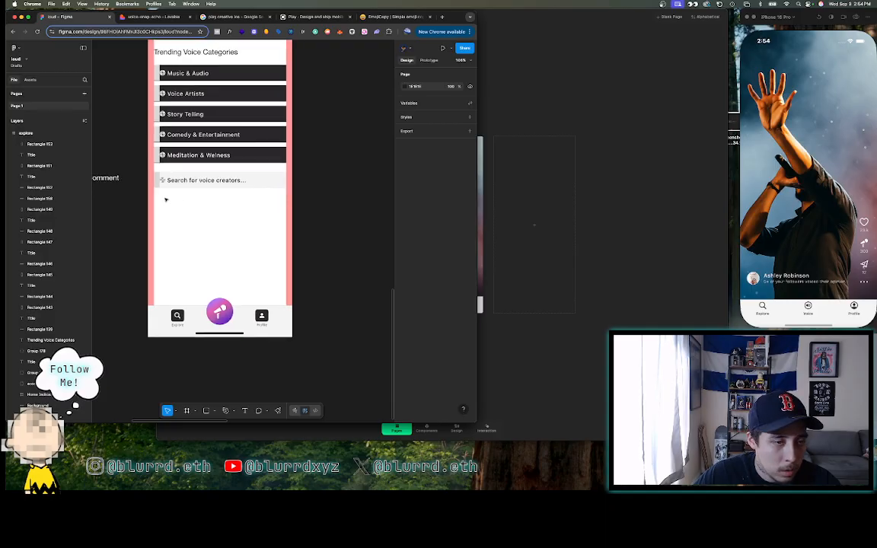
{"action": "left_click", "coordinate": [151, 17]}
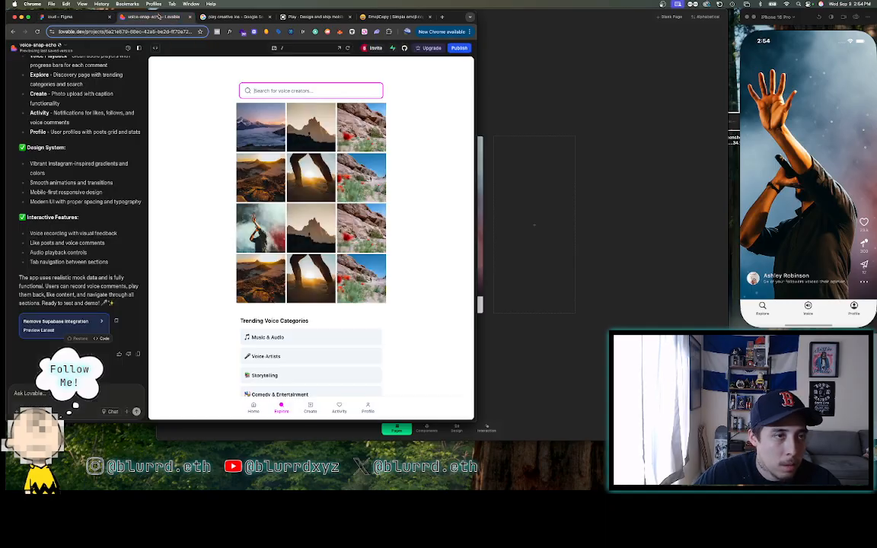
- Draw a rectangle below the search bar and narrow it to 129 wide, comparing with the preview
{"action": "left_click", "coordinate": [65, 17]}
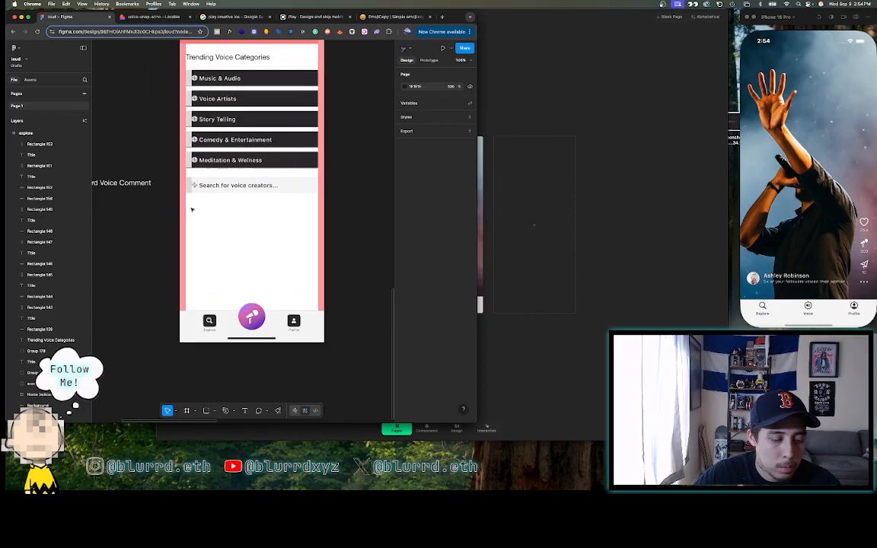
{"action": "left_click", "coordinate": [151, 16]}
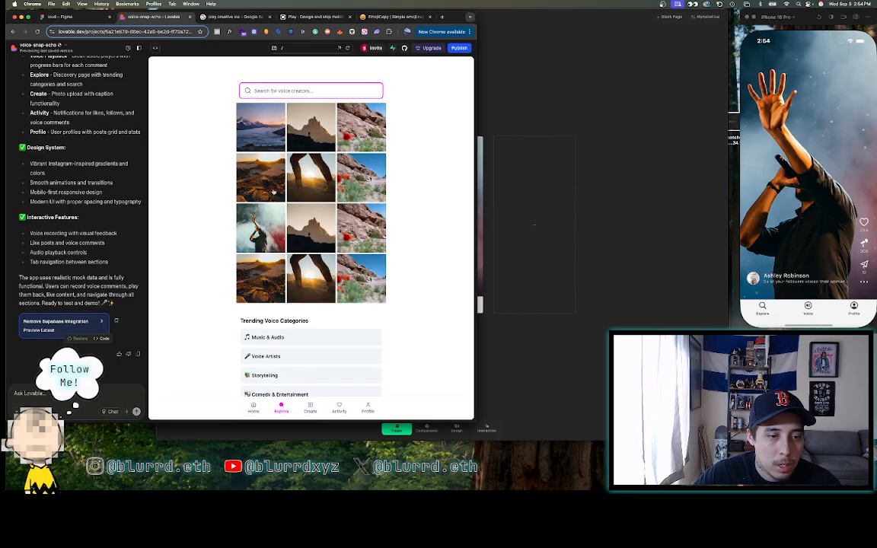
{"action": "left_click", "coordinate": [65, 17]}
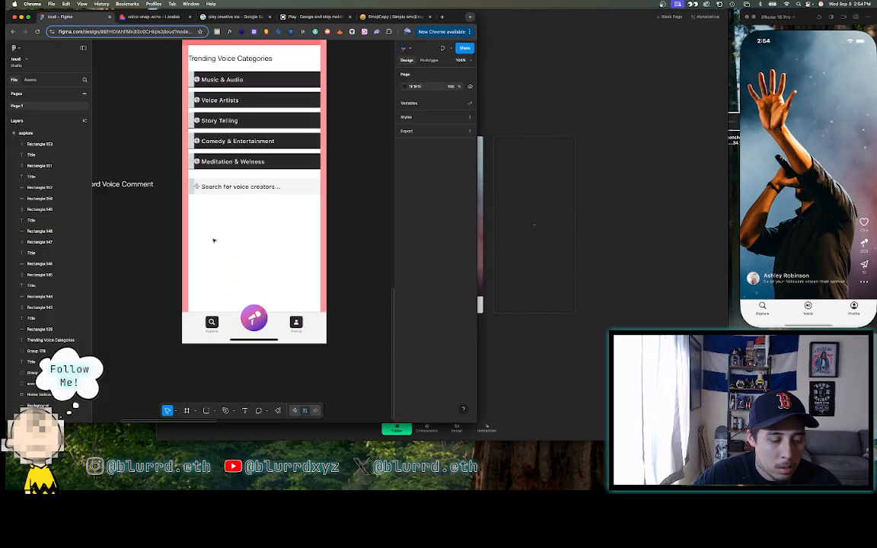
{"action": "key", "text": "r"}
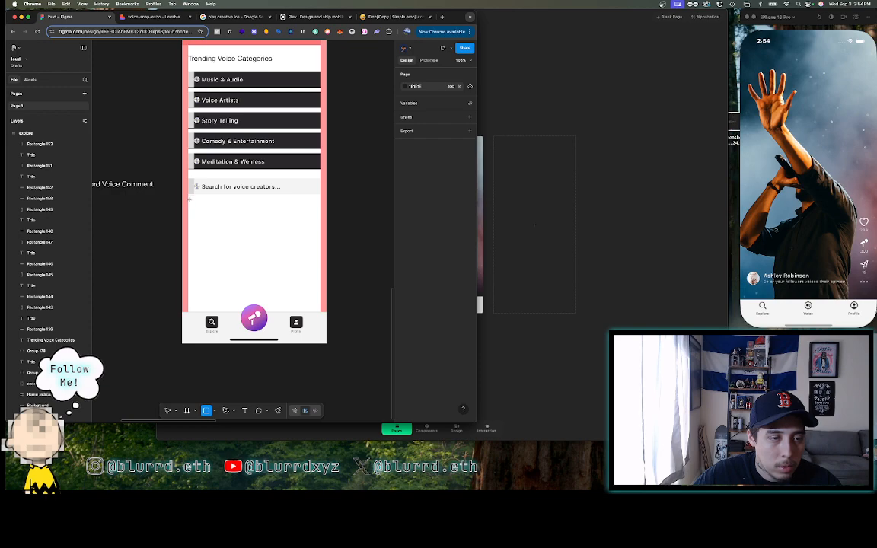
{"action": "left_click_drag", "start_coordinate": [189, 199], "coordinate": [242, 253]}
{"action": "left_click", "coordinate": [134, 17]}
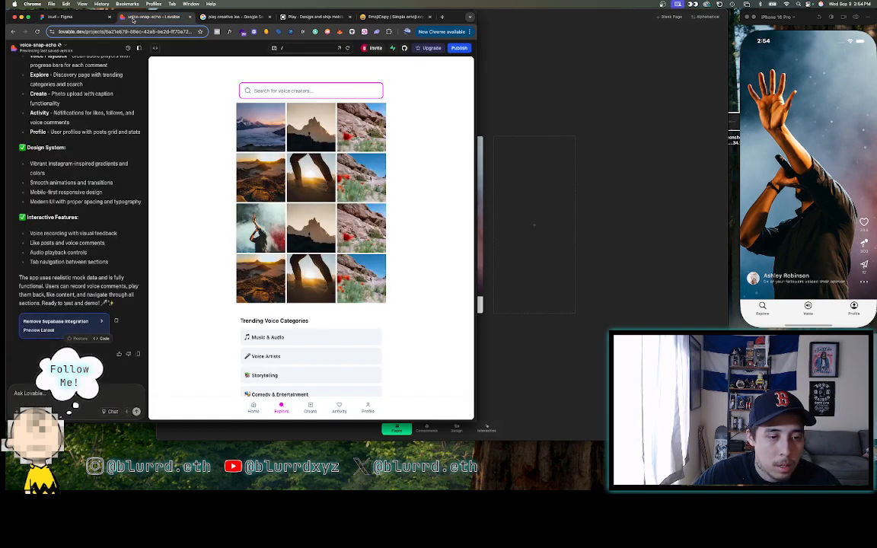
{"action": "left_click", "coordinate": [65, 17]}
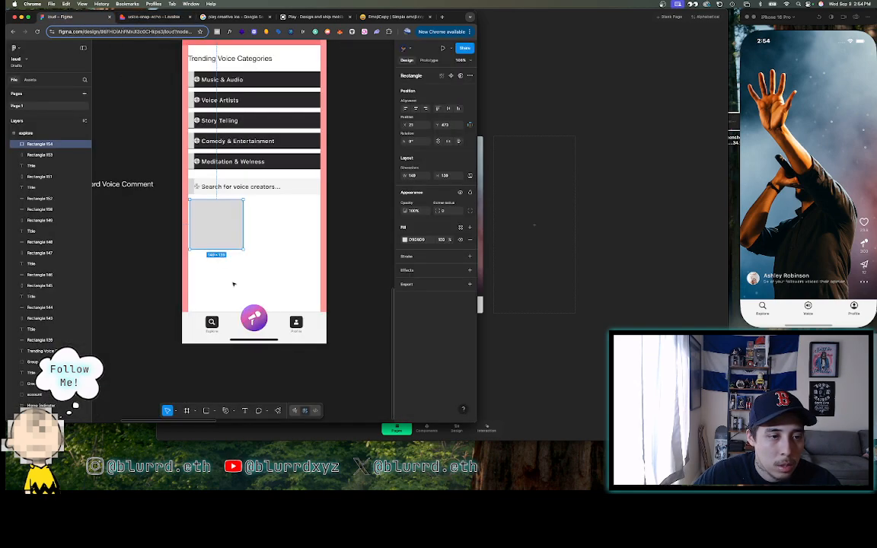
{"action": "left_click_drag", "start_coordinate": [242, 234], "coordinate": [297, 223]}
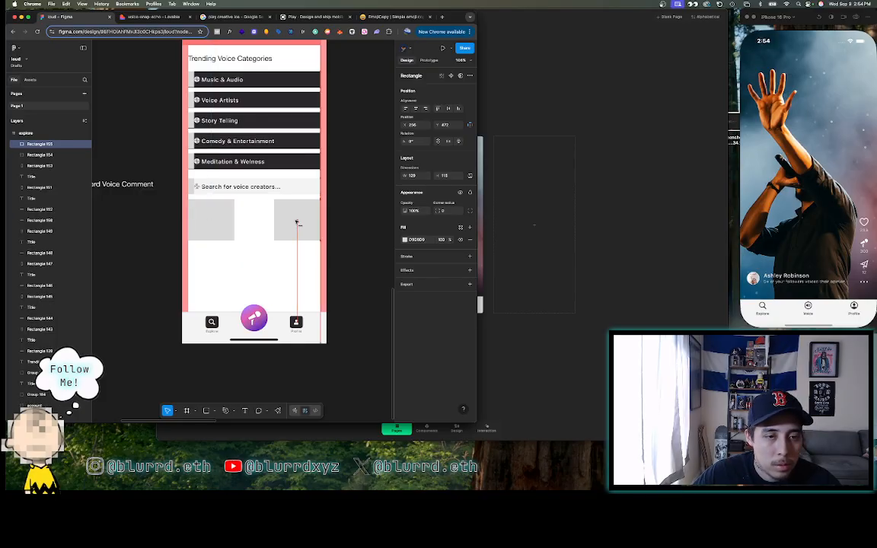
- Duplicate the rectangle across the row, filling the right one light pink and the left dark red
{"action": "left_click", "coordinate": [222, 217]}
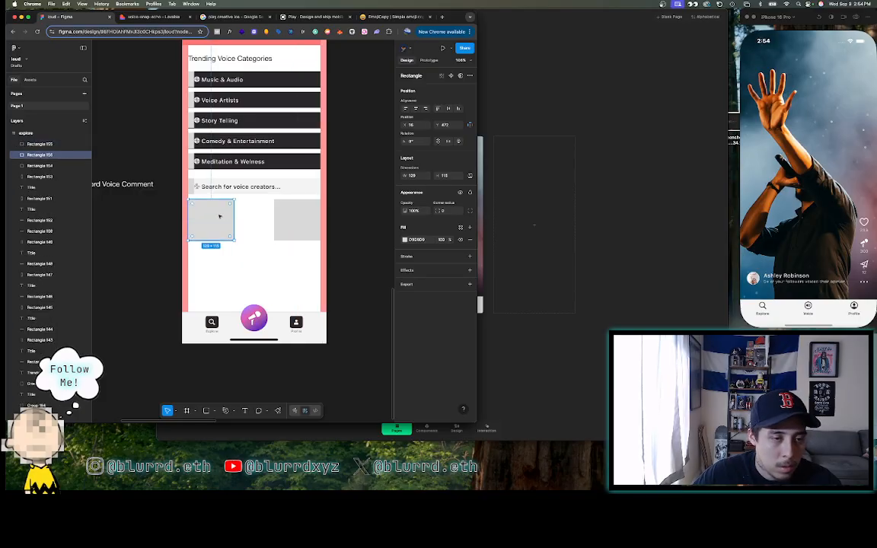
{"action": "left_click_drag", "start_coordinate": [222, 216], "coordinate": [256, 220]}
{"action": "left_click", "coordinate": [296, 220]}
{"action": "left_click", "coordinate": [404, 240]}
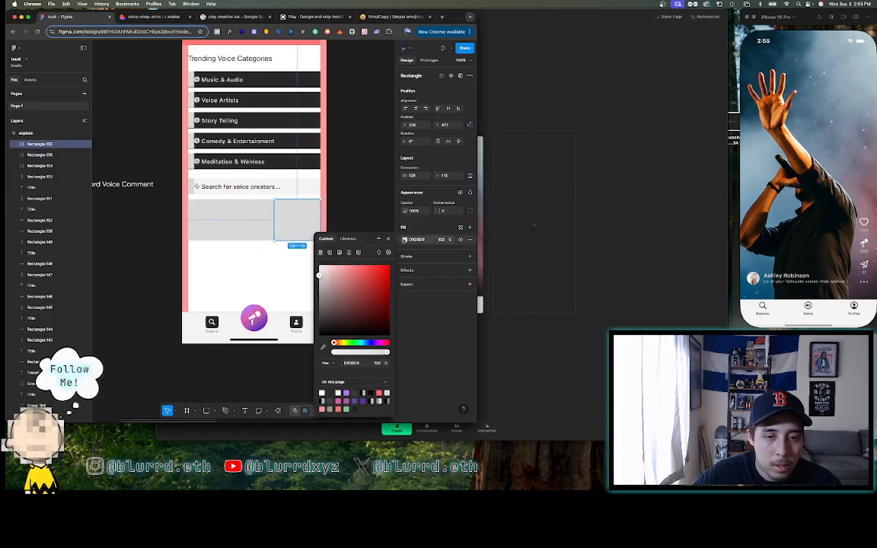
{"action": "left_click", "coordinate": [341, 271]}
{"action": "left_click", "coordinate": [229, 217]}
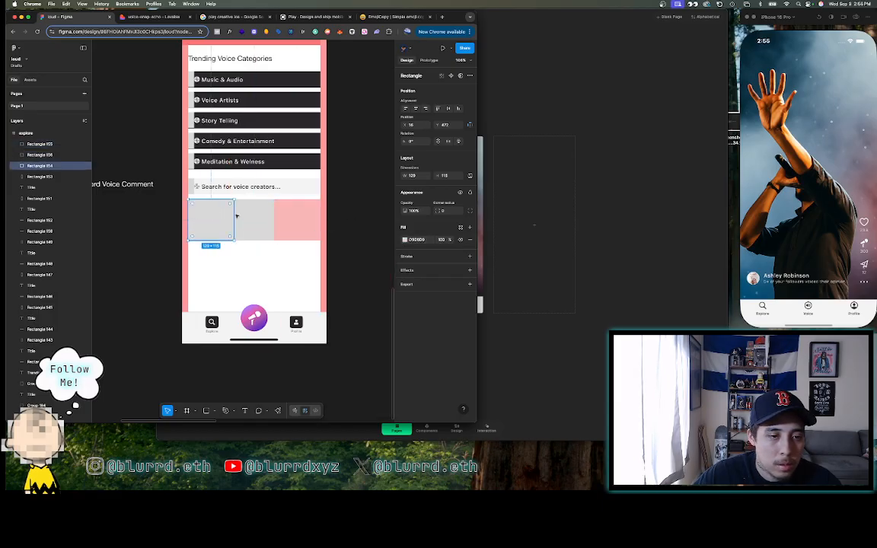
{"action": "left_click", "coordinate": [404, 240]}
{"action": "left_click", "coordinate": [352, 302]}
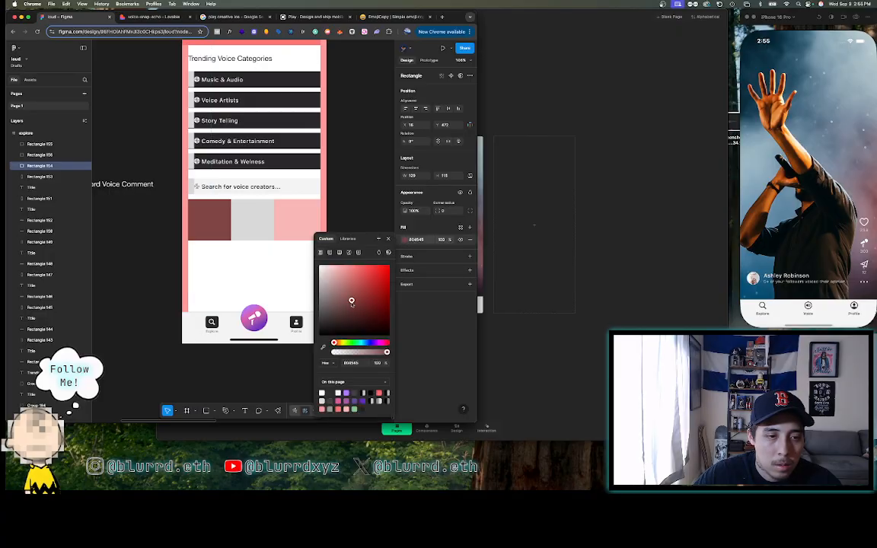
{"action": "left_click", "coordinate": [152, 237]}
- Delete the middle and pink rectangles and stretch the dark red one to 368 wide
{"action": "left_click", "coordinate": [216, 224]}
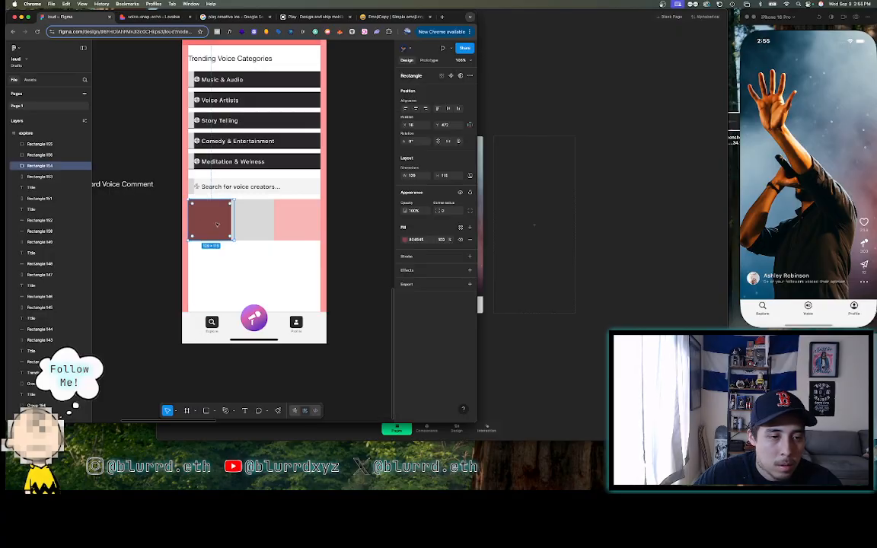
{"action": "left_click", "coordinate": [260, 223]}
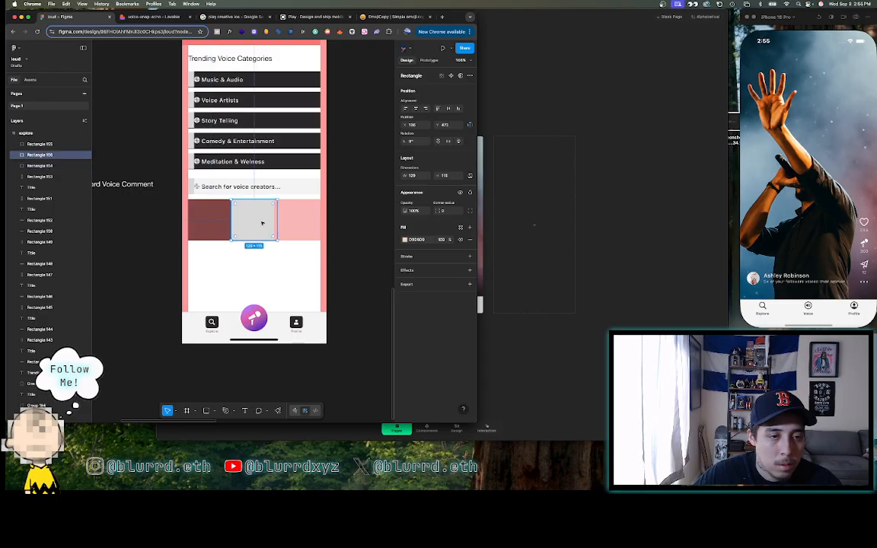
{"action": "scroll", "coordinate": [262, 223], "scroll_direction": "up", "scroll_amount": 3}
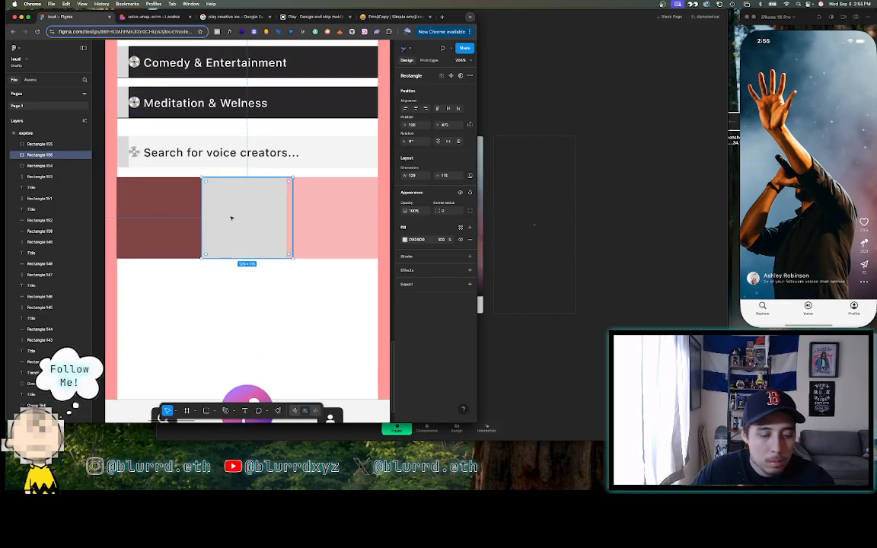
{"action": "key", "text": "BackSpace"}
{"action": "left_click", "coordinate": [321, 211]}
{"action": "key", "text": "BackSpace"}
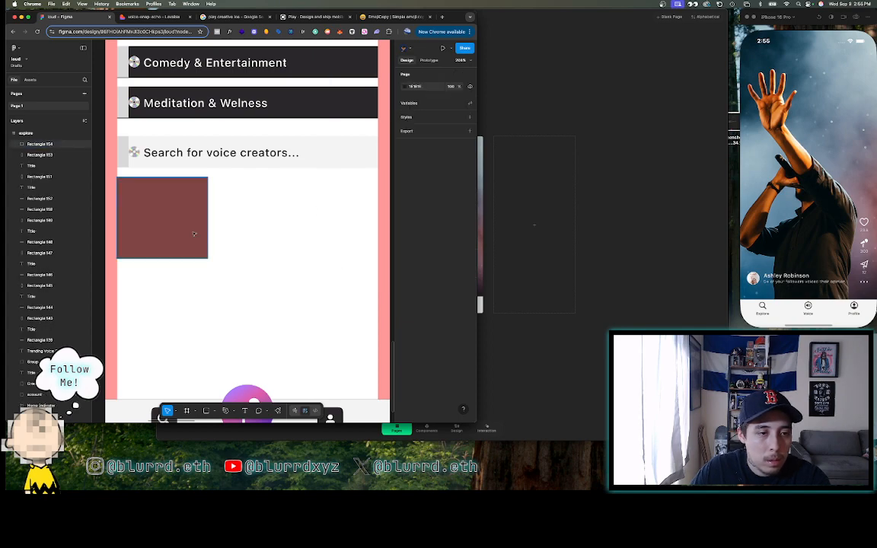
{"action": "left_click", "coordinate": [204, 227]}
{"action": "left_click_drag", "start_coordinate": [207, 227], "coordinate": [376, 227]}
{"action": "scroll", "coordinate": [287, 229], "scroll_direction": "left", "scroll_amount": 2}
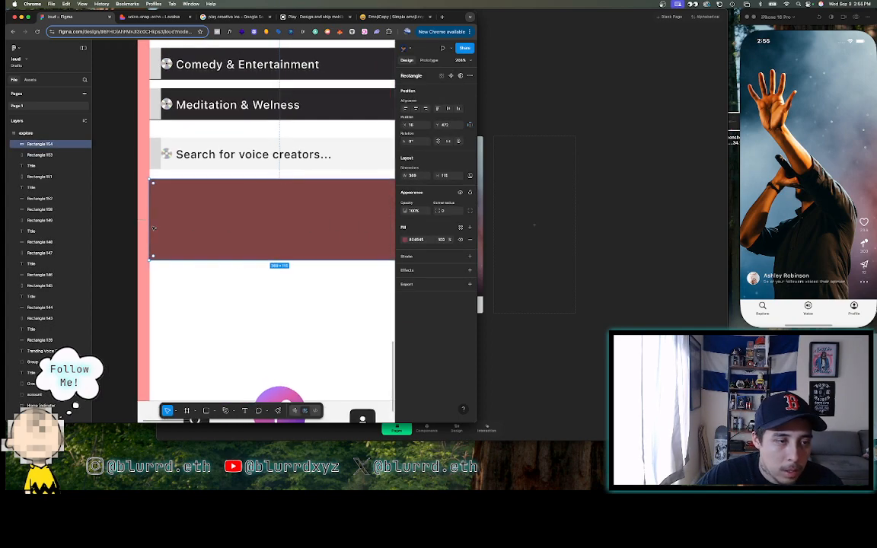
{"action": "scroll", "coordinate": [153, 217], "scroll_direction": "up", "scroll_amount": 10}
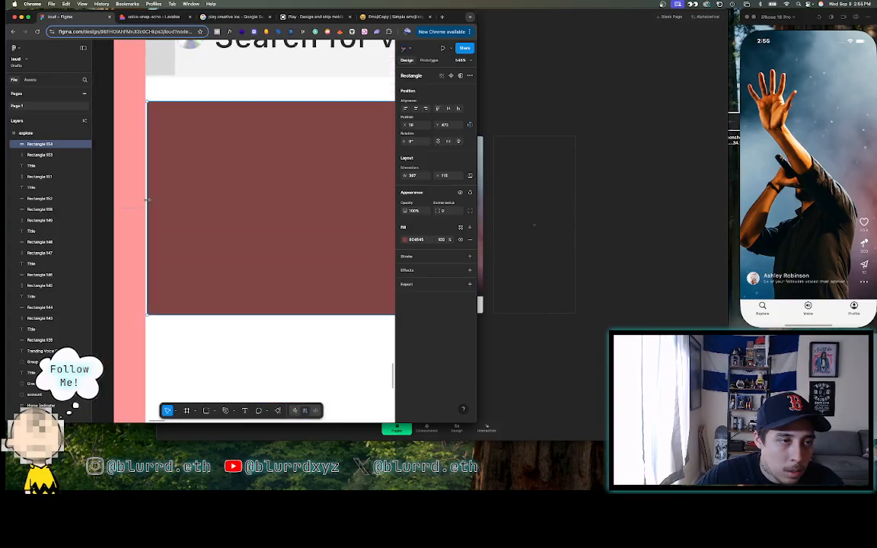
{"action": "scroll", "coordinate": [145, 201], "scroll_direction": "down", "scroll_amount": 8}
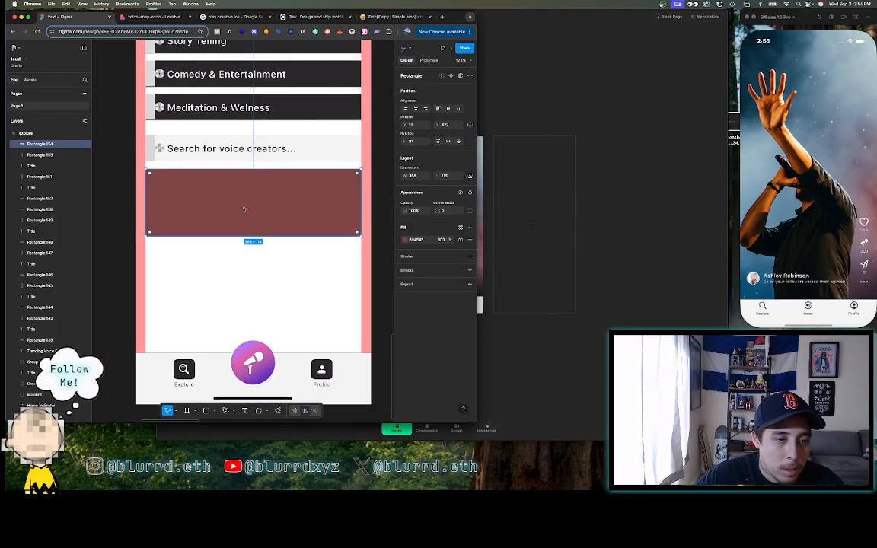
{"action": "scroll", "coordinate": [245, 208], "scroll_direction": "right", "scroll_amount": 1}
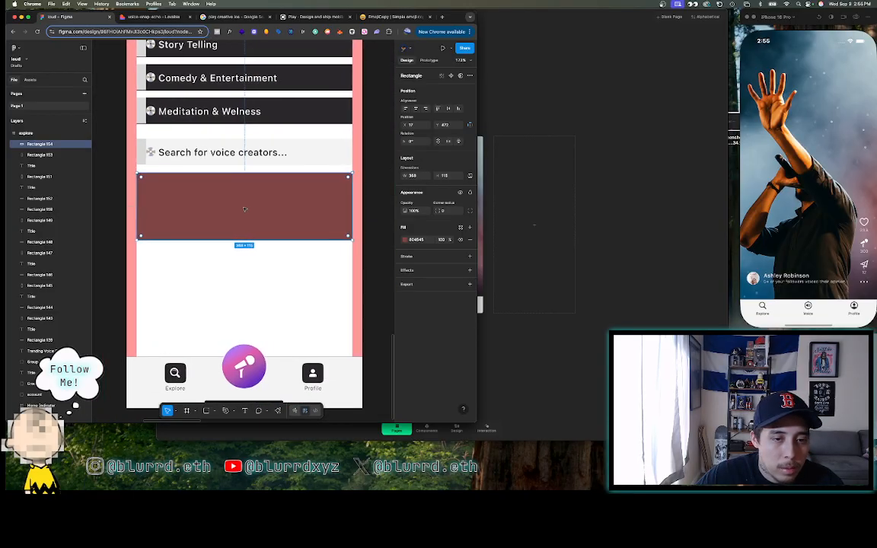
- Search '368 /3' in a new Chrome tab to get 122.666666667
{"action": "left_click", "coordinate": [442, 16]}
{"action": "type", "text": "368"}
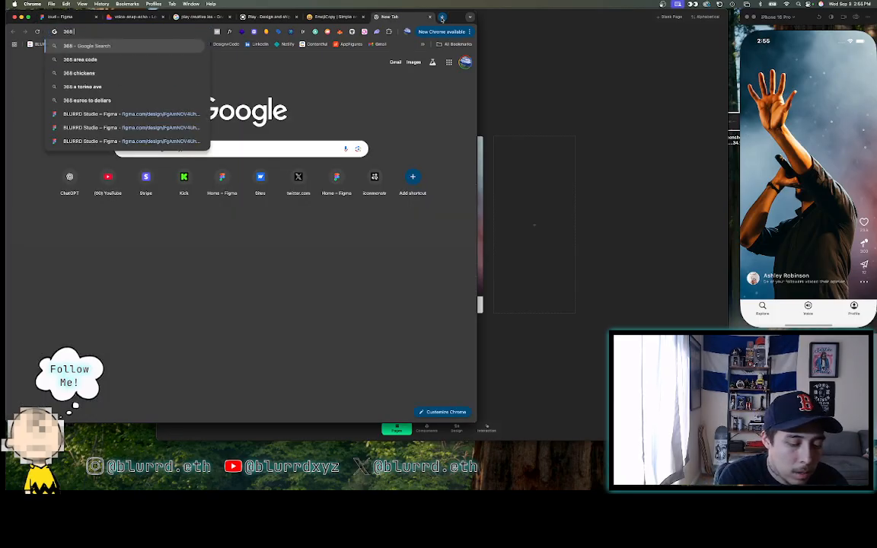
{"action": "type", "text": " /"}
{"action": "type", "text": "3"}
{"action": "key", "text": "Return"}
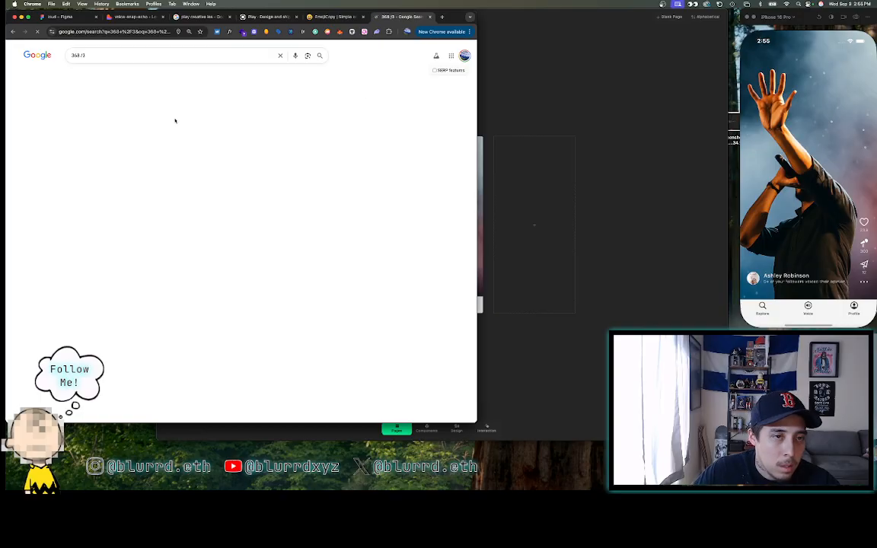
{"action": "scroll", "coordinate": [226, 221], "scroll_direction": "down", "scroll_amount": 3}
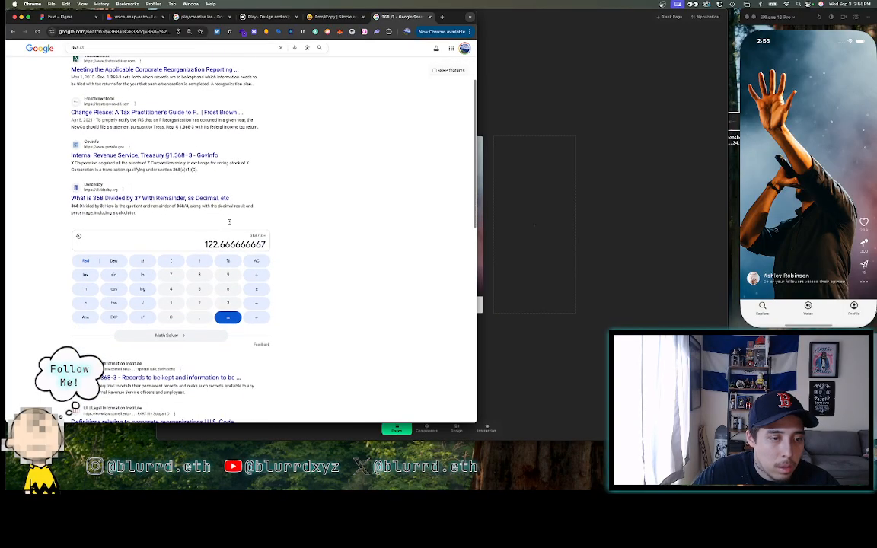
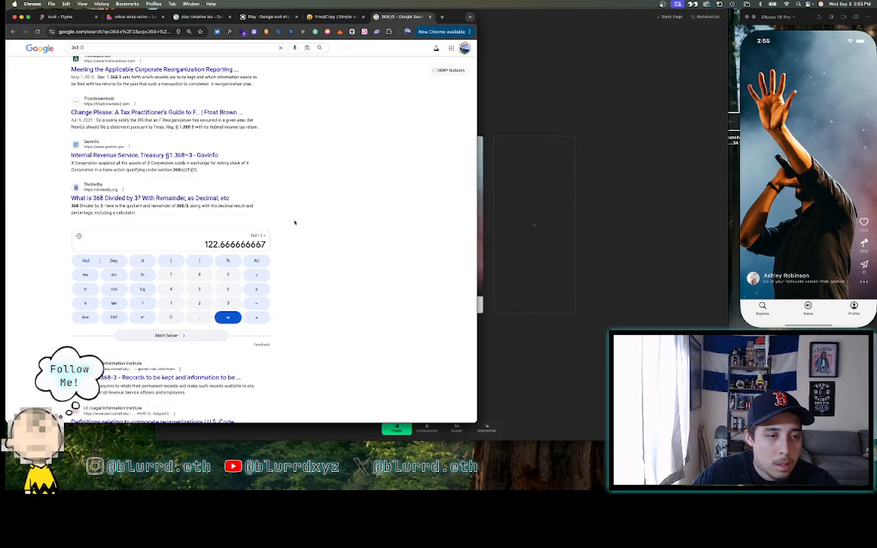
- Resize the dark red rectangle to a 118×118 square
{"action": "left_click", "coordinate": [75, 17]}
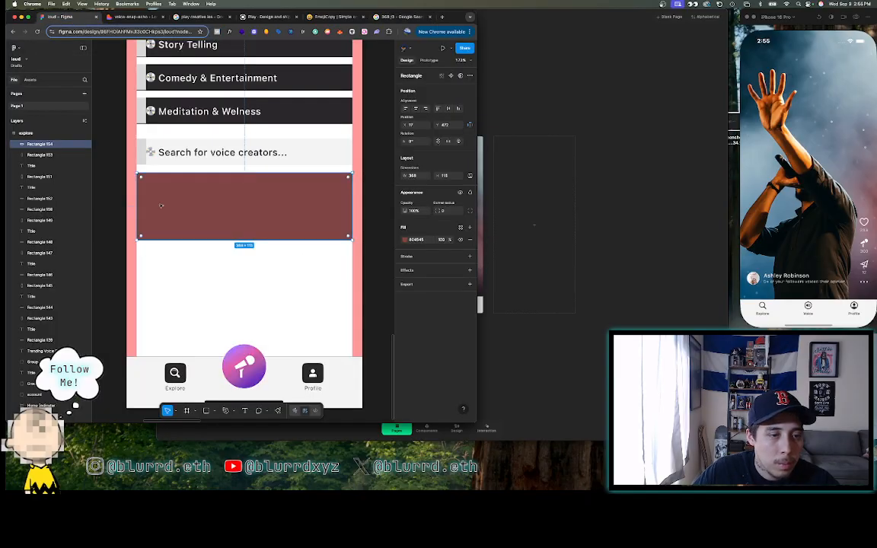
{"action": "left_click_drag", "start_coordinate": [350, 220], "coordinate": [228, 216]}
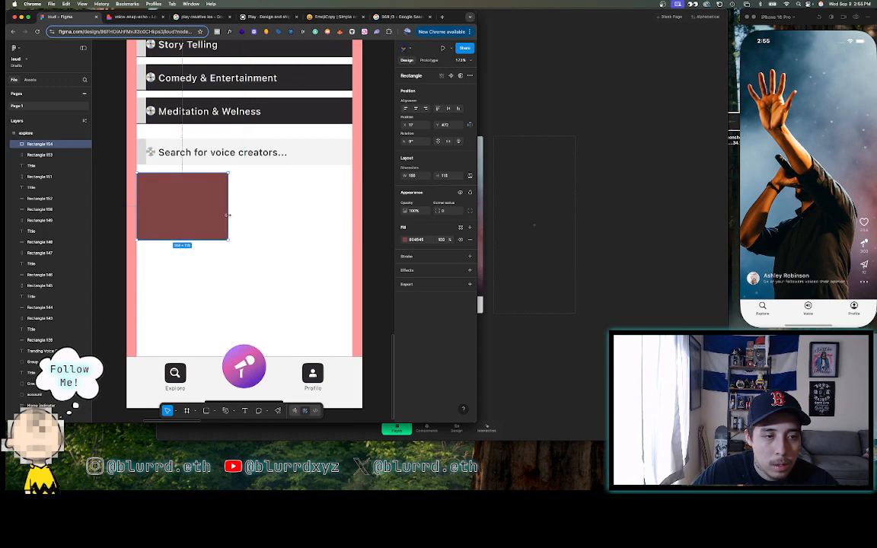
{"action": "left_click", "coordinate": [417, 175]}
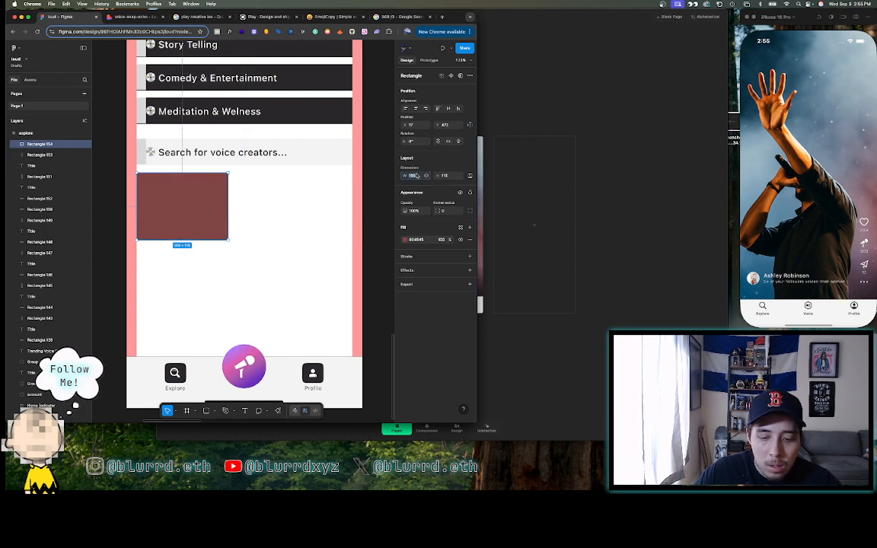
{"action": "type", "text": "118"}
{"action": "key", "text": "Return"}
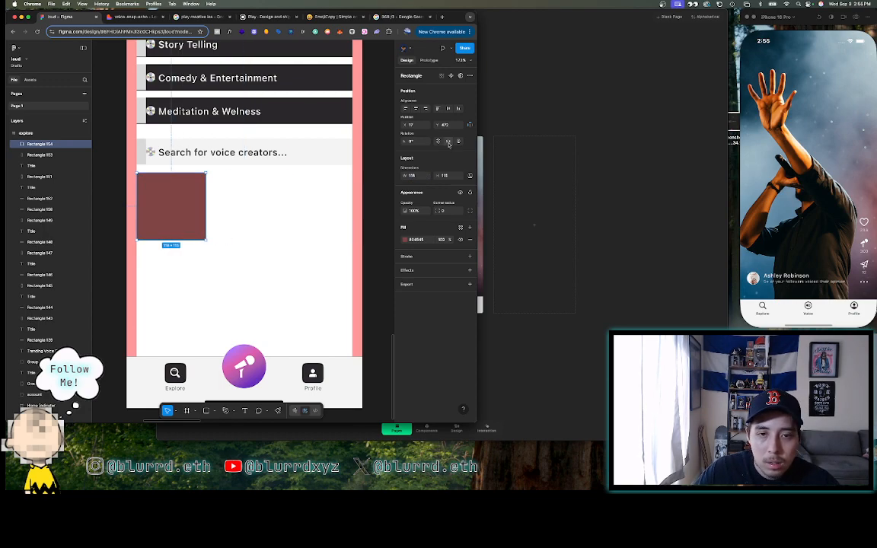
{"action": "left_click", "coordinate": [449, 176]}
{"action": "type", "text": "118"}
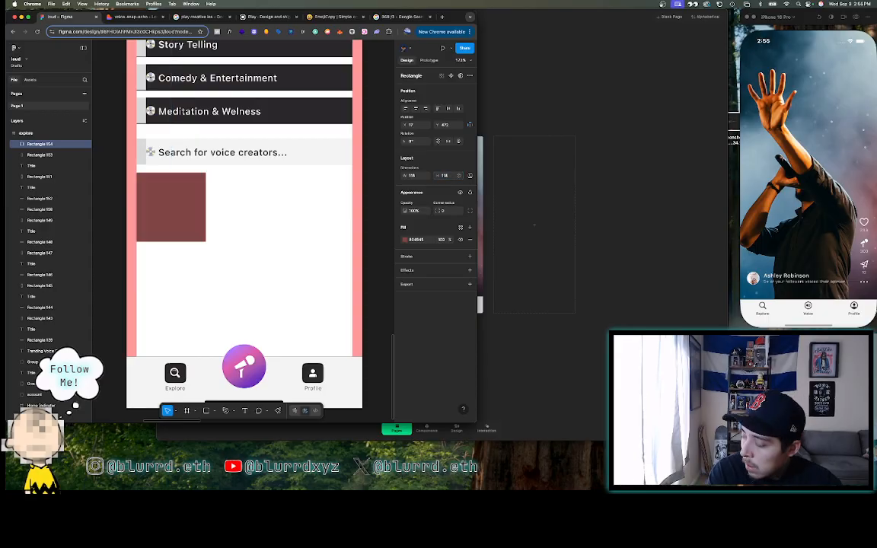
{"action": "key", "text": "Return"}
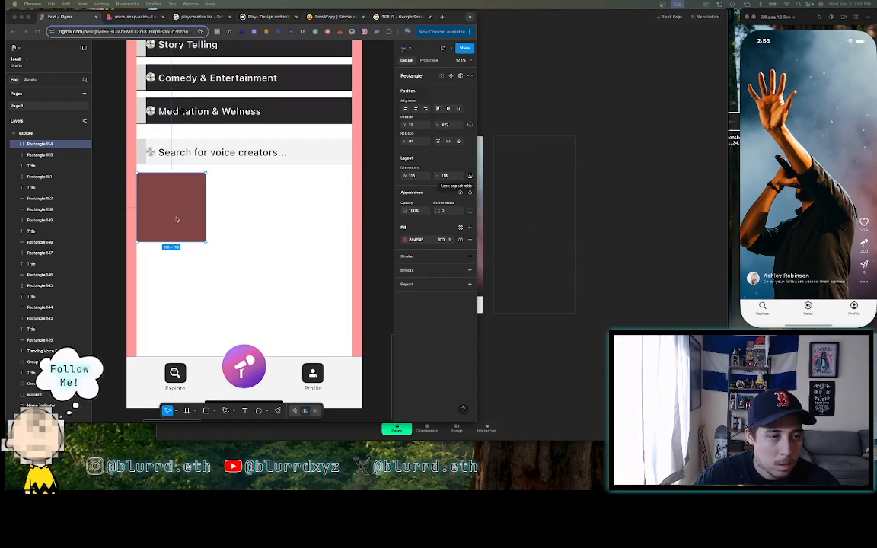
- Alt-drag a copy of the square beside it to build the row
{"action": "left_click_drag", "start_coordinate": [186, 204], "coordinate": [281, 217]}
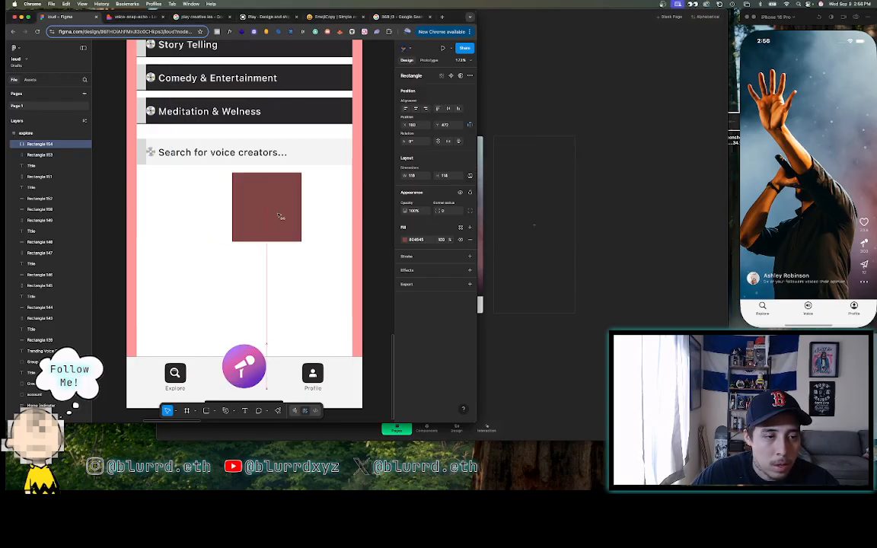
{"action": "key", "text": "super+z"}
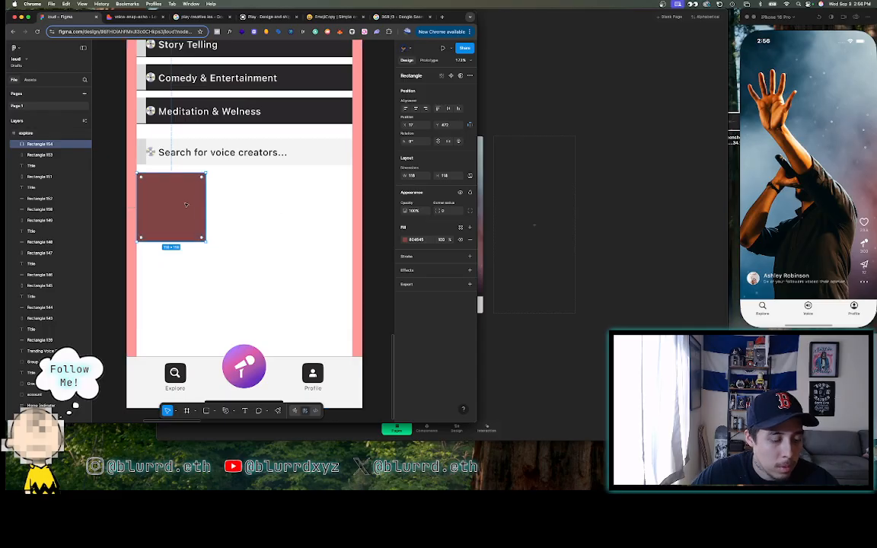
{"action": "left_click_drag", "start_coordinate": [186, 204], "coordinate": [251, 206]}
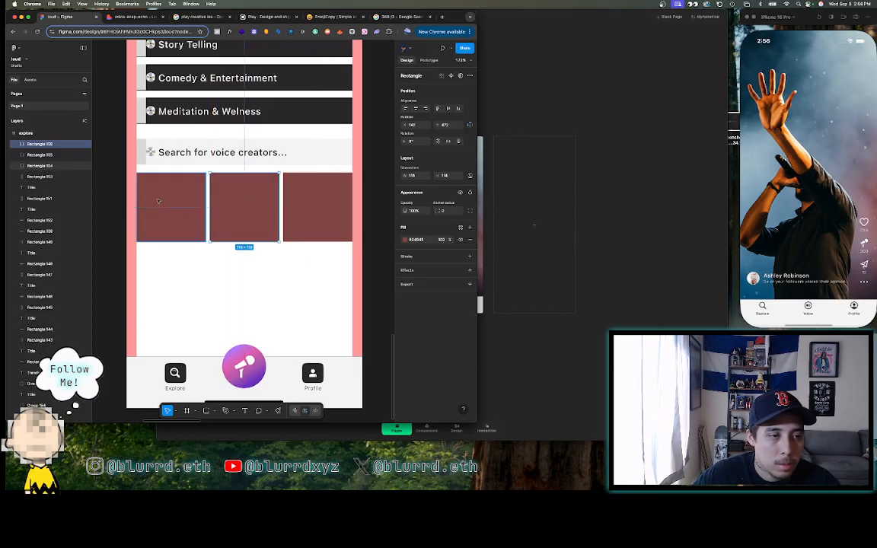
- Copy the row of three 118×118 squares down into a second row
{"action": "left_click", "coordinate": [109, 195]}
{"action": "scroll", "coordinate": [110, 195], "scroll_direction": "left", "scroll_amount": 2}
{"action": "scroll", "coordinate": [110, 195], "scroll_direction": "down", "scroll_amount": 1}
{"action": "left_click", "coordinate": [191, 194]}
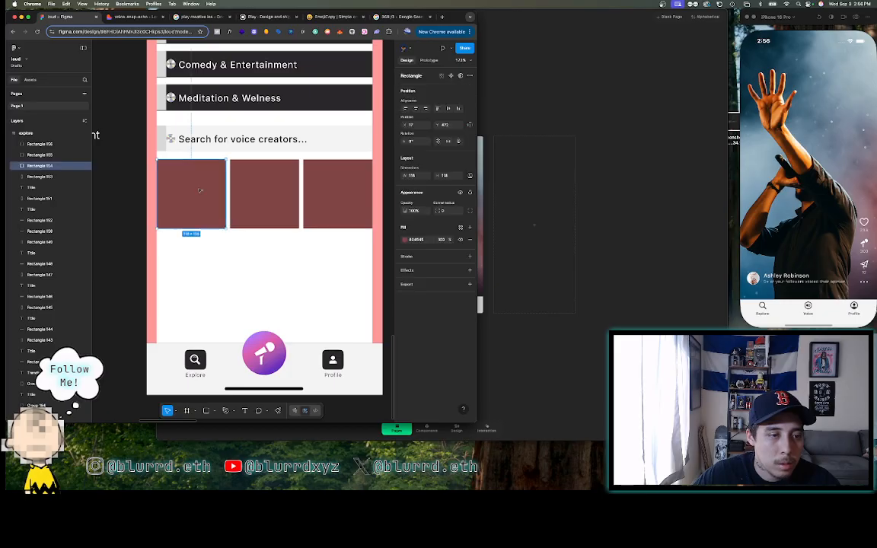
{"action": "left_click", "coordinate": [264, 194], "text": "shift"}
{"action": "left_click", "coordinate": [335, 196], "text": "shift"}
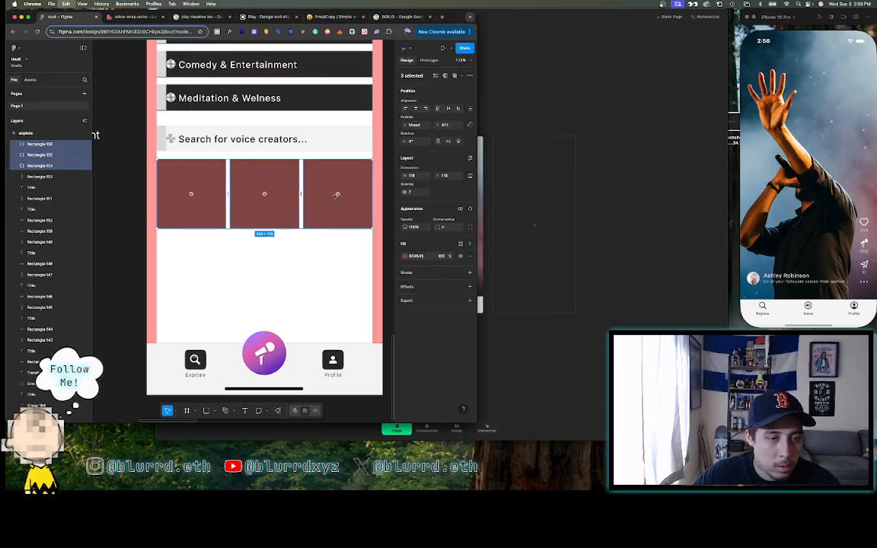
{"action": "left_click_drag", "start_coordinate": [320, 182], "coordinate": [305, 242]}
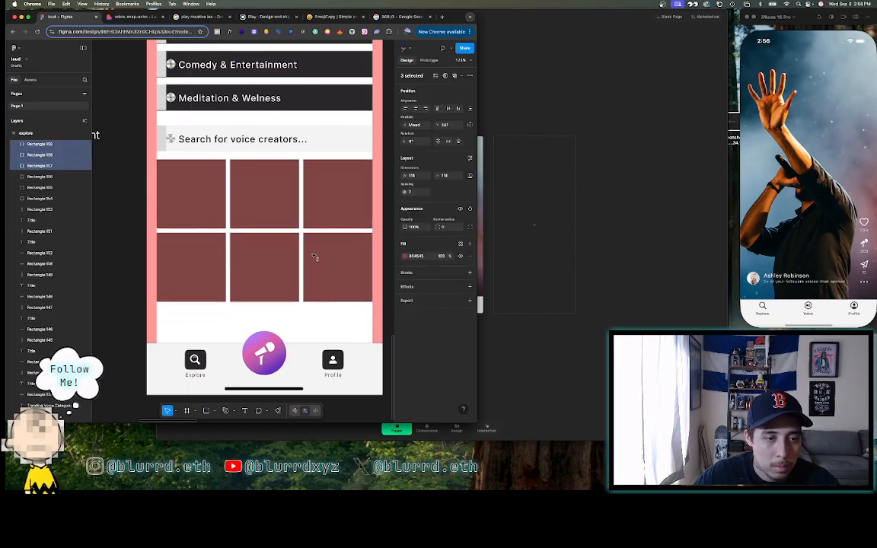
- Group the copied row, adjust the spacing between the two rows, then ungroup it
{"action": "scroll", "coordinate": [305, 243], "scroll_direction": "up", "scroll_amount": 5}
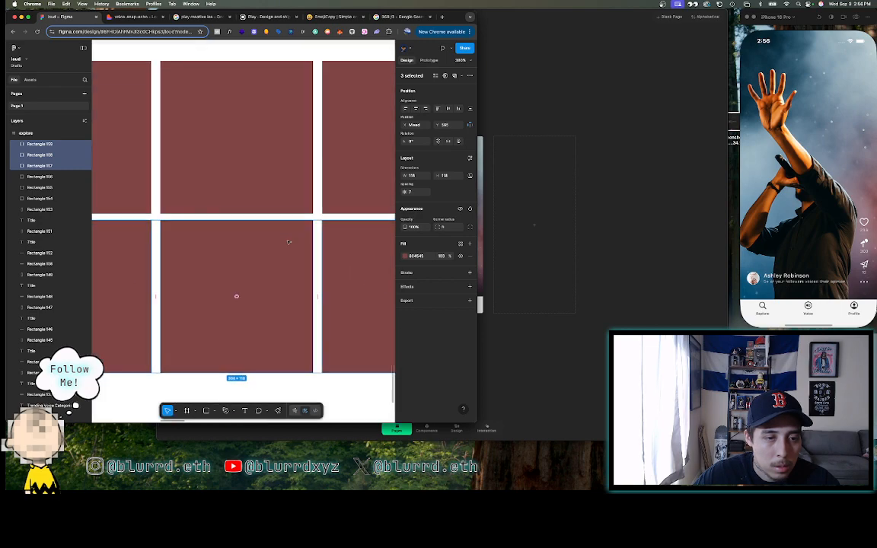
{"action": "right_click", "coordinate": [261, 228]}
{"action": "left_click", "coordinate": [289, 266]}
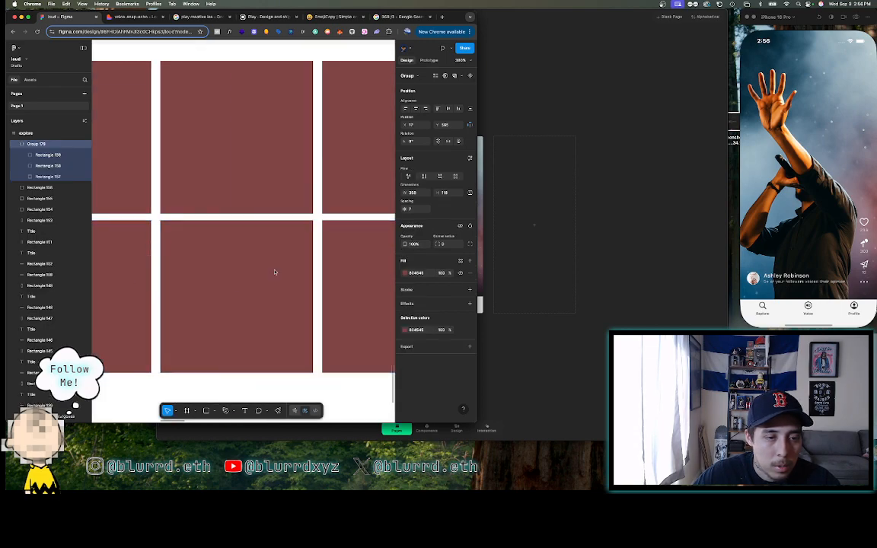
{"action": "left_click", "coordinate": [238, 222], "text": "shift"}
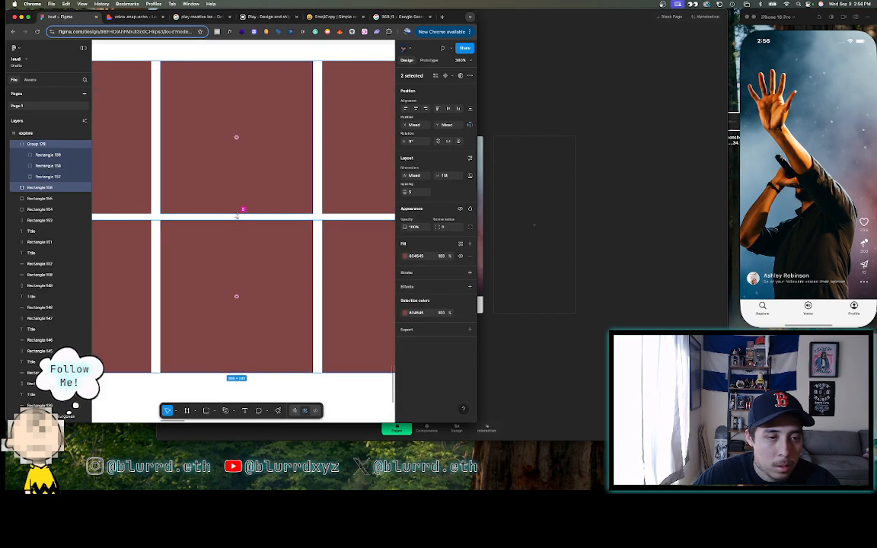
{"action": "left_click_drag", "start_coordinate": [255, 230], "coordinate": [259, 235]}
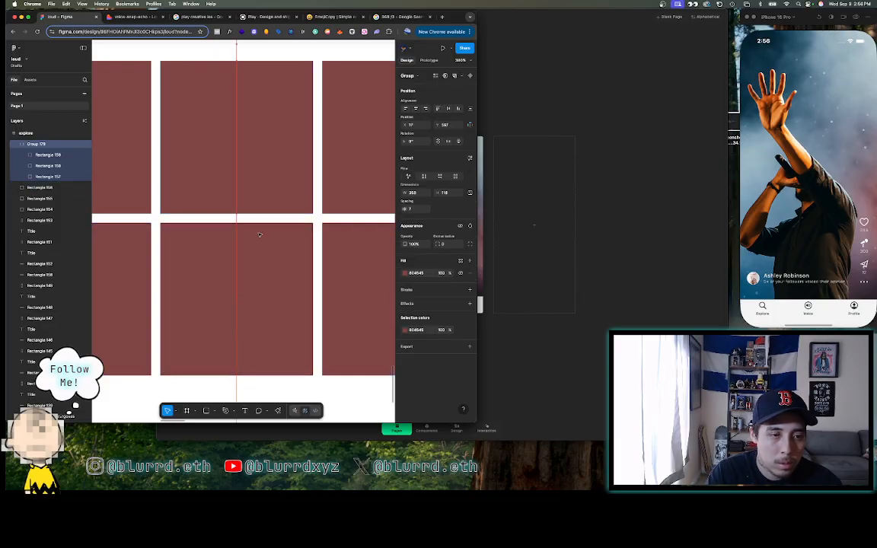
{"action": "scroll", "coordinate": [259, 235], "scroll_direction": "down", "scroll_amount": 10}
{"action": "right_click", "coordinate": [259, 237]}
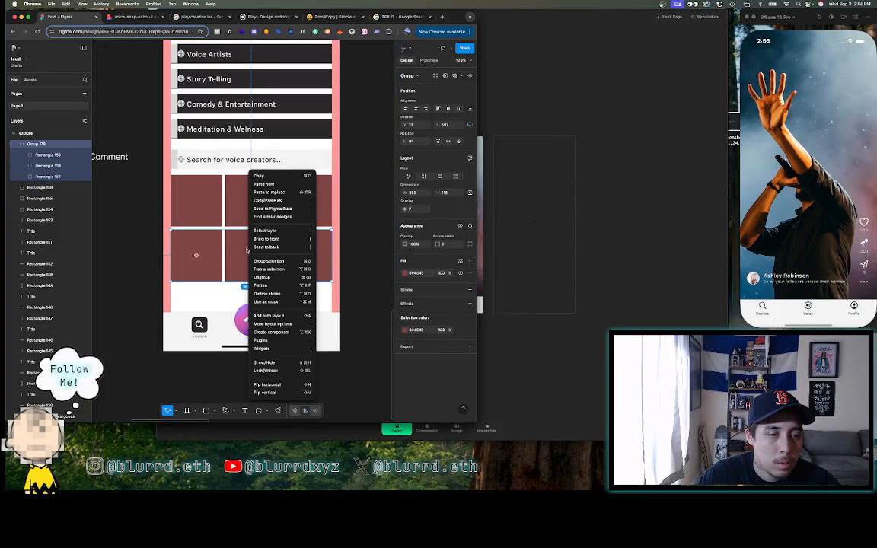
{"action": "left_click", "coordinate": [264, 277]}
{"action": "left_click", "coordinate": [139, 260]}
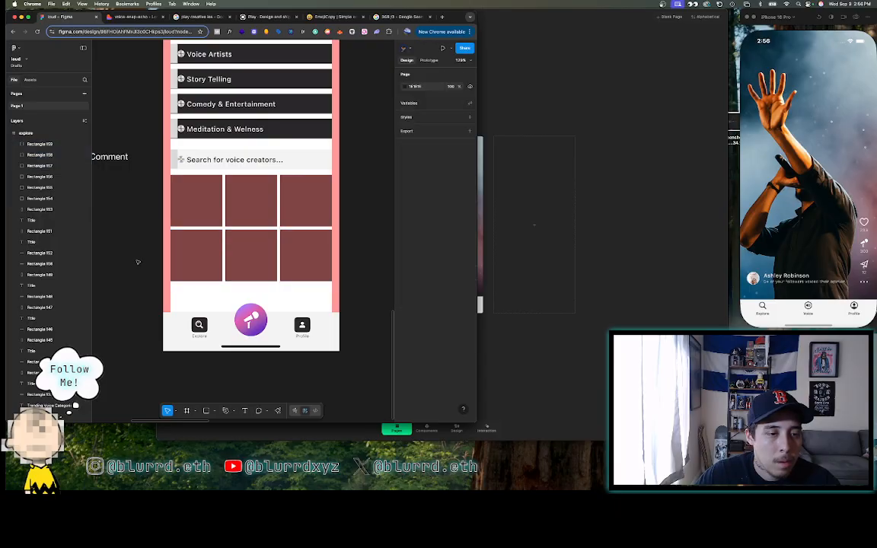
- Duplicate the bottom row into a third row and send it behind the navigation bar
{"action": "scroll", "coordinate": [152, 244], "scroll_direction": "down", "scroll_amount": 2}
{"action": "left_click_drag", "start_coordinate": [155, 238], "coordinate": [302, 204]}
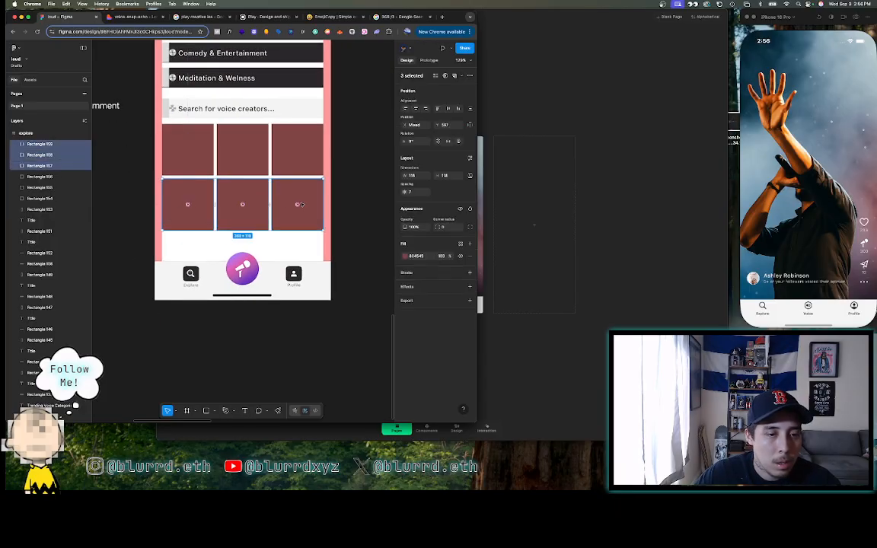
{"action": "key", "text": "ctrl+d"}
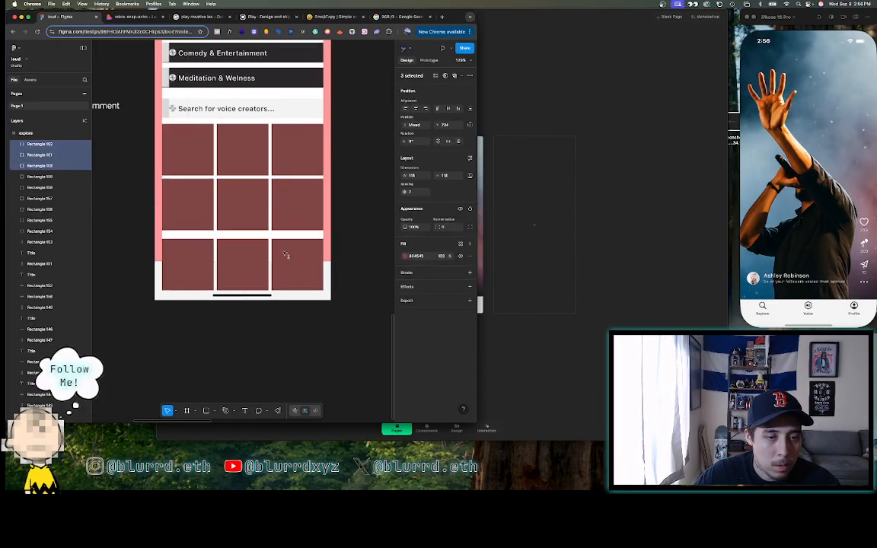
{"action": "left_click_drag", "start_coordinate": [282, 251], "coordinate": [282, 246]}
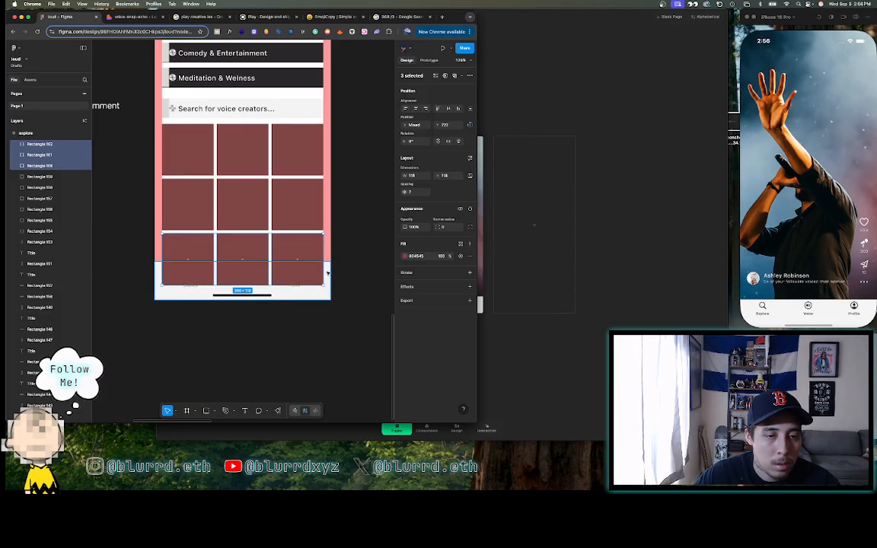
{"action": "right_click", "coordinate": [293, 195]}
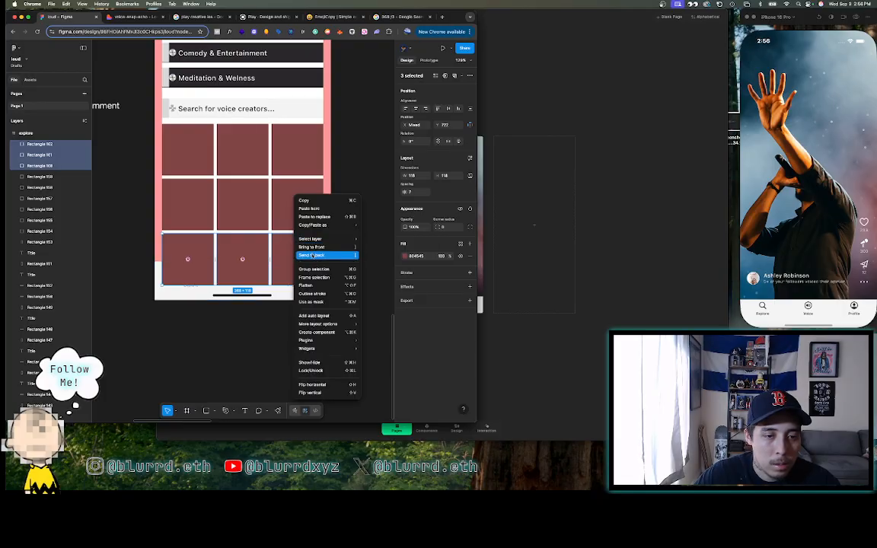
{"action": "left_click", "coordinate": [312, 253]}
{"action": "left_click", "coordinate": [128, 219]}
{"action": "scroll", "coordinate": [128, 221], "scroll_direction": "up", "scroll_amount": 5}
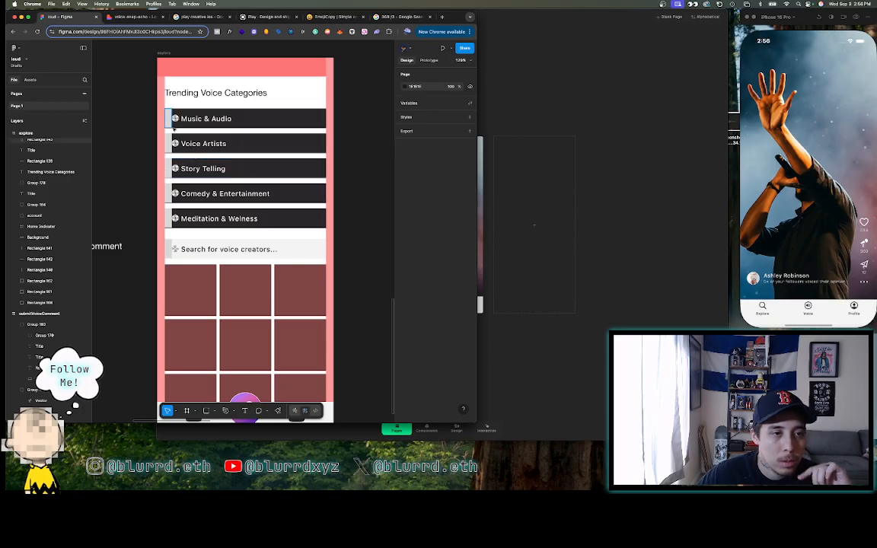
- Delete the salmon header bar and the leftover strips beside the category rows
{"action": "left_click", "coordinate": [167, 127]}
{"action": "key", "text": "Escape"}
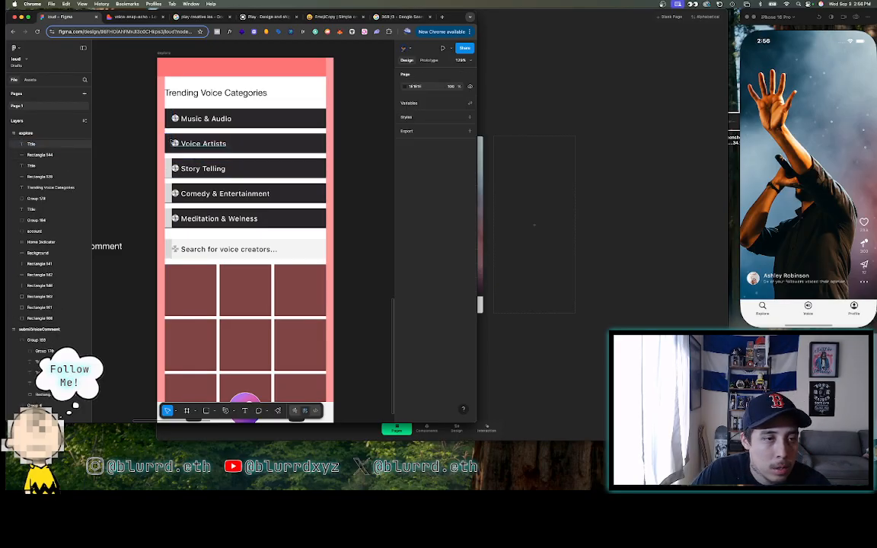
{"action": "left_click", "coordinate": [167, 193]}
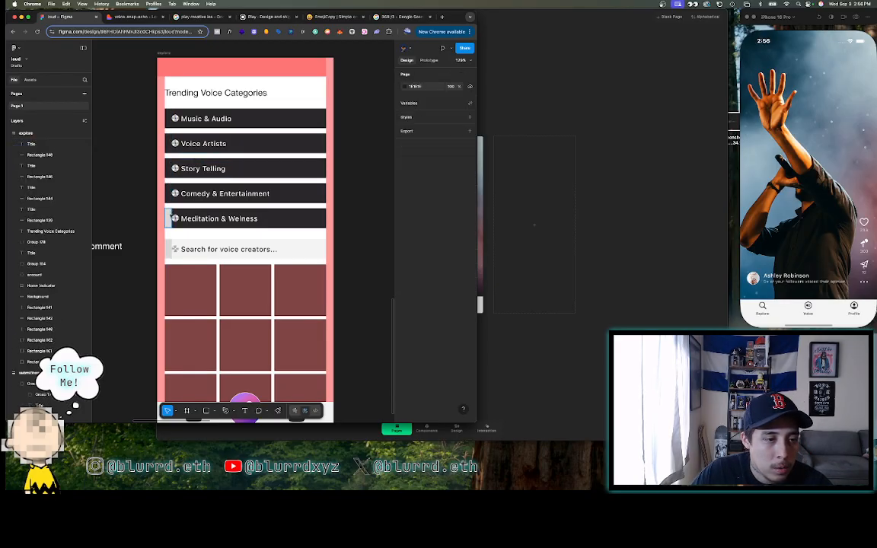
{"action": "left_click", "coordinate": [167, 249]}
{"action": "key", "text": "Escape"}
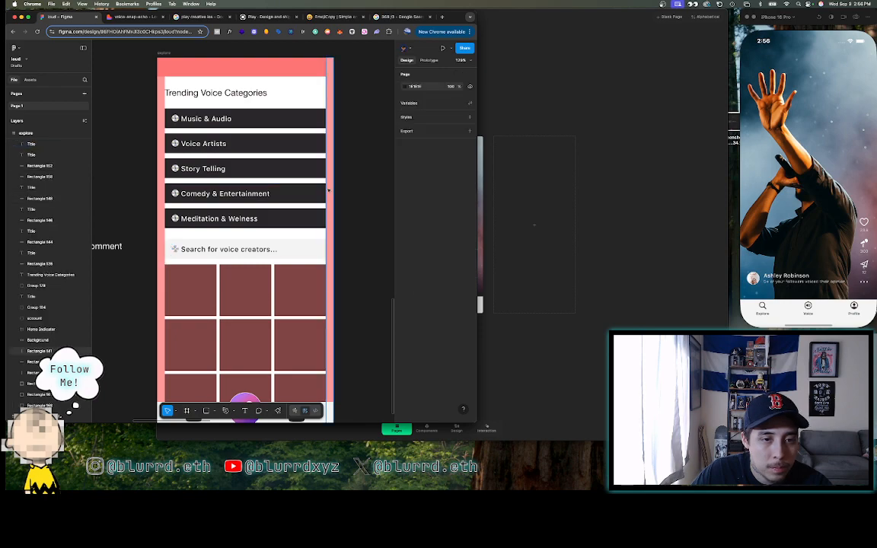
{"action": "left_click", "coordinate": [160, 166]}
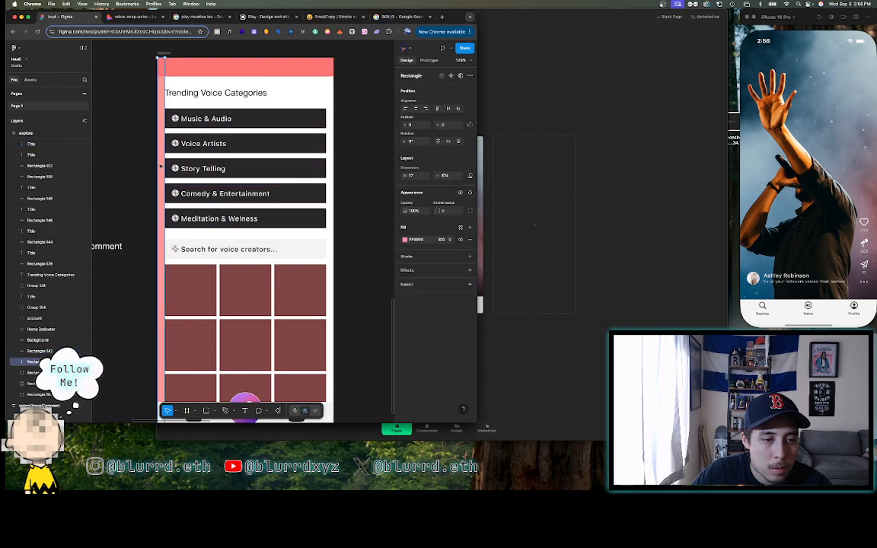
{"action": "left_click", "coordinate": [203, 70]}
{"action": "key", "text": "Delete"}
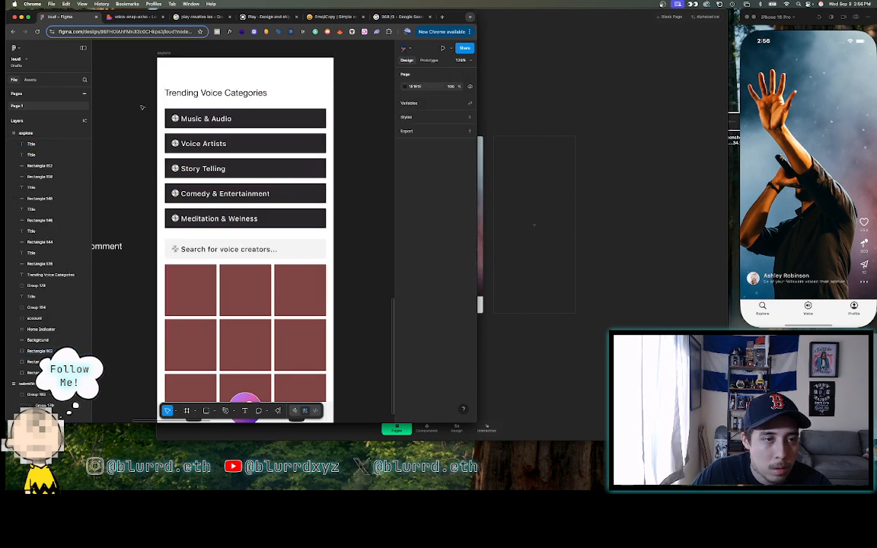
{"action": "scroll", "coordinate": [142, 108], "scroll_direction": "down", "scroll_amount": 5}
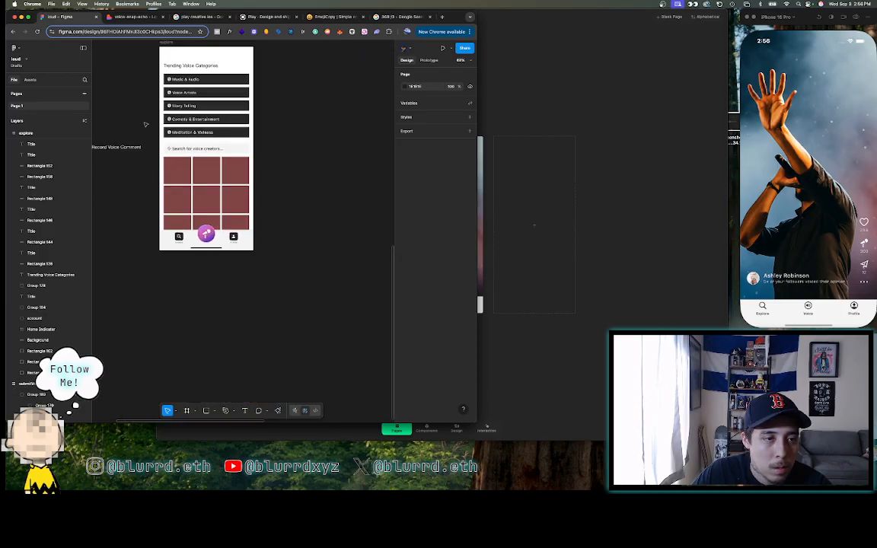
{"action": "scroll", "coordinate": [146, 124], "scroll_direction": "up", "scroll_amount": 5}
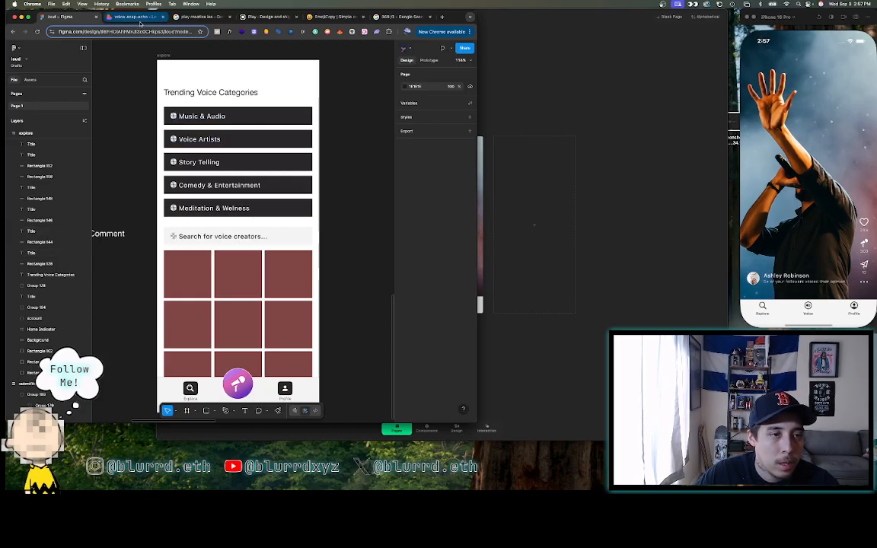
- Copy the microphone emoji from EmojiCopy's MUSIC results and return to Figma
{"action": "left_click", "coordinate": [323, 16]}
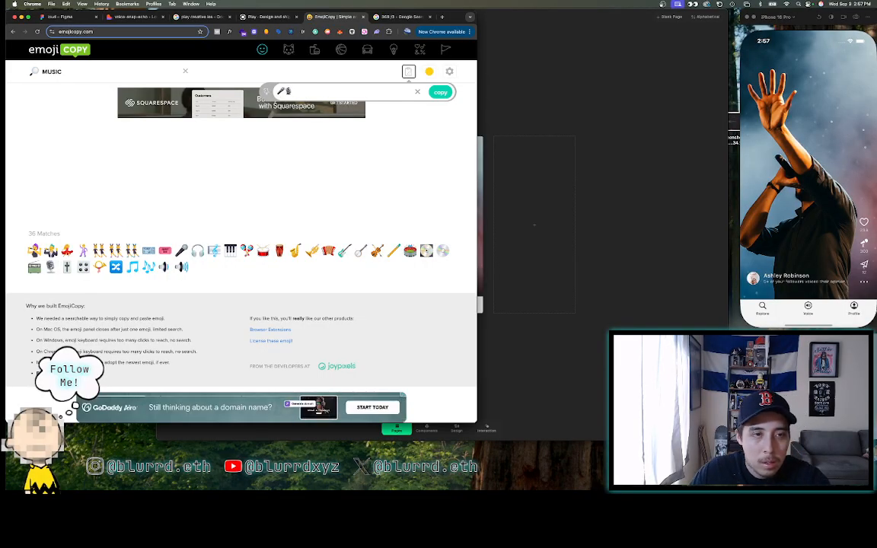
{"action": "left_click", "coordinate": [438, 93]}
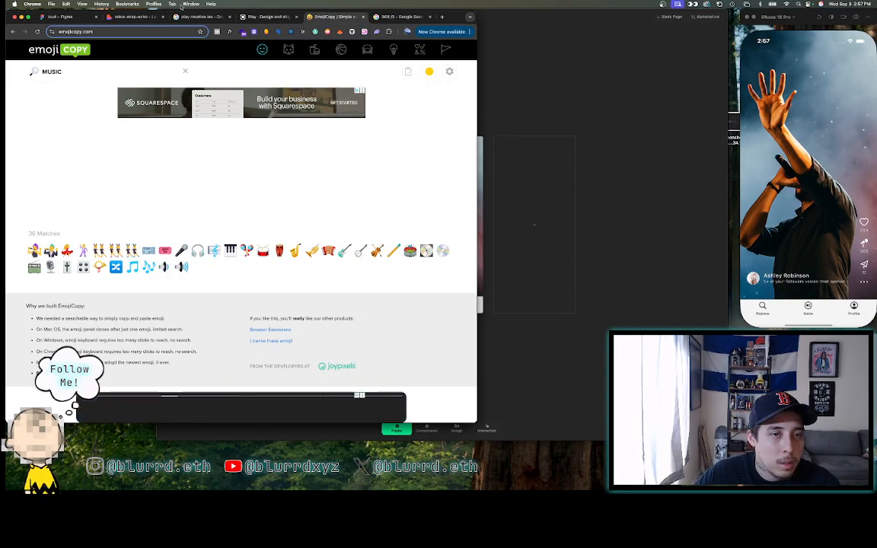
{"action": "left_click", "coordinate": [50, 267]}
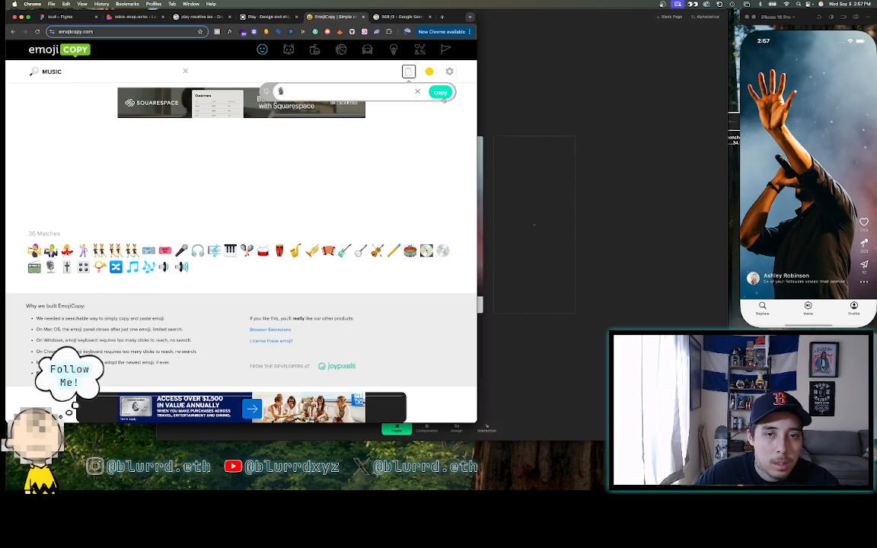
{"action": "left_click", "coordinate": [440, 92]}
{"action": "left_click", "coordinate": [65, 16]}
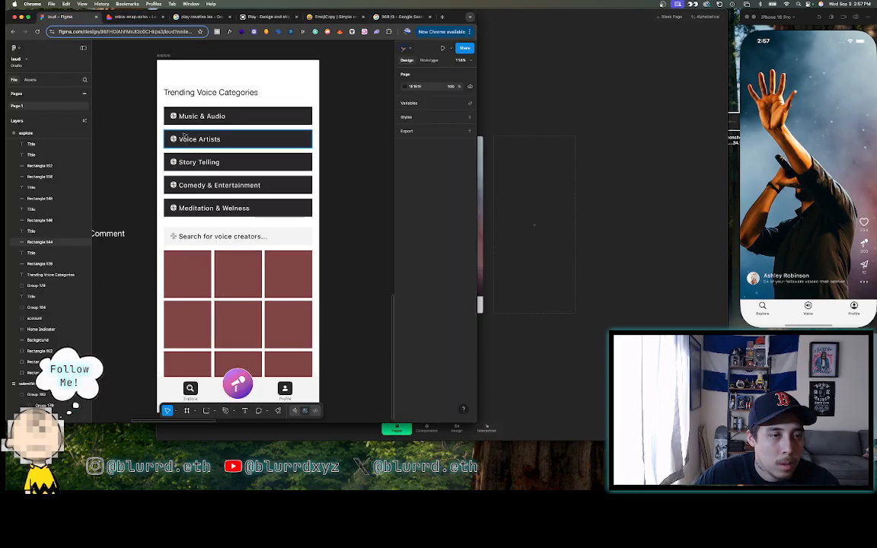
- Paste the microphone emoji at the start of the Voice Artists label, then return to EmojiCopy
{"action": "double_click", "coordinate": [174, 140]}
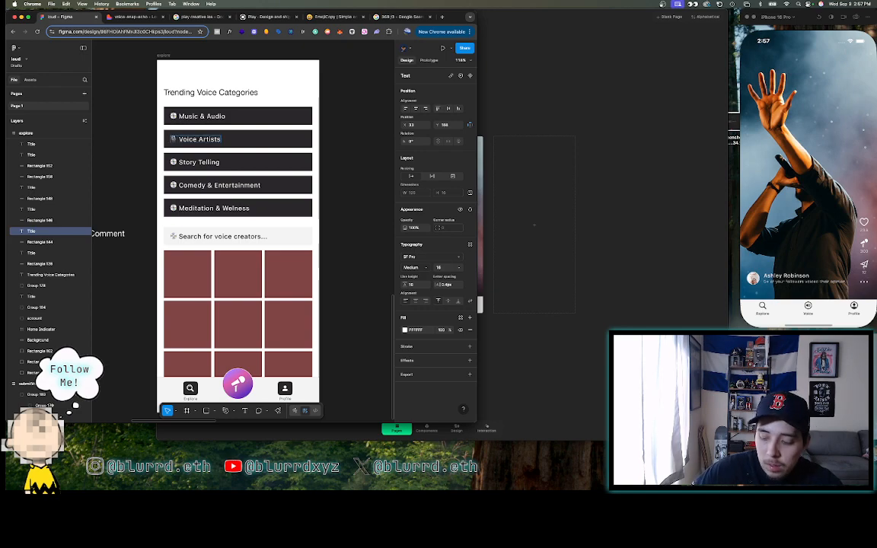
{"action": "left_click", "coordinate": [102, 134]}
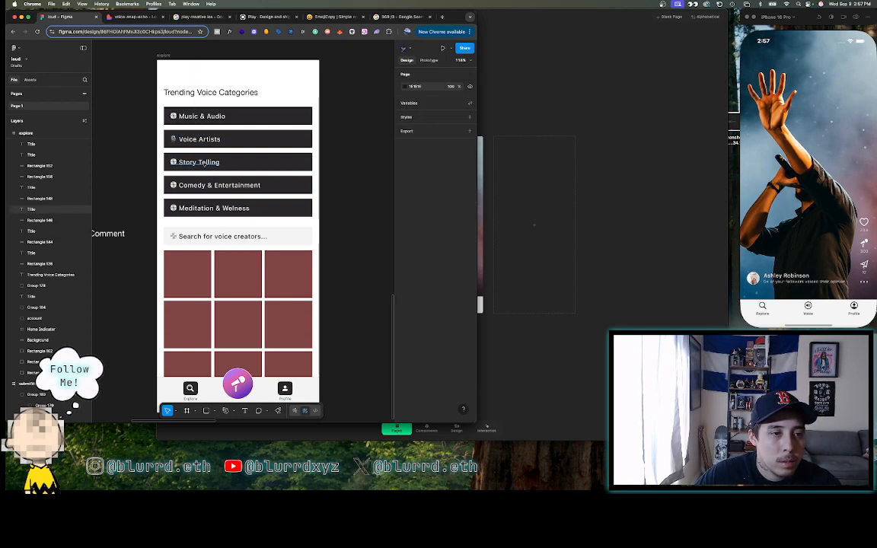
{"action": "left_click", "coordinate": [202, 163]}
{"action": "left_click", "coordinate": [334, 16]}
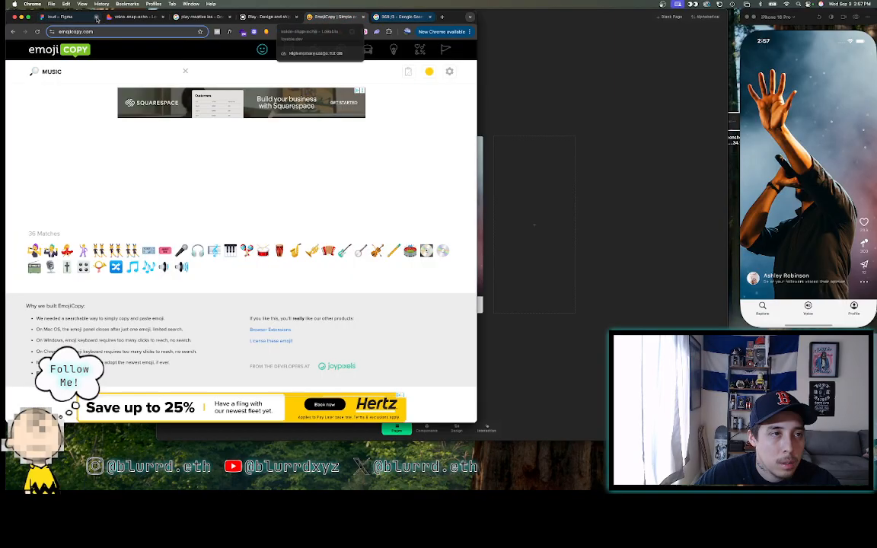
- Search EmojiCopy for BOOK, copy a book emoji, and return to Figma
{"action": "left_click", "coordinate": [130, 17]}
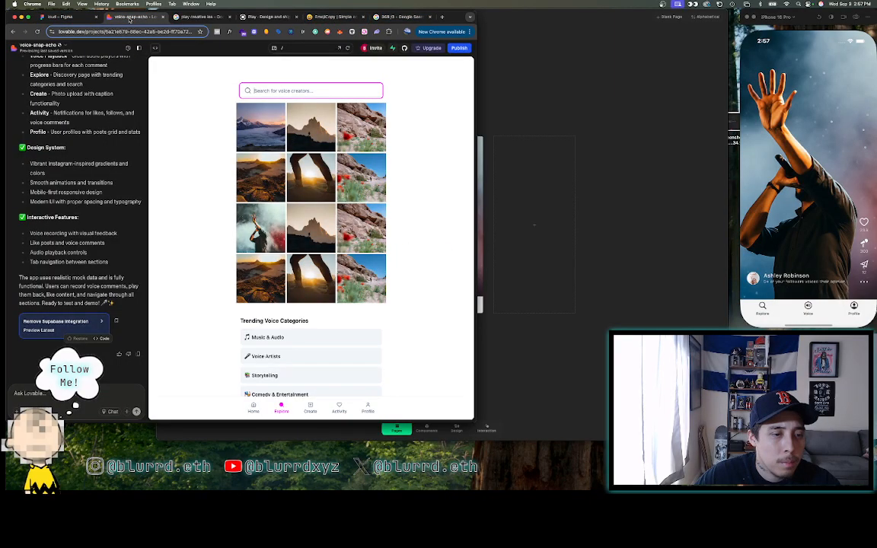
{"action": "left_click", "coordinate": [67, 16]}
{"action": "left_click", "coordinate": [332, 17]}
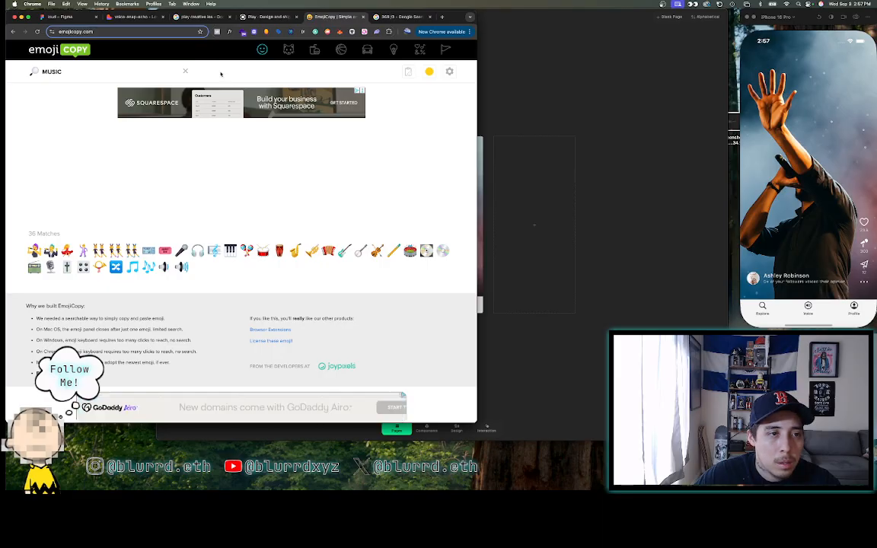
{"action": "double_click", "coordinate": [133, 72]}
{"action": "type", "text": "e"}
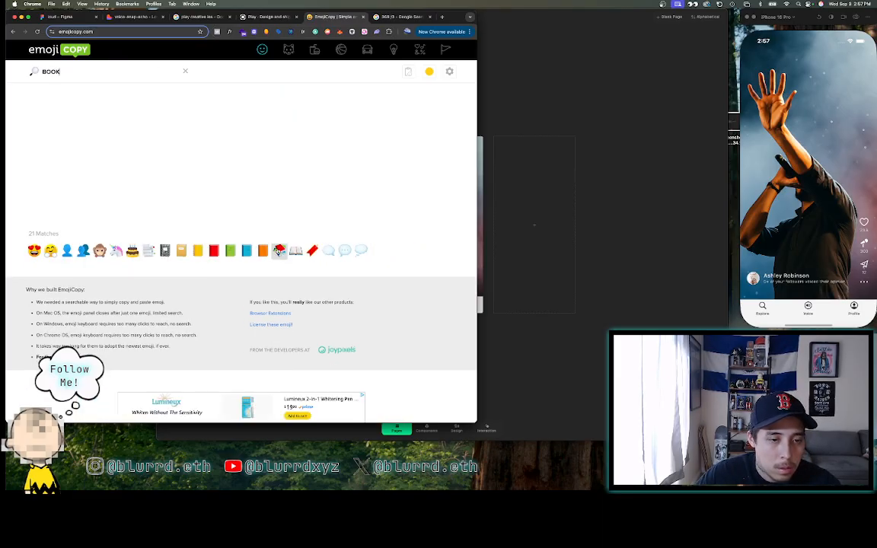
{"action": "left_click", "coordinate": [280, 251]}
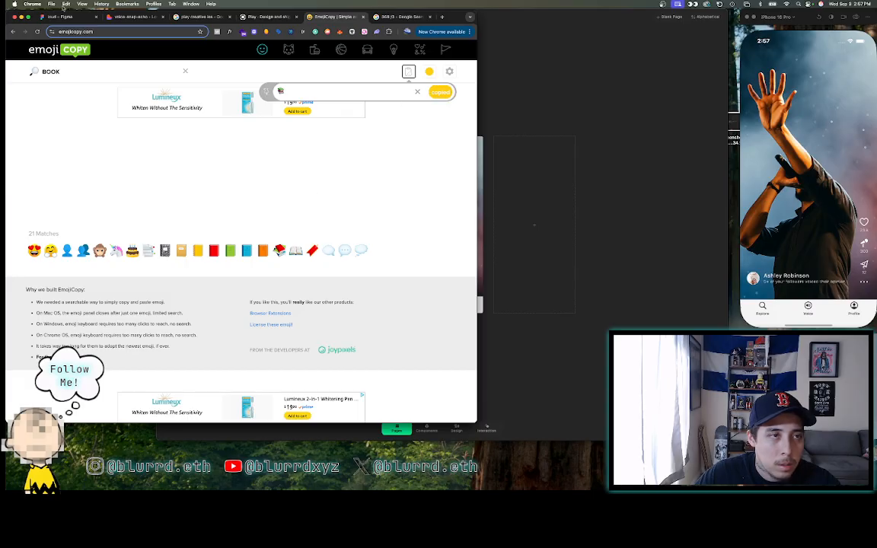
{"action": "left_click", "coordinate": [121, 18]}
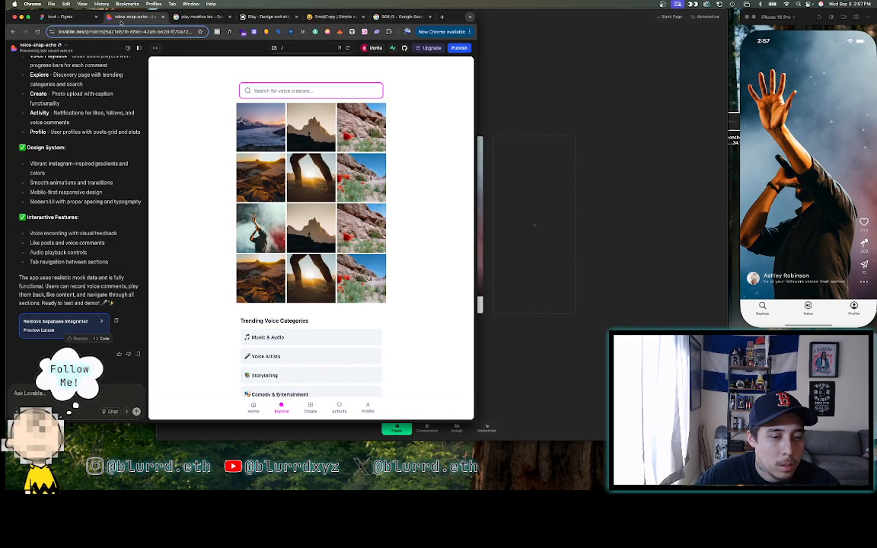
{"action": "left_click", "coordinate": [61, 16]}
- Replace the old icon before Story Telling with the book emoji, then return to EmojiCopy
{"action": "left_click", "coordinate": [177, 162]}
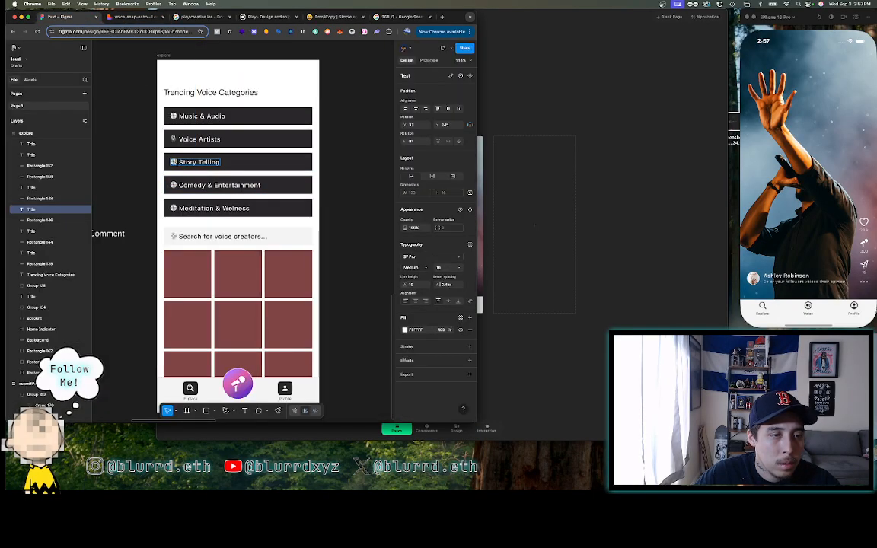
{"action": "key", "text": "BackSpace"}
{"action": "key", "text": "super+v"}
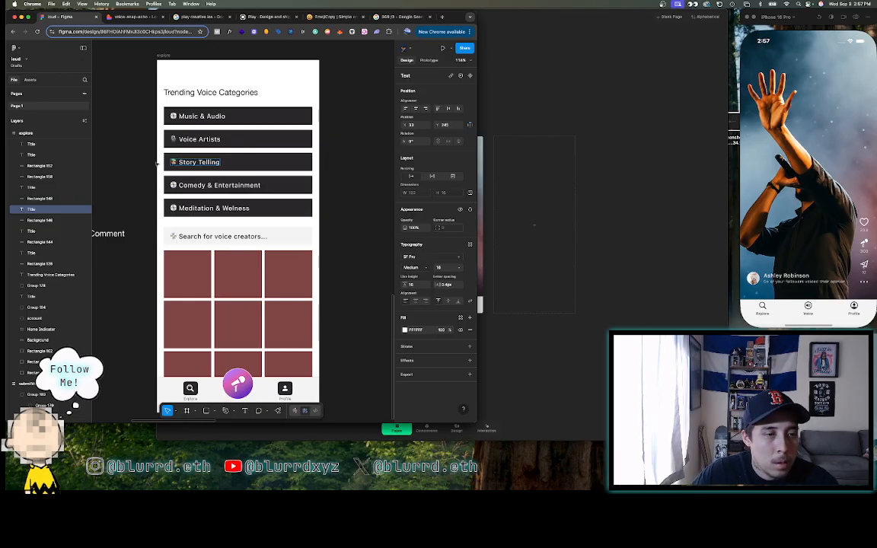
{"action": "key", "text": "Escape"}
{"action": "key", "text": "Escape"}
{"action": "scroll", "coordinate": [207, 149], "scroll_direction": "down", "scroll_amount": 2}
{"action": "double_click", "coordinate": [207, 150]}
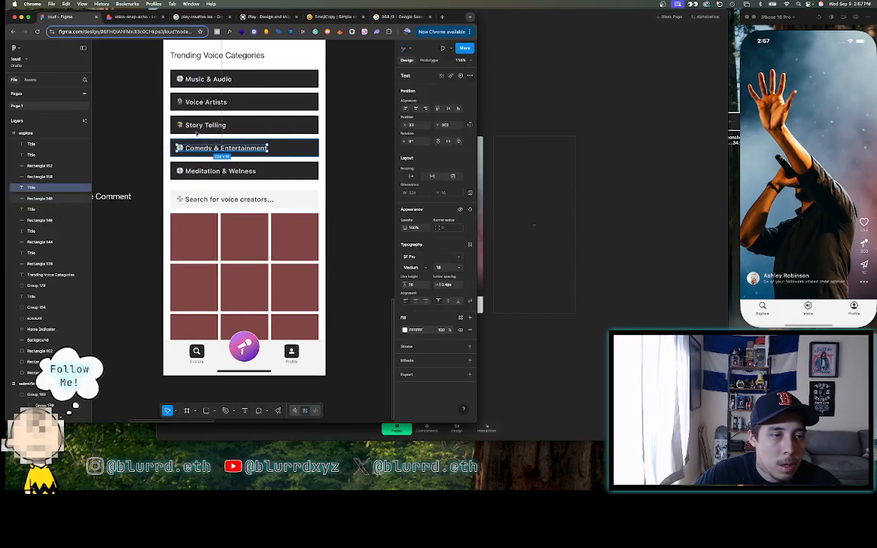
{"action": "left_click", "coordinate": [340, 18]}
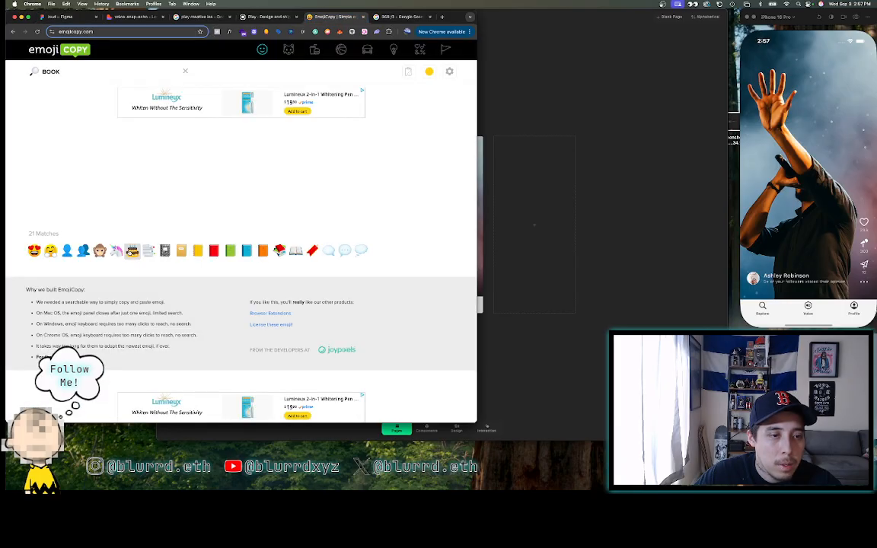
- Clear the EmojiCopy search box so all emoji are listed
{"action": "key", "text": "super+a"}
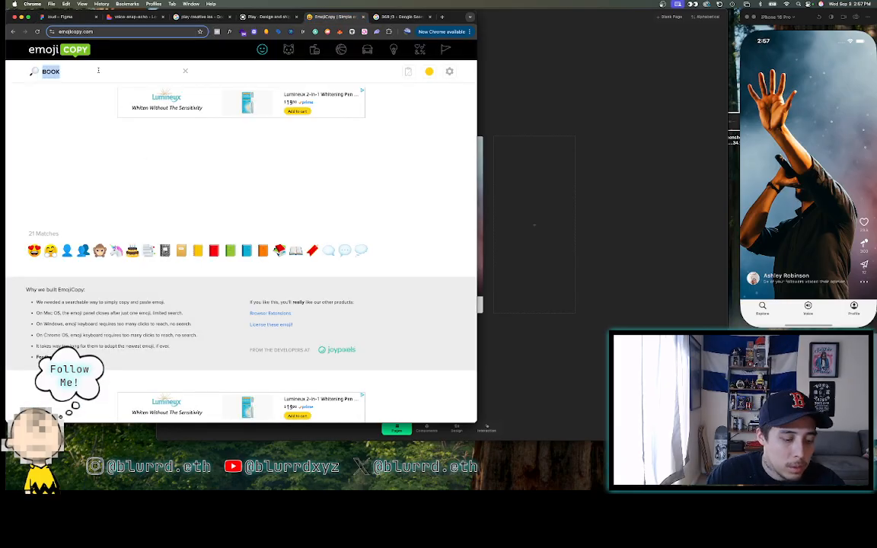
{"action": "type", "text": "com"}
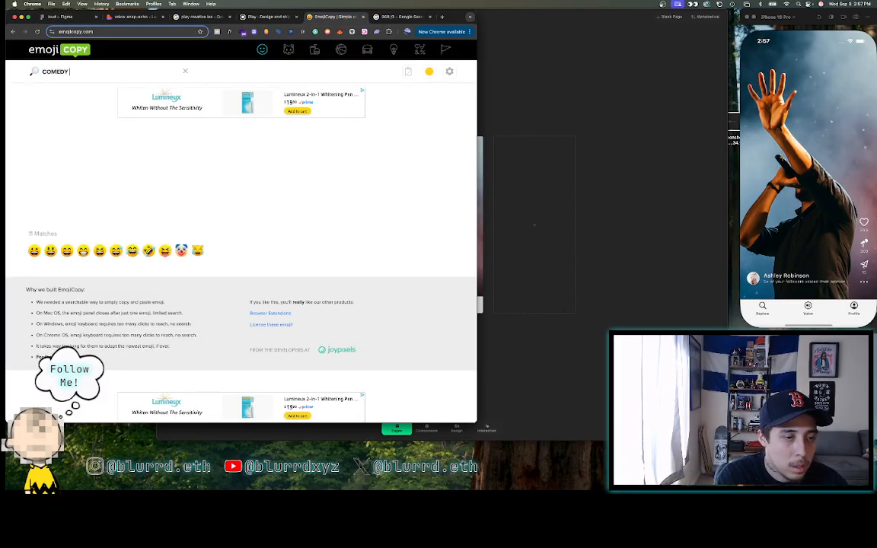
{"action": "key", "text": "BackSpace"}
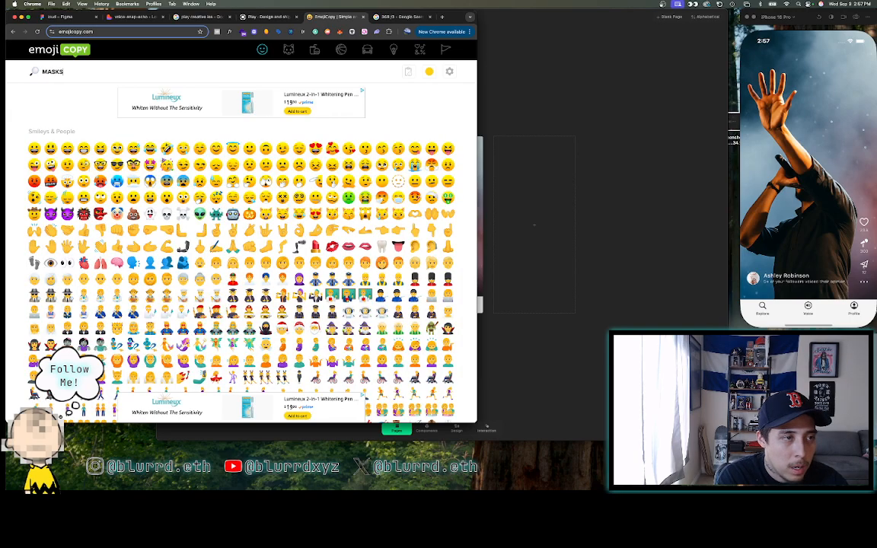
{"action": "key", "text": "BackSpace"}
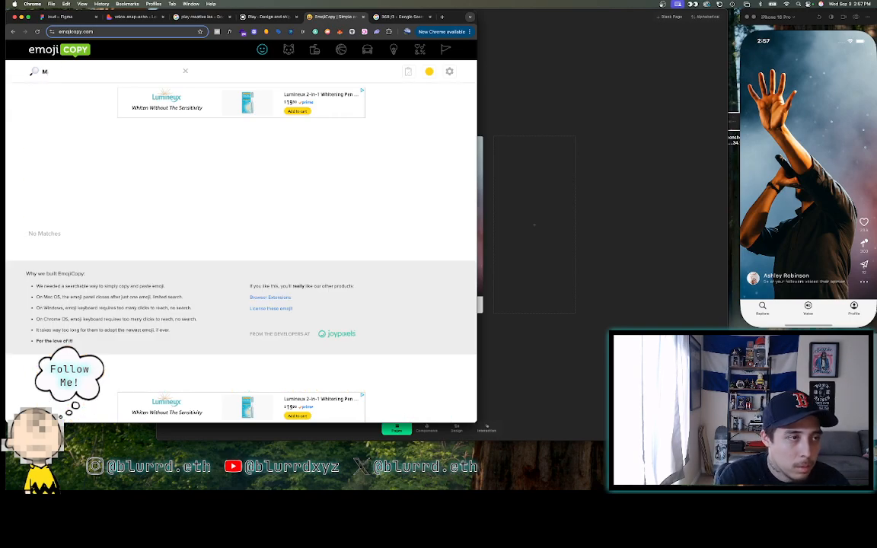
{"action": "key", "text": "BackSpace"}
- Copy the theatre masks emoji from the Activity section and return to Figma
{"action": "scroll", "coordinate": [241, 228], "scroll_direction": "down", "scroll_amount": 2}
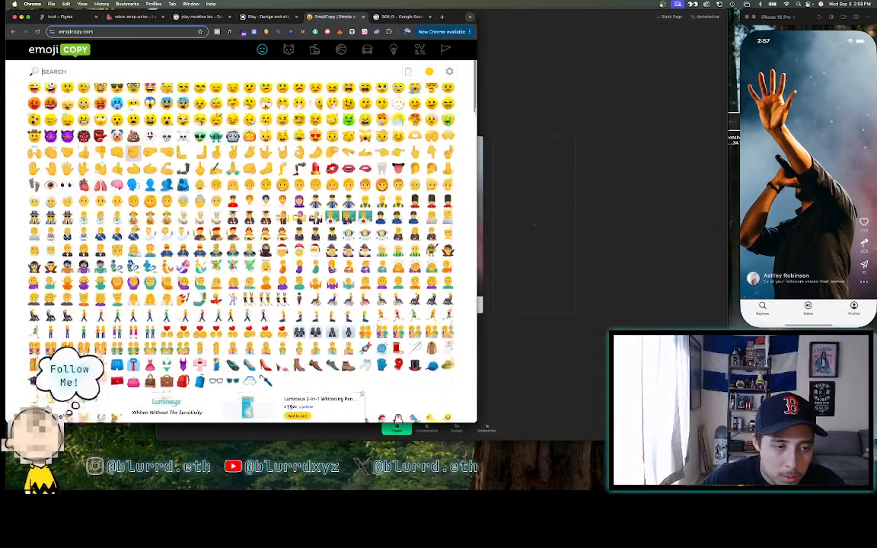
{"action": "scroll", "coordinate": [241, 228], "scroll_direction": "down", "scroll_amount": 5}
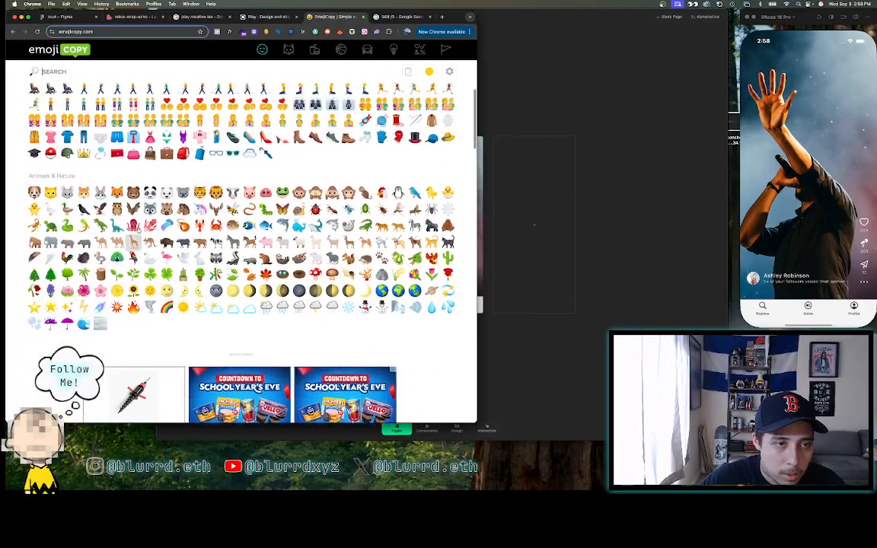
{"action": "scroll", "coordinate": [133, 242], "scroll_direction": "up", "scroll_amount": 3}
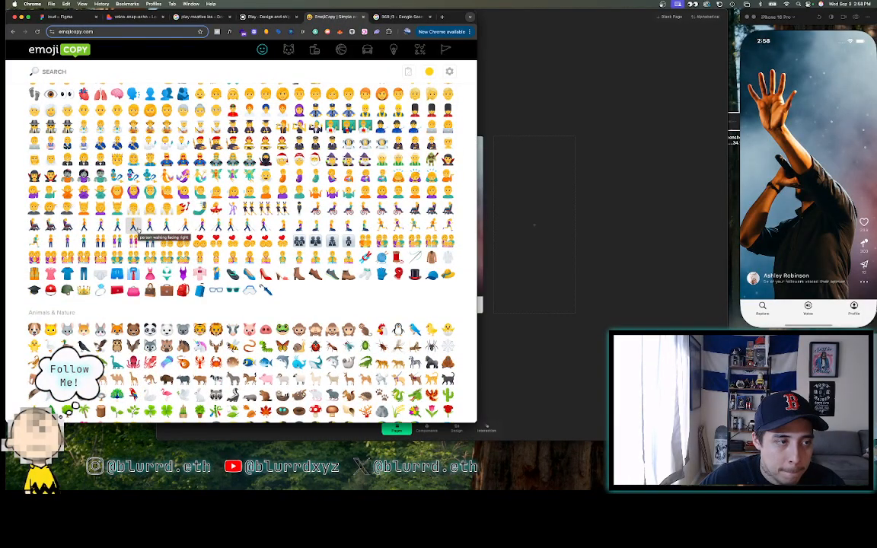
{"action": "scroll", "coordinate": [136, 226], "scroll_direction": "down", "scroll_amount": 3}
{"action": "scroll", "coordinate": [138, 229], "scroll_direction": "down", "scroll_amount": 10}
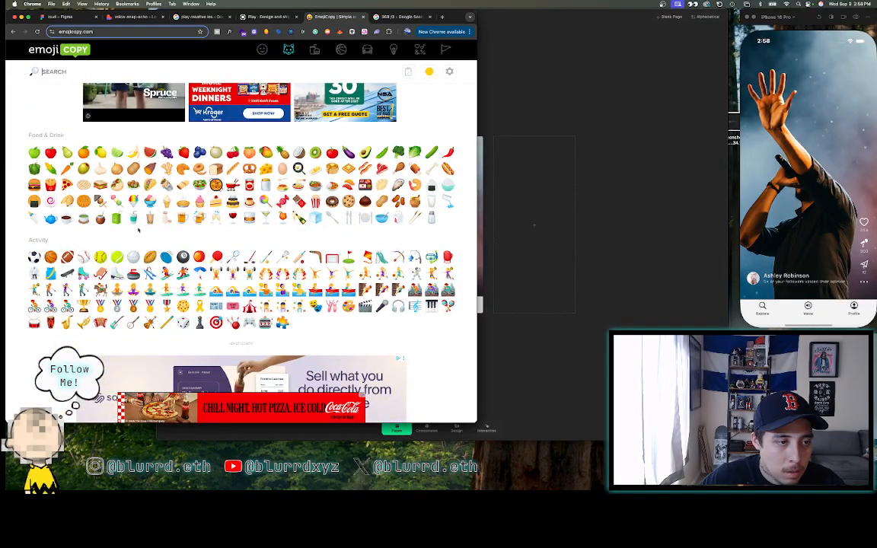
{"action": "scroll", "coordinate": [137, 231], "scroll_direction": "down", "scroll_amount": 5}
{"action": "scroll", "coordinate": [138, 230], "scroll_direction": "down", "scroll_amount": 3}
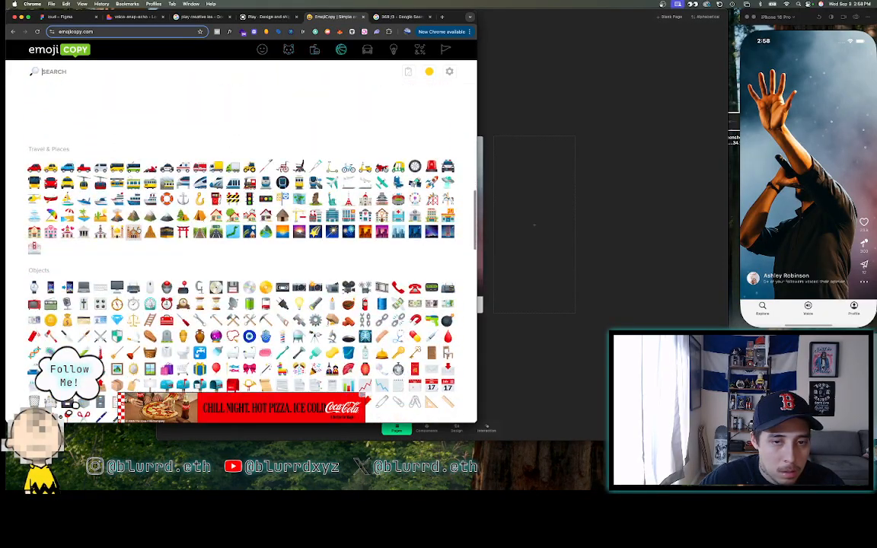
{"action": "scroll", "coordinate": [134, 231], "scroll_direction": "down", "scroll_amount": 5}
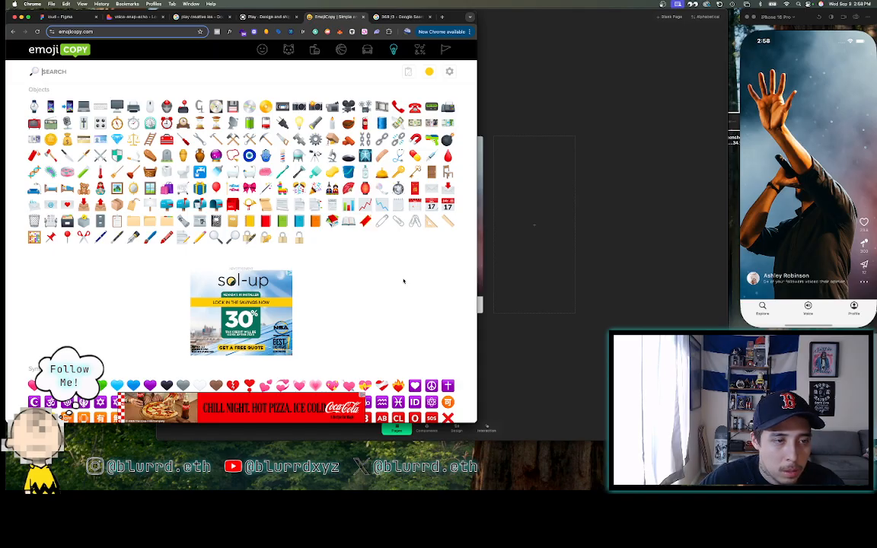
{"action": "scroll", "coordinate": [404, 281], "scroll_direction": "down", "scroll_amount": 2}
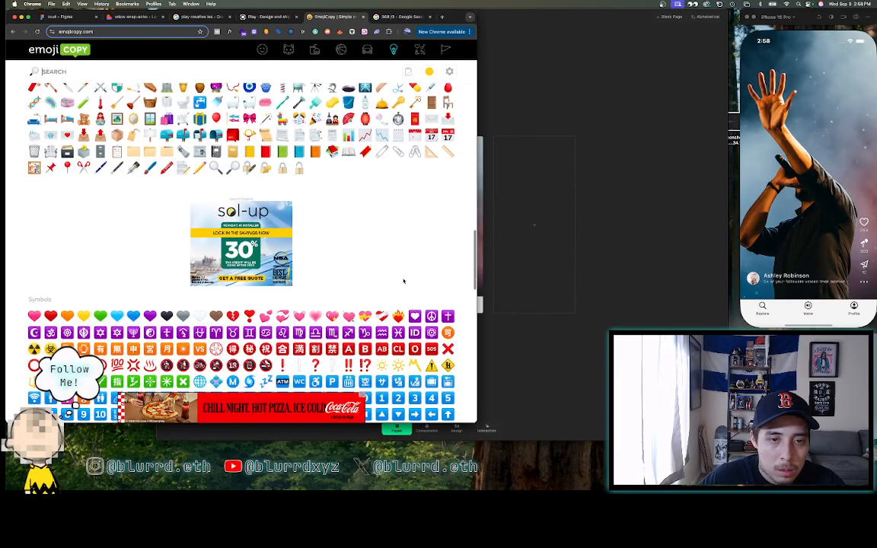
{"action": "scroll", "coordinate": [404, 281], "scroll_direction": "down", "scroll_amount": 7}
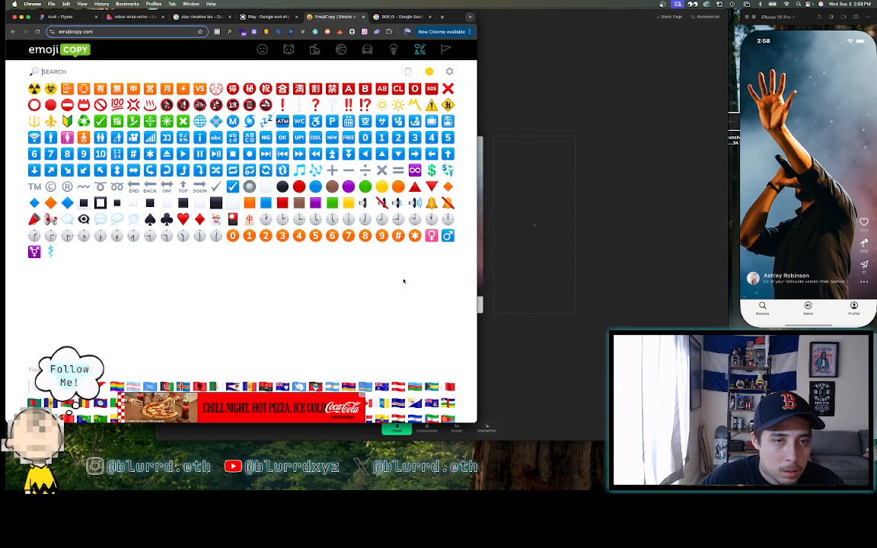
{"action": "scroll", "coordinate": [404, 281], "scroll_direction": "up", "scroll_amount": 2}
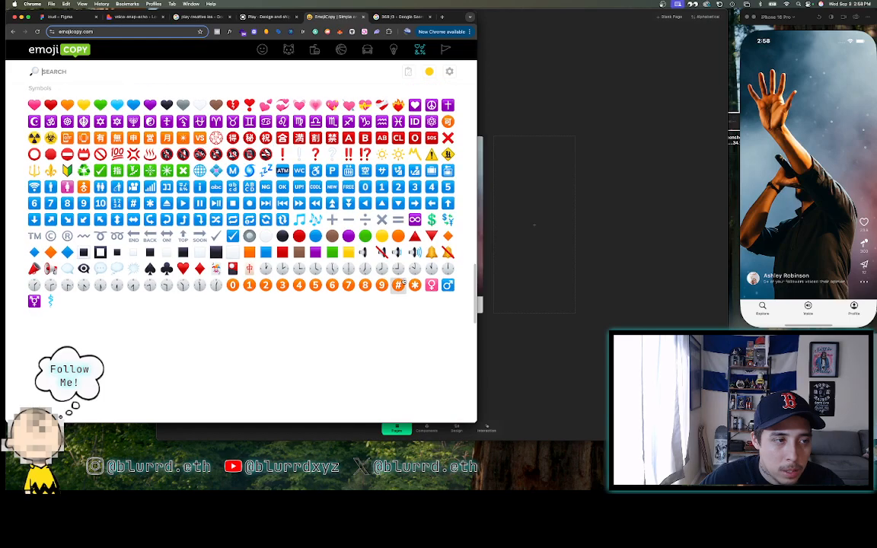
{"action": "scroll", "coordinate": [403, 282], "scroll_direction": "down", "scroll_amount": 15}
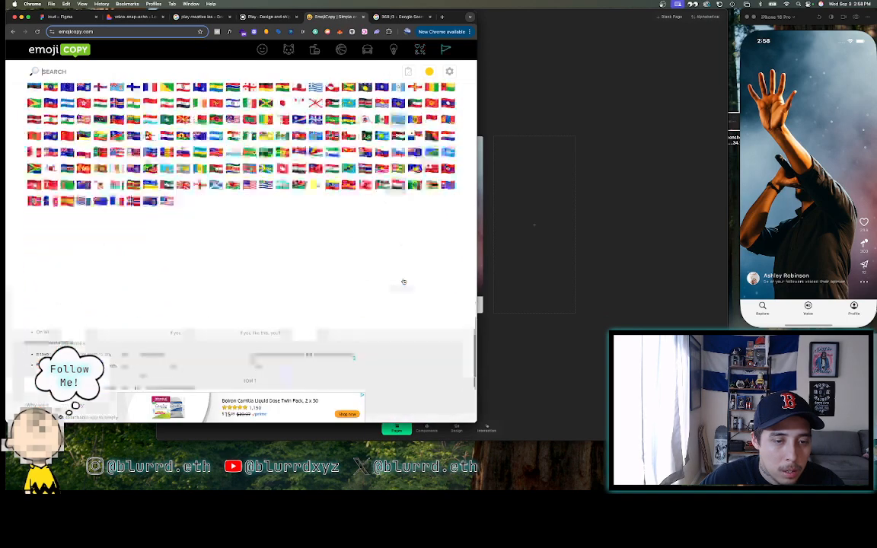
{"action": "scroll", "coordinate": [404, 282], "scroll_direction": "up", "scroll_amount": 15}
{"action": "scroll", "coordinate": [403, 281], "scroll_direction": "up", "scroll_amount": 10}
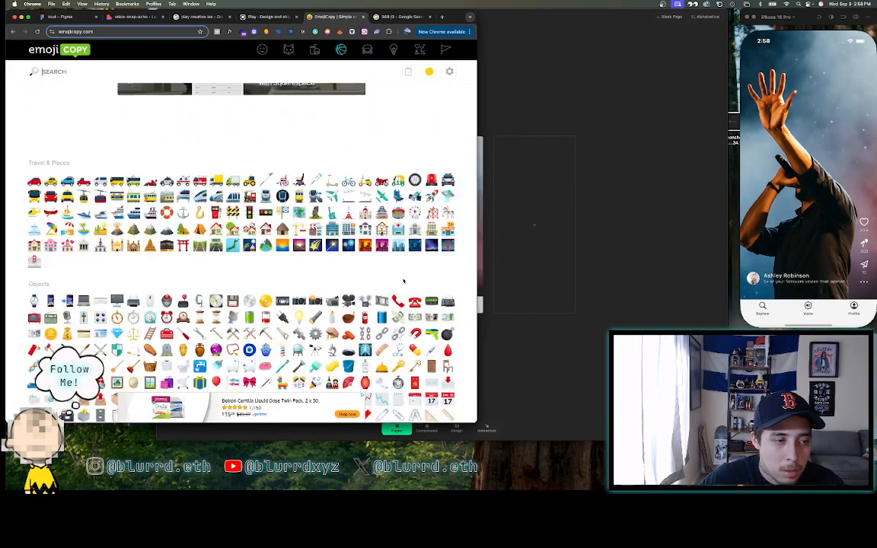
{"action": "scroll", "coordinate": [403, 281], "scroll_direction": "up", "scroll_amount": 5}
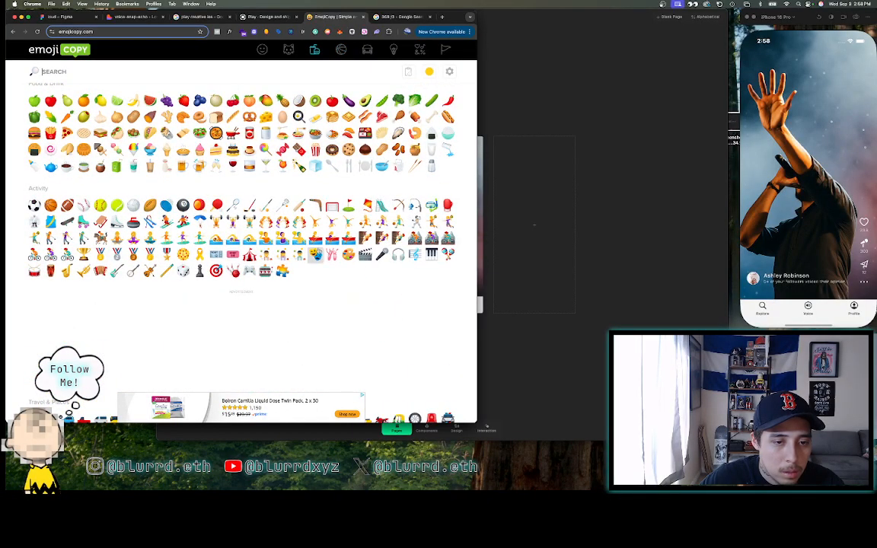
{"action": "left_click", "coordinate": [315, 254]}
{"action": "left_click", "coordinate": [444, 92]}
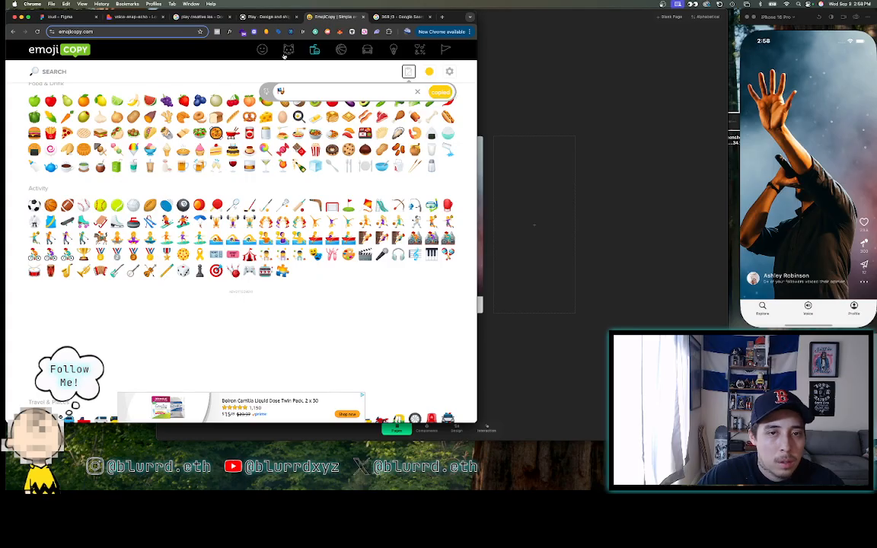
{"action": "left_click", "coordinate": [67, 17]}
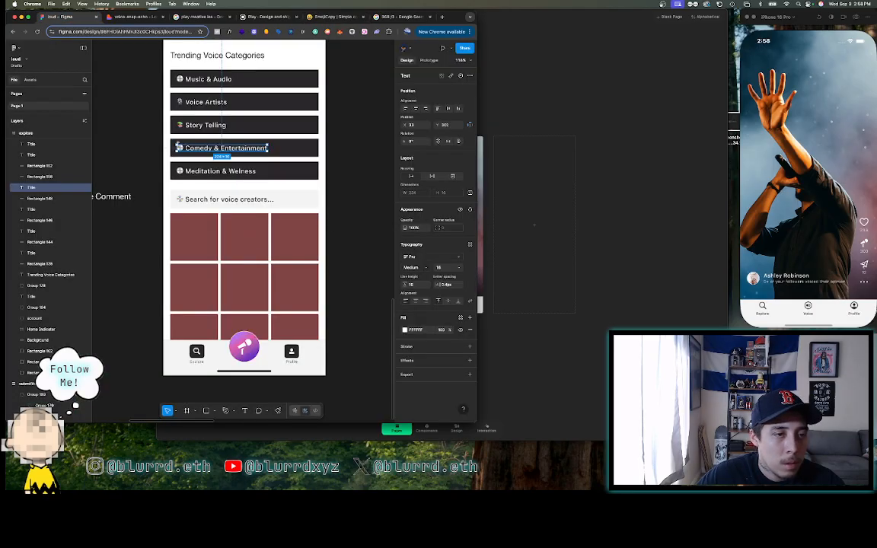
- Replace the leading emoji of Comedy & Entertainment with the copied masks emoji
{"action": "double_click", "coordinate": [181, 148]}
{"action": "left_click", "coordinate": [184, 148]}
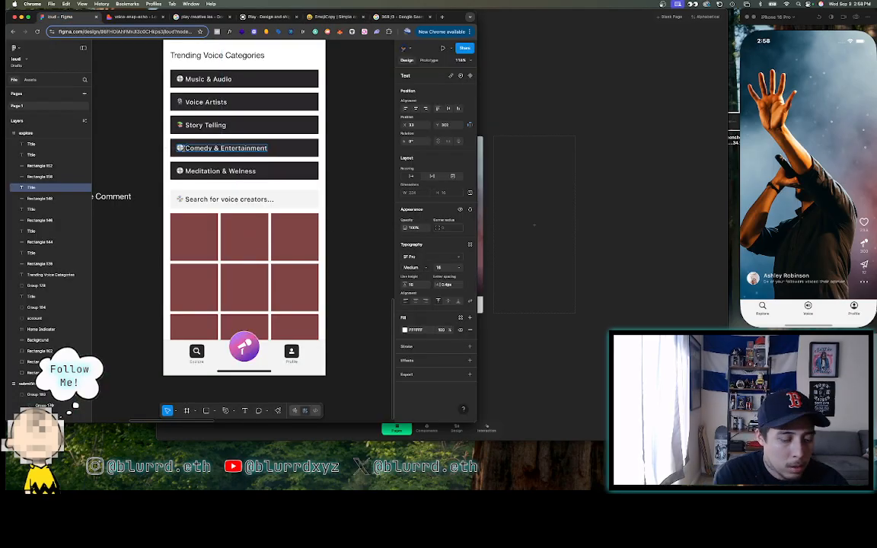
{"action": "key", "text": "BackSpace"}
{"action": "key", "text": "ctrl+v"}
{"action": "key", "text": "Escape"}
{"action": "key", "text": "Escape"}
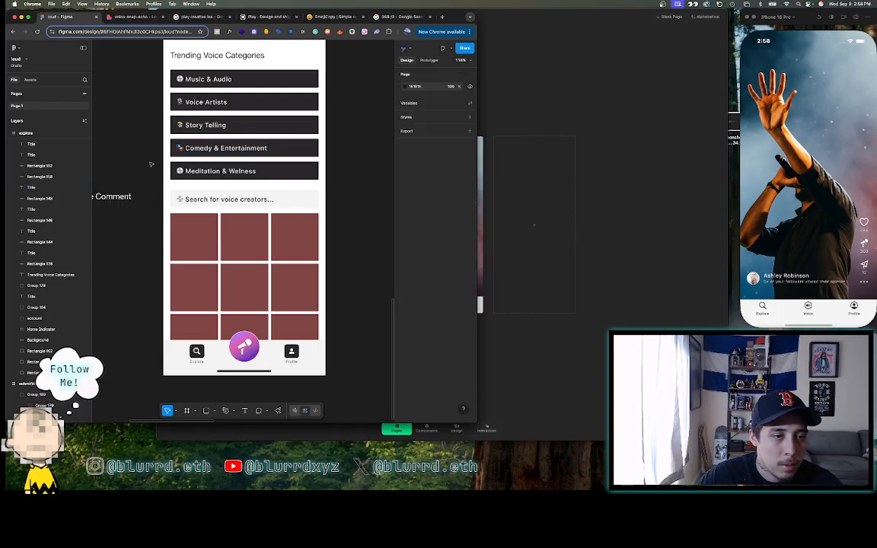
- Search EmojiCopy for 'yoga' and copy the lotus-position emoji
{"action": "left_click", "coordinate": [335, 16]}
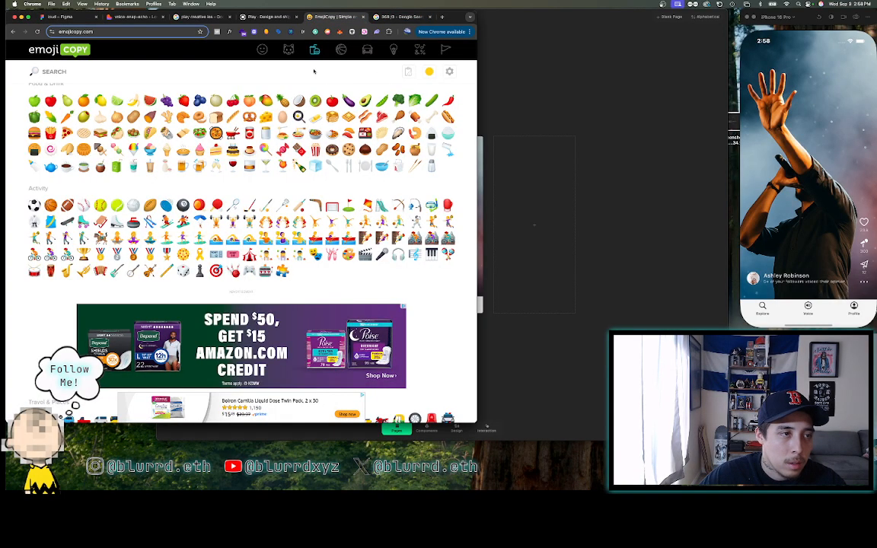
{"action": "left_click", "coordinate": [75, 71]}
{"action": "type", "text": "yoga"}
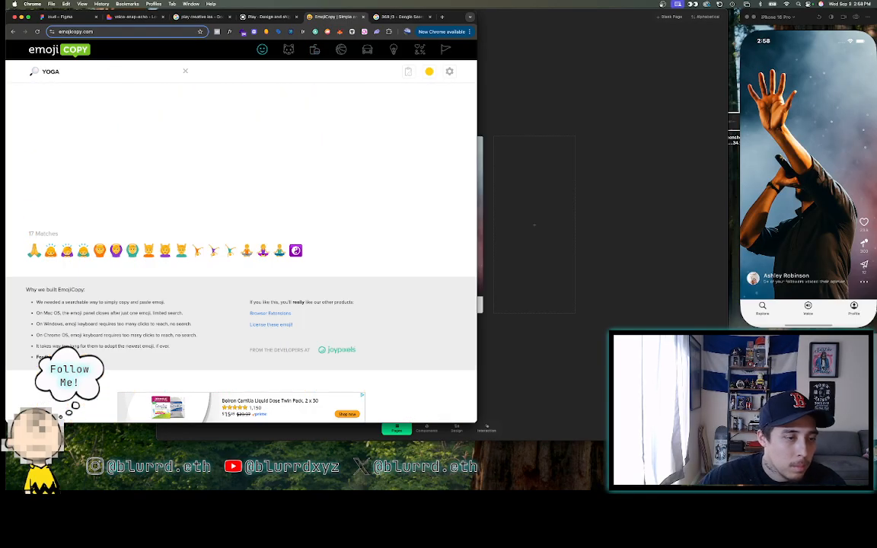
{"action": "left_click", "coordinate": [248, 249]}
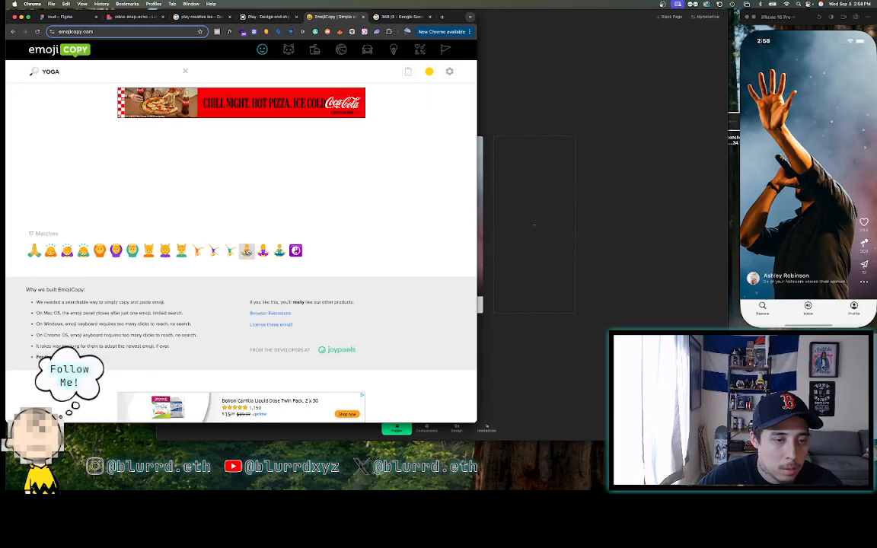
{"action": "left_click", "coordinate": [440, 92]}
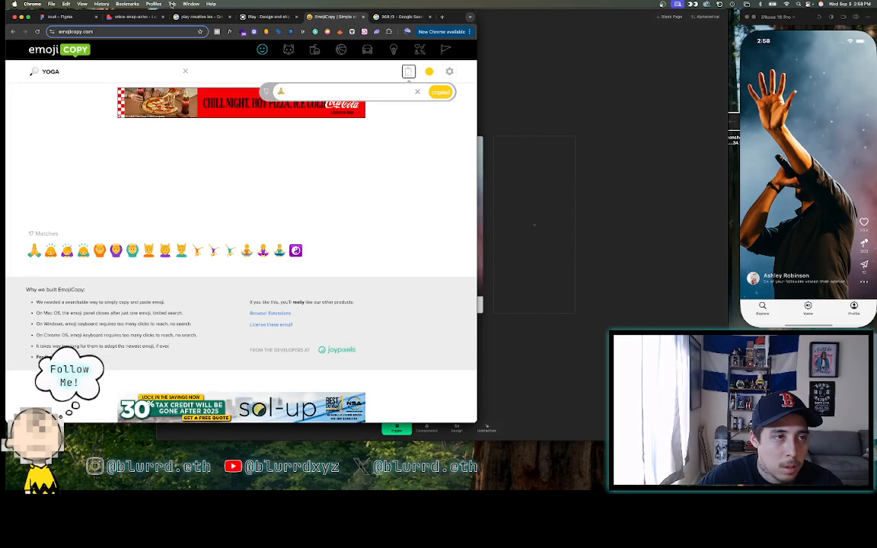
{"action": "left_click", "coordinate": [64, 16]}
- Swap the globe before Meditation & Welness for the lotus emoji
{"action": "left_click", "coordinate": [228, 171]}
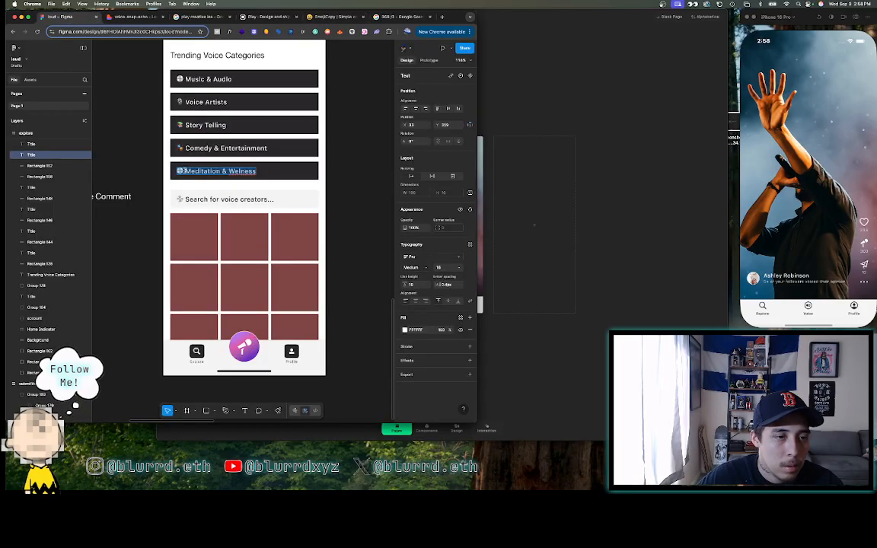
{"action": "key", "text": "BackSpace"}
{"action": "key", "text": "super+v"}
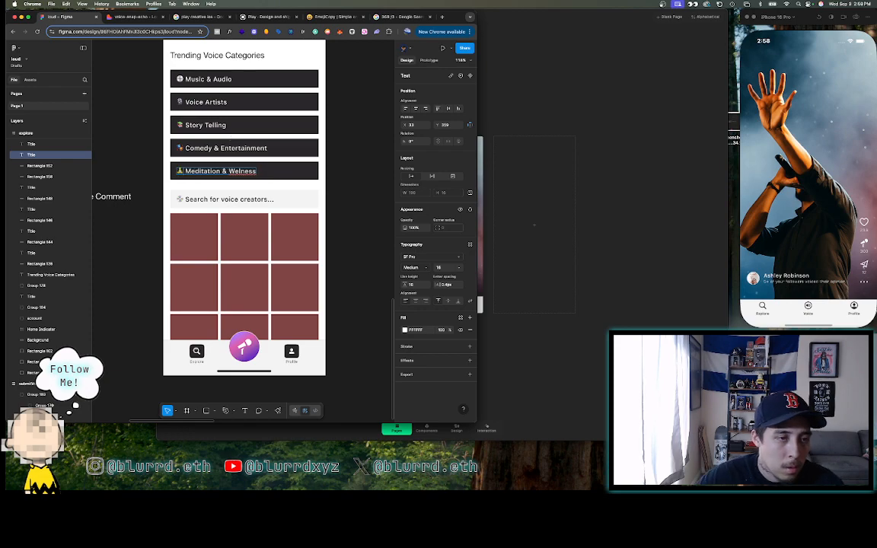
{"action": "left_click", "coordinate": [119, 140]}
{"action": "left_click", "coordinate": [120, 140]}
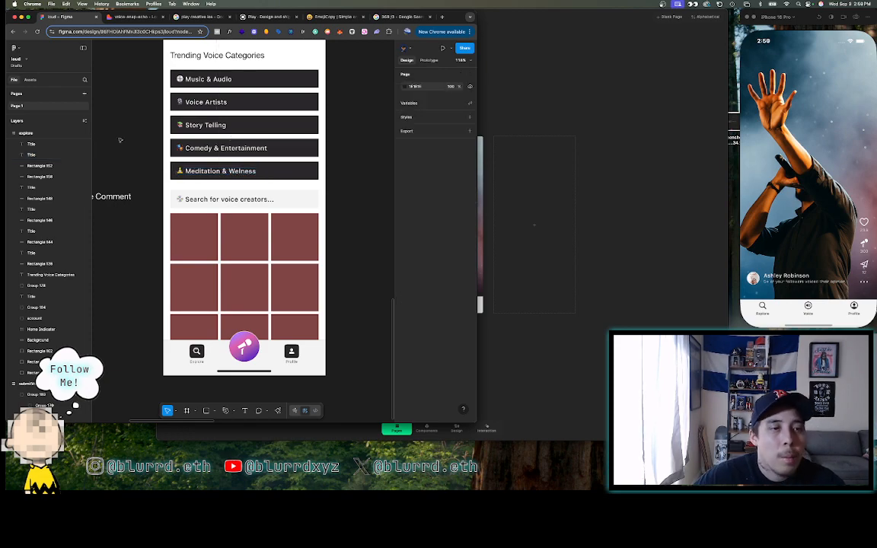
- Search EmojiCopy for 'SEARCH' and copy the 🔎 magnifying-glass emoji
{"action": "scroll", "coordinate": [144, 146], "scroll_direction": "up", "scroll_amount": 3}
{"action": "scroll", "coordinate": [144, 146], "scroll_direction": "down", "scroll_amount": 5}
{"action": "scroll", "coordinate": [144, 147], "scroll_direction": "down", "scroll_amount": 1}
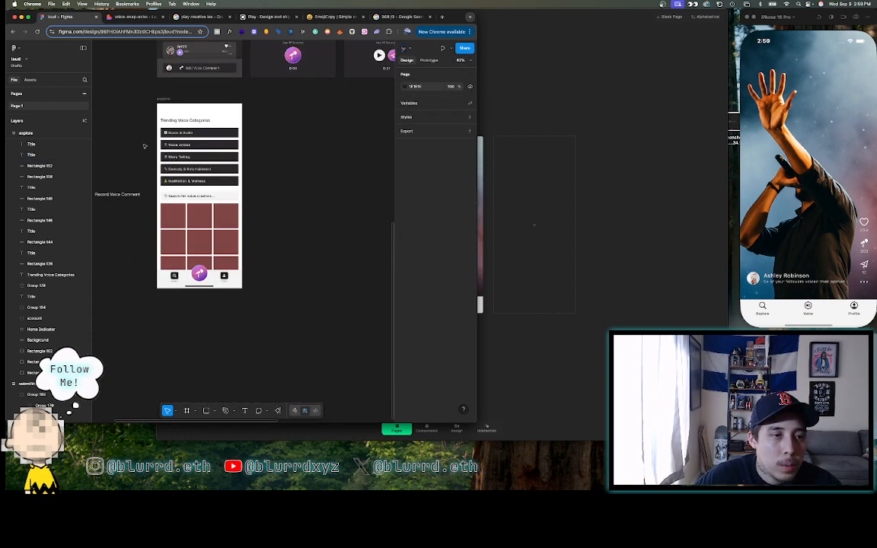
{"action": "scroll", "coordinate": [144, 147], "scroll_direction": "up", "scroll_amount": 5}
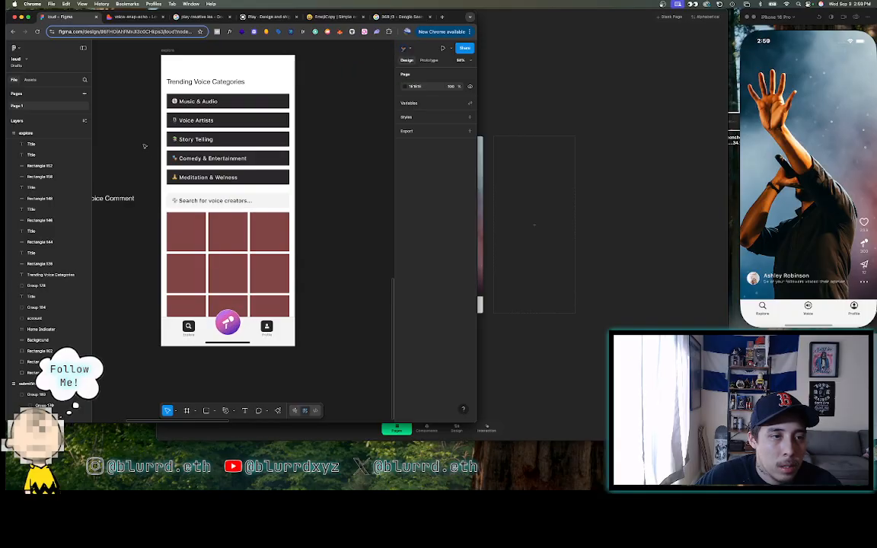
{"action": "scroll", "coordinate": [144, 146], "scroll_direction": "down", "scroll_amount": 5}
{"action": "scroll", "coordinate": [144, 146], "scroll_direction": "up", "scroll_amount": 5}
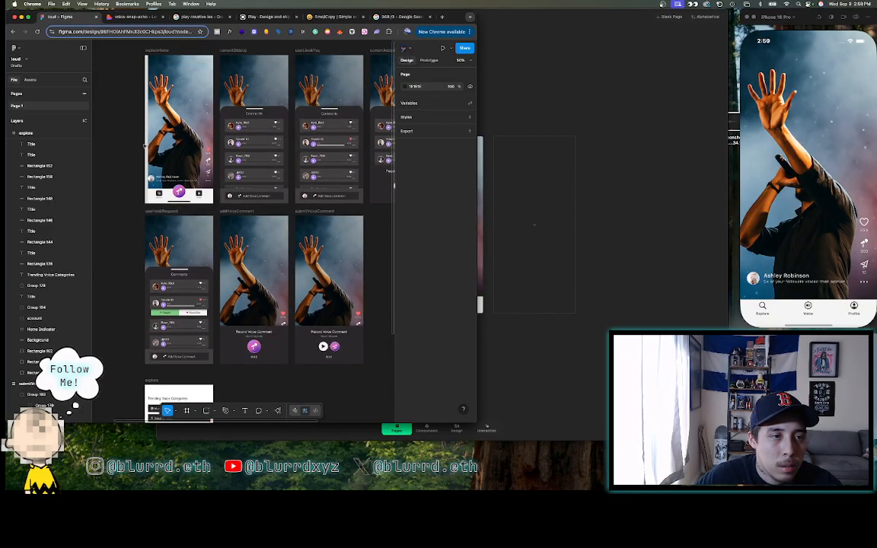
{"action": "scroll", "coordinate": [147, 151], "scroll_direction": "down", "scroll_amount": 5}
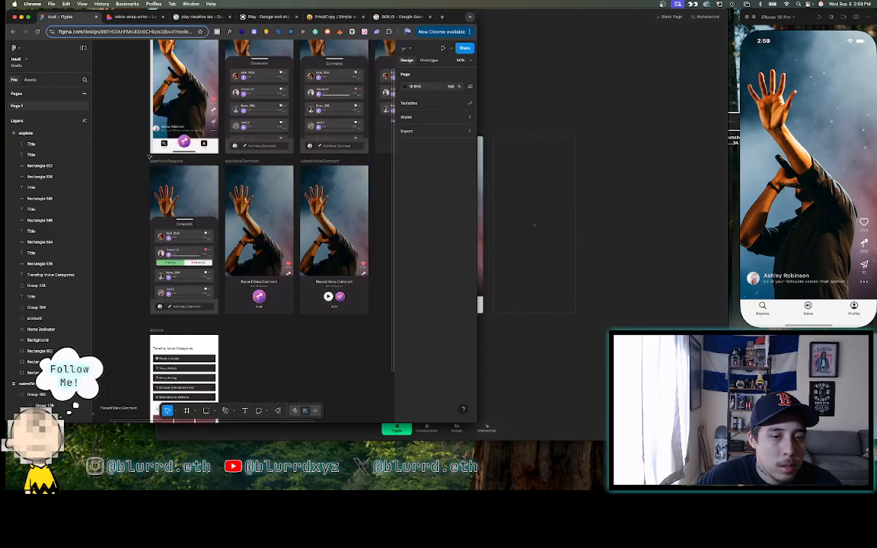
{"action": "scroll", "coordinate": [149, 157], "scroll_direction": "up", "scroll_amount": 5}
{"action": "scroll", "coordinate": [149, 157], "scroll_direction": "down", "scroll_amount": 2}
{"action": "scroll", "coordinate": [149, 157], "scroll_direction": "up", "scroll_amount": 5}
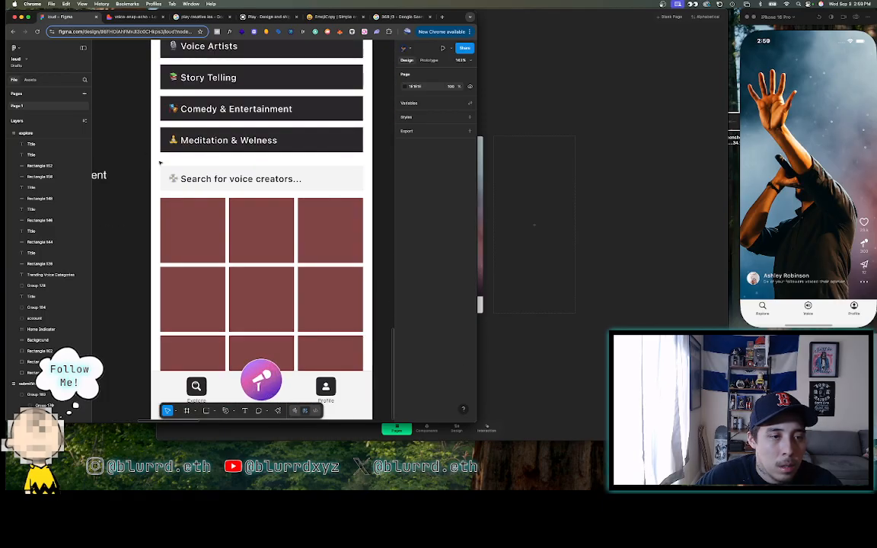
{"action": "left_click", "coordinate": [335, 16]}
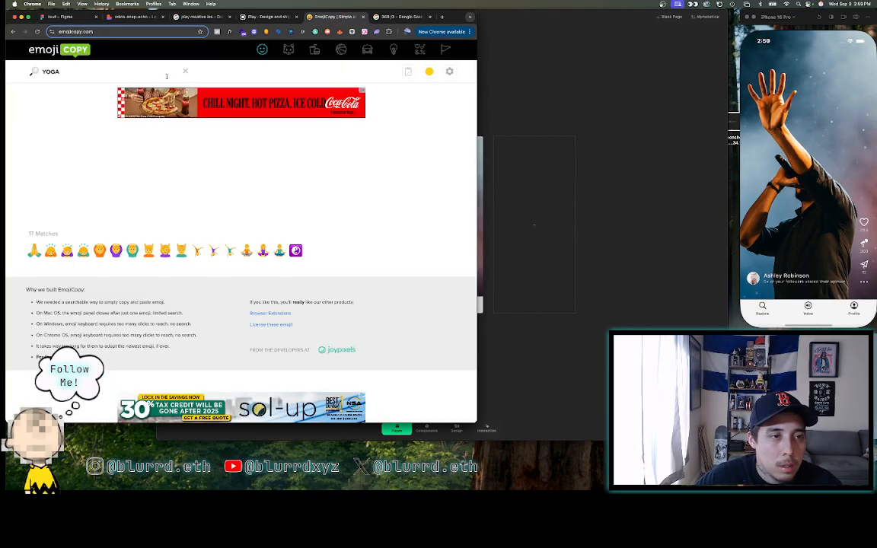
{"action": "triple_click", "coordinate": [134, 74]}
{"action": "type", "text": "SEARC"}
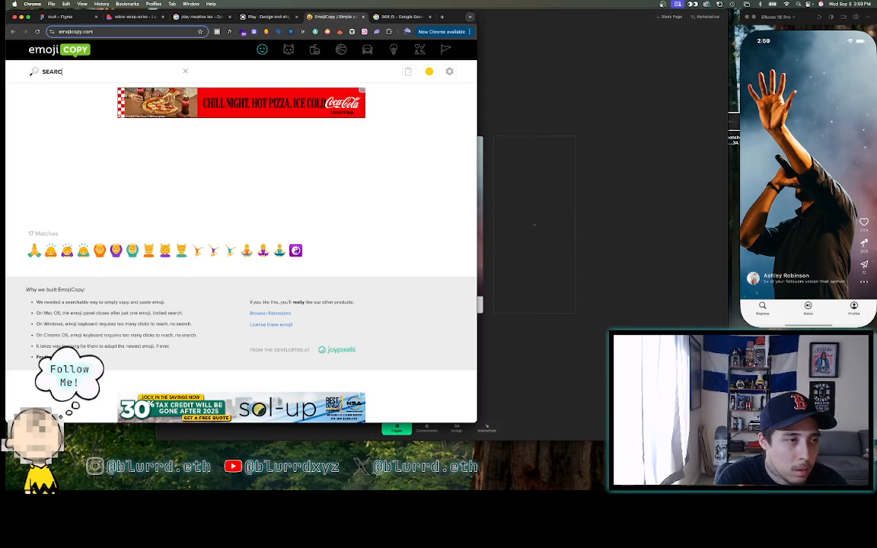
{"action": "type", "text": "H"}
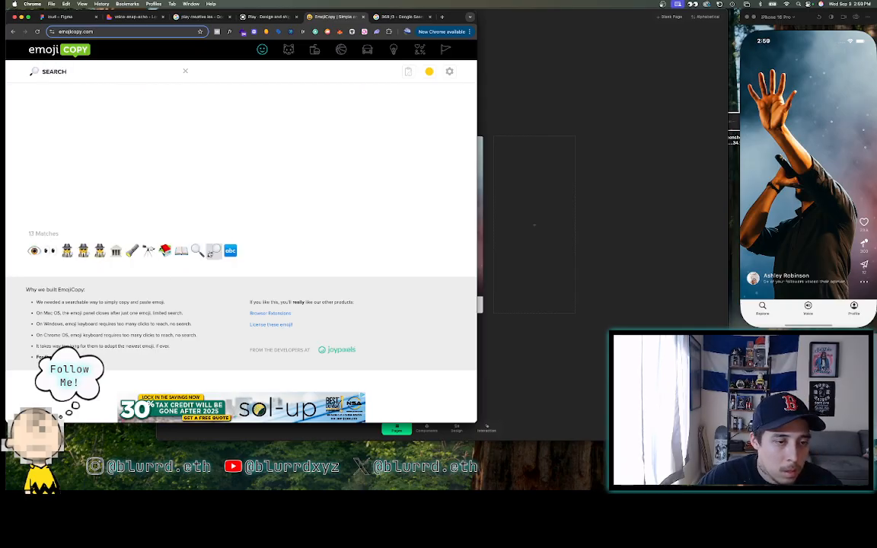
{"action": "left_click", "coordinate": [214, 251]}
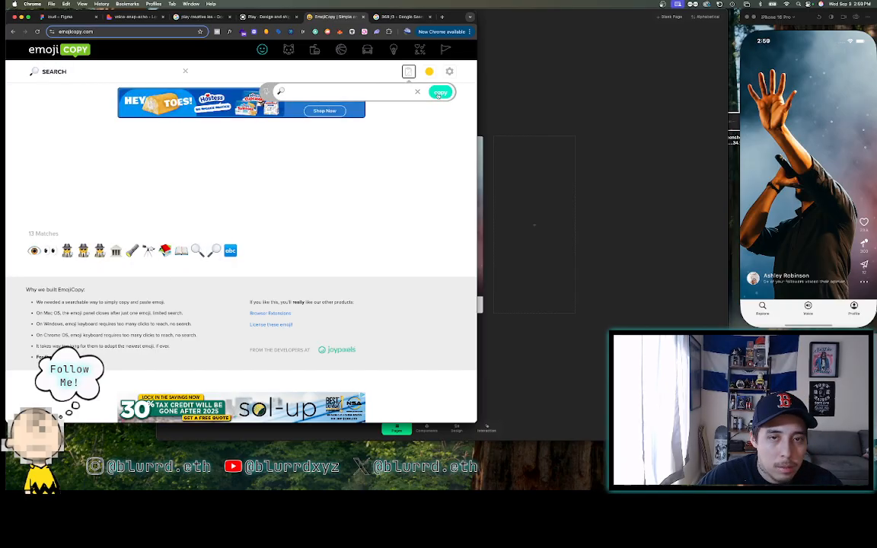
{"action": "left_click", "coordinate": [61, 17]}
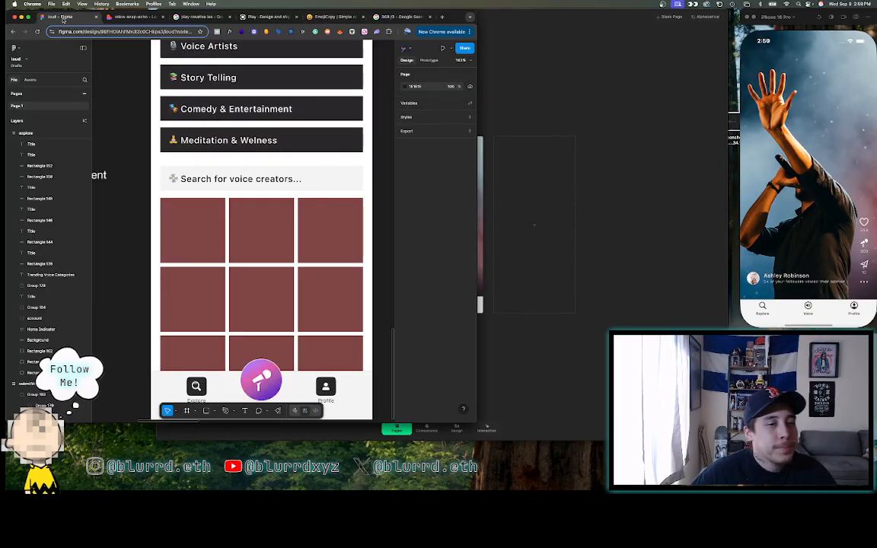
- Replace the old icon before 'Search for voice creators...' with the 🔎 emoji
{"action": "left_click", "coordinate": [228, 180]}
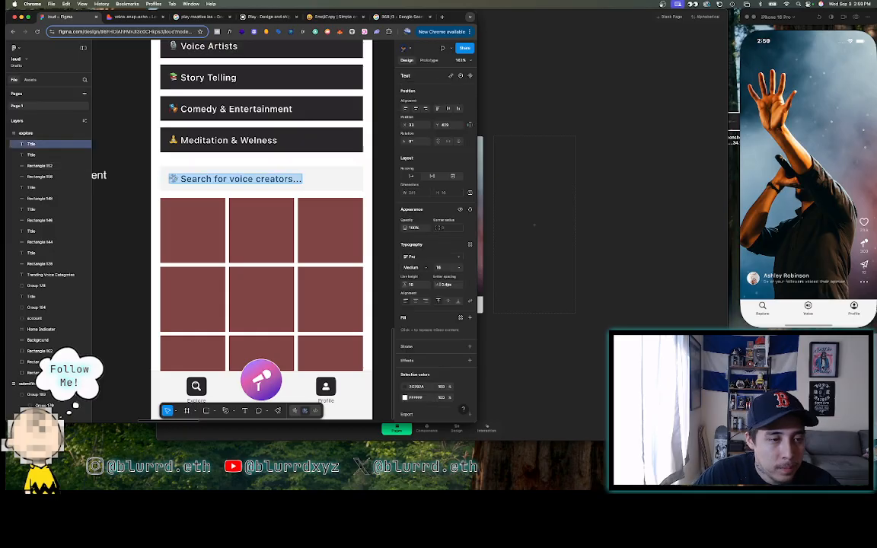
{"action": "key", "text": "BackSpace"}
{"action": "key", "text": "ctrl+v"}
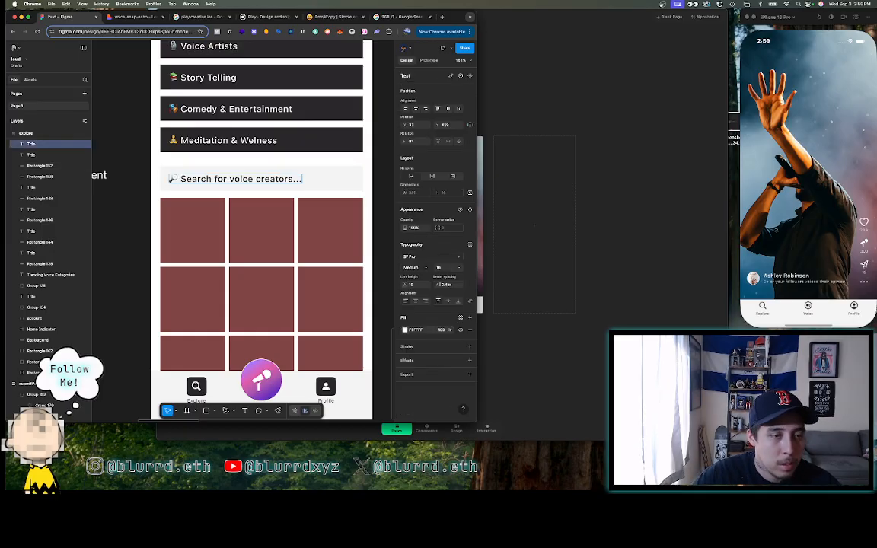
{"action": "left_click", "coordinate": [137, 196]}
{"action": "scroll", "coordinate": [138, 197], "scroll_direction": "down", "scroll_amount": 5}
{"action": "scroll", "coordinate": [138, 196], "scroll_direction": "up", "scroll_amount": 4}
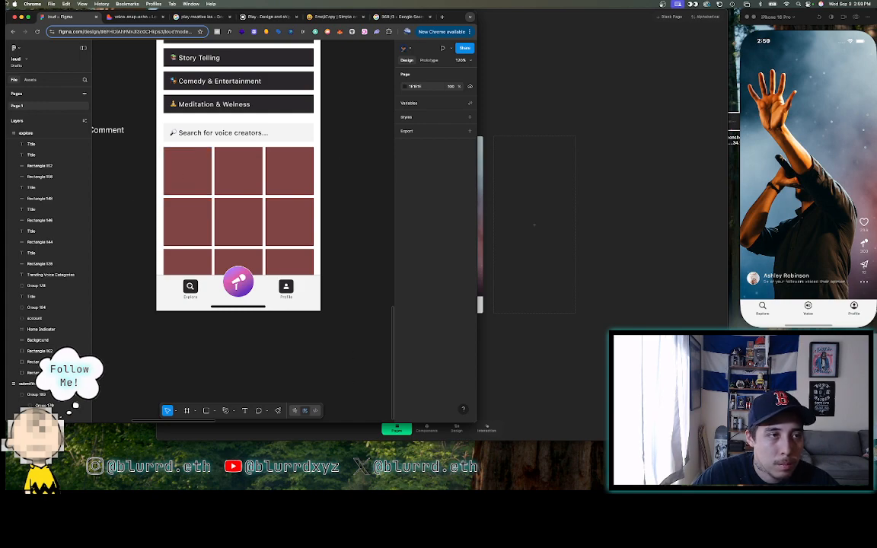
- Open the Lovable explore preview and screenshot its grid photos to the desktop
{"action": "left_click", "coordinate": [122, 17]}
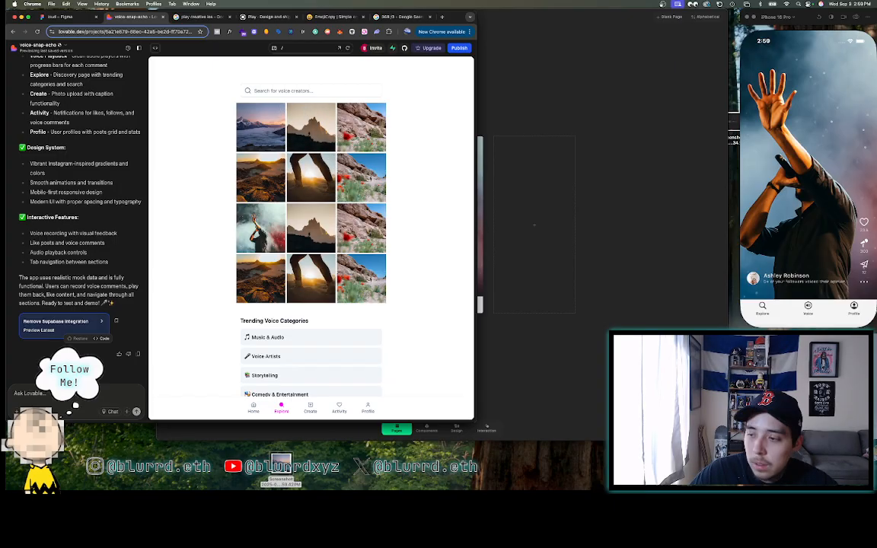
{"action": "left_click", "coordinate": [328, 469]}
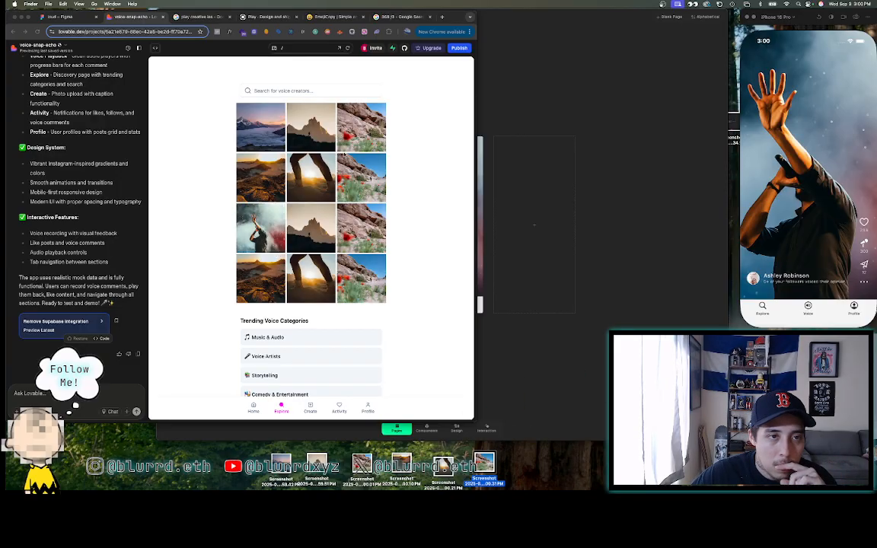
- Fill the three top-row grid tiles with the mountain-lake, mountain and other screenshot images
{"action": "left_click", "coordinate": [67, 17]}
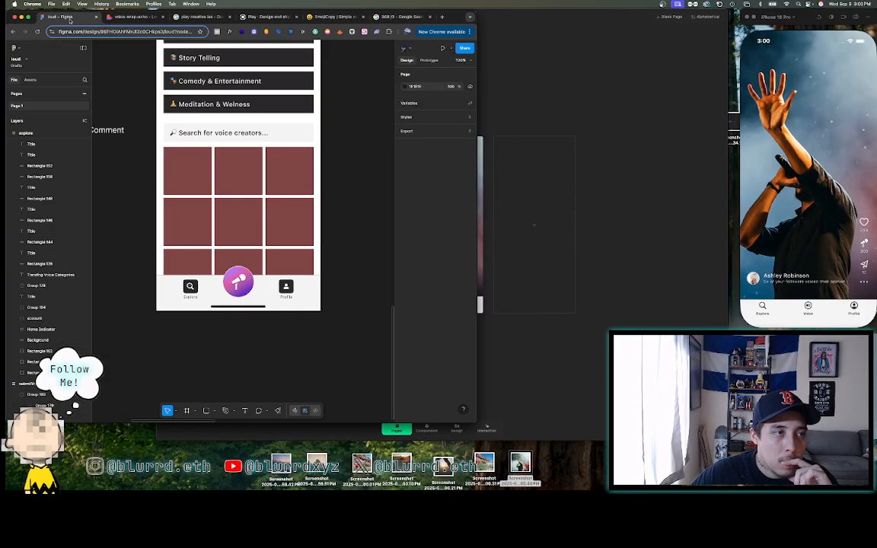
{"action": "left_click", "coordinate": [188, 171]}
{"action": "left_click_drag", "start_coordinate": [281, 463], "coordinate": [187, 171]}
{"action": "left_click", "coordinate": [234, 186]}
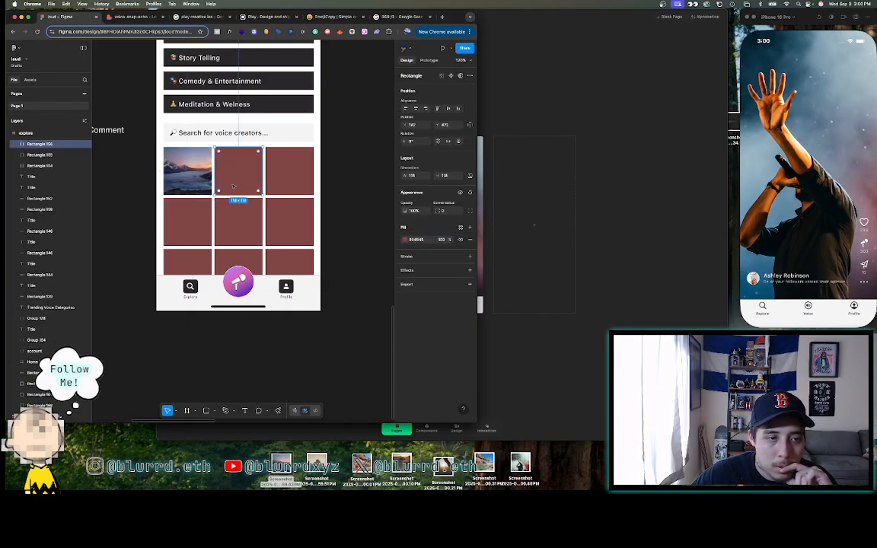
{"action": "left_click_drag", "start_coordinate": [316, 462], "coordinate": [240, 172]}
{"action": "left_click", "coordinate": [282, 168]}
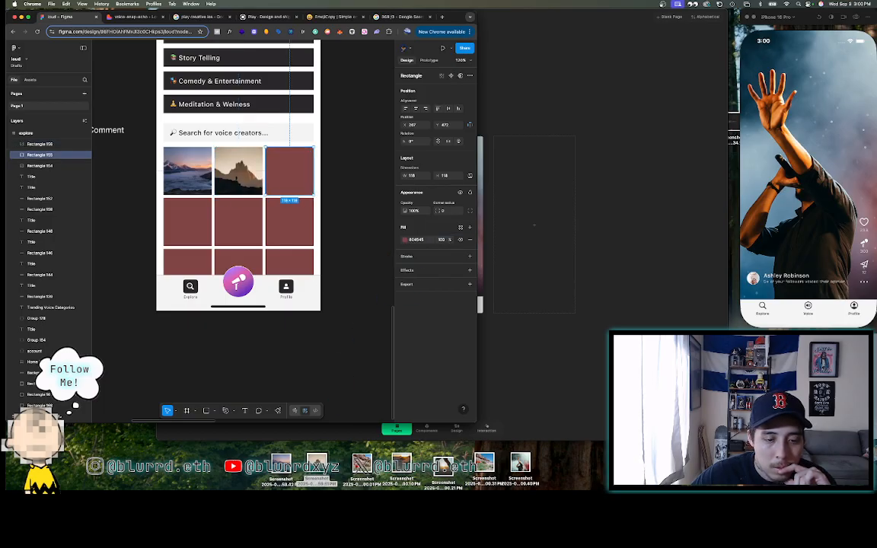
{"action": "left_click_drag", "start_coordinate": [361, 462], "coordinate": [290, 171]}
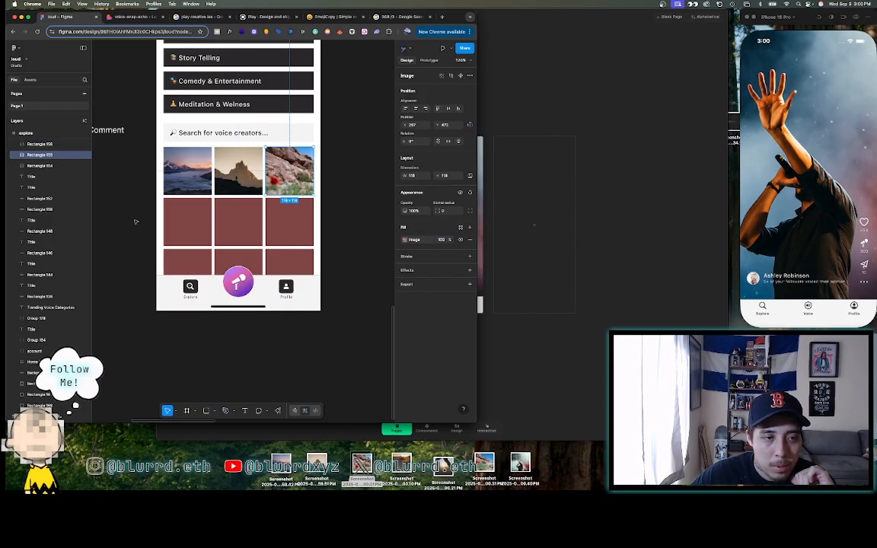
- Fill the second-row tiles with the sunset photo, a screenshot and the concert photo
{"action": "left_click", "coordinate": [188, 222]}
{"action": "left_click_drag", "start_coordinate": [401, 462], "coordinate": [403, 244]}
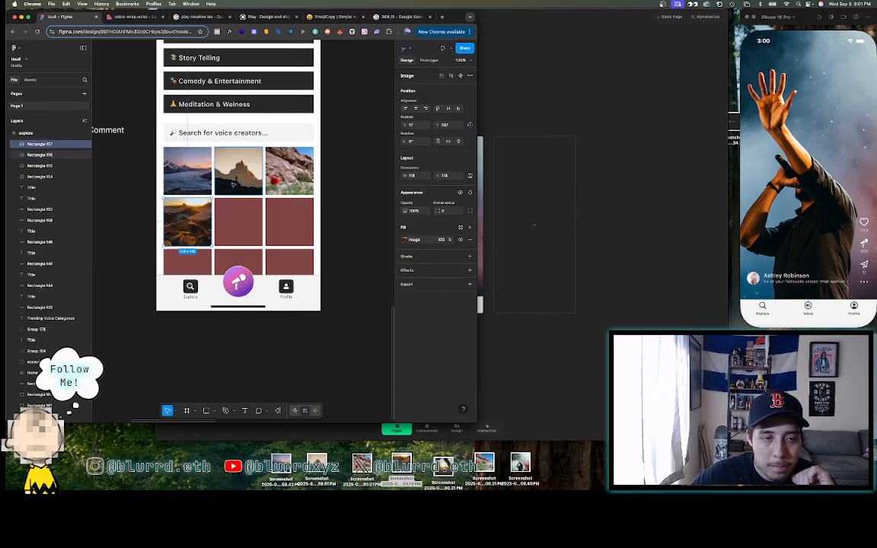
{"action": "left_click", "coordinate": [239, 221]}
{"action": "left_click_drag", "start_coordinate": [443, 463], "coordinate": [405, 241]}
{"action": "left_click", "coordinate": [294, 232]}
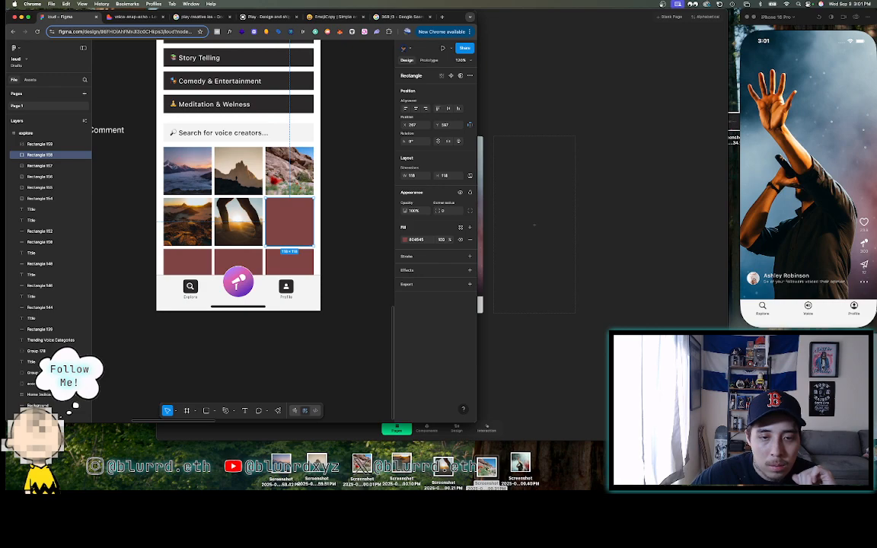
{"action": "left_click_drag", "start_coordinate": [486, 463], "coordinate": [274, 222]}
- Fill the three third-row tiles with screenshot images
{"action": "left_click", "coordinate": [187, 262]}
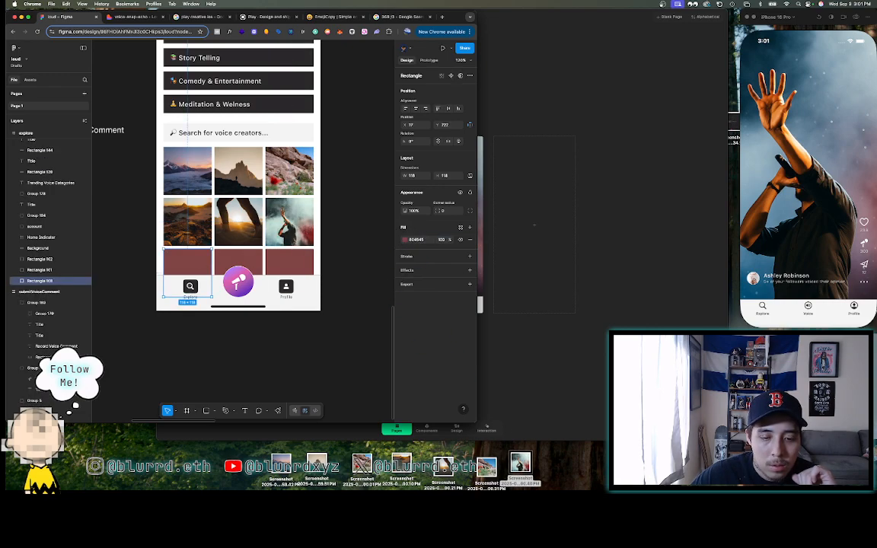
{"action": "left_click_drag", "start_coordinate": [486, 463], "coordinate": [187, 262]}
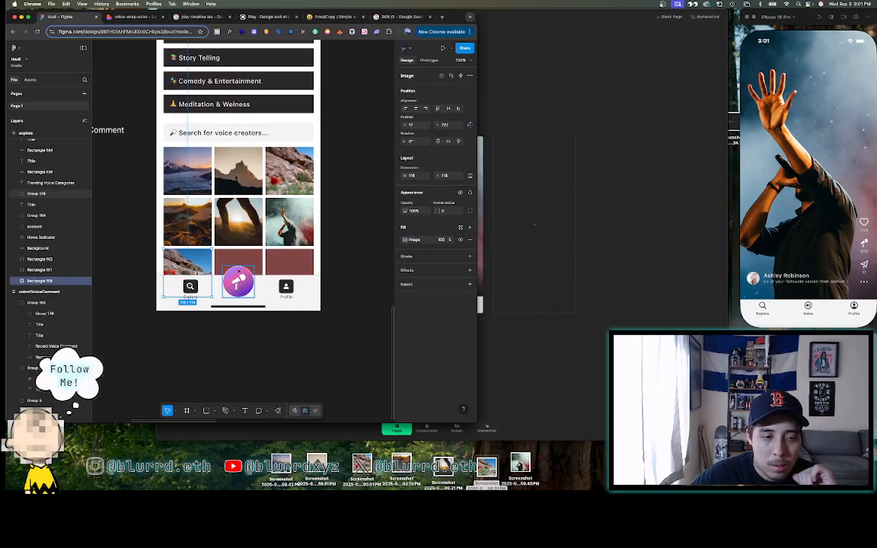
{"action": "left_click", "coordinate": [234, 259]}
{"action": "left_click_drag", "start_coordinate": [316, 463], "coordinate": [236, 262]}
{"action": "left_click", "coordinate": [294, 262]}
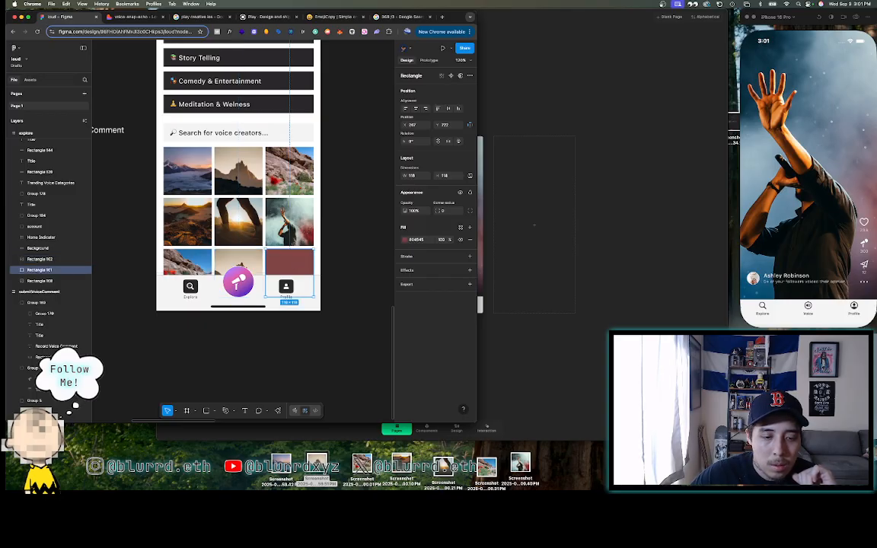
{"action": "left_click_drag", "start_coordinate": [281, 463], "coordinate": [290, 261]}
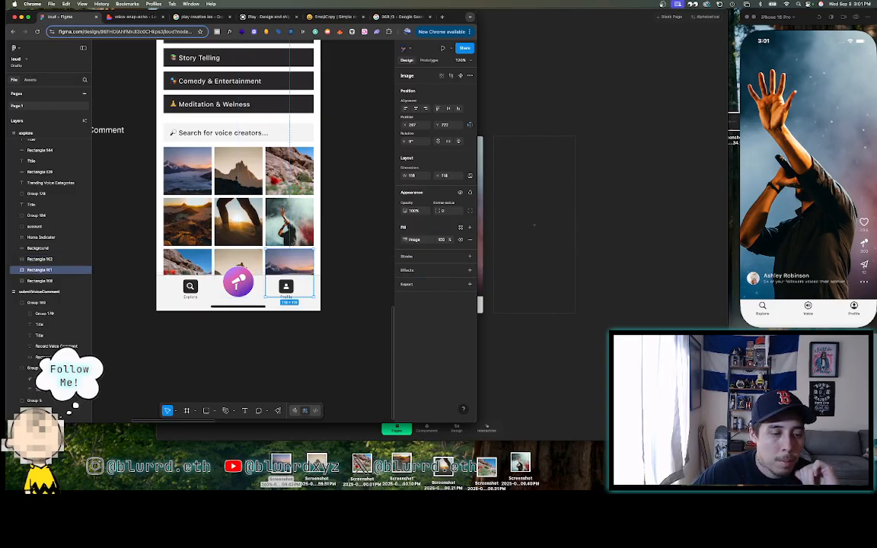
{"action": "key", "text": "F11"}
{"action": "key", "text": "F11"}
{"action": "scroll", "coordinate": [230, 205], "scroll_direction": "up", "scroll_amount": 2}
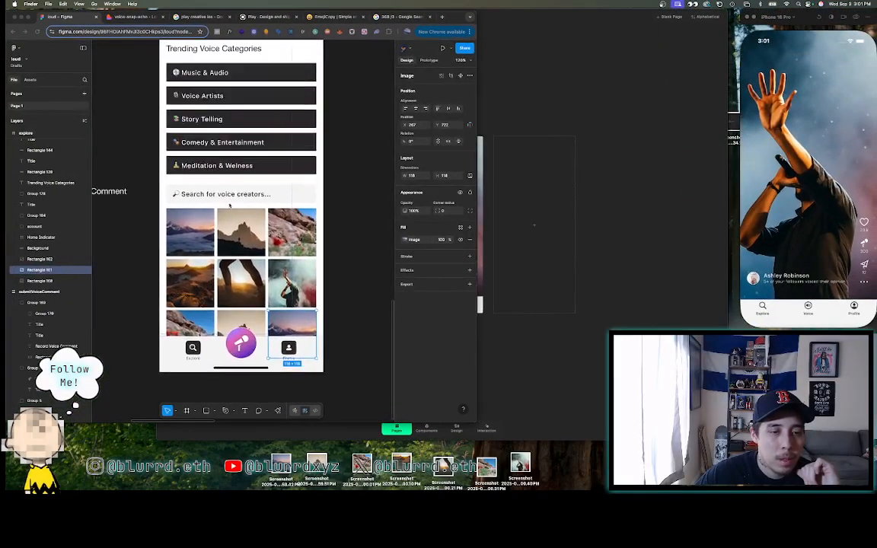
- Zoom out and duplicate the whole Explore screen frame with Cmd+D, then deselect it
{"action": "scroll", "coordinate": [333, 192], "scroll_direction": "up", "scroll_amount": 2}
{"action": "scroll", "coordinate": [333, 192], "scroll_direction": "down", "scroll_amount": 6}
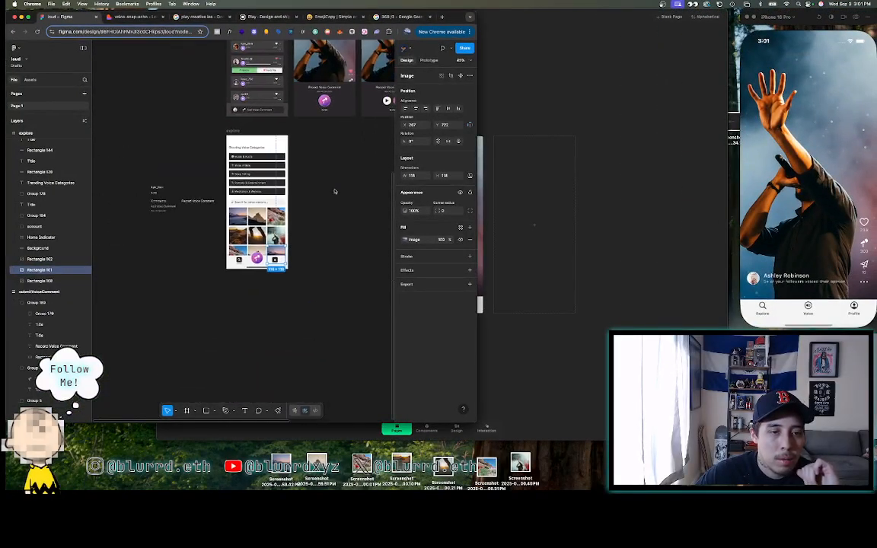
{"action": "left_click", "coordinate": [334, 191]}
{"action": "scroll", "coordinate": [335, 191], "scroll_direction": "up", "scroll_amount": 6}
{"action": "scroll", "coordinate": [336, 190], "scroll_direction": "left", "scroll_amount": 1}
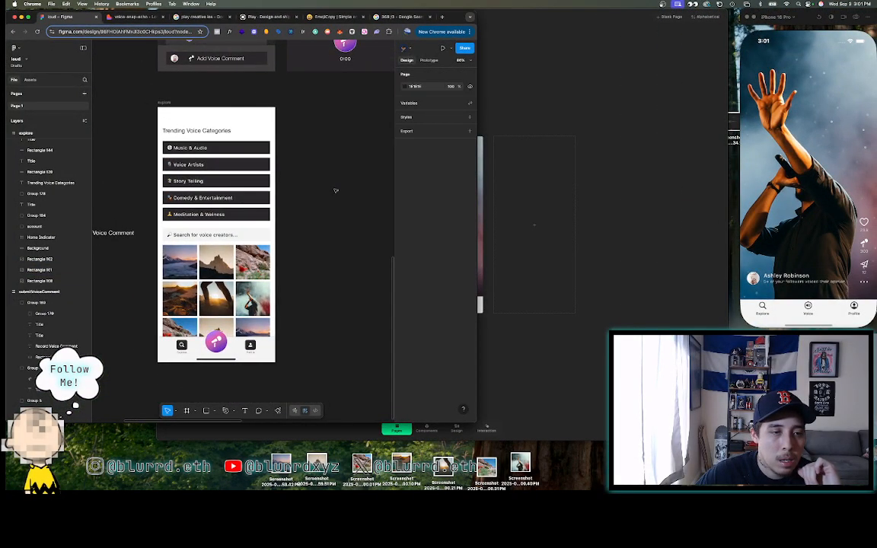
{"action": "scroll", "coordinate": [178, 92], "scroll_direction": "right", "scroll_amount": 2}
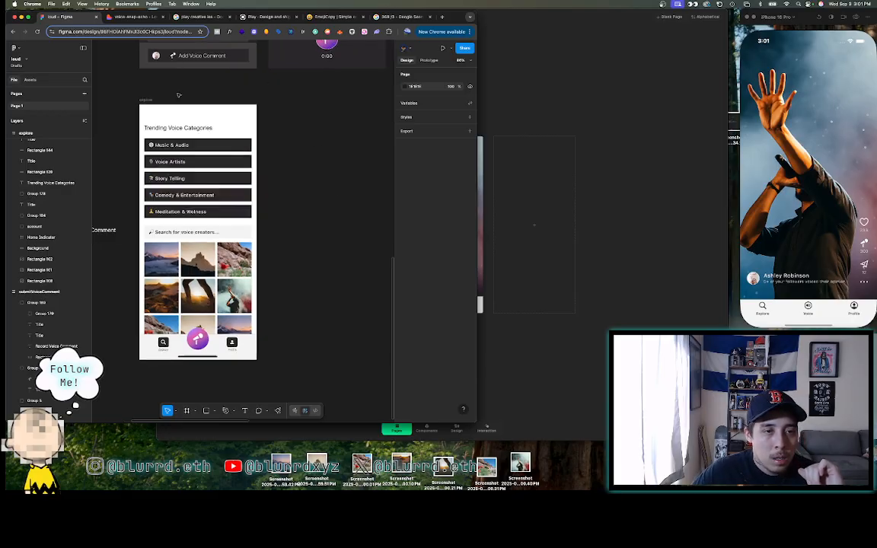
{"action": "left_click", "coordinate": [122, 100]}
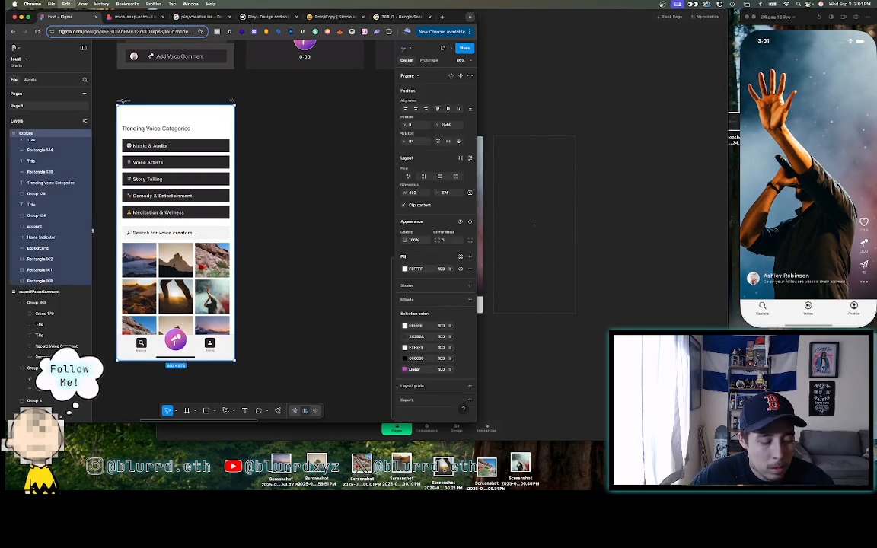
{"action": "key", "text": "super+d"}
{"action": "left_click", "coordinate": [284, 89]}
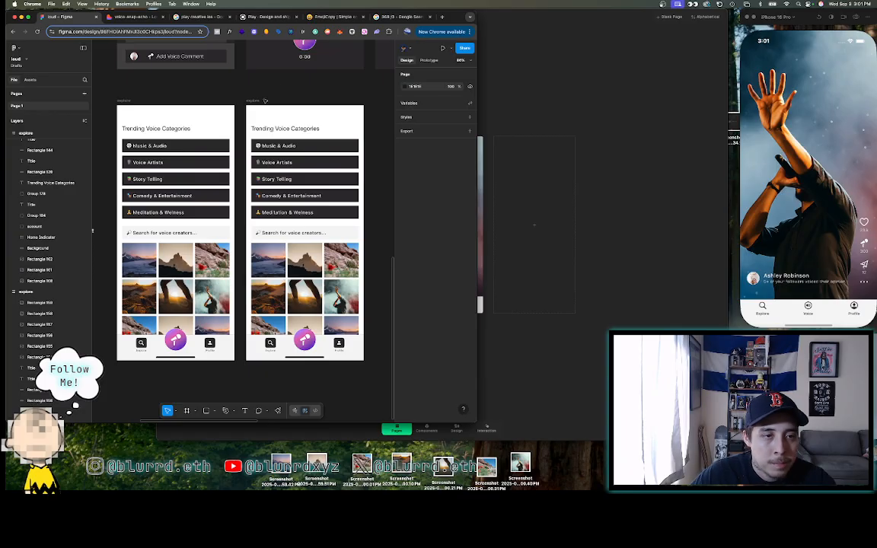
- View the Activity and Profile pages in the Lovable preview, then bring the Play voiceGram project forward
{"action": "left_click", "coordinate": [133, 16]}
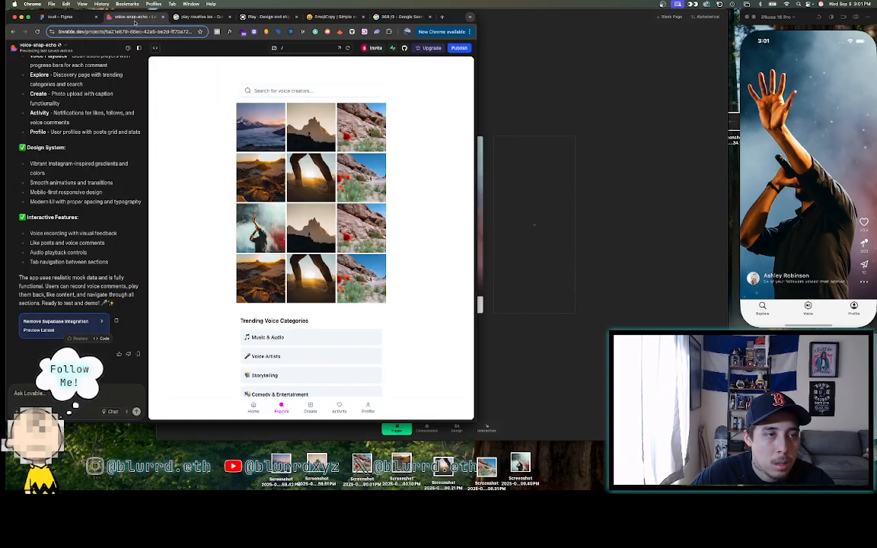
{"action": "scroll", "coordinate": [290, 373], "scroll_direction": "down", "scroll_amount": 1}
{"action": "scroll", "coordinate": [290, 366], "scroll_direction": "up", "scroll_amount": 1}
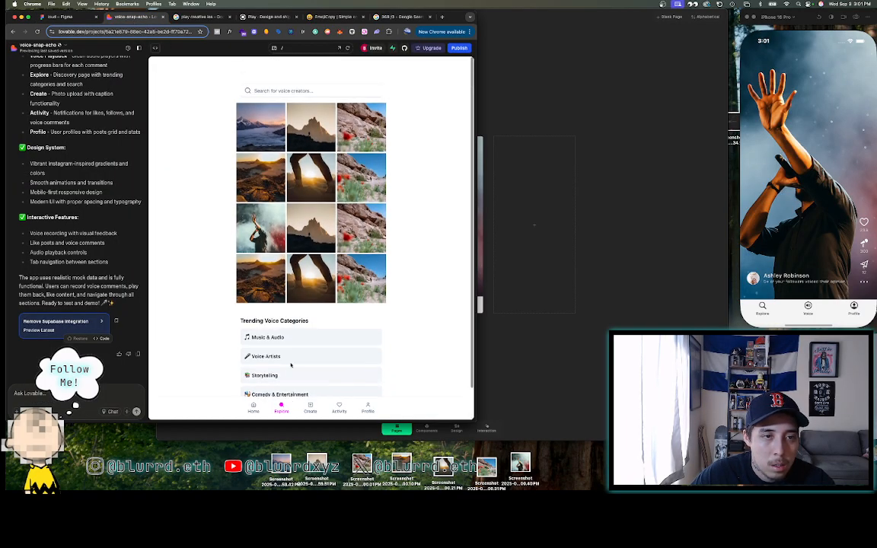
{"action": "left_click", "coordinate": [339, 410]}
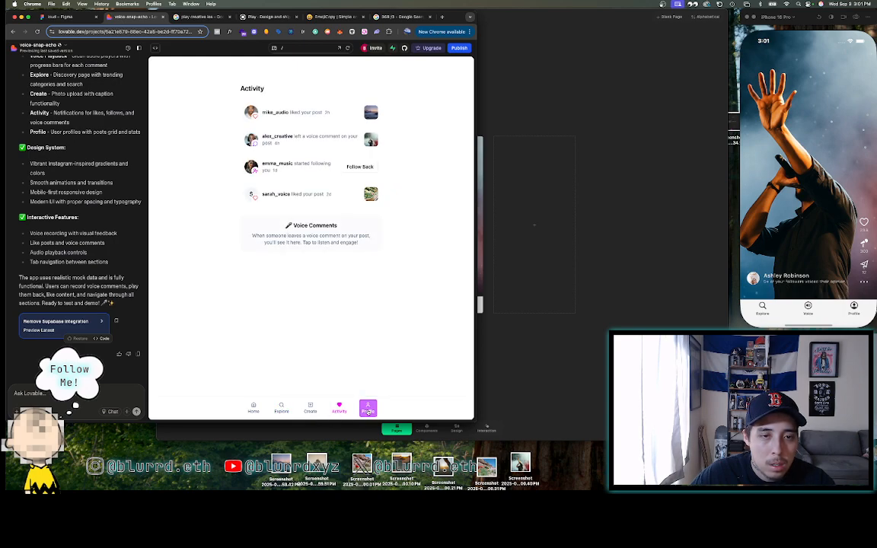
{"action": "left_click", "coordinate": [368, 410]}
{"action": "left_click", "coordinate": [339, 409]}
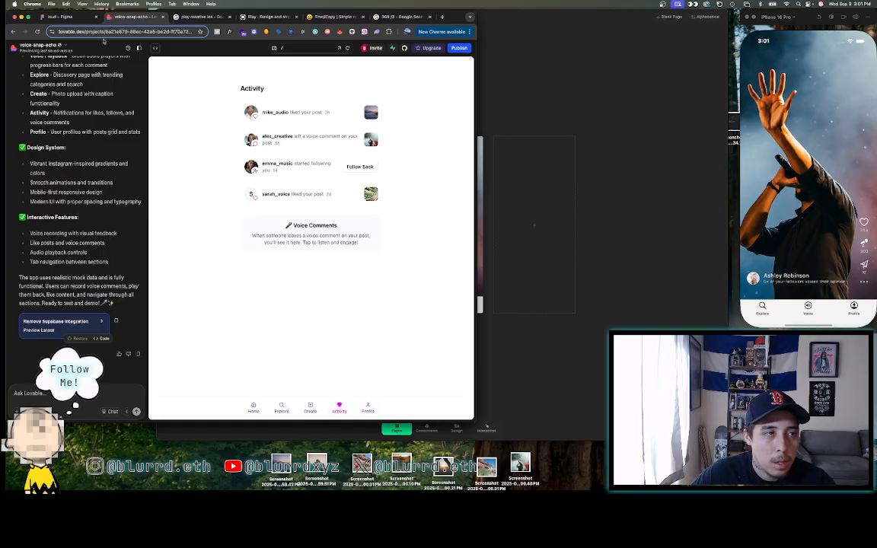
{"action": "left_click", "coordinate": [62, 16]}
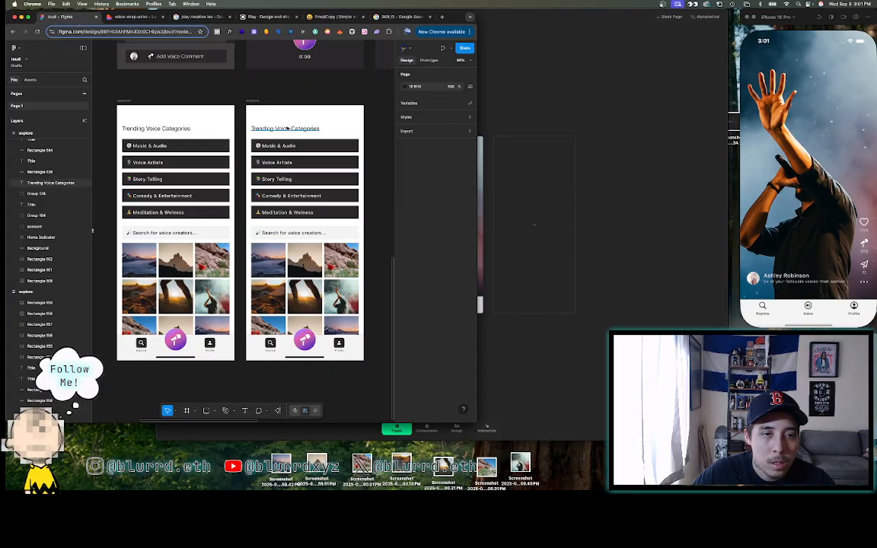
{"action": "left_click", "coordinate": [624, 140]}
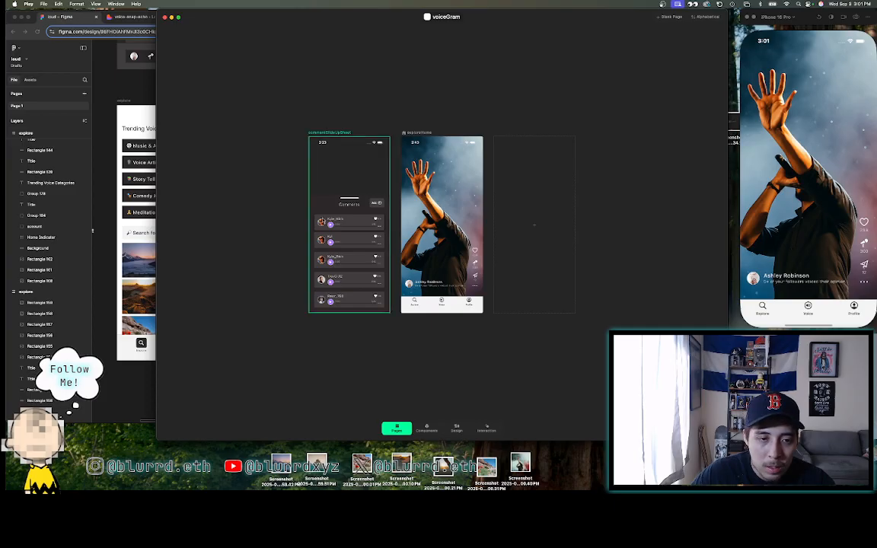
- Open the comments sheet in the simulator, then open the commentPressedWrapper component for editing
{"action": "left_click", "coordinate": [863, 242]}
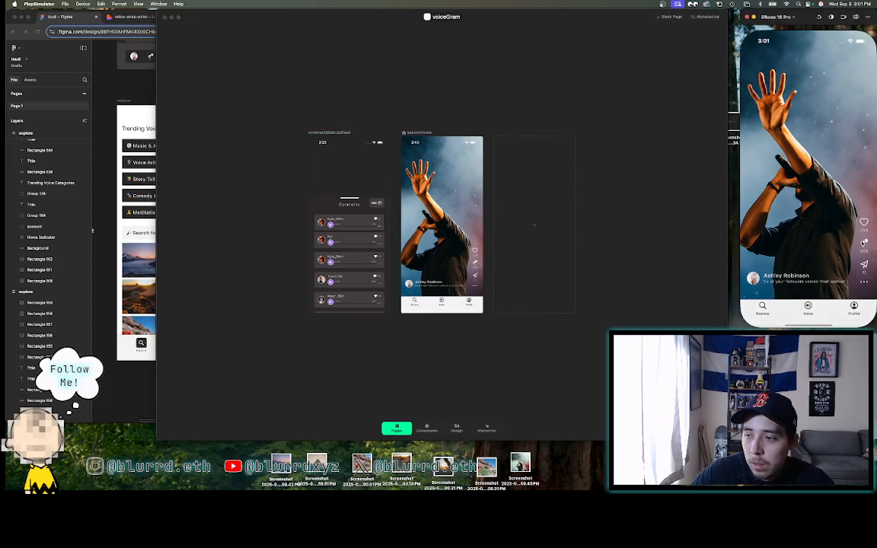
{"action": "left_click", "coordinate": [863, 243]}
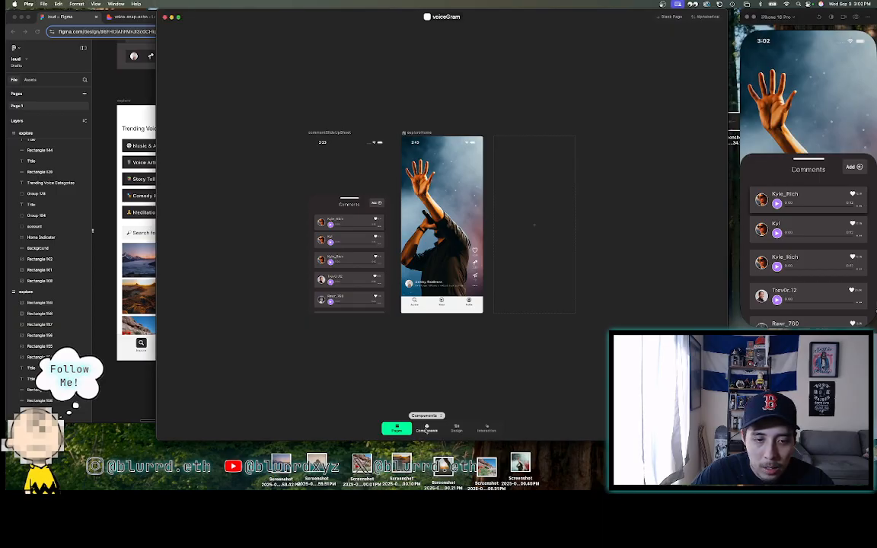
{"action": "left_click", "coordinate": [426, 431]}
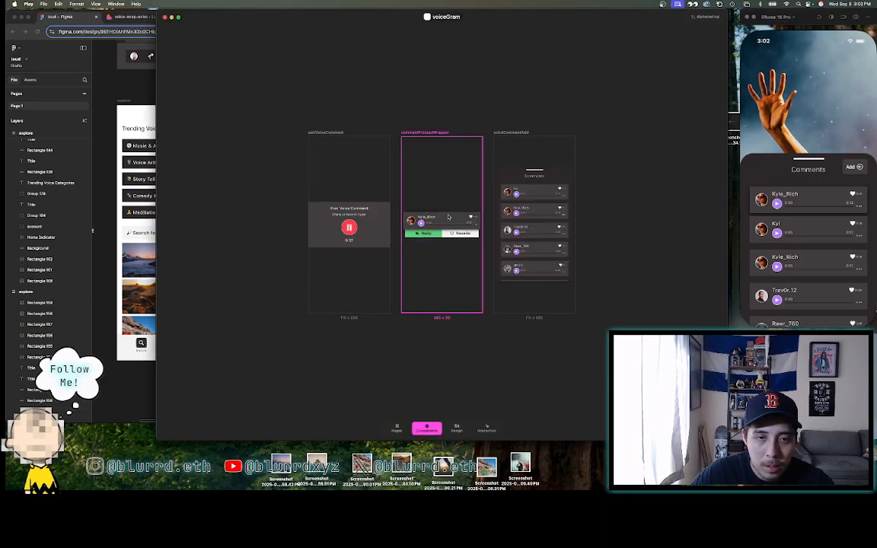
{"action": "double_click", "coordinate": [449, 217]}
{"action": "left_click", "coordinate": [411, 213]}
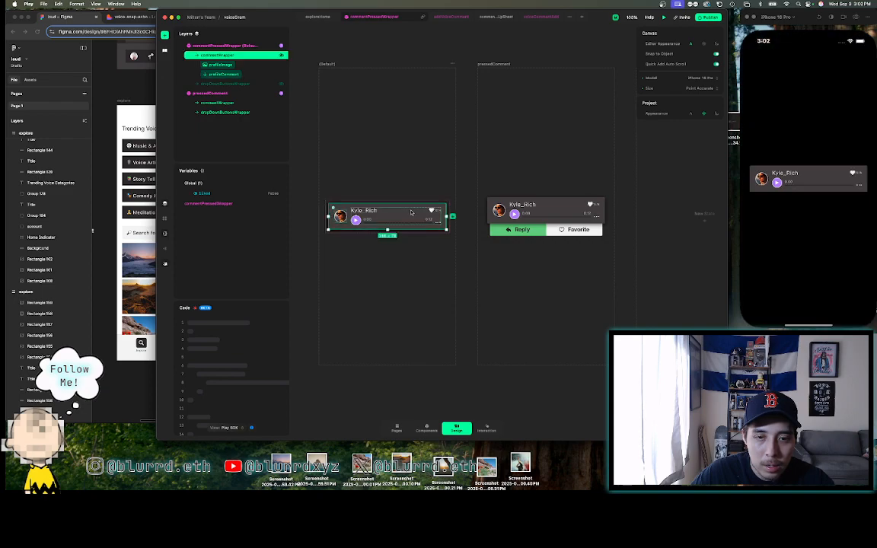
- Change the commentWrapper card's shadow opacity by entering .0 in the shadow editor
{"action": "scroll", "coordinate": [411, 212], "scroll_direction": "up", "scroll_amount": 3}
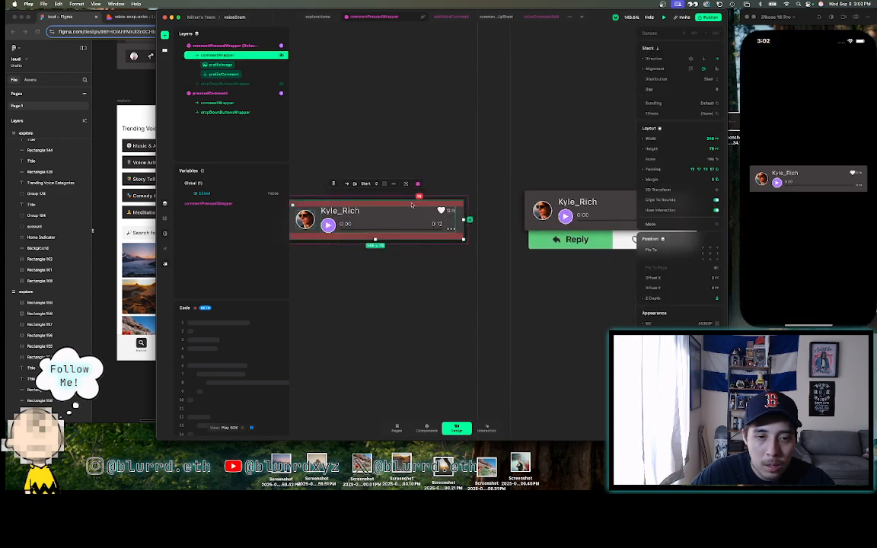
{"action": "double_click", "coordinate": [406, 213]}
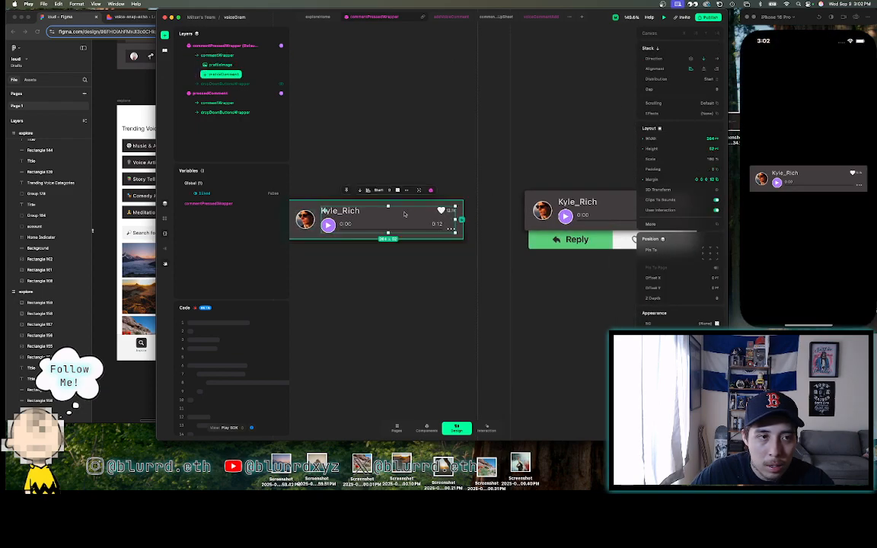
{"action": "key", "text": "Escape"}
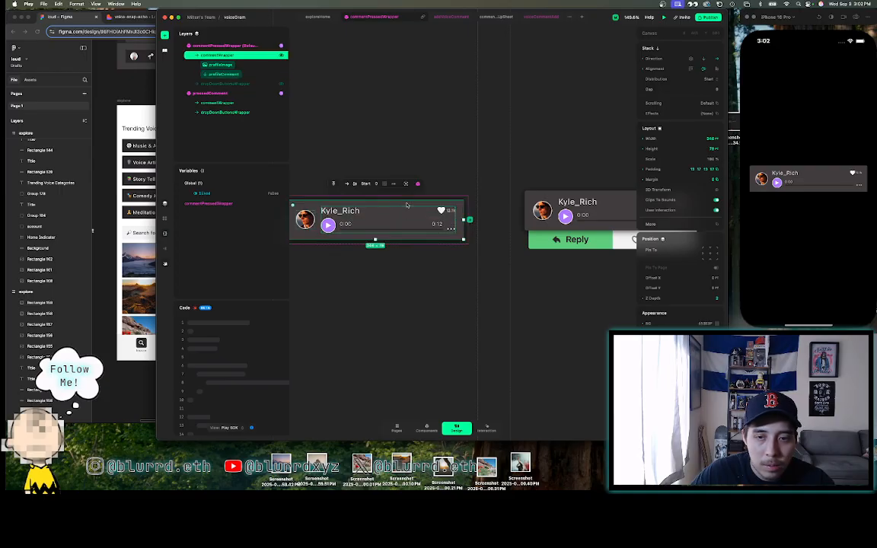
{"action": "scroll", "coordinate": [644, 289], "scroll_direction": "down", "scroll_amount": 3}
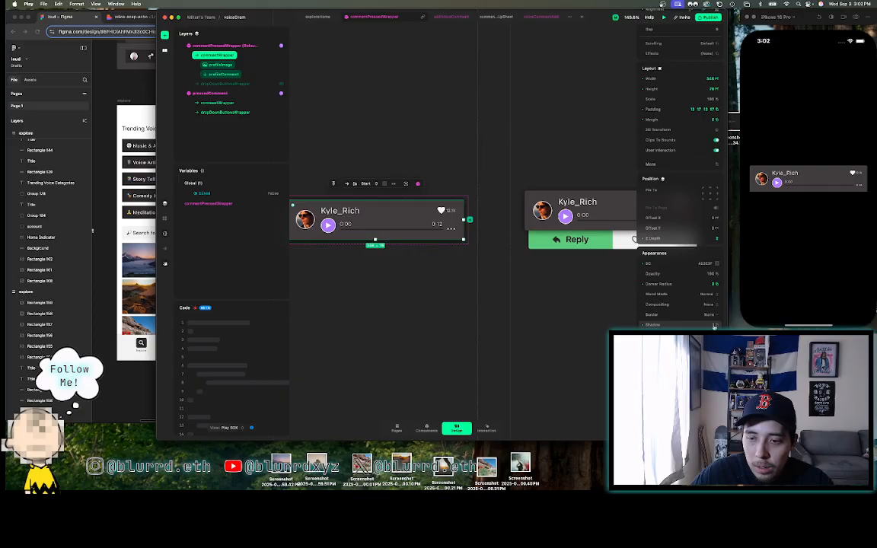
{"action": "left_click", "coordinate": [707, 325]}
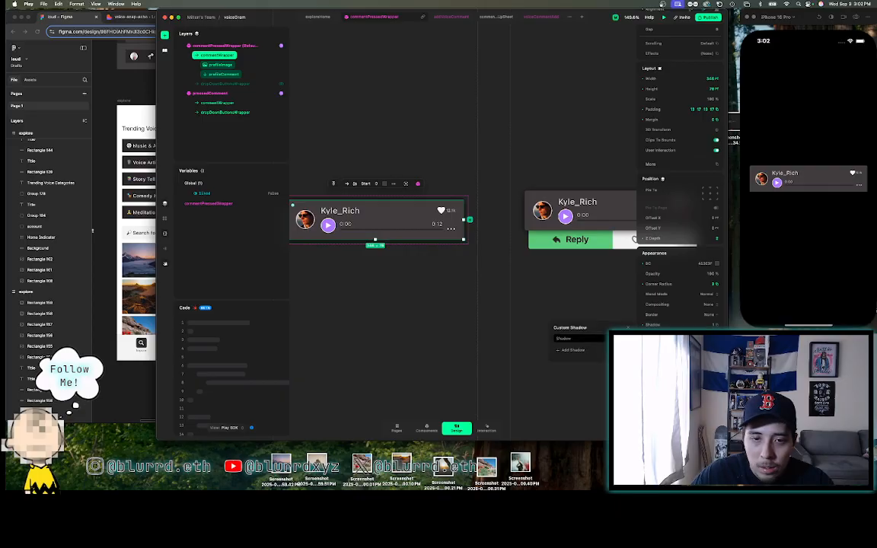
{"action": "left_click", "coordinate": [566, 338]}
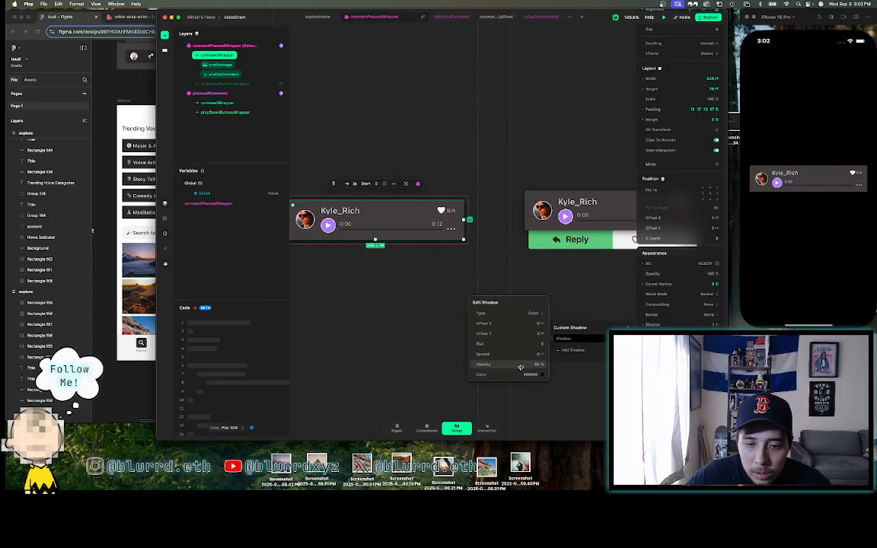
{"action": "left_click", "coordinate": [524, 365]}
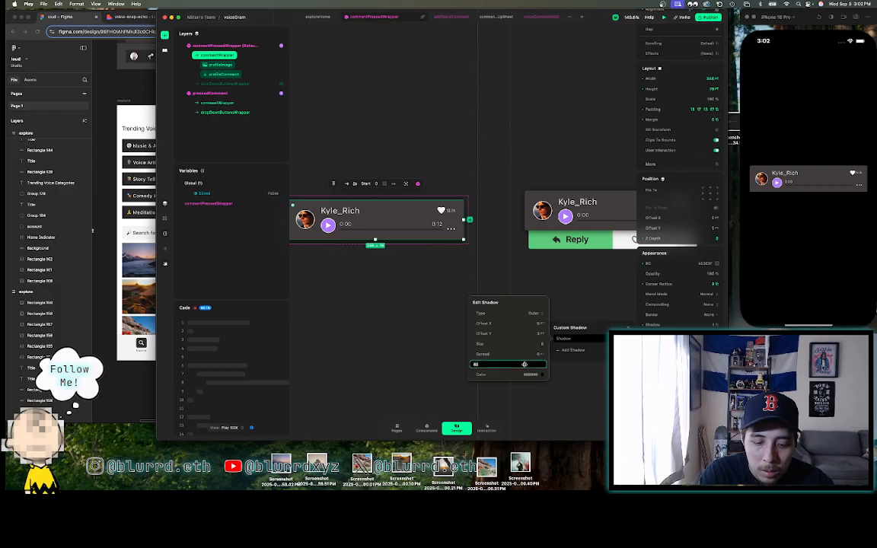
{"action": "type", "text": ".0"}
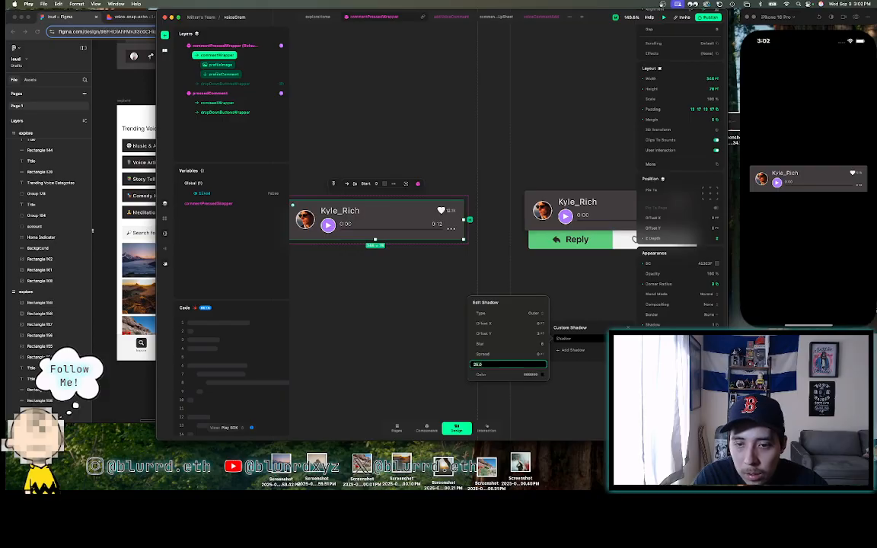
- Return to the app's screens and open exploreHome for editing
{"action": "left_click", "coordinate": [397, 429]}
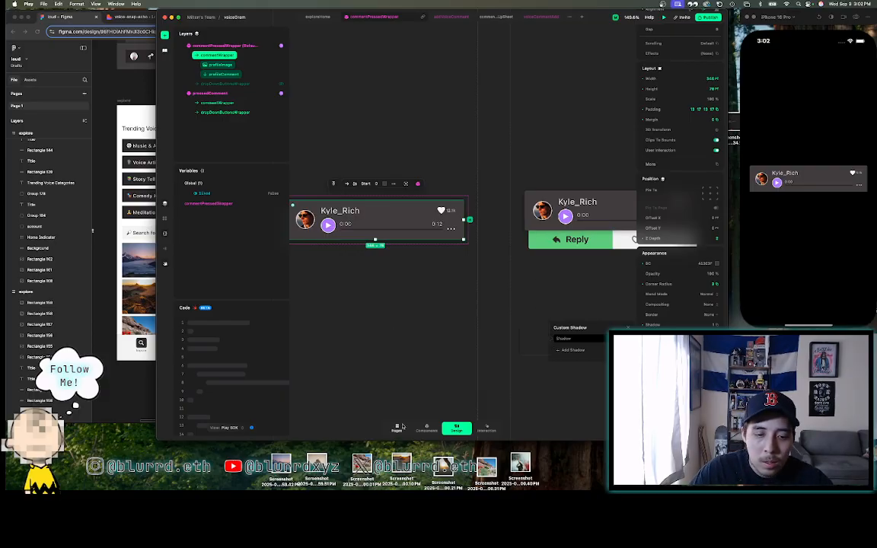
{"action": "left_click", "coordinate": [397, 430]}
{"action": "double_click", "coordinate": [434, 154]}
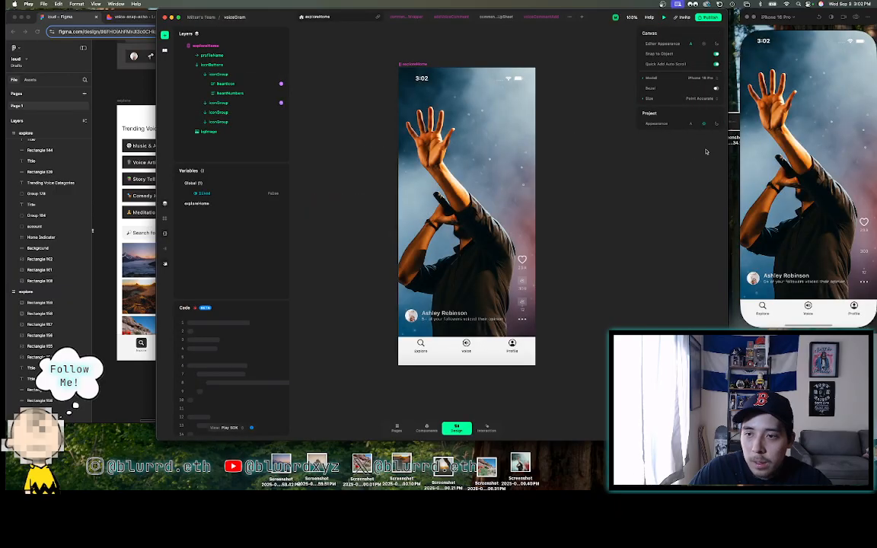
- Open the simulator's comments sheet, toggle the first comment's Reply/Favorite actions, then view Lovable's Activity preview
{"action": "left_click", "coordinate": [864, 244]}
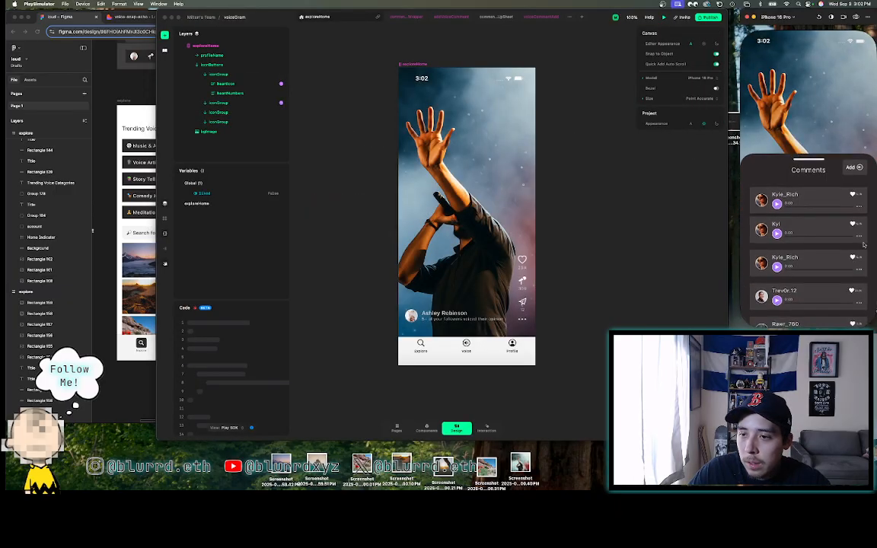
{"action": "left_click", "coordinate": [814, 196]}
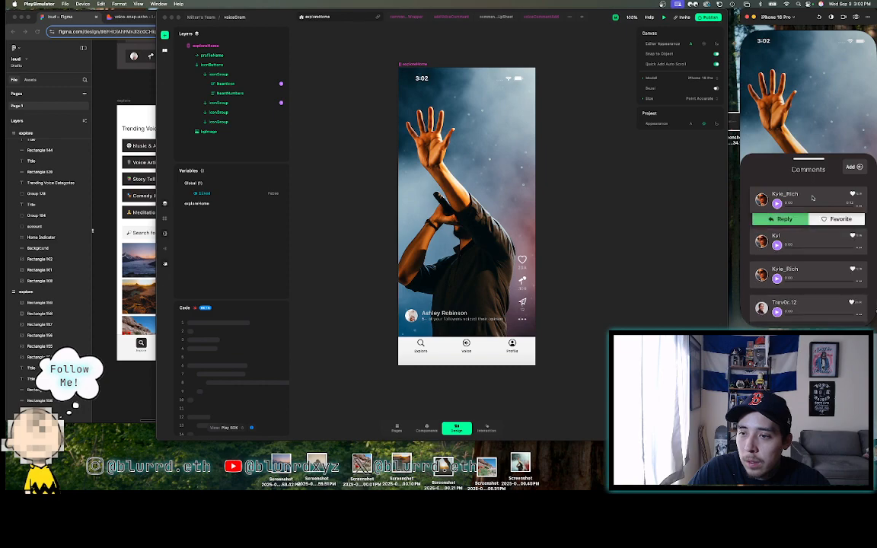
{"action": "left_click", "coordinate": [813, 198]}
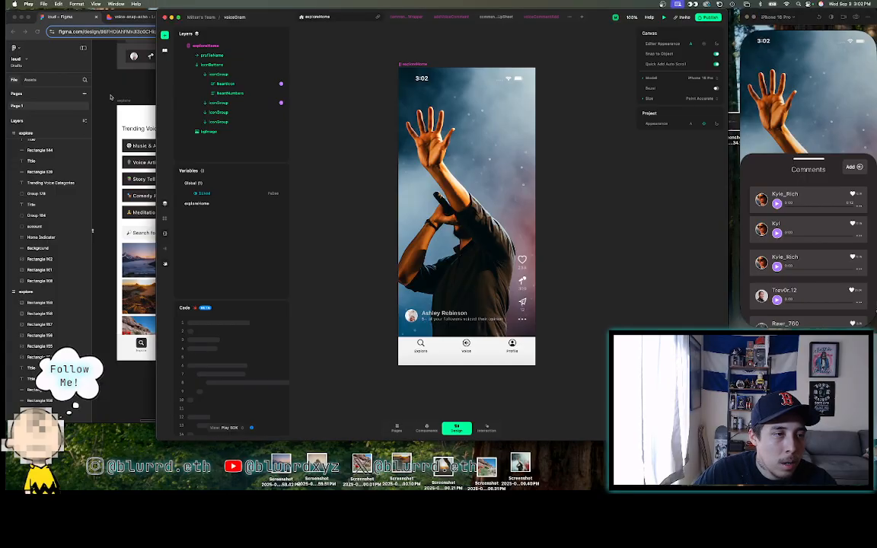
{"action": "left_click", "coordinate": [101, 88]}
{"action": "left_click", "coordinate": [129, 16]}
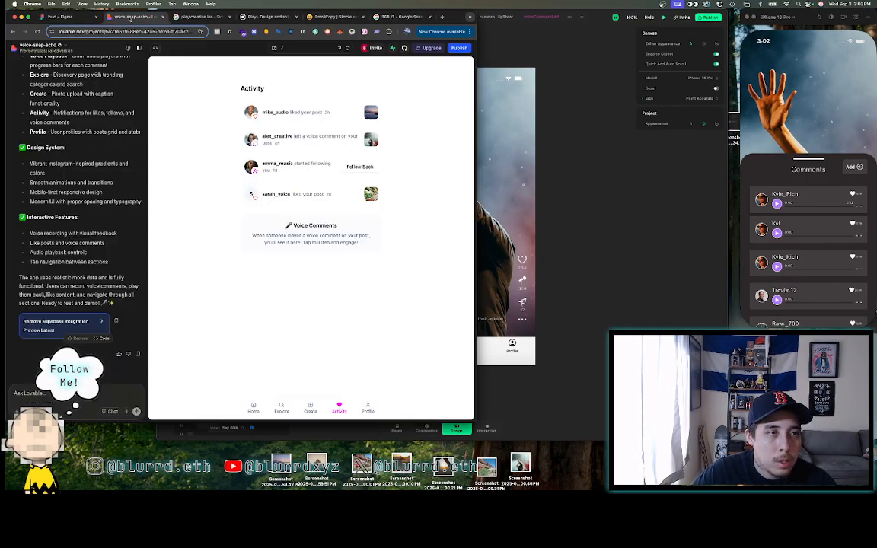
- Set the Trending Voice Categories heading to Medium weight
{"action": "left_click", "coordinate": [67, 16]}
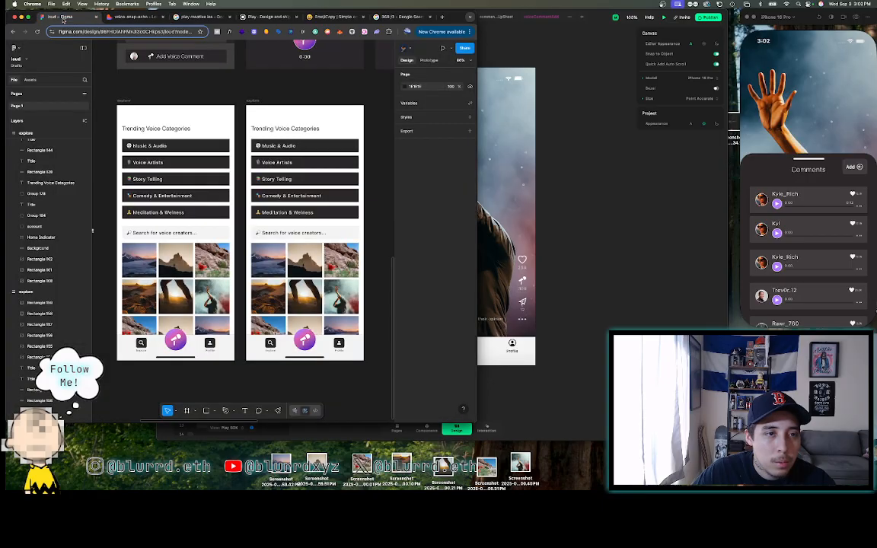
{"action": "left_click", "coordinate": [153, 130]}
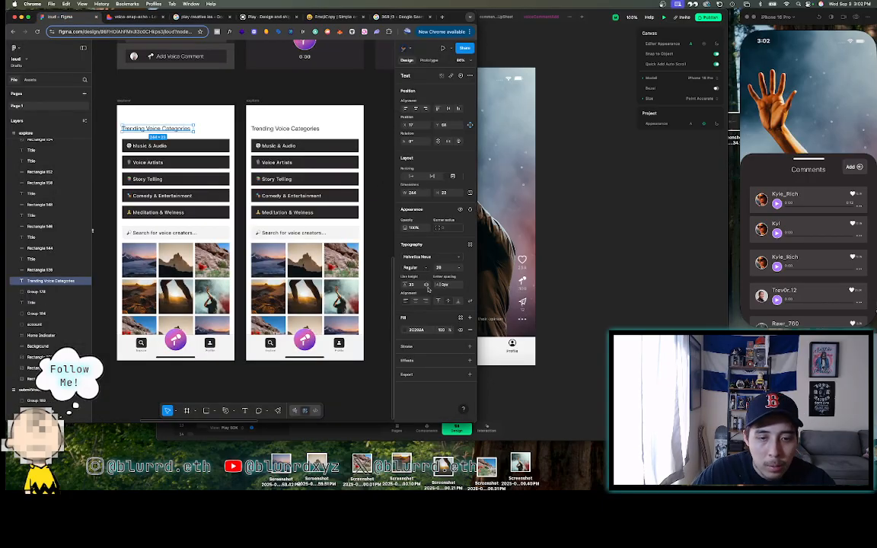
{"action": "left_click", "coordinate": [412, 267]}
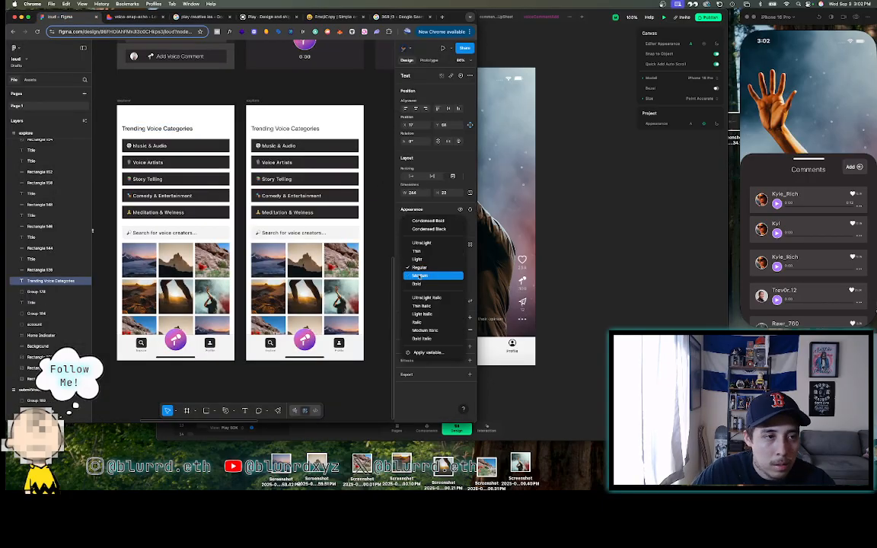
{"action": "left_click", "coordinate": [417, 276]}
{"action": "left_click", "coordinate": [221, 85]}
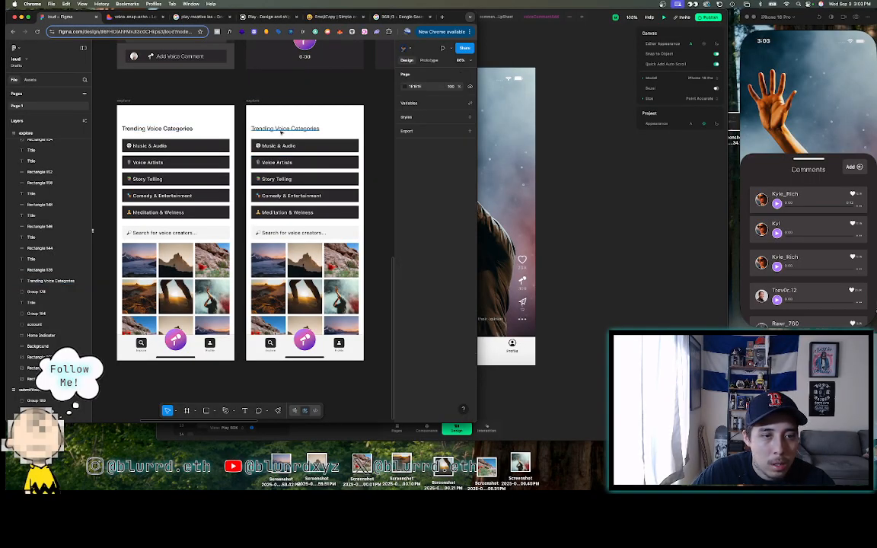
- Rename the second frame's heading to 'Activity' in Medium weight
{"action": "left_click", "coordinate": [271, 130]}
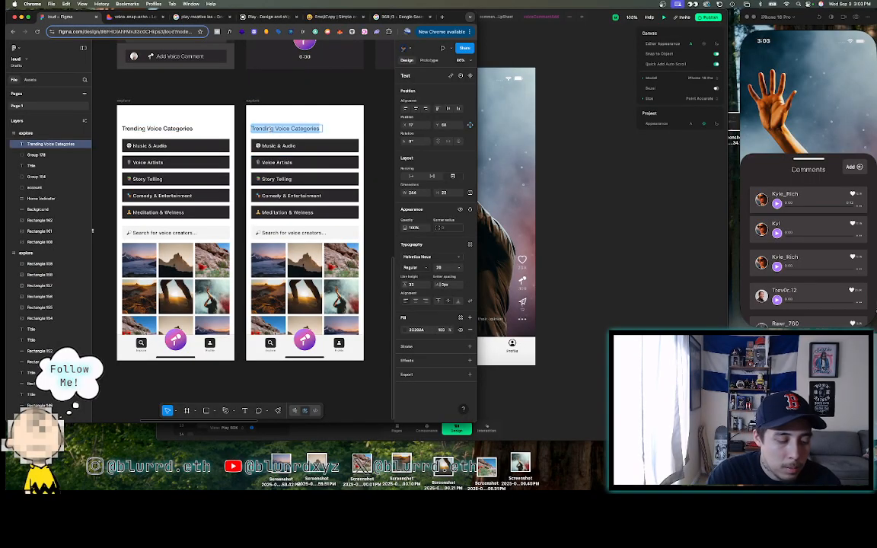
{"action": "type", "text": "Activity"}
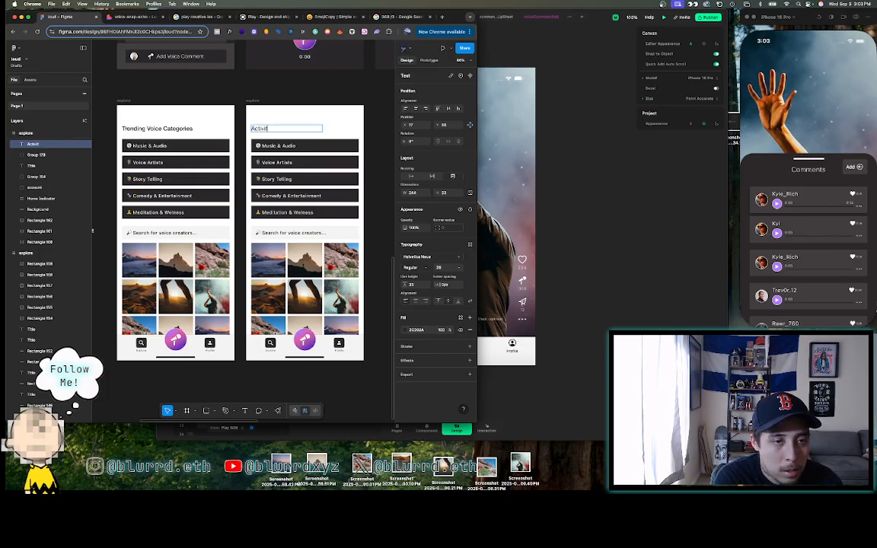
{"action": "left_click", "coordinate": [409, 267]}
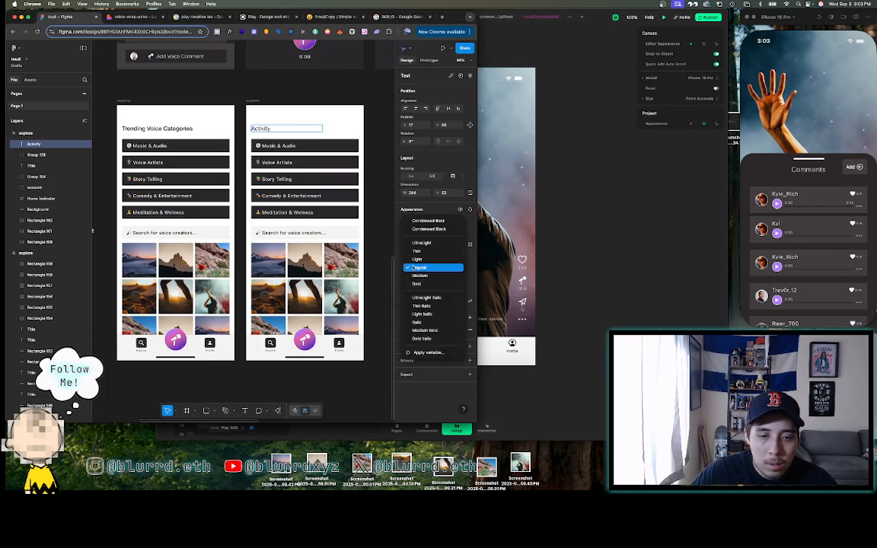
{"action": "left_click", "coordinate": [417, 273]}
{"action": "key", "text": "super+z"}
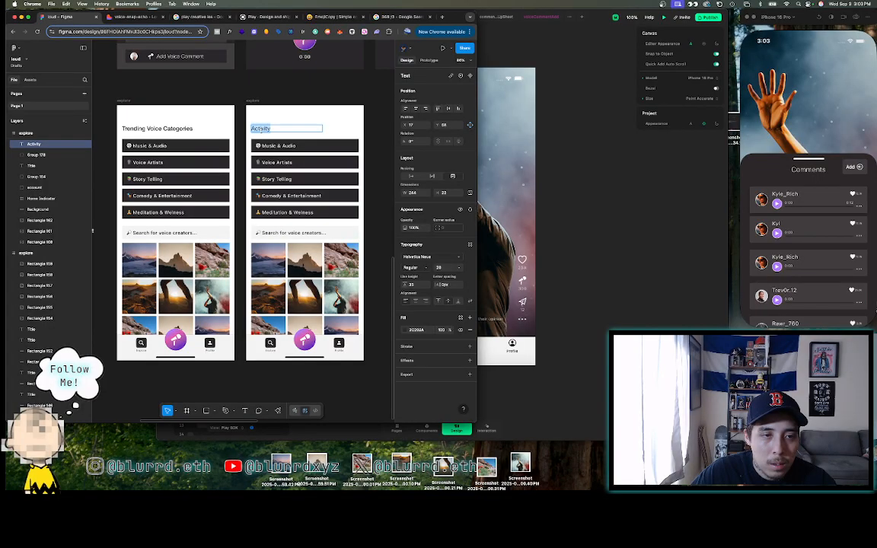
{"action": "left_click", "coordinate": [414, 268]}
{"action": "left_click", "coordinate": [418, 272]}
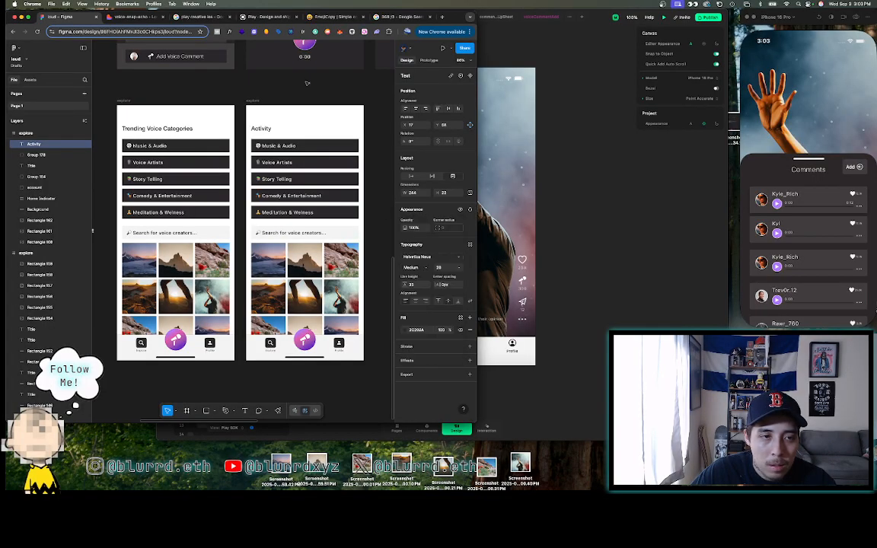
{"action": "left_click", "coordinate": [300, 87]}
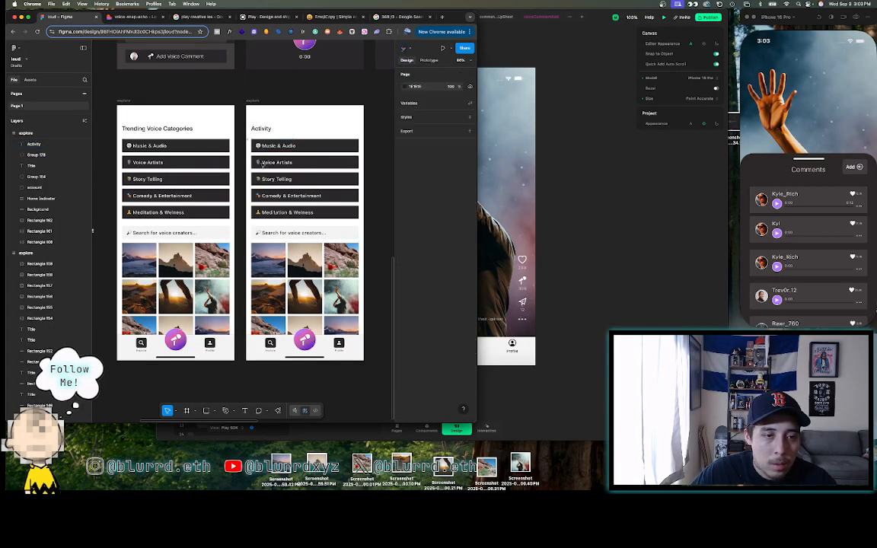
- Delete the category buttons from the Activity frame, checking against the Lovable preview
{"action": "left_click", "coordinate": [261, 163]}
{"action": "key", "text": "Delete"}
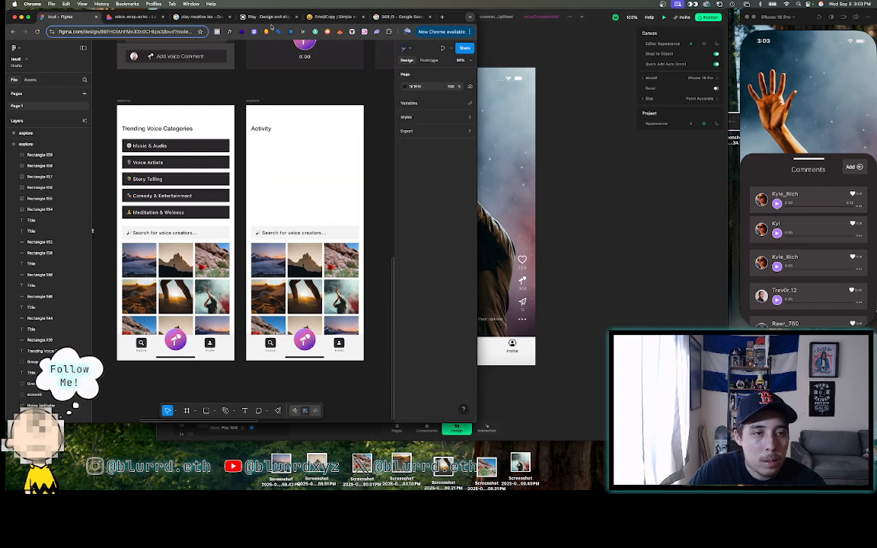
{"action": "left_click", "coordinate": [137, 17]}
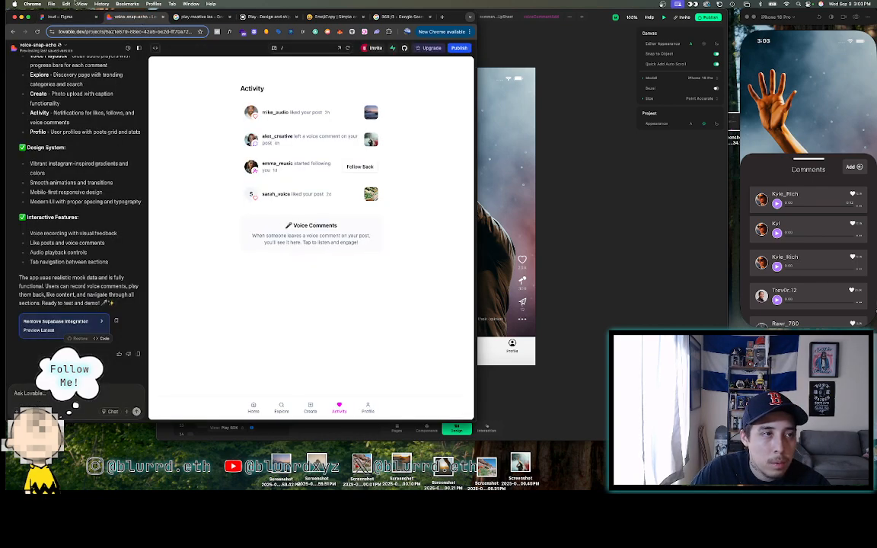
{"action": "left_click", "coordinate": [65, 16]}
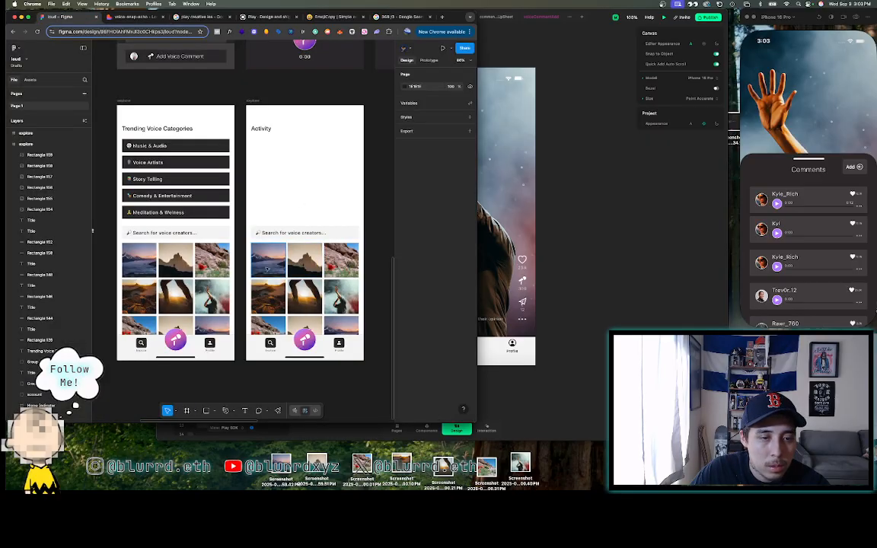
- Delete all the image tiles of the grid in the Activity frame
{"action": "left_click", "coordinate": [266, 269]}
{"action": "key", "text": "Delete"}
{"action": "left_click", "coordinate": [304, 260]}
{"action": "key", "text": "Delete"}
{"action": "left_click", "coordinate": [340, 260]}
{"action": "key", "text": "Delete"}
{"action": "left_click", "coordinate": [341, 298]}
{"action": "key", "text": "Delete"}
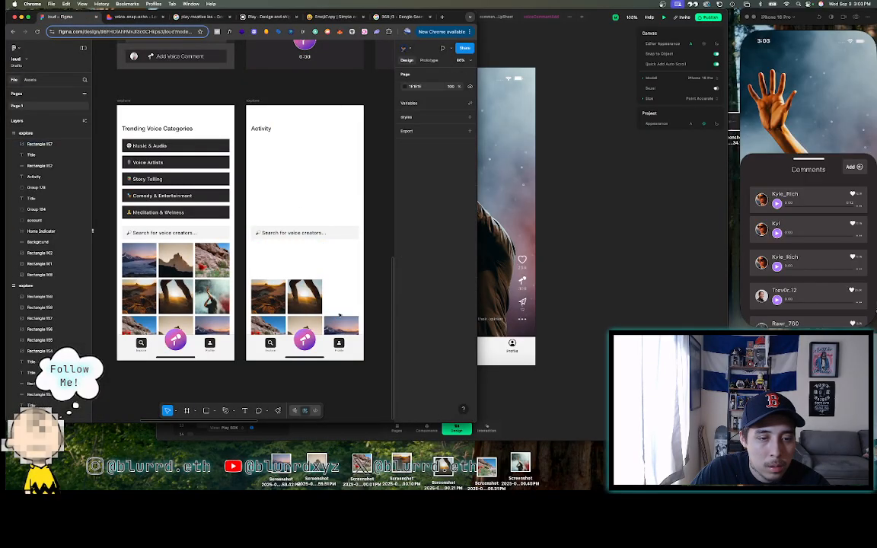
{"action": "left_click", "coordinate": [307, 301]}
{"action": "key", "text": "Delete"}
{"action": "left_click", "coordinate": [272, 305]}
{"action": "key", "text": "Delete"}
{"action": "left_click", "coordinate": [275, 327]}
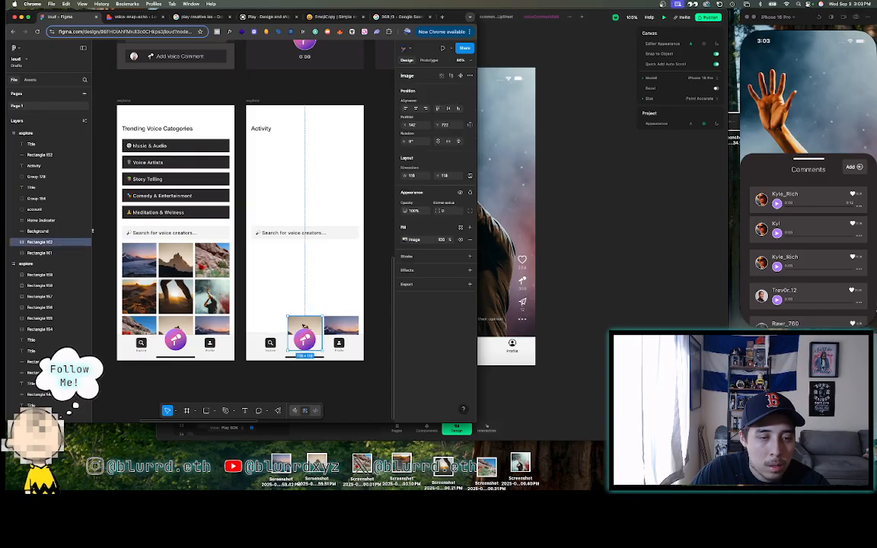
{"action": "key", "text": "Delete"}
- Make the grey search bar taller by raising its top edge
{"action": "left_click", "coordinate": [330, 232]}
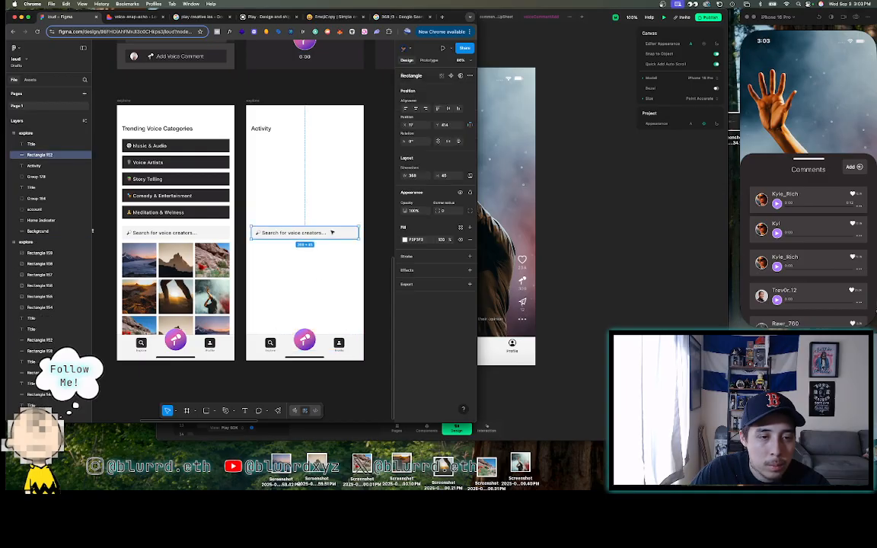
{"action": "left_click_drag", "start_coordinate": [328, 226], "coordinate": [327, 208]}
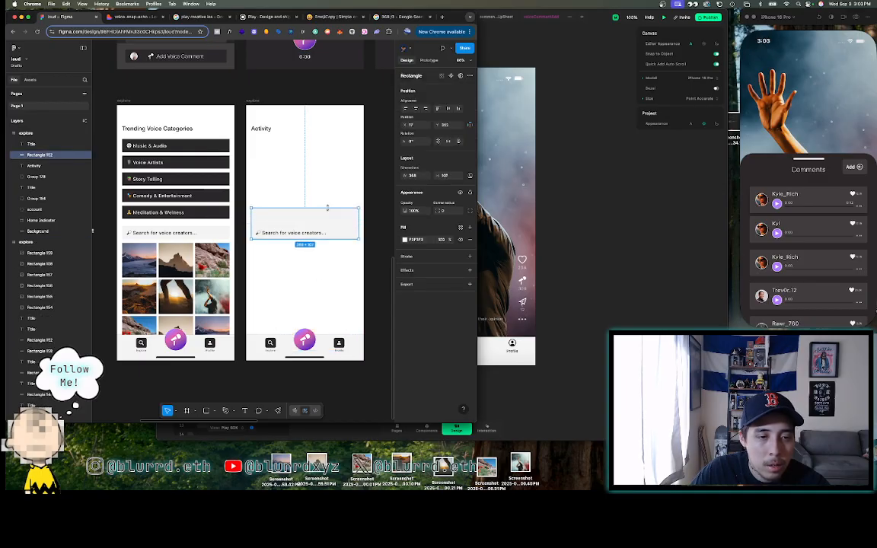
{"action": "left_click", "coordinate": [315, 185]}
{"action": "left_click", "coordinate": [136, 16]}
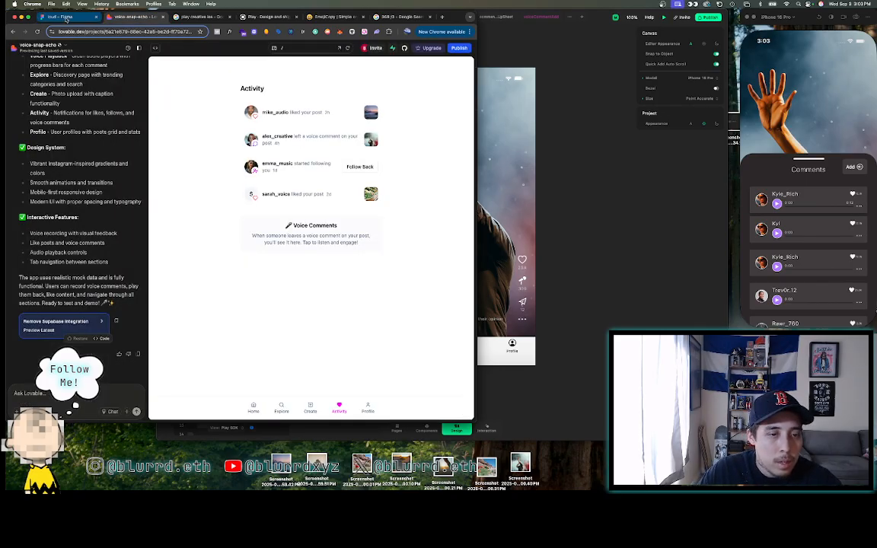
- Move the Kyle_Rich name text into the Activity frame above the search bar
{"action": "left_click", "coordinate": [61, 17]}
{"action": "scroll", "coordinate": [203, 126], "scroll_direction": "down", "scroll_amount": 3}
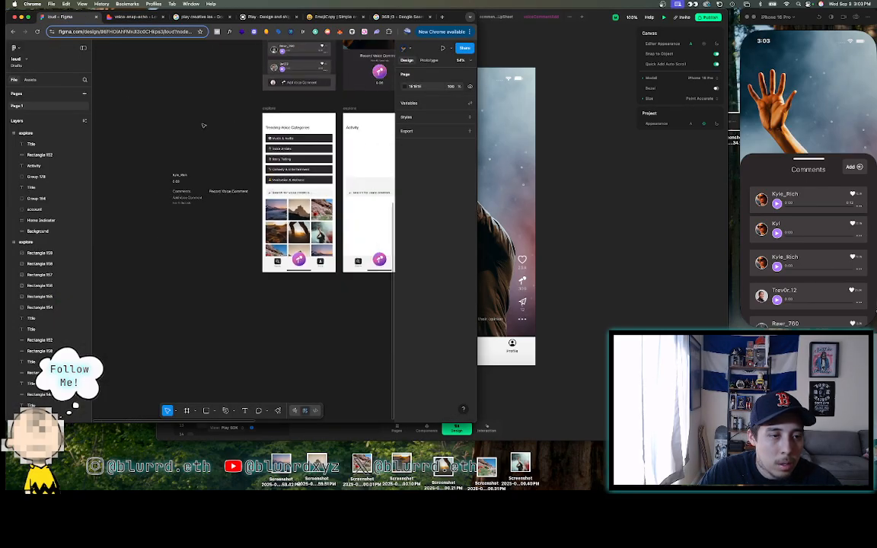
{"action": "scroll", "coordinate": [204, 126], "scroll_direction": "up", "scroll_amount": 5}
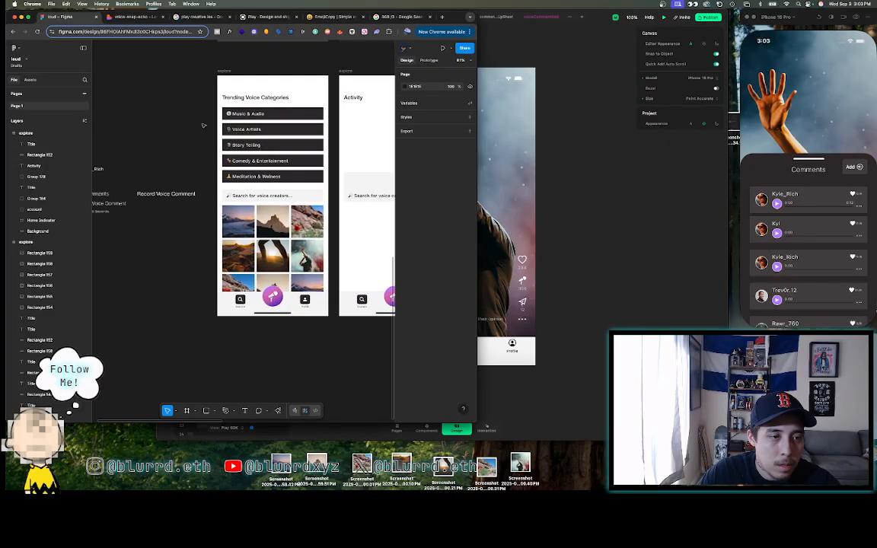
{"action": "scroll", "coordinate": [186, 133], "scroll_direction": "down", "scroll_amount": 3}
{"action": "left_click", "coordinate": [119, 159]}
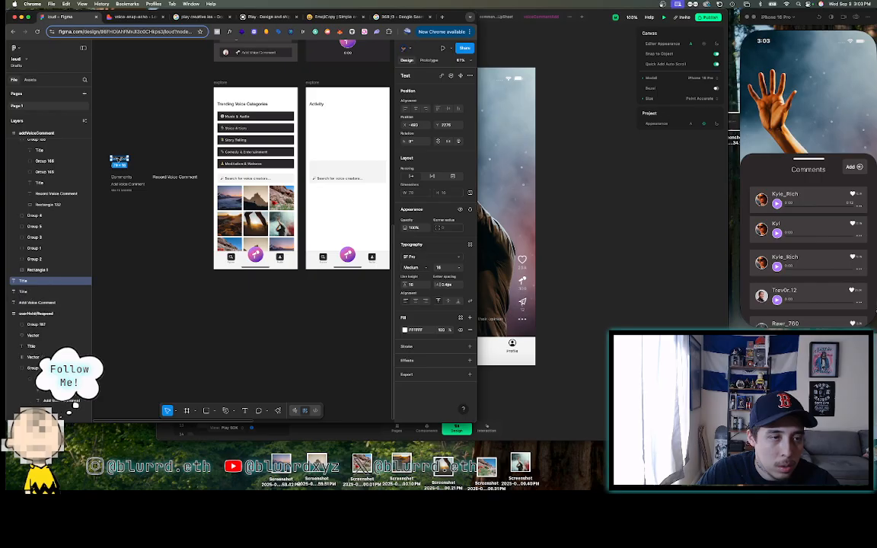
{"action": "left_click_drag", "start_coordinate": [119, 159], "coordinate": [346, 172]}
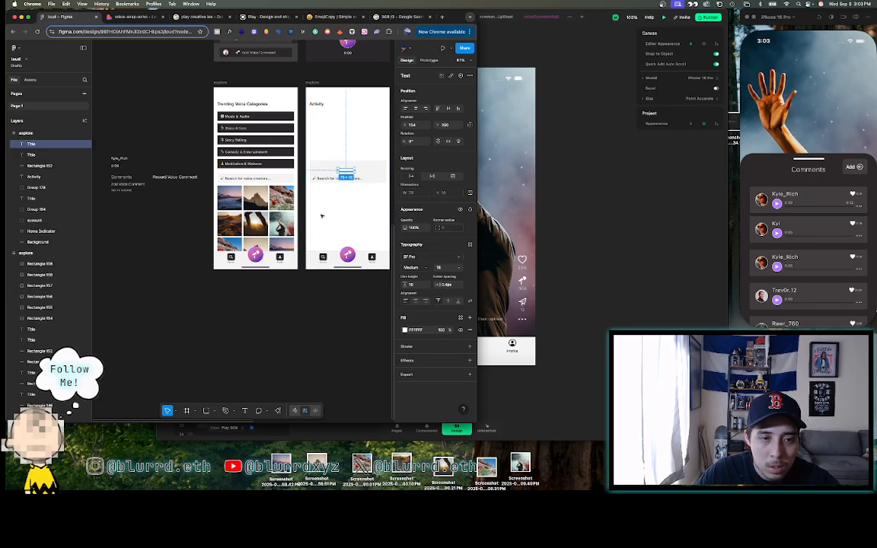
- Give the Kyle_Rich text the dark 2C292A fill
{"action": "left_click", "coordinate": [333, 178]}
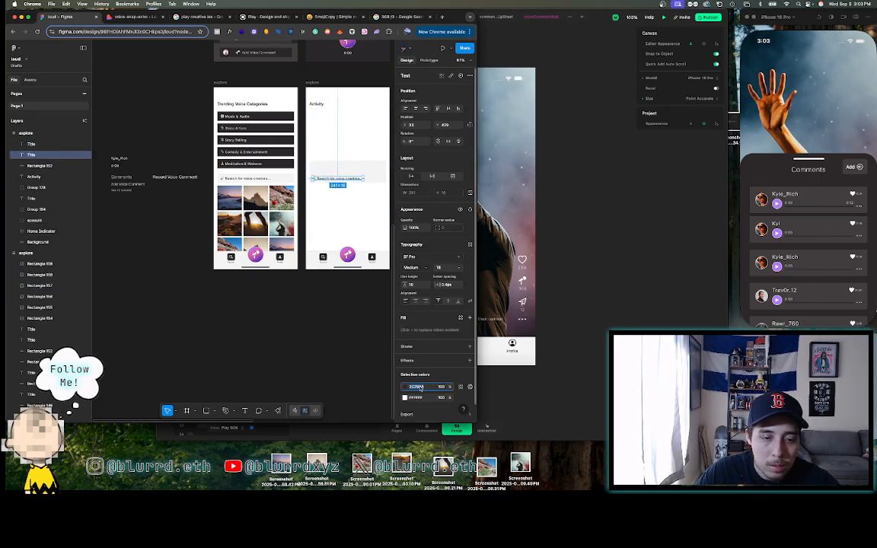
{"action": "left_click", "coordinate": [346, 172]}
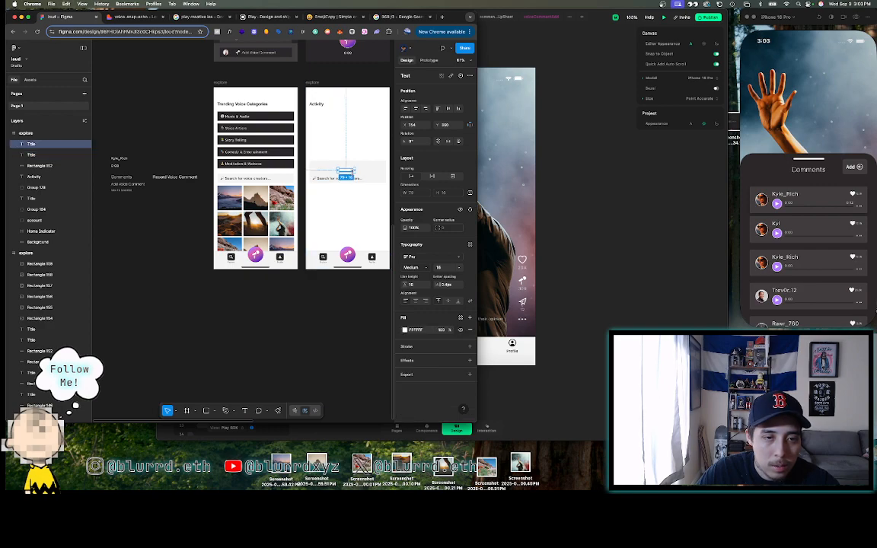
{"action": "left_click", "coordinate": [416, 330]}
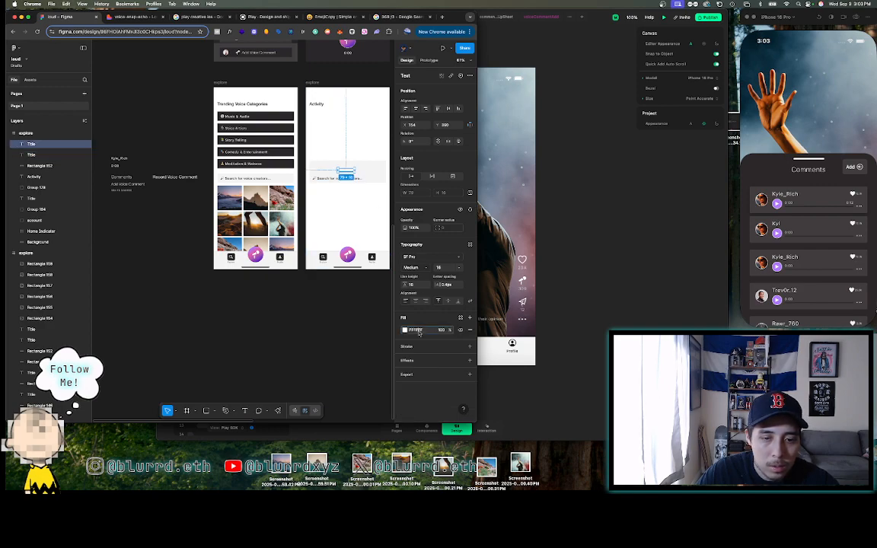
{"action": "type", "text": "2C292A"}
{"action": "key", "text": "Return"}
{"action": "key", "text": "Escape"}
{"action": "scroll", "coordinate": [346, 198], "scroll_direction": "up", "scroll_amount": 5}
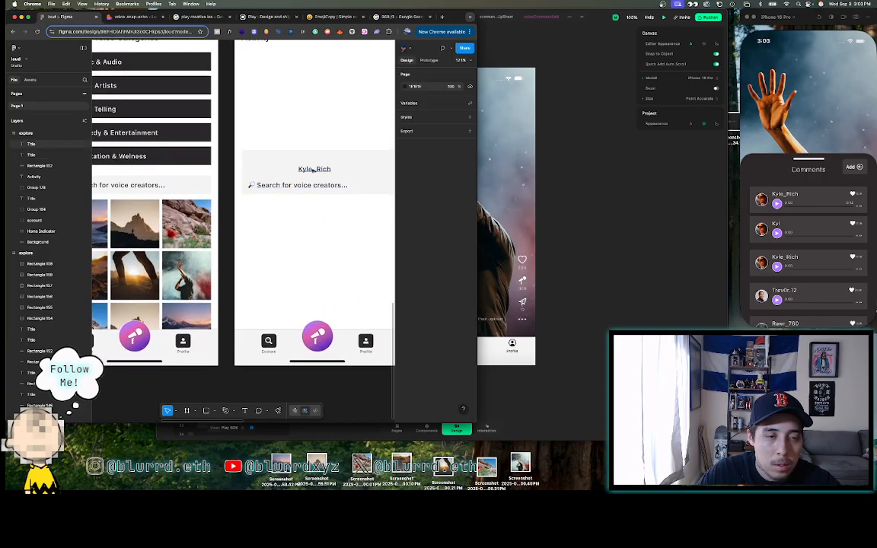
- Start editing the Kyle_Rich text and clear the previous EmojiCopy search
{"action": "double_click", "coordinate": [313, 170]}
{"action": "left_click", "coordinate": [329, 16]}
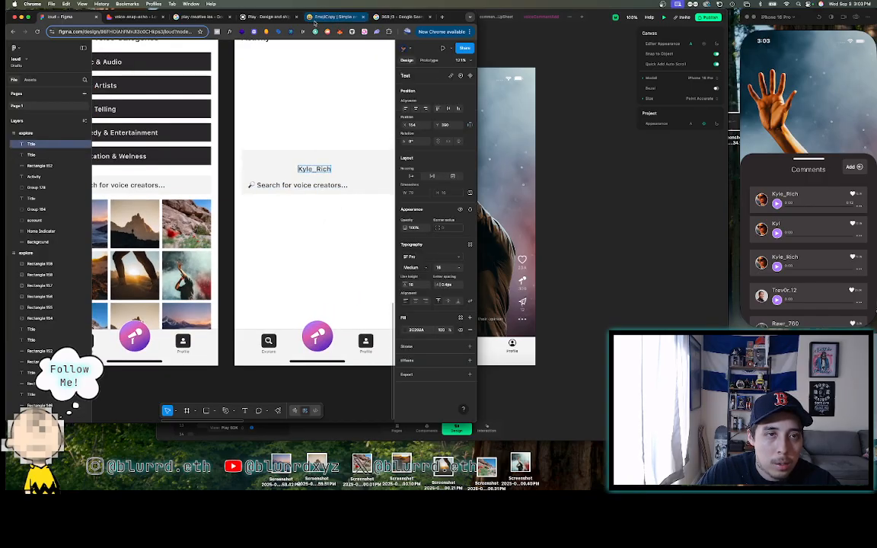
{"action": "left_click", "coordinate": [185, 71]}
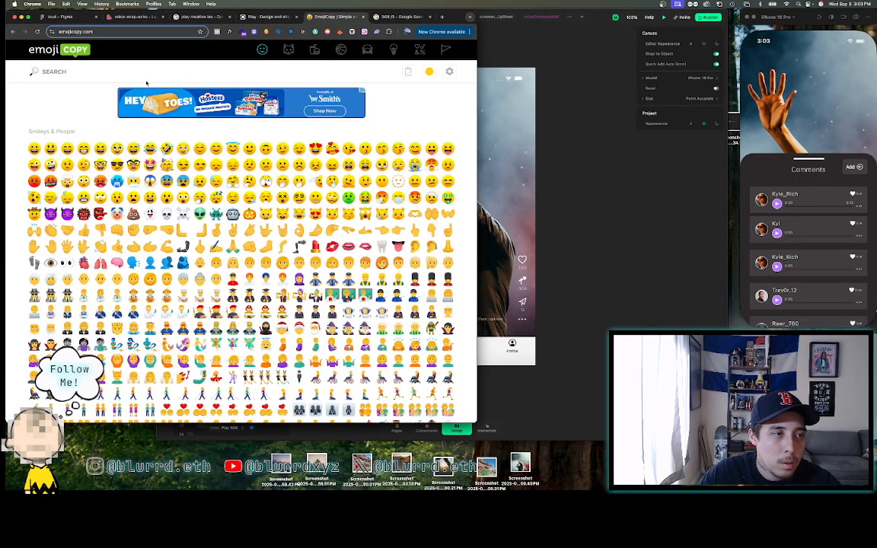
- Search EmojiCopy for 'micr', copy the microphone emoji from the 6 matches, and return to Figma
{"action": "left_click", "coordinate": [145, 75]}
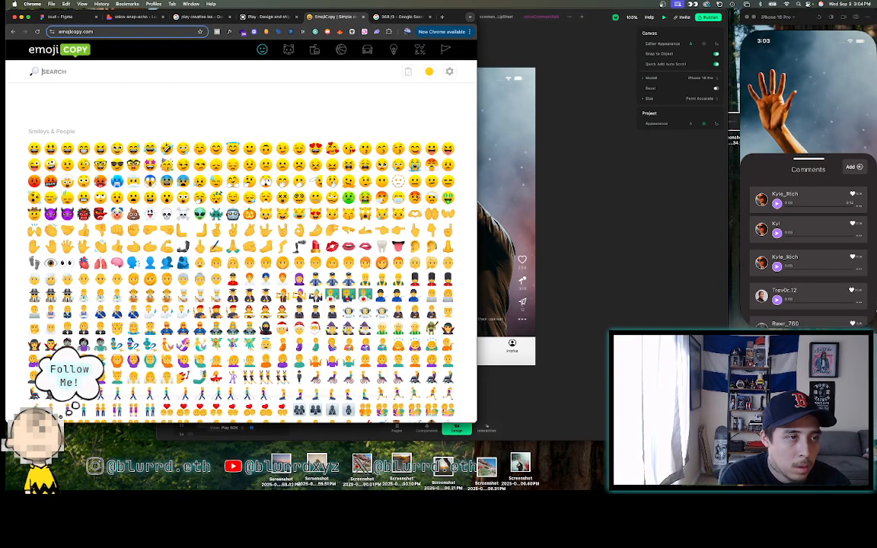
{"action": "type", "text": "micr"}
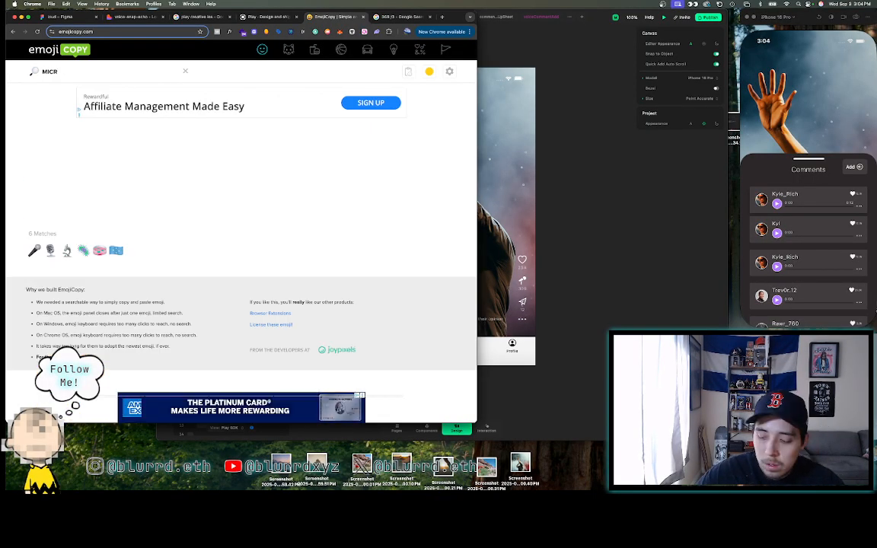
{"action": "left_click", "coordinate": [34, 250]}
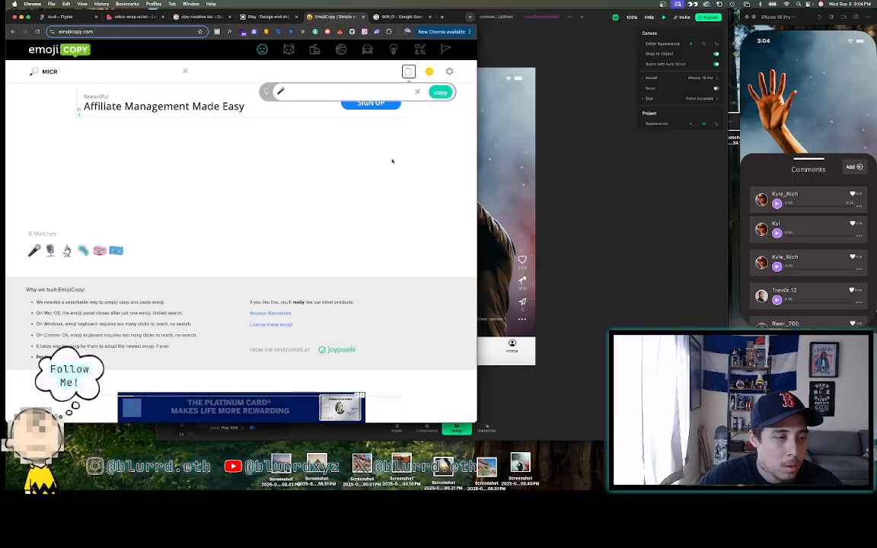
{"action": "left_click", "coordinate": [68, 17]}
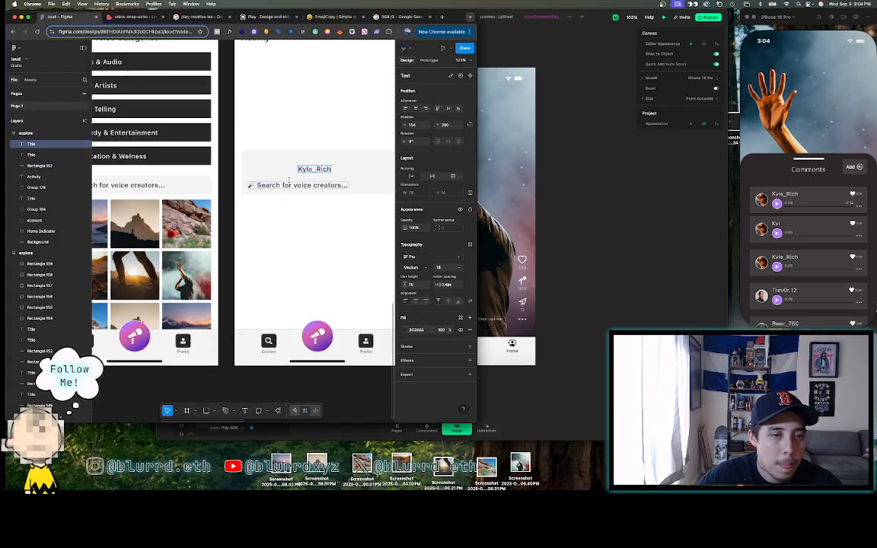
{"action": "type", "text": "🎤"}
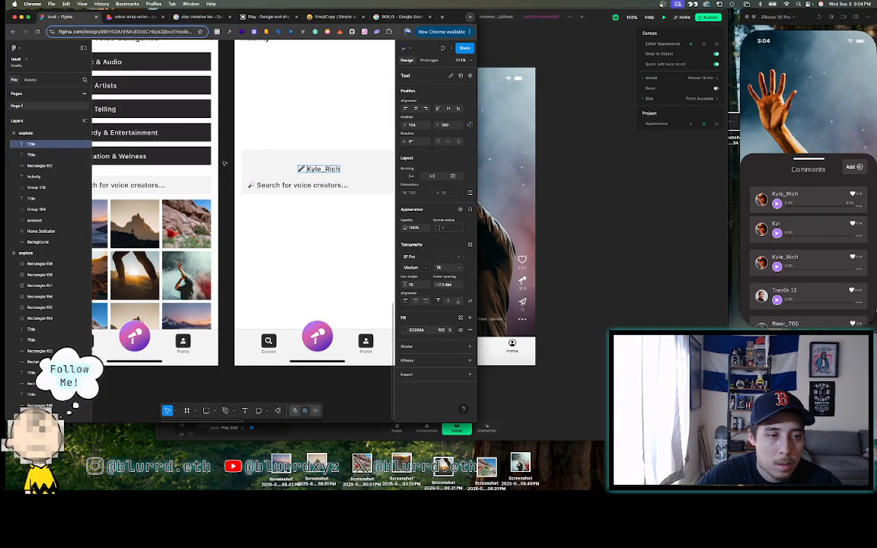
{"action": "left_click", "coordinate": [122, 18]}
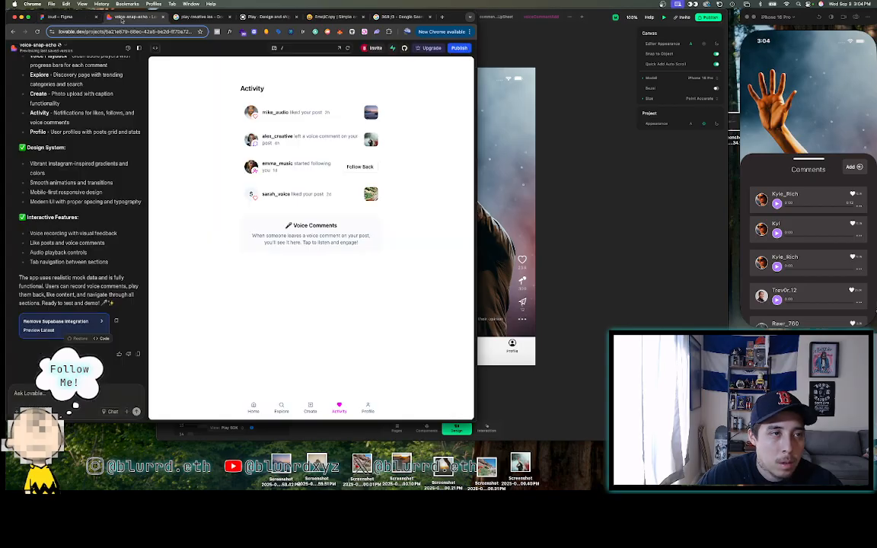
{"action": "left_click", "coordinate": [69, 18]}
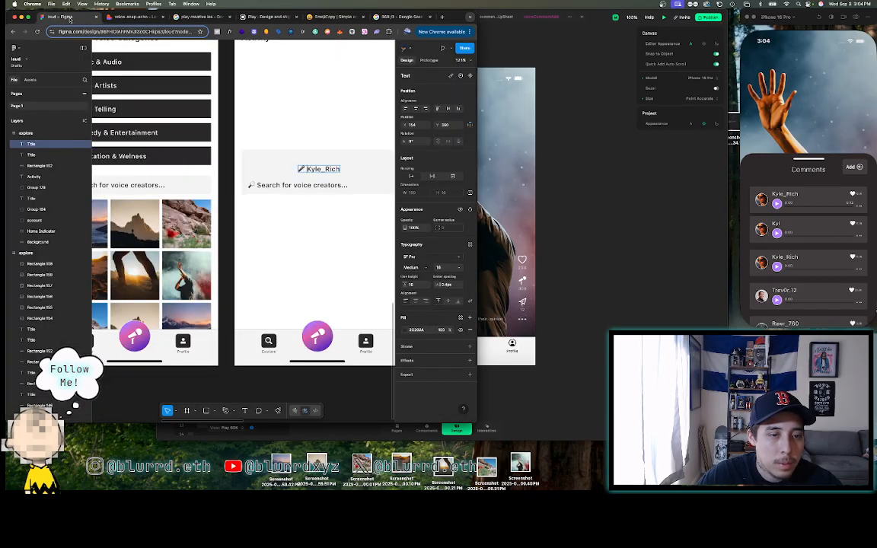
- Replace Kyle_Rich with 'Voice Comments' and centre the heading in the card
{"action": "left_click_drag", "start_coordinate": [340, 169], "coordinate": [289, 169]}
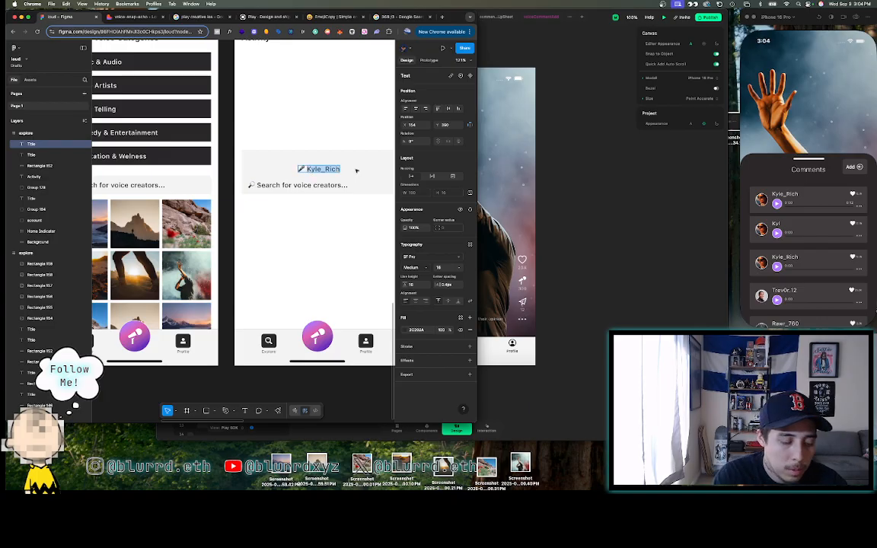
{"action": "type", "text": "Voice C"}
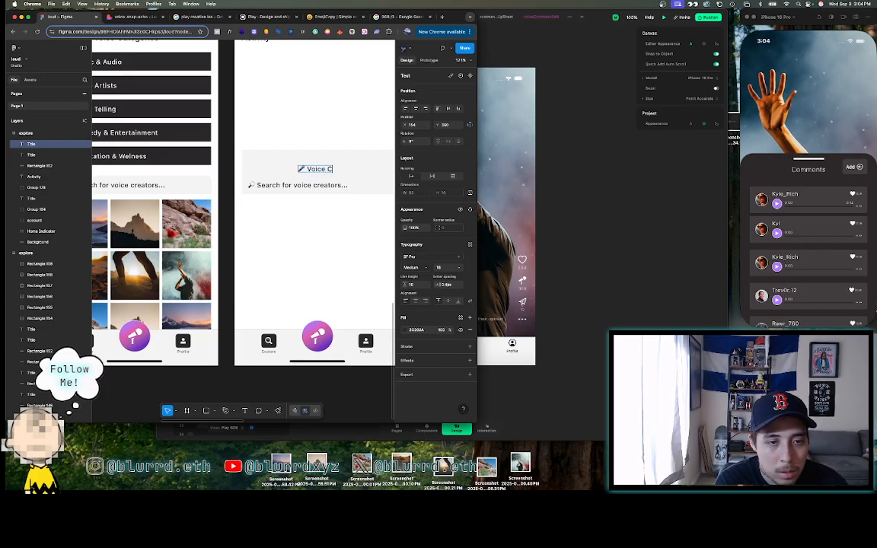
{"action": "type", "text": "omments"}
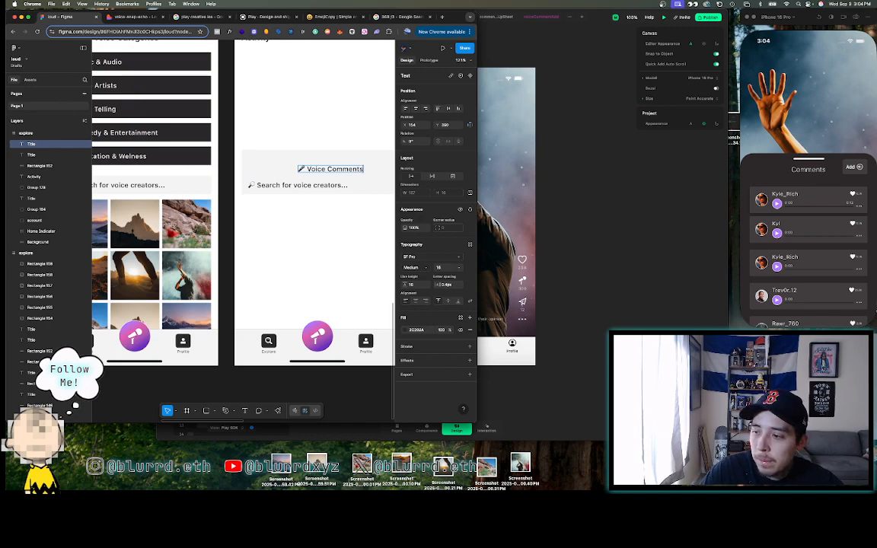
{"action": "key", "text": "Escape"}
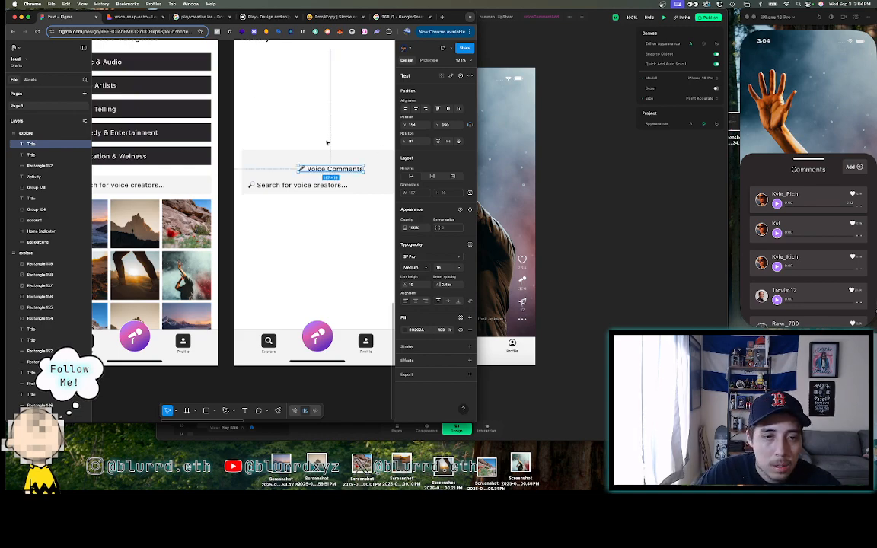
{"action": "scroll", "coordinate": [327, 143], "scroll_direction": "right", "scroll_amount": 3}
{"action": "left_click_drag", "start_coordinate": [279, 162], "coordinate": [269, 154]}
- Copy the empty-state description text from Lovable and select the 'Search for voice creators...' layer
{"action": "left_click", "coordinate": [135, 17]}
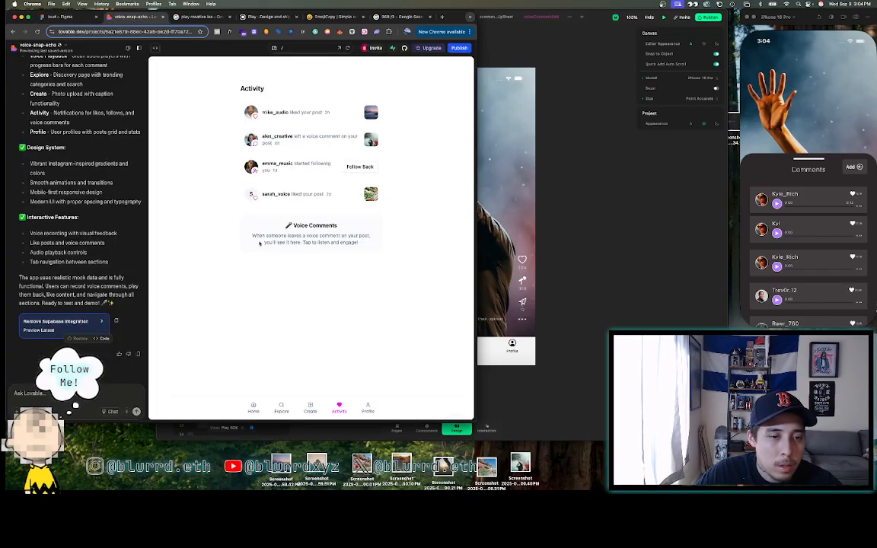
{"action": "left_click_drag", "start_coordinate": [250, 232], "coordinate": [365, 253]}
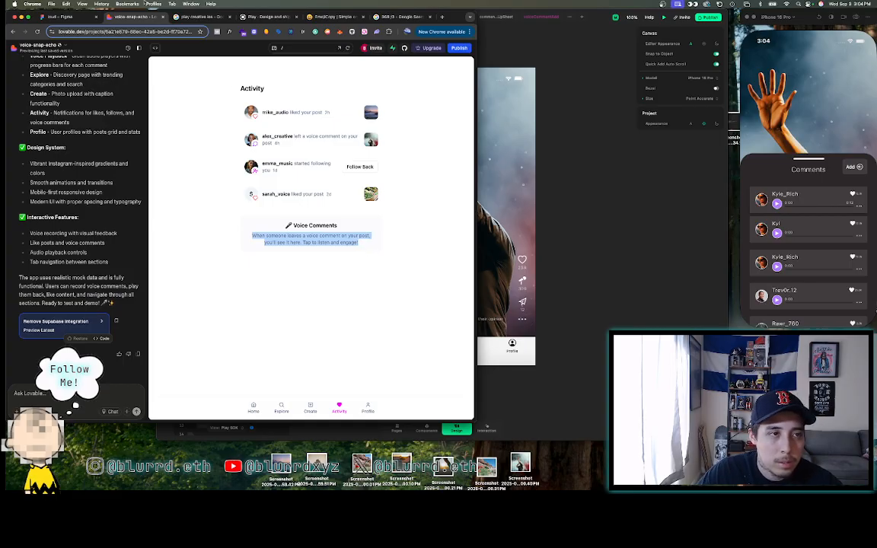
{"action": "left_click", "coordinate": [63, 17]}
{"action": "left_click", "coordinate": [212, 178]}
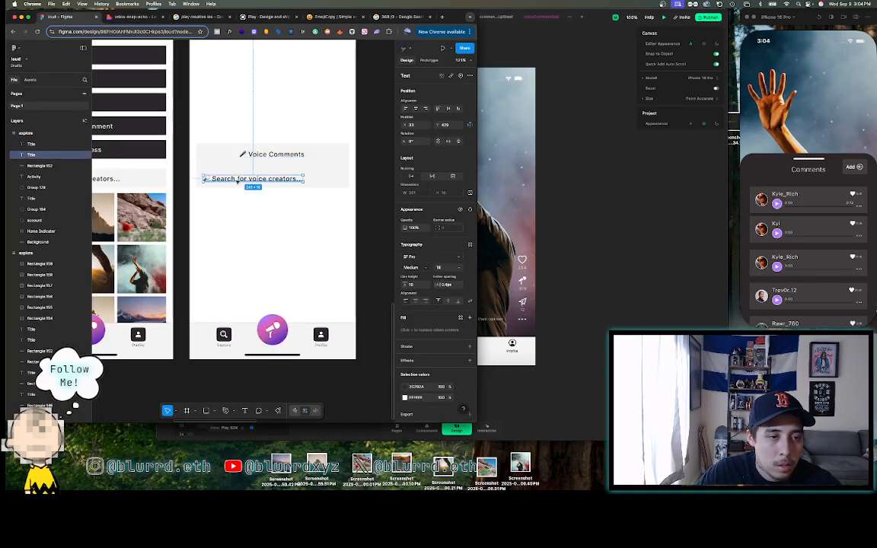
- Replace the search text with the pasted empty-state message and wrap it onto three lines
{"action": "double_click", "coordinate": [211, 178]}
{"action": "key", "text": "Escape"}
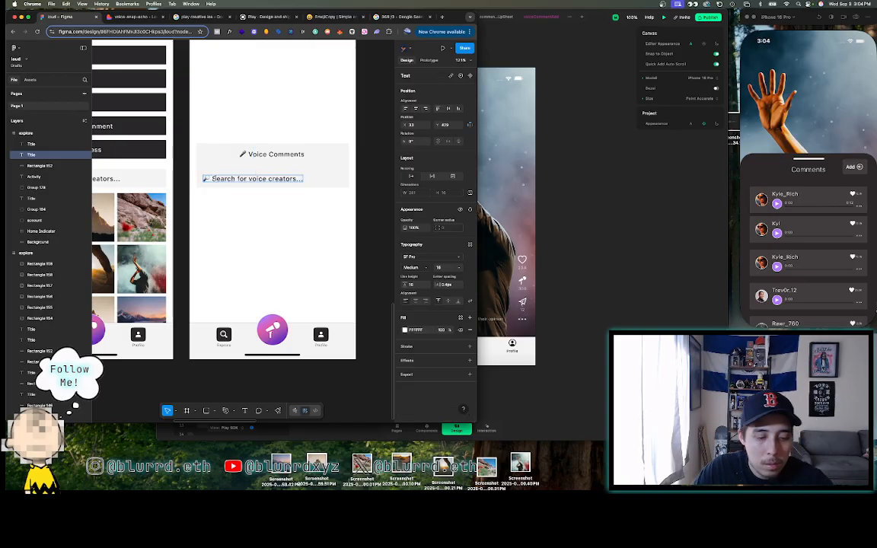
{"action": "double_click", "coordinate": [222, 179]}
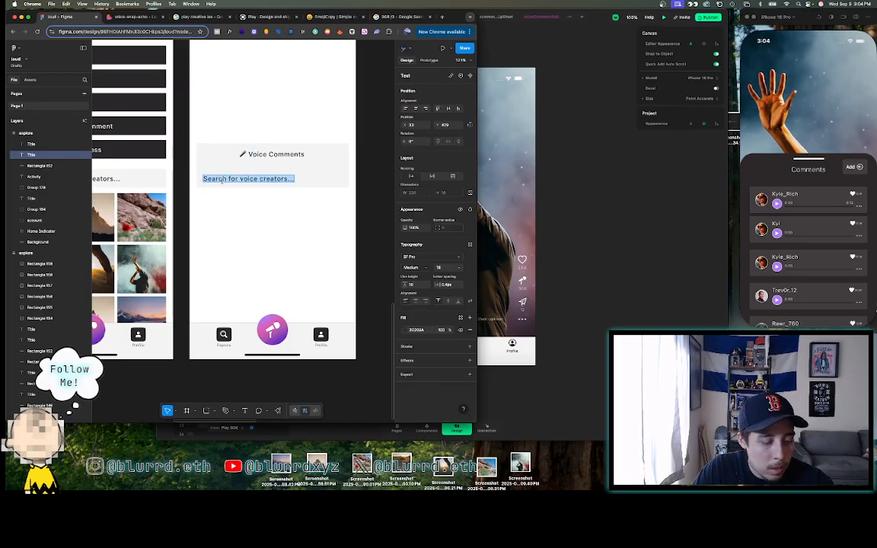
{"action": "key", "text": "ctrl+v"}
{"action": "key", "text": "Escape"}
{"action": "scroll", "coordinate": [279, 196], "scroll_direction": "down", "scroll_amount": 5}
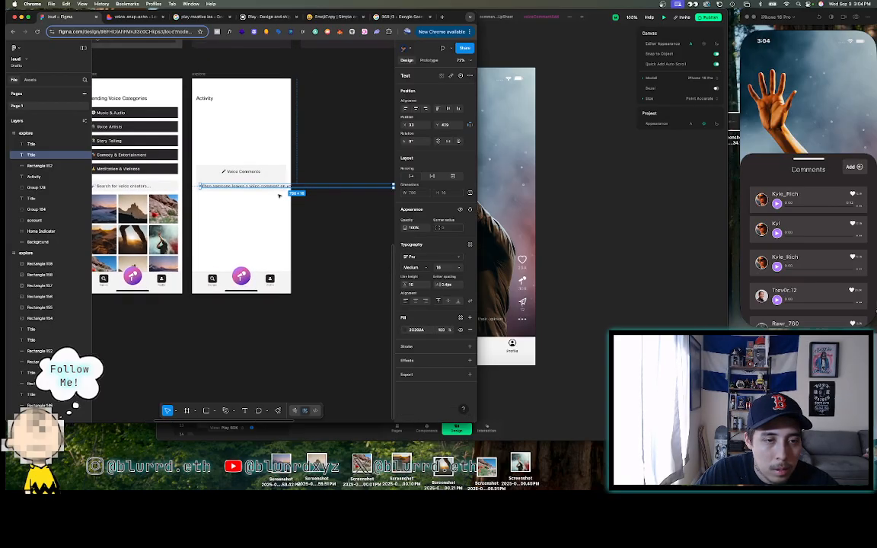
{"action": "scroll", "coordinate": [298, 188], "scroll_direction": "right", "scroll_amount": 3}
{"action": "left_click_drag", "start_coordinate": [347, 180], "coordinate": [226, 181]}
- Centre-align the message and move it under the Voice Comments heading
{"action": "scroll", "coordinate": [225, 181], "scroll_direction": "left", "scroll_amount": 5}
{"action": "scroll", "coordinate": [226, 181], "scroll_direction": "up", "scroll_amount": 3}
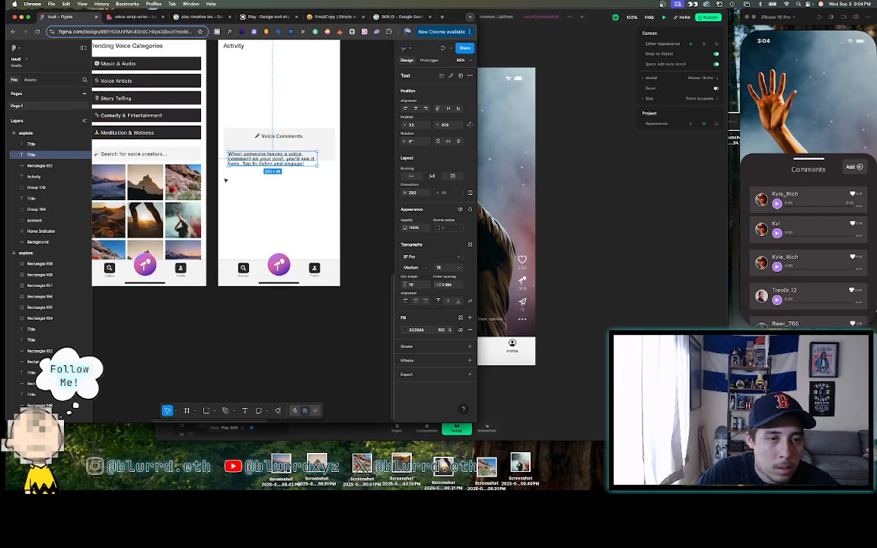
{"action": "left_click", "coordinate": [415, 302]}
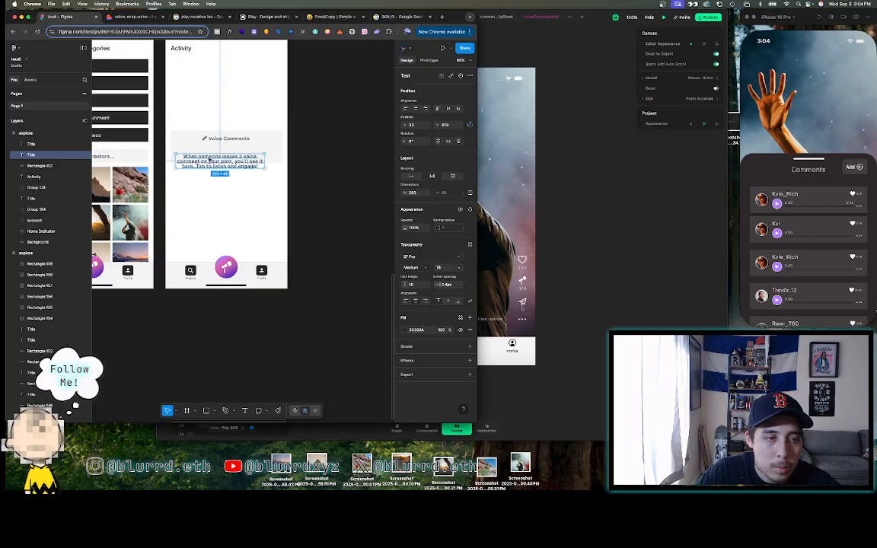
{"action": "left_click_drag", "start_coordinate": [224, 166], "coordinate": [229, 157]}
- Give the message text a light-grey D0CBCF fill
{"action": "left_click", "coordinate": [268, 162]}
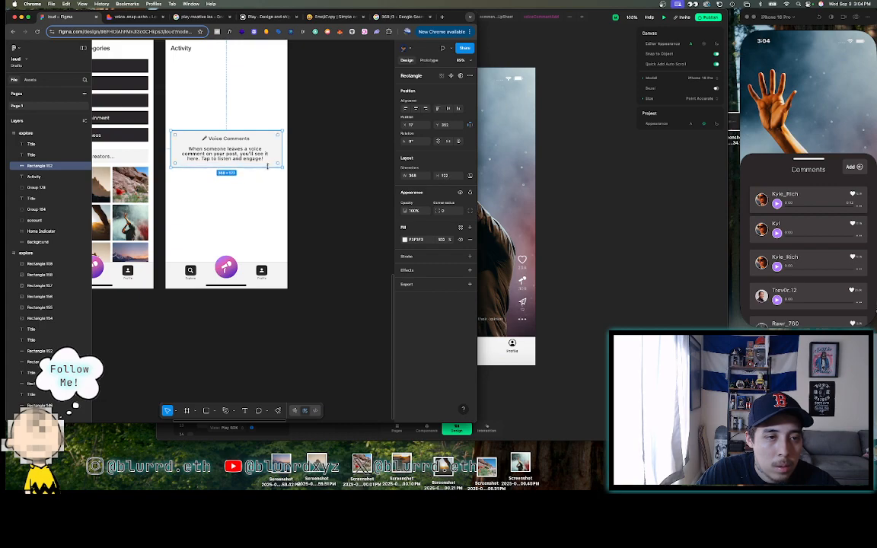
{"action": "left_click", "coordinate": [245, 153]}
{"action": "left_click", "coordinate": [405, 329]}
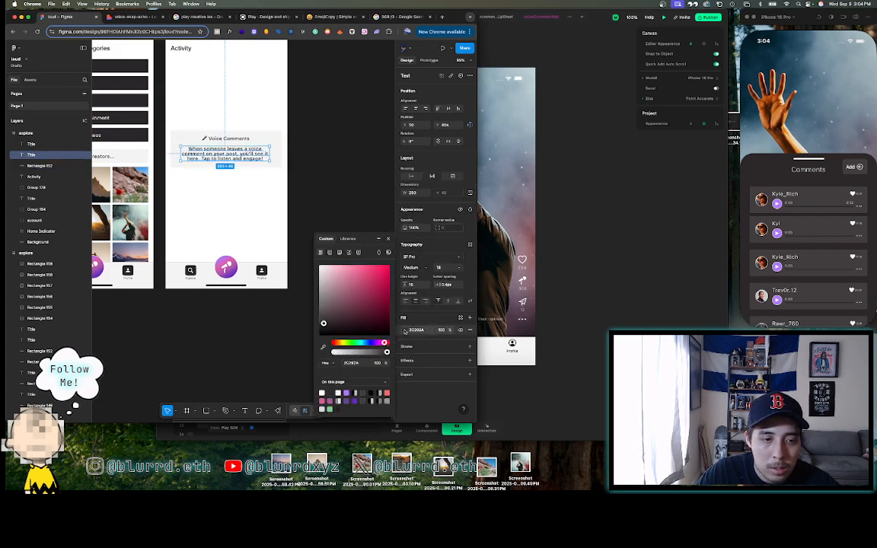
{"action": "left_click", "coordinate": [319, 269]}
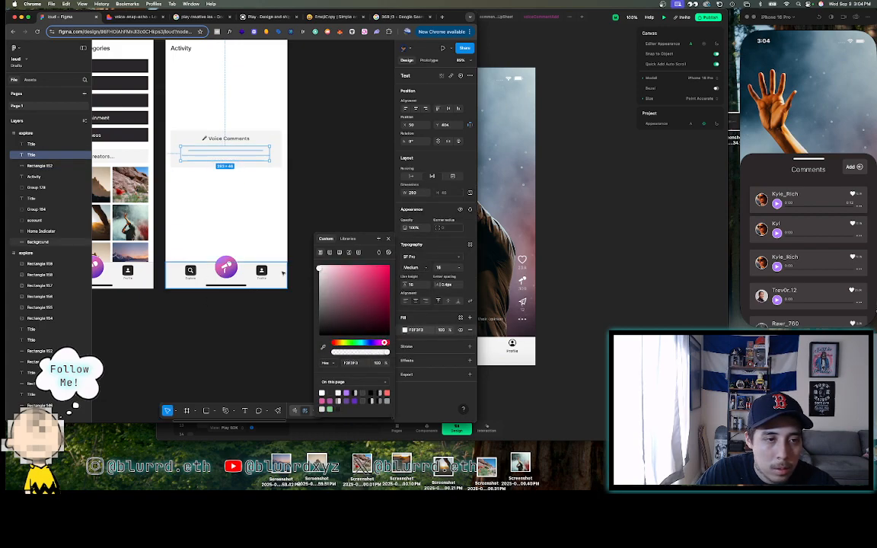
{"action": "left_click_drag", "start_coordinate": [320, 275], "coordinate": [318, 288]}
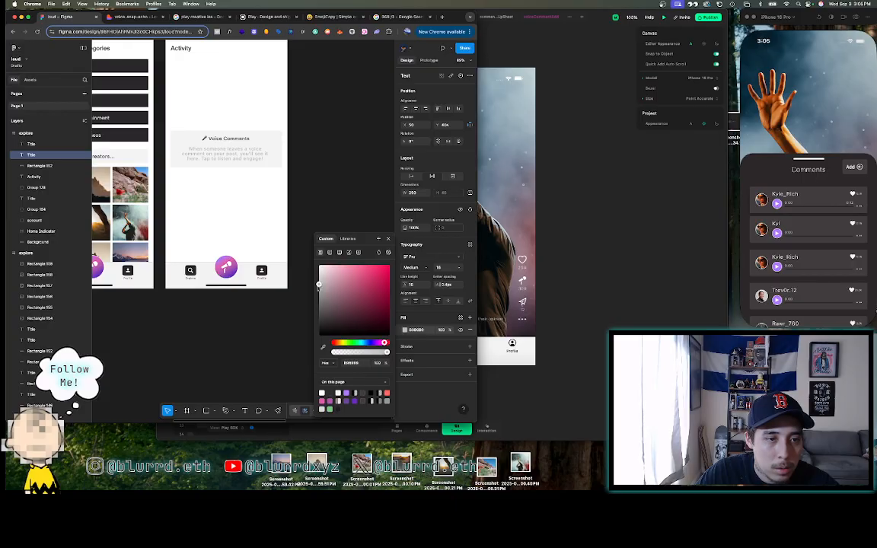
{"action": "left_click", "coordinate": [329, 177]}
{"action": "scroll", "coordinate": [330, 175], "scroll_direction": "left", "scroll_amount": 2}
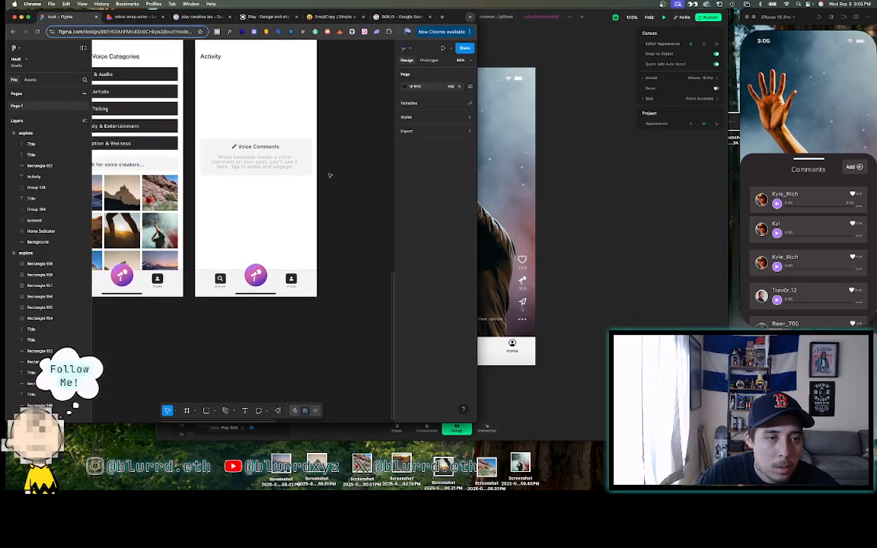
- Widen the message text box on both its left and right sides
{"action": "left_click", "coordinate": [248, 179]}
{"action": "scroll", "coordinate": [248, 179], "scroll_direction": "up", "scroll_amount": 3}
{"action": "scroll", "coordinate": [248, 179], "scroll_direction": "up", "scroll_amount": 1}
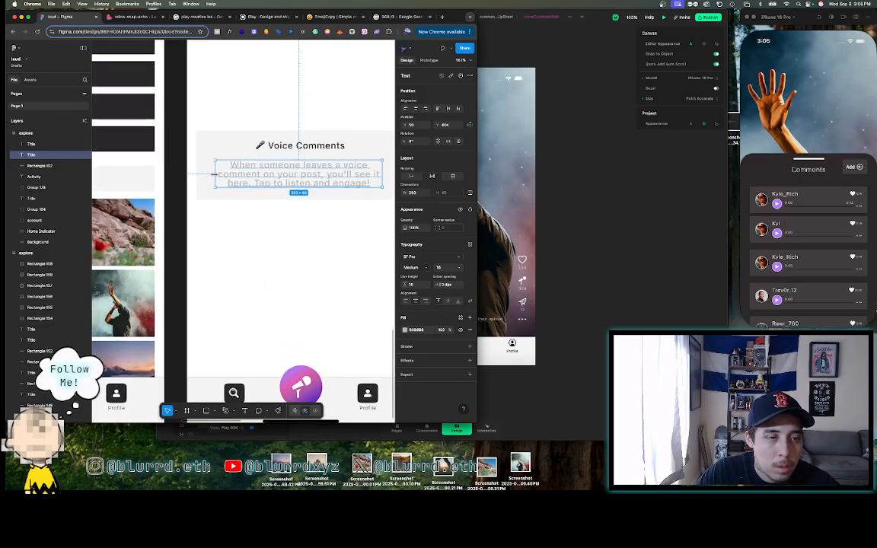
{"action": "left_click_drag", "start_coordinate": [215, 175], "coordinate": [207, 174]}
{"action": "scroll", "coordinate": [208, 174], "scroll_direction": "right", "scroll_amount": 3}
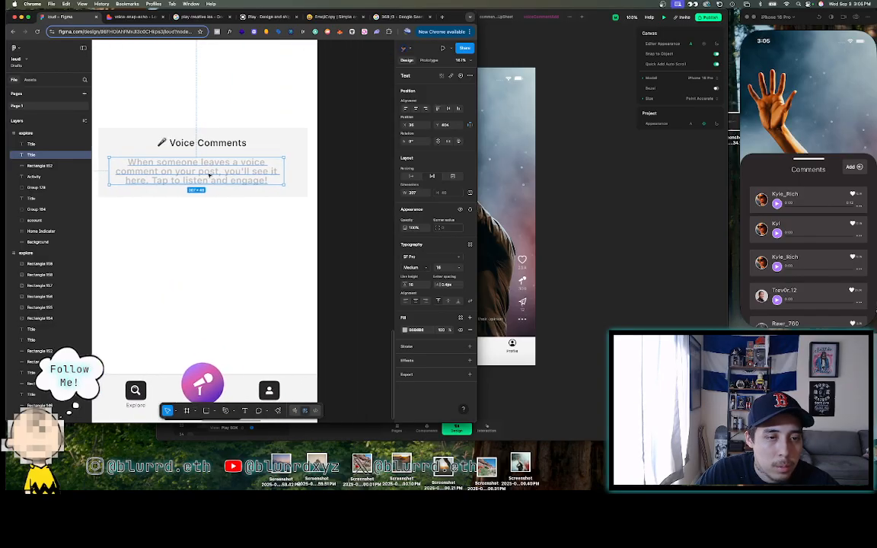
{"action": "left_click_drag", "start_coordinate": [285, 174], "coordinate": [295, 173]}
{"action": "left_click", "coordinate": [370, 172]}
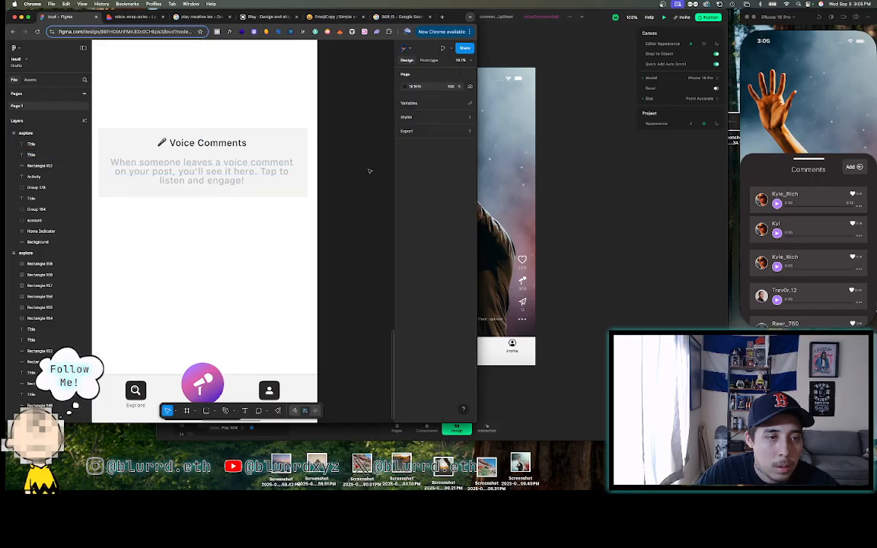
{"action": "scroll", "coordinate": [370, 171], "scroll_direction": "left", "scroll_amount": 2}
{"action": "scroll", "coordinate": [370, 171], "scroll_direction": "down", "scroll_amount": 3}
{"action": "scroll", "coordinate": [370, 171], "scroll_direction": "up", "scroll_amount": 1}
- Compare the Voice Comments description with the Lovable Activity preview
{"action": "left_click", "coordinate": [287, 198]}
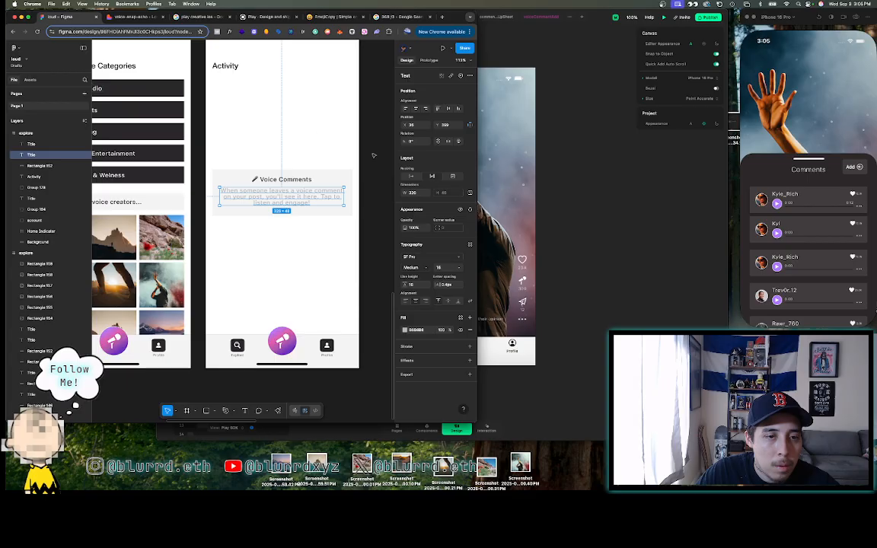
{"action": "left_click", "coordinate": [337, 140]}
{"action": "scroll", "coordinate": [370, 155], "scroll_direction": "down", "scroll_amount": 3}
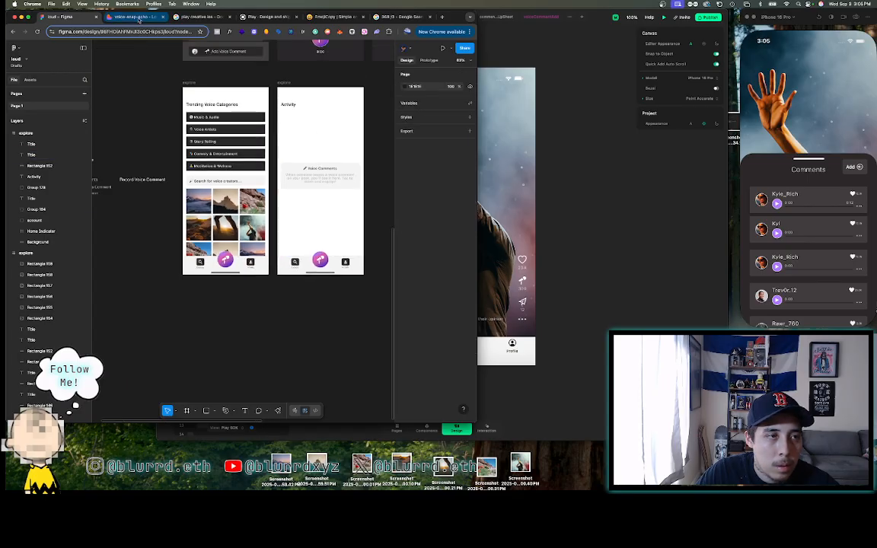
{"action": "left_click", "coordinate": [137, 18]}
{"action": "left_click", "coordinate": [192, 198]}
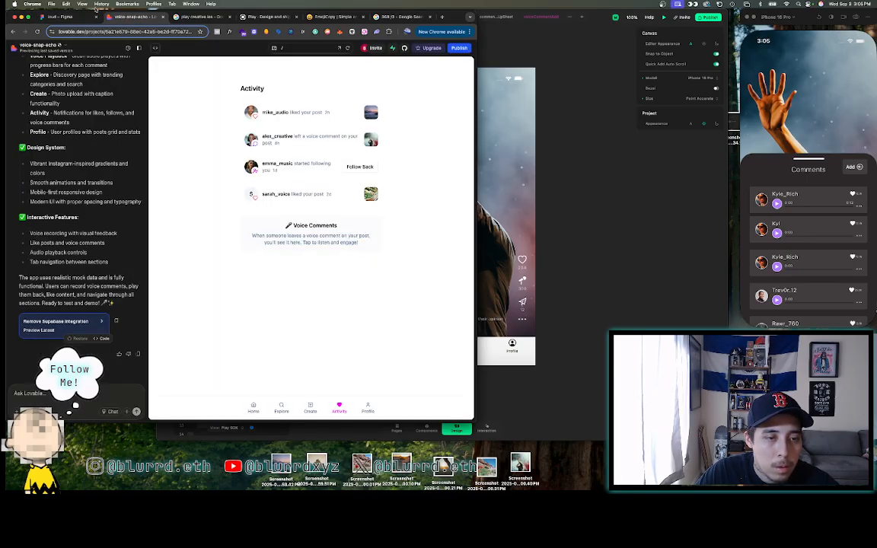
{"action": "left_click", "coordinate": [65, 16]}
- Set the Voice Comments description font size to 14
{"action": "left_click", "coordinate": [320, 178]}
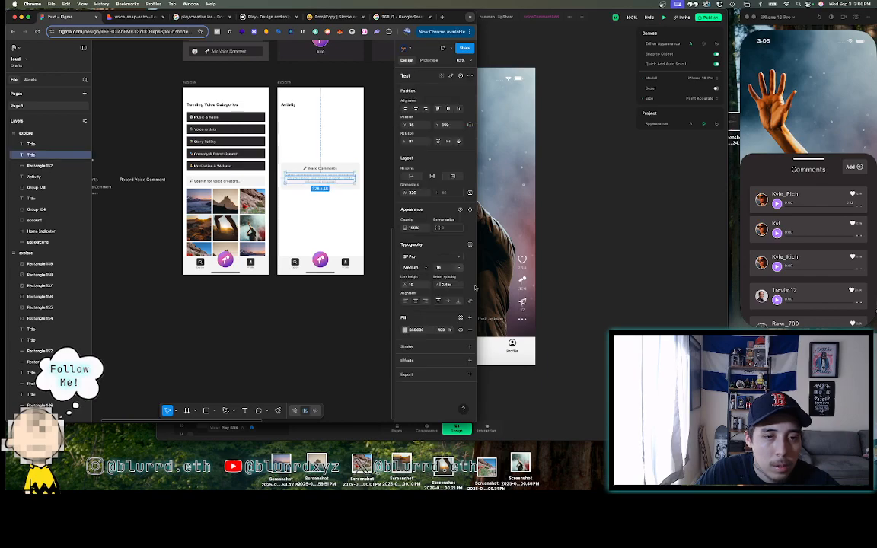
{"action": "left_click", "coordinate": [444, 268]}
{"action": "type", "text": "14"}
{"action": "key", "text": "Return"}
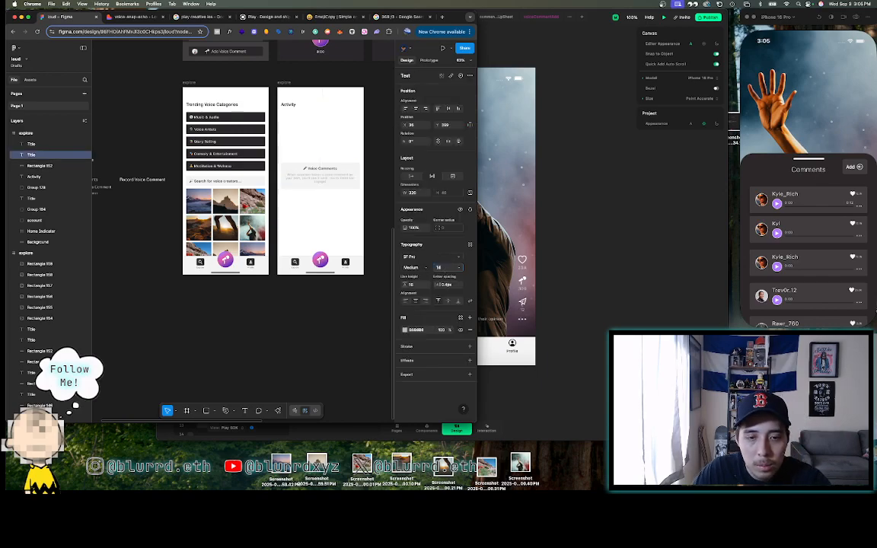
{"action": "left_click", "coordinate": [353, 158]}
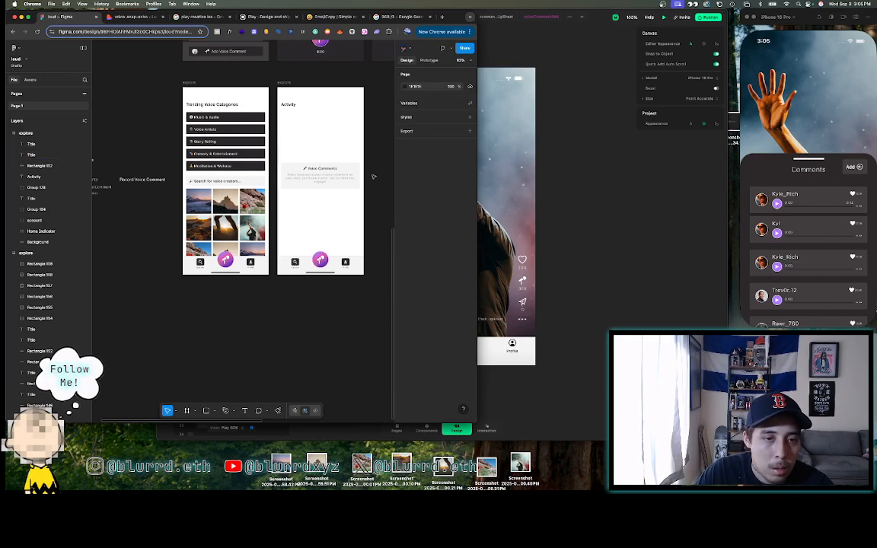
{"action": "scroll", "coordinate": [373, 177], "scroll_direction": "up", "scroll_amount": 2}
{"action": "scroll", "coordinate": [374, 177], "scroll_direction": "up", "scroll_amount": 2}
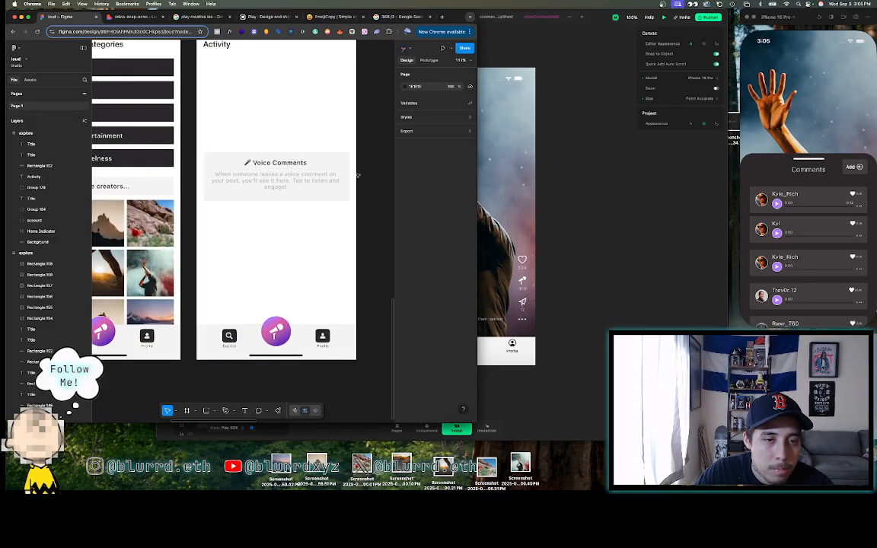
- Narrow the description text box and centre it within the card
{"action": "left_click", "coordinate": [315, 178]}
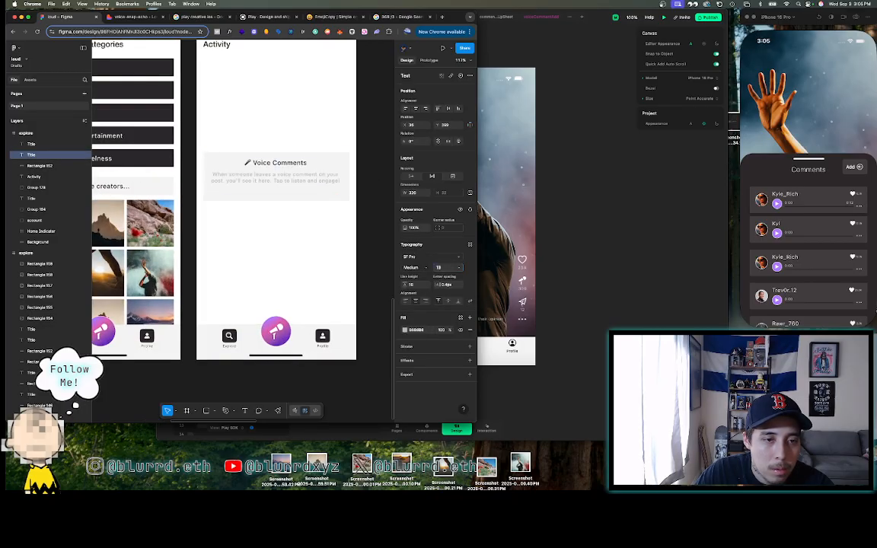
{"action": "key", "text": "Up"}
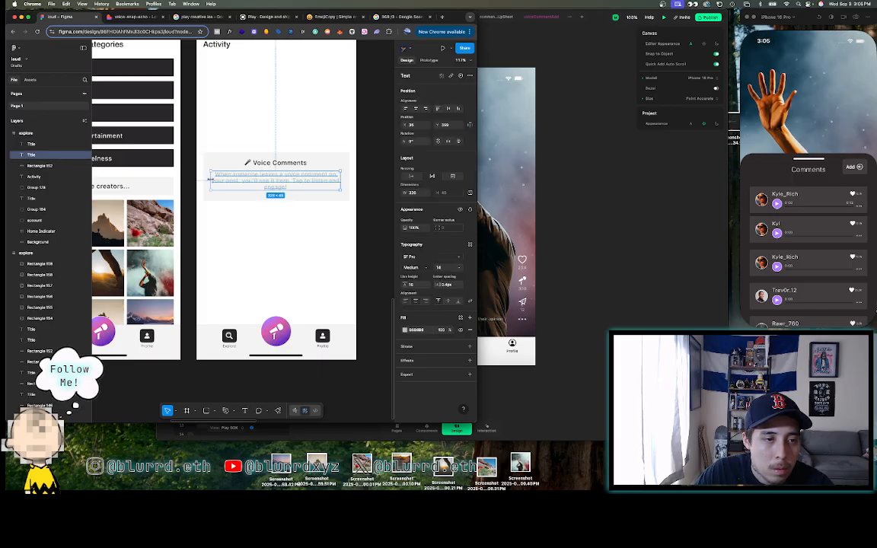
{"action": "left_click_drag", "start_coordinate": [213, 179], "coordinate": [222, 180]}
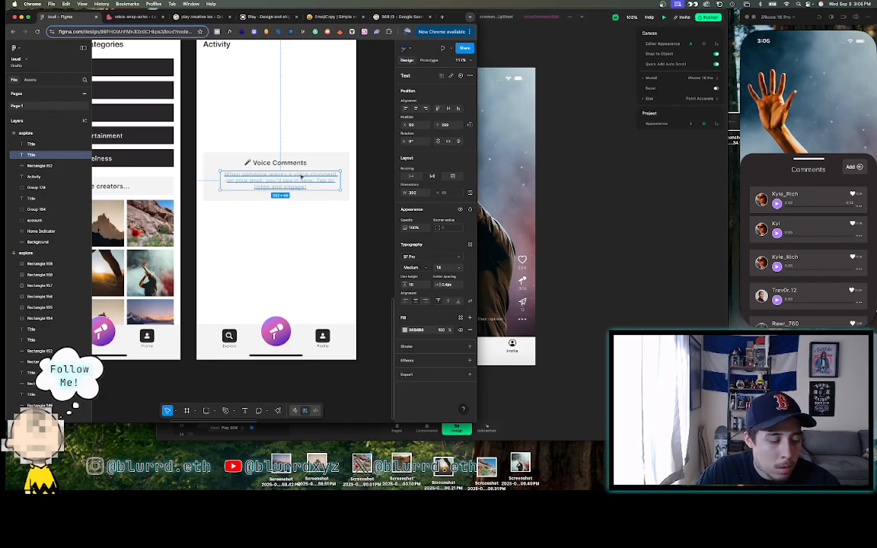
{"action": "left_click_drag", "start_coordinate": [305, 175], "coordinate": [302, 176]}
{"action": "left_click", "coordinate": [370, 193]}
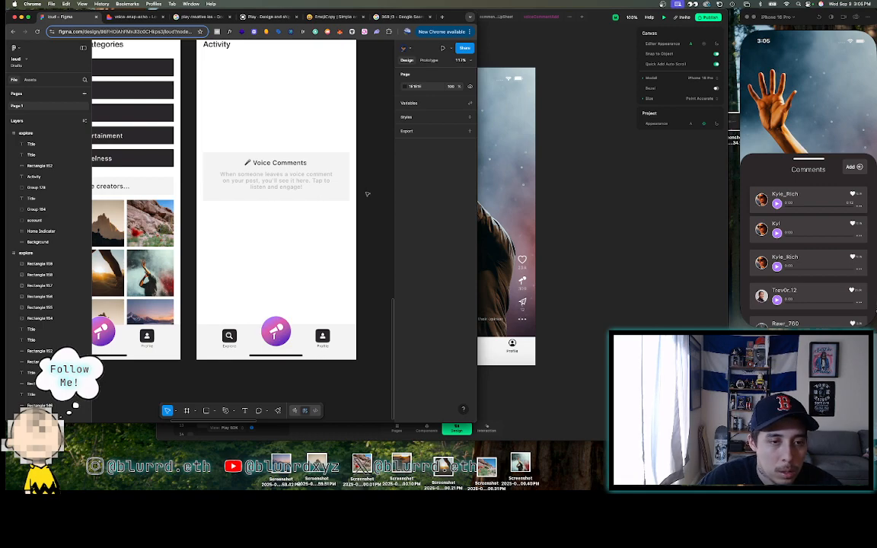
{"action": "scroll", "coordinate": [367, 195], "scroll_direction": "up", "scroll_amount": 2}
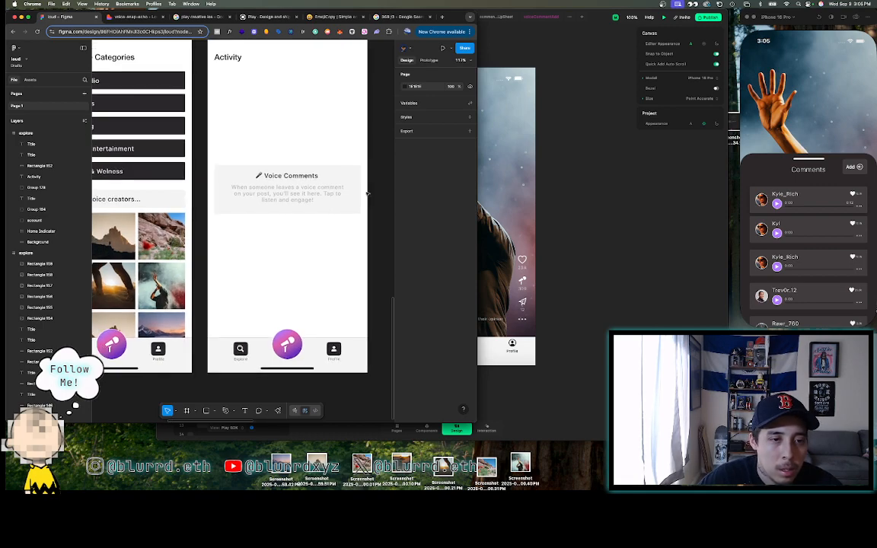
- Nudge the card's title and description down slightly after checking the Lovable preview
{"action": "left_click", "coordinate": [128, 17]}
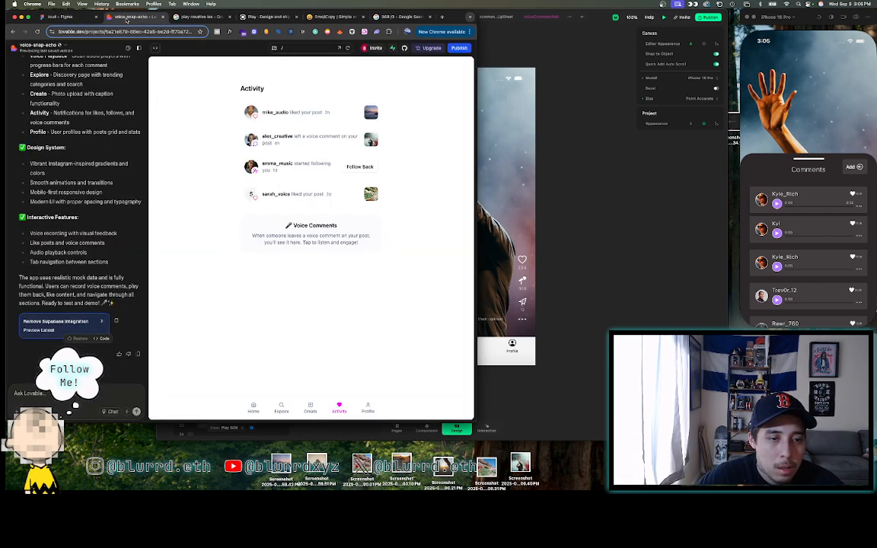
{"action": "left_click", "coordinate": [76, 17]}
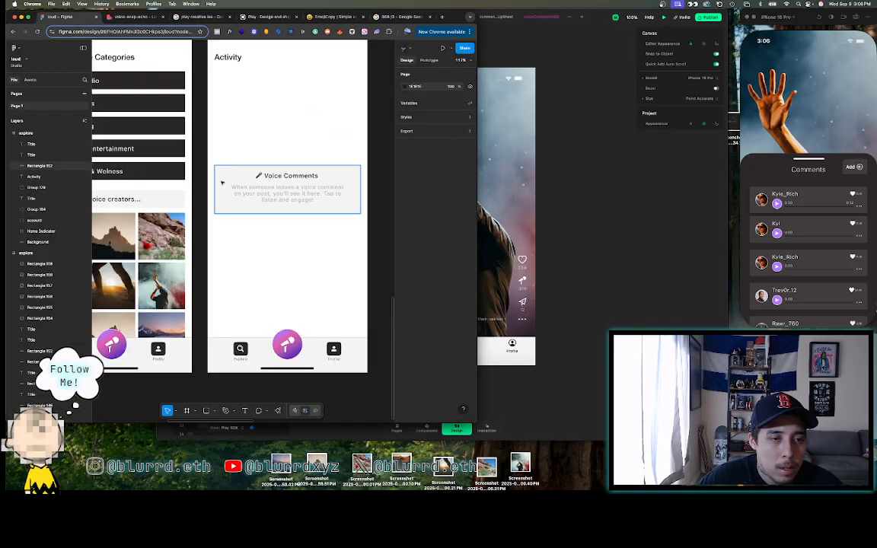
{"action": "left_click", "coordinate": [305, 194]}
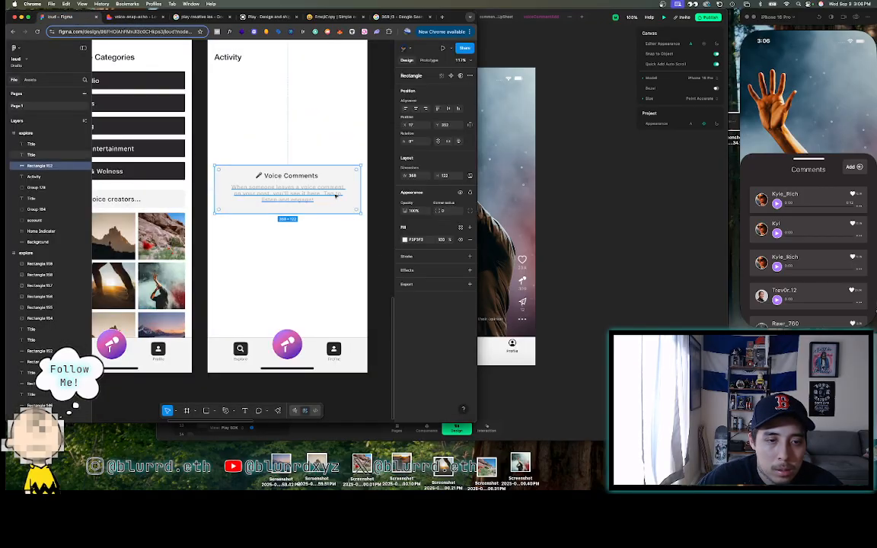
{"action": "double_click", "coordinate": [294, 192]}
{"action": "left_click", "coordinate": [388, 252]}
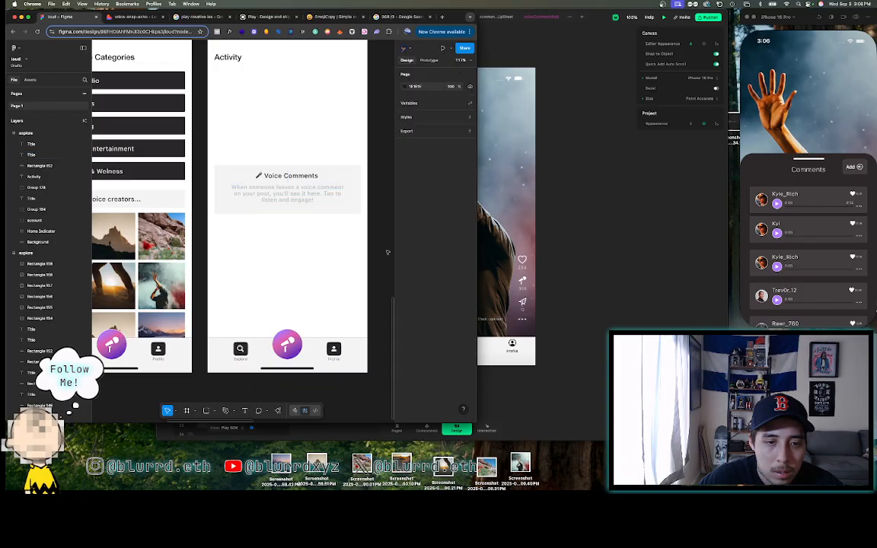
{"action": "left_click", "coordinate": [297, 188]}
{"action": "left_click", "coordinate": [292, 177], "text": "shift"}
{"action": "left_click_drag", "start_coordinate": [291, 179], "coordinate": [291, 182]}
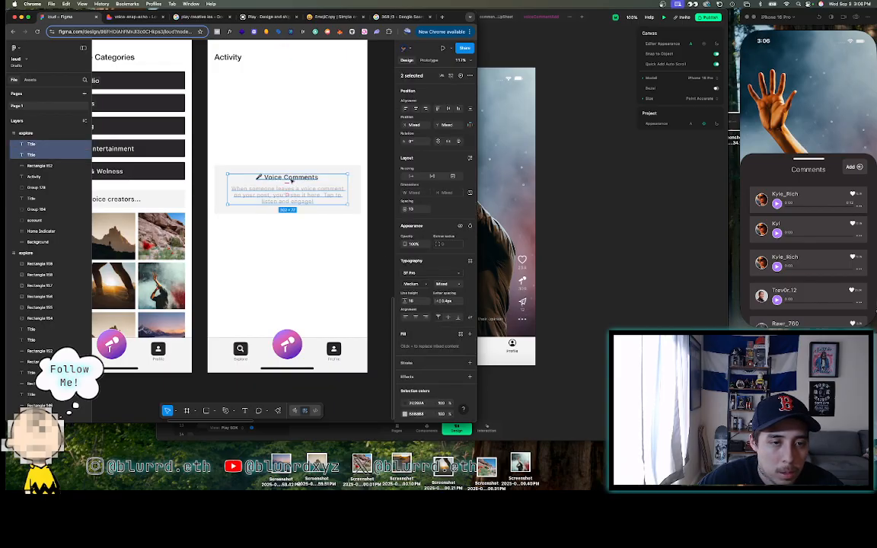
{"action": "left_click", "coordinate": [214, 160]}
- Move the card, title and description further down and group them together
{"action": "left_click_drag", "start_coordinate": [214, 160], "coordinate": [332, 209]}
{"action": "left_click_drag", "start_coordinate": [343, 176], "coordinate": [344, 197]}
{"action": "right_click", "coordinate": [344, 198]}
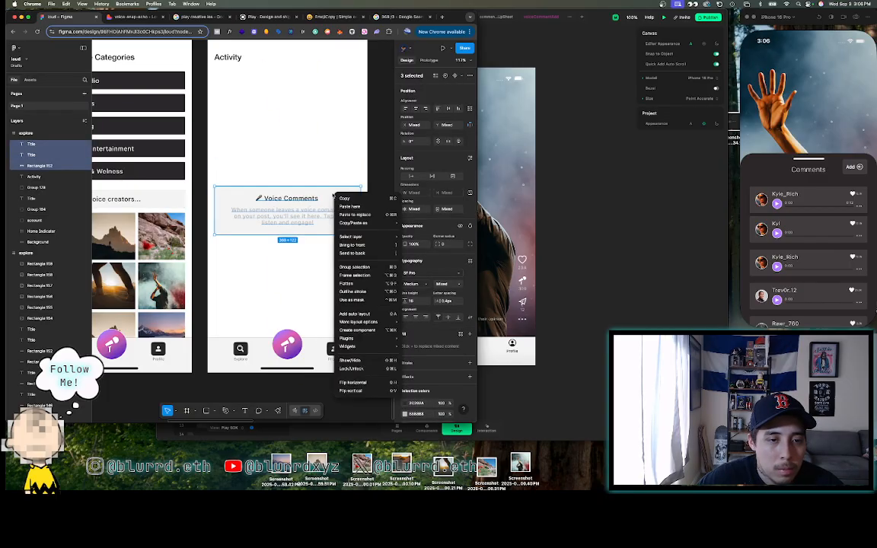
{"action": "left_click", "coordinate": [343, 255]}
{"action": "left_click", "coordinate": [255, 127]}
- Review the Lovable Activity preview against the Figma design
{"action": "scroll", "coordinate": [255, 127], "scroll_direction": "up", "scroll_amount": 2}
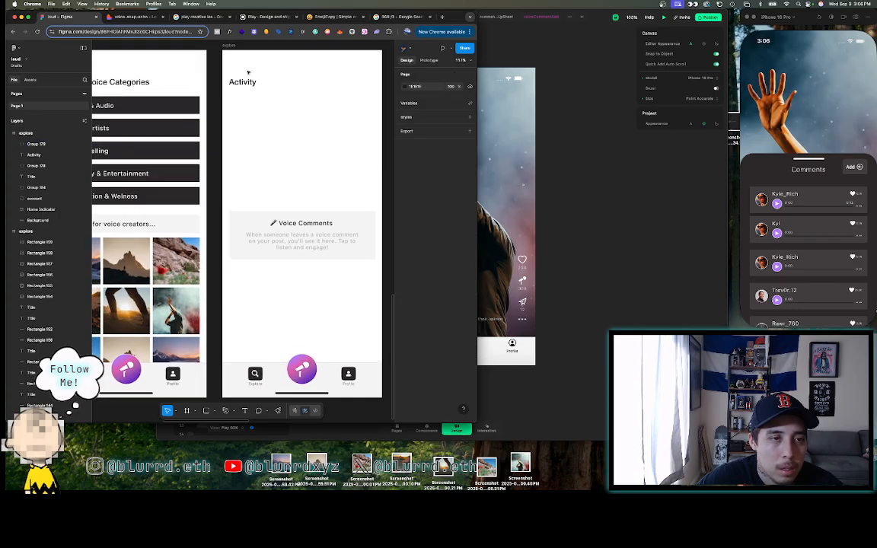
{"action": "left_click", "coordinate": [145, 16]}
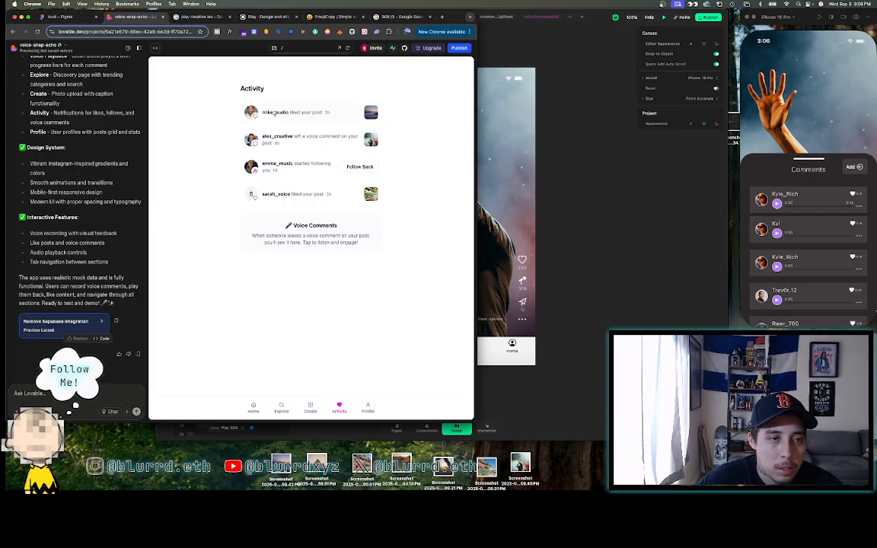
{"action": "left_click", "coordinate": [74, 17]}
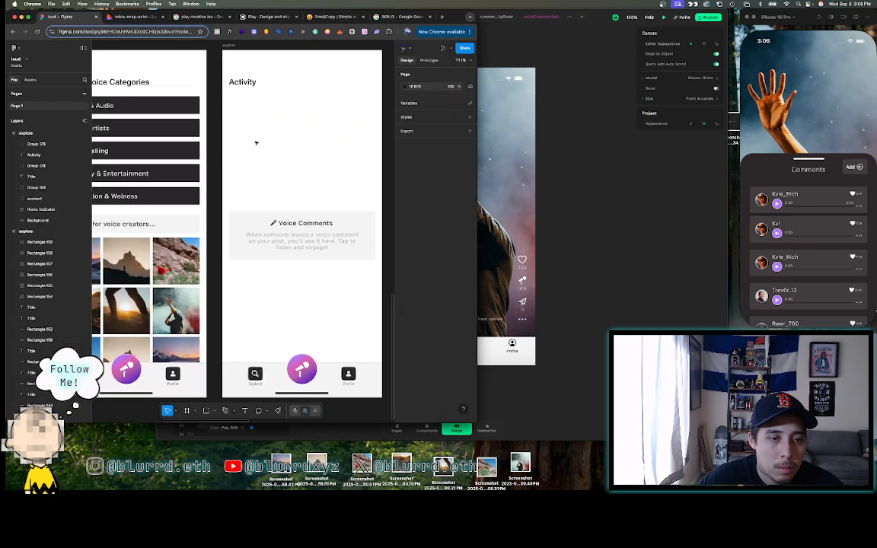
{"action": "left_click", "coordinate": [144, 18]}
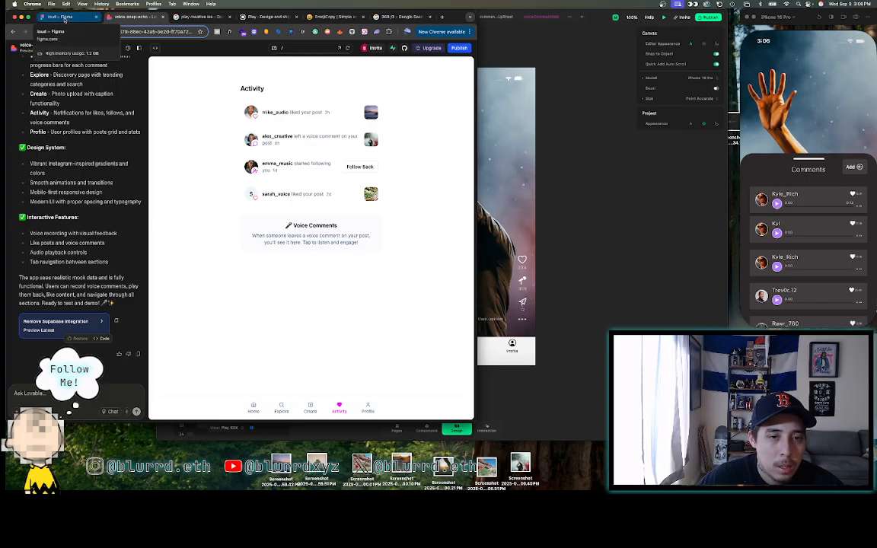
{"action": "left_click", "coordinate": [65, 16]}
{"action": "scroll", "coordinate": [200, 136], "scroll_direction": "down", "scroll_amount": 3}
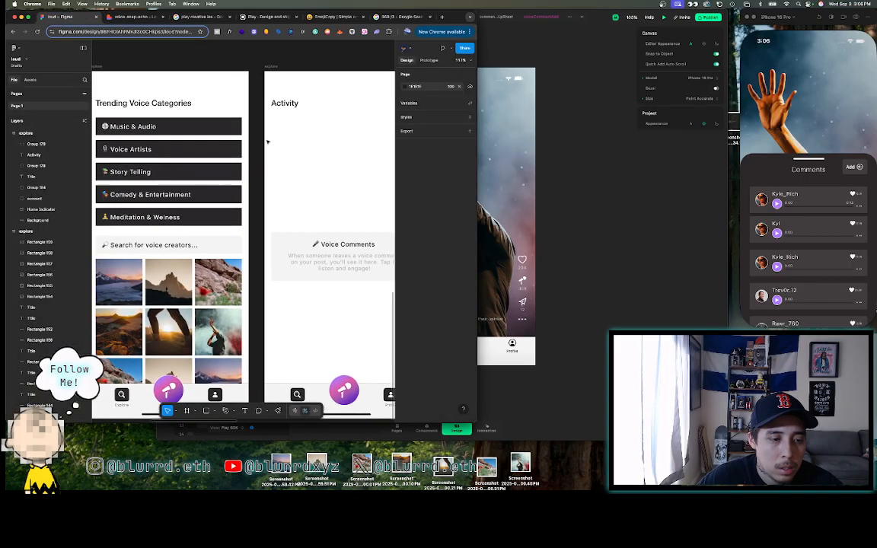
{"action": "key", "text": "o"}
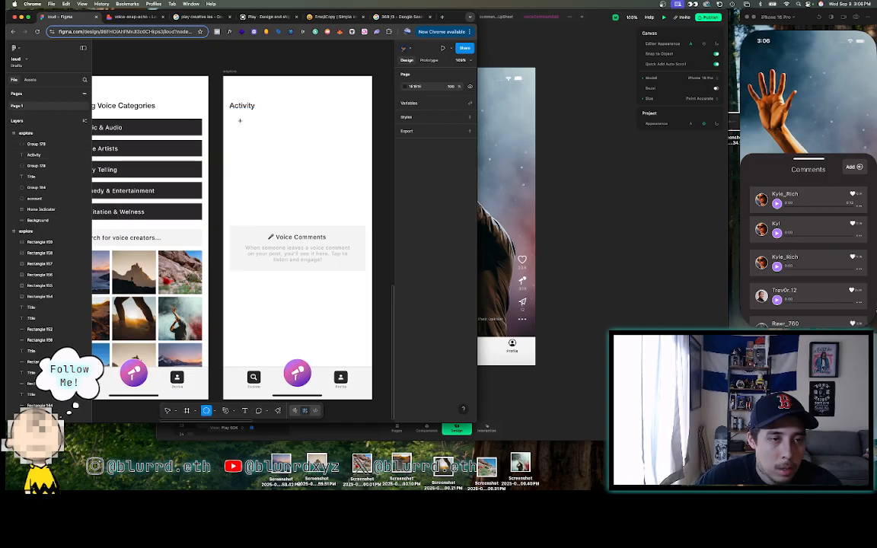
{"action": "left_click", "coordinate": [240, 120]}
{"action": "key", "text": "BackSpace"}
{"action": "scroll", "coordinate": [240, 122], "scroll_direction": "down", "scroll_amount": 5}
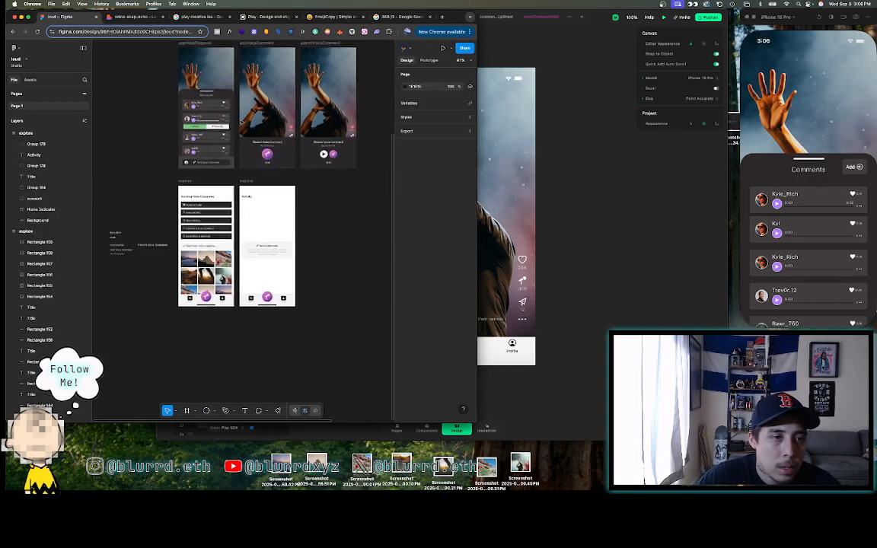
{"action": "scroll", "coordinate": [241, 122], "scroll_direction": "up", "scroll_amount": 5}
{"action": "left_click", "coordinate": [155, 104]}
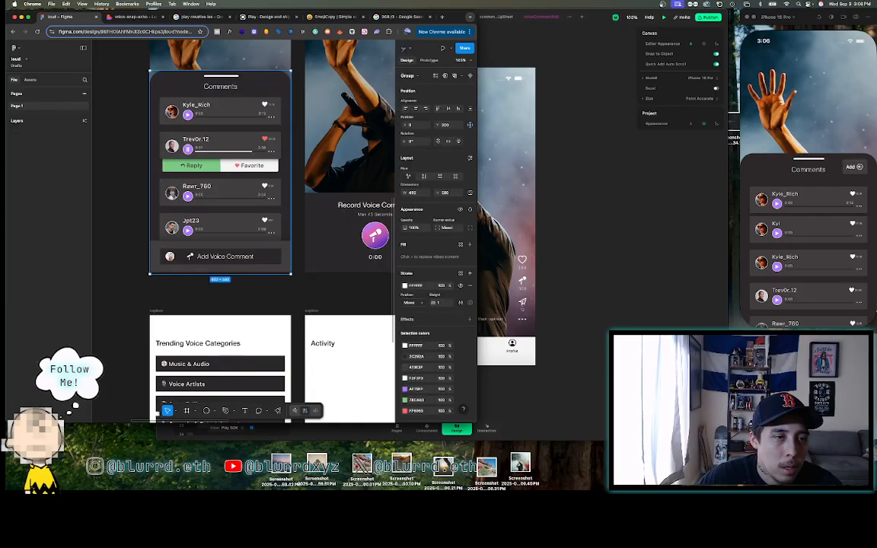
{"action": "double_click", "coordinate": [220, 111]}
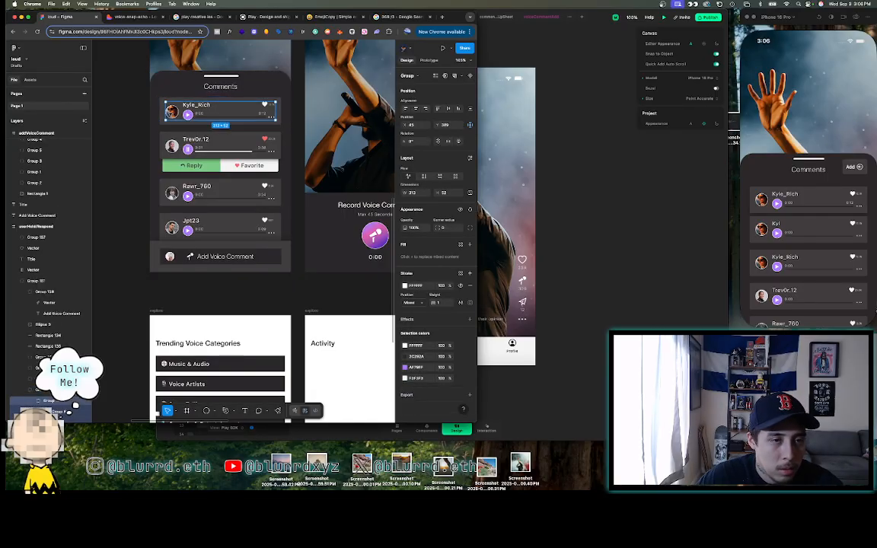
{"action": "scroll", "coordinate": [286, 221], "scroll_direction": "down", "scroll_amount": 3}
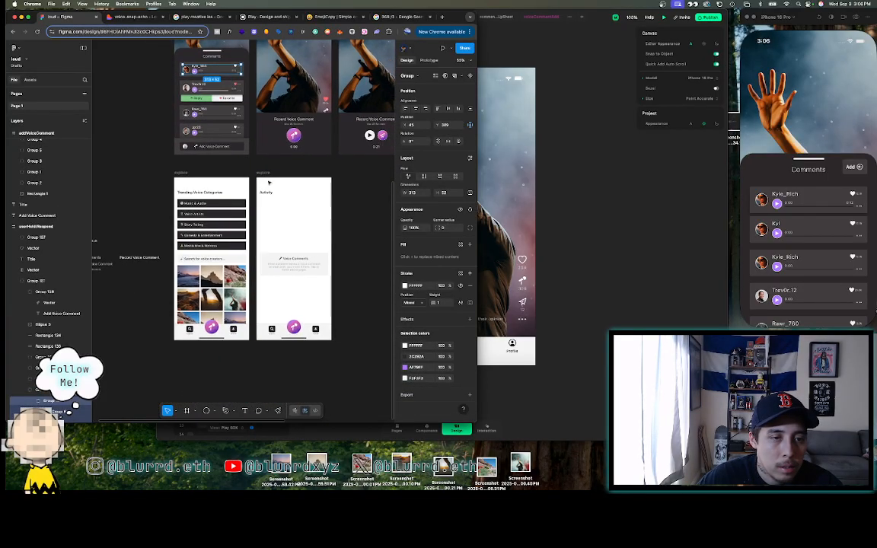
{"action": "left_click", "coordinate": [269, 183]}
{"action": "key", "text": "ctrl+v"}
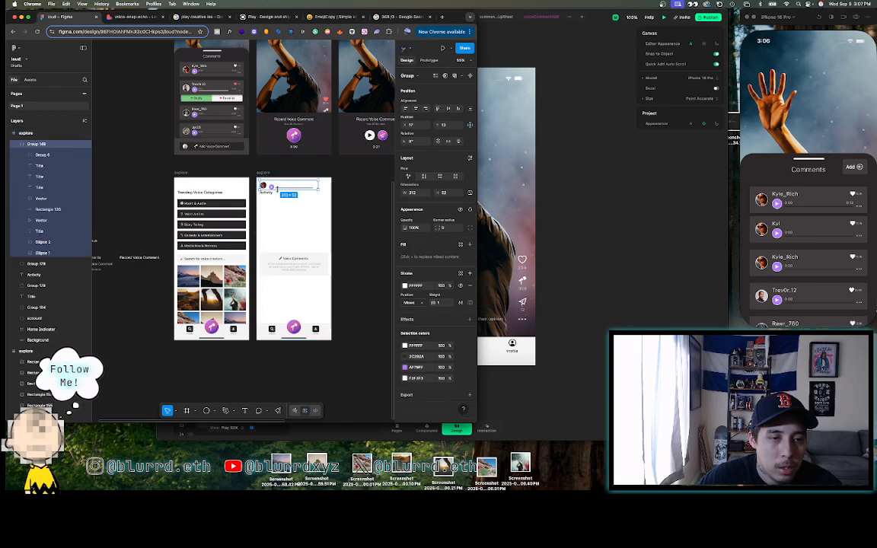
{"action": "left_click_drag", "start_coordinate": [278, 189], "coordinate": [273, 205]}
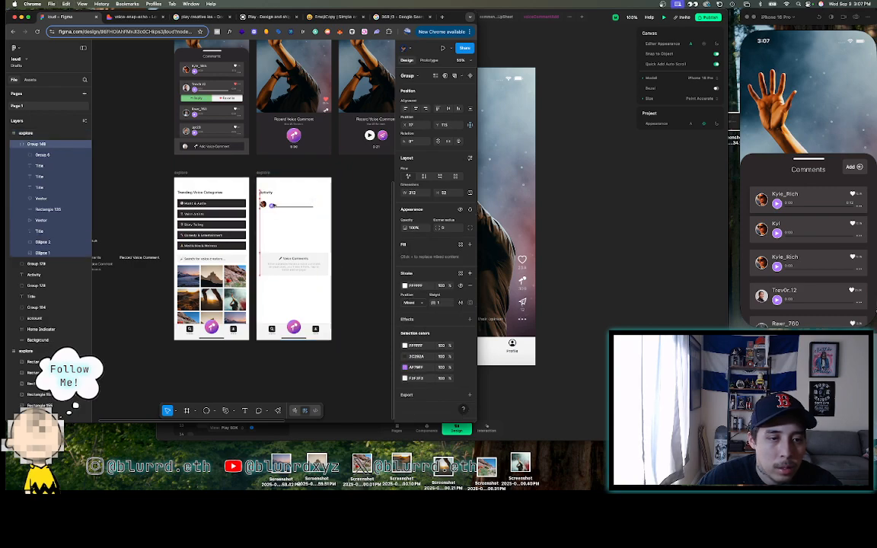
{"action": "scroll", "coordinate": [287, 208], "scroll_direction": "up", "scroll_amount": 5}
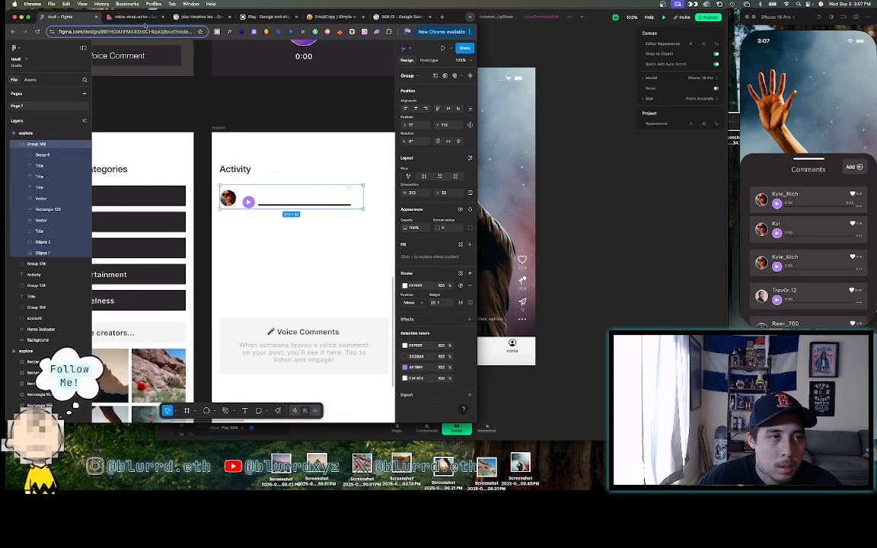
{"action": "left_click", "coordinate": [142, 18]}
{"action": "left_click", "coordinate": [72, 19]}
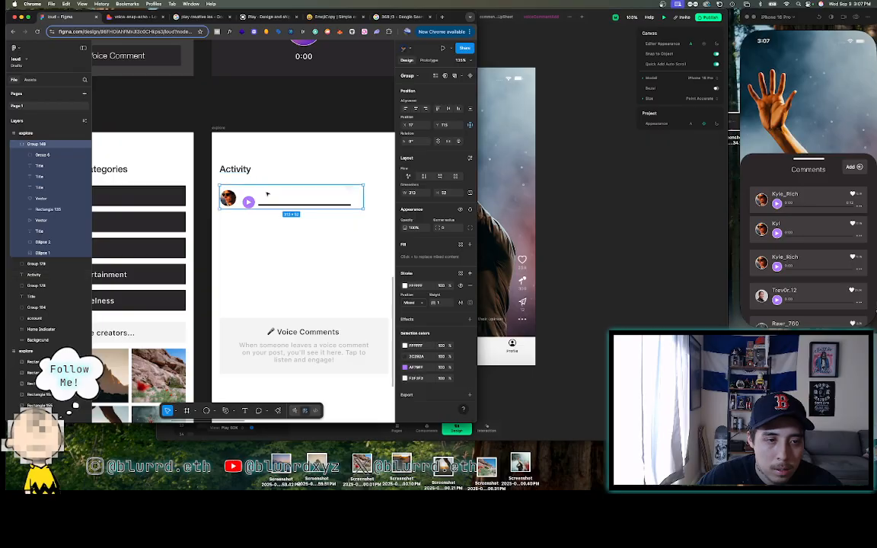
- Give the row's name text the Voice Comments title's dark 2C292A fill
{"action": "left_click", "coordinate": [266, 192]}
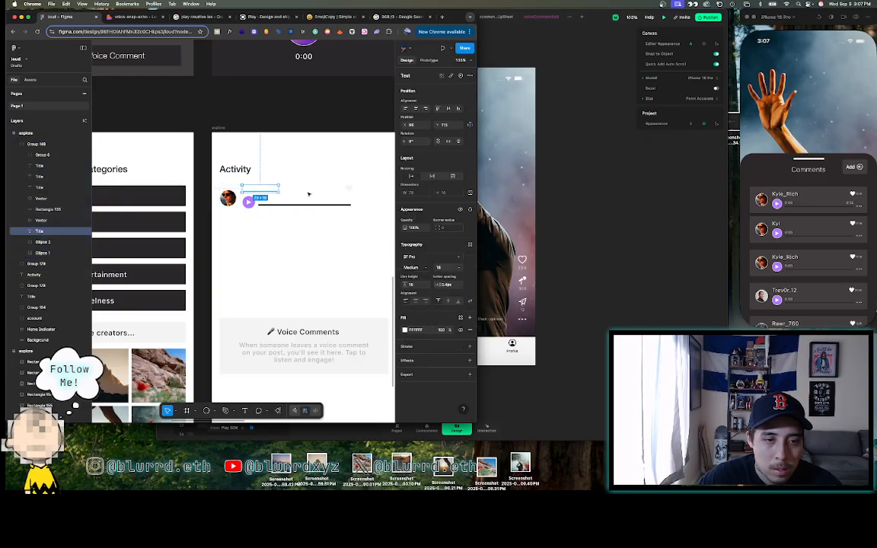
{"action": "scroll", "coordinate": [319, 193], "scroll_direction": "up", "scroll_amount": 5}
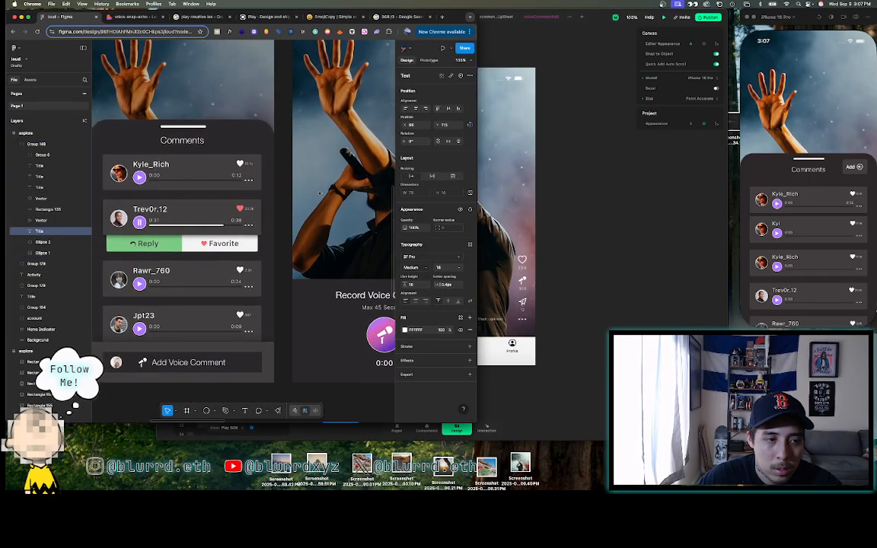
{"action": "scroll", "coordinate": [319, 193], "scroll_direction": "down", "scroll_amount": 5}
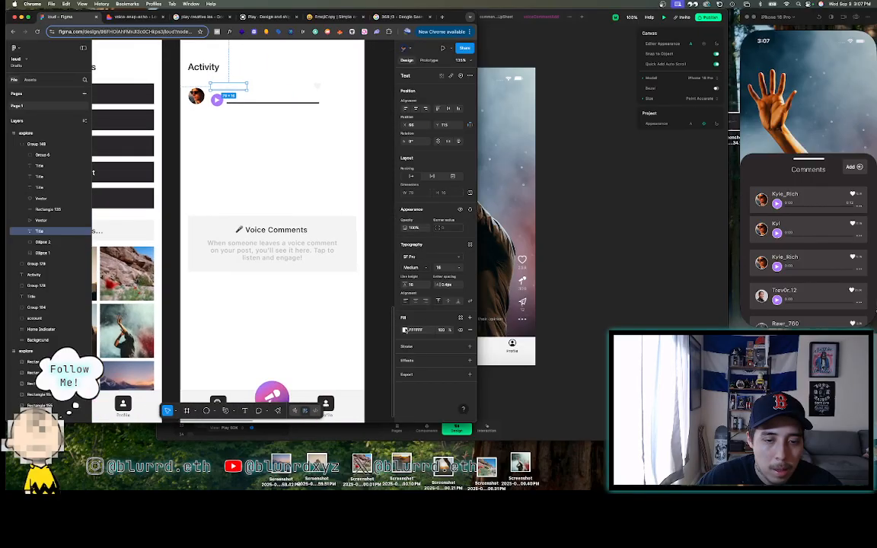
{"action": "left_click", "coordinate": [405, 330]}
{"action": "left_click", "coordinate": [282, 237]}
{"action": "double_click", "coordinate": [283, 231]}
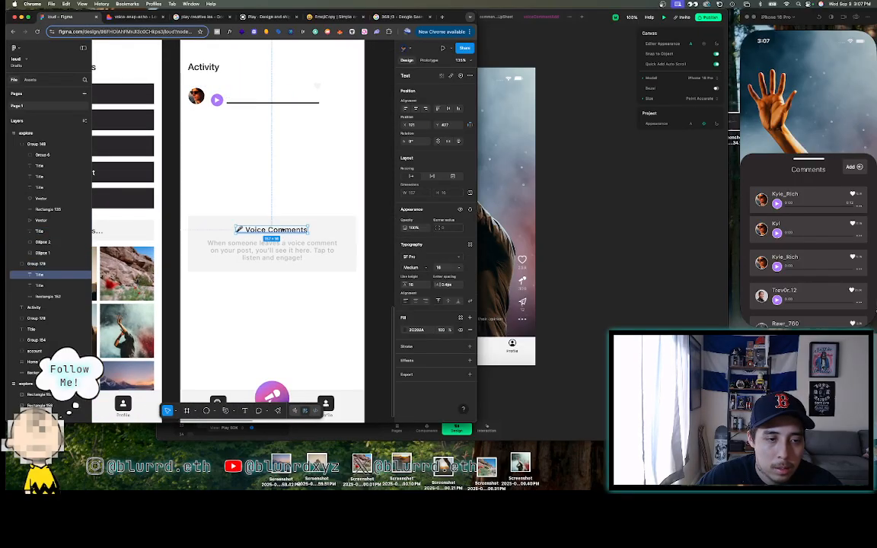
{"action": "left_click", "coordinate": [415, 329]}
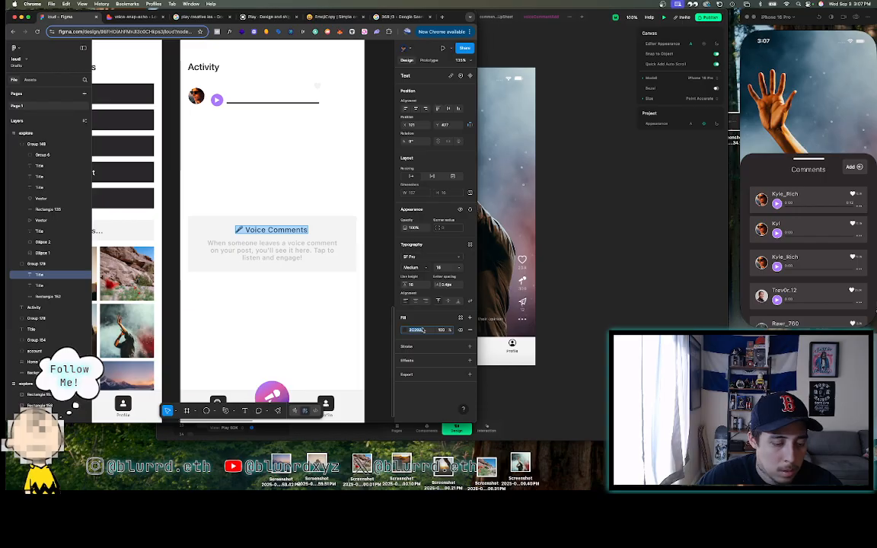
{"action": "left_click", "coordinate": [234, 86]}
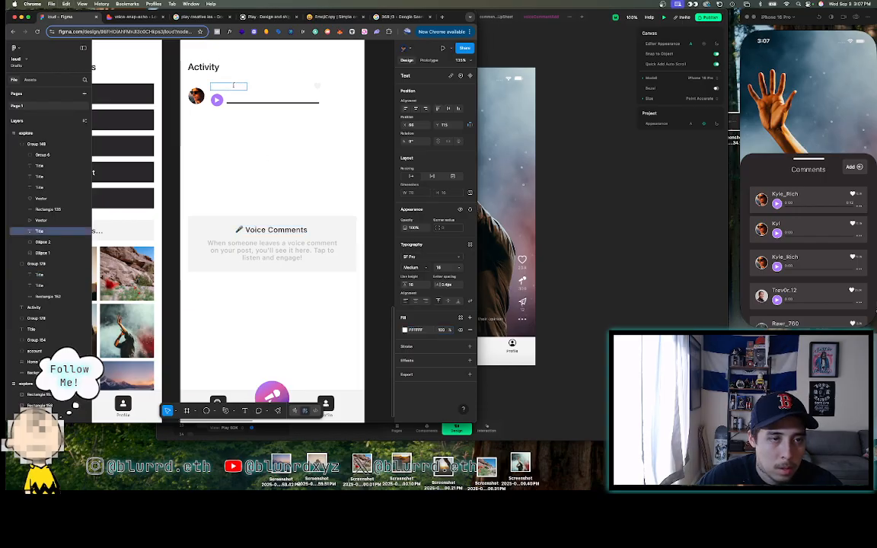
{"action": "left_click", "coordinate": [420, 332]}
{"action": "type", "text": "2C292A"}
{"action": "key", "text": "Return"}
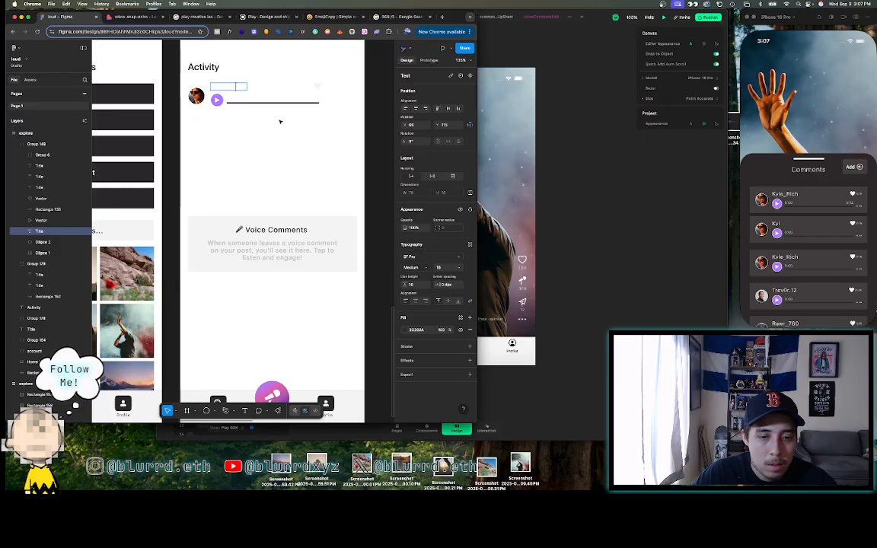
{"action": "double_click", "coordinate": [231, 87]}
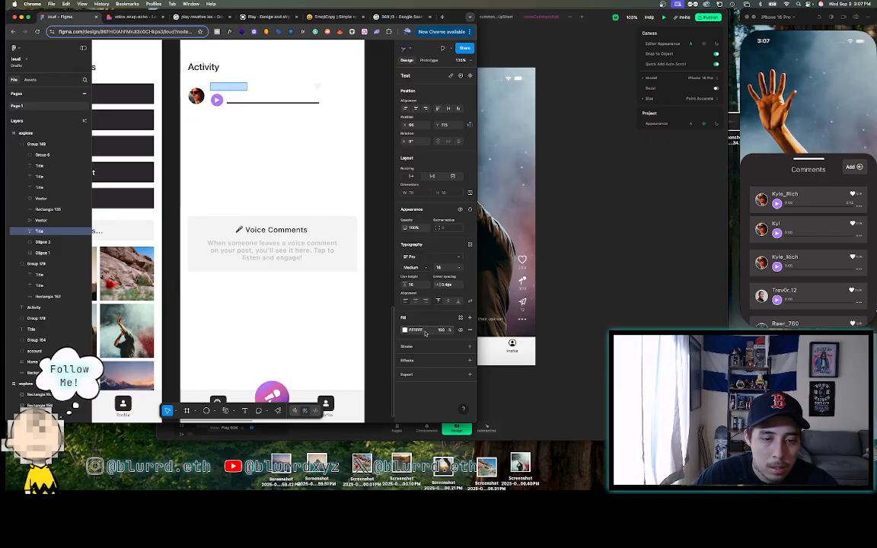
{"action": "type", "text": "Kyle_Rich"}
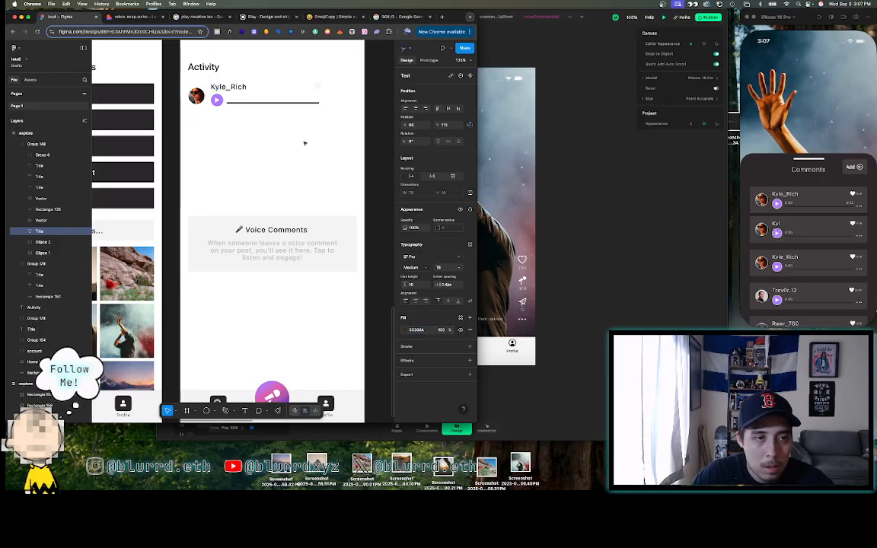
{"action": "left_click", "coordinate": [374, 120]}
{"action": "scroll", "coordinate": [374, 119], "scroll_direction": "left", "scroll_amount": 3}
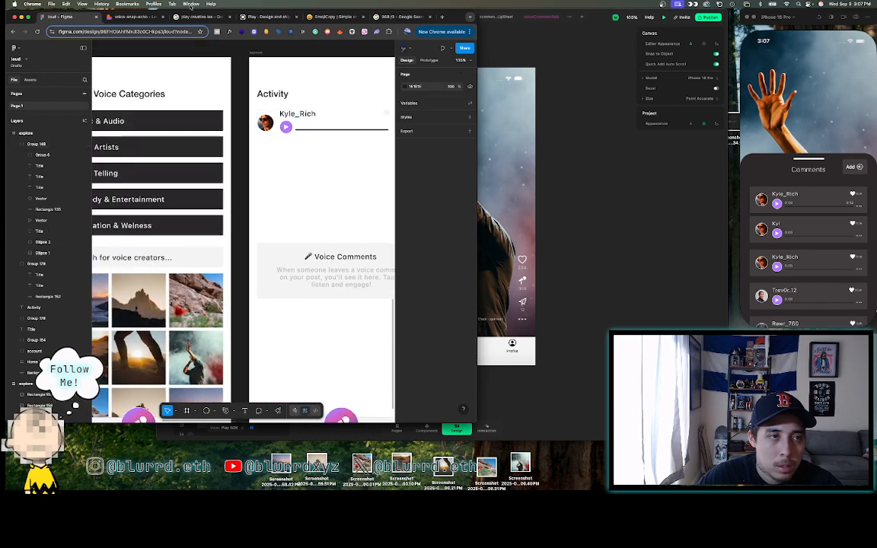
- Delete the play icon, its circle and the progress line from the Kyle_Rich row
{"action": "left_click", "coordinate": [129, 16]}
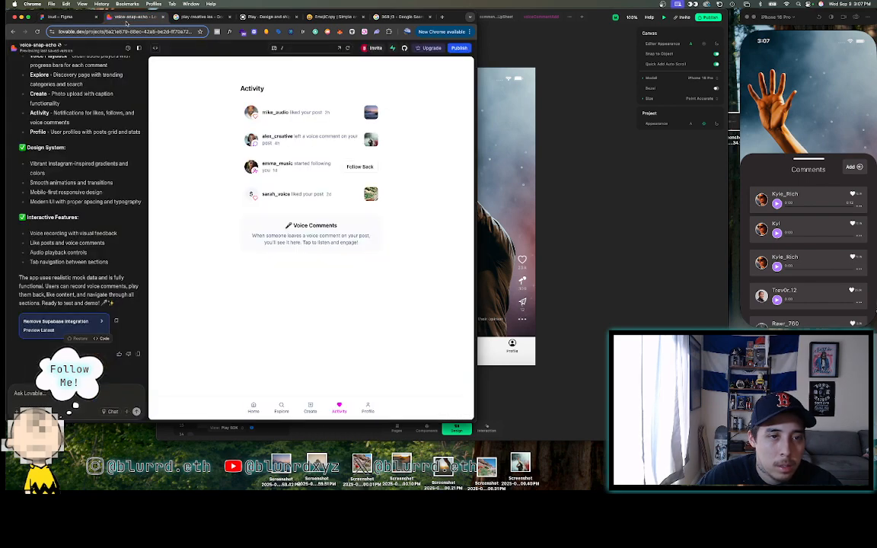
{"action": "left_click", "coordinate": [76, 18]}
{"action": "scroll", "coordinate": [308, 148], "scroll_direction": "up", "scroll_amount": 2}
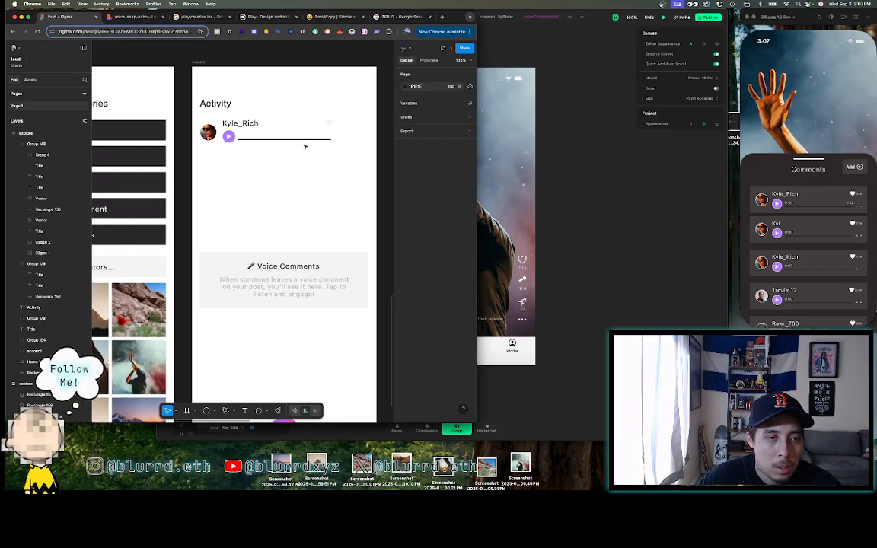
{"action": "left_click", "coordinate": [228, 135]}
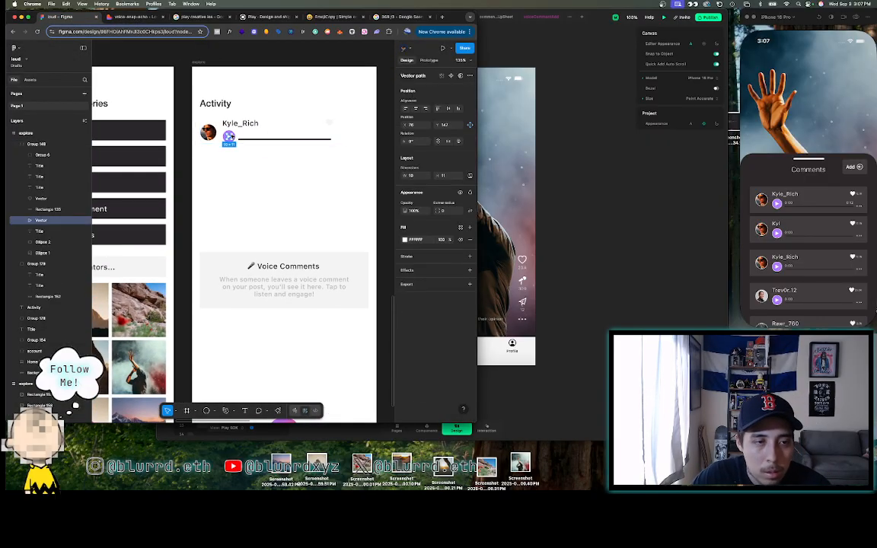
{"action": "key", "text": "BackSpace"}
{"action": "double_click", "coordinate": [230, 137]}
{"action": "key", "text": "BackSpace"}
{"action": "left_click", "coordinate": [249, 139]}
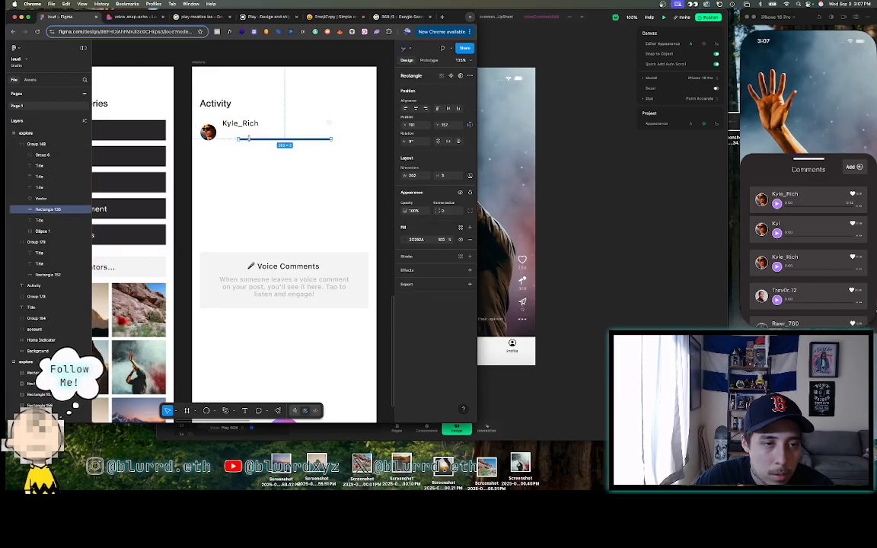
{"action": "key", "text": "BackSpace"}
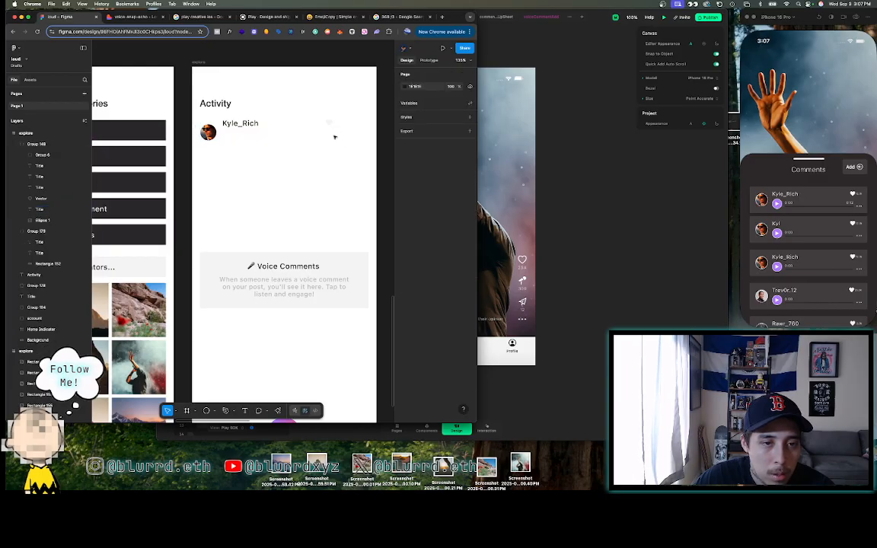
{"action": "left_click", "coordinate": [229, 126]}
{"action": "right_click", "coordinate": [226, 126]}
{"action": "left_click", "coordinate": [241, 231]}
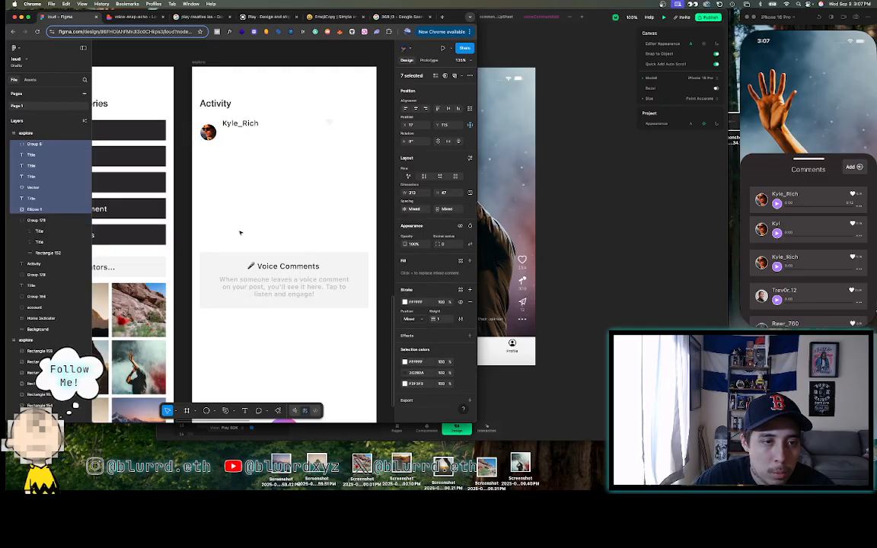
{"action": "left_click", "coordinate": [327, 157]}
{"action": "left_click", "coordinate": [338, 126]}
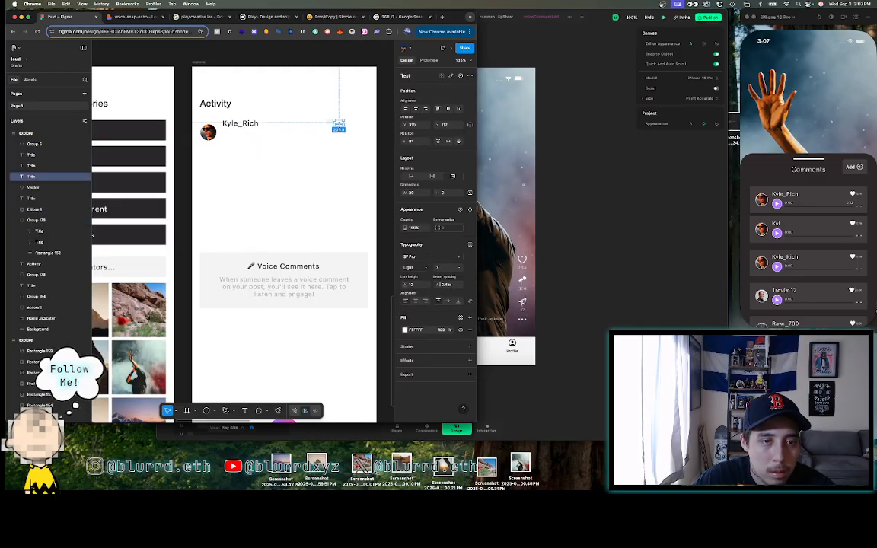
{"action": "key", "text": "BackSpace"}
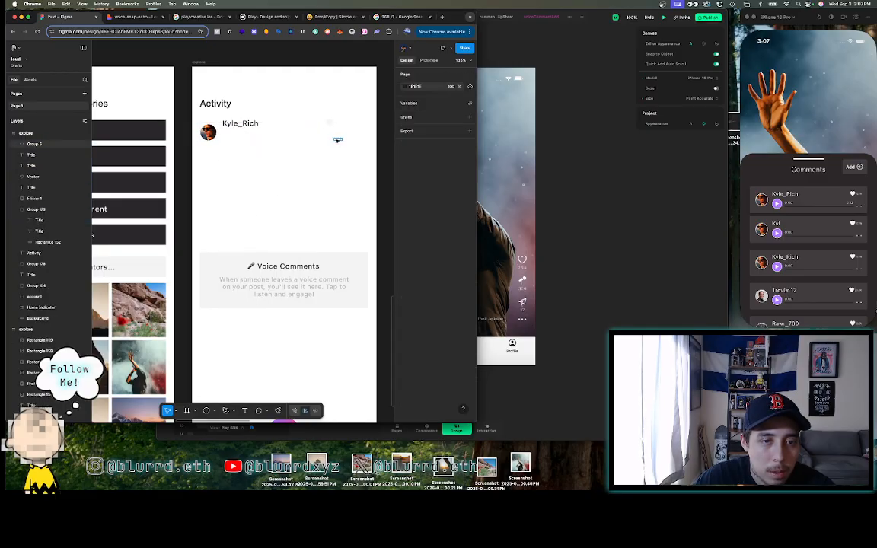
{"action": "left_click", "coordinate": [326, 134]}
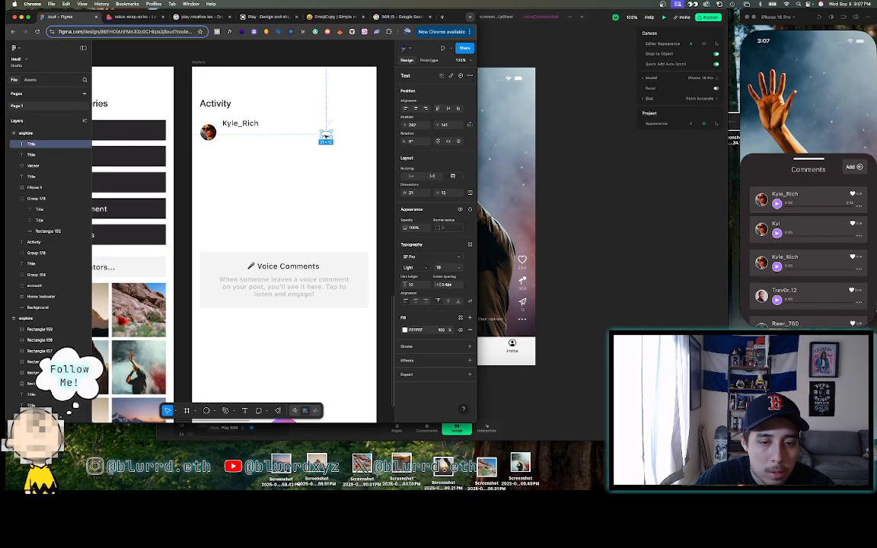
- Delete the leftover label and move the small heart icon beneath the avatar
{"action": "key", "text": "BackSpace"}
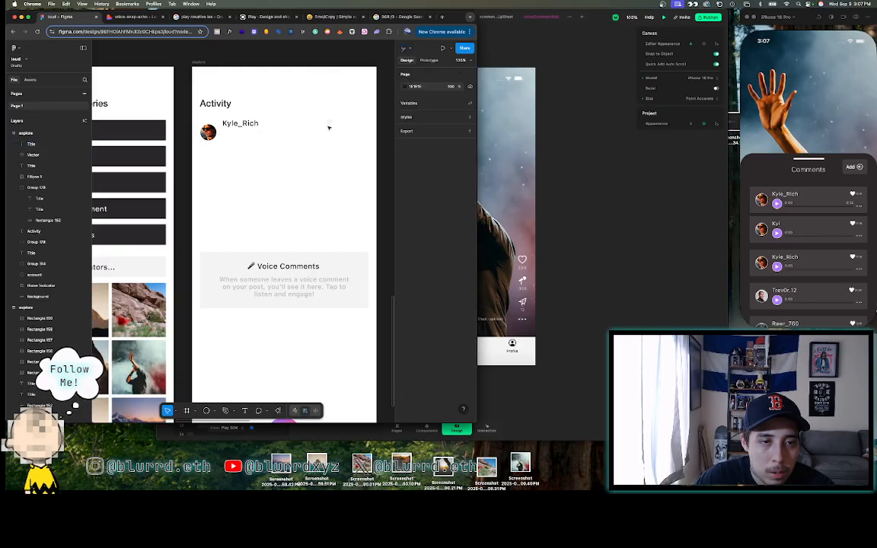
{"action": "left_click", "coordinate": [329, 123]}
{"action": "left_click_drag", "start_coordinate": [329, 123], "coordinate": [222, 144]}
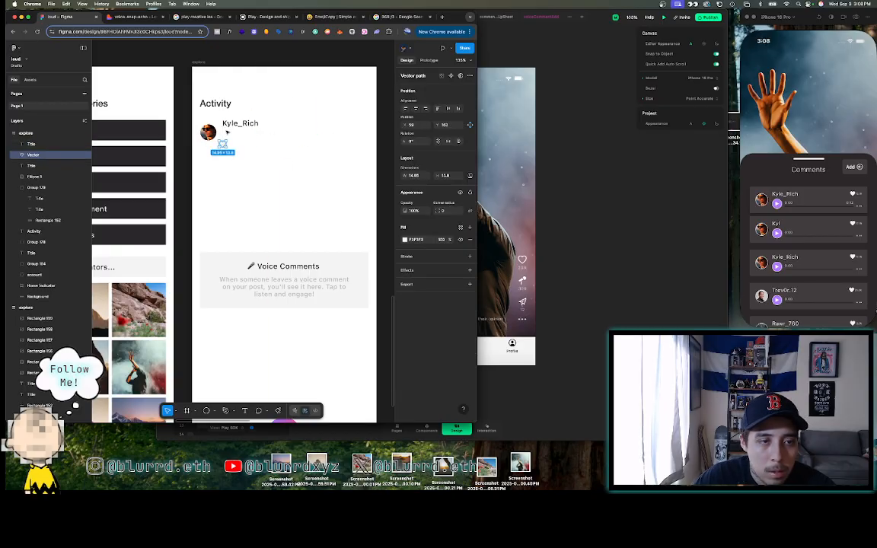
{"action": "key", "text": "t"}
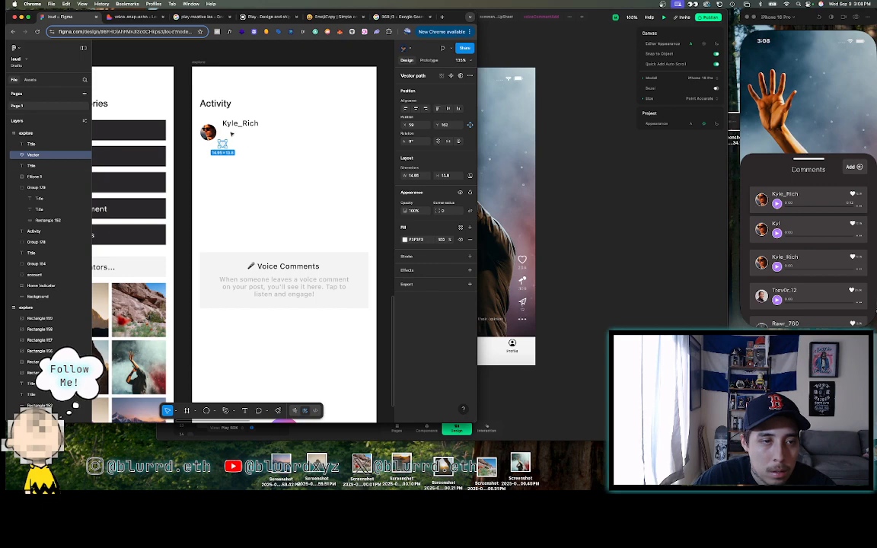
{"action": "left_click_drag", "start_coordinate": [230, 133], "coordinate": [309, 143]}
{"action": "key", "text": "Escape"}
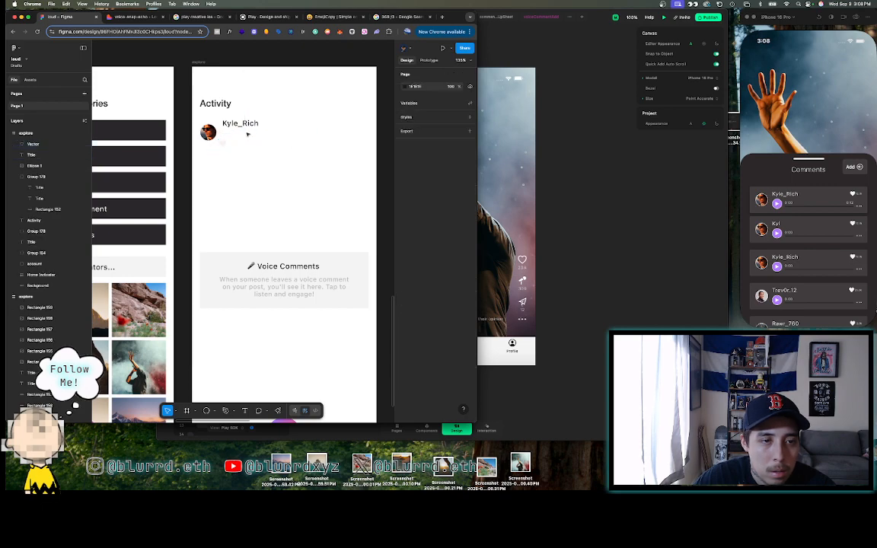
{"action": "left_click_drag", "start_coordinate": [363, 111], "coordinate": [258, 162]}
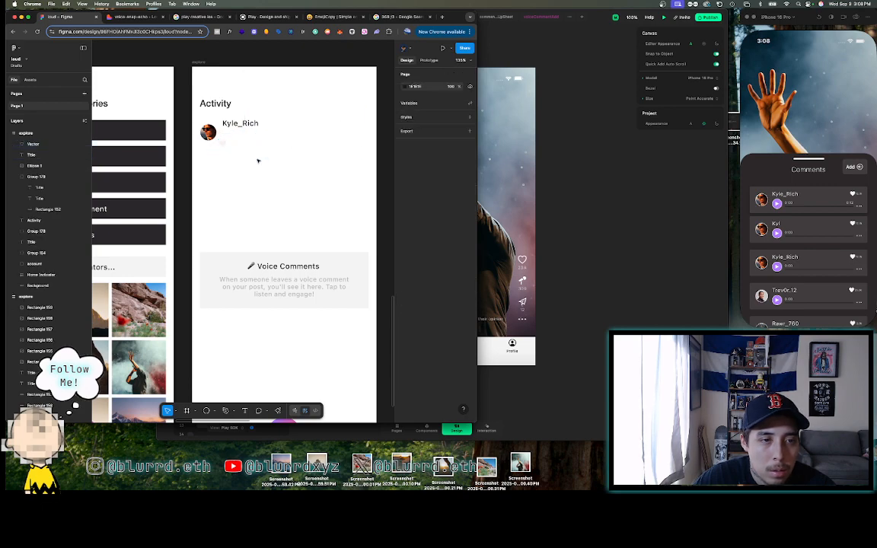
- Move the Kyle_Rich name down level with the avatar, checking against the Lovable preview
{"action": "left_click", "coordinate": [206, 131]}
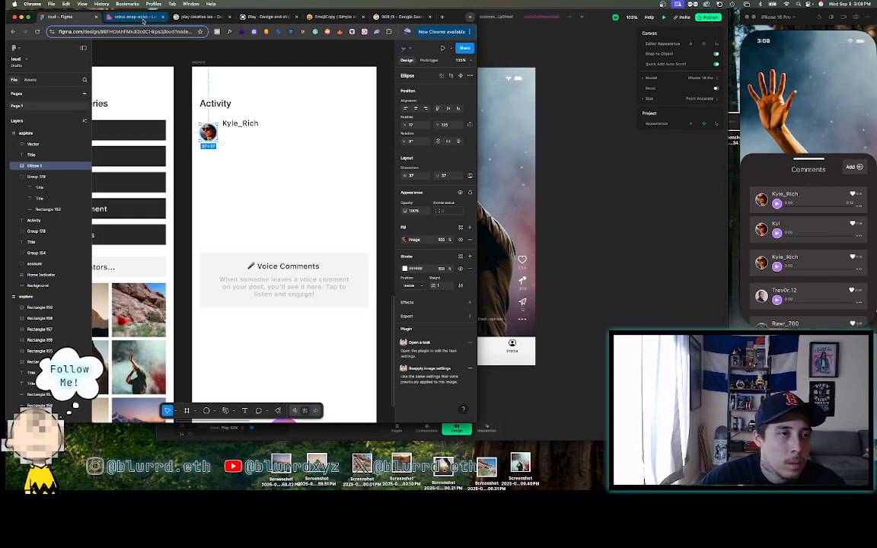
{"action": "left_click", "coordinate": [125, 16]}
{"action": "left_click", "coordinate": [81, 16]}
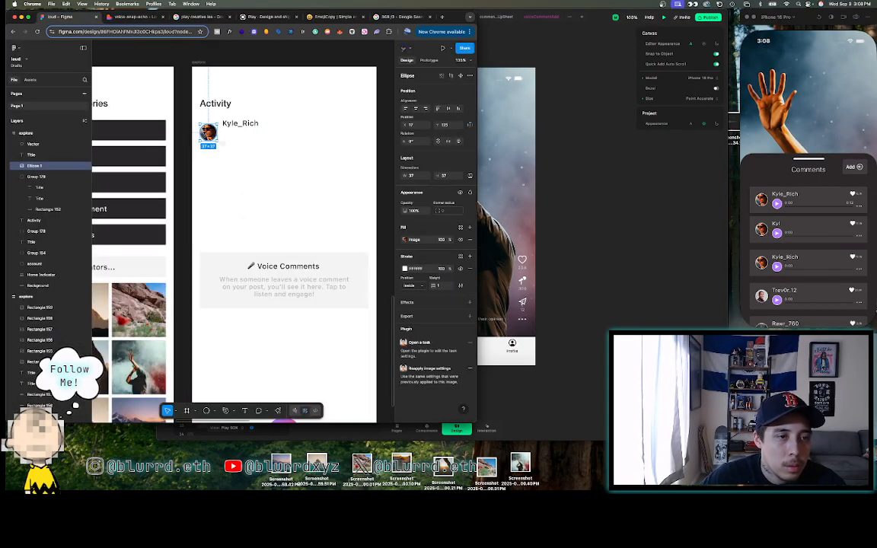
{"action": "left_click", "coordinate": [240, 124]}
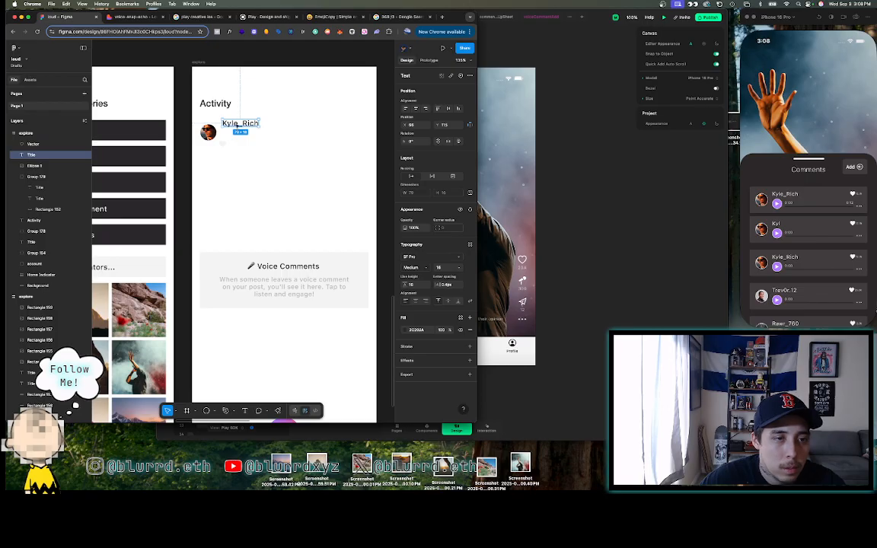
{"action": "left_click_drag", "start_coordinate": [241, 124], "coordinate": [238, 133]}
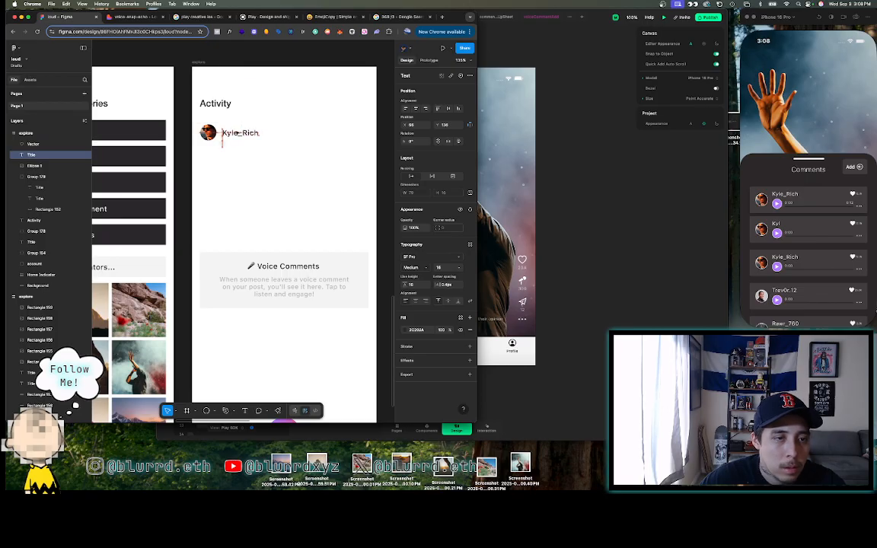
{"action": "left_click", "coordinate": [239, 113]}
- Inspect the heart shape on the comment screen to find its red fill
{"action": "scroll", "coordinate": [240, 114], "scroll_direction": "left", "scroll_amount": 3}
{"action": "left_click", "coordinate": [253, 136]}
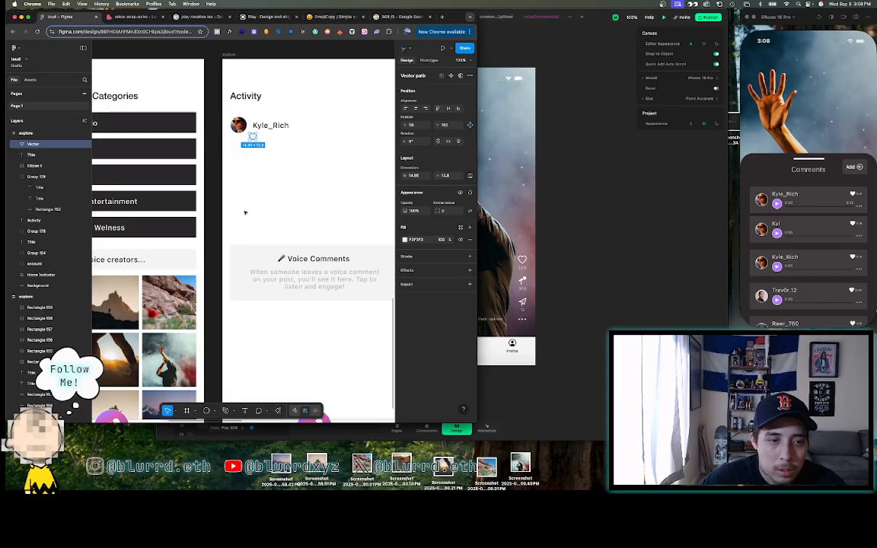
{"action": "scroll", "coordinate": [245, 213], "scroll_direction": "down", "scroll_amount": 5}
{"action": "scroll", "coordinate": [245, 212], "scroll_direction": "right", "scroll_amount": 2}
{"action": "left_click", "coordinate": [268, 116]}
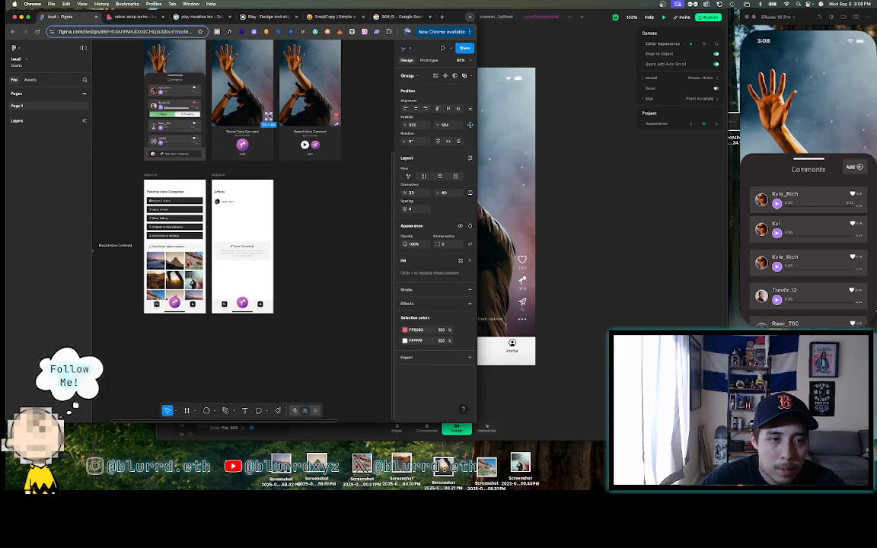
{"action": "left_click", "coordinate": [268, 116]}
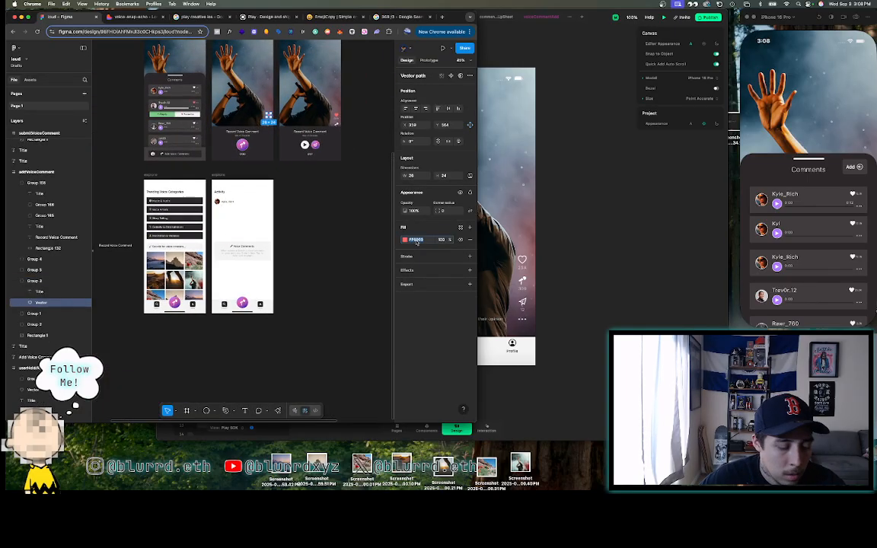
{"action": "scroll", "coordinate": [216, 214], "scroll_direction": "up", "scroll_amount": 5}
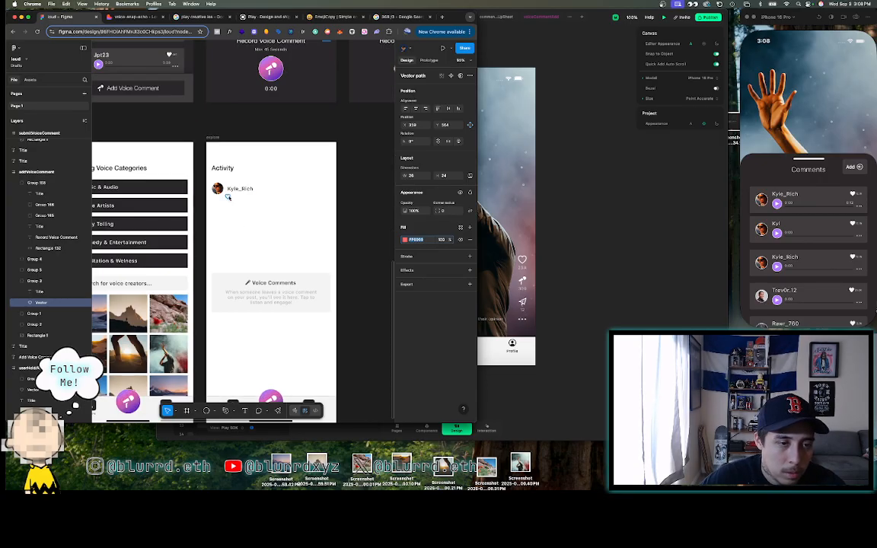
- Set the small heart icon's fill to red FF6565
{"action": "left_click", "coordinate": [227, 195]}
{"action": "left_click", "coordinate": [419, 240]}
{"action": "type", "text": "FF6565"}
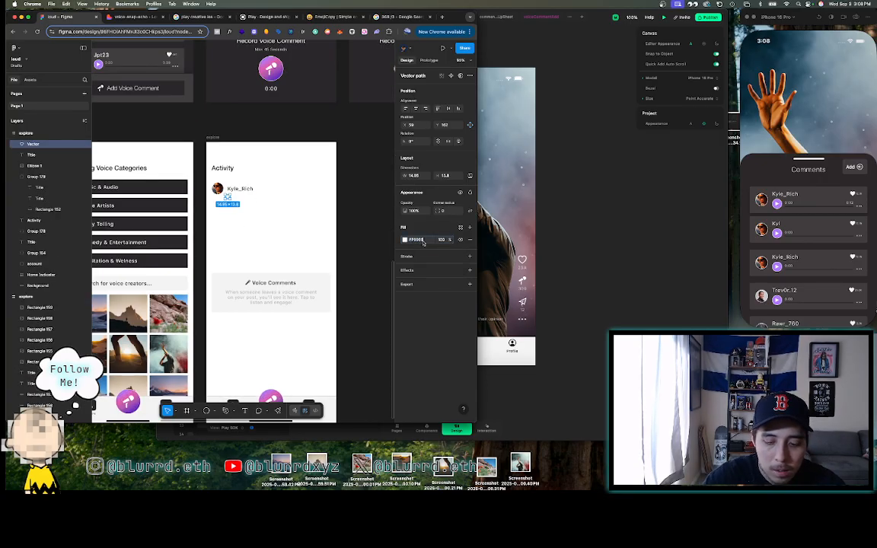
{"action": "key", "text": "Return"}
{"action": "left_click", "coordinate": [252, 208]}
- Place the red heart on the avatar's bottom-right corner and view the Lovable Activity preview
{"action": "scroll", "coordinate": [244, 202], "scroll_direction": "up", "scroll_amount": 5}
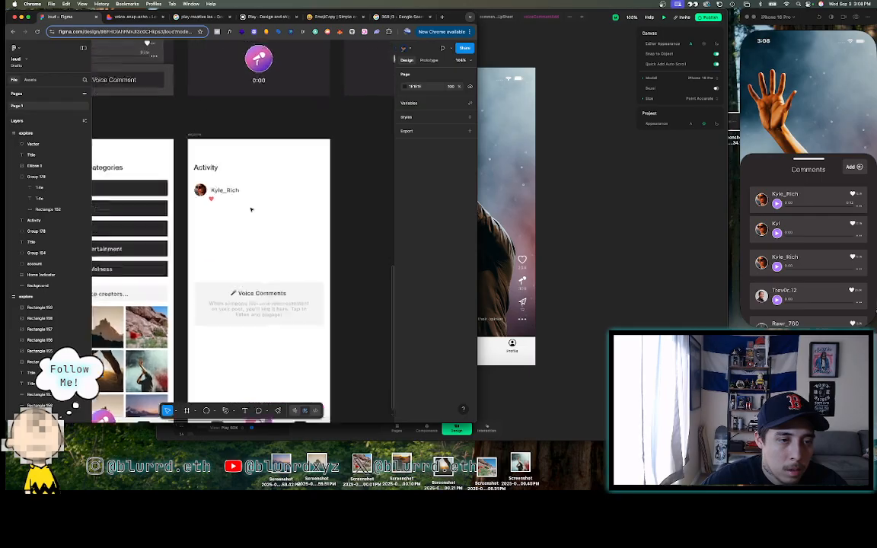
{"action": "left_click", "coordinate": [216, 202]}
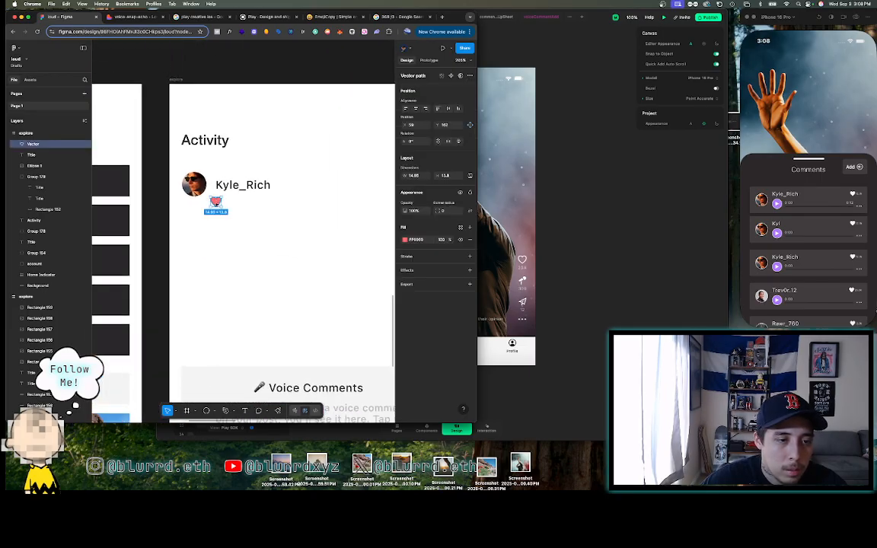
{"action": "left_click_drag", "start_coordinate": [217, 202], "coordinate": [205, 192]}
{"action": "left_click", "coordinate": [237, 223]}
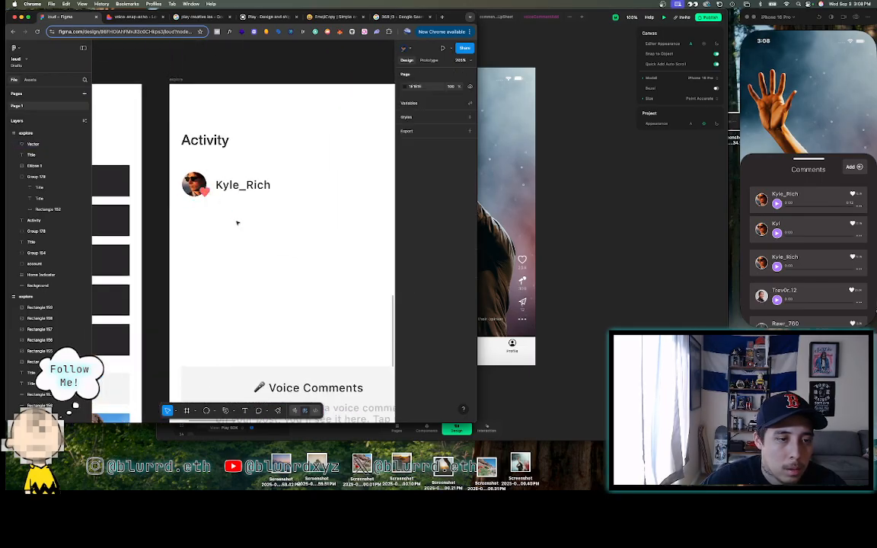
{"action": "scroll", "coordinate": [237, 223], "scroll_direction": "down", "scroll_amount": 5}
{"action": "left_click", "coordinate": [205, 216]}
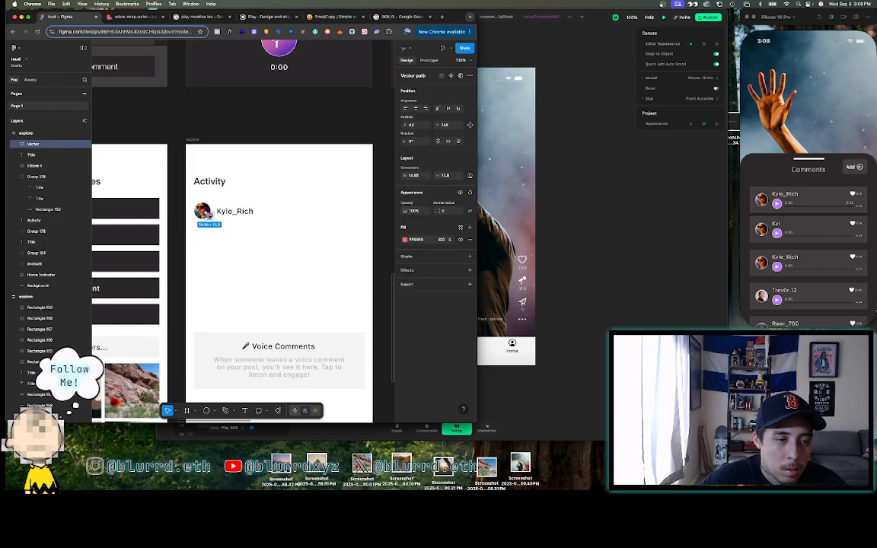
{"action": "scroll", "coordinate": [205, 216], "scroll_direction": "up", "scroll_amount": 2}
{"action": "left_click", "coordinate": [133, 16]}
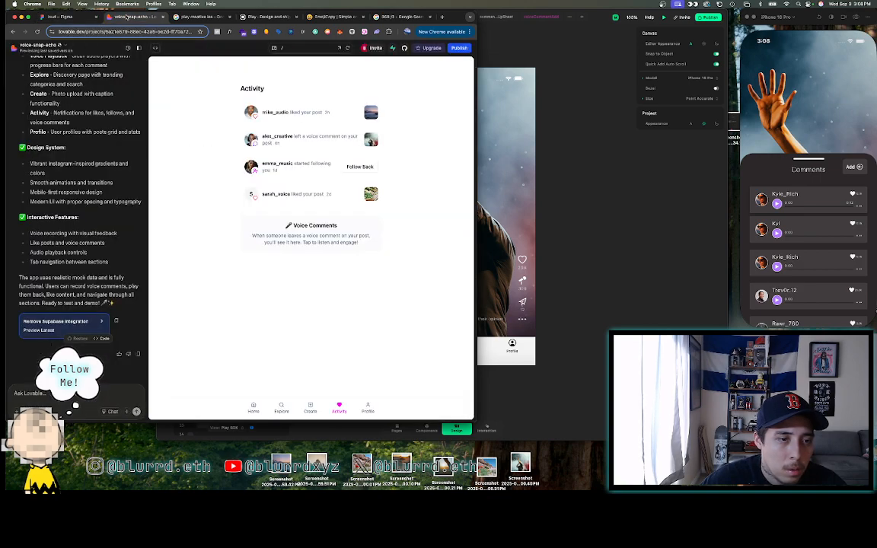
- Give the Kyle_Rich avatar circle a light grey D8DADA outline
{"action": "left_click", "coordinate": [76, 17]}
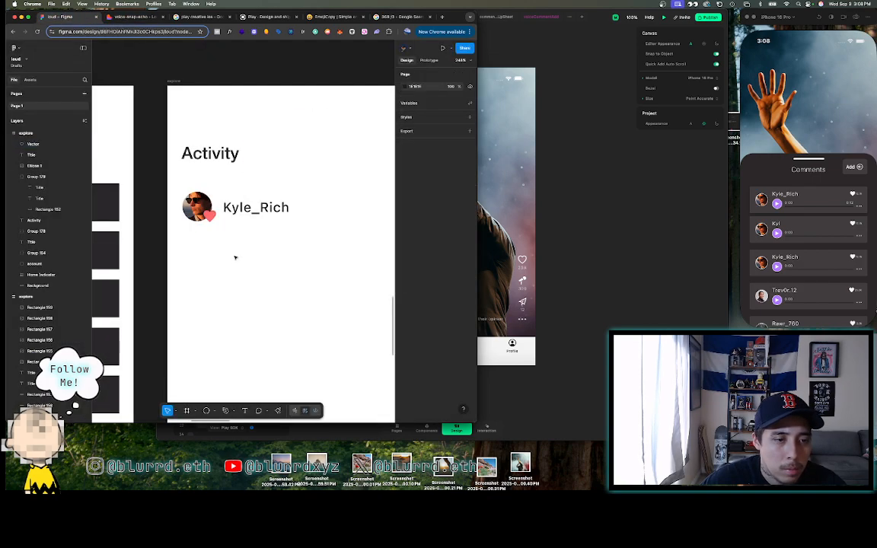
{"action": "left_click", "coordinate": [192, 199]}
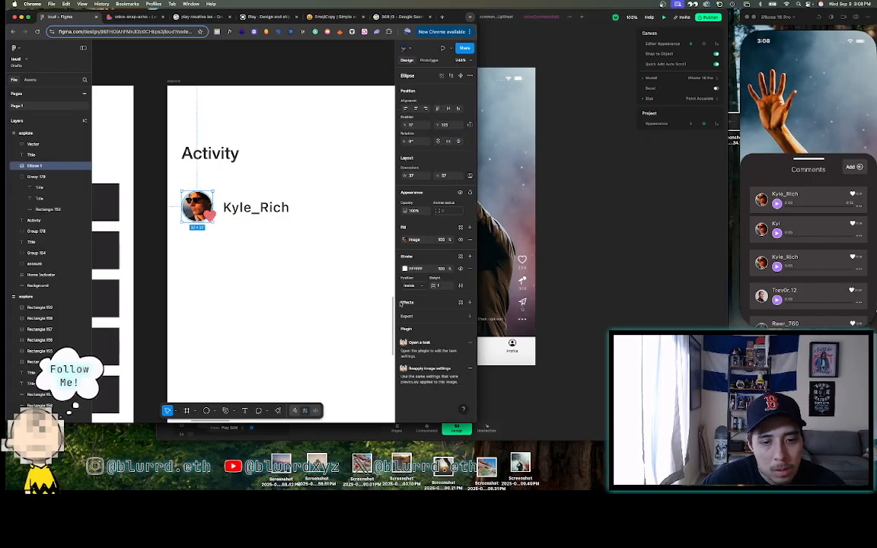
{"action": "left_click", "coordinate": [404, 268]}
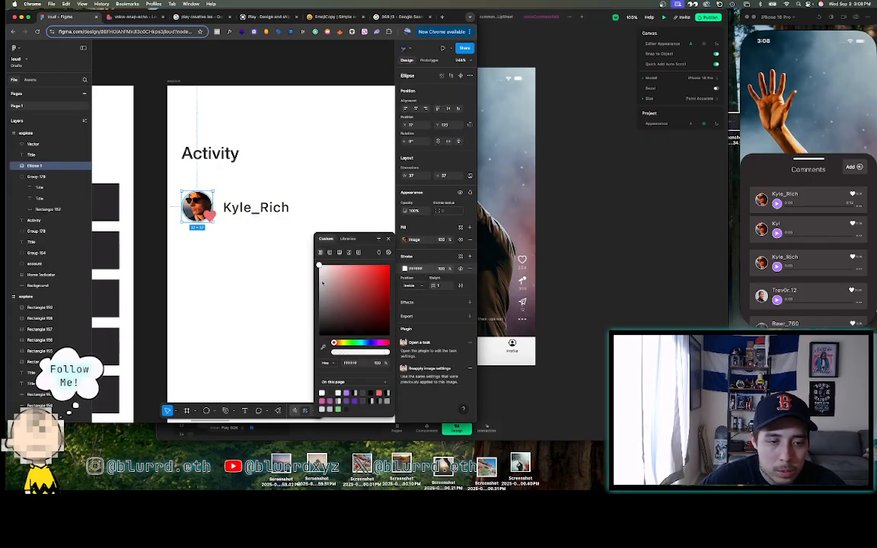
{"action": "mouse_move", "coordinate": [322, 283]}
{"action": "left_mouse_down"}
{"action": "mouse_move", "coordinate": [320, 275]}
{"action": "mouse_move", "coordinate": [318, 283]}
{"action": "left_mouse_up"}
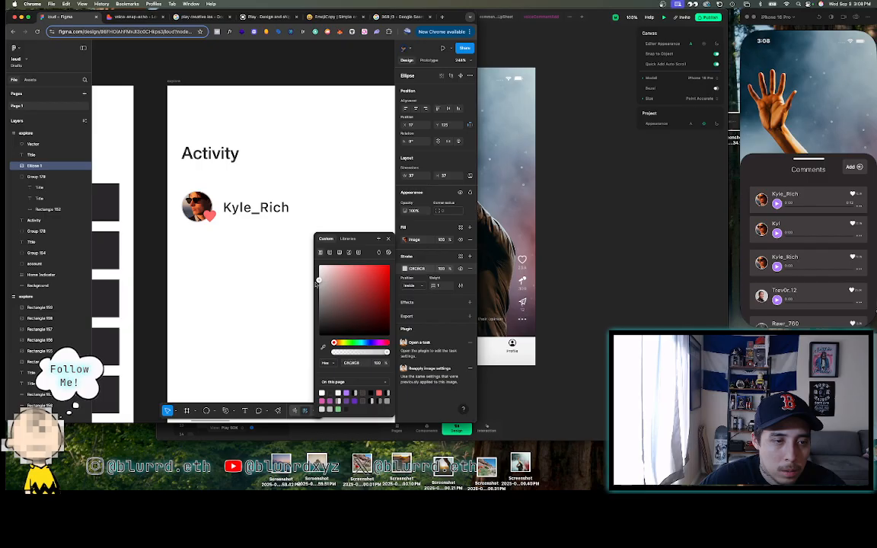
- Compare the avatar outline with the grey used in the Voice Comments card
{"action": "scroll", "coordinate": [244, 228], "scroll_direction": "down", "scroll_amount": 5}
{"action": "scroll", "coordinate": [259, 313], "scroll_direction": "down", "scroll_amount": 2}
{"action": "left_click", "coordinate": [259, 312]}
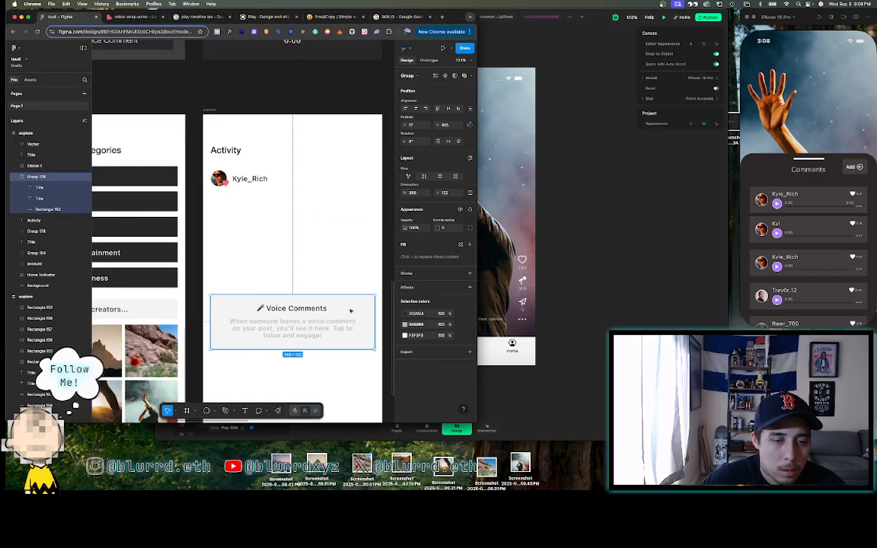
{"action": "left_click", "coordinate": [417, 325]}
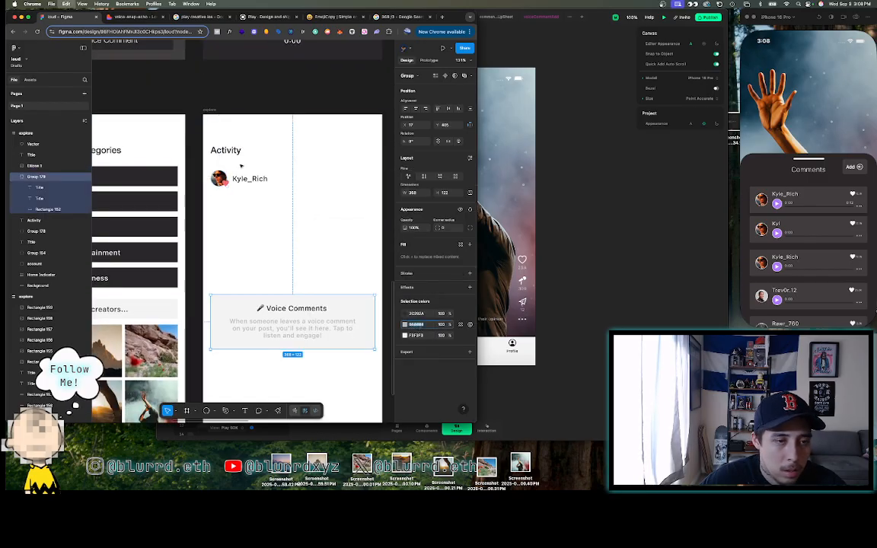
{"action": "left_click", "coordinate": [219, 178]}
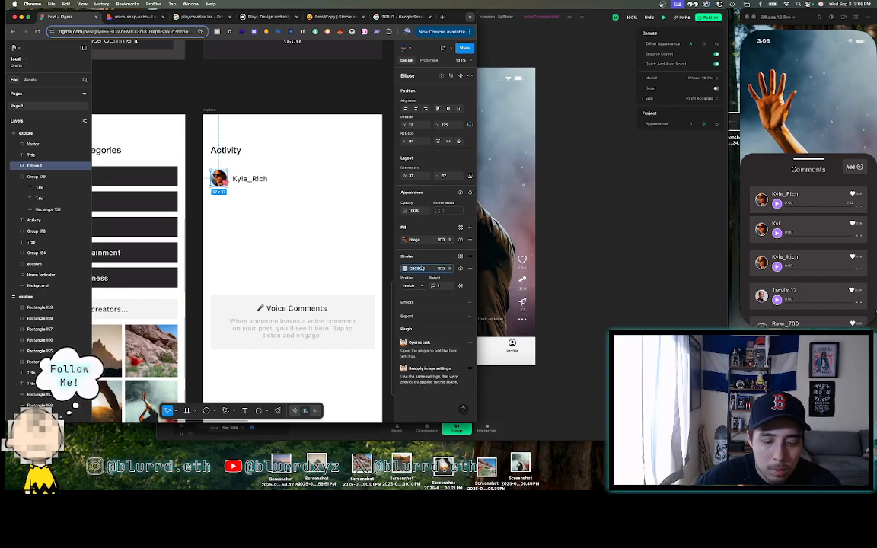
{"action": "left_click", "coordinate": [305, 225]}
{"action": "scroll", "coordinate": [239, 211], "scroll_direction": "up", "scroll_amount": 5}
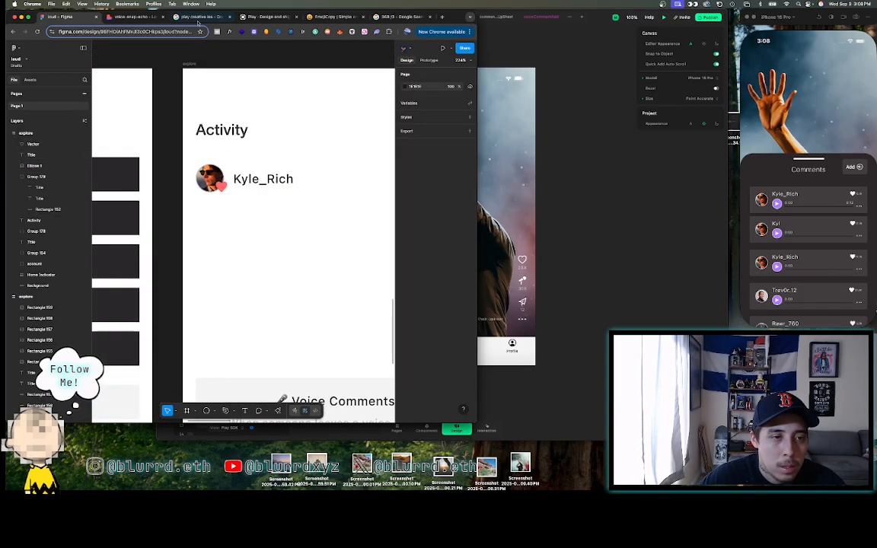
{"action": "left_click", "coordinate": [131, 16]}
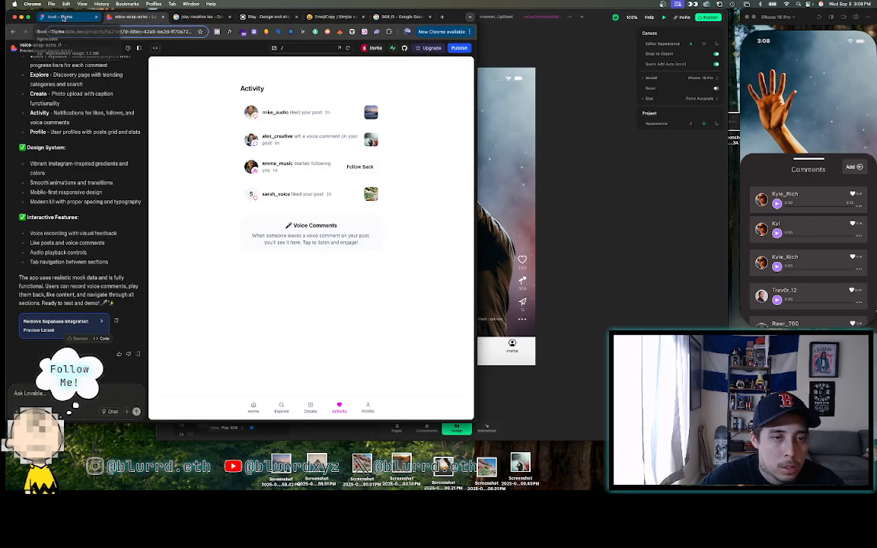
{"action": "left_click", "coordinate": [81, 17]}
{"action": "left_click", "coordinate": [259, 183]}
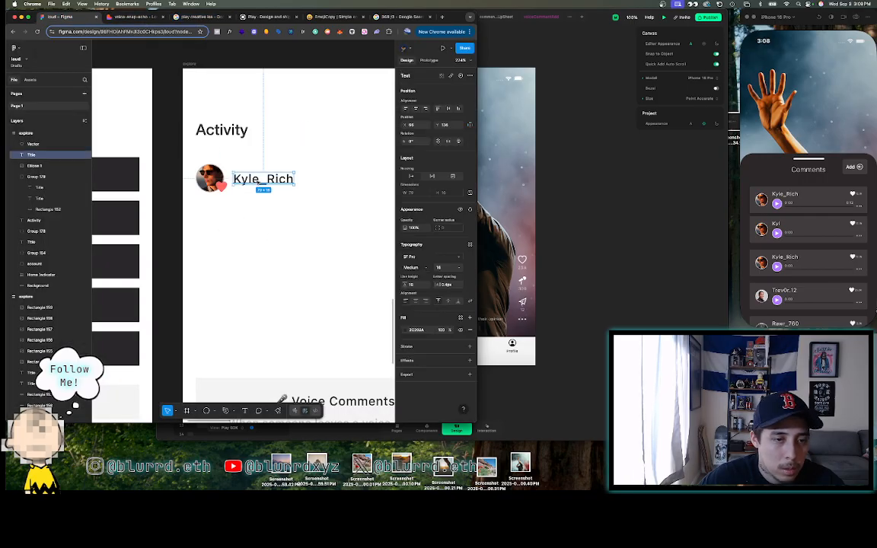
{"action": "scroll", "coordinate": [259, 189], "scroll_direction": "down", "scroll_amount": 3}
{"action": "left_click", "coordinate": [133, 17]}
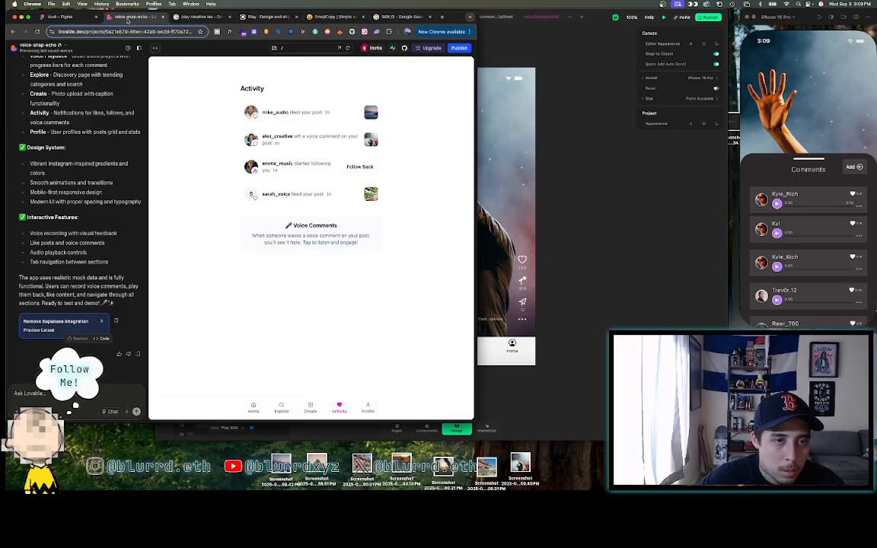
{"action": "left_click", "coordinate": [82, 17]}
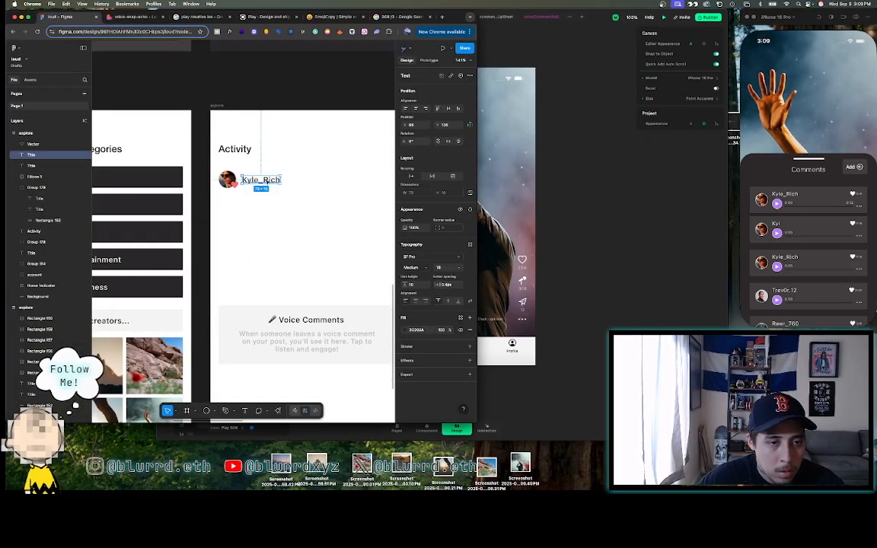
{"action": "left_click_drag", "start_coordinate": [268, 182], "coordinate": [313, 182]}
{"action": "double_click", "coordinate": [350, 336]}
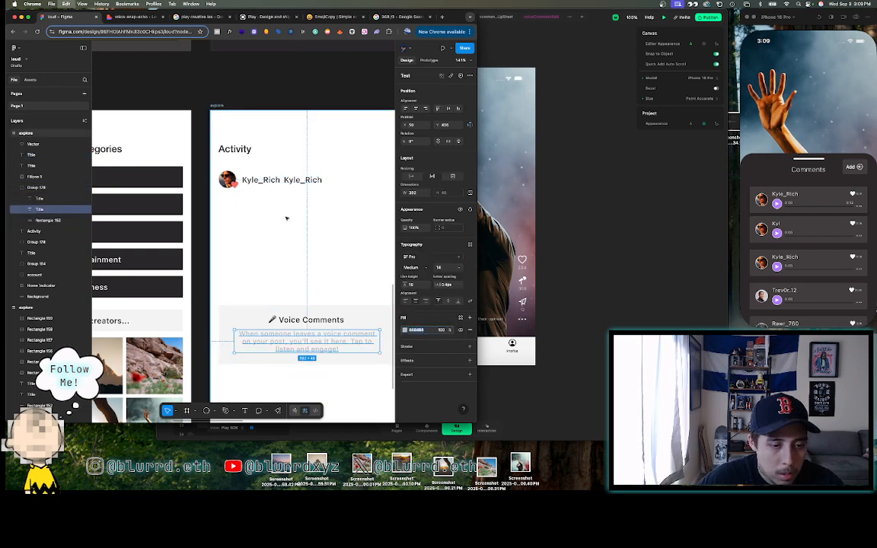
{"action": "left_click", "coordinate": [303, 180]}
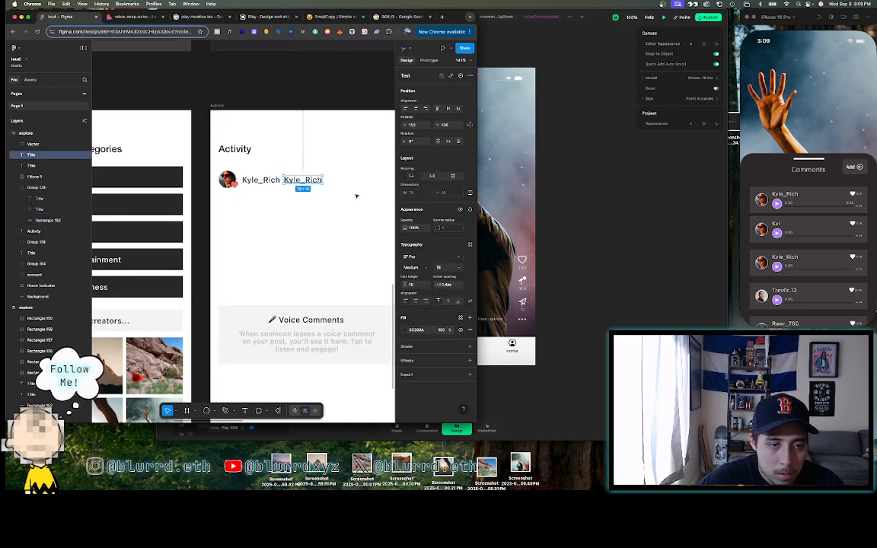
{"action": "left_click", "coordinate": [424, 332]}
{"action": "type", "text": "B6B6B6"}
{"action": "key", "text": "Return"}
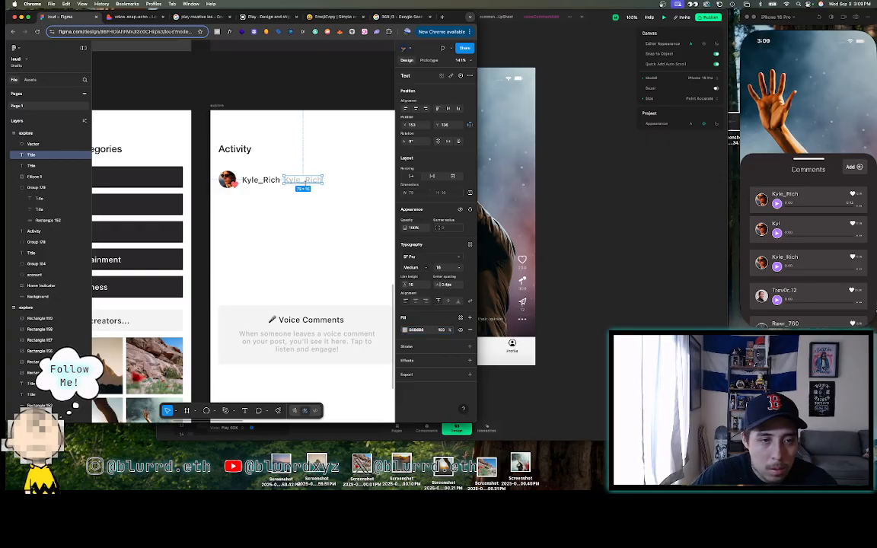
- Change the copied text to 'Liked your post'
{"action": "double_click", "coordinate": [305, 182]}
{"action": "type", "text": "L"}
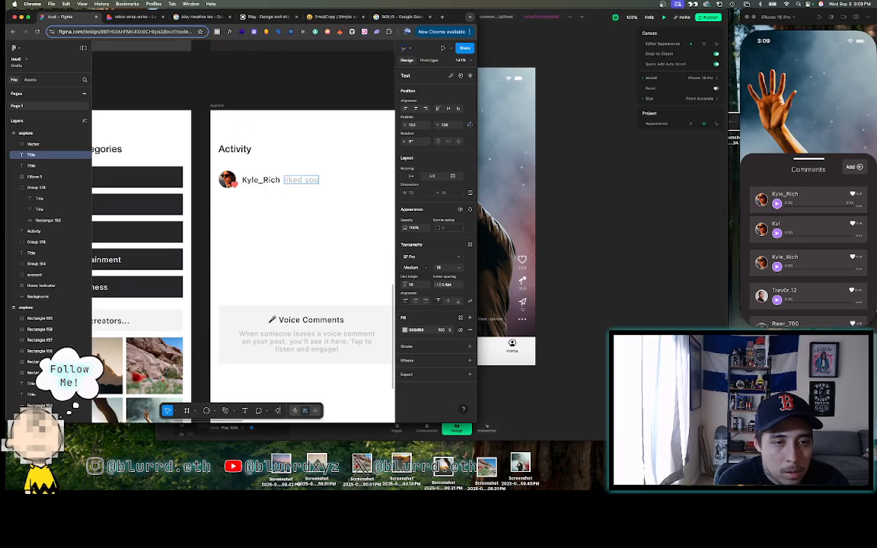
{"action": "type", "text": "iked your post"}
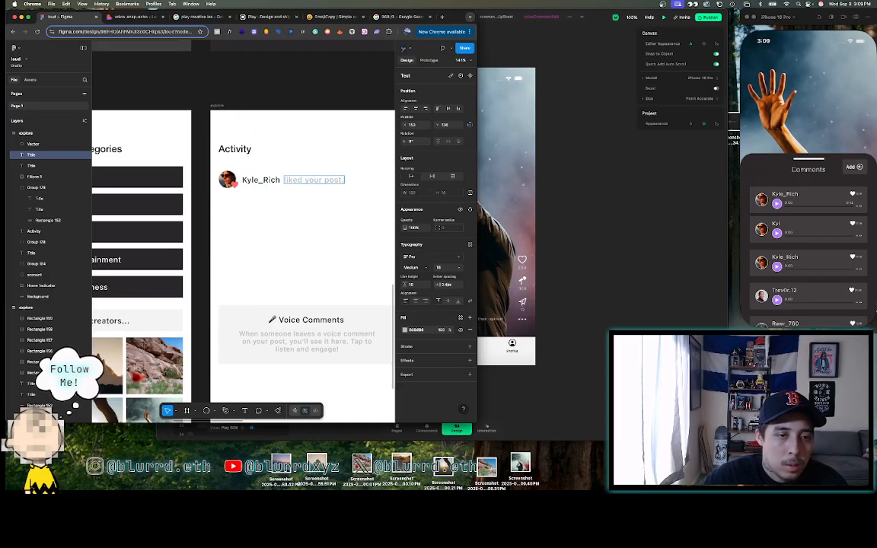
{"action": "key", "text": "Escape"}
{"action": "key", "text": "Escape"}
{"action": "scroll", "coordinate": [280, 192], "scroll_direction": "down", "scroll_amount": 5}
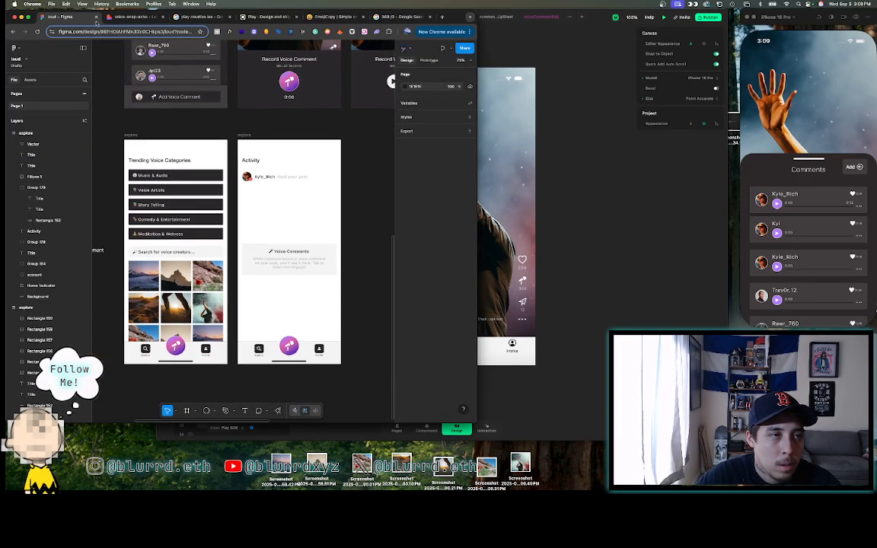
- Duplicate 'liked your post.' to its right and rewrite the copy as '2h'
{"action": "left_click", "coordinate": [125, 18]}
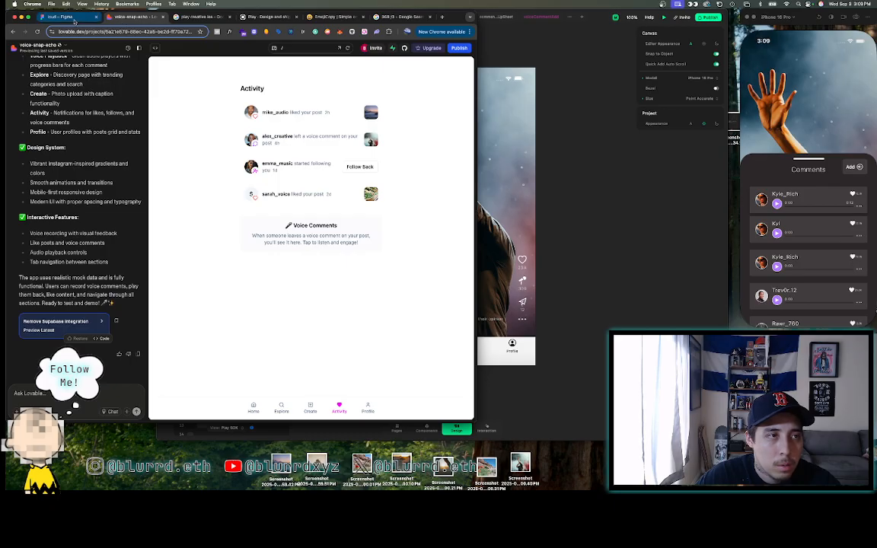
{"action": "left_click", "coordinate": [69, 16]}
{"action": "scroll", "coordinate": [273, 197], "scroll_direction": "up", "scroll_amount": 5}
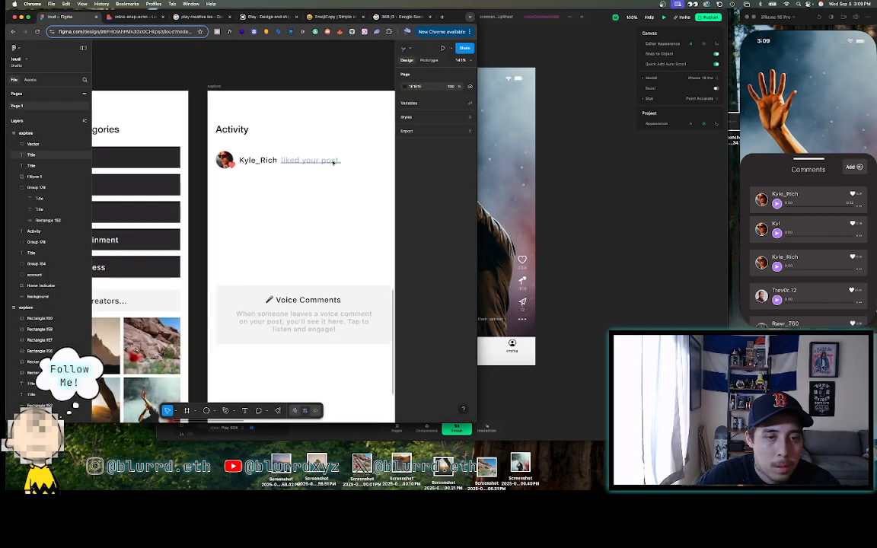
{"action": "left_click", "coordinate": [304, 160]}
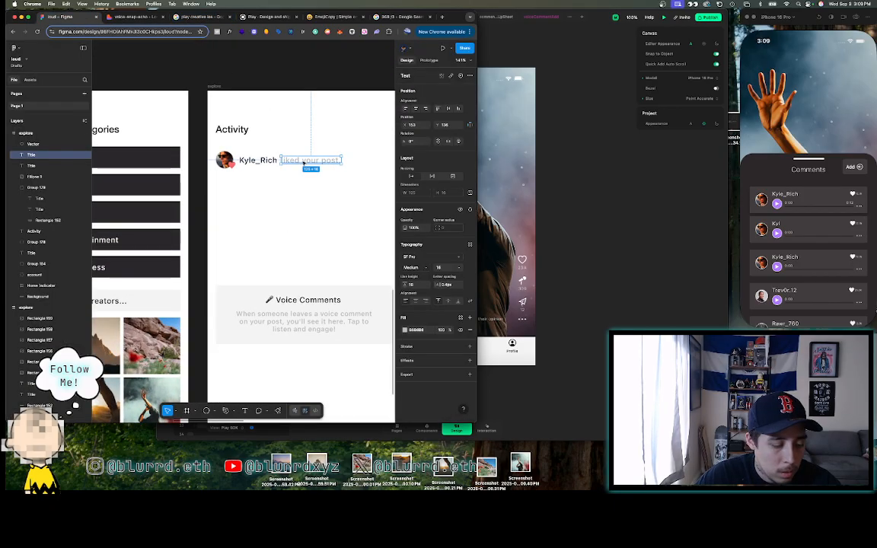
{"action": "key", "text": "ctrl+d"}
{"action": "left_click_drag", "start_coordinate": [321, 160], "coordinate": [358, 160]}
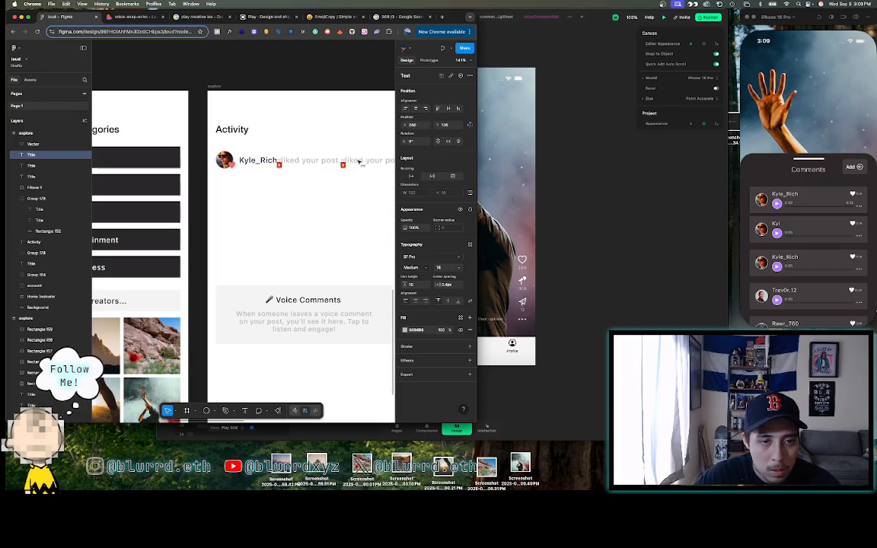
{"action": "double_click", "coordinate": [357, 161]}
{"action": "key", "text": "BackSpace"}
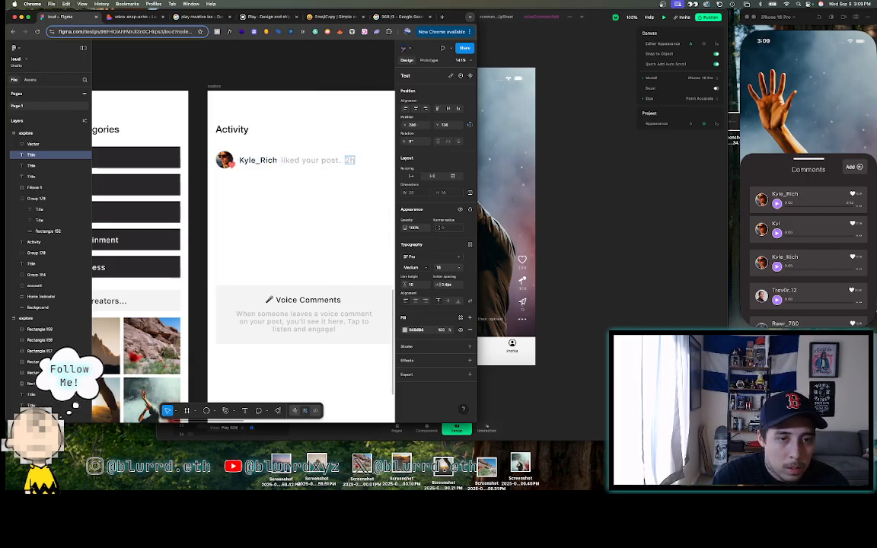
{"action": "type", "text": "2h"}
{"action": "scroll", "coordinate": [350, 179], "scroll_direction": "up", "scroll_amount": 3}
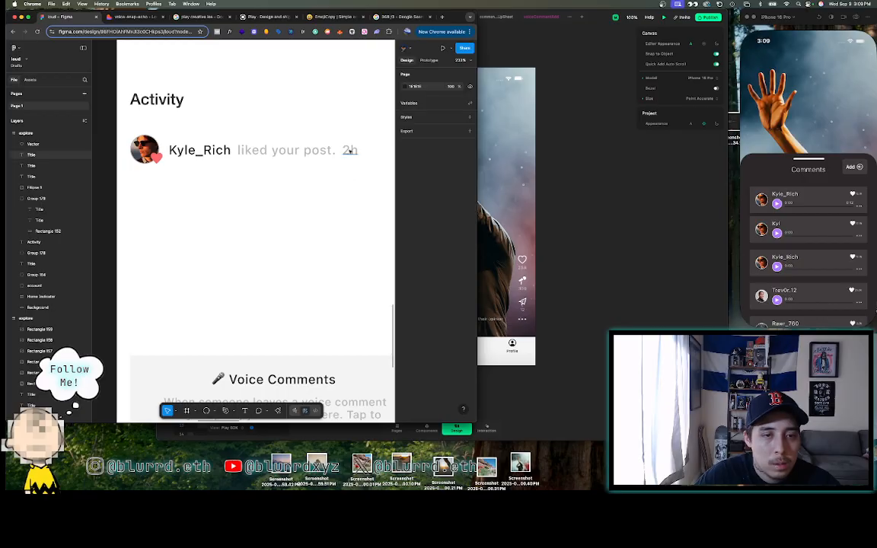
{"action": "key", "text": "Escape"}
{"action": "key", "text": "Escape"}
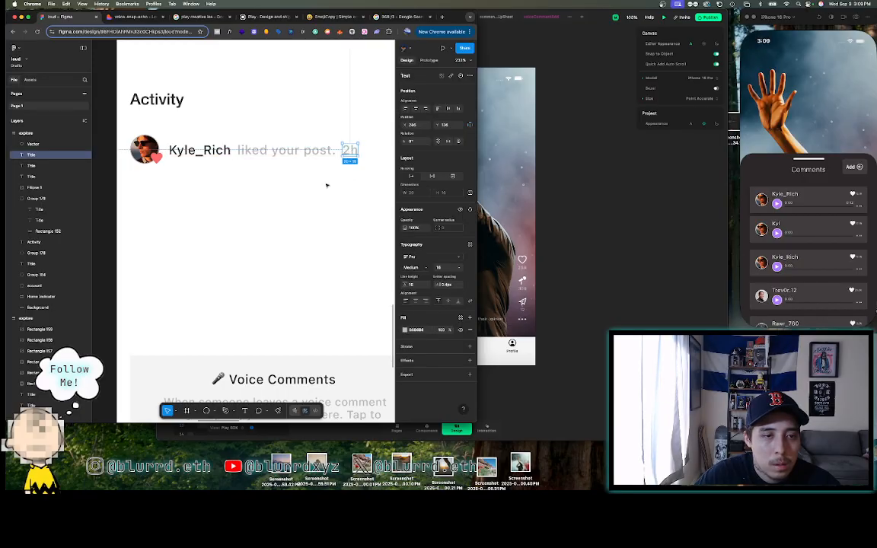
- Compare the finished notification row against the Lovable Activity preview
{"action": "scroll", "coordinate": [326, 185], "scroll_direction": "down", "scroll_amount": 3}
{"action": "left_click", "coordinate": [116, 16]}
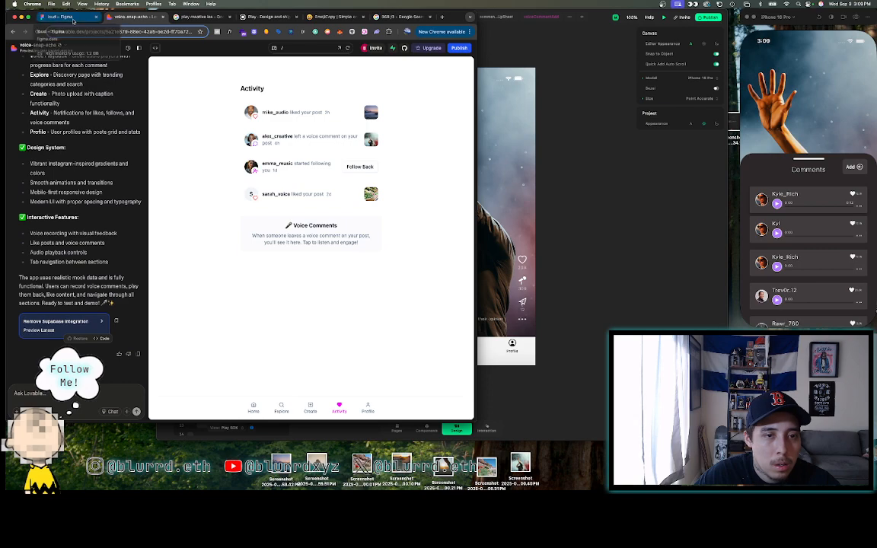
{"action": "left_click", "coordinate": [67, 17]}
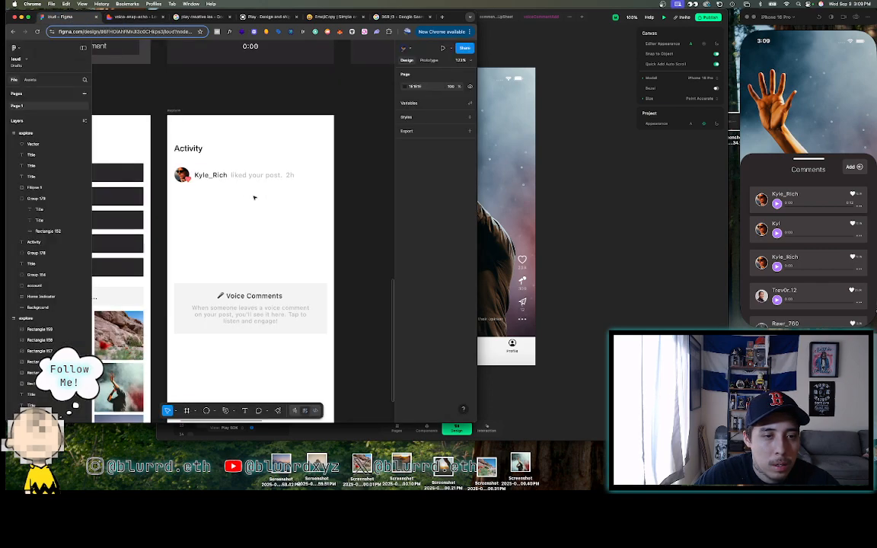
{"action": "left_click", "coordinate": [133, 17]}
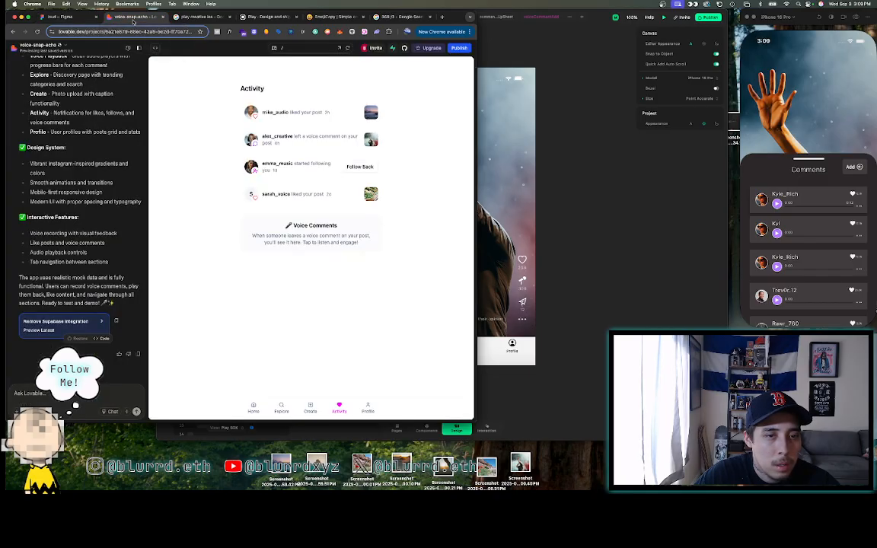
{"action": "left_click", "coordinate": [67, 17]}
{"action": "left_click", "coordinate": [180, 173]}
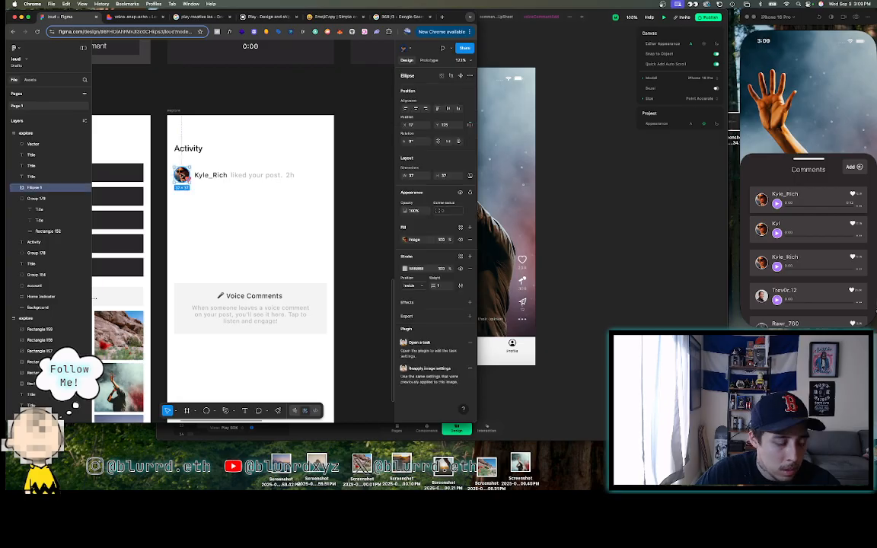
{"action": "left_click", "coordinate": [163, 159]}
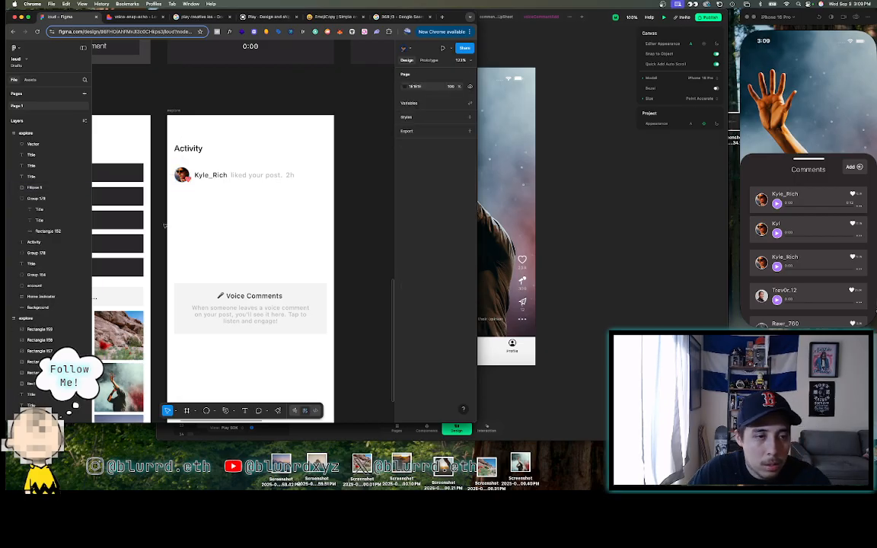
{"action": "scroll", "coordinate": [164, 236], "scroll_direction": "left", "scroll_amount": 2}
{"action": "scroll", "coordinate": [164, 236], "scroll_direction": "left", "scroll_amount": 3}
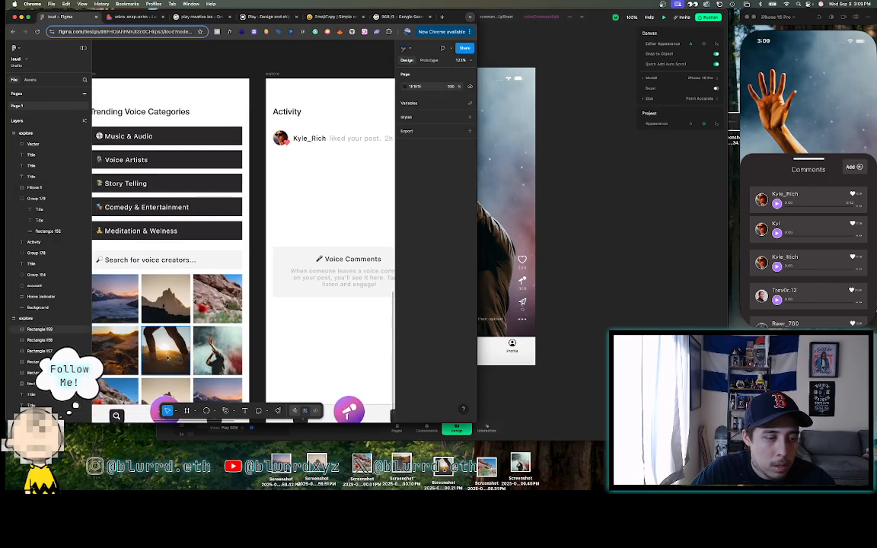
{"action": "left_click", "coordinate": [216, 345]}
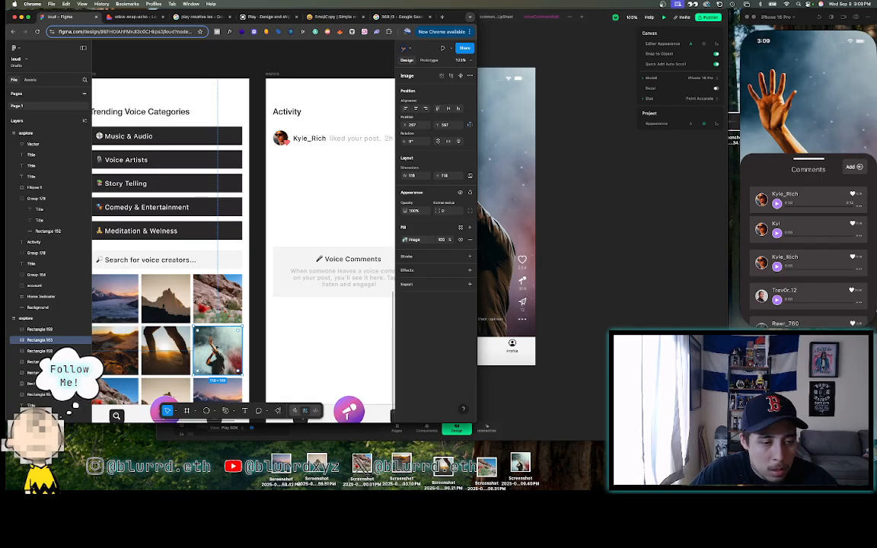
{"action": "left_click_drag", "start_coordinate": [218, 350], "coordinate": [333, 173]}
{"action": "scroll", "coordinate": [334, 174], "scroll_direction": "right", "scroll_amount": 3}
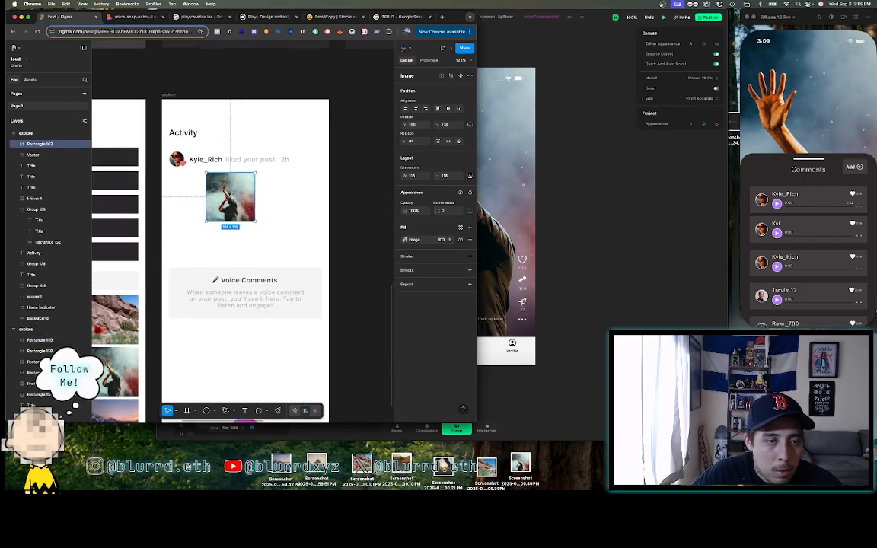
{"action": "left_click_drag", "start_coordinate": [231, 197], "coordinate": [303, 171]}
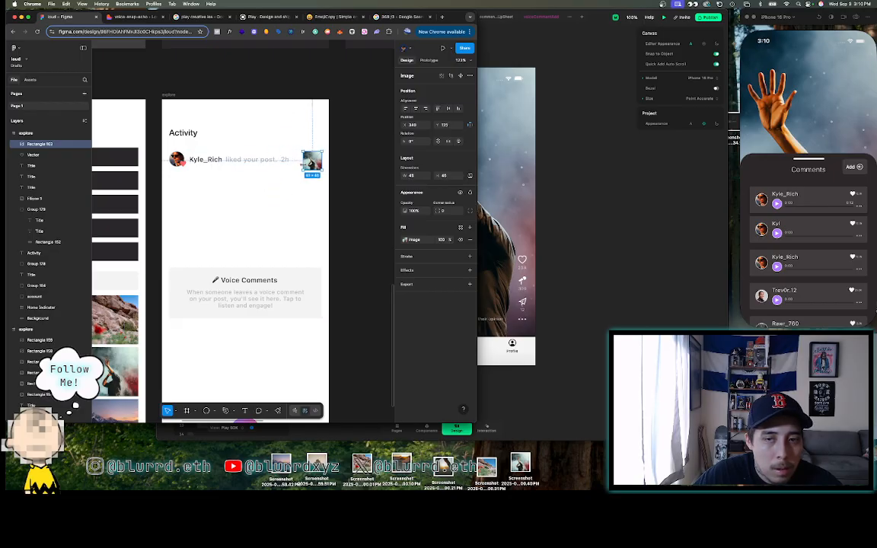
- Close, reopen and close again the comments sheet on the phone preview
{"action": "left_click_drag", "start_coordinate": [787, 265], "coordinate": [775, 326]}
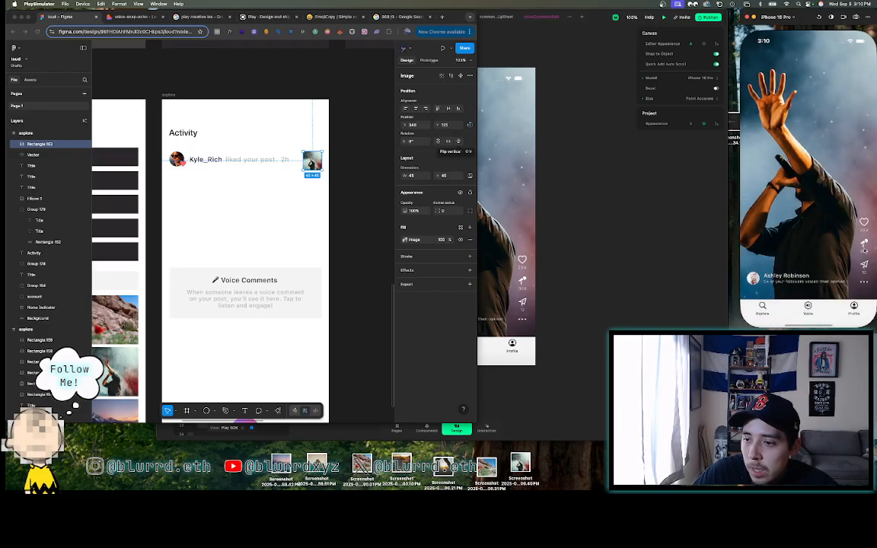
{"action": "left_click", "coordinate": [864, 244]}
{"action": "scroll", "coordinate": [770, 185], "scroll_direction": "down", "scroll_amount": 2}
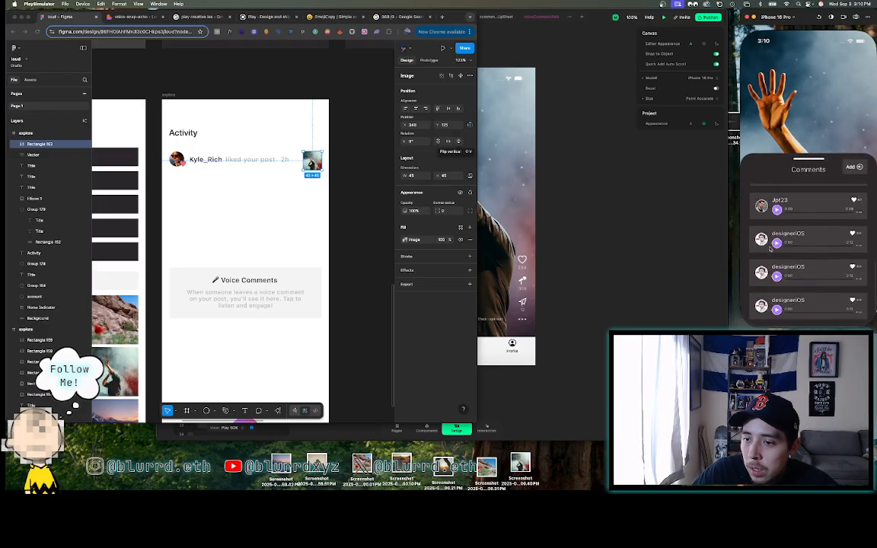
{"action": "left_click", "coordinate": [762, 152]}
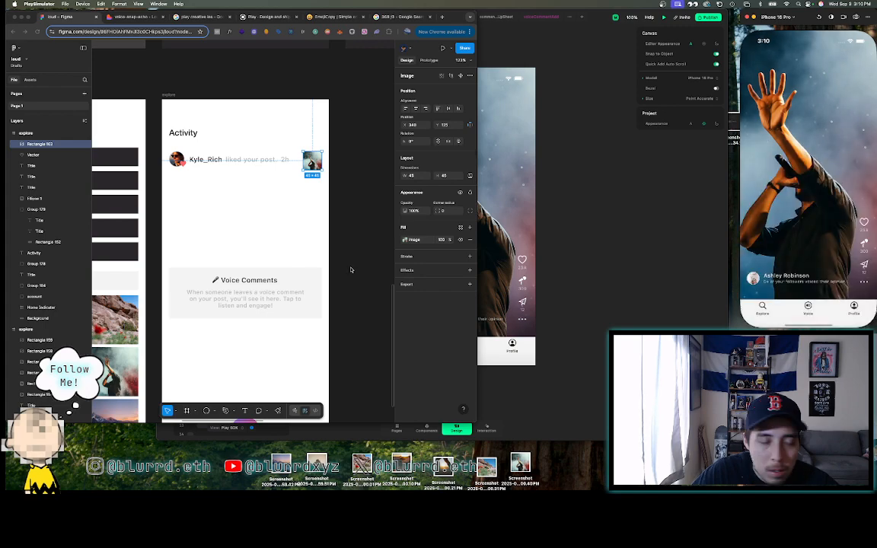
{"action": "left_click", "coordinate": [252, 160]}
{"action": "scroll", "coordinate": [280, 164], "scroll_direction": "up", "scroll_amount": 5}
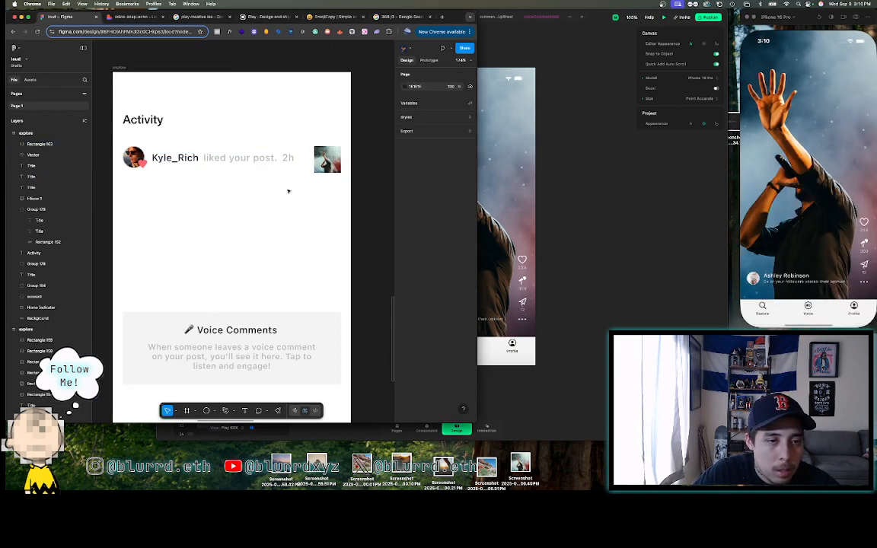
{"action": "key", "text": "Escape"}
{"action": "left_click", "coordinate": [327, 159]}
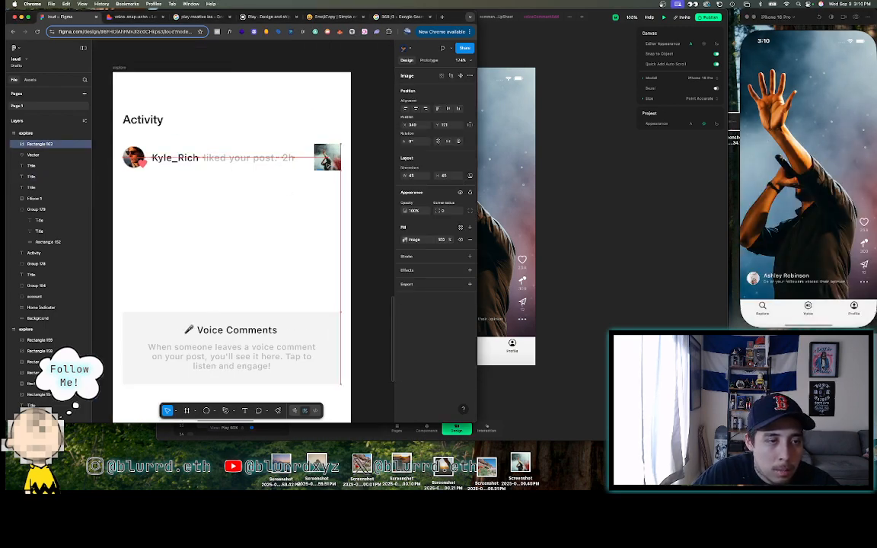
{"action": "left_click_drag", "start_coordinate": [326, 161], "coordinate": [318, 168]}
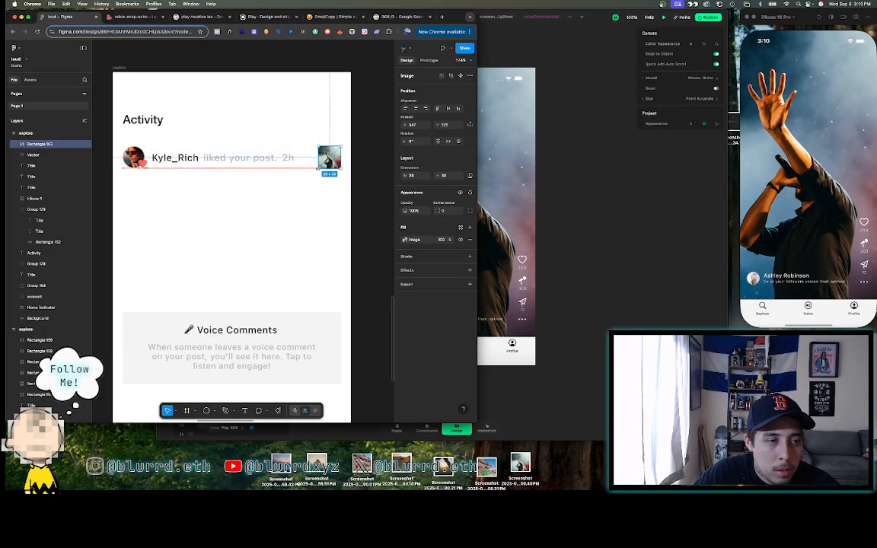
{"action": "left_click", "coordinate": [298, 187]}
{"action": "scroll", "coordinate": [298, 187], "scroll_direction": "left", "scroll_amount": 3}
{"action": "scroll", "coordinate": [298, 187], "scroll_direction": "down", "scroll_amount": 3}
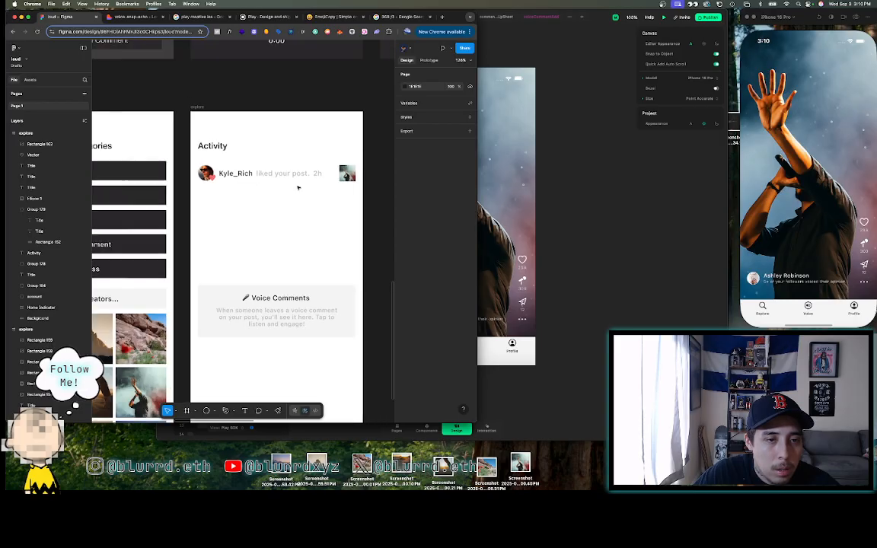
{"action": "scroll", "coordinate": [226, 181], "scroll_direction": "left", "scroll_amount": 2}
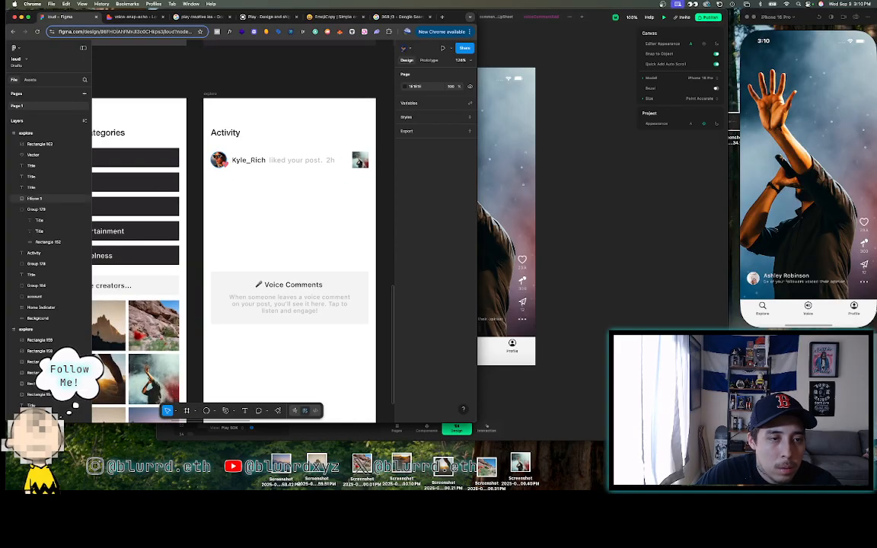
{"action": "left_click_drag", "start_coordinate": [201, 141], "coordinate": [366, 175]}
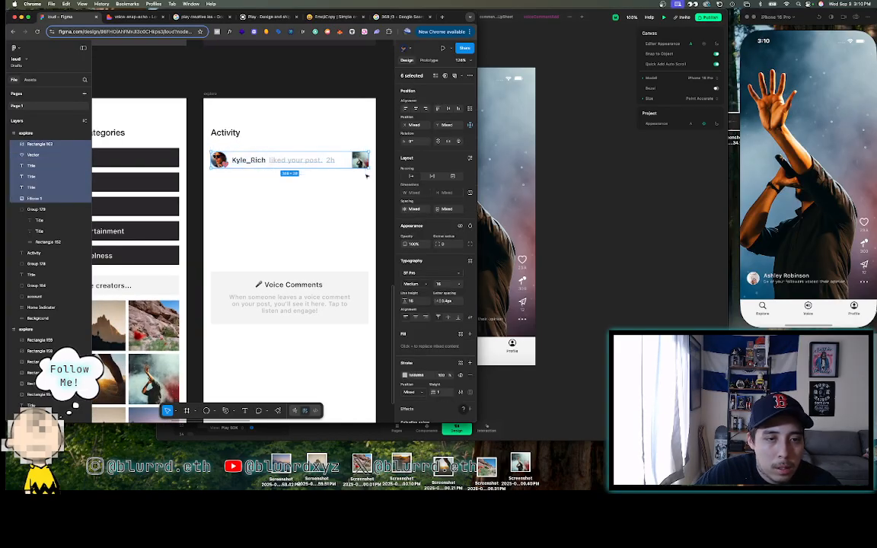
{"action": "right_click", "coordinate": [356, 163]}
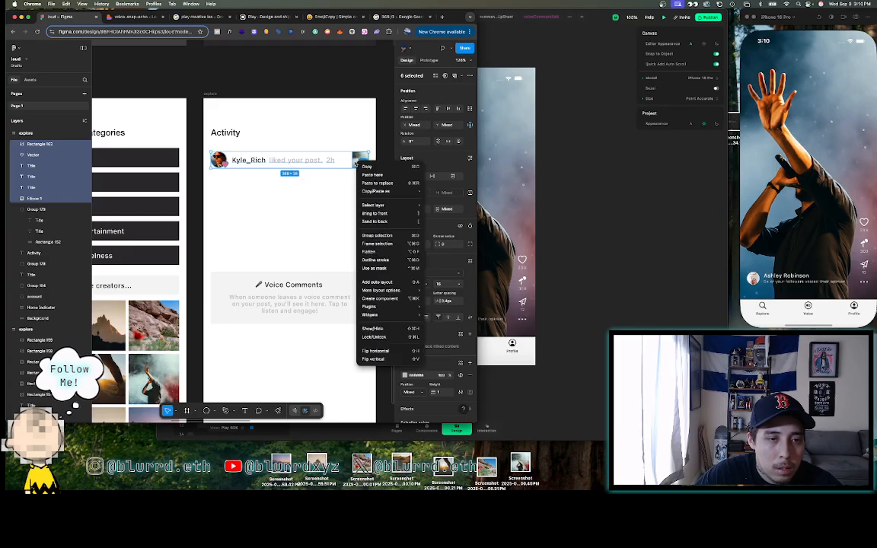
{"action": "left_click", "coordinate": [378, 235]}
{"action": "key", "text": "super+d"}
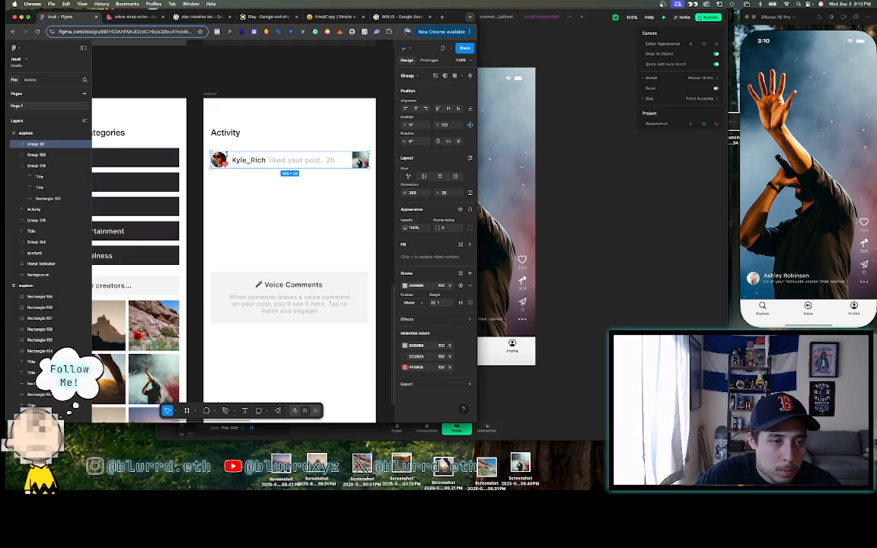
{"action": "left_click_drag", "start_coordinate": [231, 167], "coordinate": [222, 243]}
{"action": "left_click", "coordinate": [293, 101]}
{"action": "scroll", "coordinate": [278, 122], "scroll_direction": "down", "scroll_amount": 2}
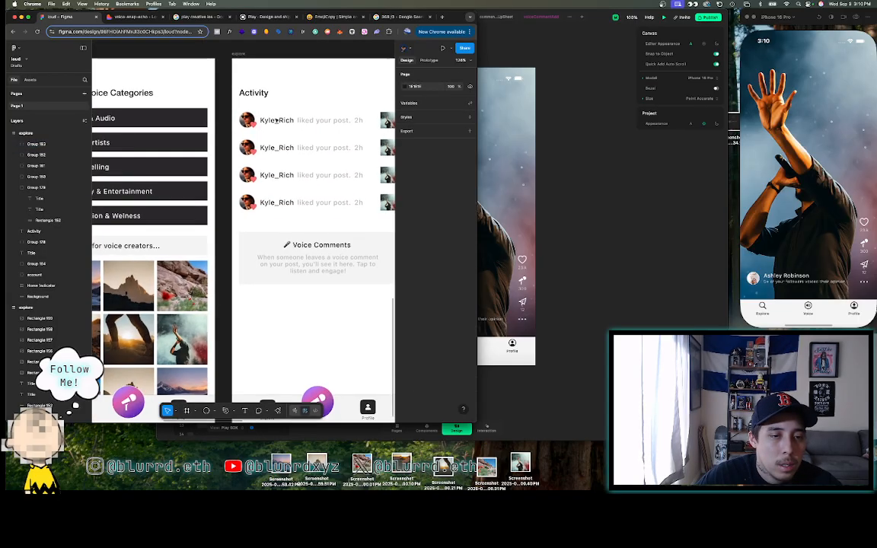
{"action": "left_click", "coordinate": [125, 18]}
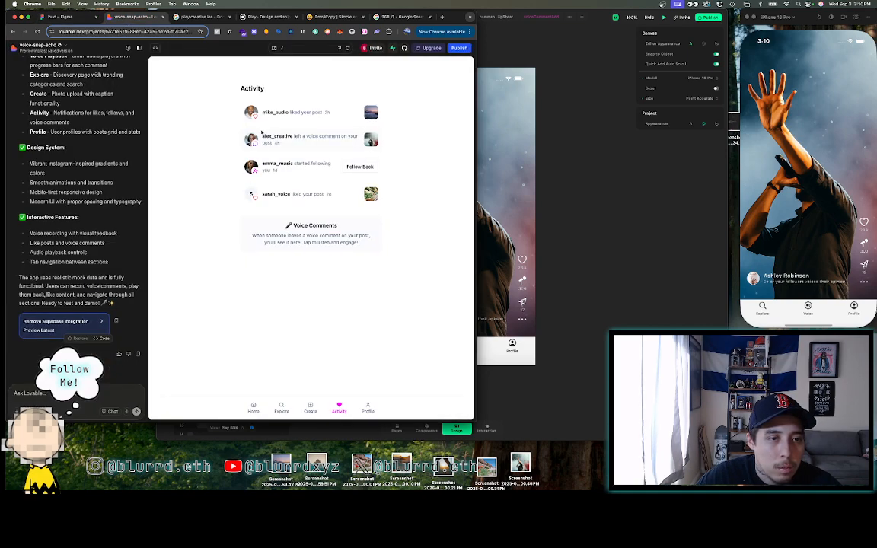
- Highlight alex_creative in the Lovable reference and return to the Figma Activity frame
{"action": "left_click_drag", "start_coordinate": [261, 132], "coordinate": [275, 136]}
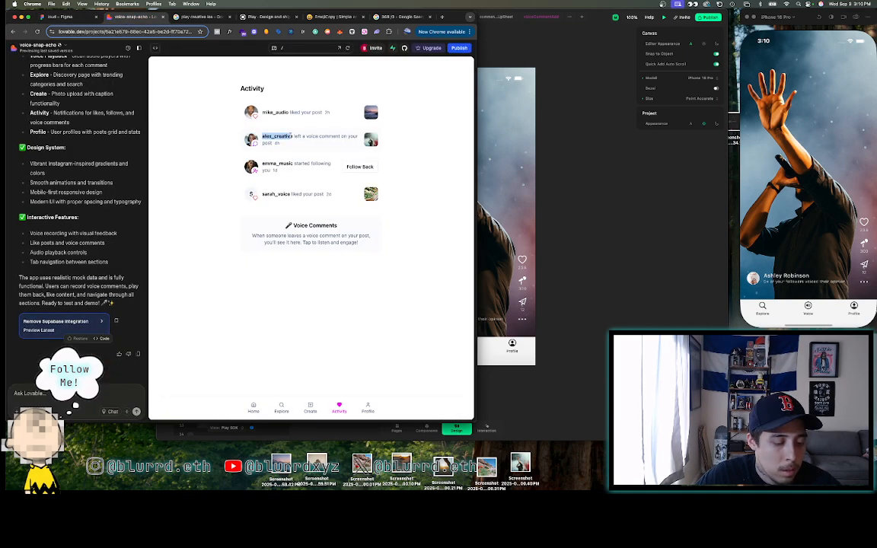
{"action": "left_click", "coordinate": [77, 16]}
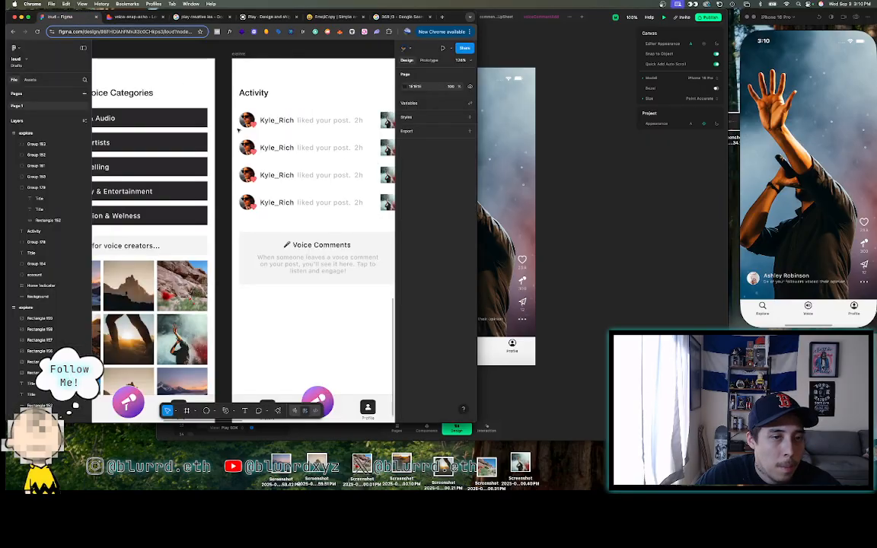
{"action": "double_click", "coordinate": [277, 148]}
{"action": "left_click", "coordinate": [294, 73]}
{"action": "scroll", "coordinate": [294, 72], "scroll_direction": "right", "scroll_amount": 2}
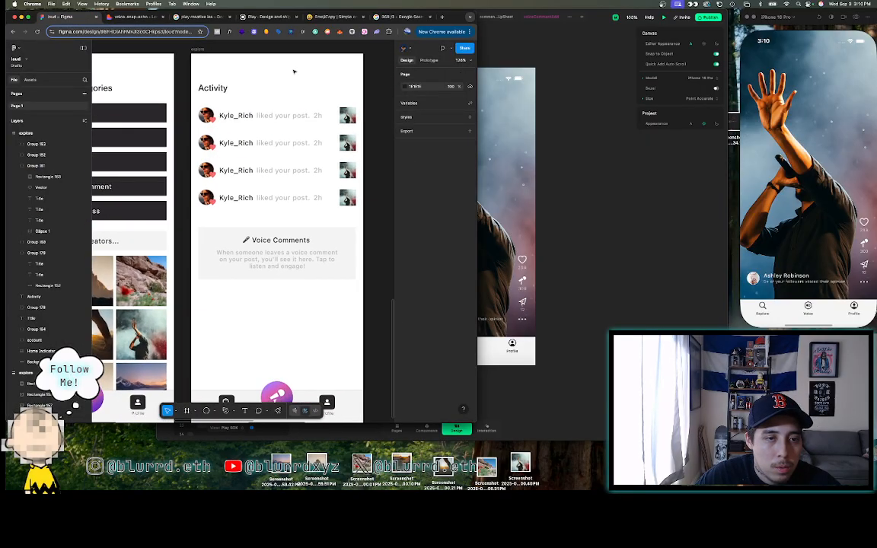
{"action": "scroll", "coordinate": [294, 71], "scroll_direction": "down", "scroll_amount": 5}
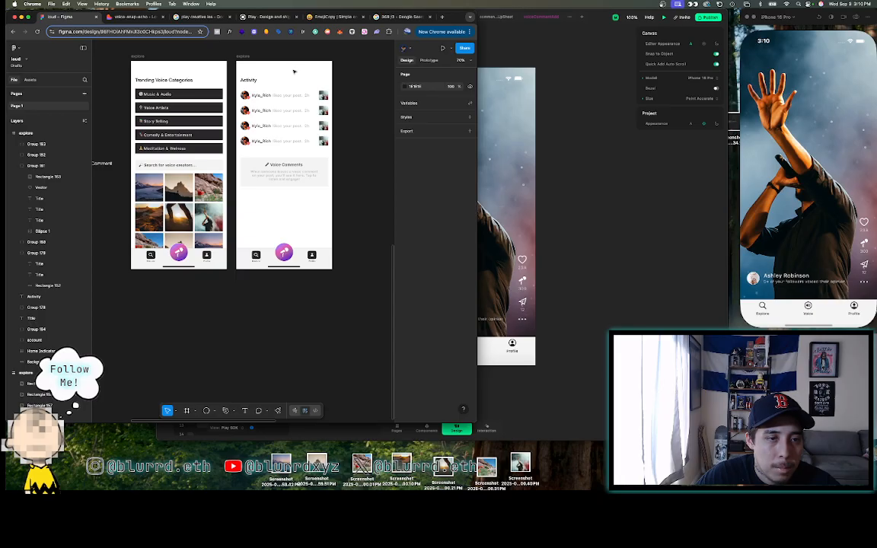
{"action": "scroll", "coordinate": [266, 96], "scroll_direction": "up", "scroll_amount": 5}
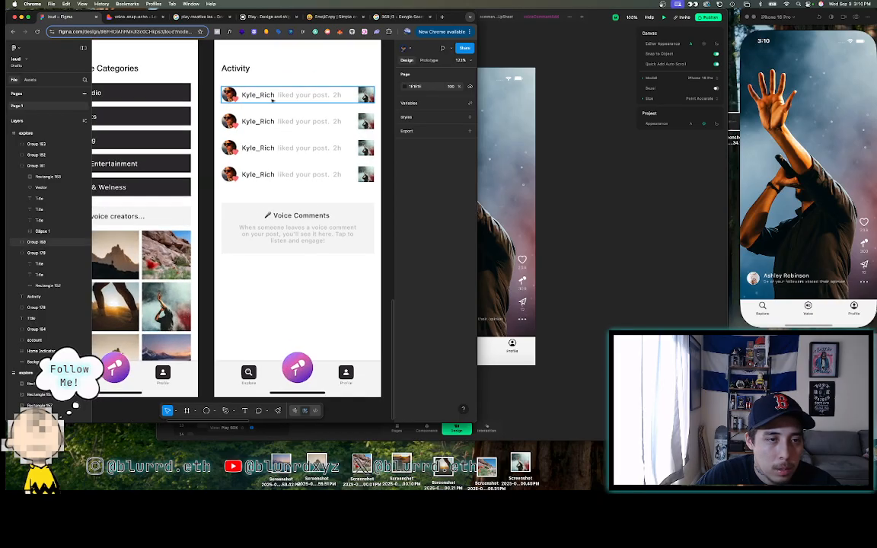
{"action": "left_click", "coordinate": [256, 122]}
{"action": "key", "text": "BackSpace"}
{"action": "left_click", "coordinate": [236, 147]}
{"action": "key", "text": "BackSpace"}
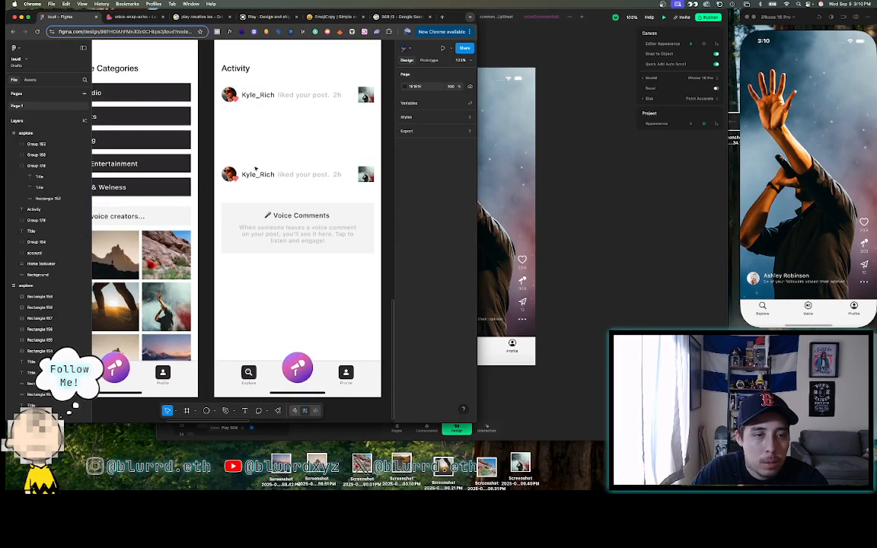
{"action": "left_click", "coordinate": [251, 174]}
{"action": "key", "text": "BackSpace"}
- Set the Kyle_Rich, 'liked your post.' and '2h' texts to font size 13
{"action": "left_click", "coordinate": [266, 94]}
{"action": "double_click", "coordinate": [266, 95]}
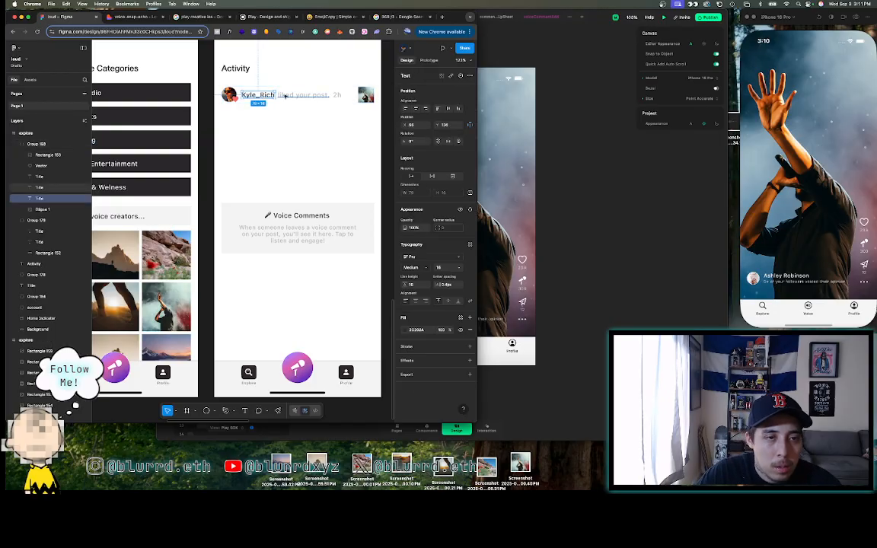
{"action": "left_click", "coordinate": [335, 95], "text": "shift"}
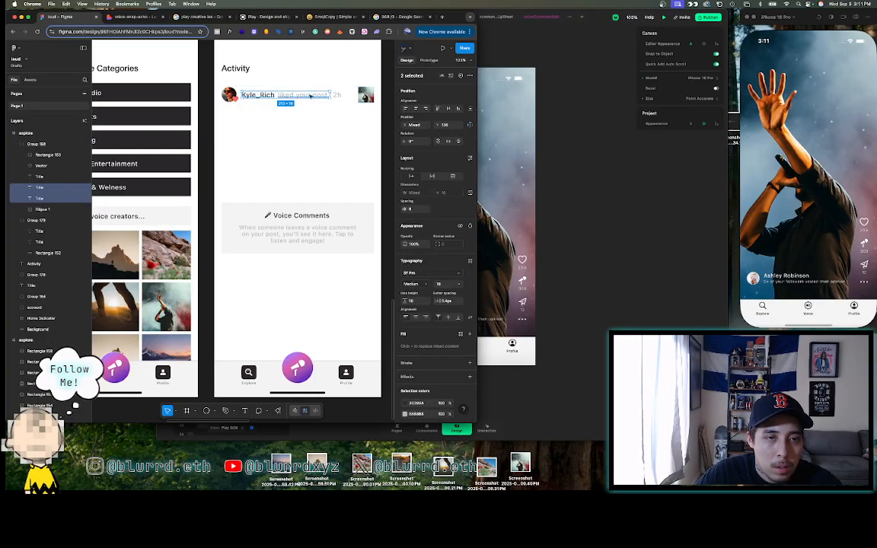
{"action": "double_click", "coordinate": [301, 237]}
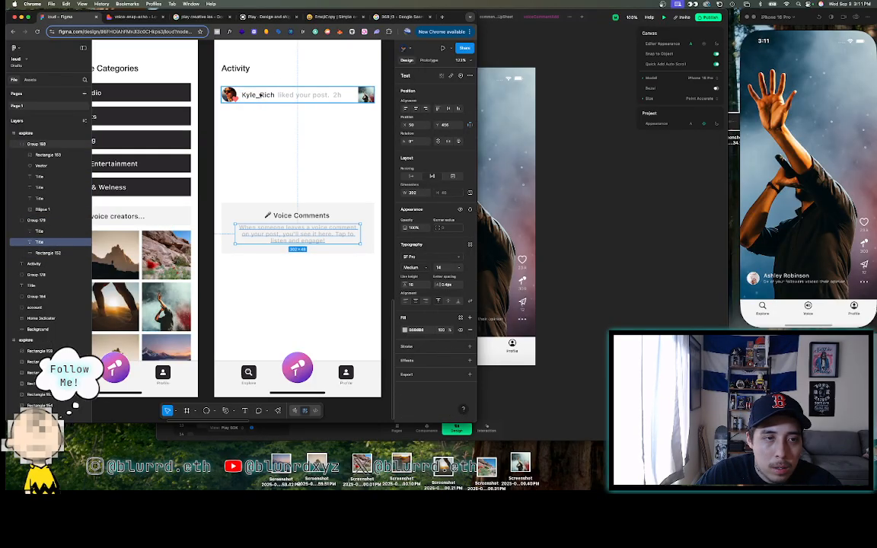
{"action": "double_click", "coordinate": [263, 95]}
{"action": "left_click", "coordinate": [293, 95], "text": "shift"}
{"action": "left_click", "coordinate": [336, 95], "text": "shift"}
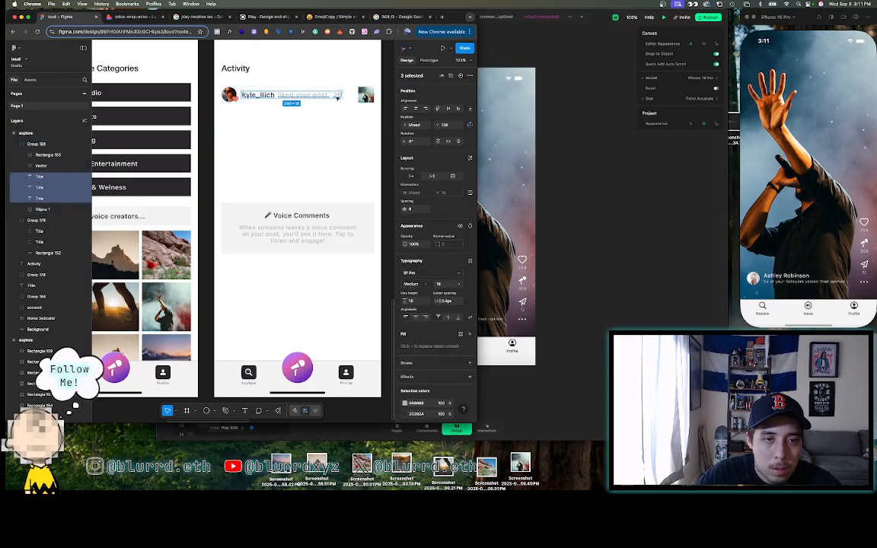
{"action": "left_click", "coordinate": [443, 286]}
{"action": "type", "text": "18"}
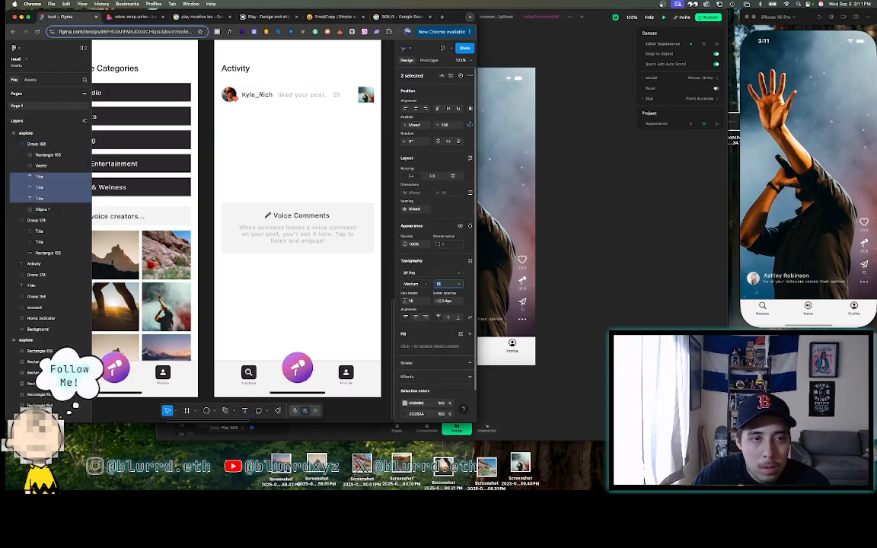
{"action": "key", "text": "Return"}
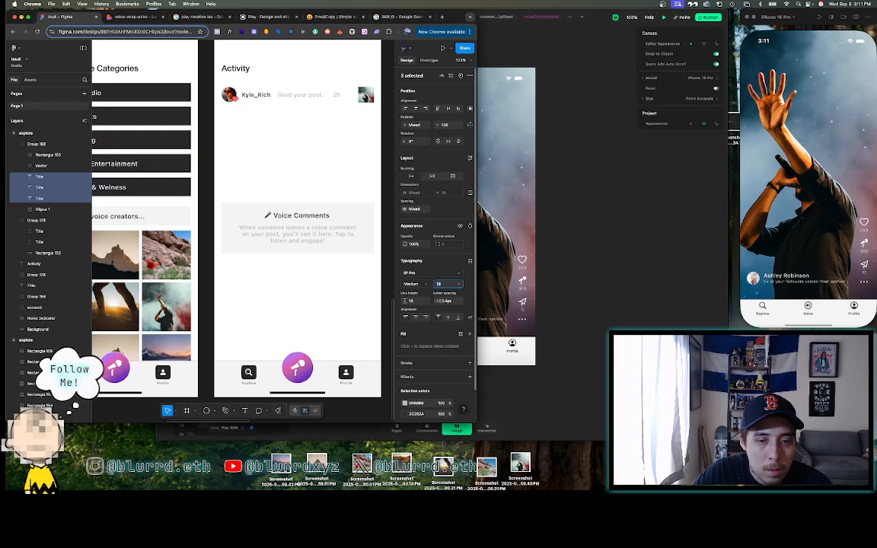
{"action": "type", "text": "13"}
{"action": "key", "text": "Return"}
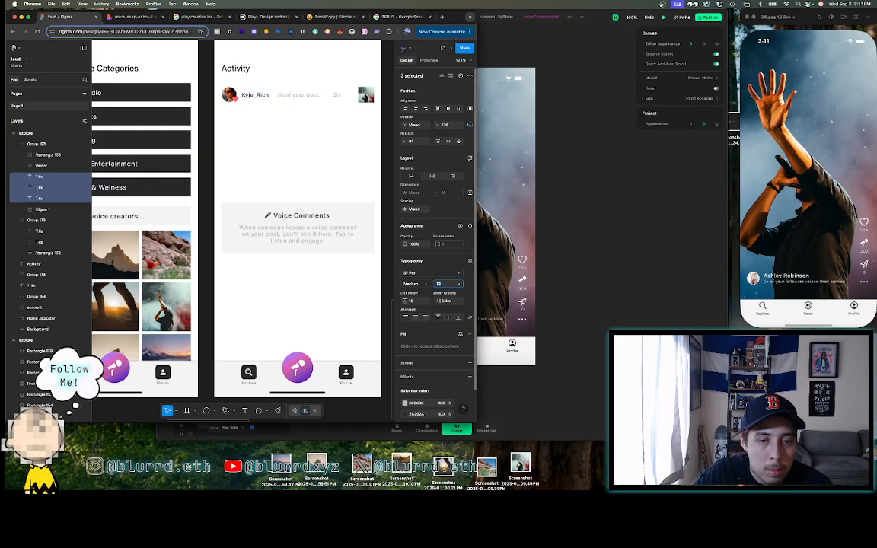
{"action": "left_click", "coordinate": [274, 122]}
- Move 'liked your post.' and '2h' left, closer to the Kyle_Rich name
{"action": "scroll", "coordinate": [272, 122], "scroll_direction": "up", "scroll_amount": 3, "text": "ctrl"}
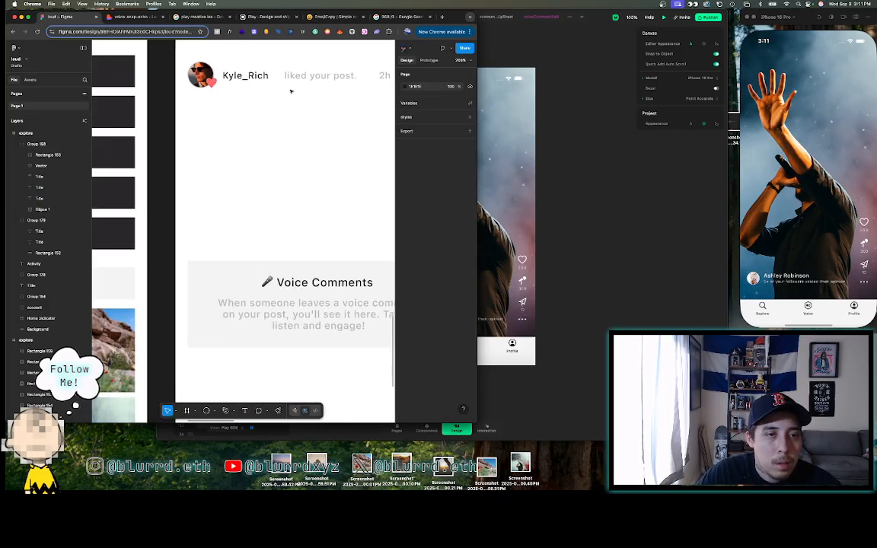
{"action": "left_click", "coordinate": [299, 77]}
{"action": "left_click_drag", "start_coordinate": [298, 78], "coordinate": [291, 79]}
{"action": "scroll", "coordinate": [312, 81], "scroll_direction": "right", "scroll_amount": 3}
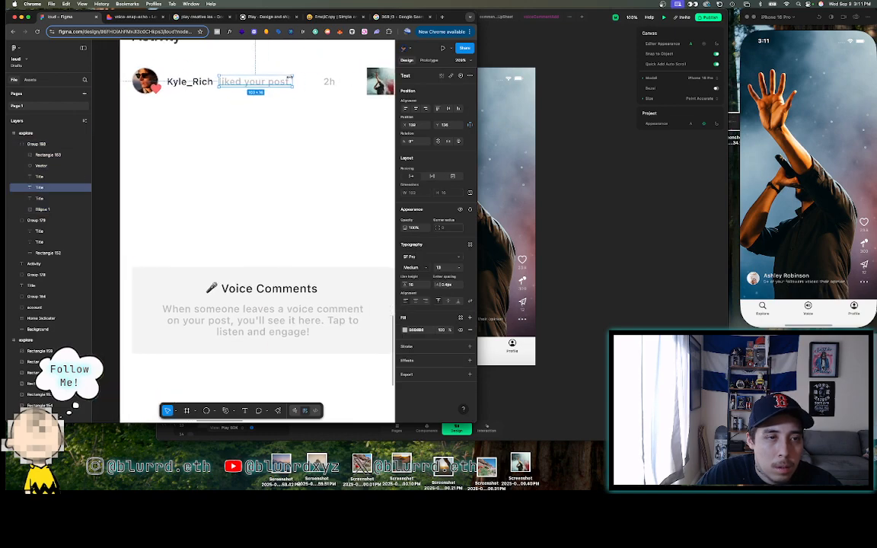
{"action": "left_click", "coordinate": [330, 82]}
{"action": "left_click_drag", "start_coordinate": [330, 82], "coordinate": [308, 82]}
{"action": "left_click", "coordinate": [292, 117]}
{"action": "scroll", "coordinate": [292, 117], "scroll_direction": "down", "scroll_amount": 4}
{"action": "scroll", "coordinate": [292, 117], "scroll_direction": "down", "scroll_amount": 3}
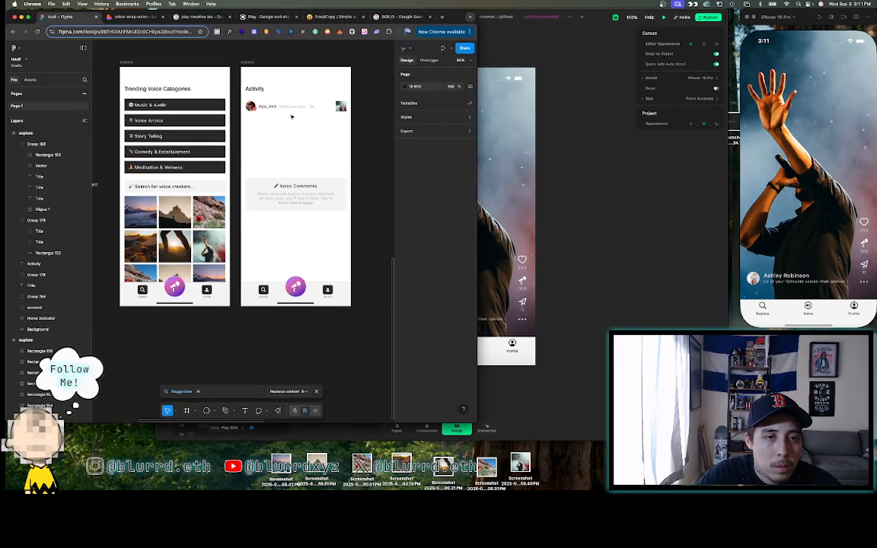
{"action": "scroll", "coordinate": [292, 117], "scroll_direction": "up", "scroll_amount": 4}
{"action": "left_click", "coordinate": [217, 110]}
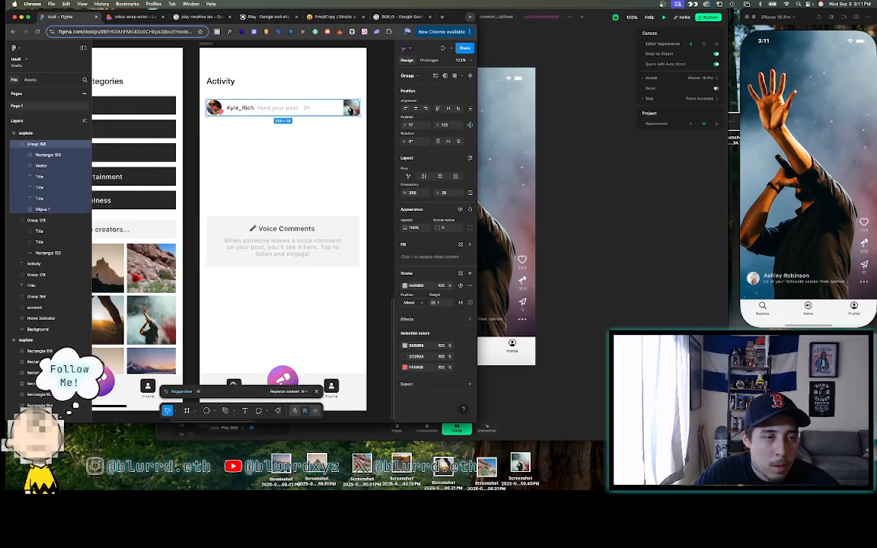
{"action": "key", "text": "super+d"}
{"action": "left_click_drag", "start_coordinate": [218, 109], "coordinate": [218, 137]}
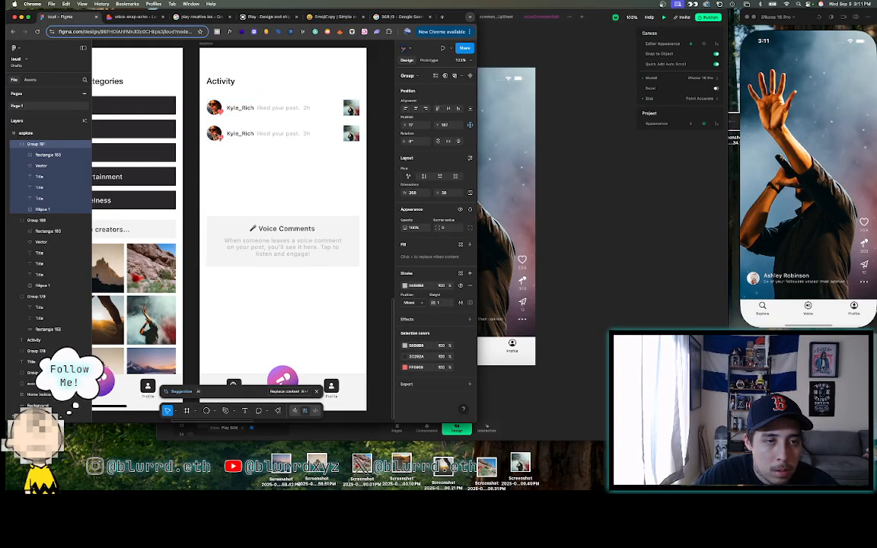
{"action": "left_click", "coordinate": [232, 110], "text": "shift"}
{"action": "left_click", "coordinate": [214, 166]}
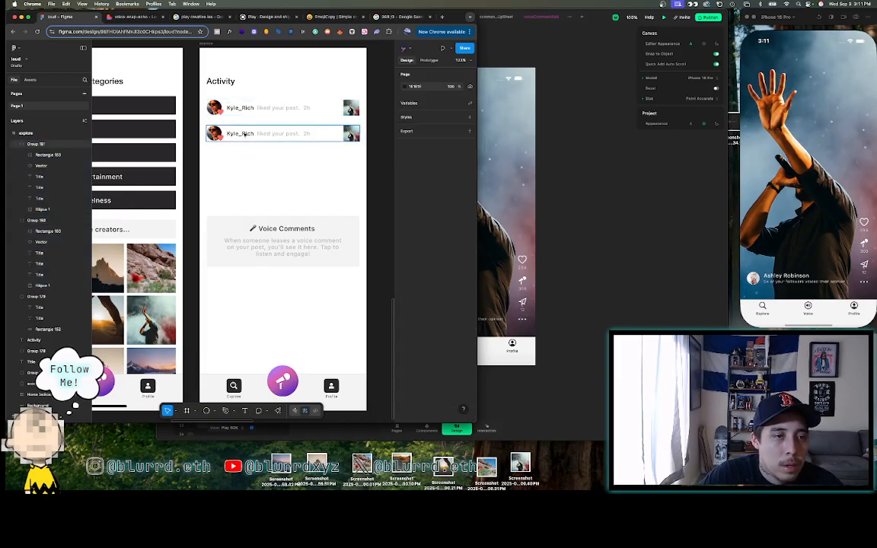
- Copy 'alex_creative' from the Lovable preview and paste it as the second row's name
{"action": "left_click", "coordinate": [124, 17]}
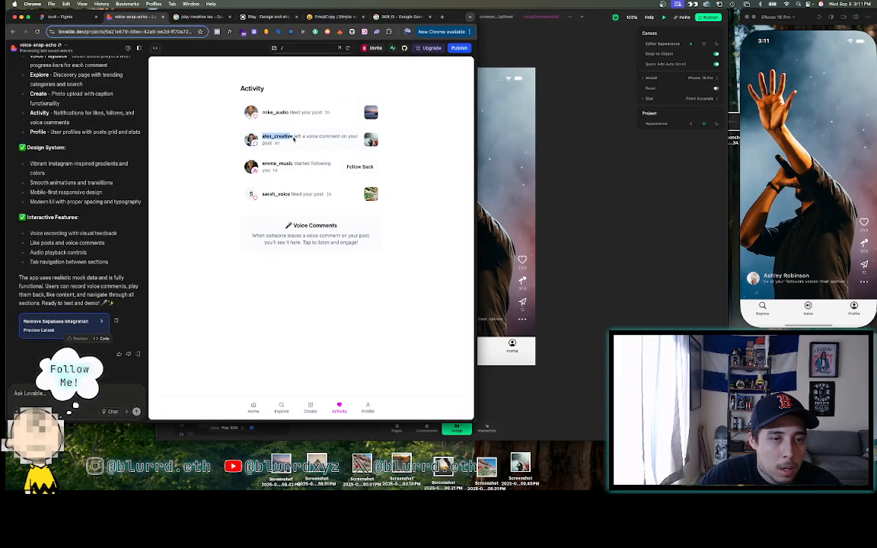
{"action": "left_click_drag", "start_coordinate": [293, 138], "coordinate": [273, 136]}
{"action": "key", "text": "super+c"}
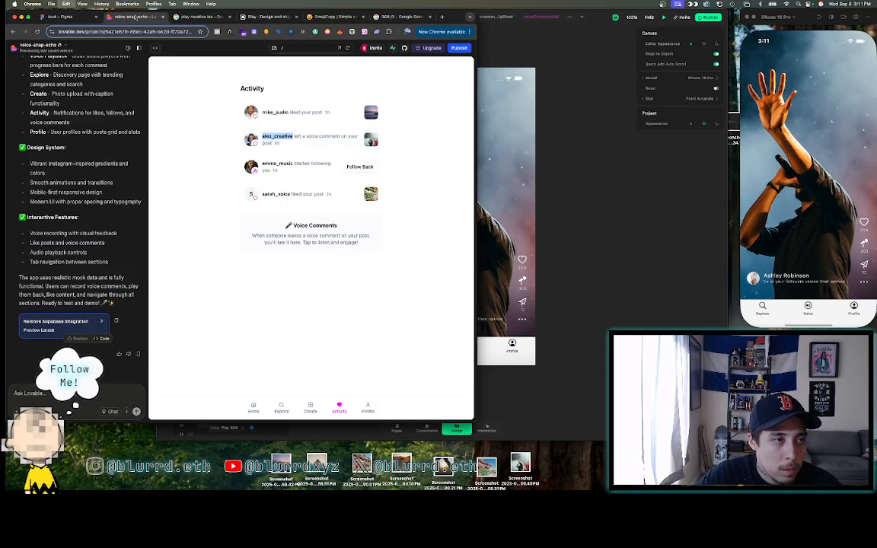
{"action": "left_click", "coordinate": [67, 16]}
{"action": "double_click", "coordinate": [240, 133]}
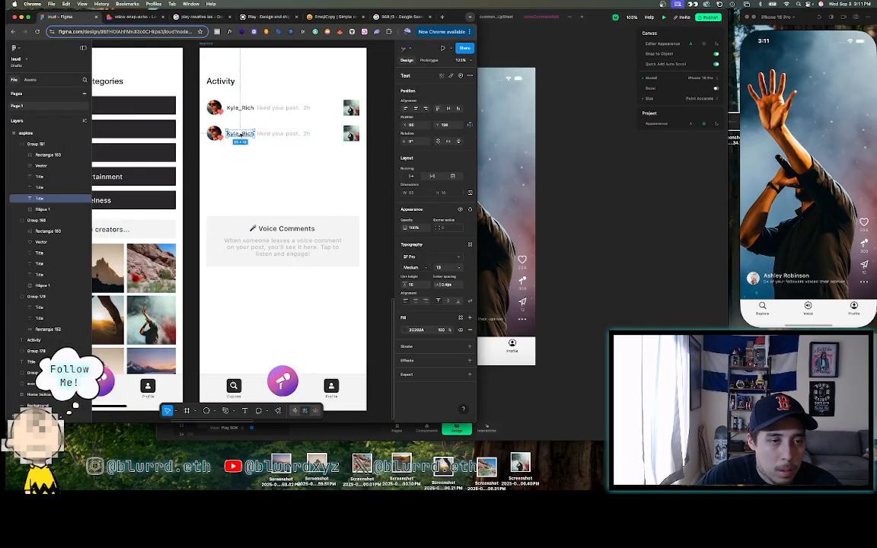
{"action": "key", "text": "super+v"}
{"action": "left_click", "coordinate": [248, 156]}
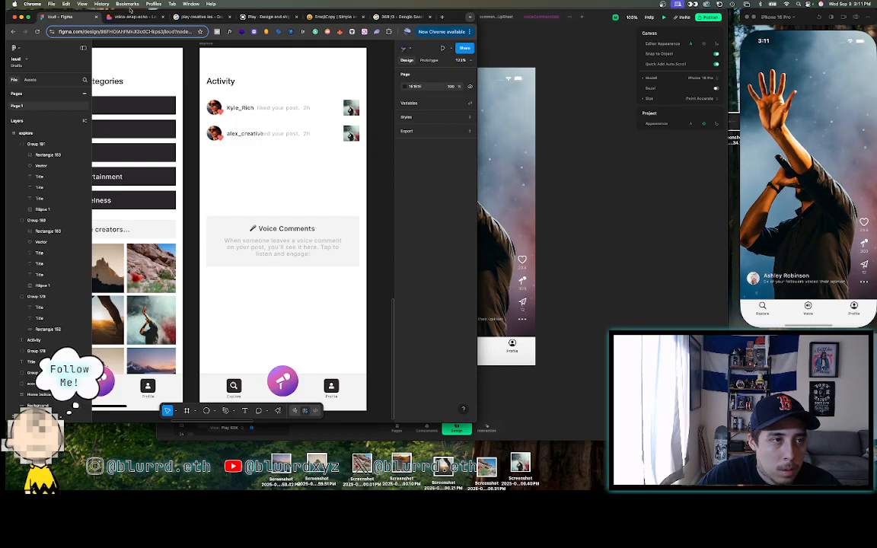
- Replace the second row's action text with the voice-comment copy from the preview
{"action": "left_click", "coordinate": [130, 16]}
{"action": "left_click_drag", "start_coordinate": [294, 137], "coordinate": [272, 143]}
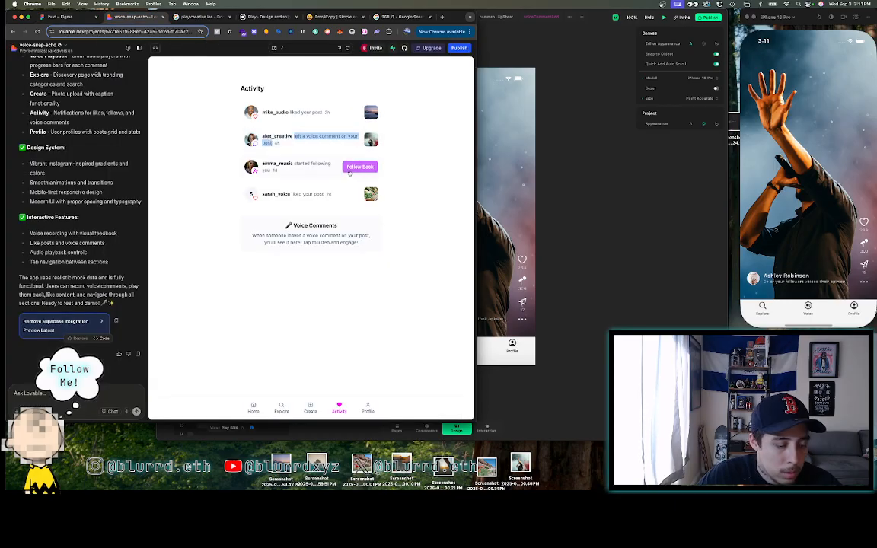
{"action": "left_click", "coordinate": [62, 16]}
{"action": "double_click", "coordinate": [282, 137]}
{"action": "double_click", "coordinate": [282, 137]}
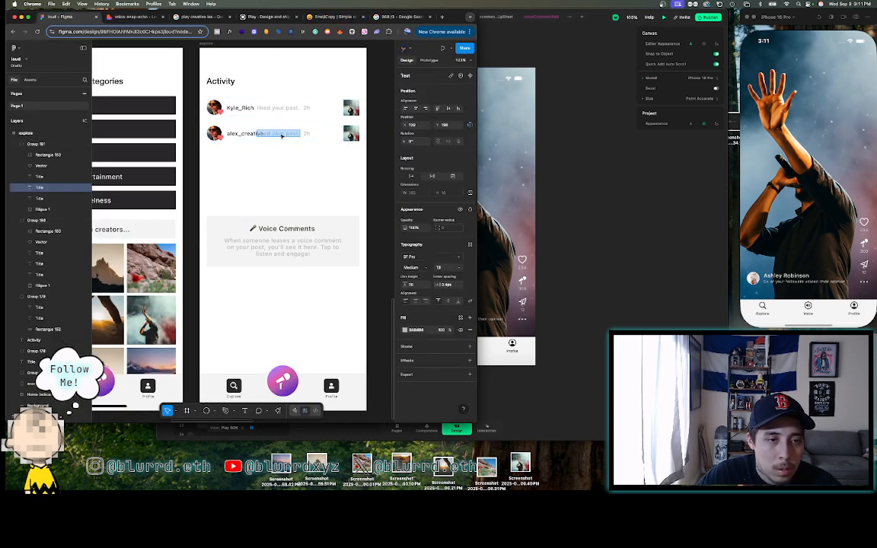
{"action": "key", "text": "super+v"}
- Ungroup the alex_creative row
{"action": "left_click", "coordinate": [297, 152]}
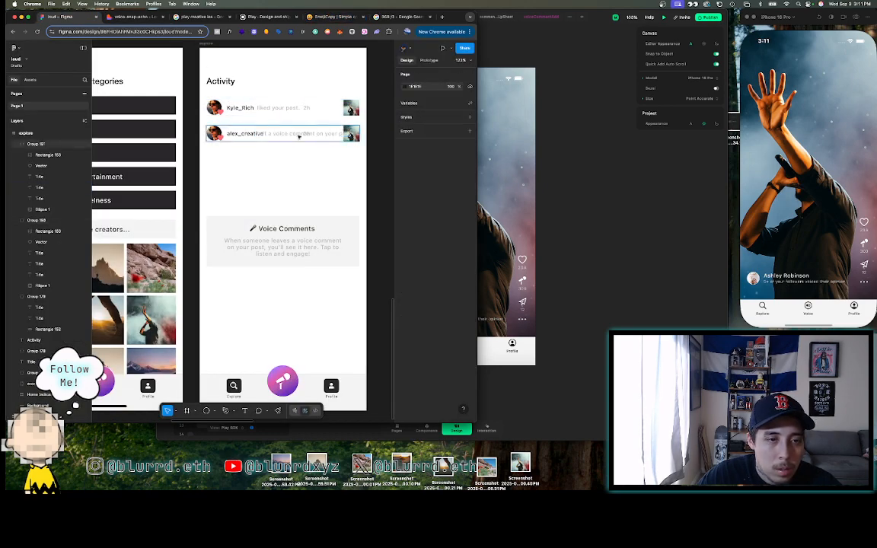
{"action": "left_click", "coordinate": [299, 135]}
{"action": "right_click", "coordinate": [301, 136]}
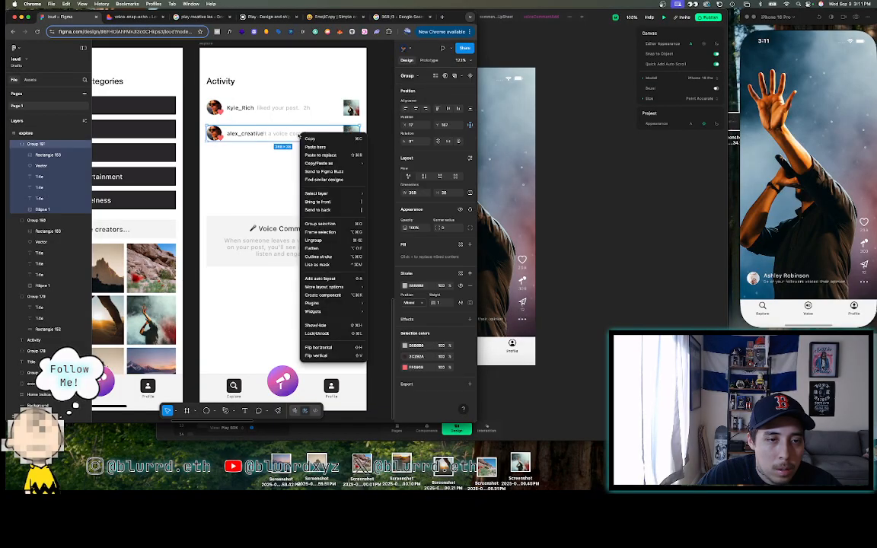
{"action": "left_click", "coordinate": [312, 240]}
- Reposition the '2h' timestamp and shift the comment text right of alex_creative
{"action": "left_click", "coordinate": [291, 141]}
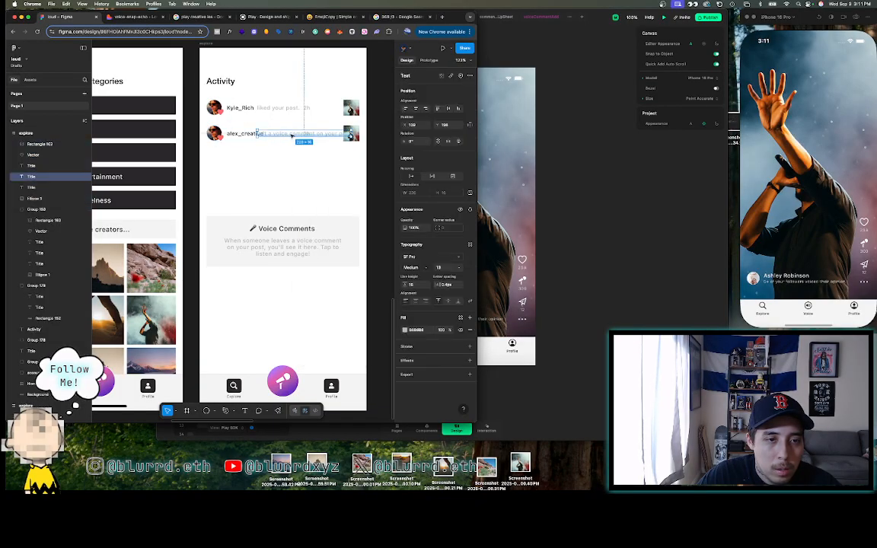
{"action": "left_click", "coordinate": [306, 134]}
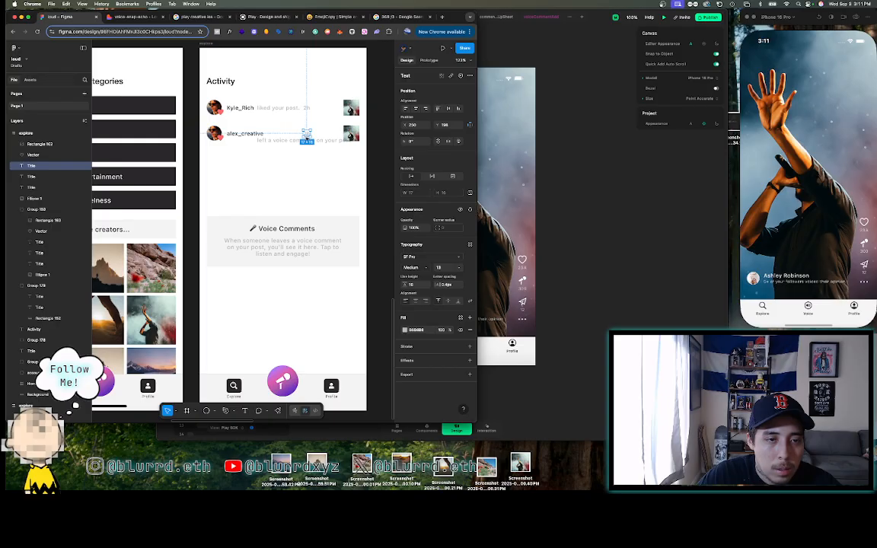
{"action": "mouse_move", "coordinate": [307, 138]}
{"action": "left_mouse_down"}
{"action": "mouse_move", "coordinate": [300, 159]}
{"action": "mouse_move", "coordinate": [292, 135]}
{"action": "left_mouse_up"}
{"action": "left_click", "coordinate": [291, 142]}
{"action": "left_click", "coordinate": [276, 149]}
{"action": "scroll", "coordinate": [276, 150], "scroll_direction": "left", "scroll_amount": 1}
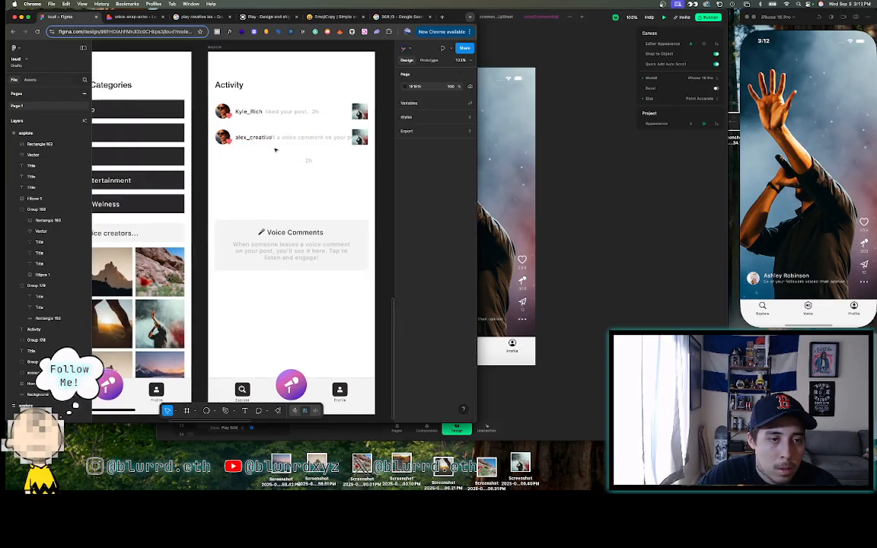
{"action": "scroll", "coordinate": [274, 146], "scroll_direction": "up", "scroll_amount": 3}
{"action": "left_click", "coordinate": [271, 143]}
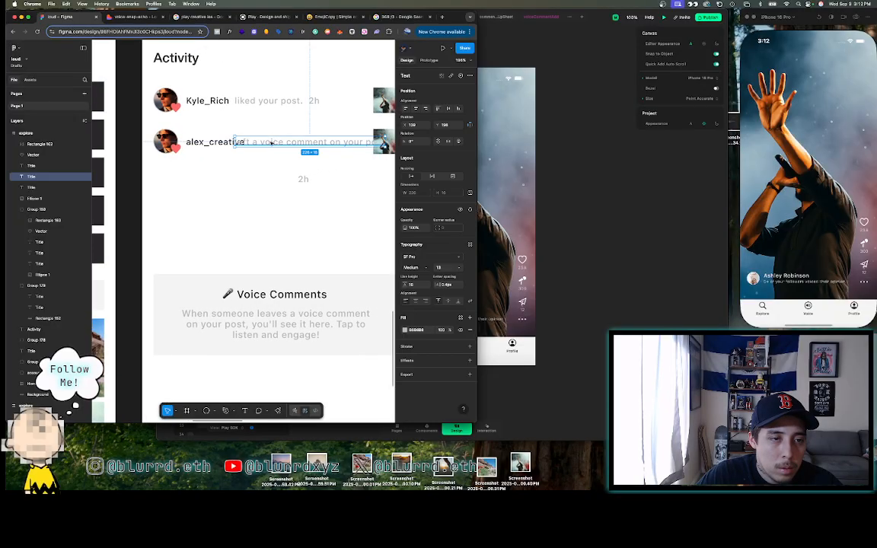
{"action": "left_click_drag", "start_coordinate": [247, 143], "coordinate": [264, 145]}
{"action": "scroll", "coordinate": [264, 145], "scroll_direction": "right", "scroll_amount": 2}
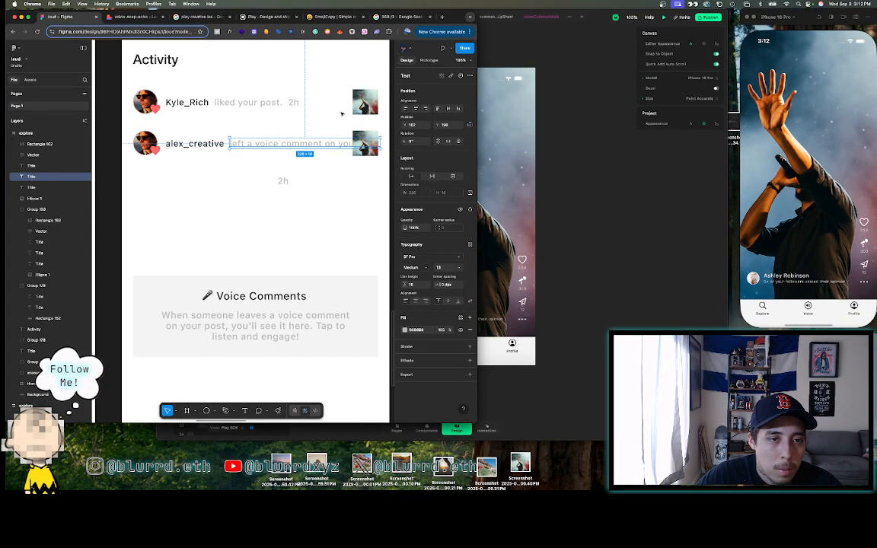
- Narrow the 'left a voice comment on your post' text so it wraps onto two lines
{"action": "left_click", "coordinate": [190, 143]}
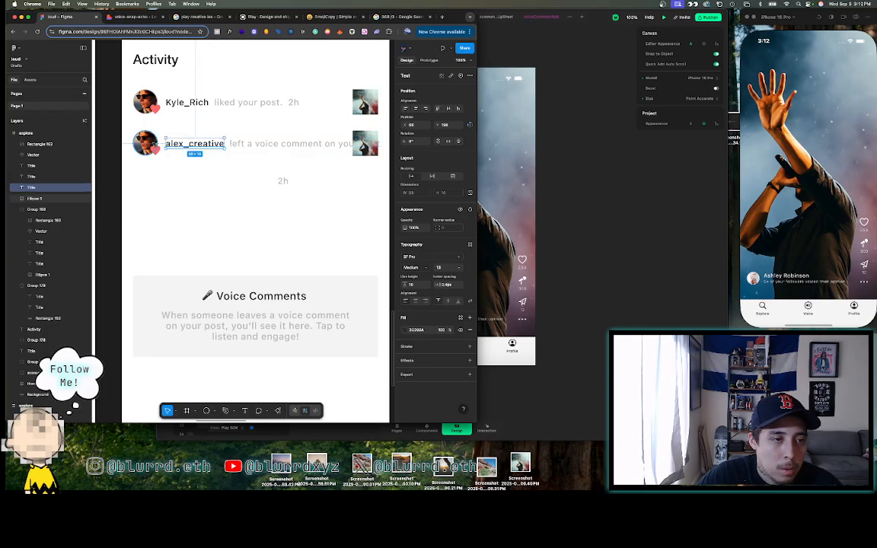
{"action": "left_click", "coordinate": [148, 143], "text": "shift"}
{"action": "scroll", "coordinate": [151, 144], "scroll_direction": "up", "scroll_amount": 5}
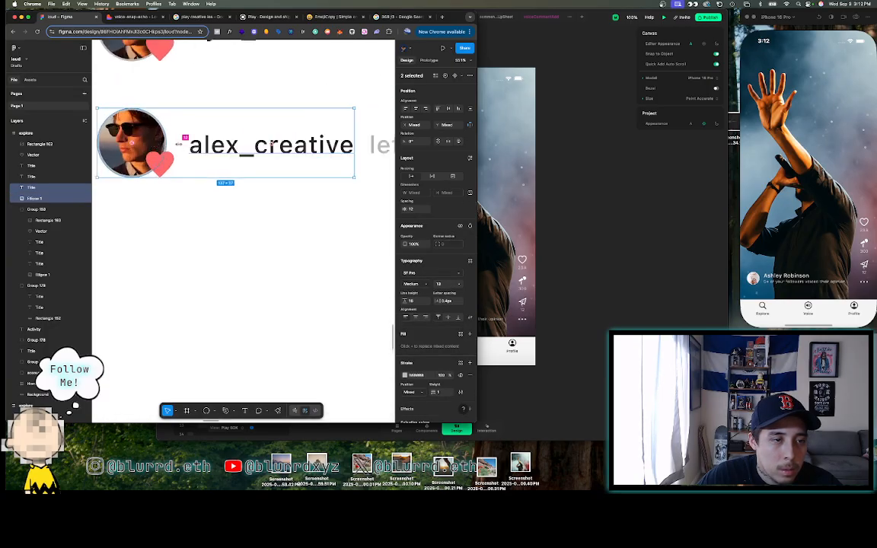
{"action": "scroll", "coordinate": [218, 193], "scroll_direction": "down", "scroll_amount": 5}
{"action": "scroll", "coordinate": [217, 194], "scroll_direction": "right", "scroll_amount": 3}
{"action": "left_click", "coordinate": [267, 184]}
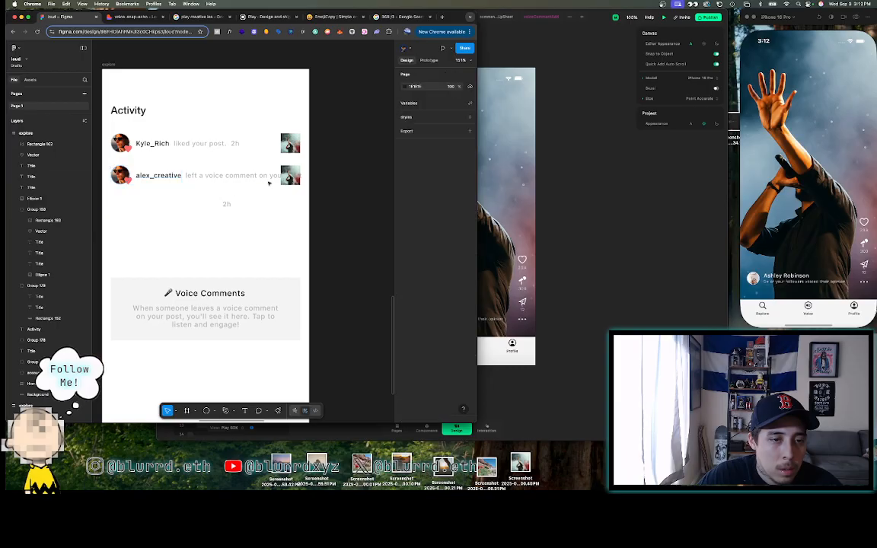
{"action": "left_click", "coordinate": [279, 178]}
{"action": "mouse_move", "coordinate": [290, 176]}
{"action": "left_mouse_down"}
{"action": "mouse_move", "coordinate": [257, 175]}
{"action": "mouse_move", "coordinate": [278, 175]}
{"action": "left_mouse_up"}
{"action": "scroll", "coordinate": [275, 175], "scroll_direction": "up", "scroll_amount": 5}
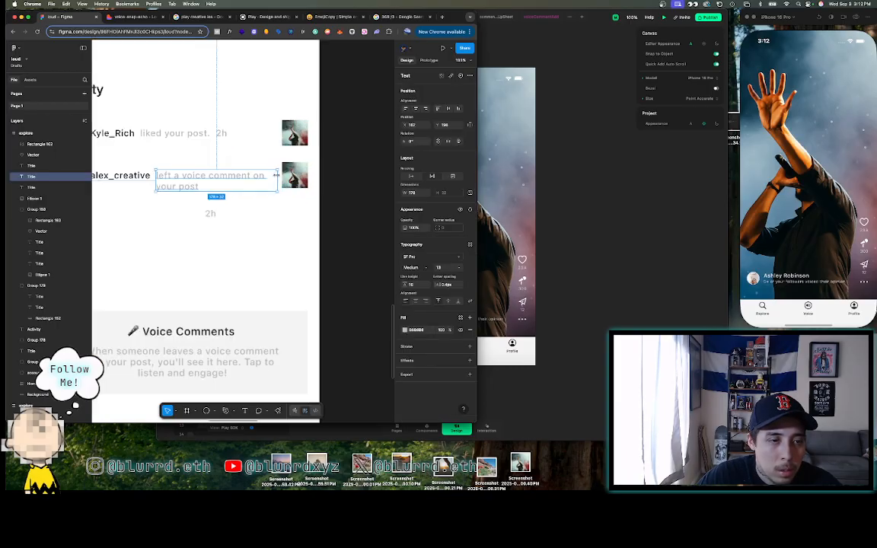
{"action": "left_click", "coordinate": [287, 179], "text": "shift"}
{"action": "left_click", "coordinate": [279, 189]}
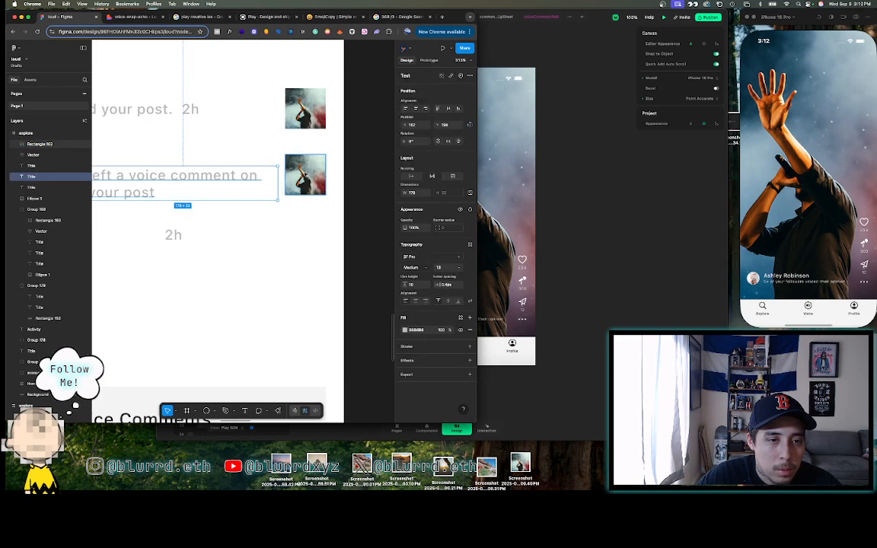
{"action": "left_click", "coordinate": [282, 237]}
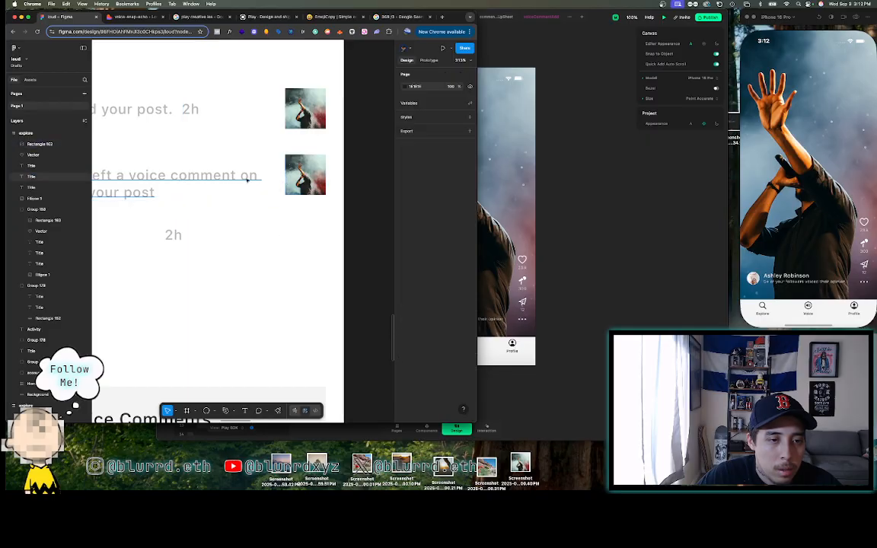
- Set the comment text box width to 173, then compare against the Lovable preview
{"action": "left_click", "coordinate": [222, 173]}
{"action": "left_click", "coordinate": [419, 194]}
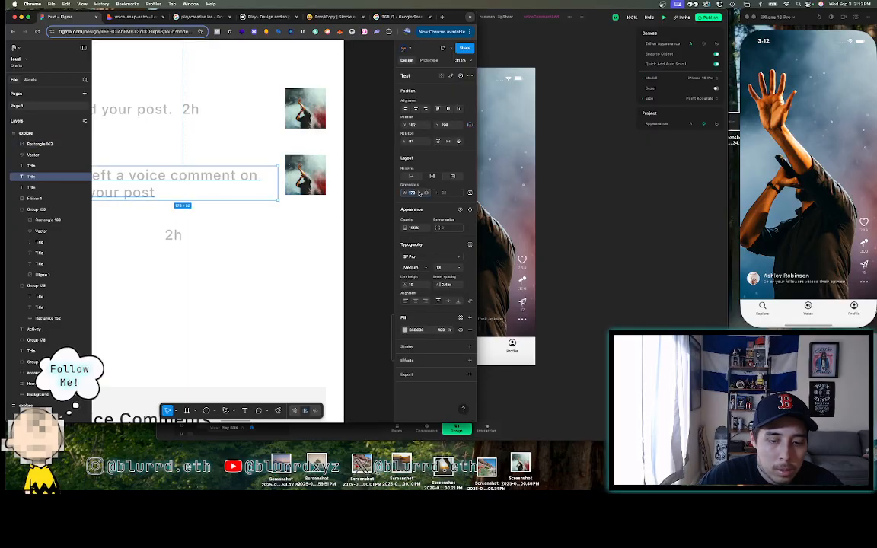
{"action": "type", "text": "173"}
{"action": "key", "text": "Return"}
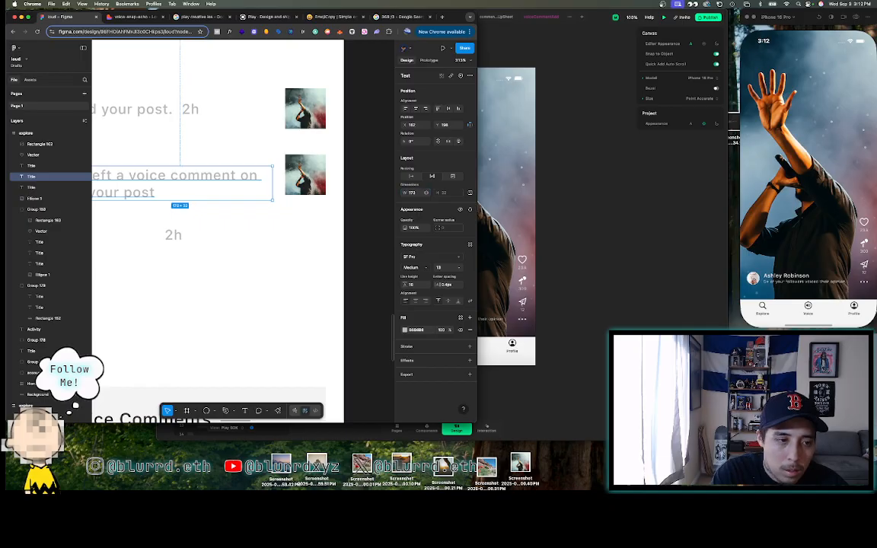
{"action": "scroll", "coordinate": [250, 204], "scroll_direction": "down", "scroll_amount": 4}
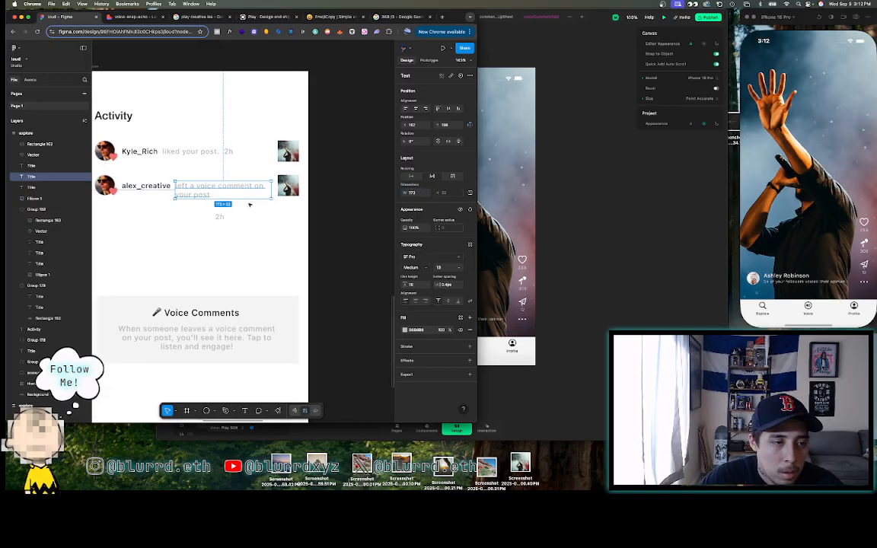
{"action": "left_click", "coordinate": [284, 183], "text": "shift"}
{"action": "scroll", "coordinate": [276, 191], "scroll_direction": "up", "scroll_amount": 3}
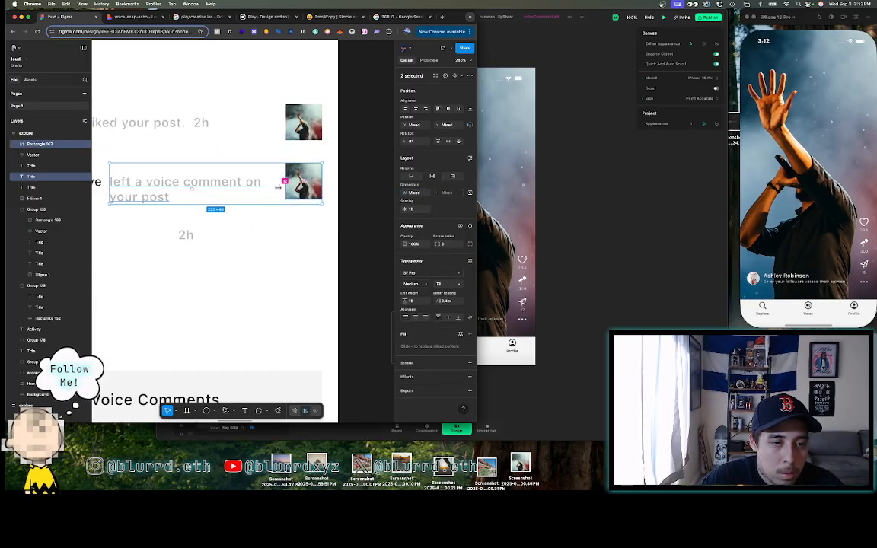
{"action": "left_click", "coordinate": [261, 219]}
{"action": "left_click", "coordinate": [254, 182]}
{"action": "scroll", "coordinate": [252, 185], "scroll_direction": "left", "scroll_amount": 1}
{"action": "scroll", "coordinate": [251, 186], "scroll_direction": "left", "scroll_amount": 5}
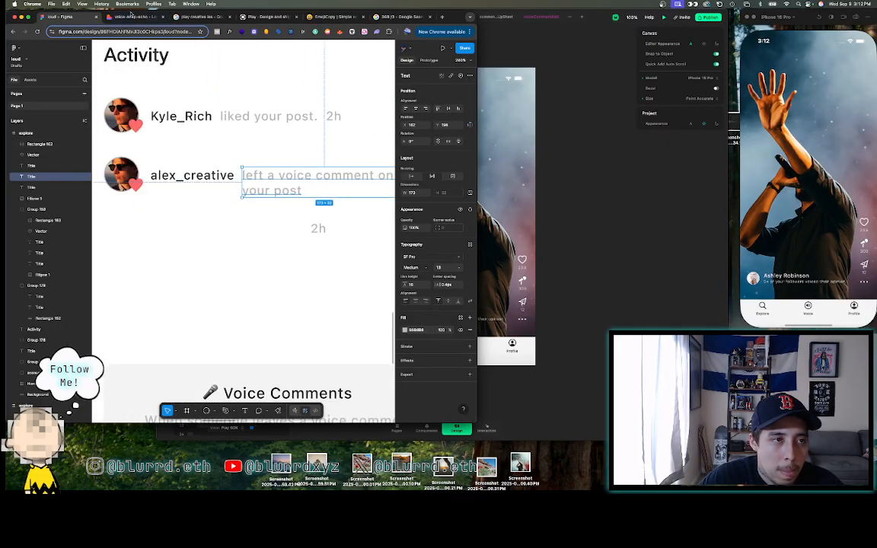
{"action": "left_click", "coordinate": [129, 17]}
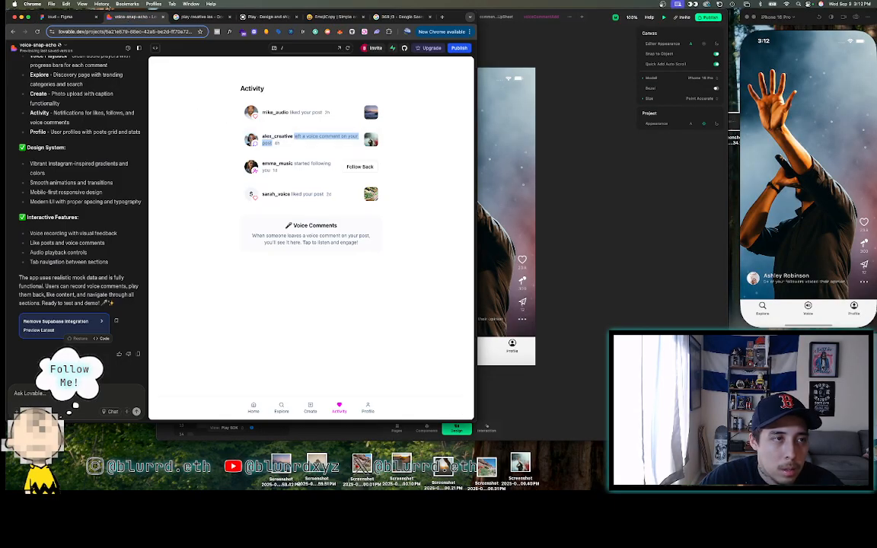
- Delete 'your post' from alex_creative's comment so it reads 'left a voice comment on'
{"action": "left_click", "coordinate": [67, 16]}
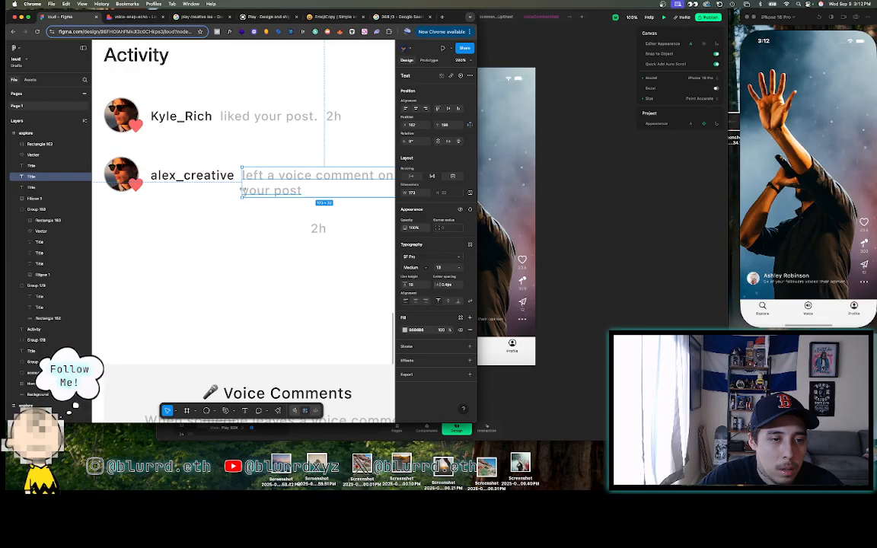
{"action": "scroll", "coordinate": [252, 187], "scroll_direction": "down", "scroll_amount": 3}
{"action": "double_click", "coordinate": [263, 189]}
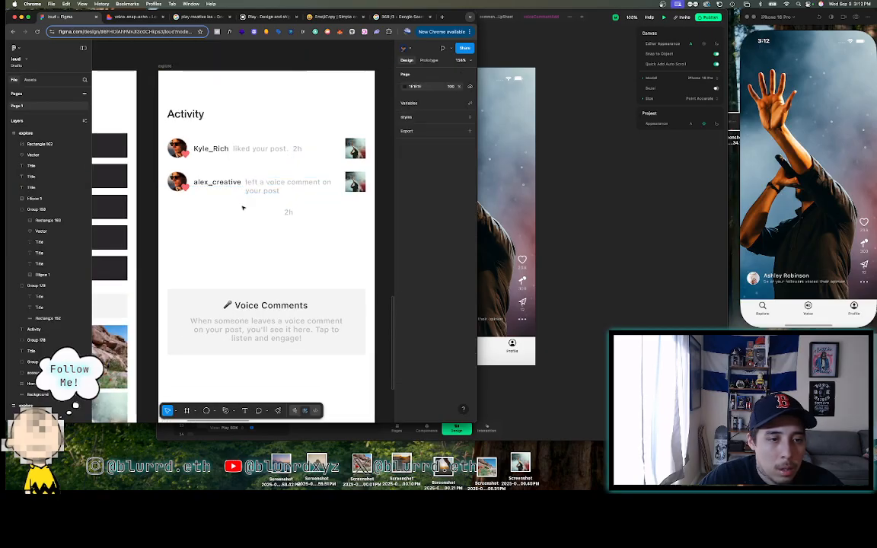
{"action": "left_click", "coordinate": [284, 191]}
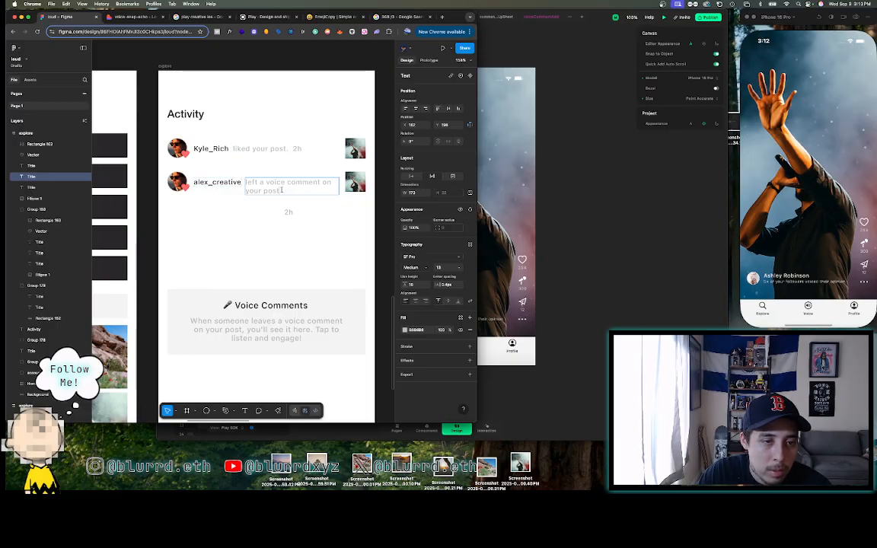
{"action": "left_click_drag", "start_coordinate": [282, 191], "coordinate": [240, 187]}
{"action": "key", "text": "super+c"}
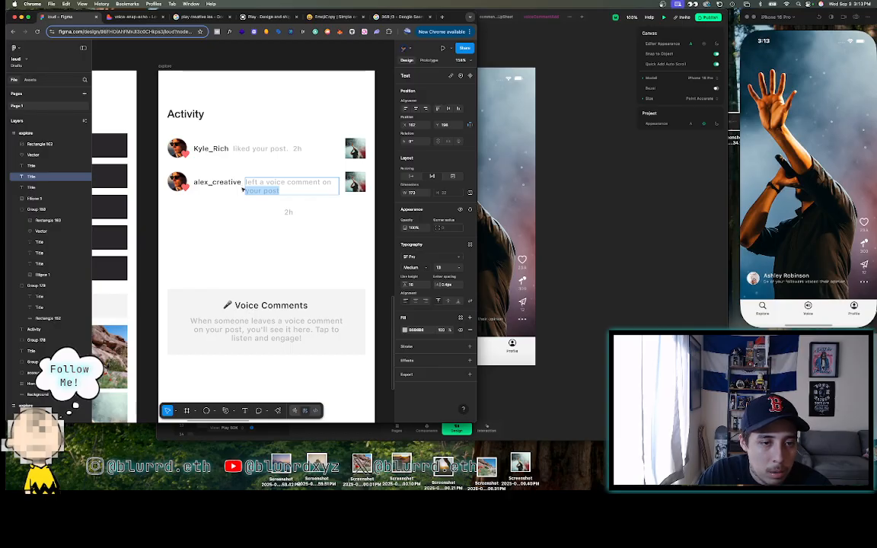
{"action": "key", "text": "BackSpace"}
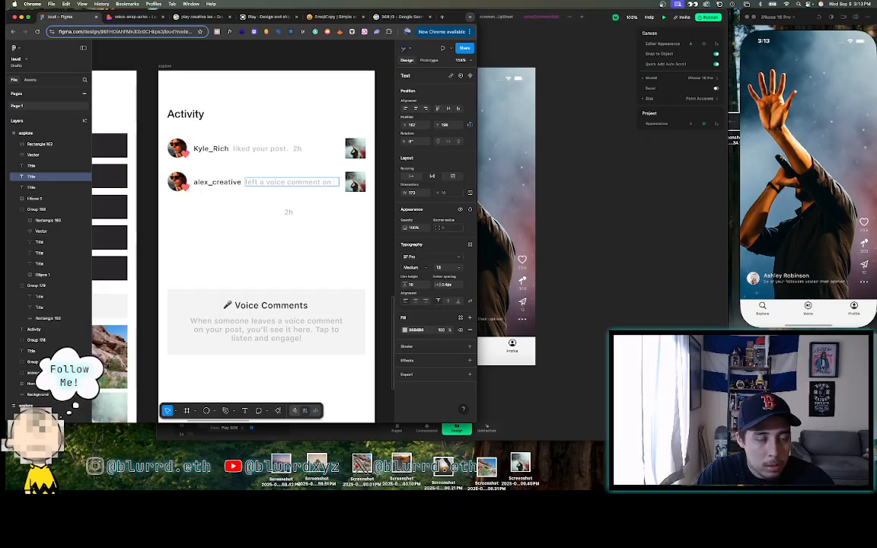
{"action": "key", "text": "Escape"}
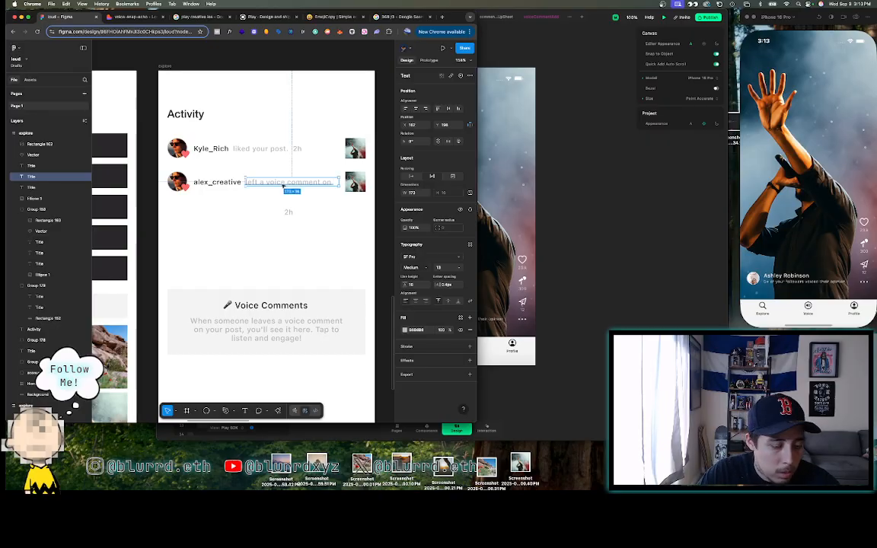
- Duplicate the comment text below the username and change the copy to 'your post'
{"action": "left_click_drag", "start_coordinate": [284, 185], "coordinate": [218, 194]}
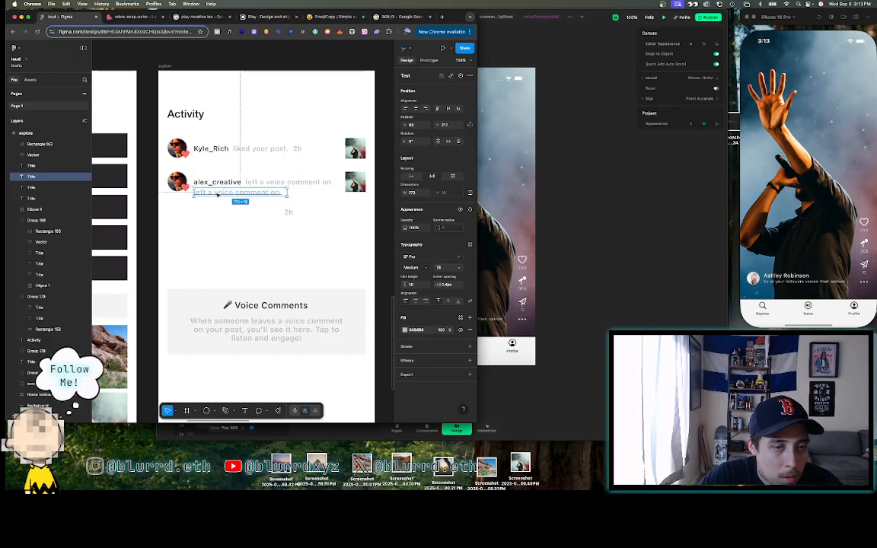
{"action": "left_click", "coordinate": [118, 17]}
{"action": "left_click", "coordinate": [301, 151]}
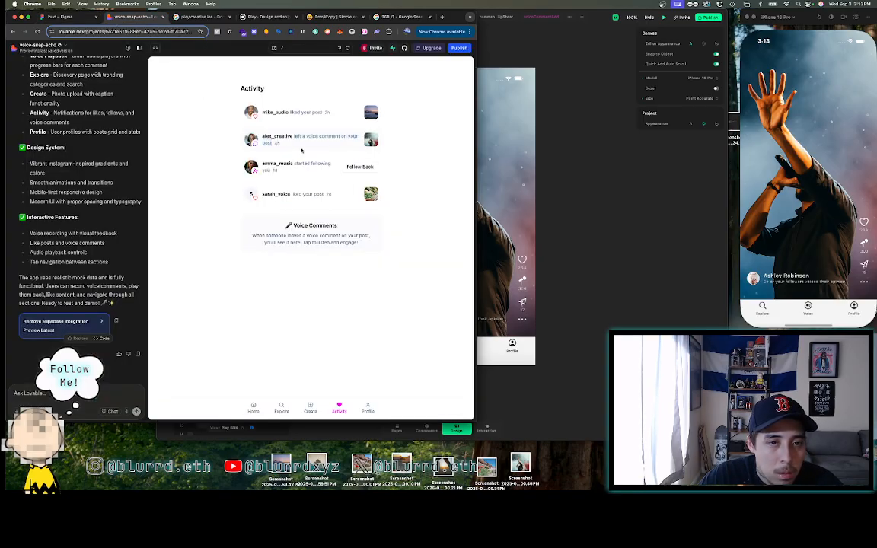
{"action": "left_click_drag", "start_coordinate": [348, 135], "coordinate": [353, 143]}
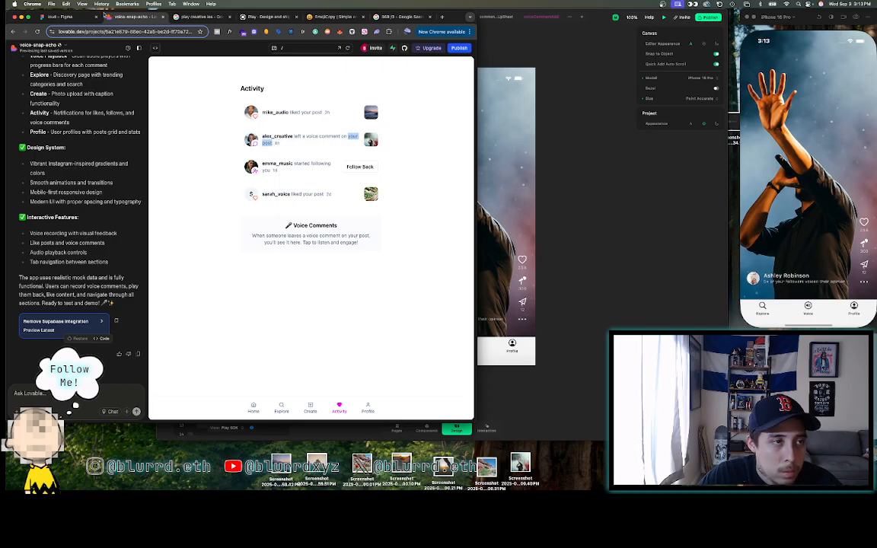
{"action": "left_click", "coordinate": [65, 17]}
{"action": "double_click", "coordinate": [220, 193]}
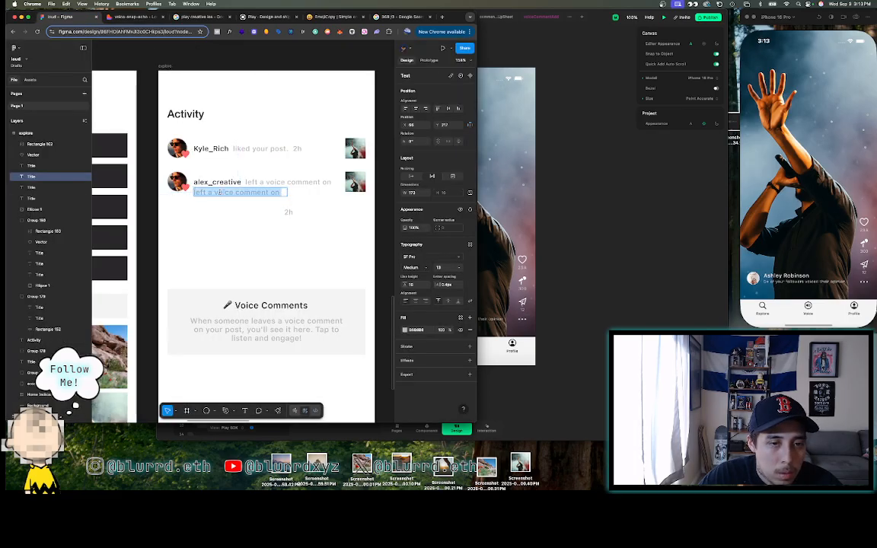
{"action": "key", "text": "super+v"}
{"action": "key", "text": "Escape"}
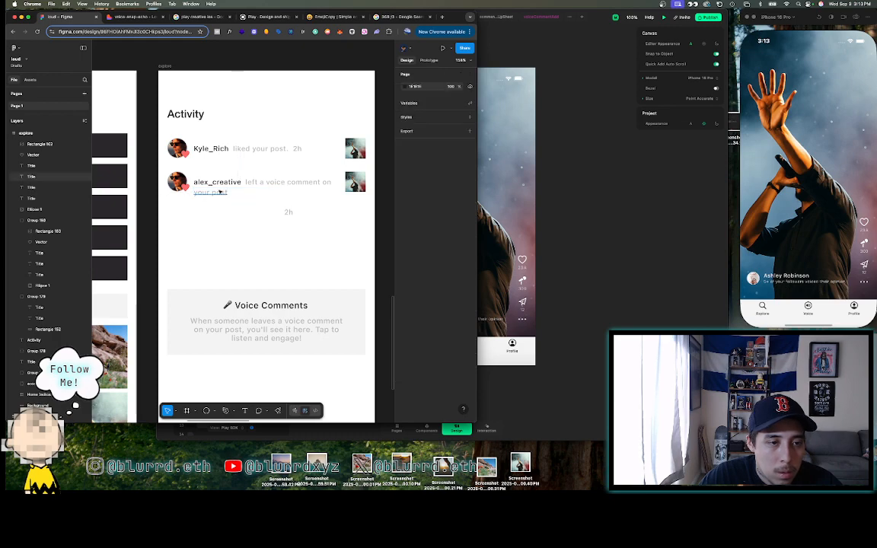
- Narrow the 'your post' text box to 81 wide and move the 2h timestamp beside it
{"action": "left_click_drag", "start_coordinate": [287, 193], "coordinate": [233, 193]}
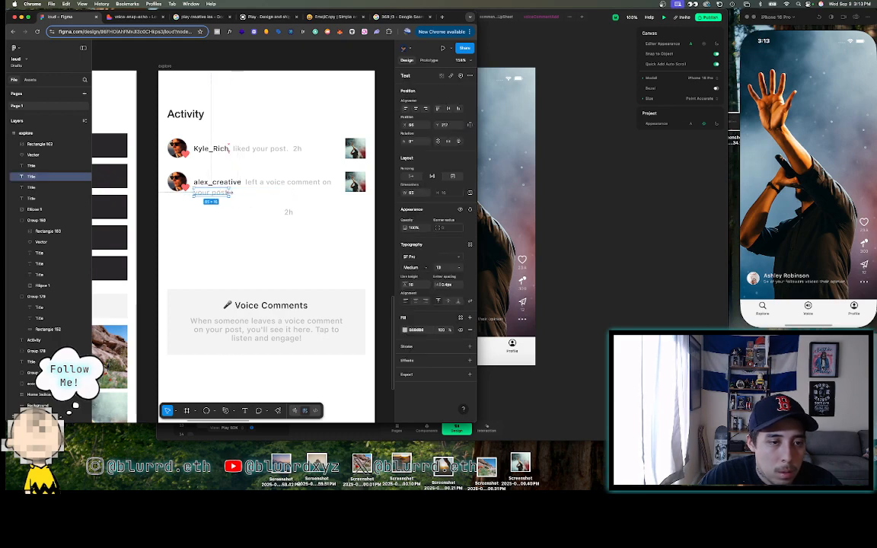
{"action": "left_click", "coordinate": [288, 213]}
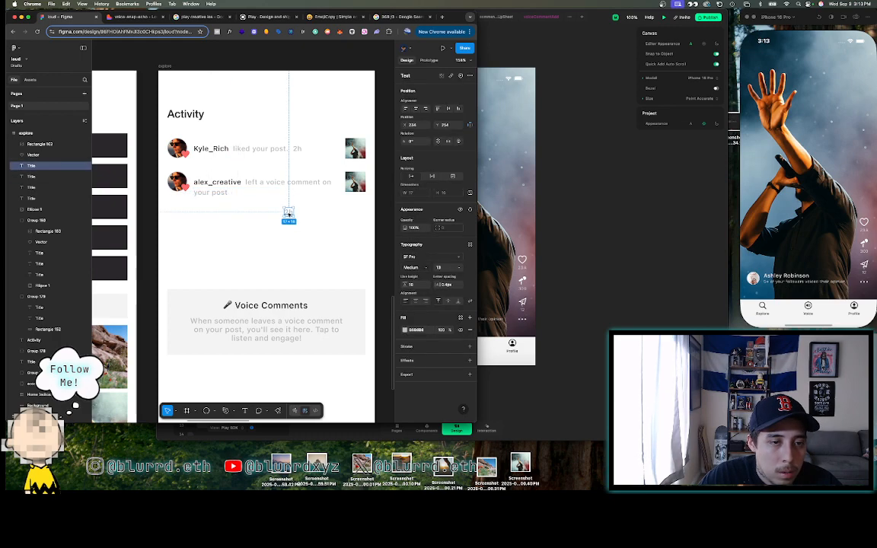
{"action": "left_click_drag", "start_coordinate": [288, 214], "coordinate": [238, 195]}
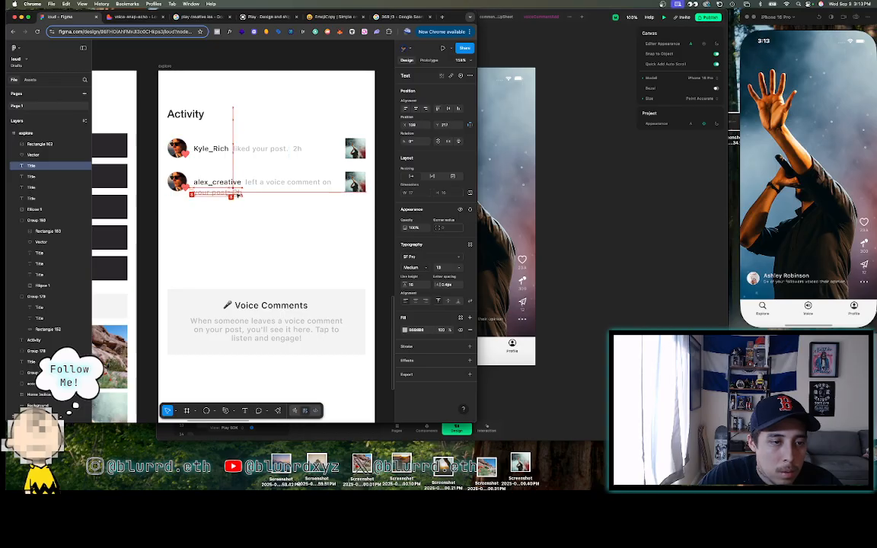
{"action": "left_click", "coordinate": [257, 223]}
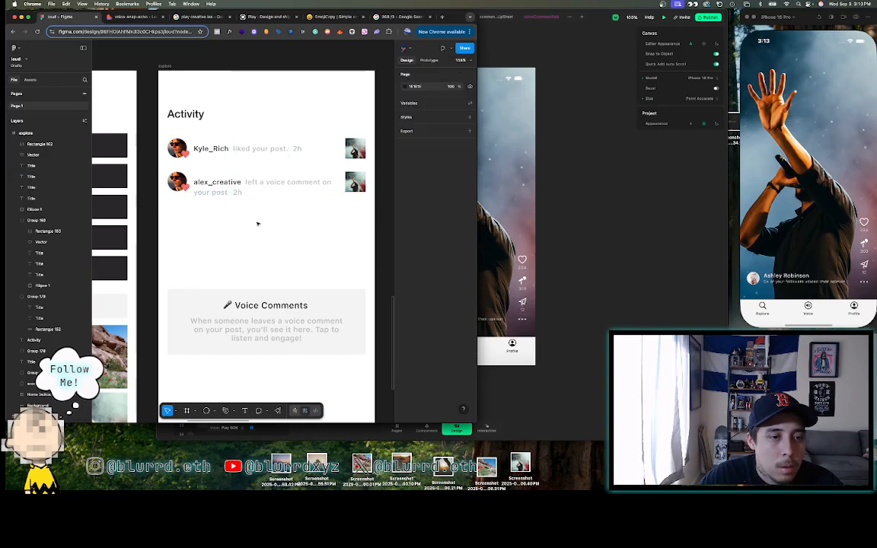
- Select all four alex_creative text layers and nudge the block into alignment
{"action": "scroll", "coordinate": [257, 223], "scroll_direction": "down", "scroll_amount": 5}
{"action": "scroll", "coordinate": [258, 223], "scroll_direction": "up", "scroll_amount": 5}
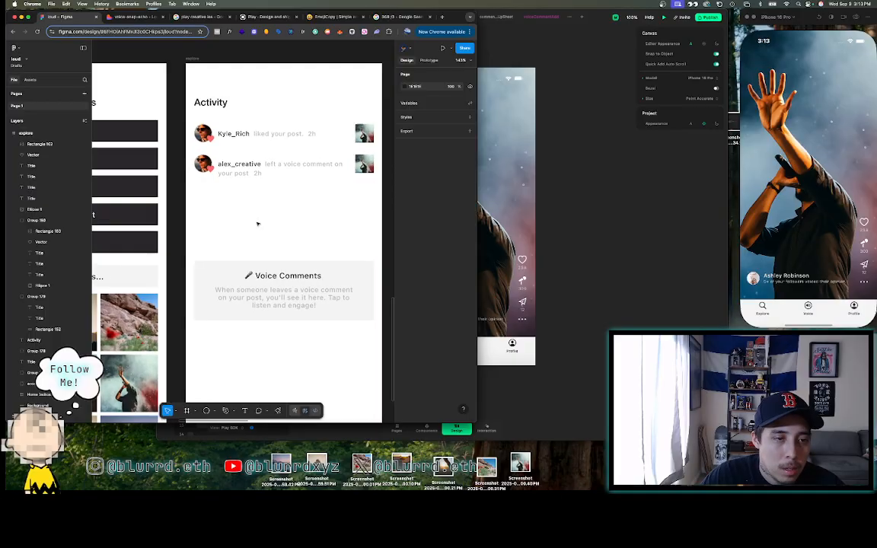
{"action": "left_click", "coordinate": [239, 164]}
{"action": "left_click", "coordinate": [244, 172], "text": "shift"}
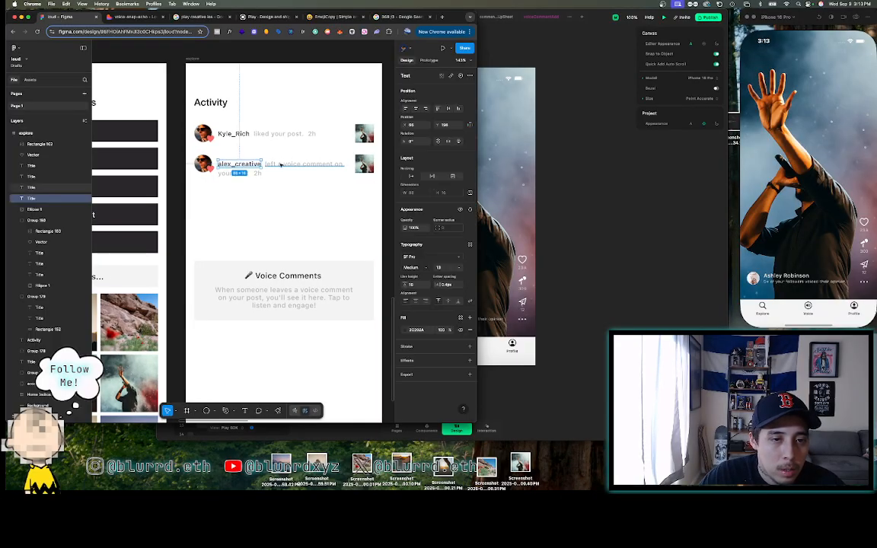
{"action": "left_click", "coordinate": [243, 173], "text": "shift"}
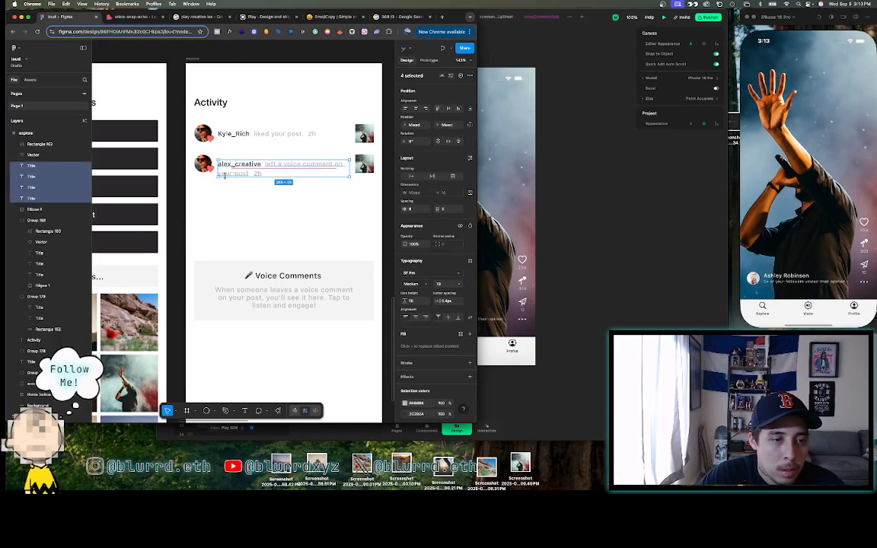
{"action": "left_click", "coordinate": [229, 173], "text": "shift"}
{"action": "left_click_drag", "start_coordinate": [229, 173], "coordinate": [223, 168]}
{"action": "left_click", "coordinate": [286, 186]}
{"action": "scroll", "coordinate": [285, 190], "scroll_direction": "right", "scroll_amount": 2}
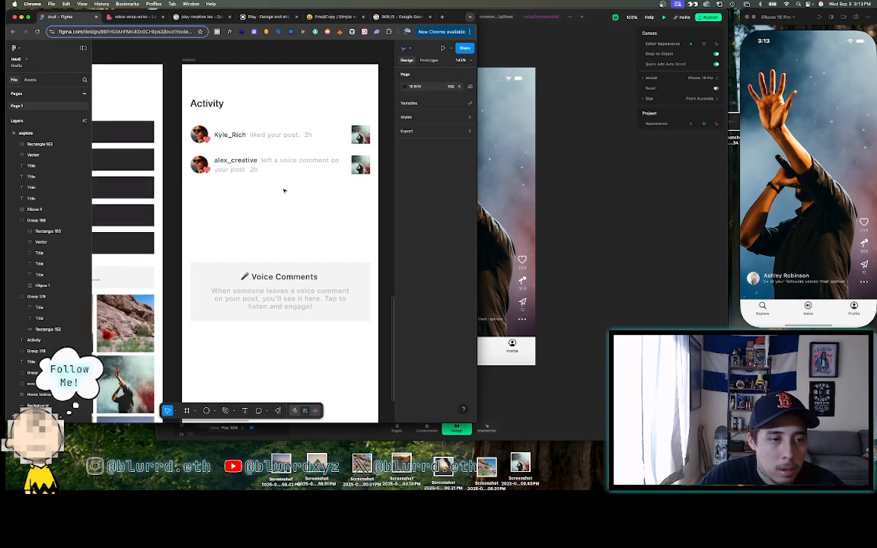
{"action": "left_click", "coordinate": [336, 169]}
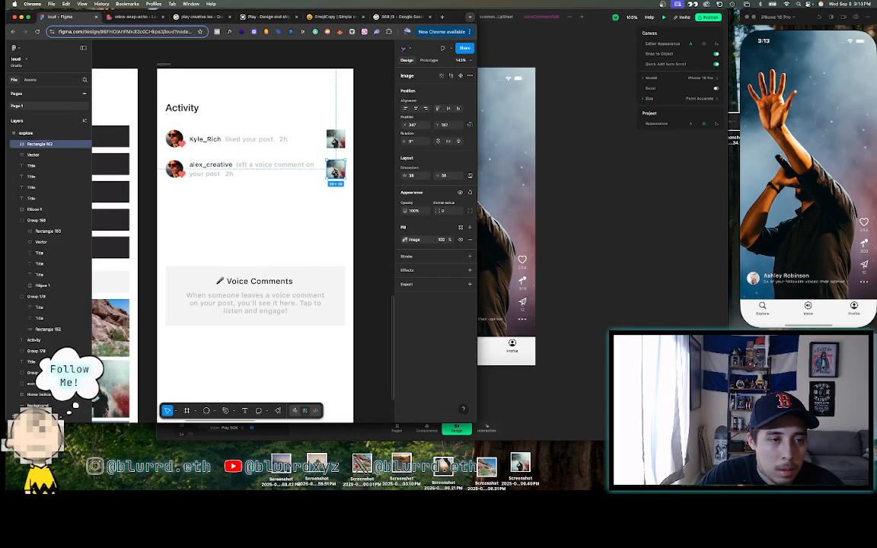
- Select the alex_creative avatar in the Activity frame
{"action": "left_click", "coordinate": [300, 190]}
{"action": "scroll", "coordinate": [301, 192], "scroll_direction": "down", "scroll_amount": 4}
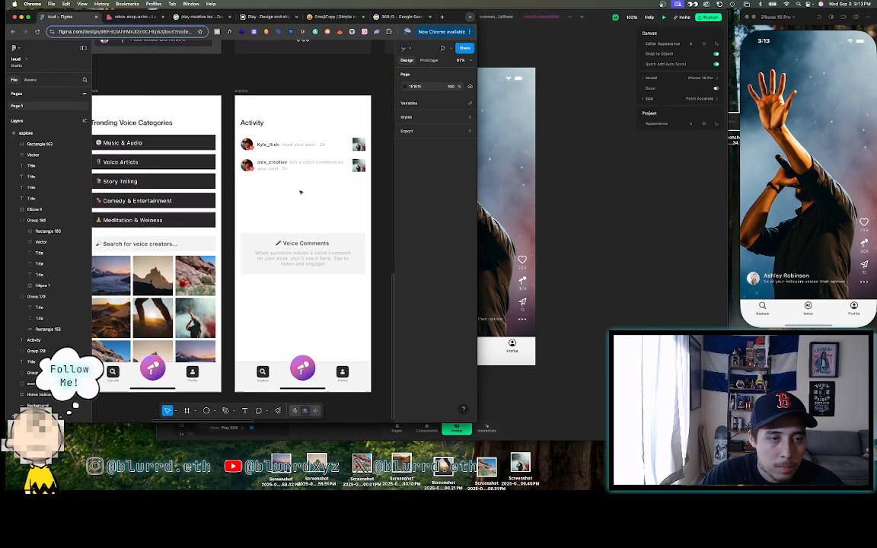
{"action": "scroll", "coordinate": [301, 192], "scroll_direction": "up", "scroll_amount": 2}
{"action": "left_click", "coordinate": [242, 162]}
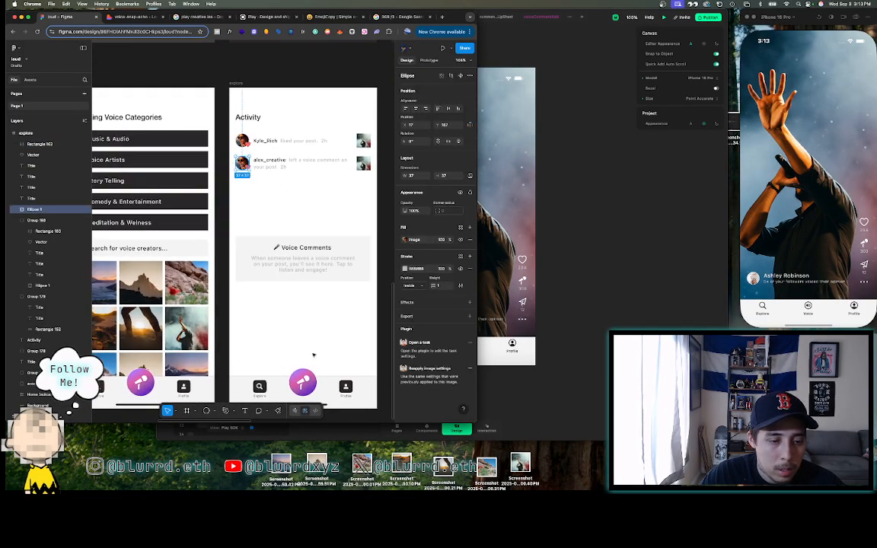
{"action": "scroll", "coordinate": [242, 229], "scroll_direction": "up", "scroll_amount": 5}
{"action": "scroll", "coordinate": [243, 228], "scroll_direction": "down", "scroll_amount": 4}
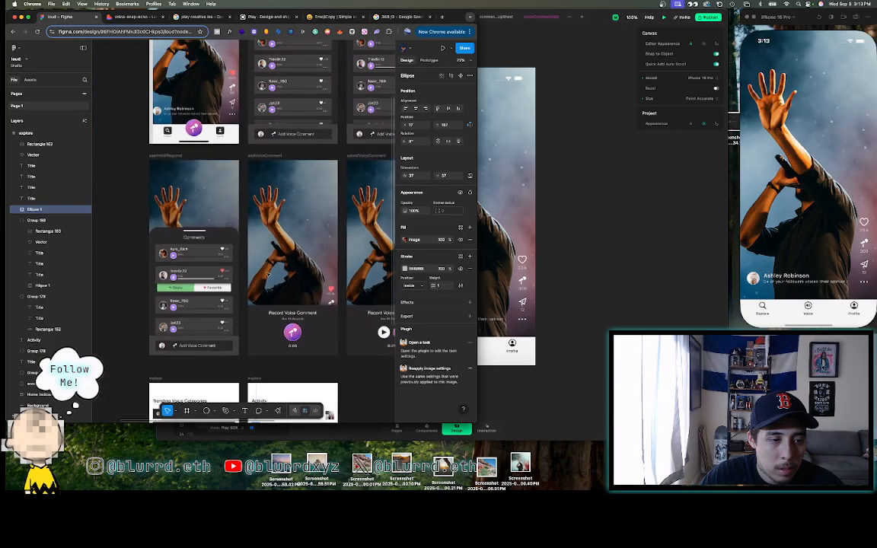
{"action": "left_click", "coordinate": [172, 276]}
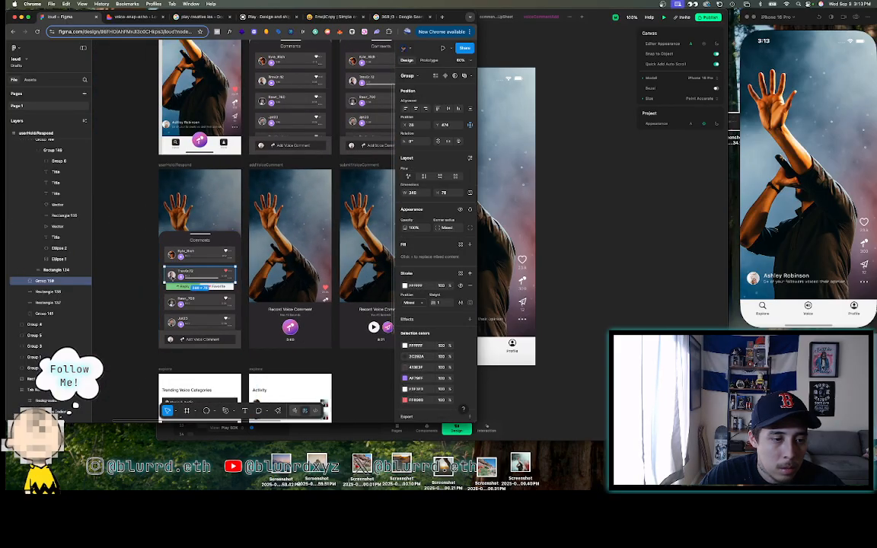
{"action": "left_click", "coordinate": [172, 276]}
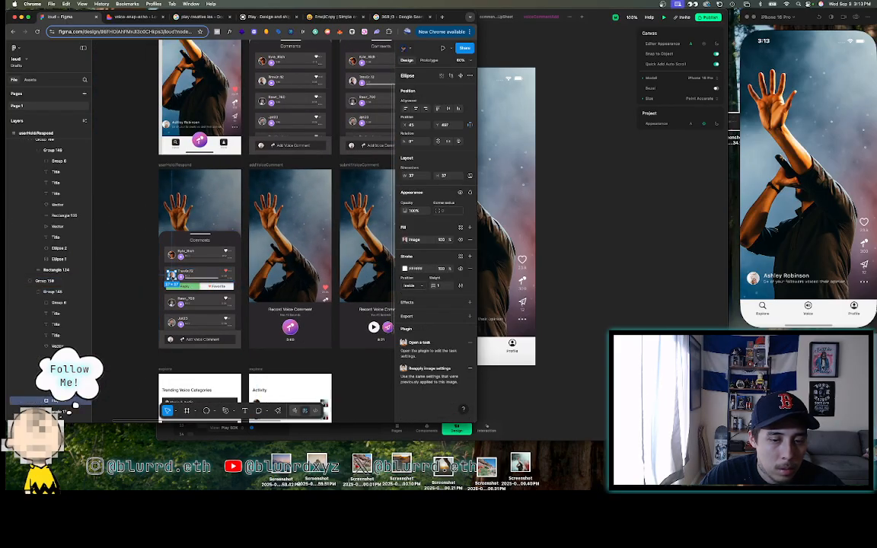
{"action": "scroll", "coordinate": [359, 390], "scroll_direction": "down", "scroll_amount": 4}
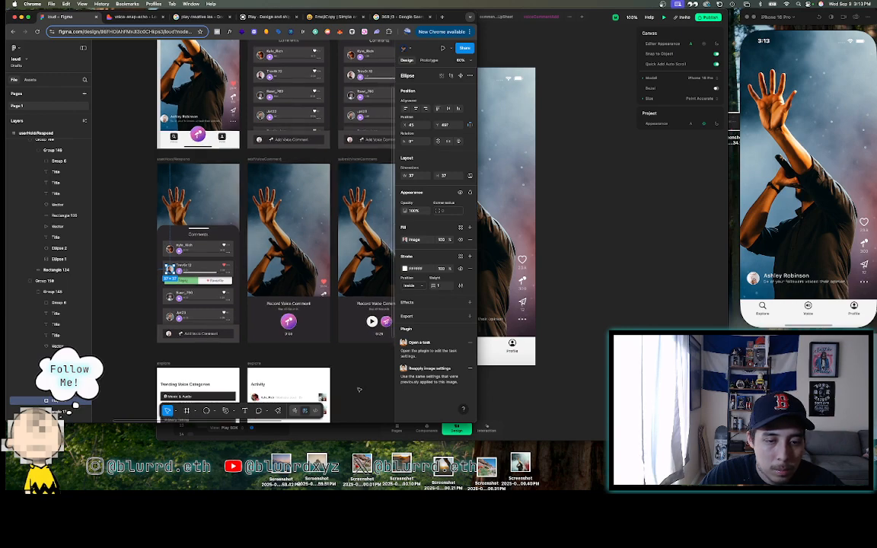
{"action": "left_click", "coordinate": [255, 279]}
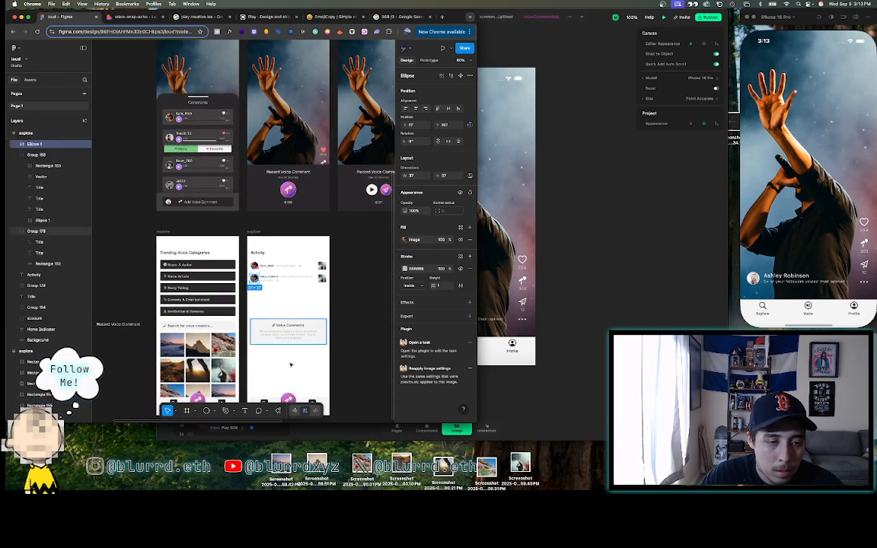
- Launch the User Profile avatar plugin from Plugins & widgets
{"action": "left_click", "coordinate": [278, 410]}
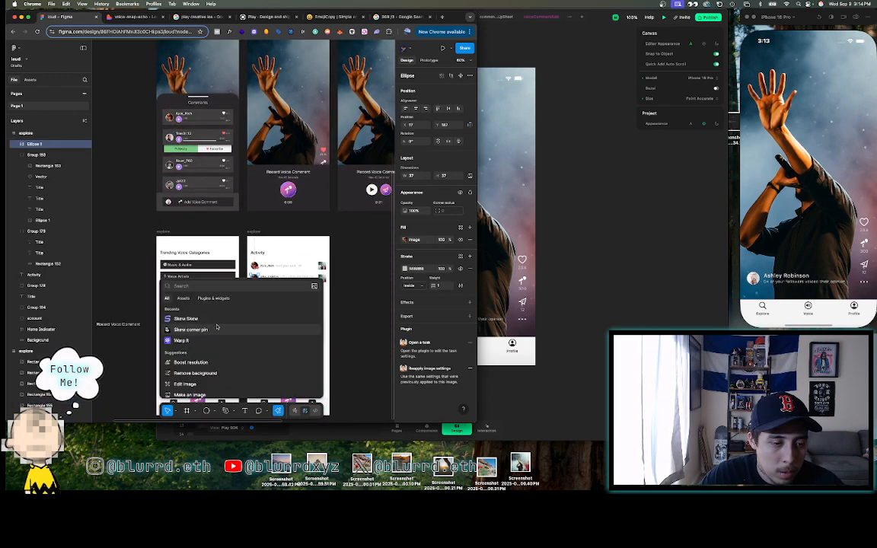
{"action": "scroll", "coordinate": [214, 333], "scroll_direction": "down", "scroll_amount": 2}
{"action": "scroll", "coordinate": [215, 336], "scroll_direction": "up", "scroll_amount": 2}
{"action": "left_click", "coordinate": [204, 298]}
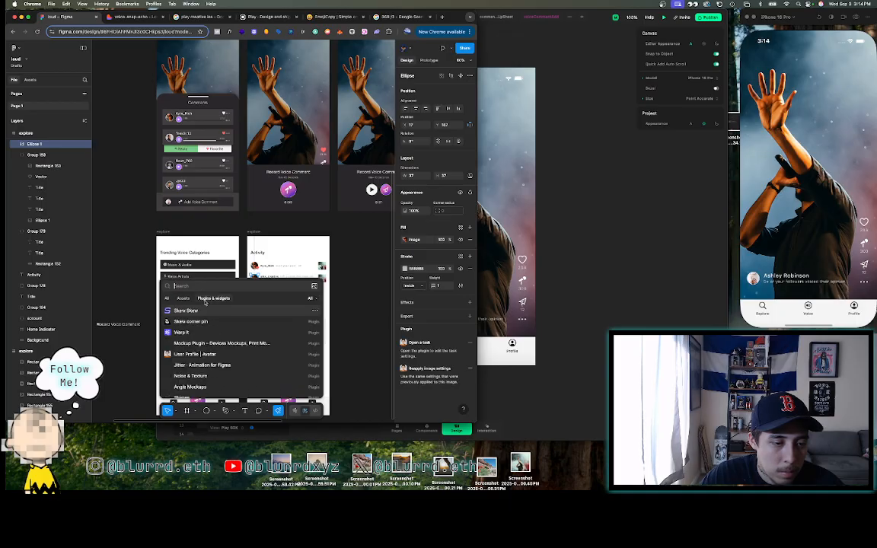
{"action": "left_click", "coordinate": [202, 355]}
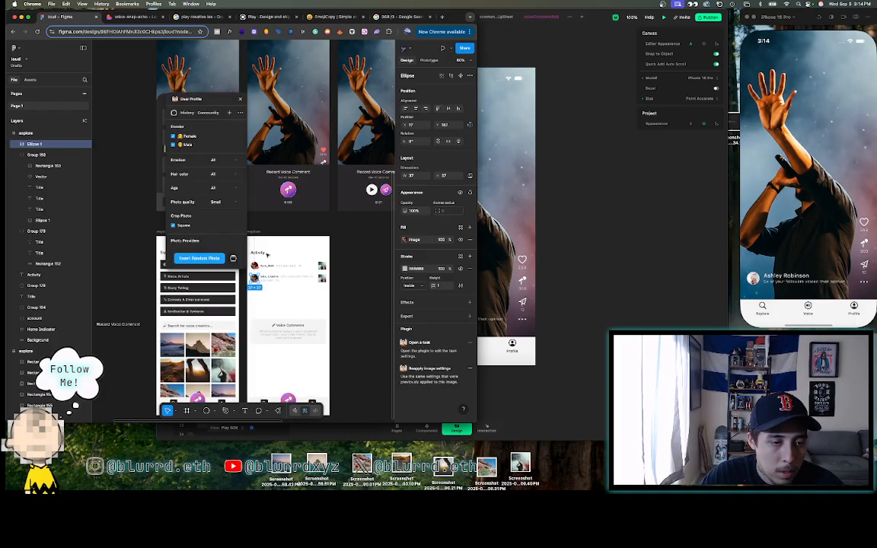
- Fill the alex_creative avatar ellipse with a random photo and close the plugin
{"action": "scroll", "coordinate": [265, 254], "scroll_direction": "up", "scroll_amount": 5}
{"action": "left_click", "coordinate": [291, 206]}
{"action": "scroll", "coordinate": [291, 206], "scroll_direction": "down", "scroll_amount": 2}
{"action": "scroll", "coordinate": [290, 205], "scroll_direction": "down", "scroll_amount": 2}
{"action": "scroll", "coordinate": [290, 205], "scroll_direction": "left", "scroll_amount": 2}
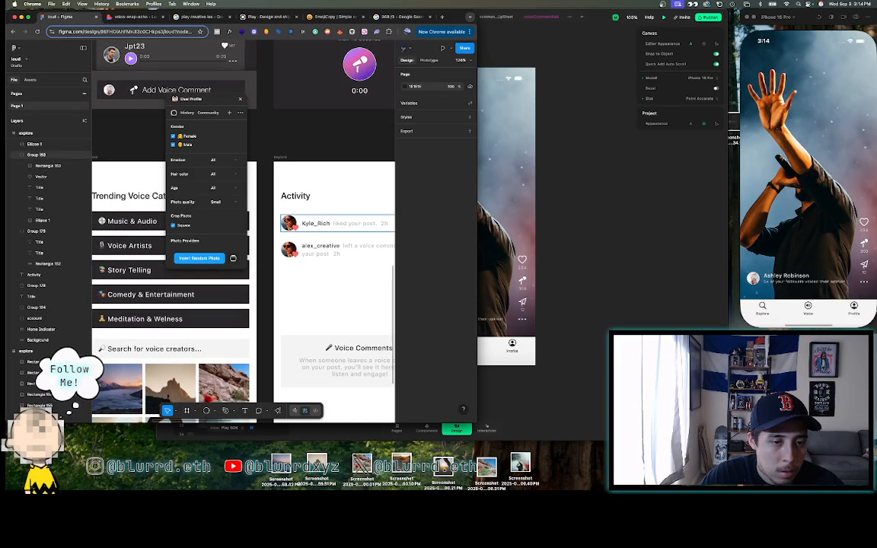
{"action": "left_click", "coordinate": [289, 248]}
{"action": "left_click", "coordinate": [200, 259]}
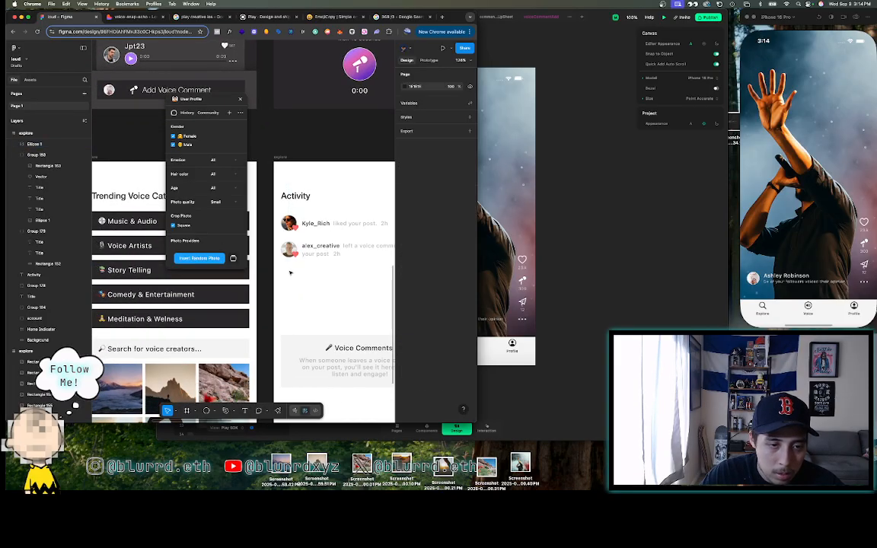
{"action": "scroll", "coordinate": [290, 272], "scroll_direction": "down", "scroll_amount": 3}
{"action": "left_click", "coordinate": [241, 100]}
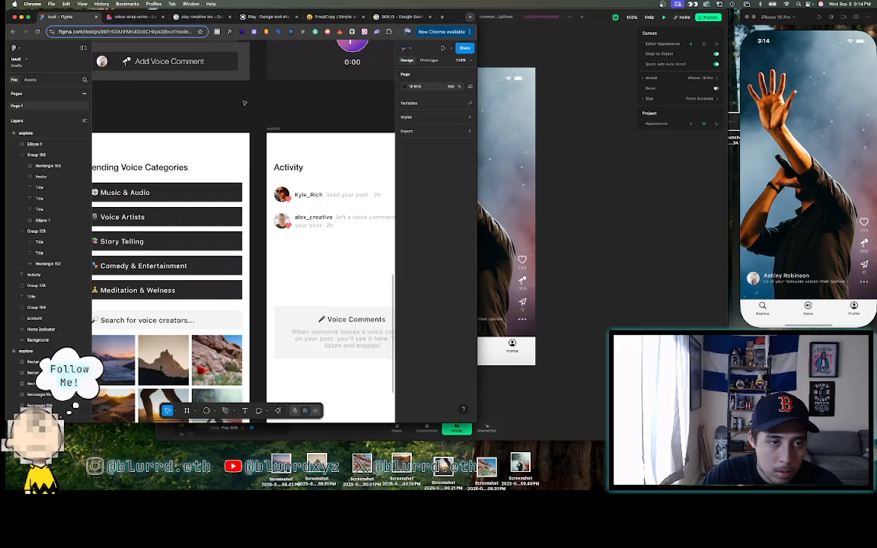
{"action": "scroll", "coordinate": [244, 102], "scroll_direction": "down", "scroll_amount": 2}
{"action": "scroll", "coordinate": [244, 102], "scroll_direction": "right", "scroll_amount": 2}
- Alt-drag the Kyle_Rich row down twice to add third and fourth rows below alex_creative
{"action": "left_click", "coordinate": [252, 157]}
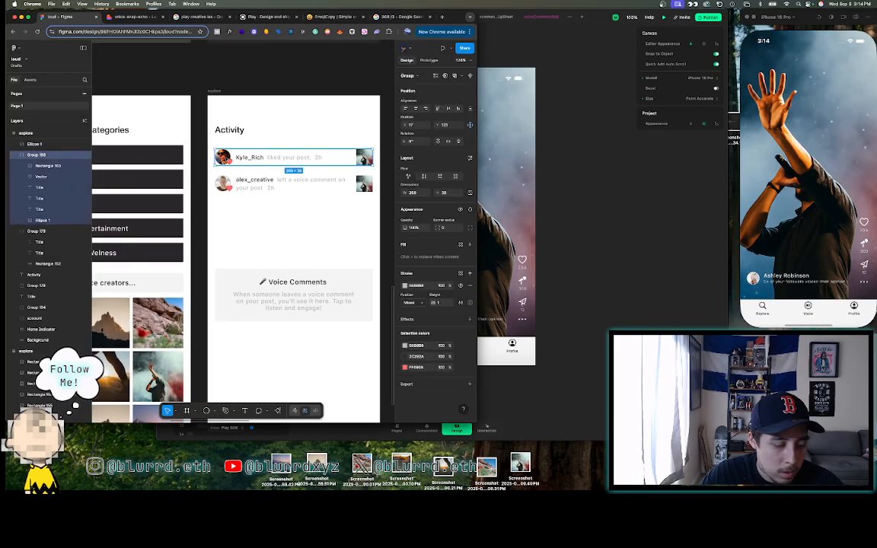
{"action": "left_click_drag", "start_coordinate": [251, 157], "coordinate": [251, 210]}
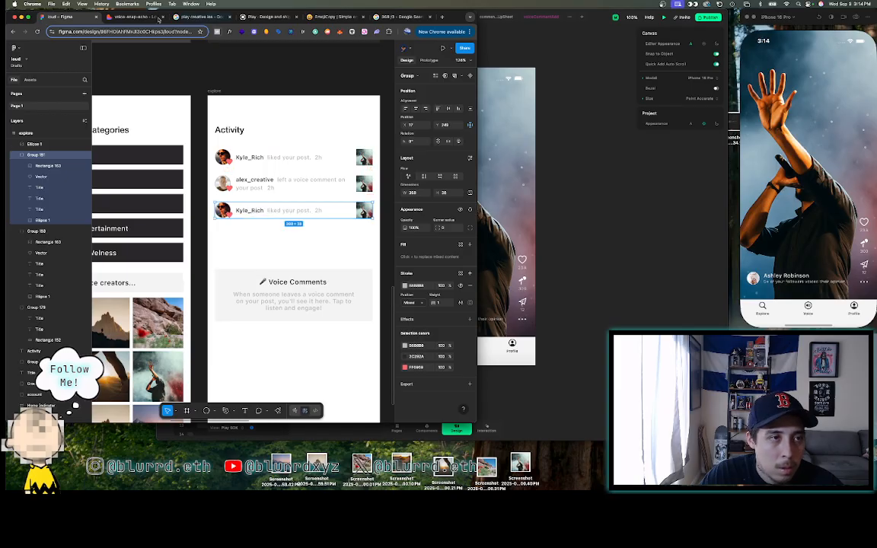
{"action": "left_click", "coordinate": [144, 18]}
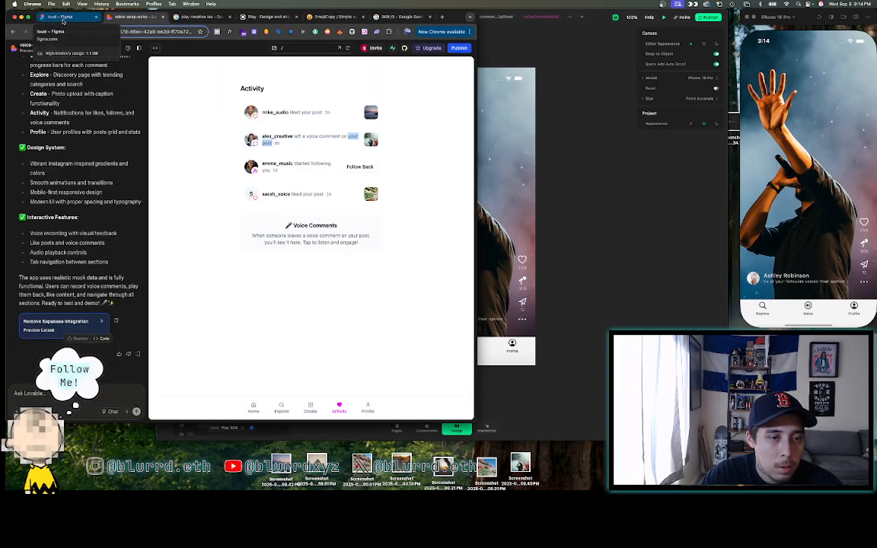
{"action": "left_click", "coordinate": [60, 16]}
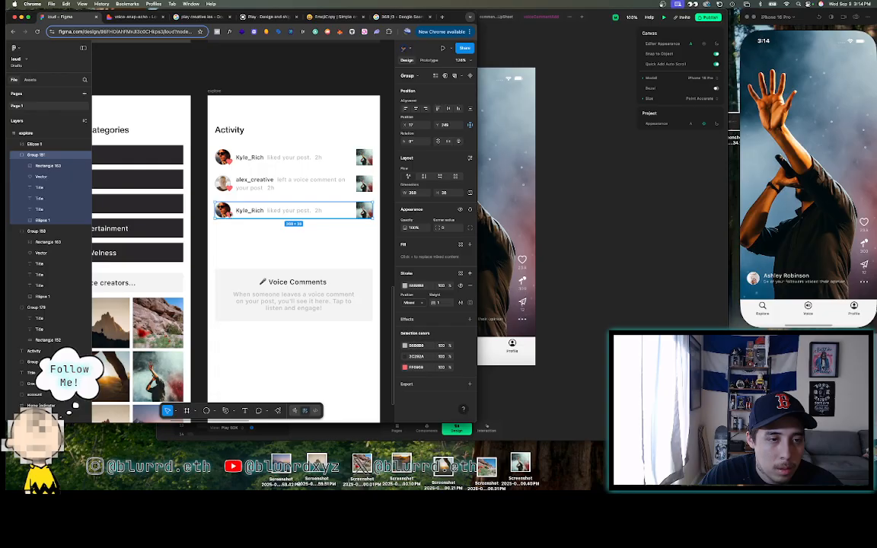
{"action": "scroll", "coordinate": [231, 215], "scroll_direction": "up", "scroll_amount": 3}
{"action": "scroll", "coordinate": [232, 217], "scroll_direction": "right", "scroll_amount": 2}
{"action": "scroll", "coordinate": [232, 217], "scroll_direction": "down", "scroll_amount": 2}
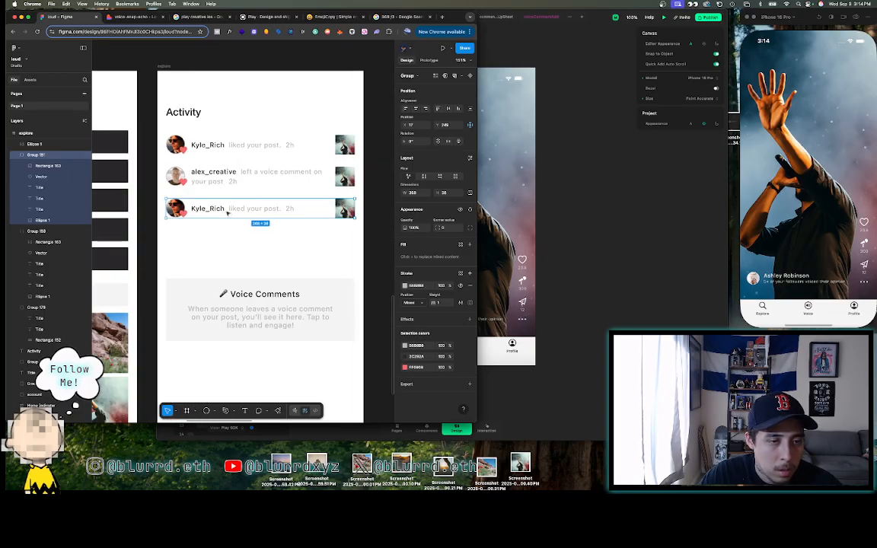
{"action": "left_click_drag", "start_coordinate": [227, 214], "coordinate": [216, 243]}
{"action": "left_click", "coordinate": [175, 209]}
{"action": "left_click", "coordinate": [175, 208]}
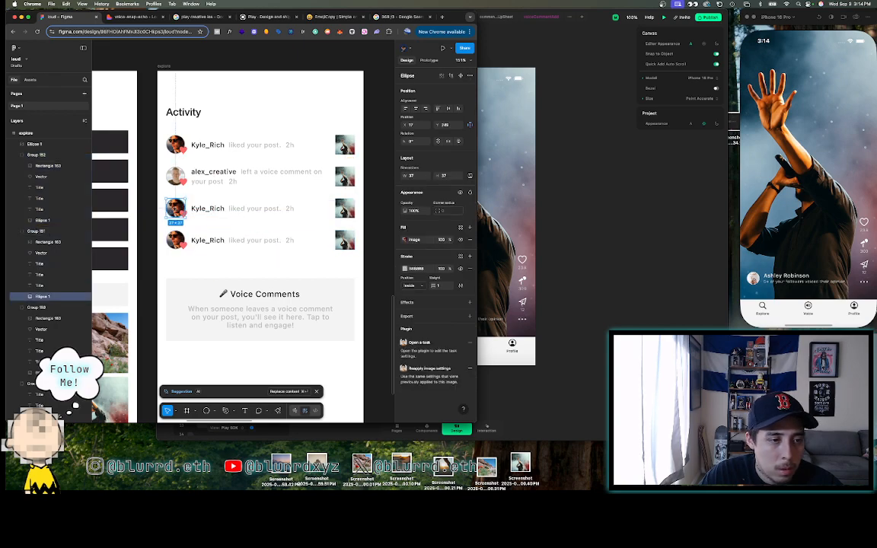
- Select the third row's avatar and launch the recently used User Profile plugin
{"action": "left_click", "coordinate": [293, 412]}
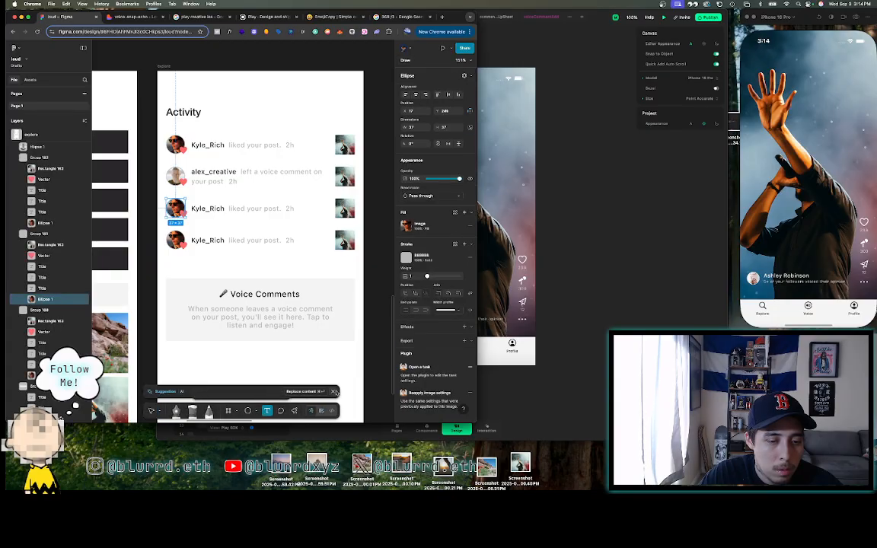
{"action": "left_click", "coordinate": [334, 391]}
{"action": "left_click", "coordinate": [294, 412]}
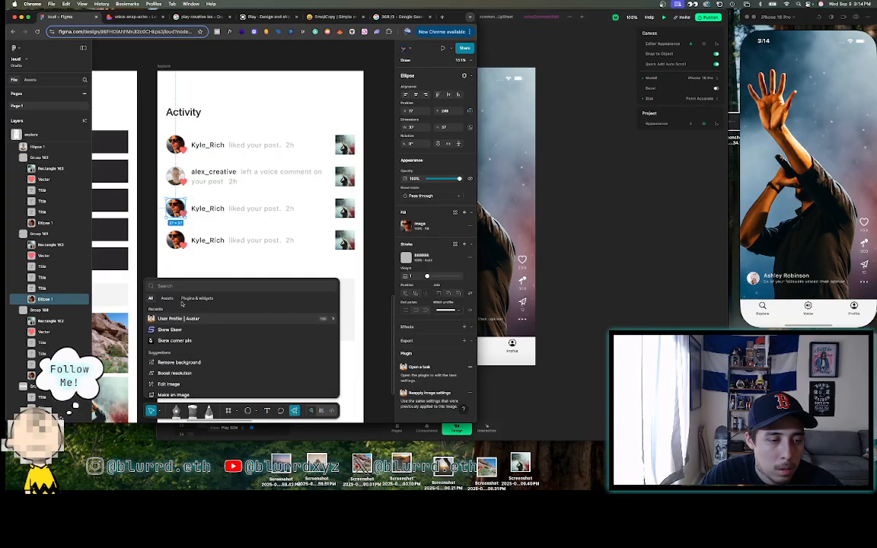
{"action": "left_click", "coordinate": [148, 243]}
{"action": "double_click", "coordinate": [177, 211]}
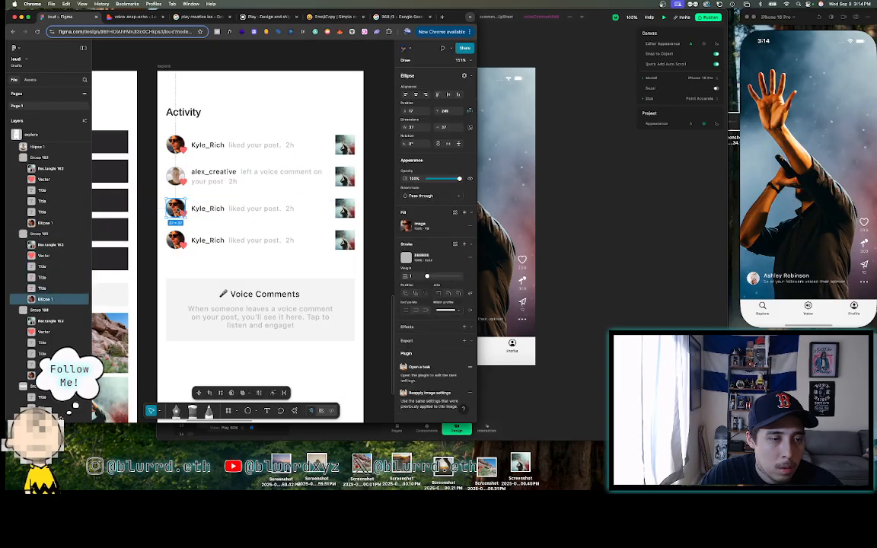
{"action": "left_click", "coordinate": [294, 411]}
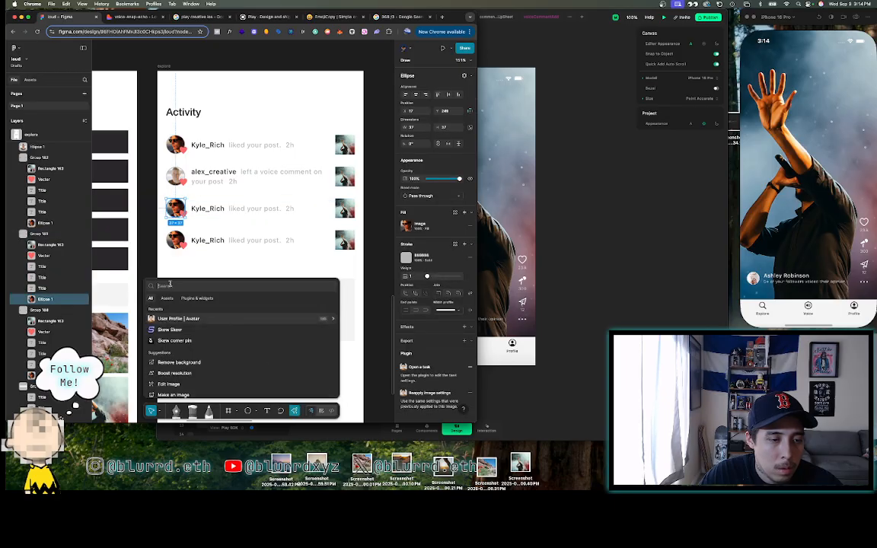
{"action": "left_click", "coordinate": [163, 318]}
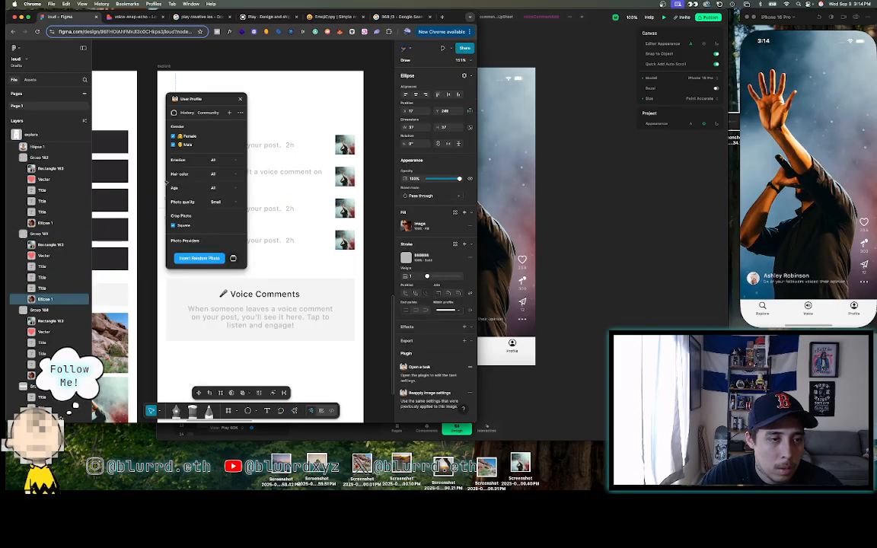
- Insert random photos into the third and fourth row avatars, then close the plugin
{"action": "scroll", "coordinate": [166, 183], "scroll_direction": "left", "scroll_amount": 3}
{"action": "scroll", "coordinate": [262, 198], "scroll_direction": "left", "scroll_amount": 1}
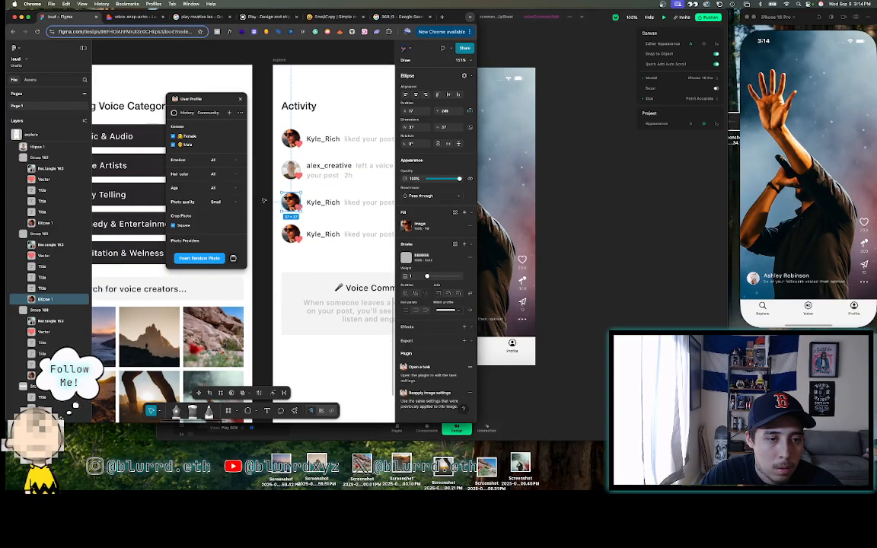
{"action": "left_click", "coordinate": [261, 199]}
{"action": "left_click", "coordinate": [290, 201]}
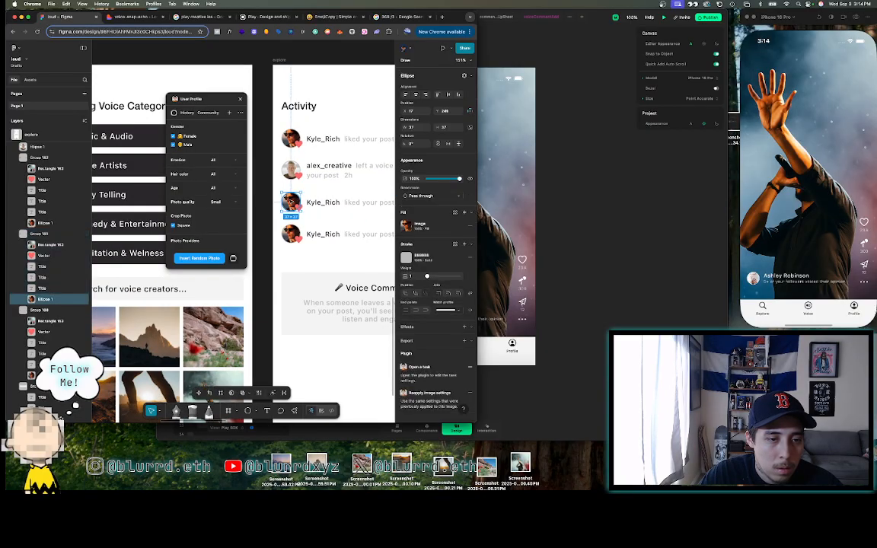
{"action": "left_click", "coordinate": [209, 259]}
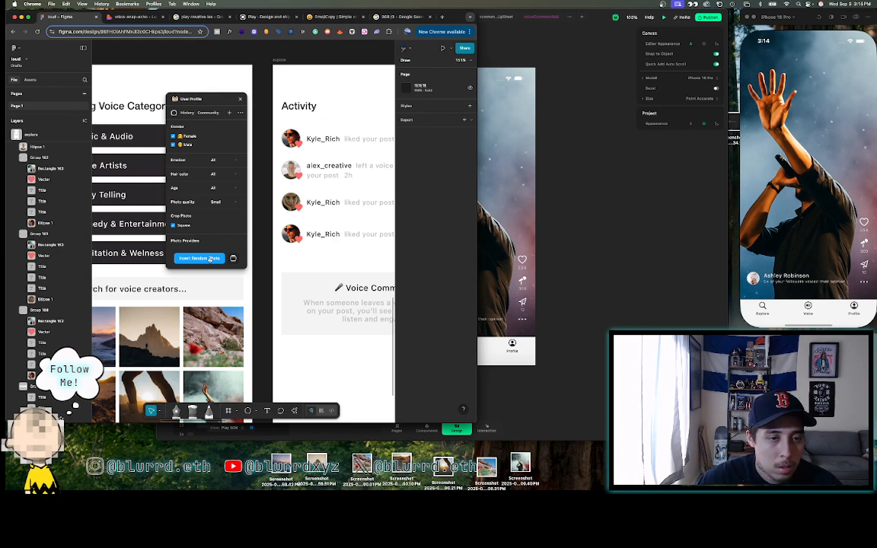
{"action": "left_click", "coordinate": [291, 232]}
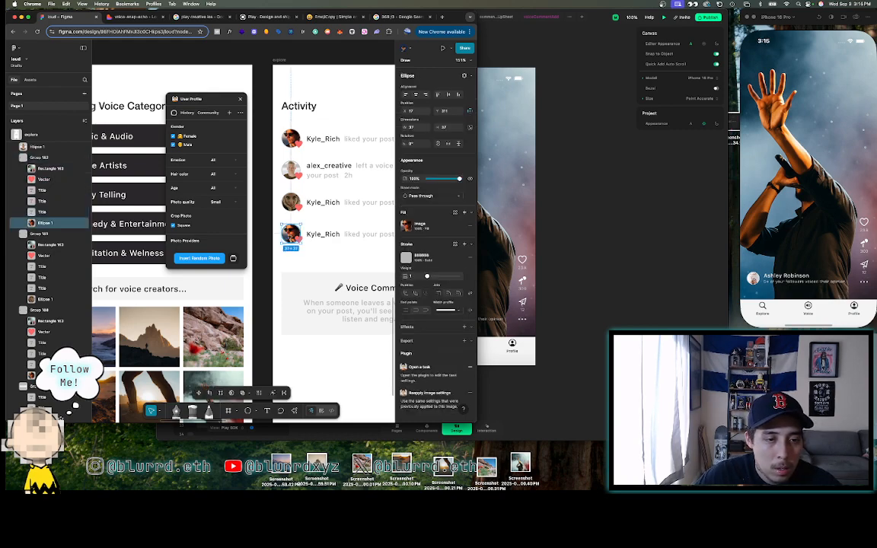
{"action": "left_click", "coordinate": [196, 258]}
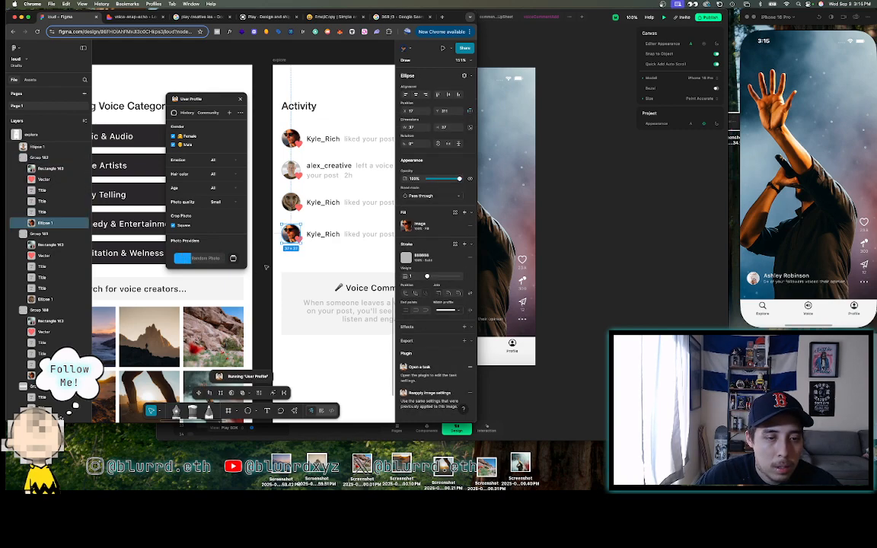
{"action": "left_click", "coordinate": [240, 99]}
{"action": "scroll", "coordinate": [265, 109], "scroll_direction": "right", "scroll_amount": 5}
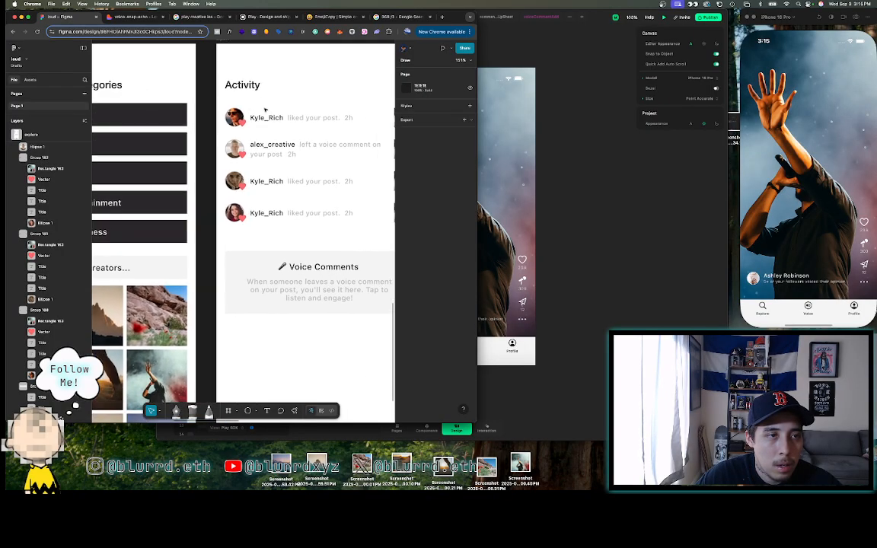
- Copy emma_music from the Lovable preview and paste it over the third row's username
{"action": "left_click", "coordinate": [130, 16]}
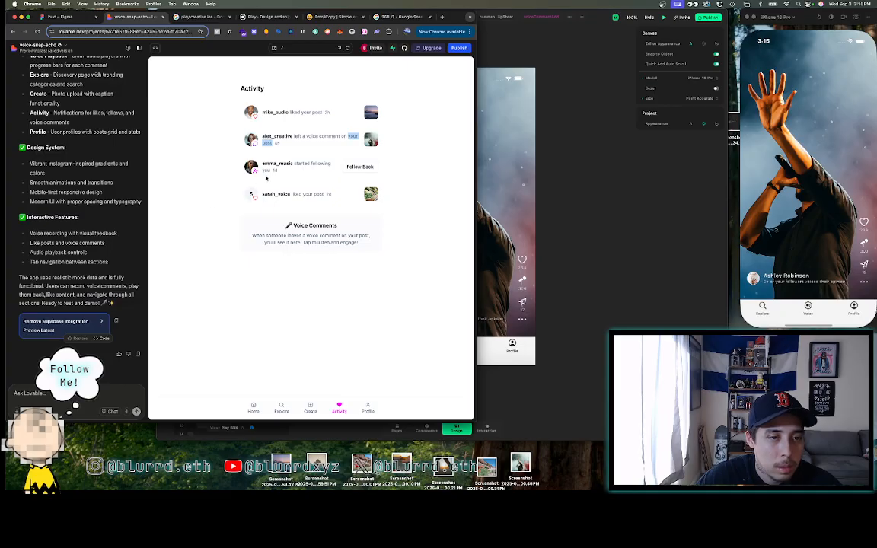
{"action": "left_click_drag", "start_coordinate": [263, 164], "coordinate": [292, 164]}
{"action": "key", "text": "ctrl+c"}
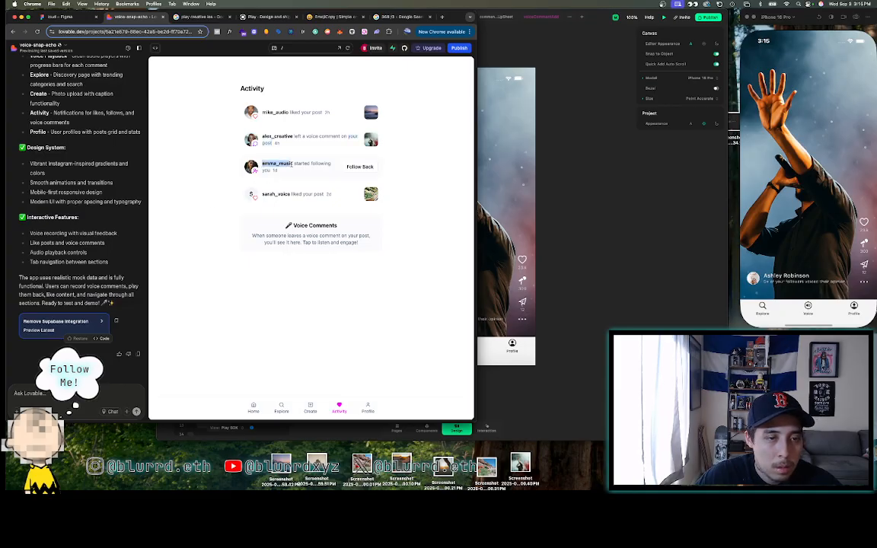
{"action": "left_click", "coordinate": [65, 16]}
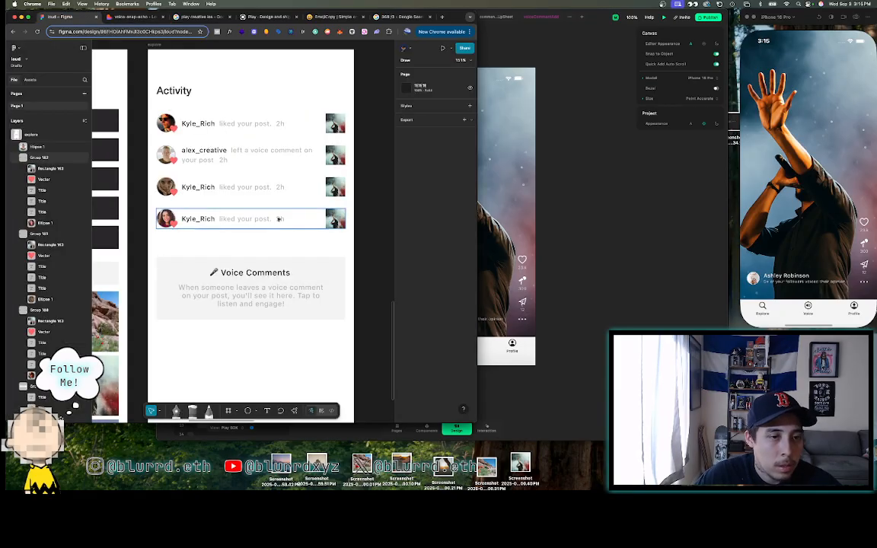
{"action": "left_click", "coordinate": [200, 190]}
{"action": "double_click", "coordinate": [200, 189]}
{"action": "key", "text": "ctrl+v"}
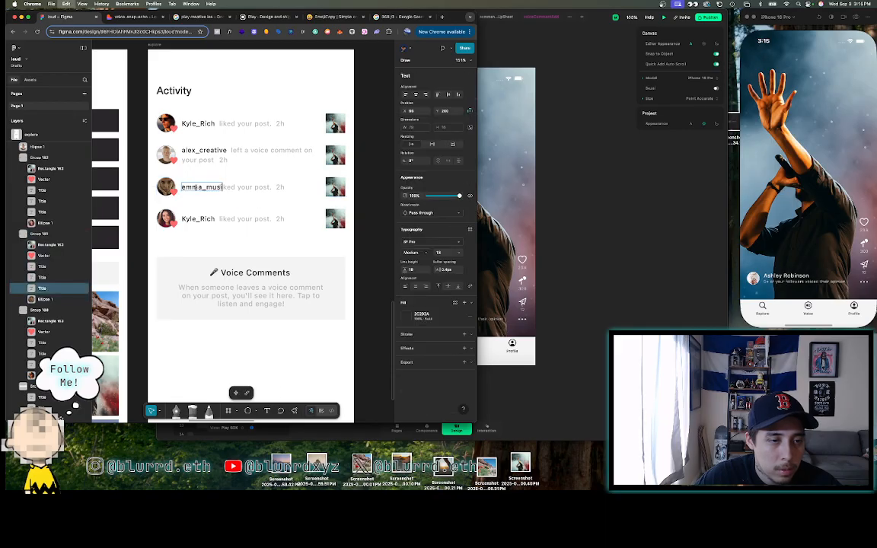
{"action": "key", "text": "Escape"}
- Move the third row's 'liked your post.' and 2h texts right, clear of the name
{"action": "left_click", "coordinate": [237, 188]}
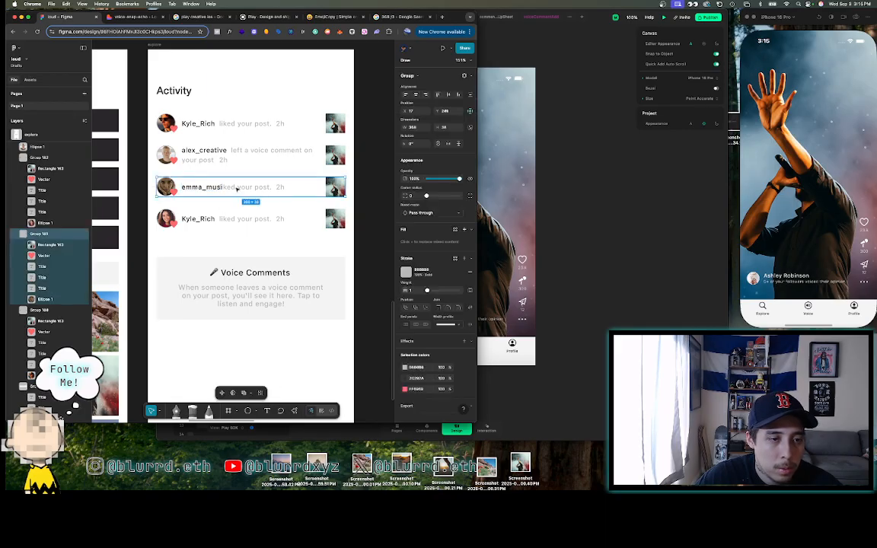
{"action": "scroll", "coordinate": [236, 188], "scroll_direction": "up", "scroll_amount": 3}
{"action": "left_click", "coordinate": [313, 189], "text": "shift"}
{"action": "left_click_drag", "start_coordinate": [313, 189], "coordinate": [329, 189]}
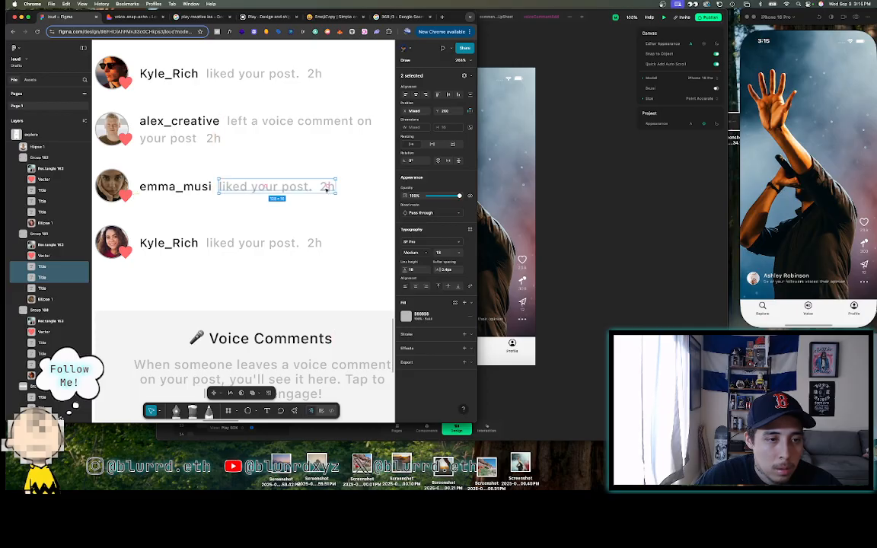
{"action": "left_click", "coordinate": [267, 200]}
{"action": "scroll", "coordinate": [267, 199], "scroll_direction": "down", "scroll_amount": 3}
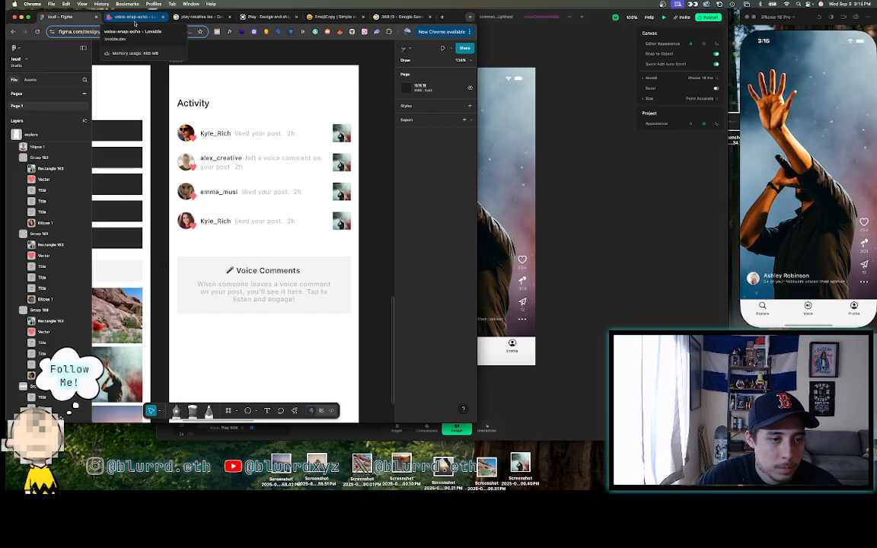
- Fix the truncated 'emma_musi' name by adding the final 'c'
{"action": "double_click", "coordinate": [232, 192]}
{"action": "double_click", "coordinate": [232, 192]}
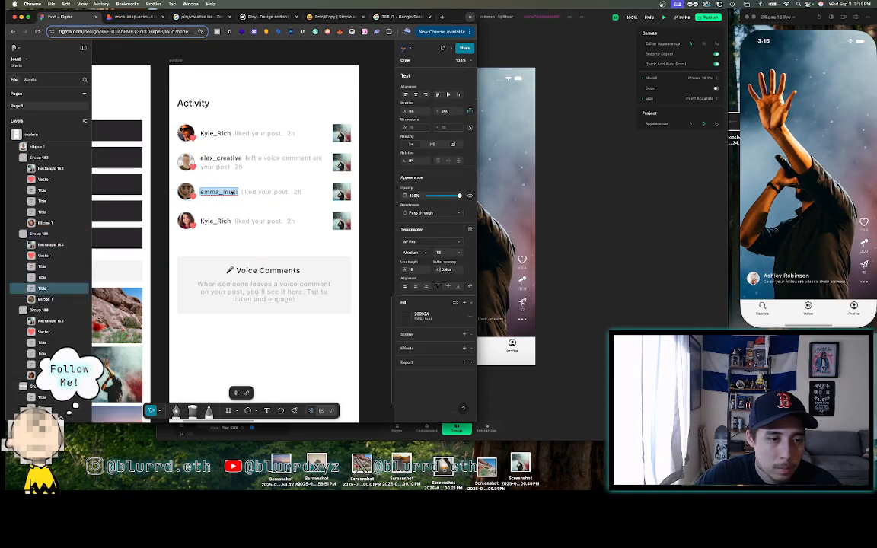
{"action": "left_click", "coordinate": [232, 191]}
{"action": "type", "text": "c"}
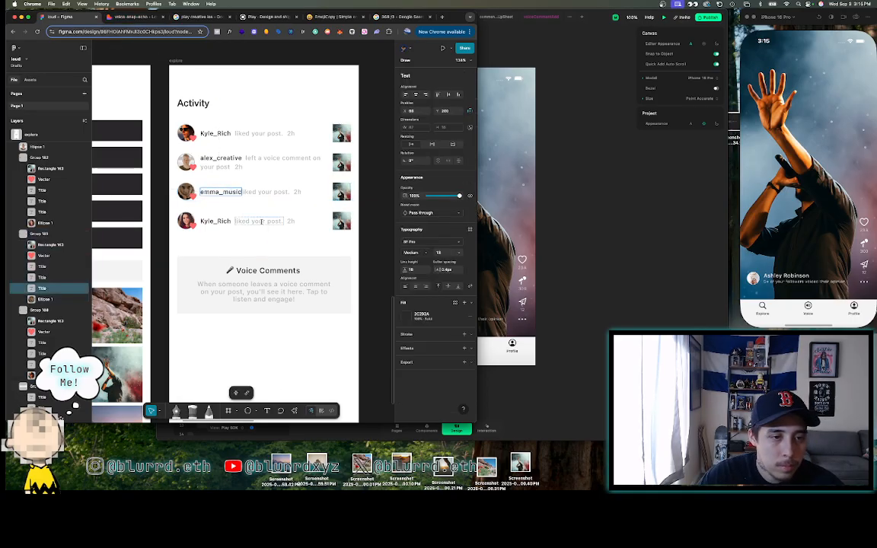
{"action": "left_click", "coordinate": [258, 195]}
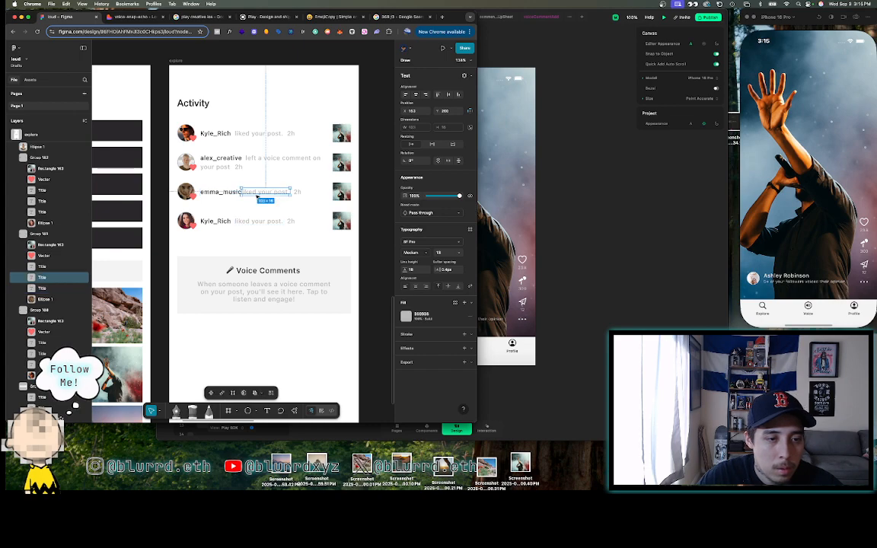
{"action": "left_click", "coordinate": [297, 192], "text": "shift"}
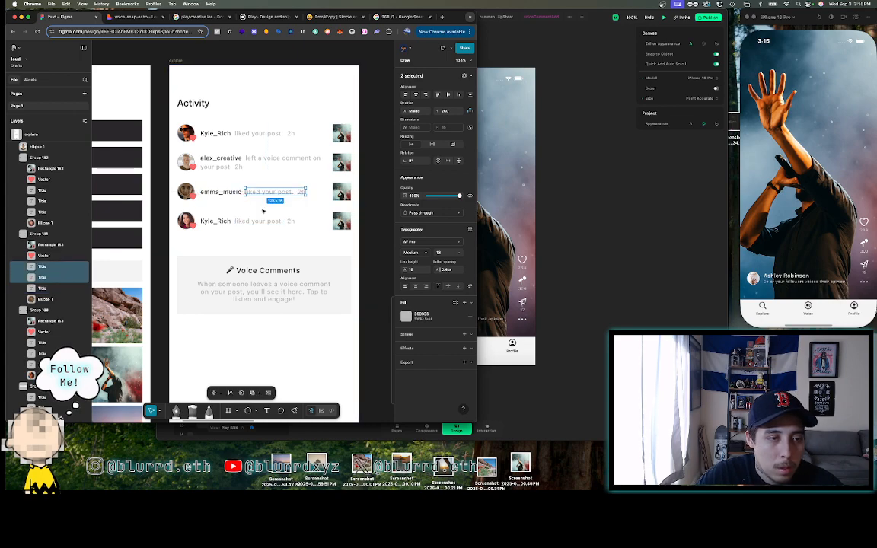
{"action": "left_click", "coordinate": [263, 212]}
{"action": "scroll", "coordinate": [263, 212], "scroll_direction": "down", "scroll_amount": 1}
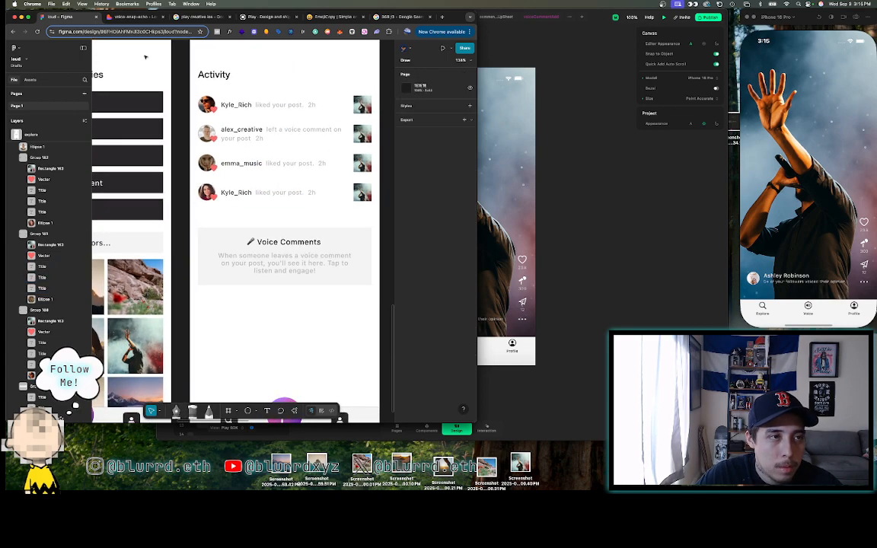
{"action": "left_click", "coordinate": [136, 16]}
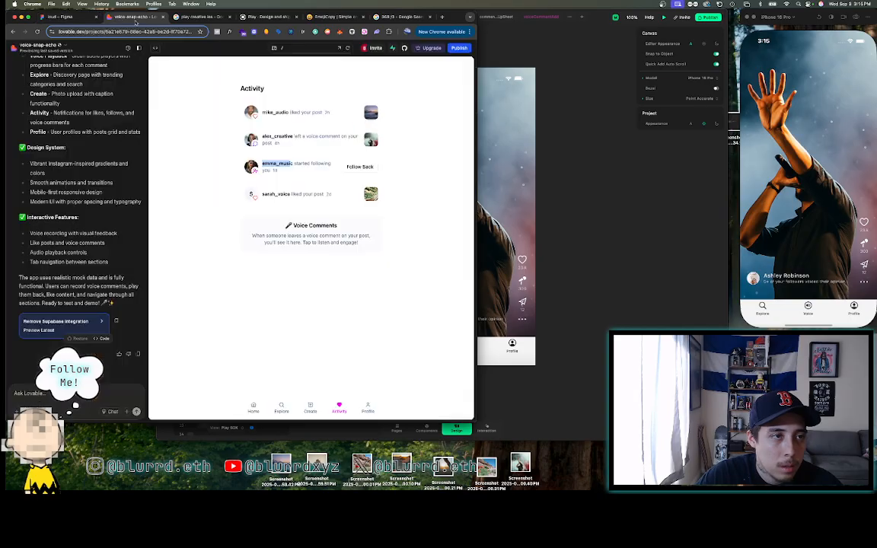
- Copy sarah_voice from the Lovable preview and paste it over the fourth row's username
{"action": "double_click", "coordinate": [275, 194]}
{"action": "key", "text": "ctrl+c"}
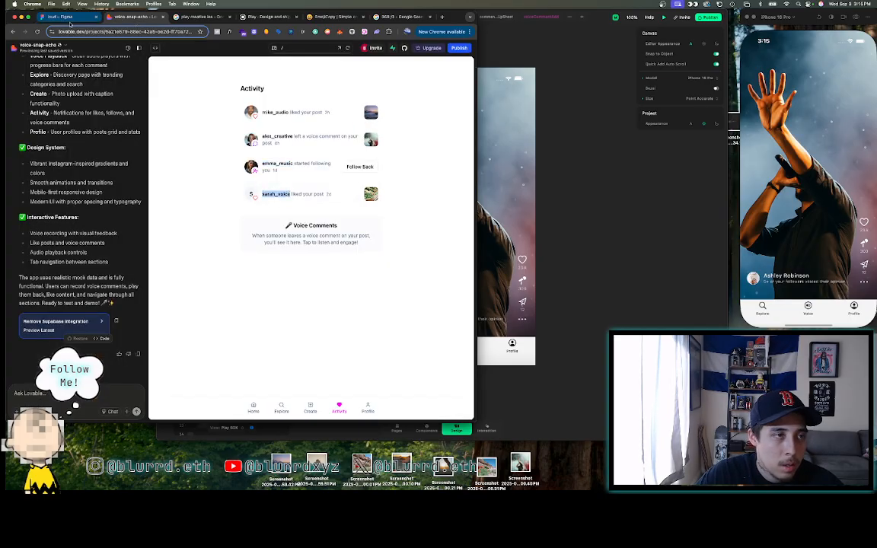
{"action": "left_click", "coordinate": [72, 16]}
{"action": "left_click", "coordinate": [233, 193]}
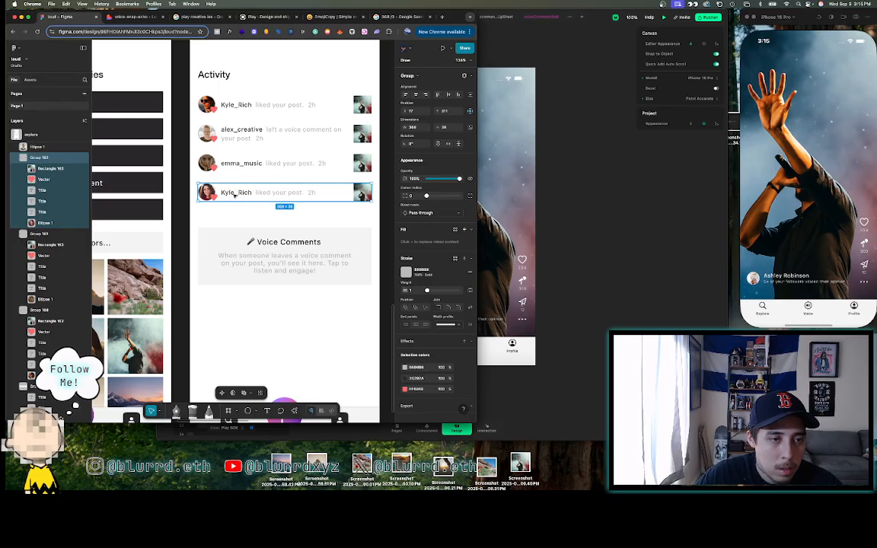
{"action": "double_click", "coordinate": [235, 193]}
{"action": "key", "text": "ctrl+v"}
{"action": "key", "text": "Escape"}
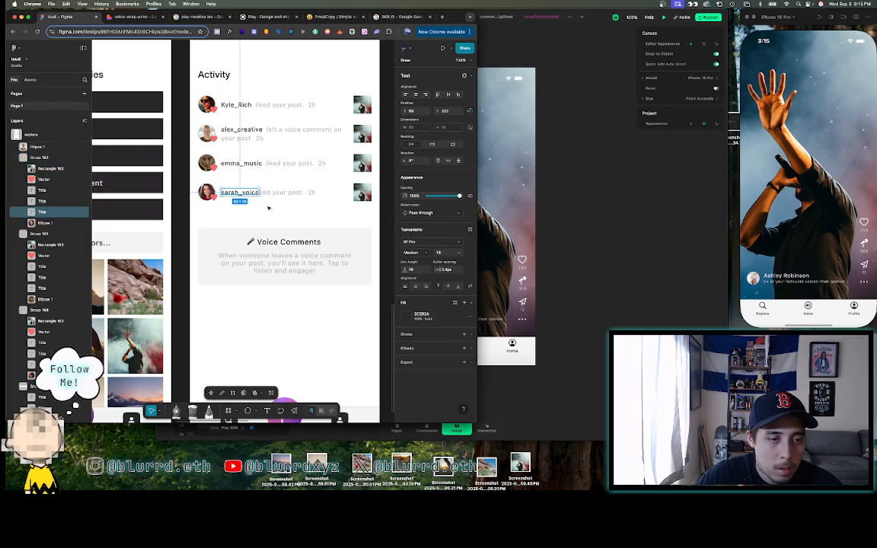
- Shift the fourth row's 'liked your post.' and 2h texts right, after sarah_voice
{"action": "scroll", "coordinate": [268, 208], "scroll_direction": "up", "scroll_amount": 3}
{"action": "left_click", "coordinate": [290, 181]}
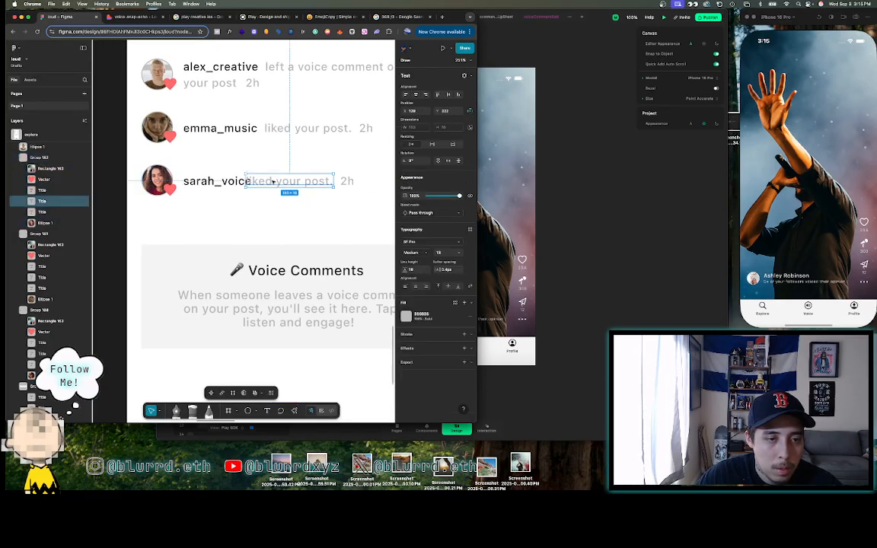
{"action": "left_click", "coordinate": [344, 181], "text": "shift"}
{"action": "left_click_drag", "start_coordinate": [344, 180], "coordinate": [359, 180]}
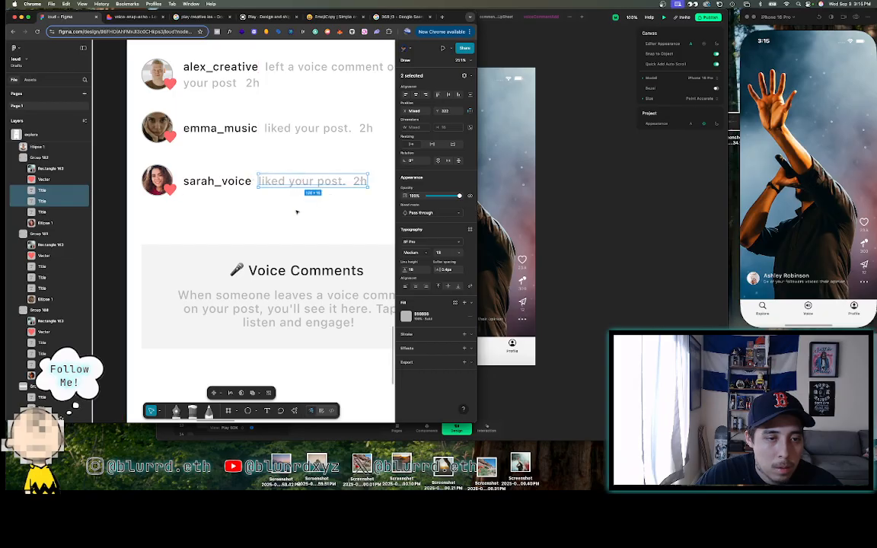
{"action": "left_click", "coordinate": [297, 213]}
{"action": "scroll", "coordinate": [297, 212], "scroll_direction": "down", "scroll_amount": 5}
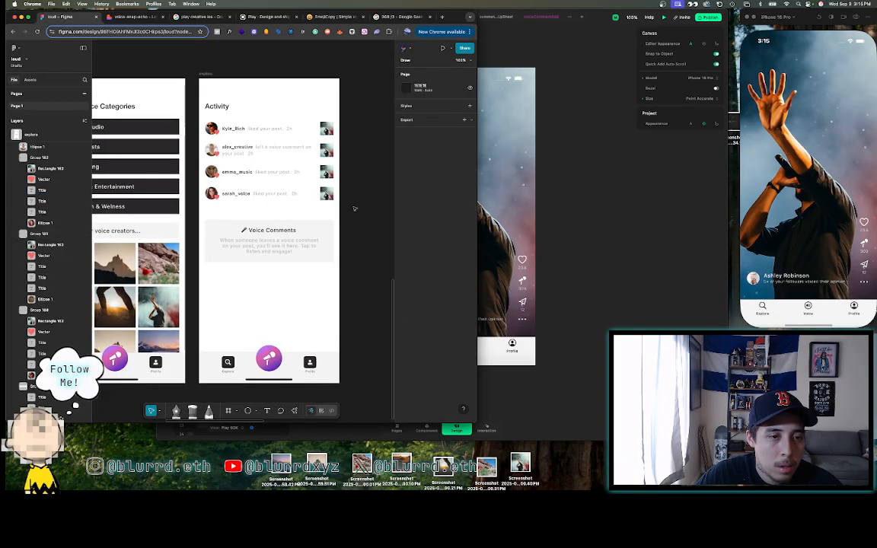
- Compare with the Lovable preview, then nudge the Voice Comments card up slightly
{"action": "scroll", "coordinate": [245, 295], "scroll_direction": "up", "scroll_amount": 3}
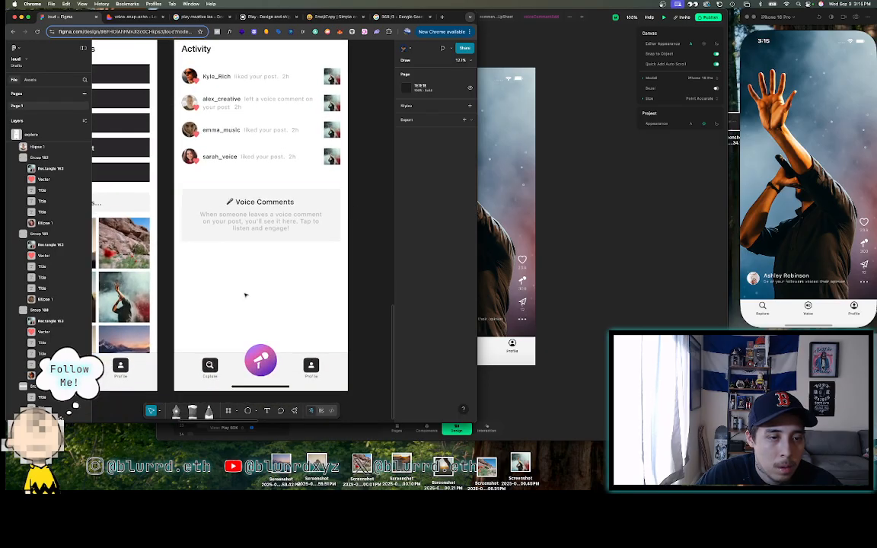
{"action": "left_click", "coordinate": [131, 18]}
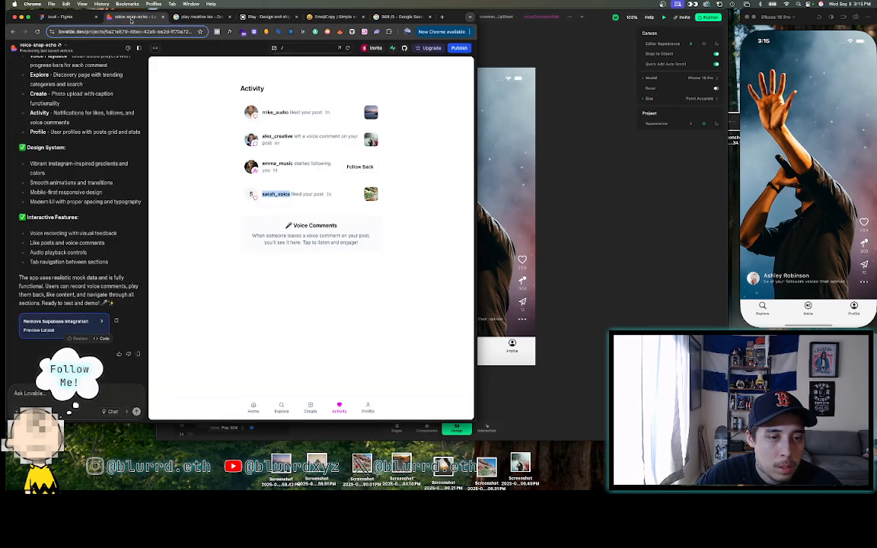
{"action": "left_click", "coordinate": [73, 16]}
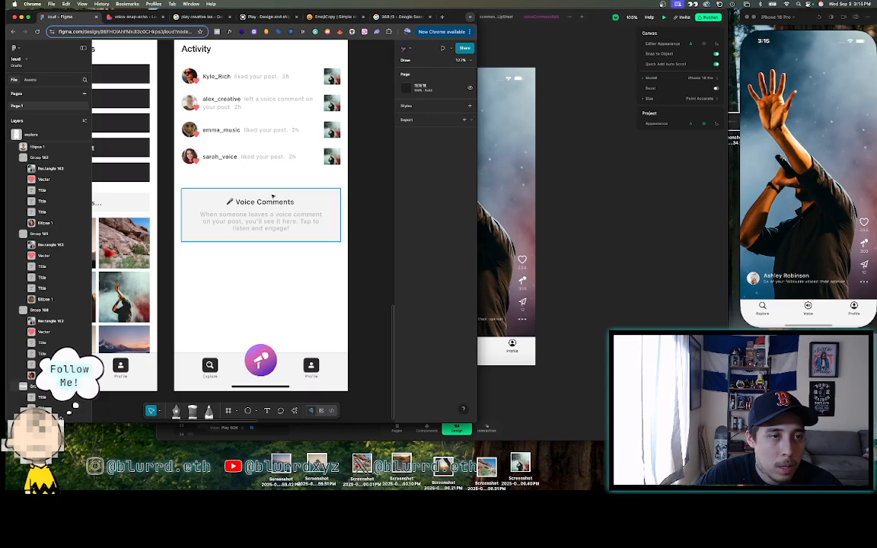
{"action": "left_click_drag", "start_coordinate": [232, 207], "coordinate": [233, 203]}
{"action": "scroll", "coordinate": [217, 253], "scroll_direction": "down", "scroll_amount": 5}
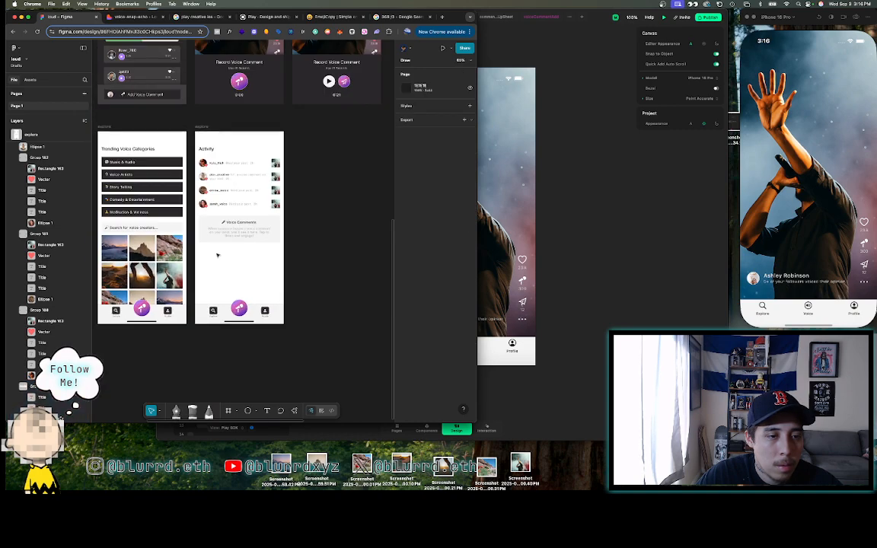
{"action": "scroll", "coordinate": [217, 255], "scroll_direction": "down", "scroll_amount": 2}
{"action": "scroll", "coordinate": [217, 256], "scroll_direction": "left", "scroll_amount": 2}
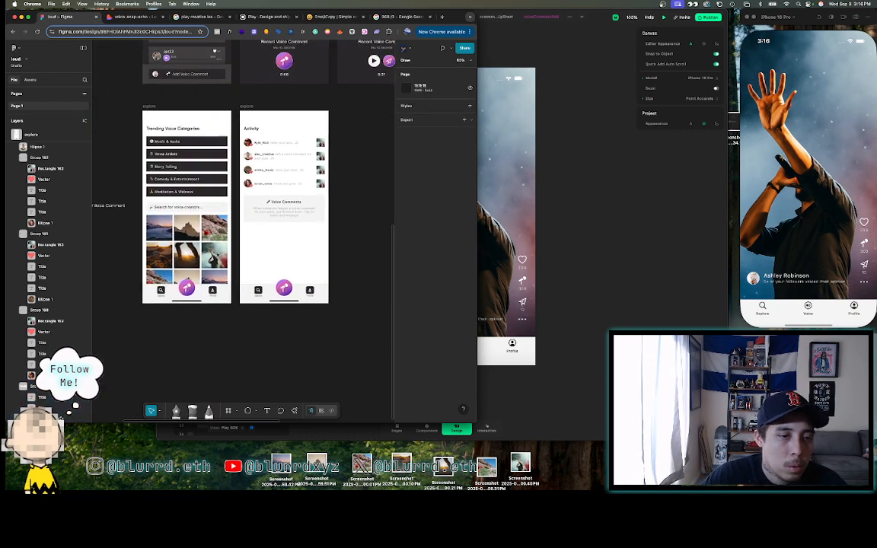
{"action": "scroll", "coordinate": [217, 255], "scroll_direction": "right", "scroll_amount": 3}
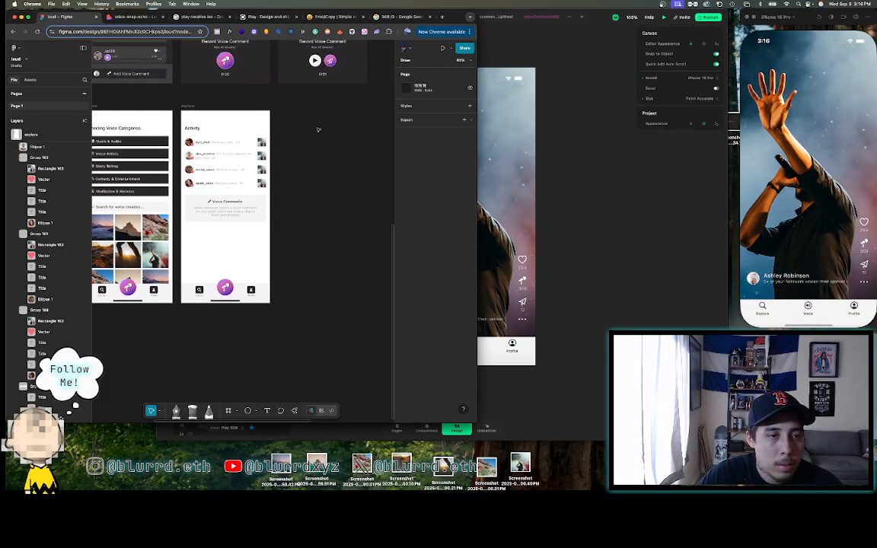
{"action": "left_click", "coordinate": [137, 16]}
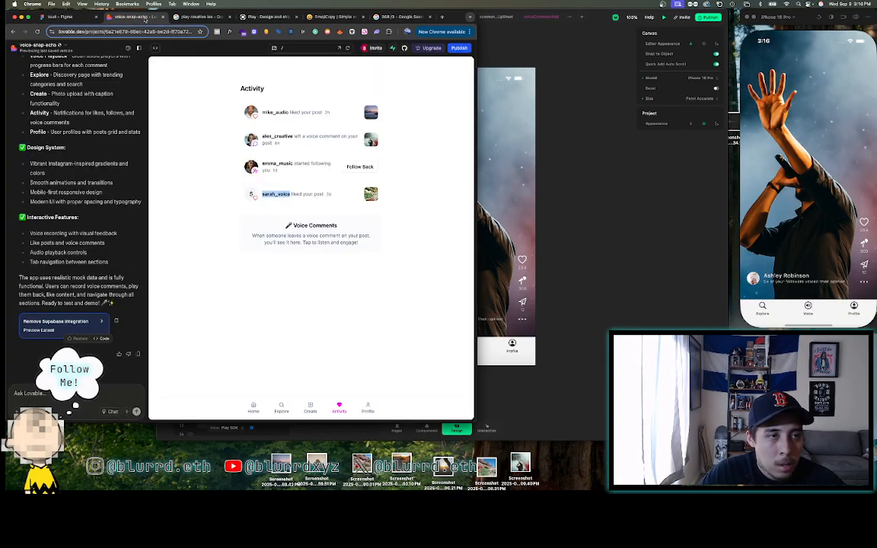
- View the Profile page in the Lovable app preview, then return to the Figma canvas
{"action": "left_click", "coordinate": [368, 409]}
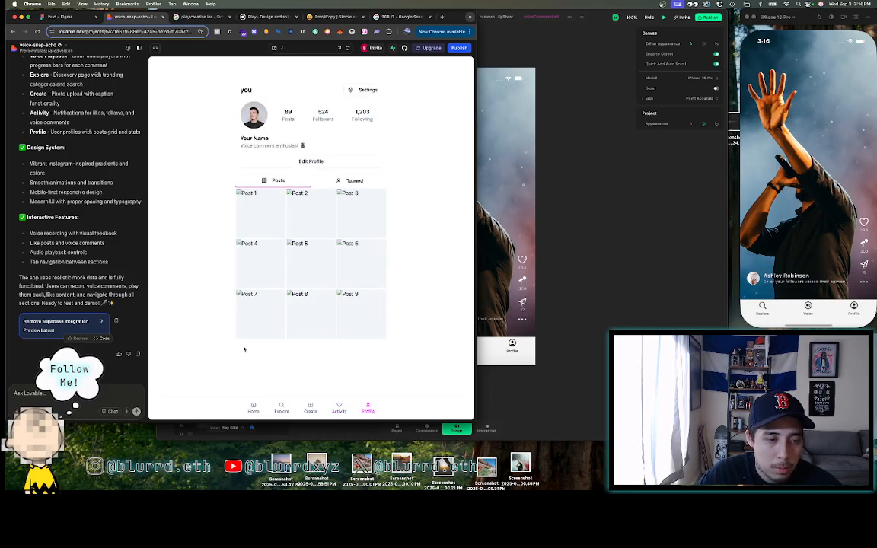
{"action": "left_click", "coordinate": [65, 17]}
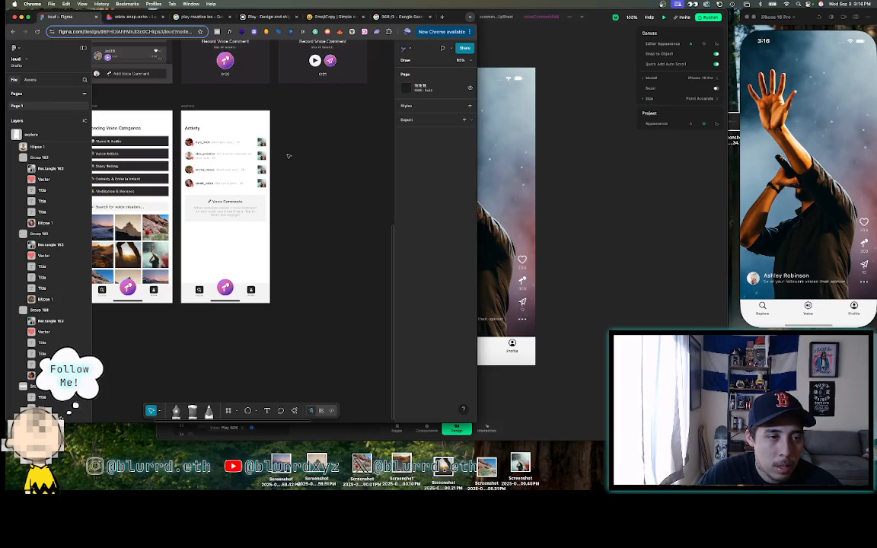
- Visit the Play project and come back, then zoom Figma onto the Explore and Activity frames
{"action": "scroll", "coordinate": [288, 156], "scroll_direction": "down", "scroll_amount": 3}
{"action": "scroll", "coordinate": [288, 156], "scroll_direction": "up", "scroll_amount": 3}
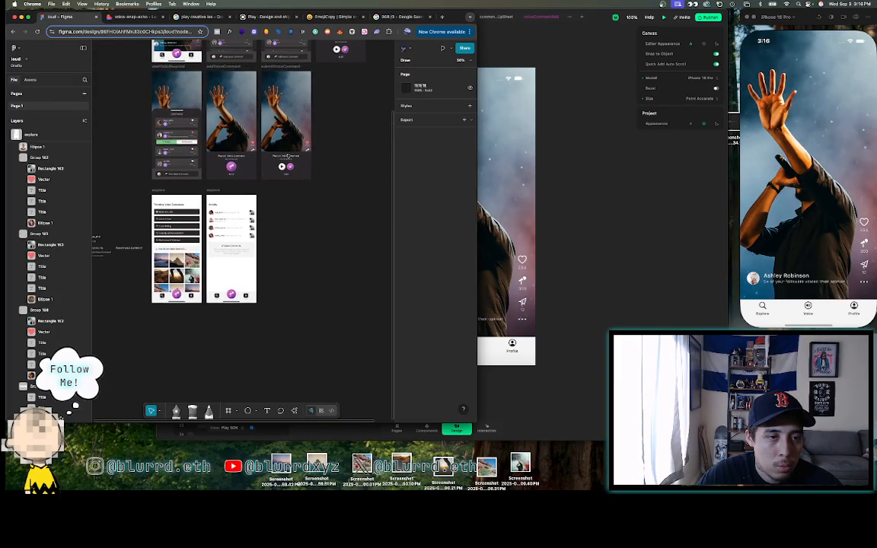
{"action": "scroll", "coordinate": [288, 156], "scroll_direction": "up", "scroll_amount": 2}
{"action": "scroll", "coordinate": [288, 157], "scroll_direction": "up", "scroll_amount": 3}
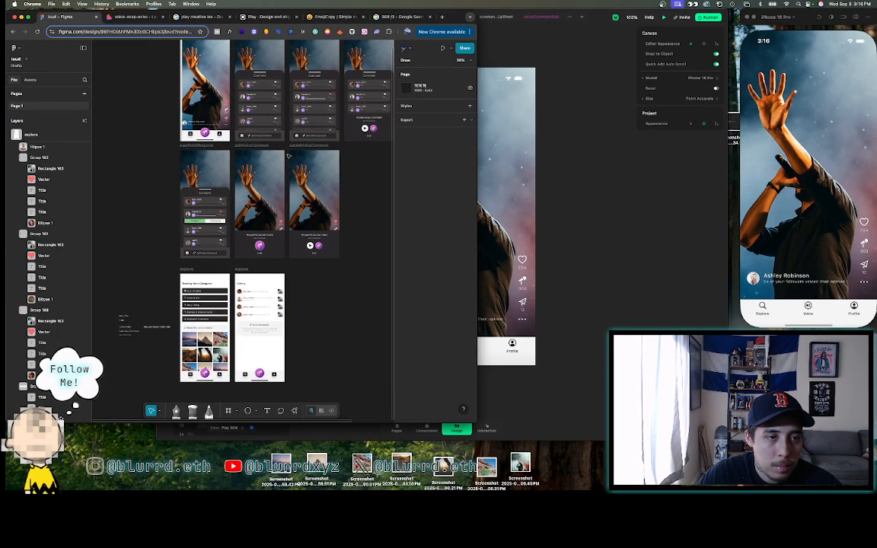
{"action": "scroll", "coordinate": [288, 157], "scroll_direction": "down", "scroll_amount": 5}
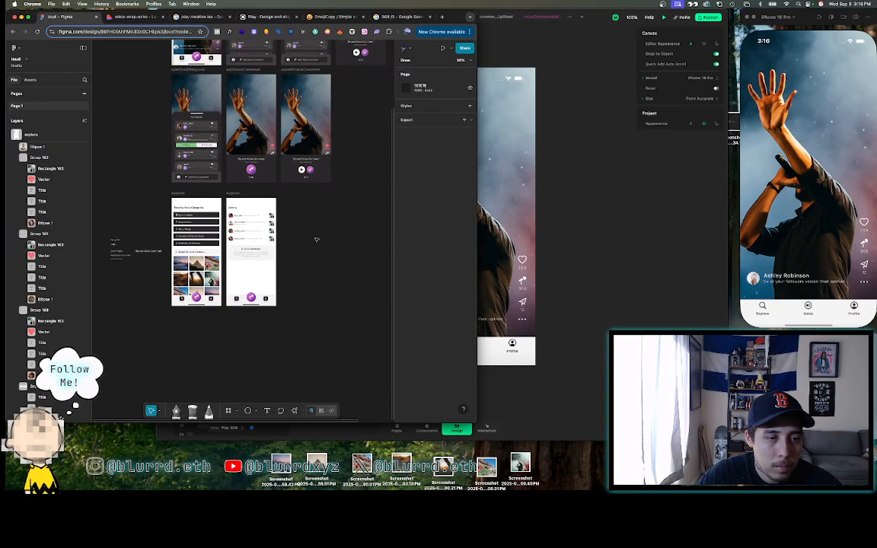
{"action": "left_click", "coordinate": [603, 234]}
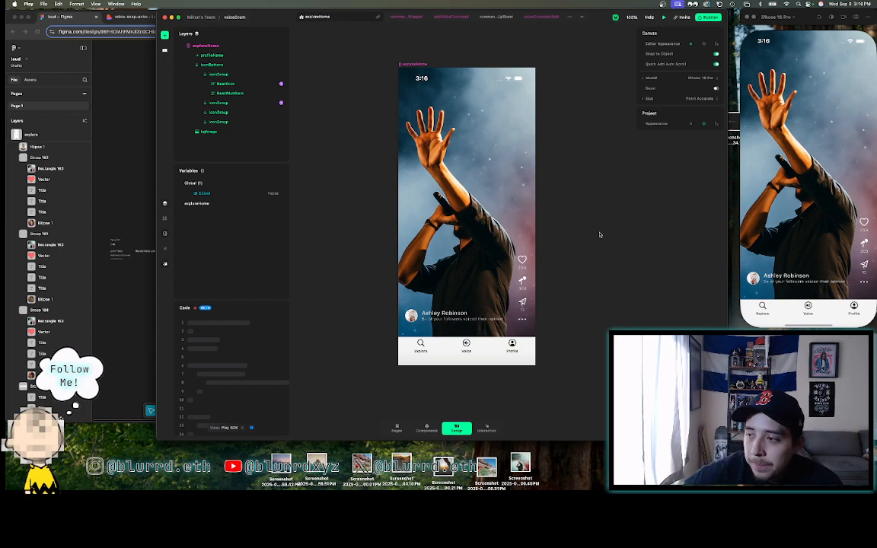
{"action": "left_click", "coordinate": [122, 200]}
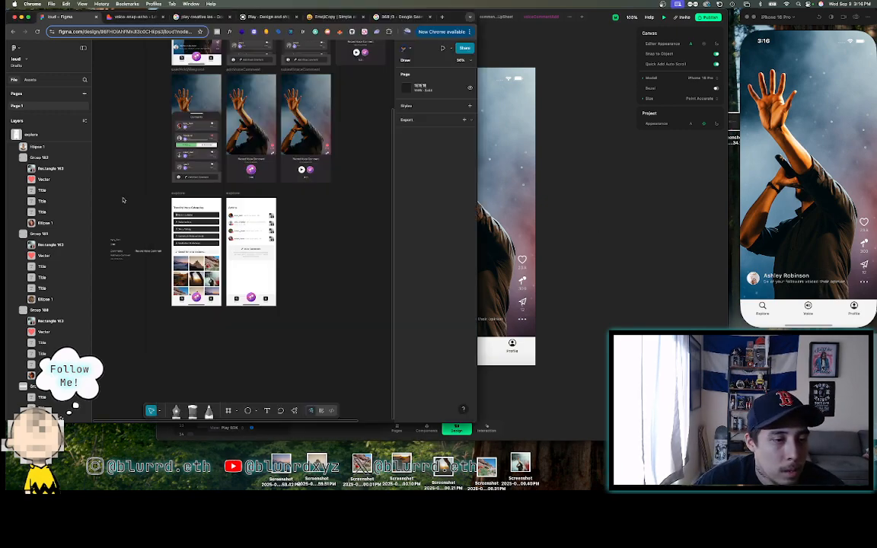
{"action": "scroll", "coordinate": [307, 195], "scroll_direction": "up", "scroll_amount": 3}
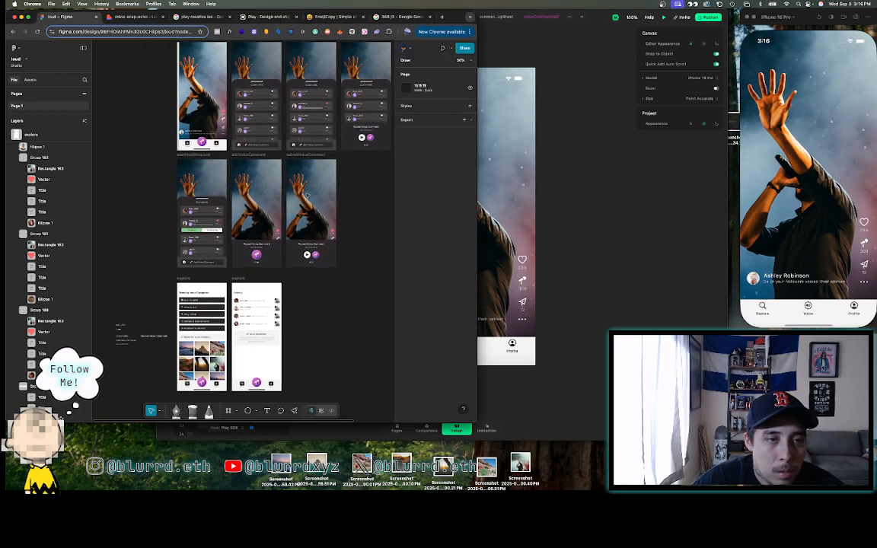
{"action": "scroll", "coordinate": [307, 195], "scroll_direction": "down", "scroll_amount": 3}
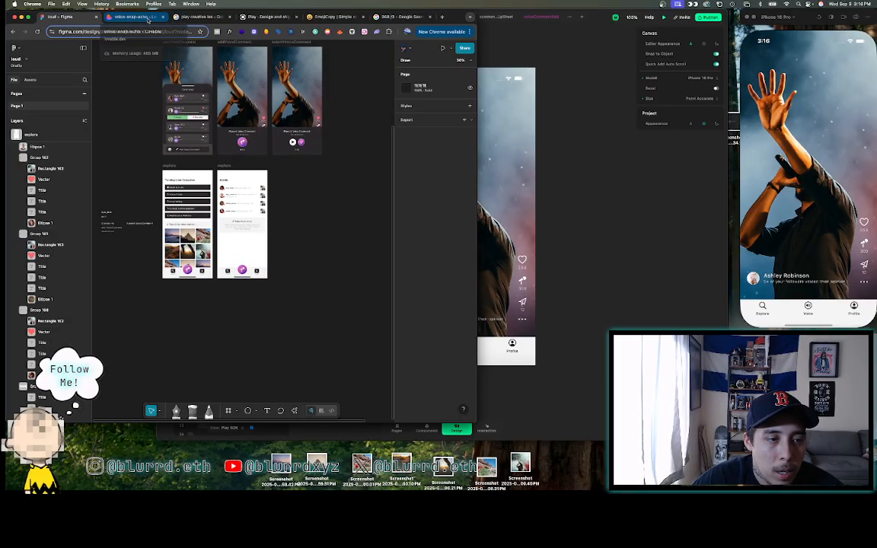
{"action": "scroll", "coordinate": [142, 198], "scroll_direction": "up", "scroll_amount": 5}
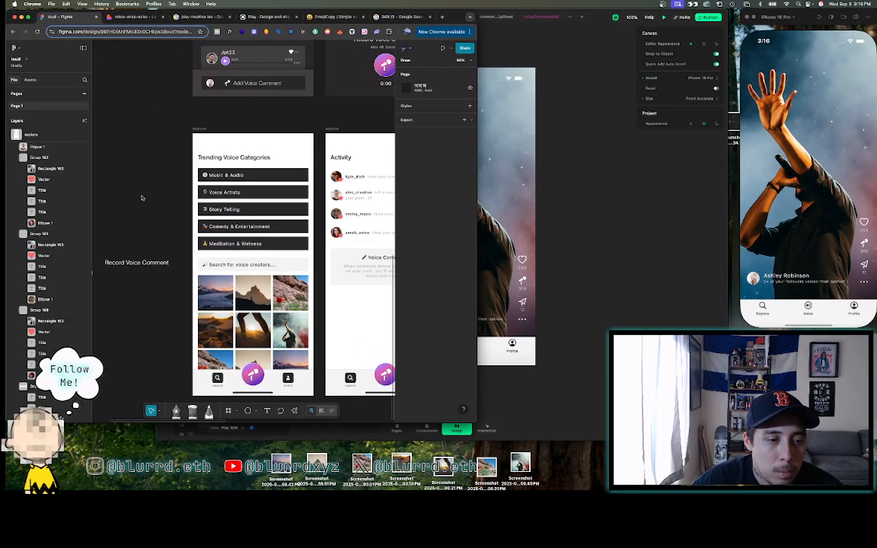
{"action": "scroll", "coordinate": [141, 198], "scroll_direction": "down", "scroll_amount": 2}
{"action": "scroll", "coordinate": [141, 197], "scroll_direction": "right", "scroll_amount": 3}
{"action": "scroll", "coordinate": [142, 196], "scroll_direction": "down", "scroll_amount": 1}
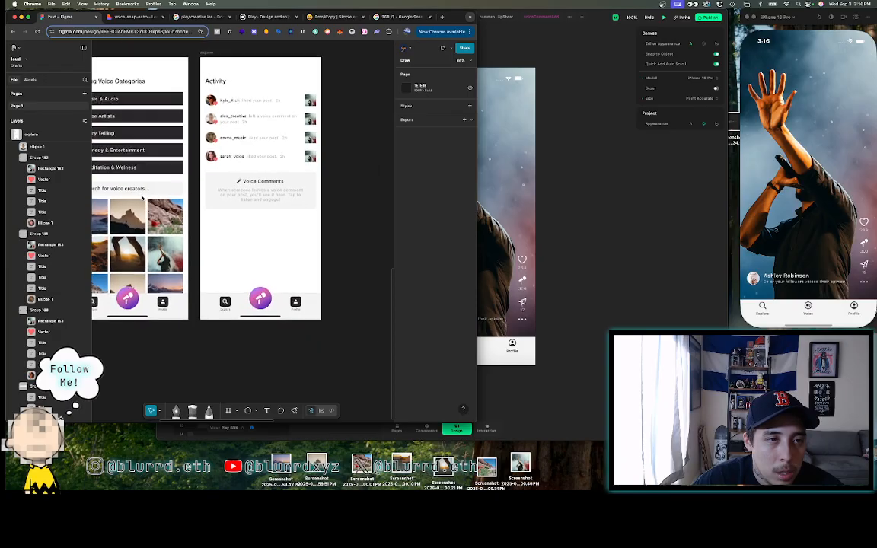
- Rename the Activity screen's frame in Figma from explore to 'activity'
{"action": "left_click", "coordinate": [200, 48]}
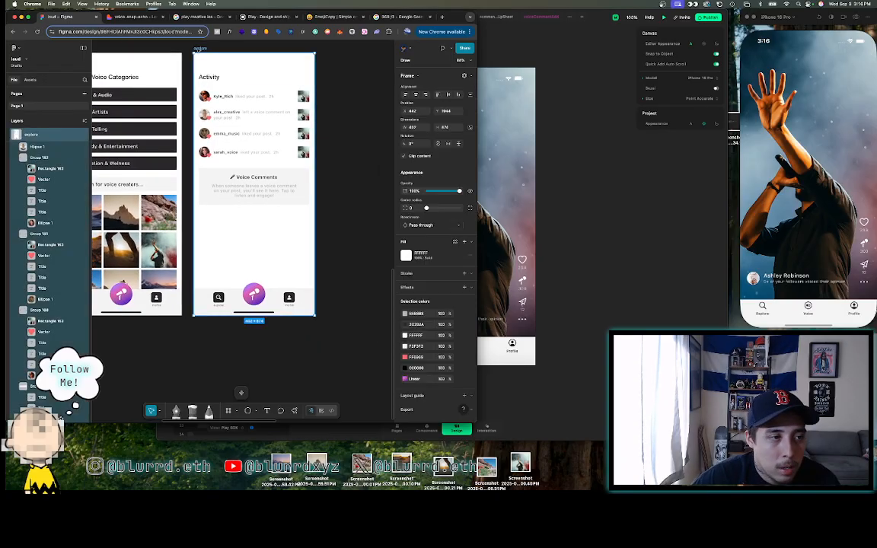
{"action": "double_click", "coordinate": [35, 135]}
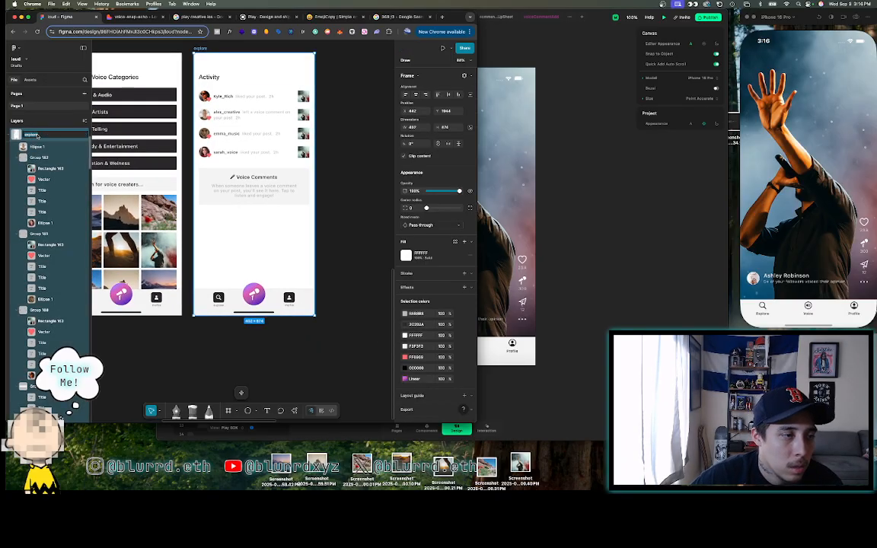
{"action": "type", "text": "activity"}
{"action": "key", "text": "Return"}
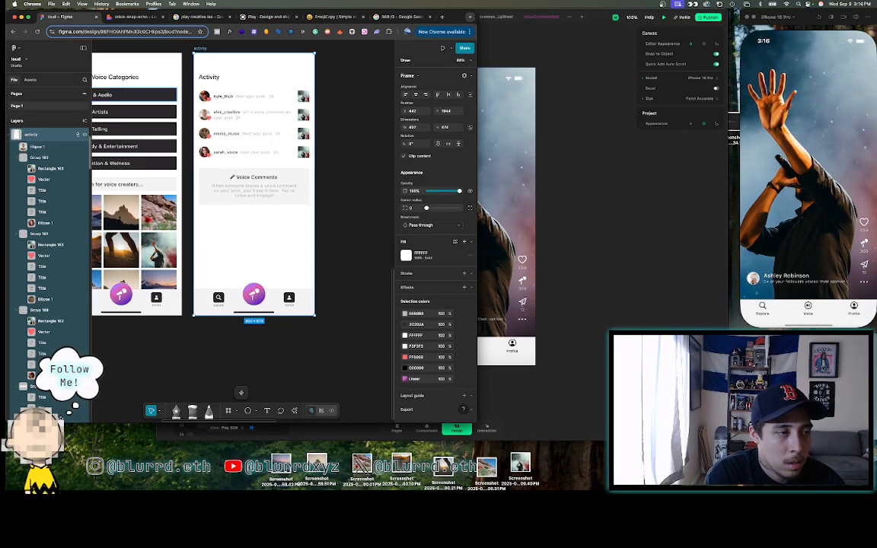
- Compare the Figma designs with the Play project, ending with Play in front
{"action": "left_click", "coordinate": [361, 122]}
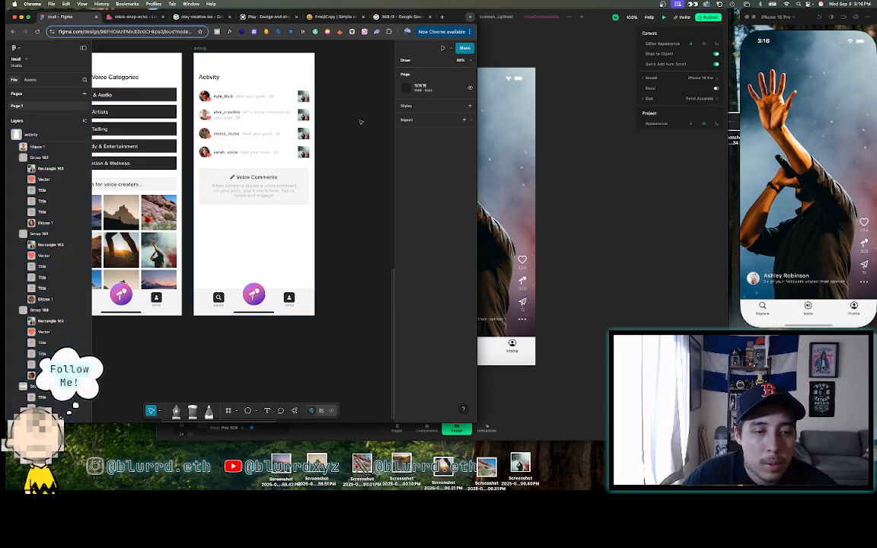
{"action": "scroll", "coordinate": [361, 122], "scroll_direction": "left", "scroll_amount": 2}
{"action": "scroll", "coordinate": [361, 122], "scroll_direction": "right", "scroll_amount": 3}
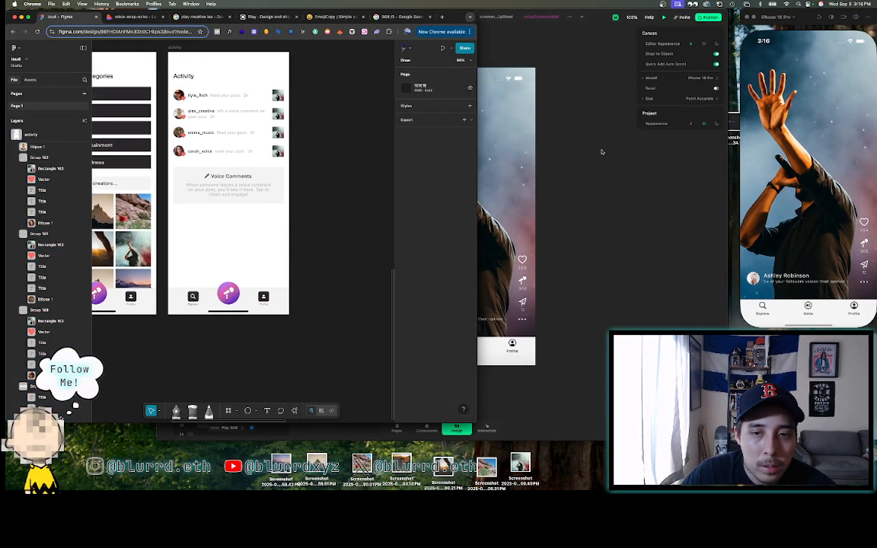
{"action": "left_click", "coordinate": [602, 151]}
{"action": "left_click", "coordinate": [135, 359]}
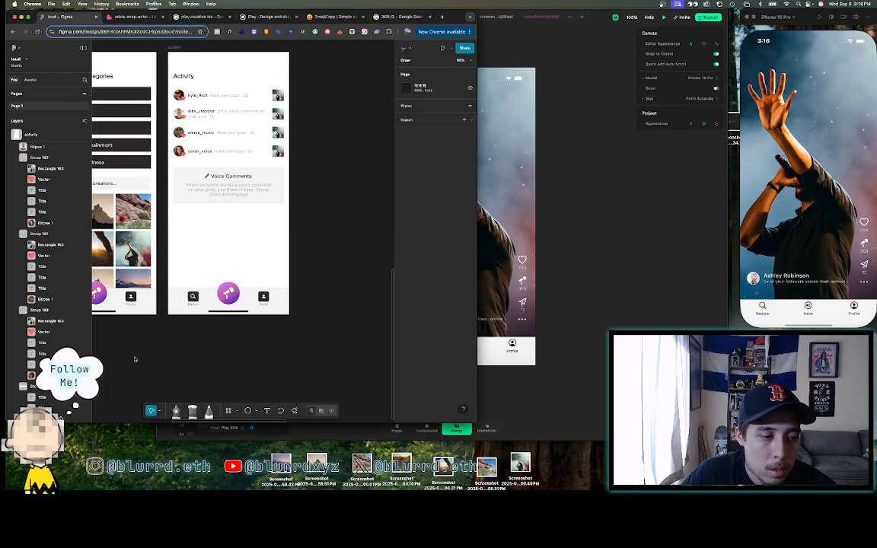
{"action": "scroll", "coordinate": [135, 359], "scroll_direction": "left", "scroll_amount": 3}
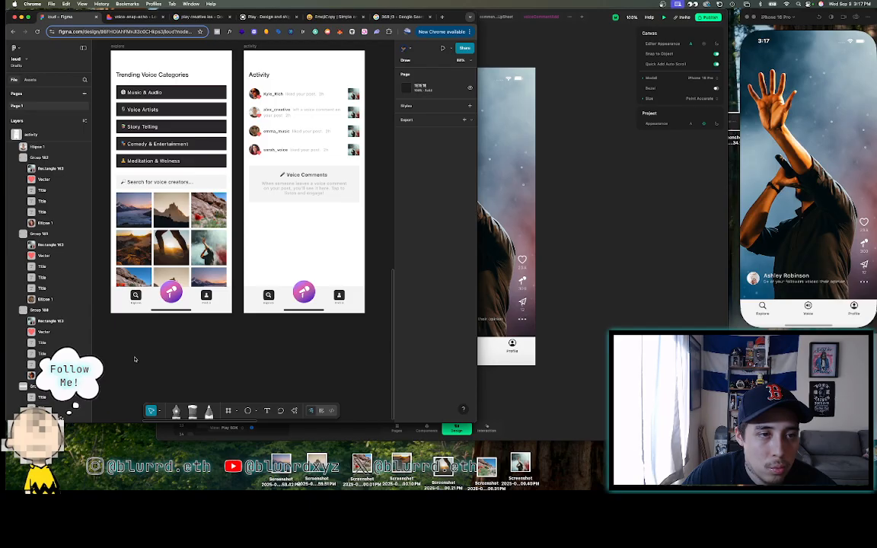
{"action": "left_click", "coordinate": [568, 341]}
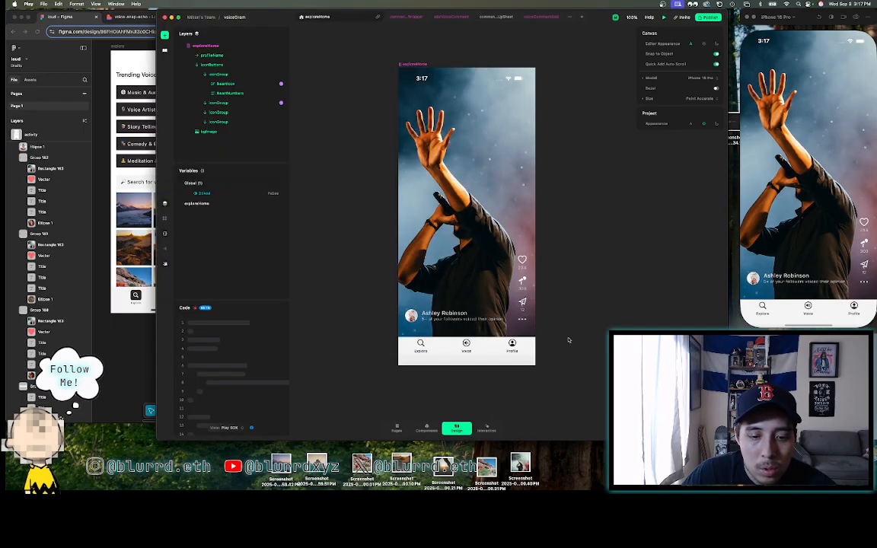
- Add a blank page to the voiceGram project and name it 'explore'
{"action": "left_click", "coordinate": [397, 429]}
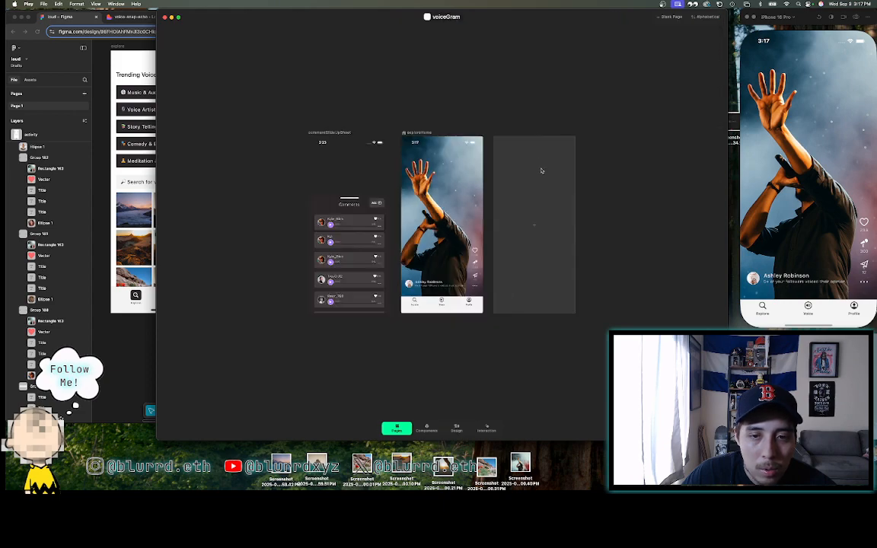
{"action": "left_click", "coordinate": [515, 192]}
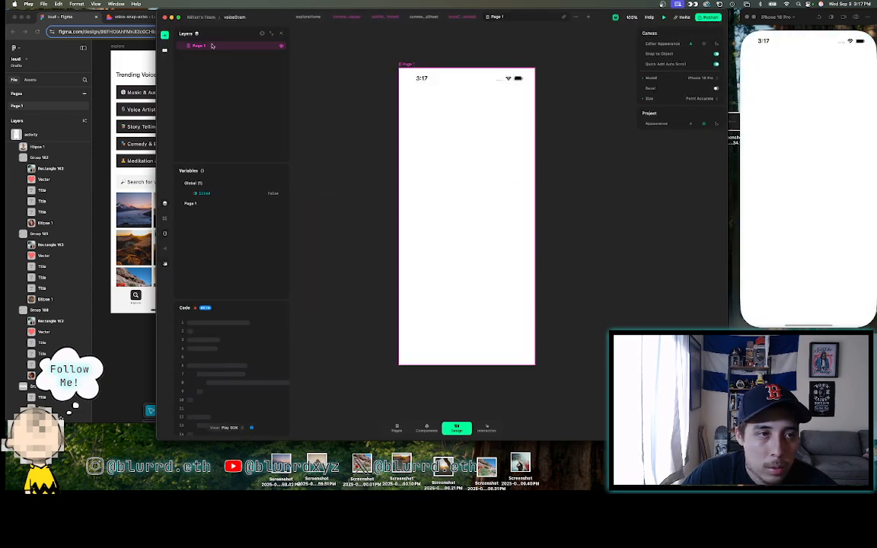
{"action": "left_click", "coordinate": [206, 45]}
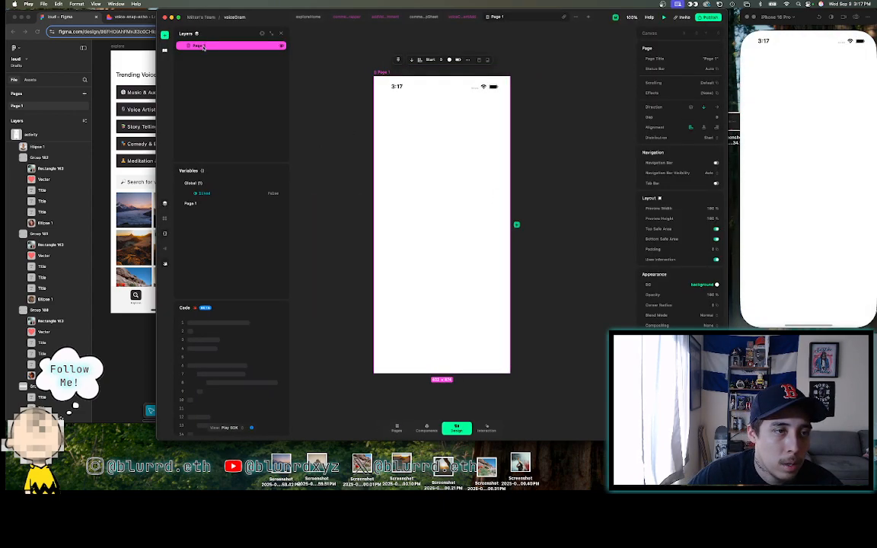
{"action": "double_click", "coordinate": [505, 17]}
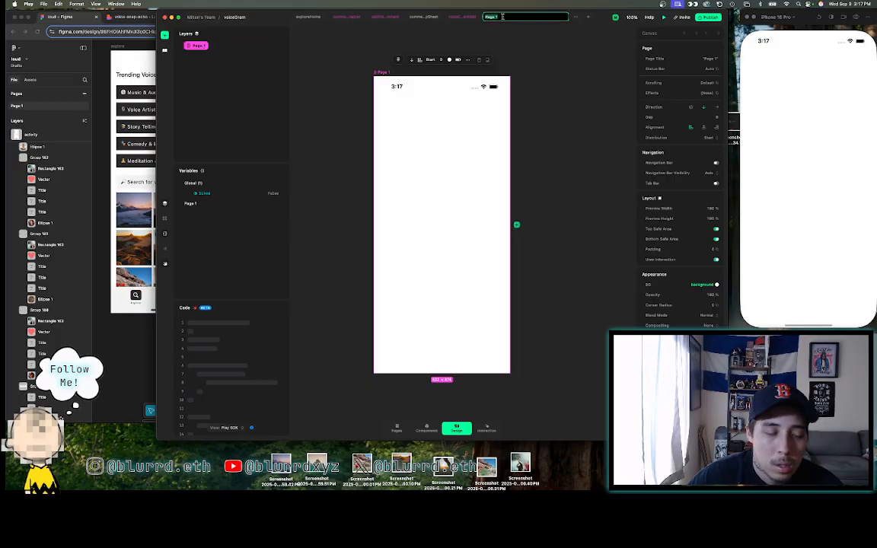
{"action": "type", "text": "explore"}
{"action": "key", "text": "Return"}
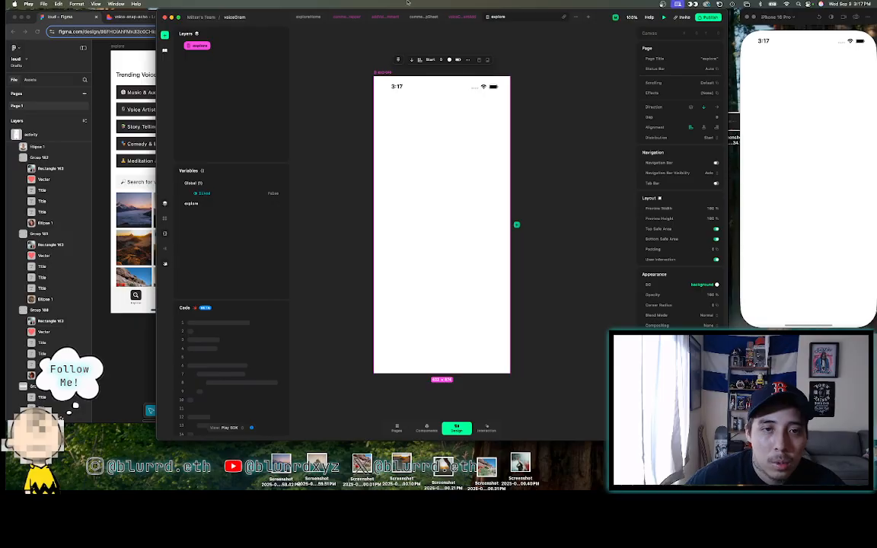
{"action": "left_click", "coordinate": [140, 345]}
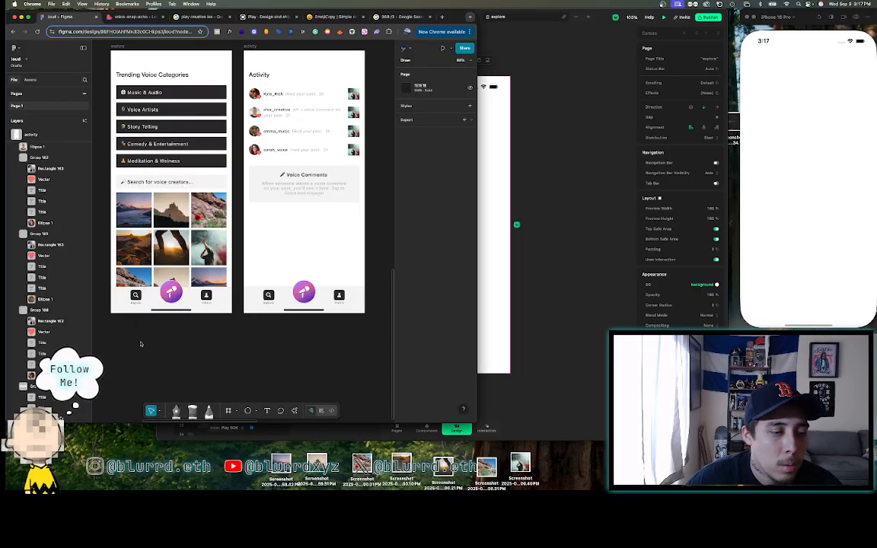
- Scroll through the Figma screen frames, then show Play's voiceGram pages overview
{"action": "scroll", "coordinate": [140, 344], "scroll_direction": "up", "scroll_amount": 8}
{"action": "scroll", "coordinate": [140, 344], "scroll_direction": "up", "scroll_amount": 10}
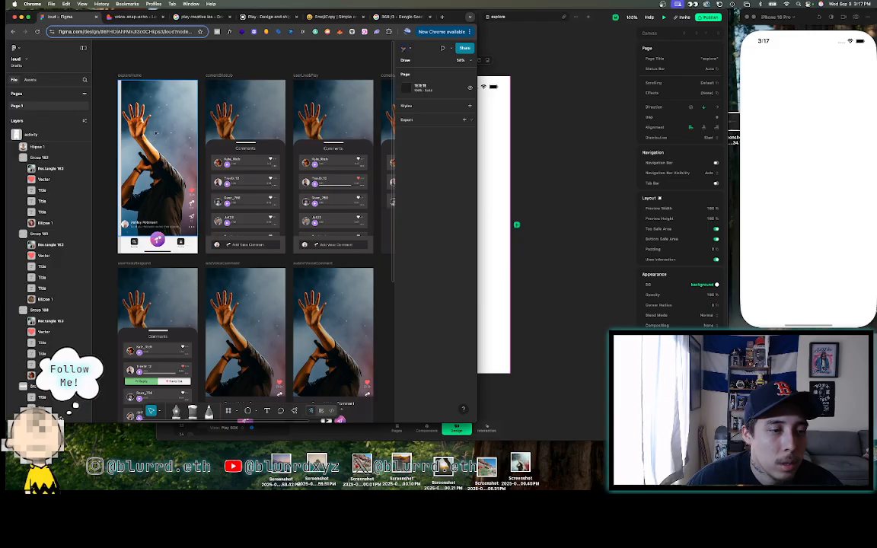
{"action": "scroll", "coordinate": [155, 133], "scroll_direction": "down", "scroll_amount": 5}
{"action": "scroll", "coordinate": [156, 133], "scroll_direction": "down", "scroll_amount": 5}
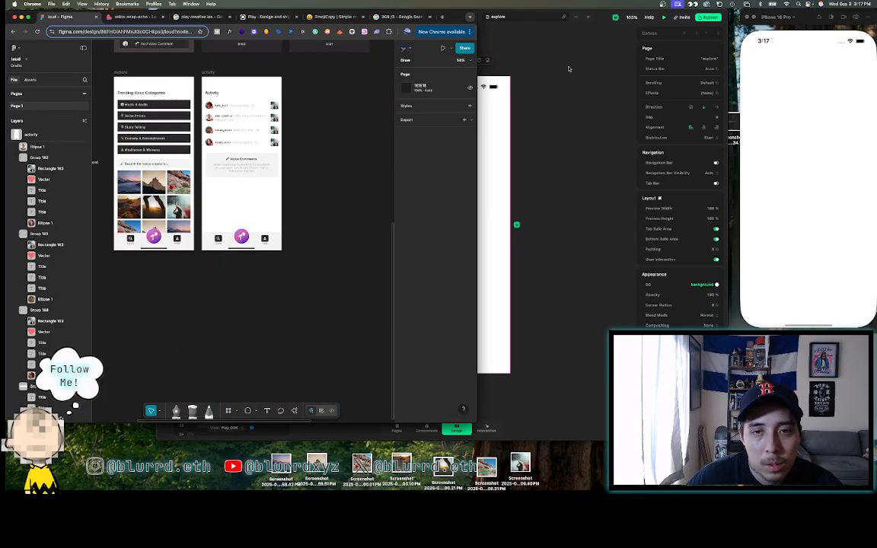
{"action": "left_click", "coordinate": [513, 63]}
{"action": "left_click", "coordinate": [397, 430]}
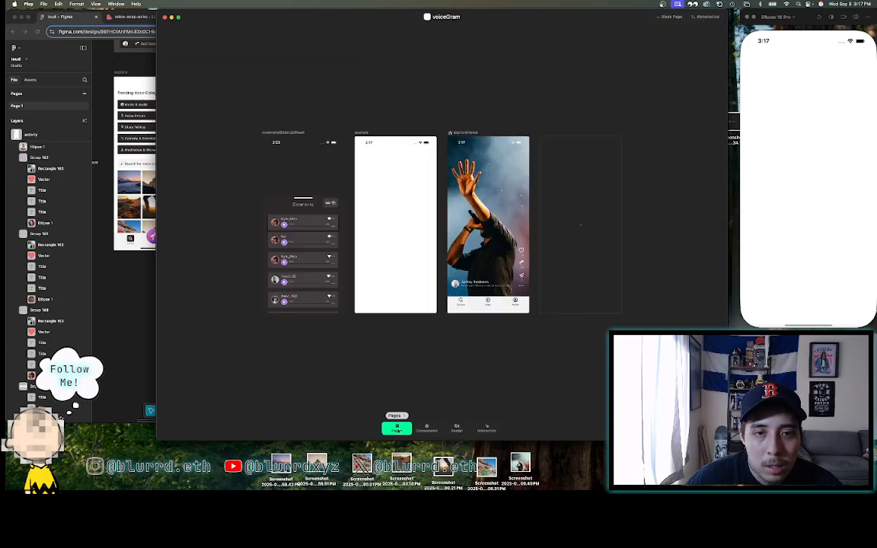
- Open the blank explore page from the pages overview for editing
{"action": "double_click", "coordinate": [384, 215]}
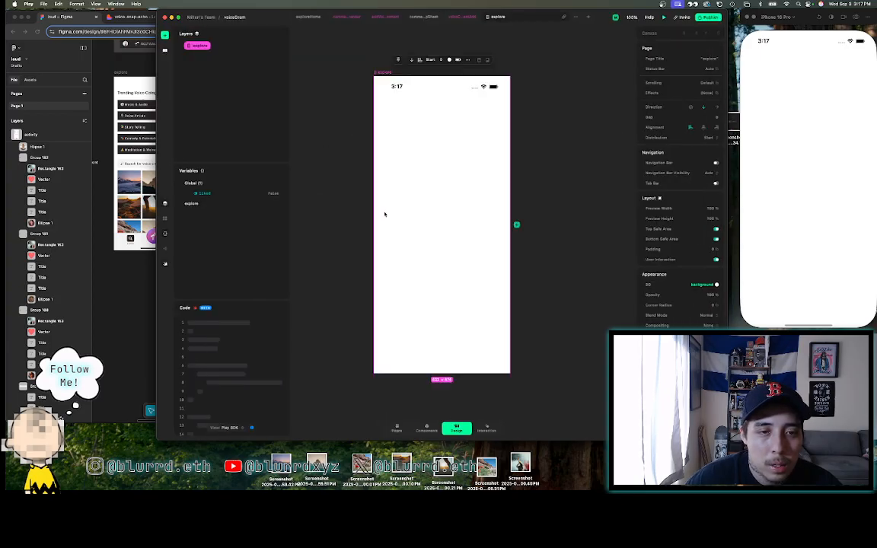
{"action": "left_click", "coordinate": [396, 430]}
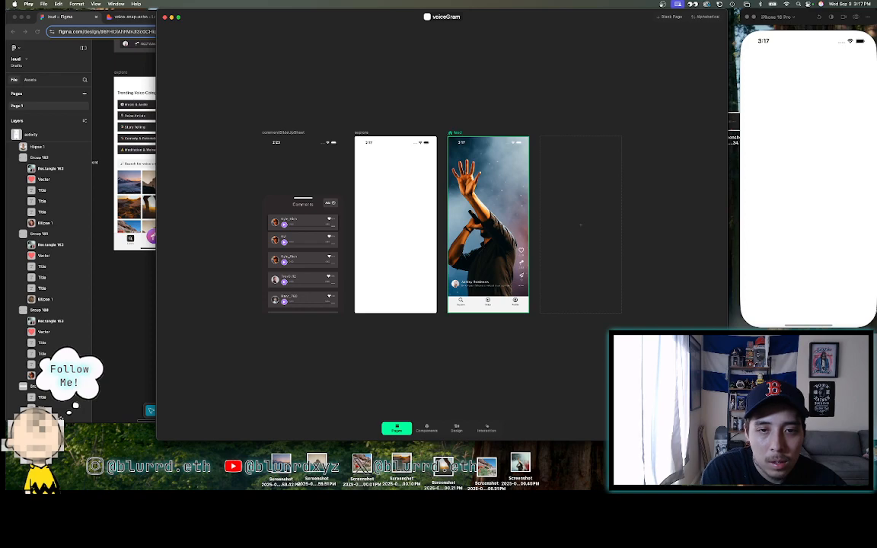
{"action": "double_click", "coordinate": [384, 186]}
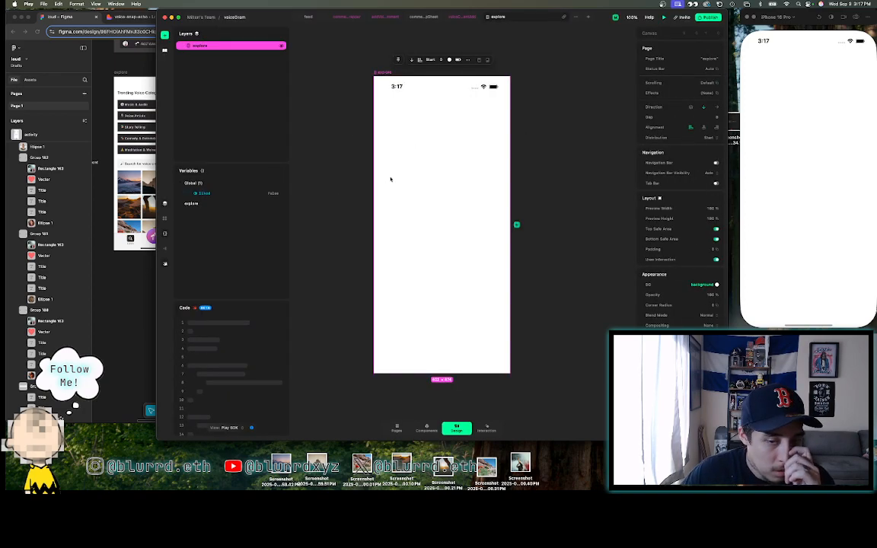
{"action": "scroll", "coordinate": [414, 185], "scroll_direction": "right", "scroll_amount": 2}
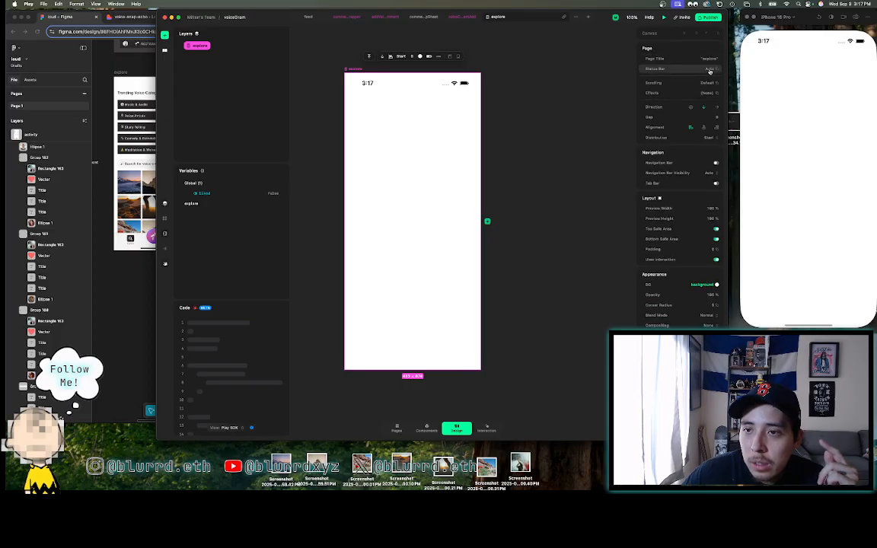
- Add the Explore/Voice/Profile tab bar to the explore page
{"action": "left_click", "coordinate": [710, 69]}
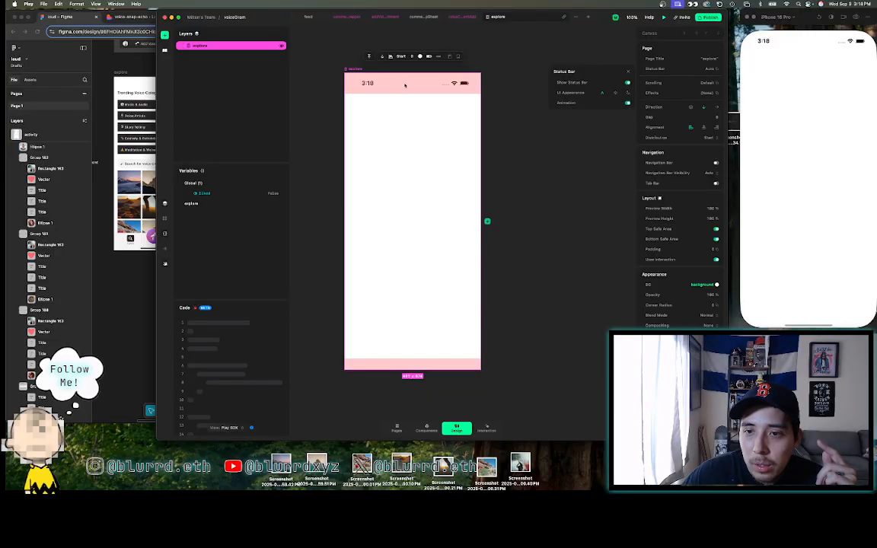
{"action": "left_click", "coordinate": [618, 173]}
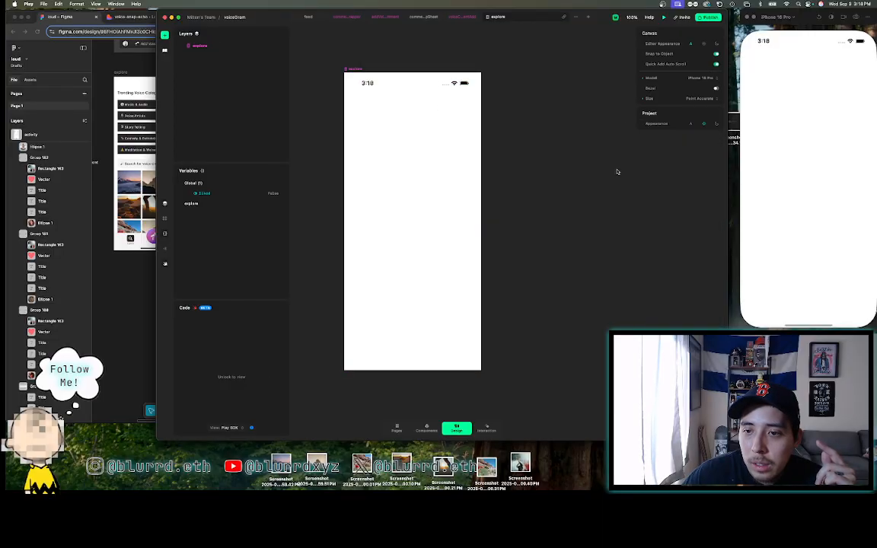
{"action": "left_click", "coordinate": [417, 157]}
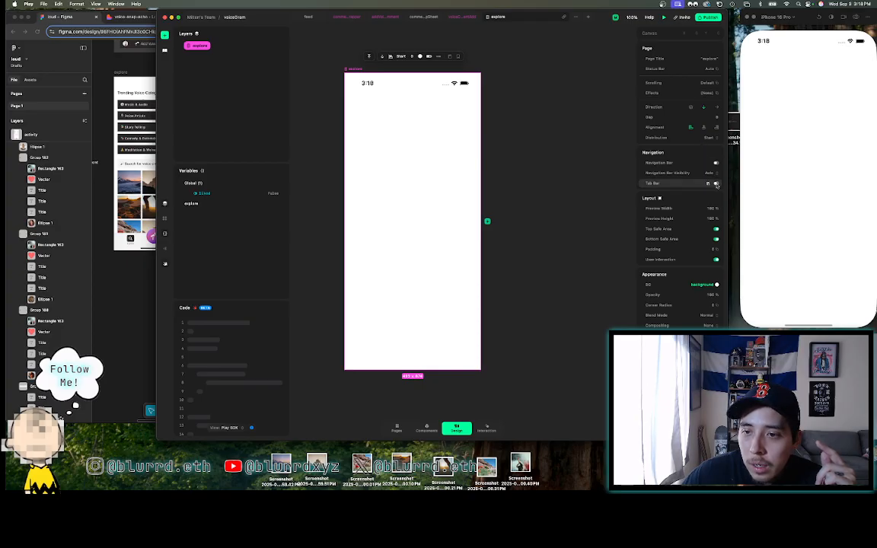
{"action": "left_click", "coordinate": [716, 183]}
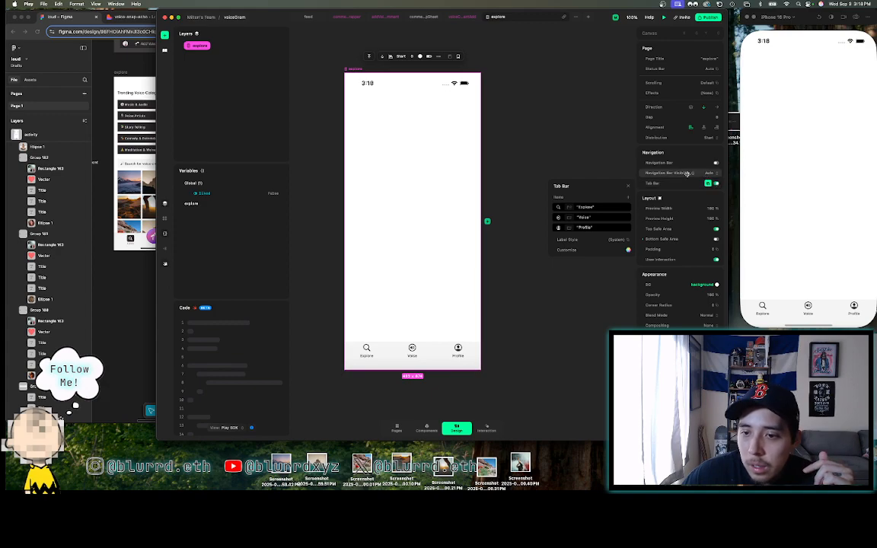
{"action": "scroll", "coordinate": [685, 179], "scroll_direction": "down", "scroll_amount": 2}
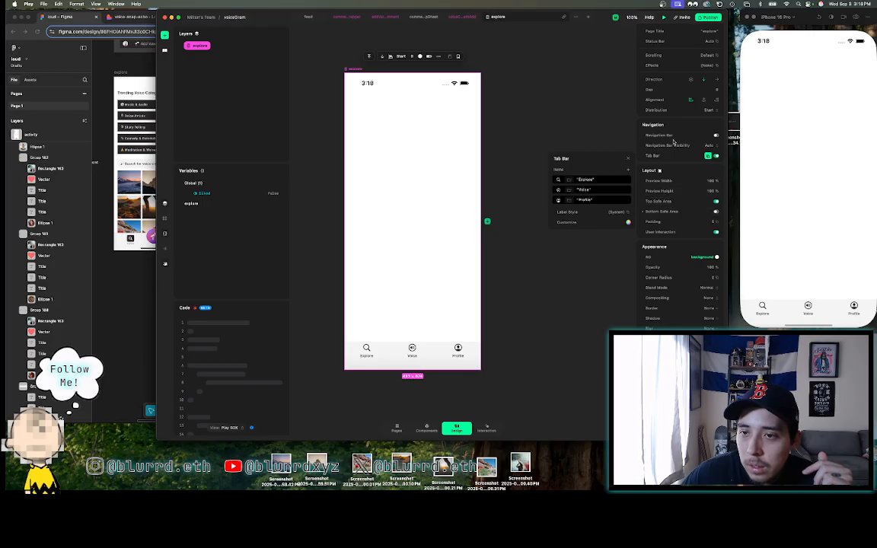
{"action": "scroll", "coordinate": [674, 140], "scroll_direction": "up", "scroll_amount": 2}
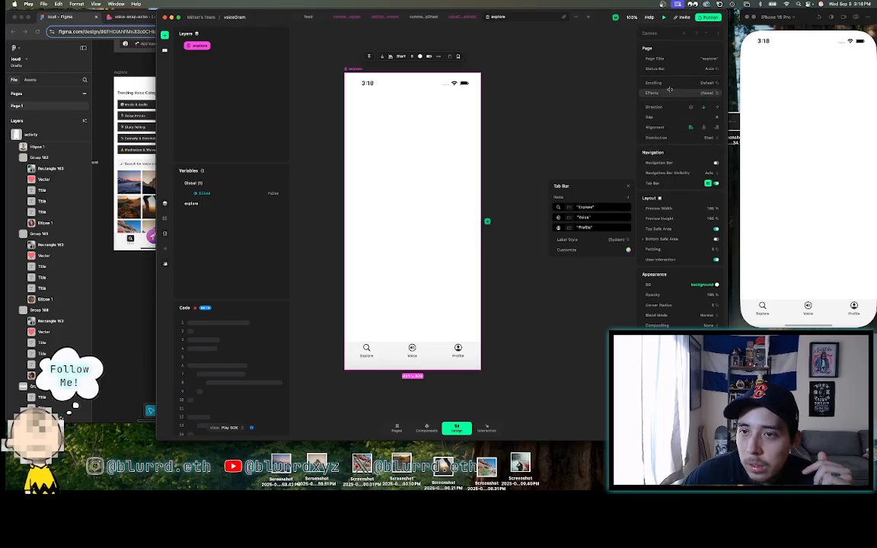
{"action": "left_click", "coordinate": [600, 94]}
- Check the Safe Area settings and add a navigation bar titled explore
{"action": "scroll", "coordinate": [598, 93], "scroll_direction": "down", "scroll_amount": 2}
{"action": "scroll", "coordinate": [598, 92], "scroll_direction": "up", "scroll_amount": 2}
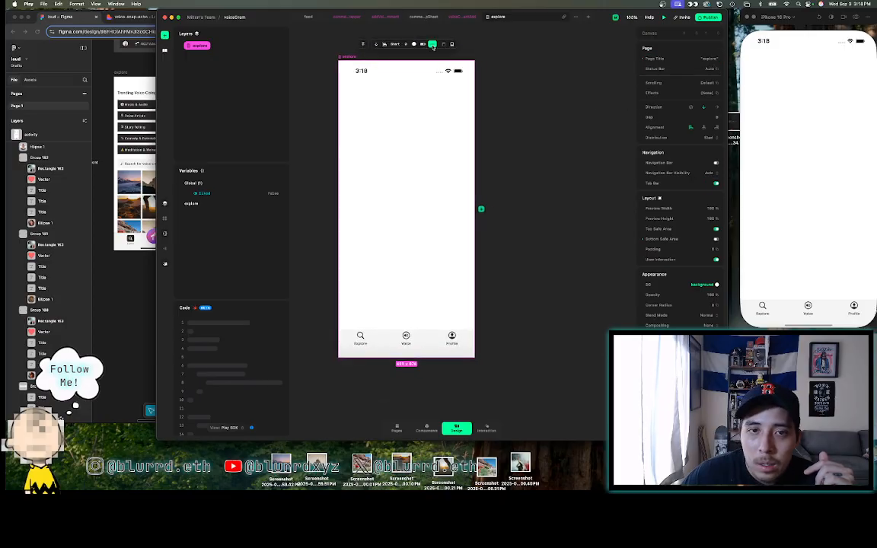
{"action": "left_click", "coordinate": [431, 44]}
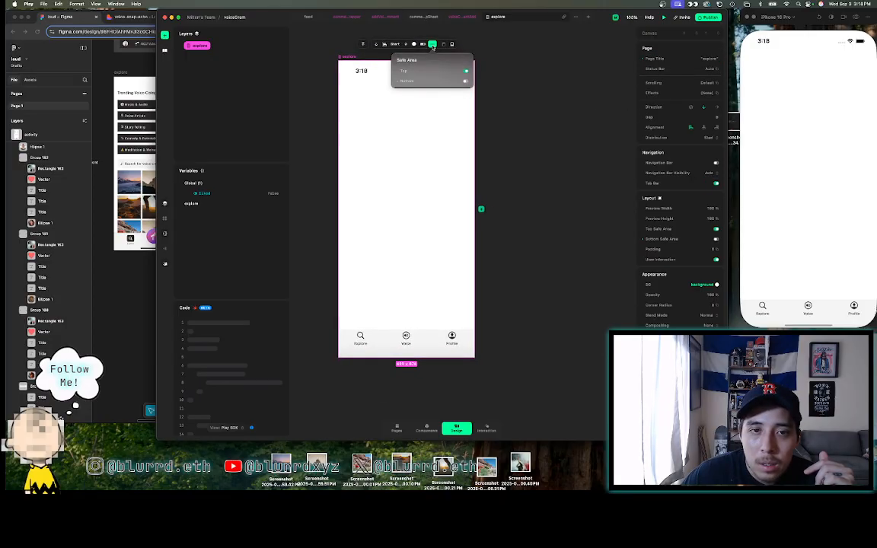
{"action": "left_click", "coordinate": [498, 58]}
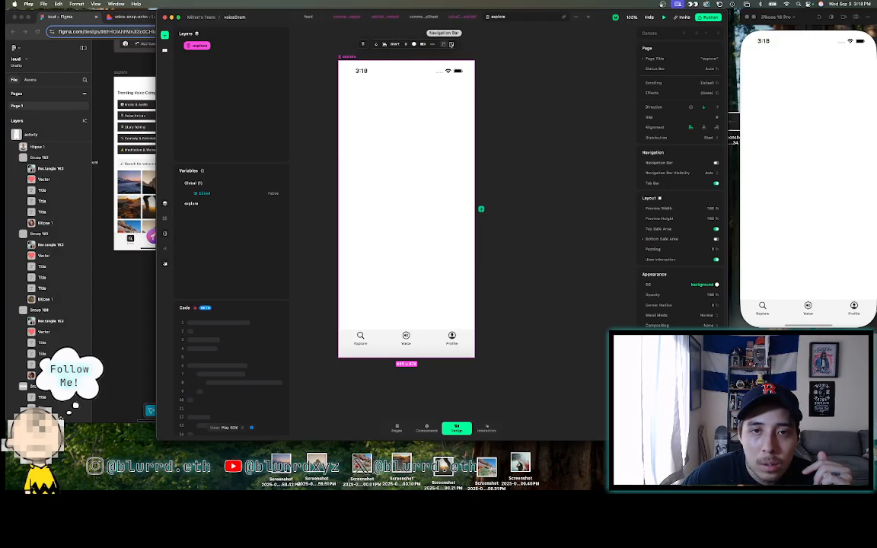
{"action": "left_click", "coordinate": [446, 45]}
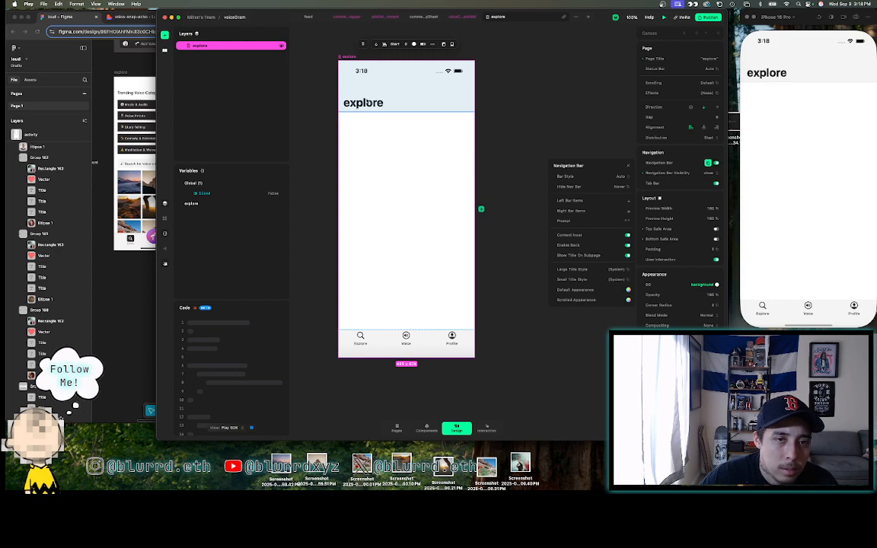
{"action": "left_click", "coordinate": [141, 67]}
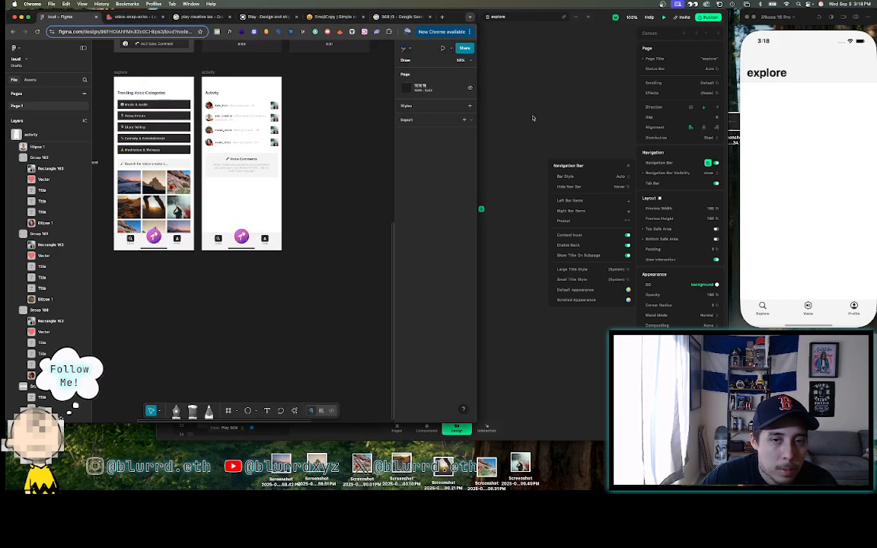
- Return from the Figma reference to the Play window
{"action": "left_click", "coordinate": [488, 111]}
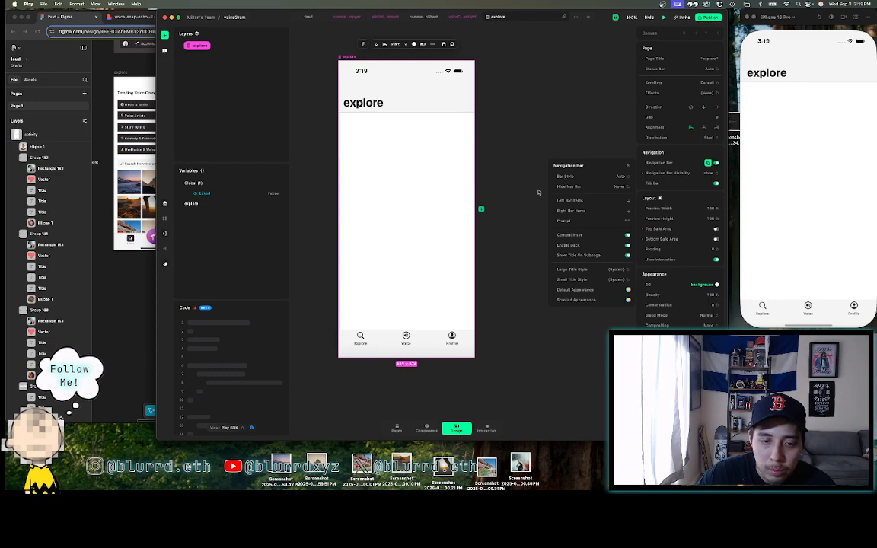
- Compare the explore page against the Figma design, then open the voiceGram pages overview
{"action": "left_click", "coordinate": [515, 182]}
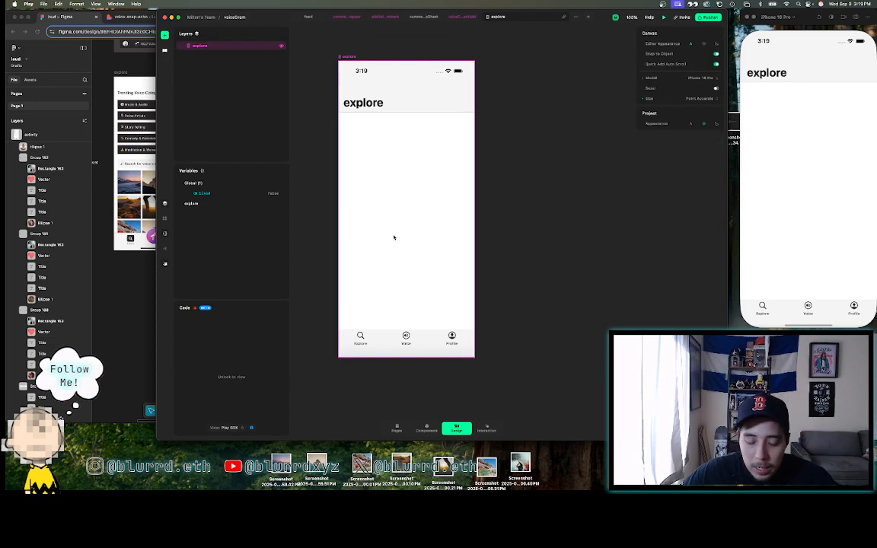
{"action": "left_click", "coordinate": [383, 205]}
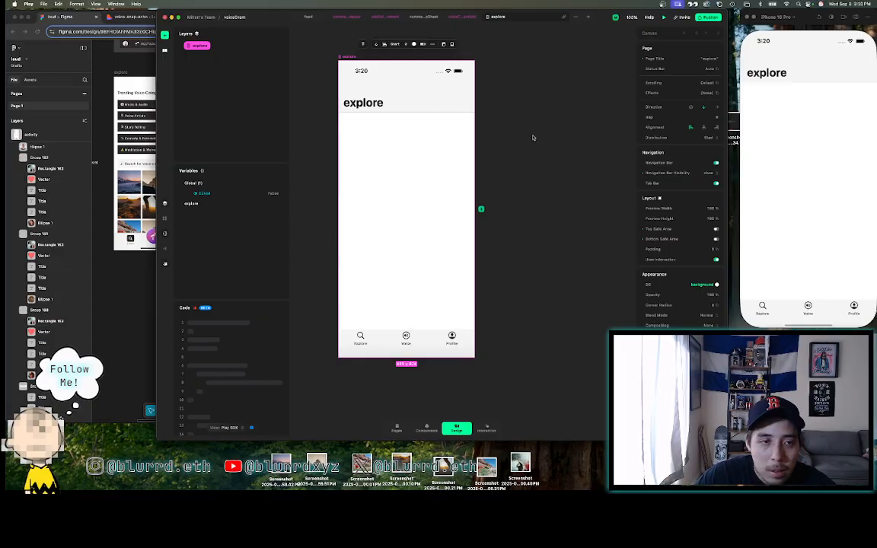
{"action": "left_click", "coordinate": [122, 67]}
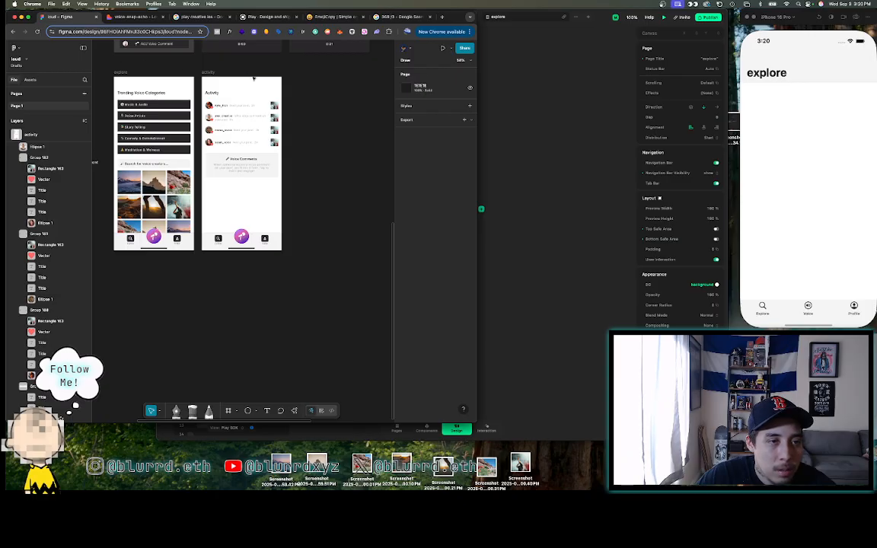
{"action": "left_click", "coordinate": [539, 128]}
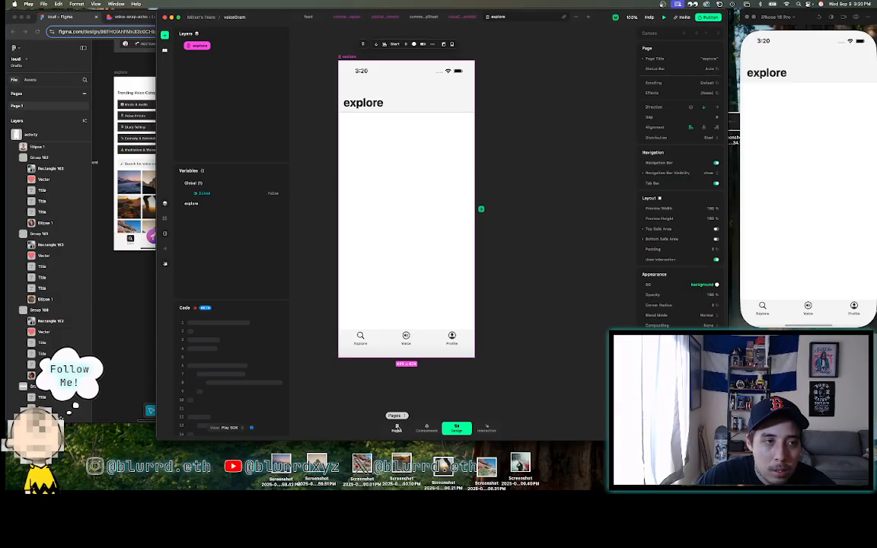
{"action": "left_click", "coordinate": [397, 429]}
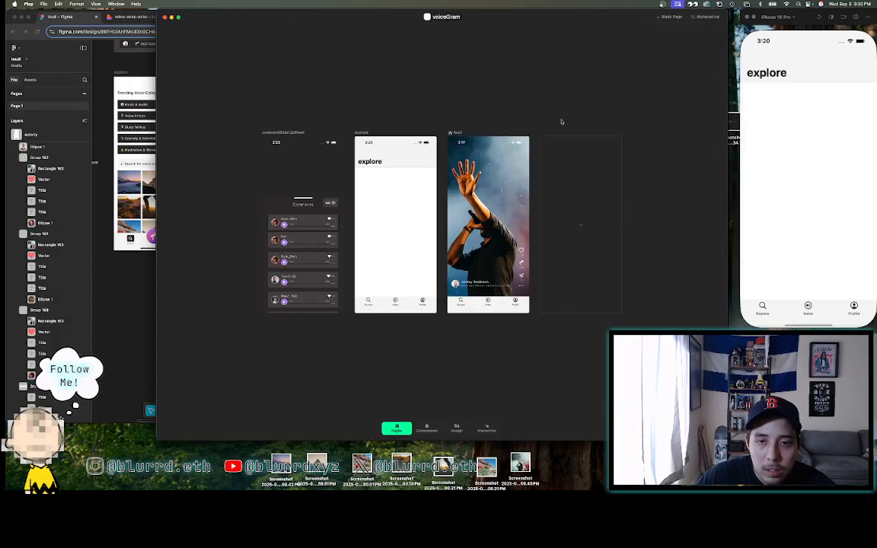
- Open the empty page and rename it 'Activity'
{"action": "left_click", "coordinate": [555, 143]}
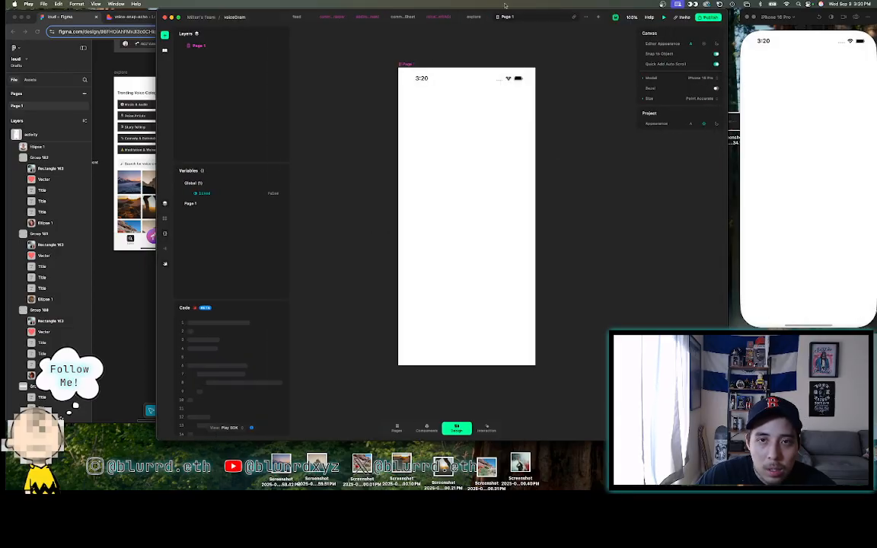
{"action": "double_click", "coordinate": [514, 18]}
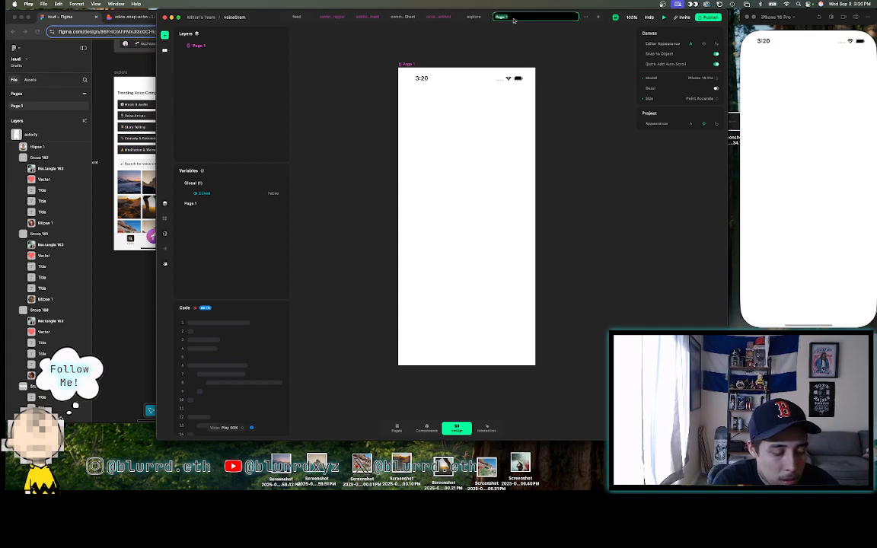
{"action": "type", "text": "Activity"}
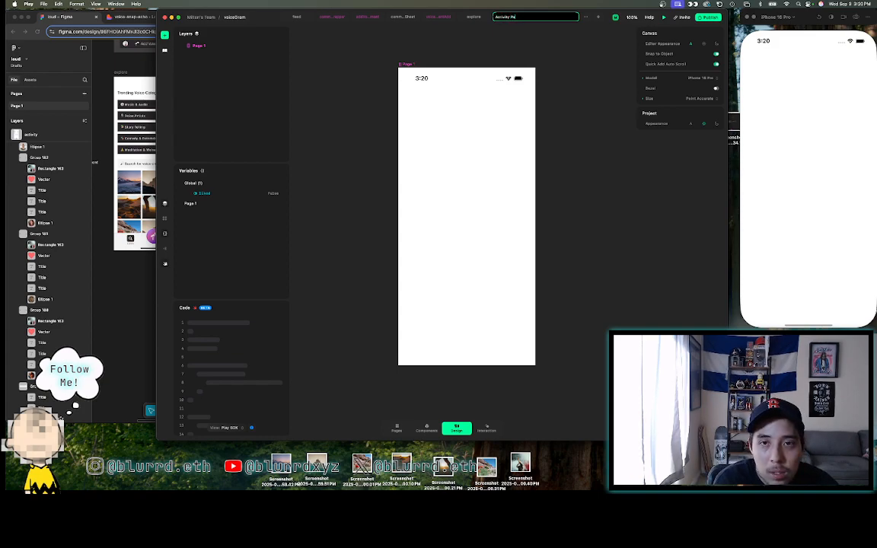
{"action": "key", "text": "Return"}
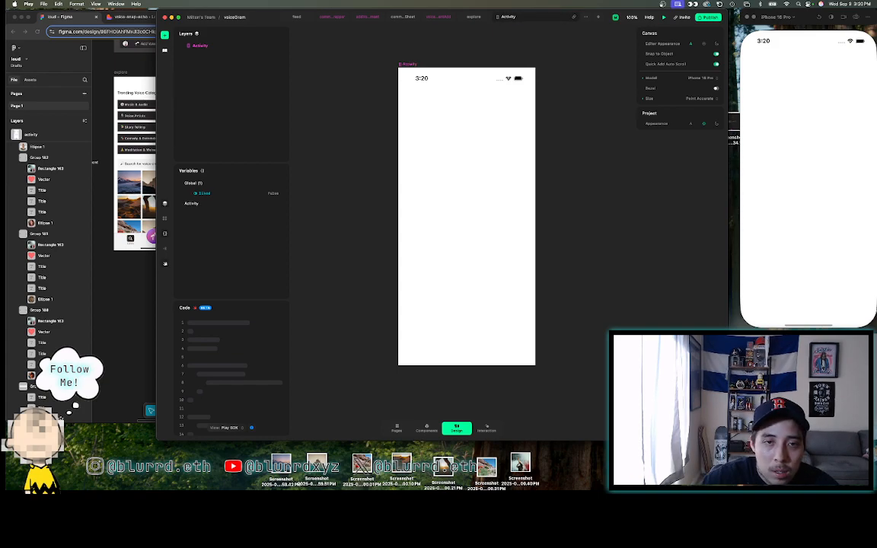
{"action": "left_click", "coordinate": [425, 133]}
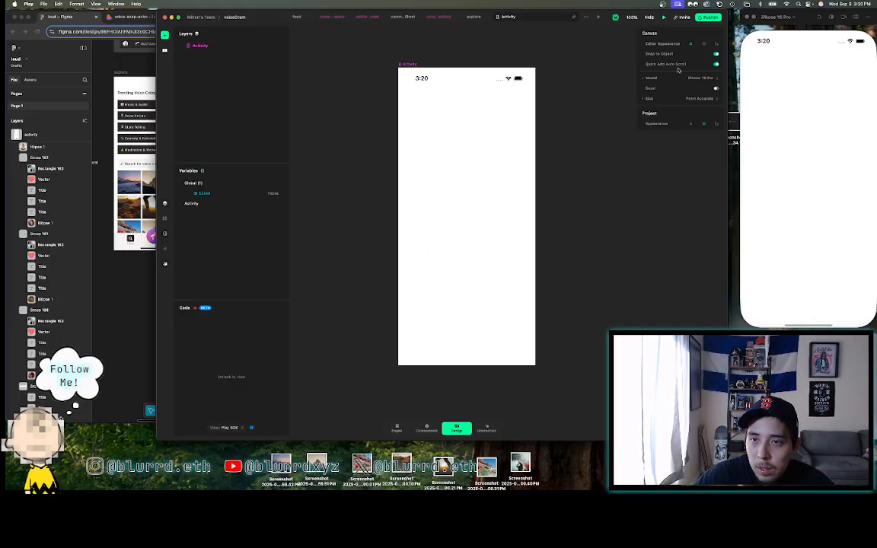
- Turn on a navigation bar titled Activity and the Explore/Voice/Profile tab bar
{"action": "left_click", "coordinate": [493, 131]}
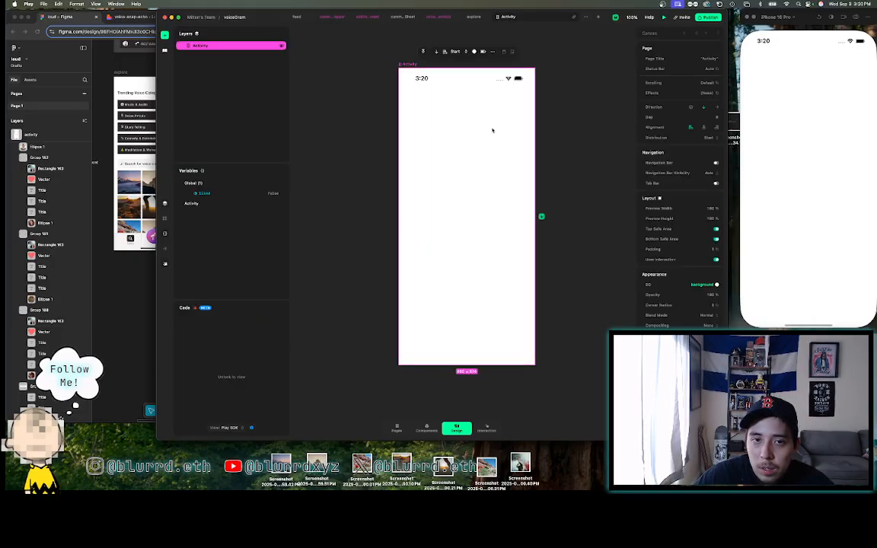
{"action": "left_click", "coordinate": [716, 162]}
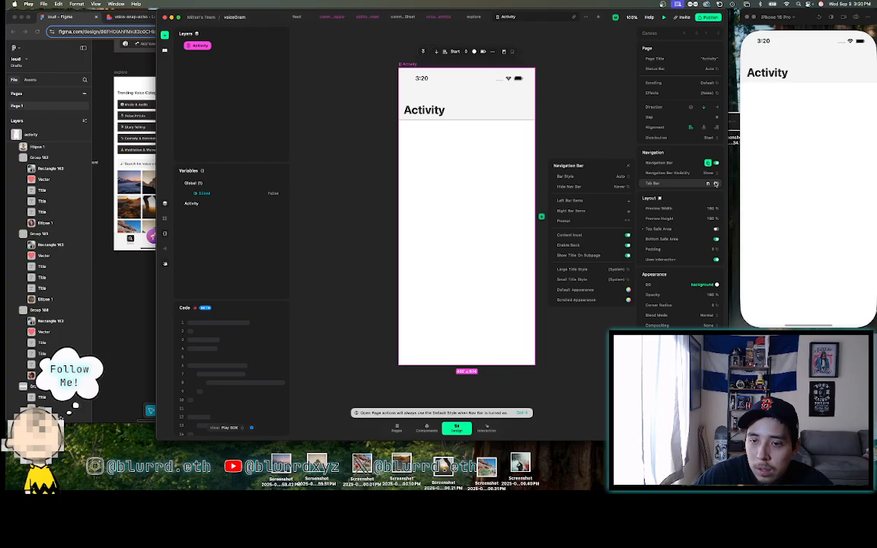
{"action": "left_click", "coordinate": [716, 184]}
{"action": "left_click", "coordinate": [576, 151]}
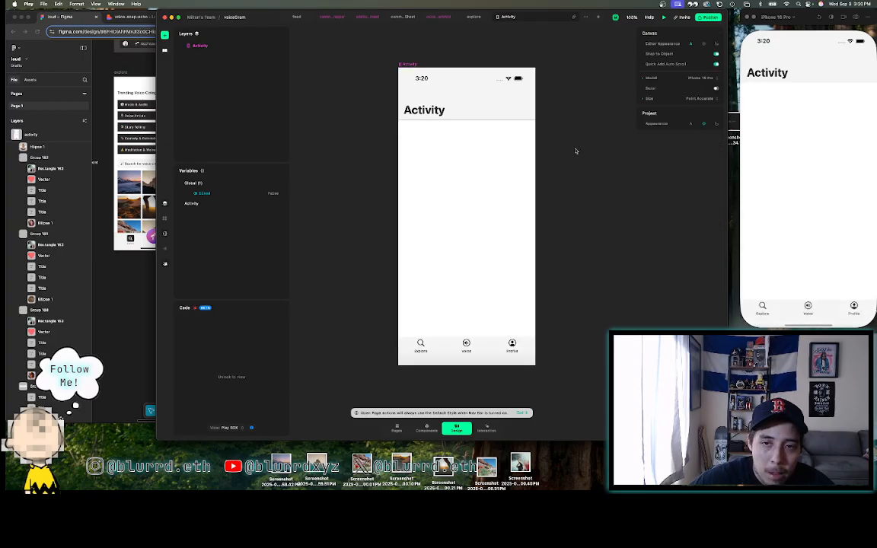
{"action": "left_click", "coordinate": [457, 112]}
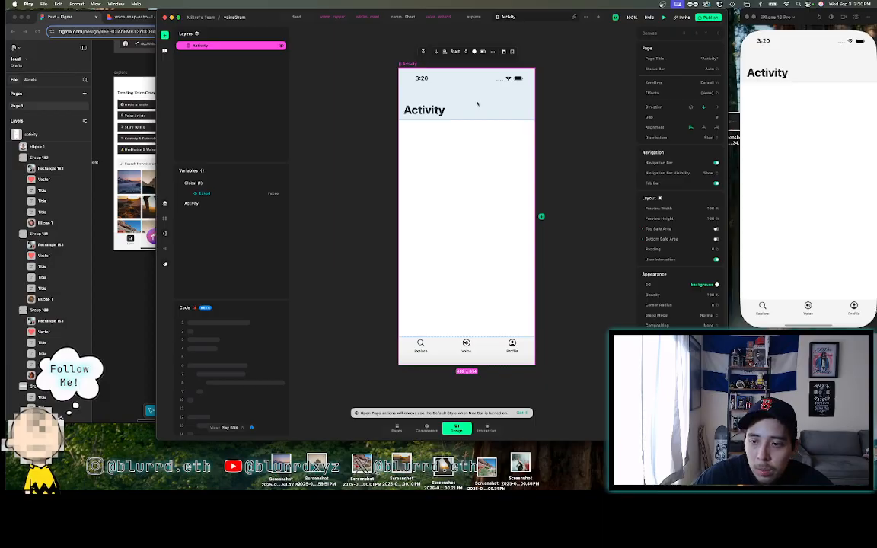
{"action": "left_click", "coordinate": [477, 104]}
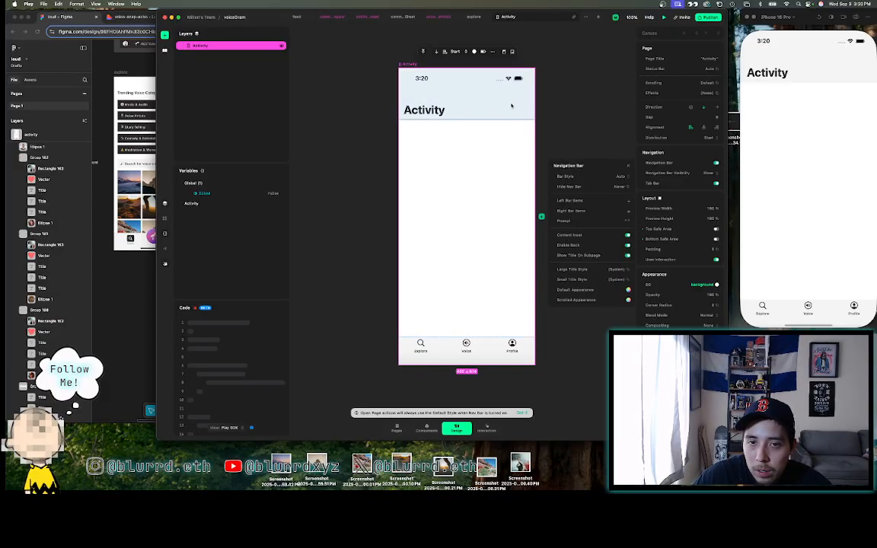
{"action": "left_click", "coordinate": [629, 166]}
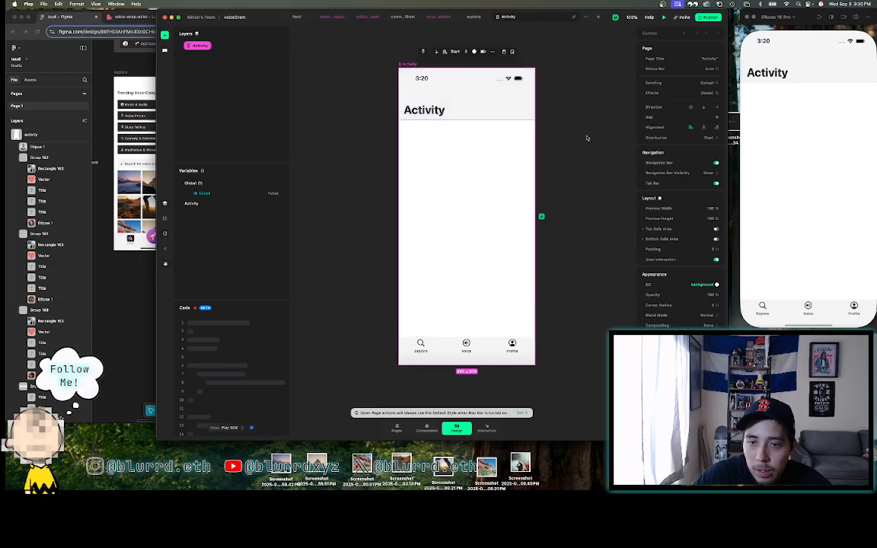
{"action": "left_click", "coordinate": [587, 137]}
{"action": "left_click", "coordinate": [433, 171]}
{"action": "left_click", "coordinate": [120, 69]}
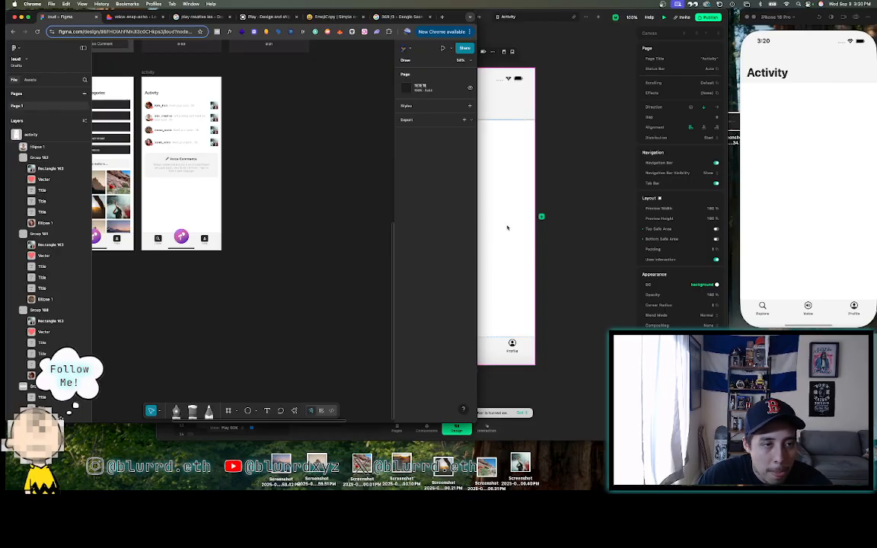
- Add a vertical stack below the title on the Activity page
{"action": "left_click", "coordinate": [508, 227]}
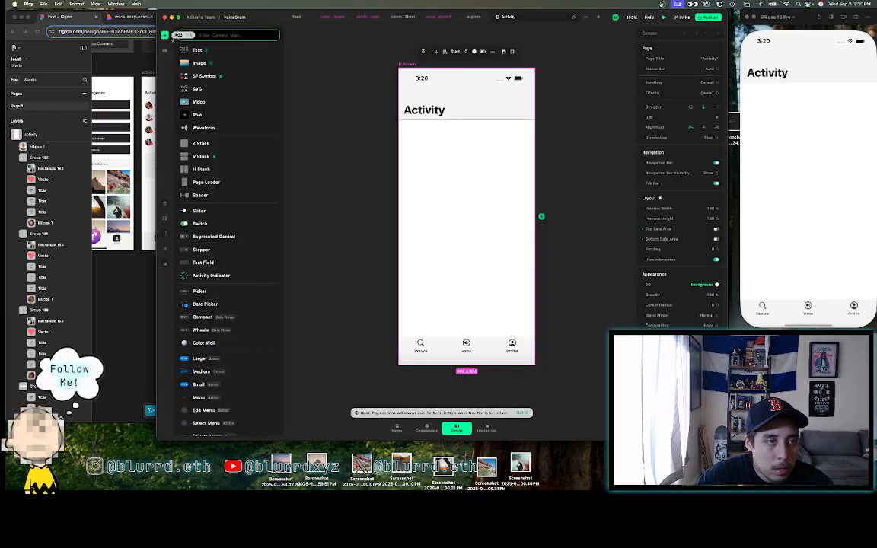
{"action": "left_click", "coordinate": [202, 158]}
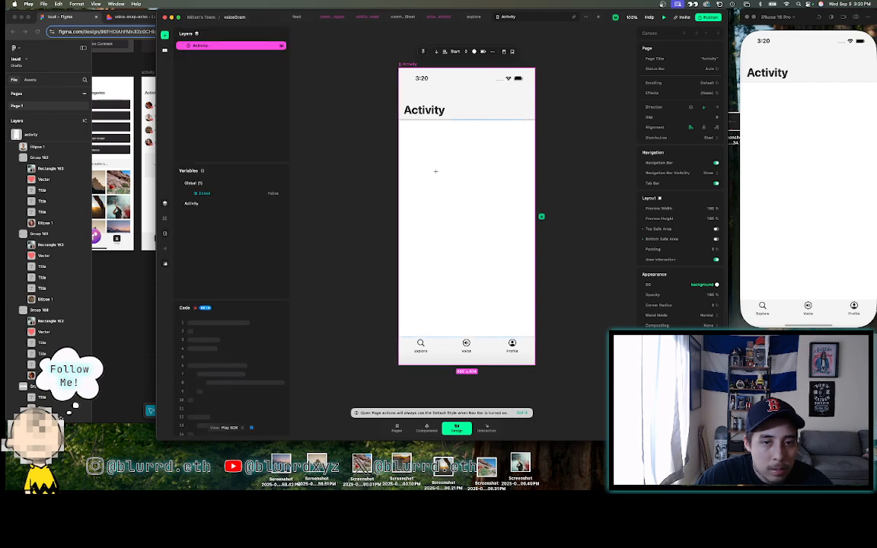
{"action": "left_click", "coordinate": [436, 172]}
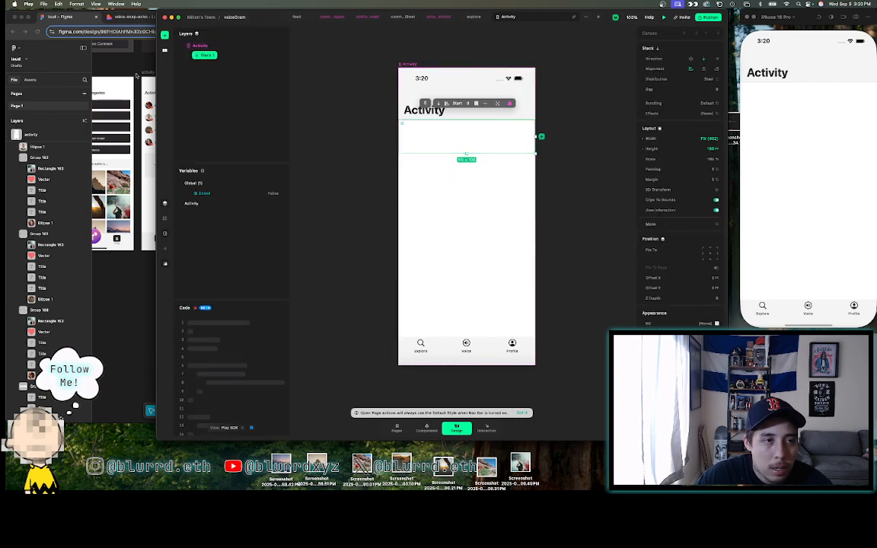
{"action": "left_click", "coordinate": [140, 73]}
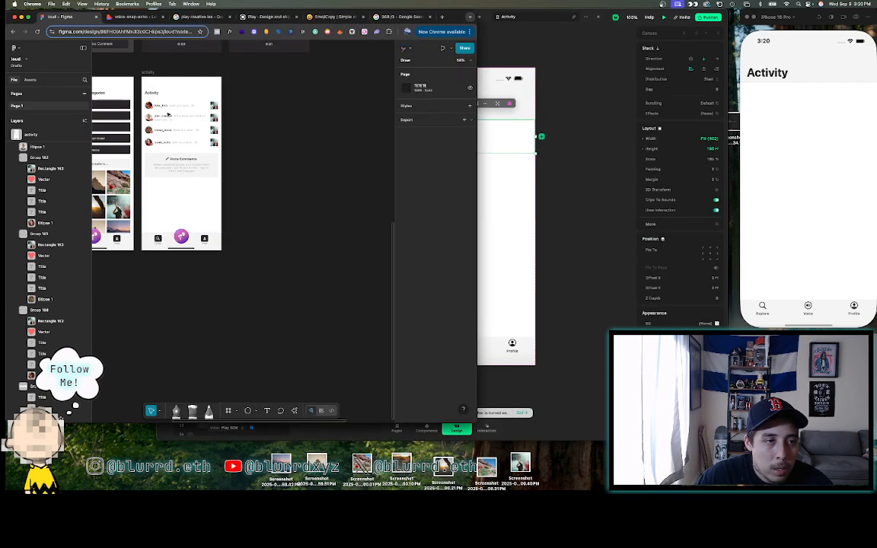
{"action": "left_click", "coordinate": [506, 145]}
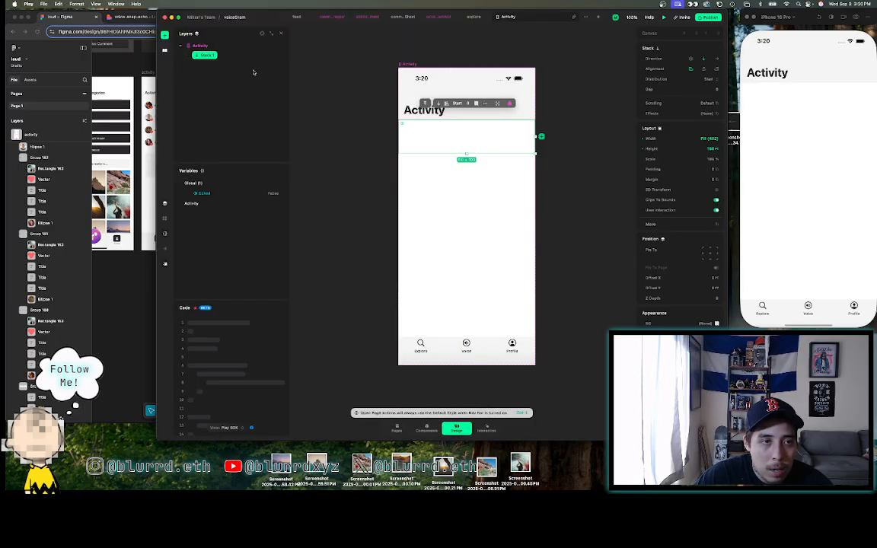
- Rename the new stack layer to 'activityBodyWrapper'
{"action": "double_click", "coordinate": [203, 55]}
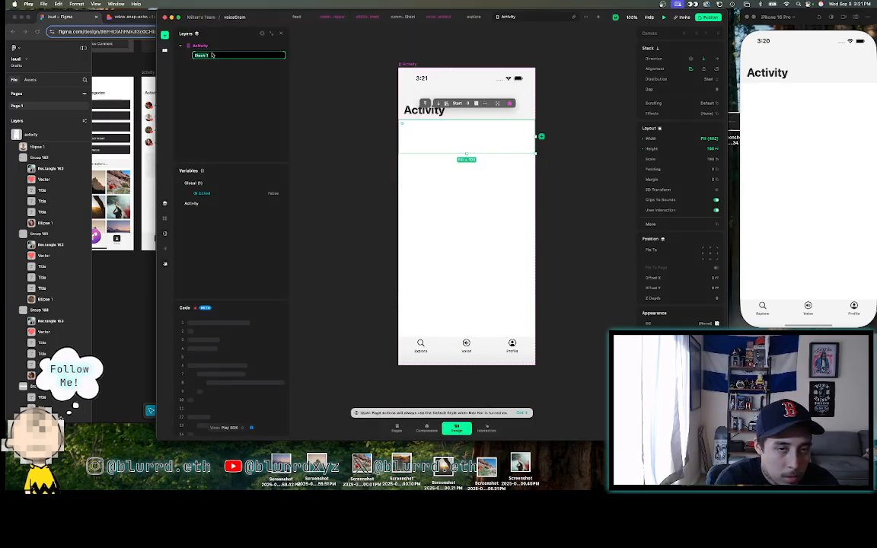
{"action": "type", "text": "activity"}
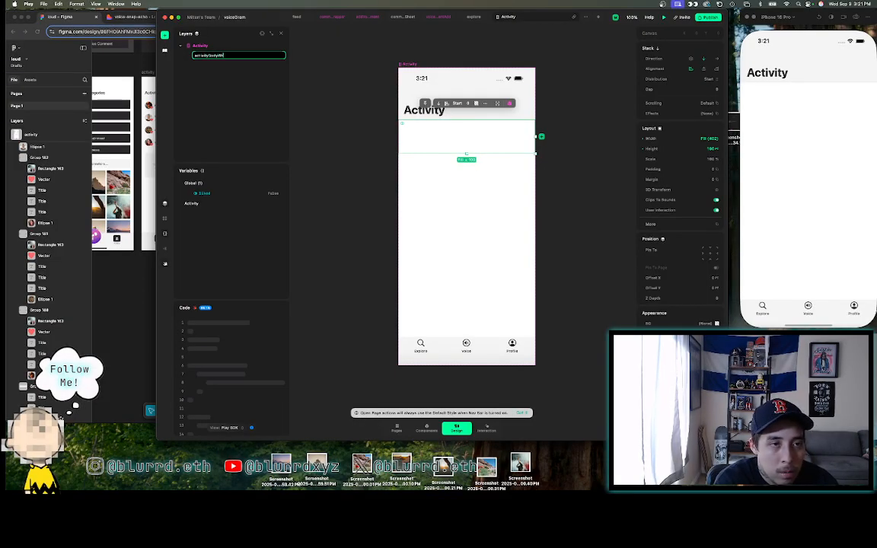
{"action": "type", "text": "BodyWrapper"}
{"action": "key", "text": "Return"}
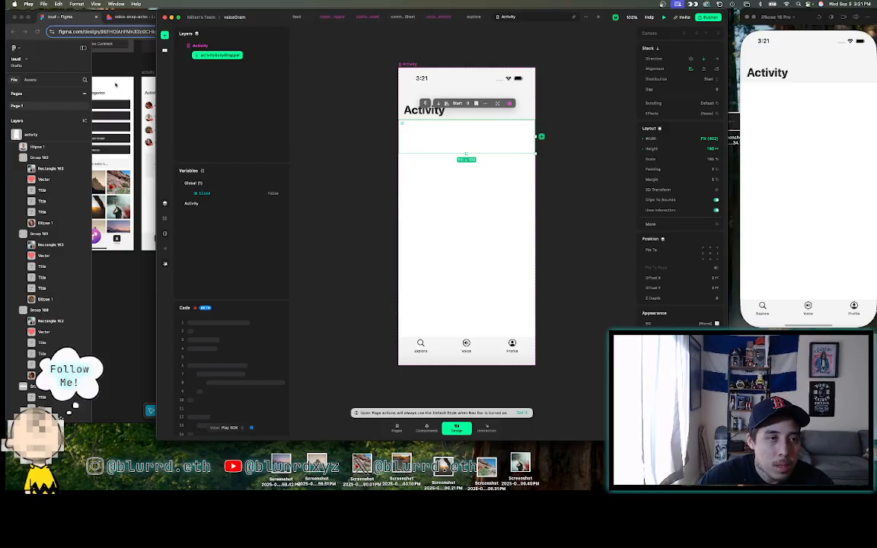
{"action": "left_click", "coordinate": [151, 74]}
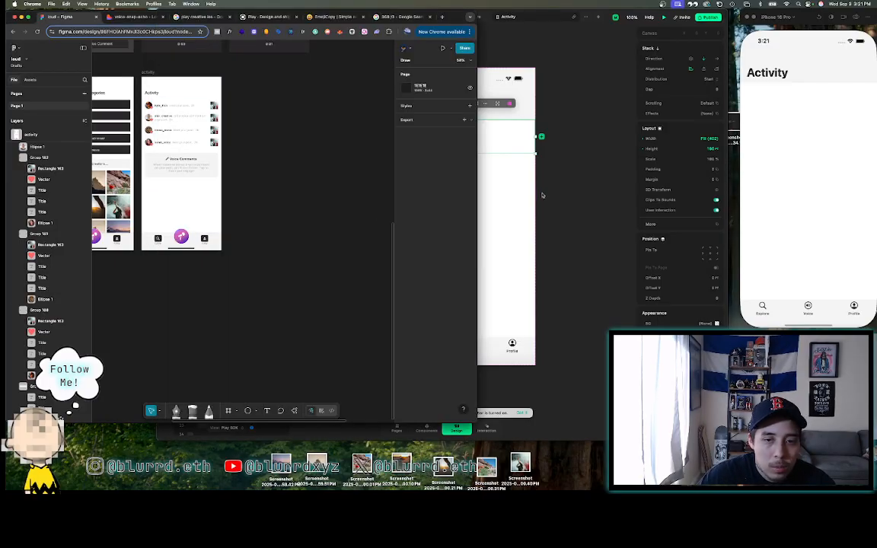
{"action": "left_click", "coordinate": [510, 195]}
- Stretch the activityBodyWrapper stack down and set its height to 100%
{"action": "left_click_drag", "start_coordinate": [467, 154], "coordinate": [459, 368]}
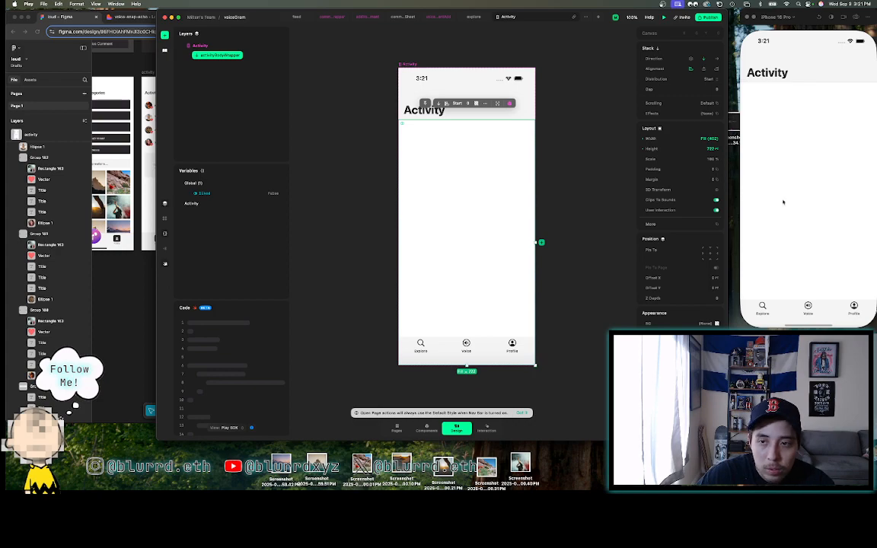
{"action": "left_click", "coordinate": [714, 149]}
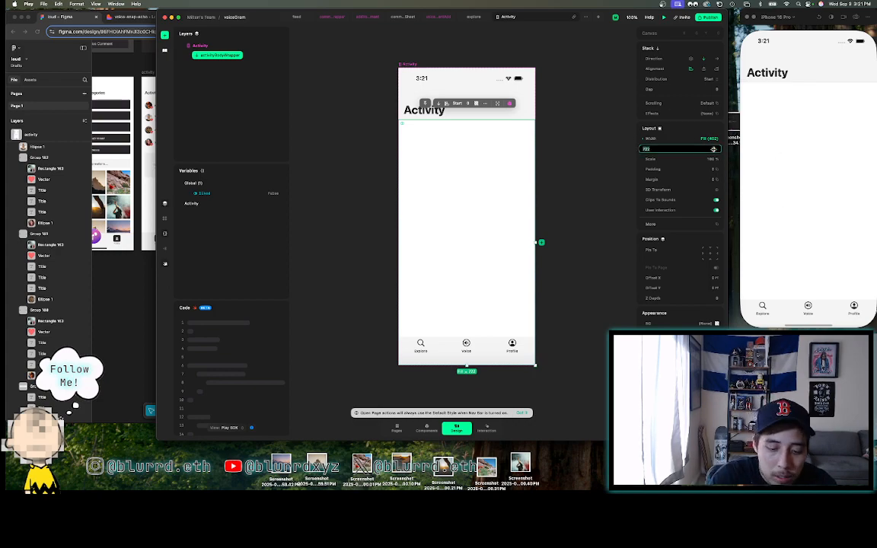
{"action": "type", "text": "100%"}
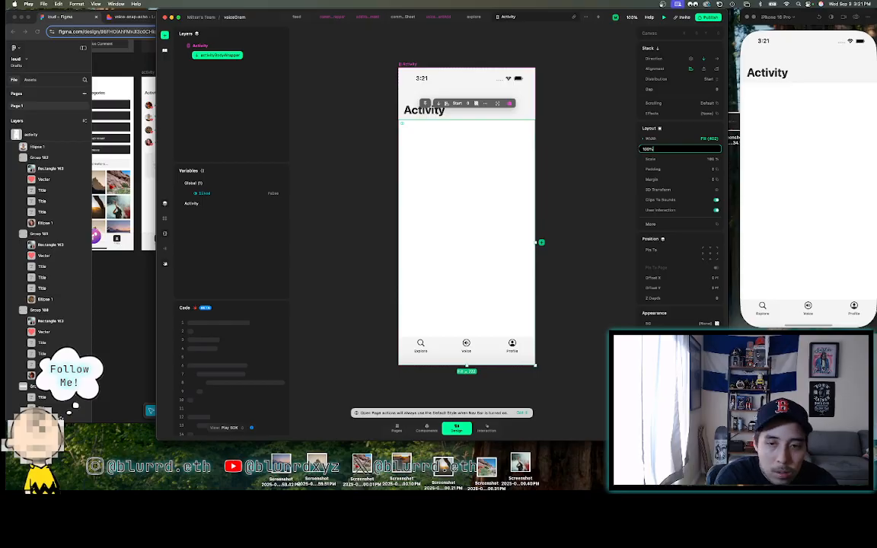
{"action": "key", "text": "Return"}
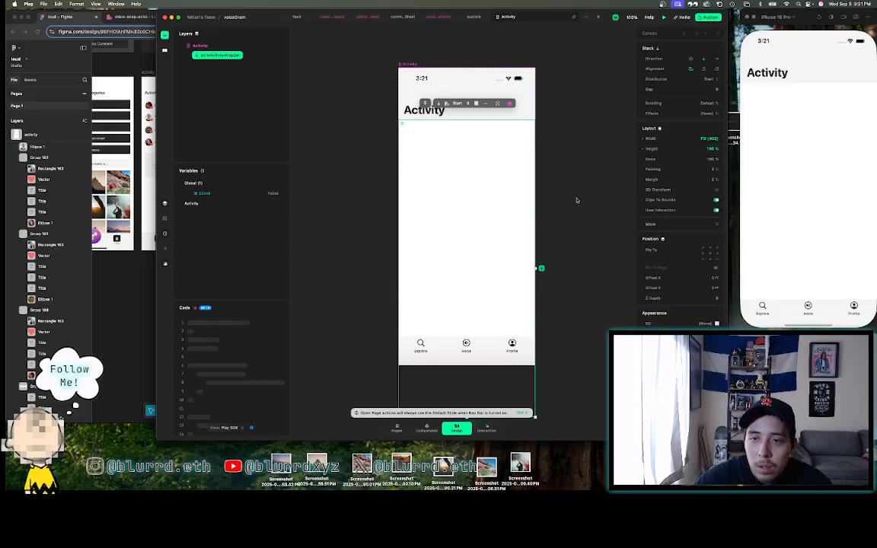
{"action": "left_click", "coordinate": [482, 245]}
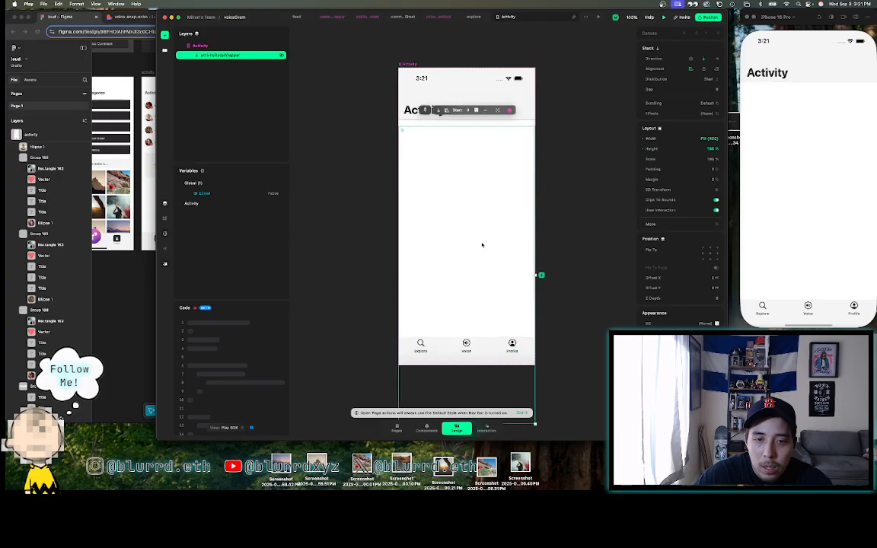
{"action": "scroll", "coordinate": [483, 244], "scroll_direction": "down", "scroll_amount": 3}
{"action": "scroll", "coordinate": [483, 245], "scroll_direction": "up", "scroll_amount": 3}
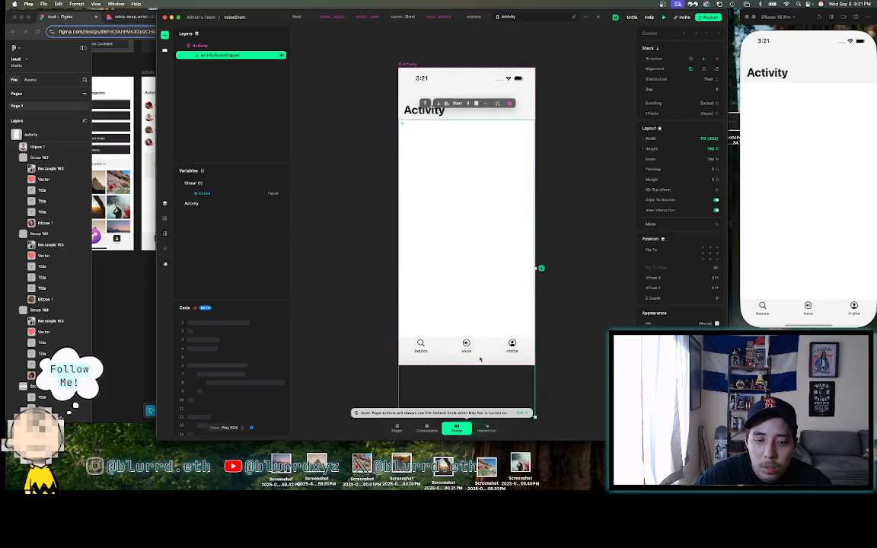
{"action": "scroll", "coordinate": [574, 350], "scroll_direction": "down", "scroll_amount": 2}
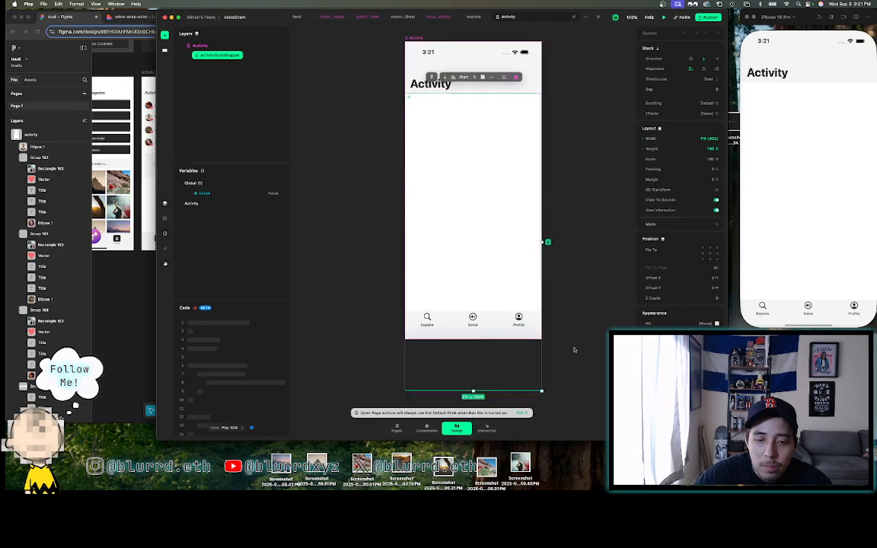
{"action": "left_click_drag", "start_coordinate": [473, 391], "coordinate": [472, 342]}
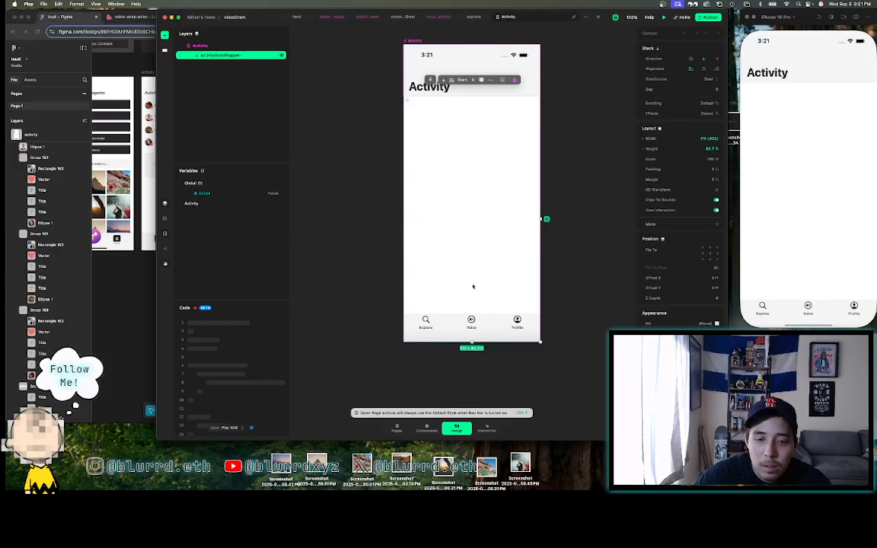
- Set the stack height to Auto and drag it down to just above the tab bar
{"action": "left_click", "coordinate": [659, 149]}
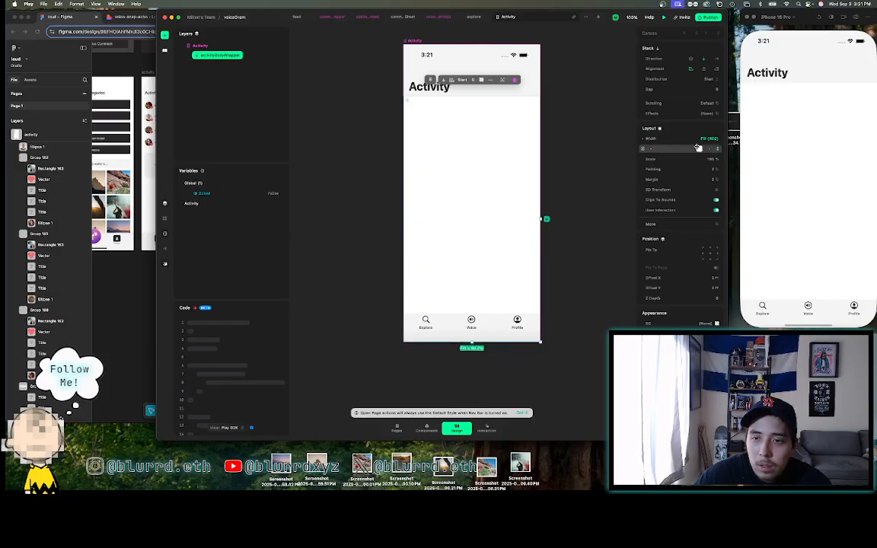
{"action": "left_click", "coordinate": [630, 156]}
{"action": "left_click", "coordinate": [691, 147]}
{"action": "type", "text": "auto"}
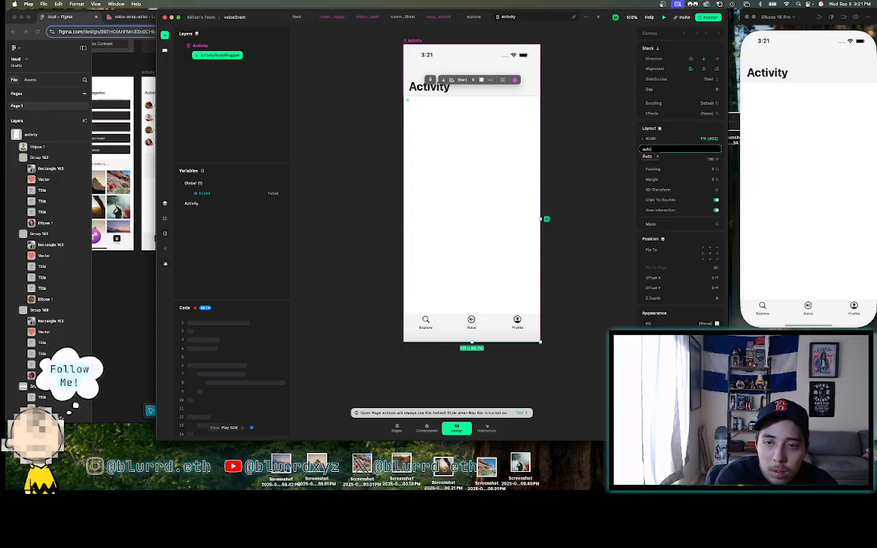
{"action": "key", "text": "Return"}
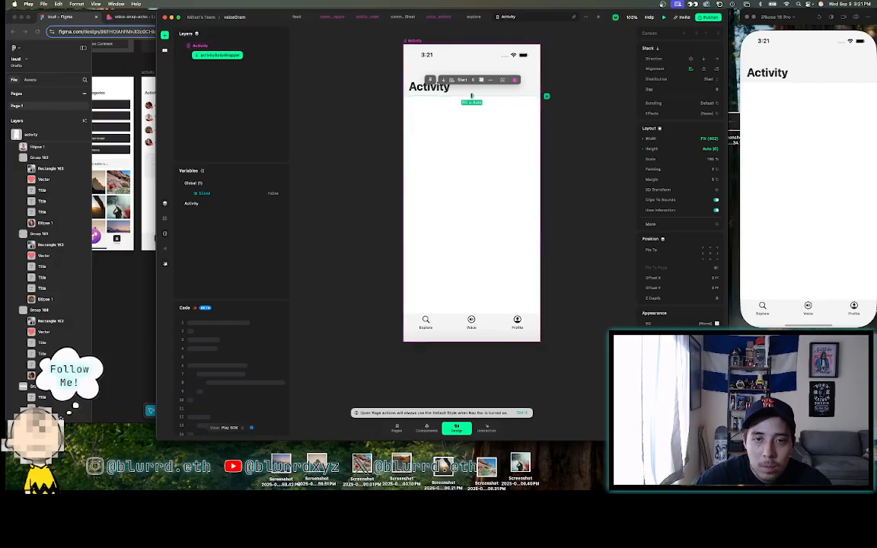
{"action": "left_click_drag", "start_coordinate": [471, 97], "coordinate": [471, 272]}
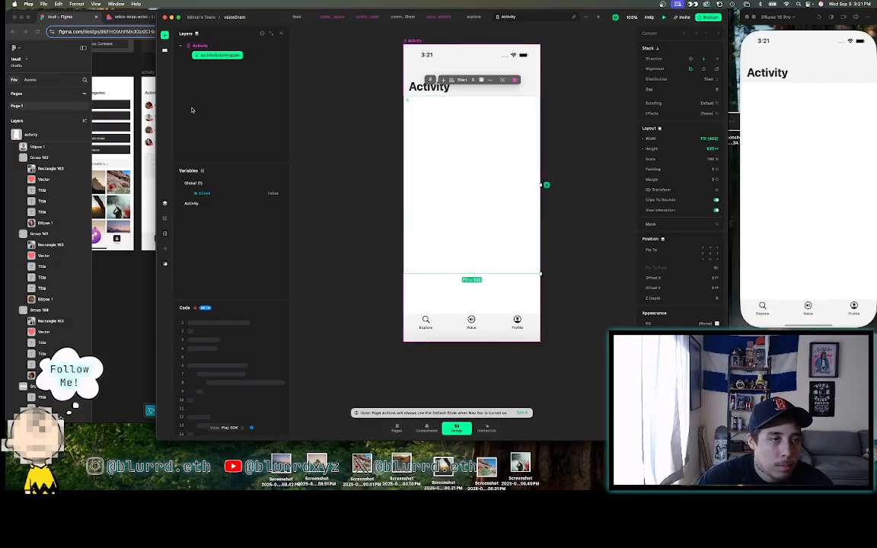
{"action": "left_click", "coordinate": [134, 92]}
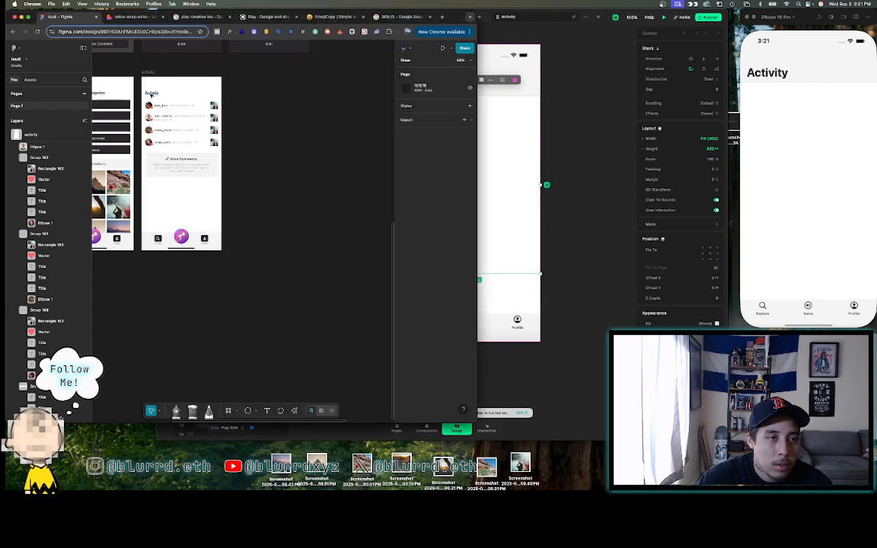
- Zoom into Figma's Activity mockup to read its four notification rows and the Voice Comments card
{"action": "left_click", "coordinate": [155, 101]}
{"action": "scroll", "coordinate": [156, 104], "scroll_direction": "up", "scroll_amount": 5}
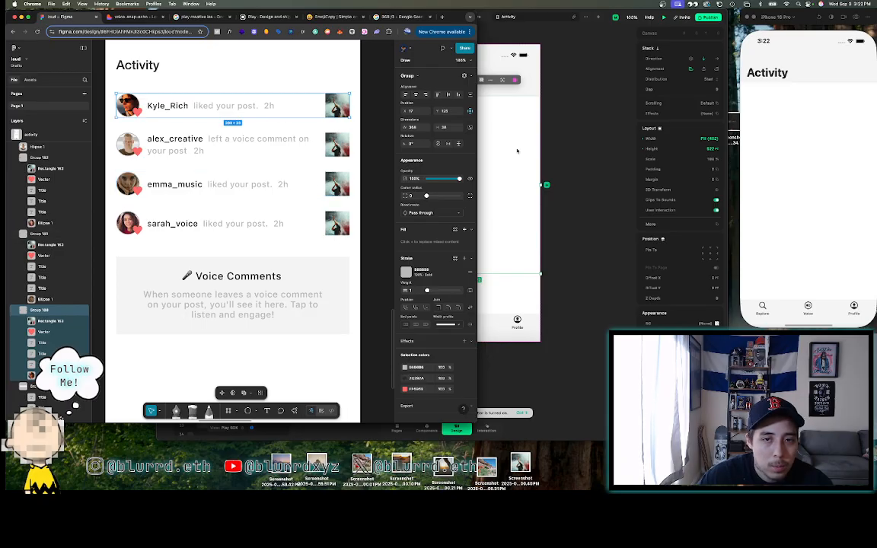
{"action": "left_click", "coordinate": [508, 152]}
{"action": "left_click", "coordinate": [145, 116]}
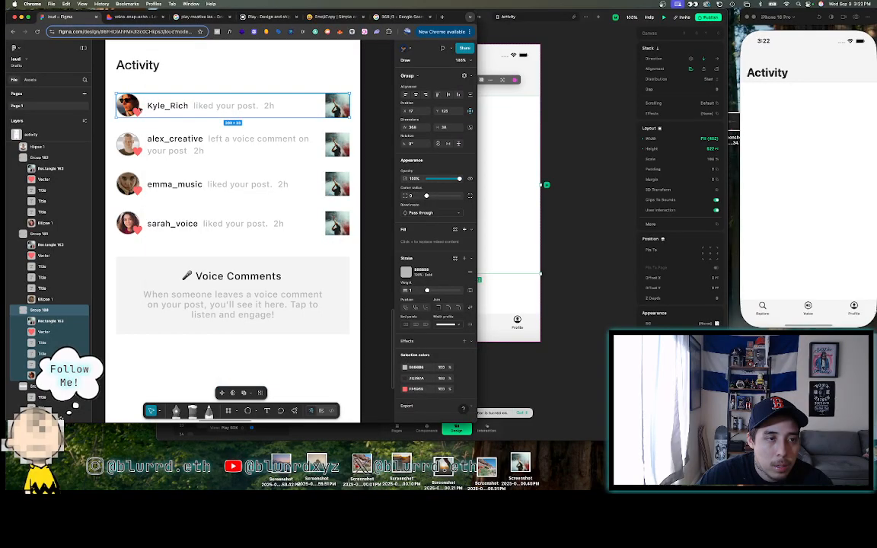
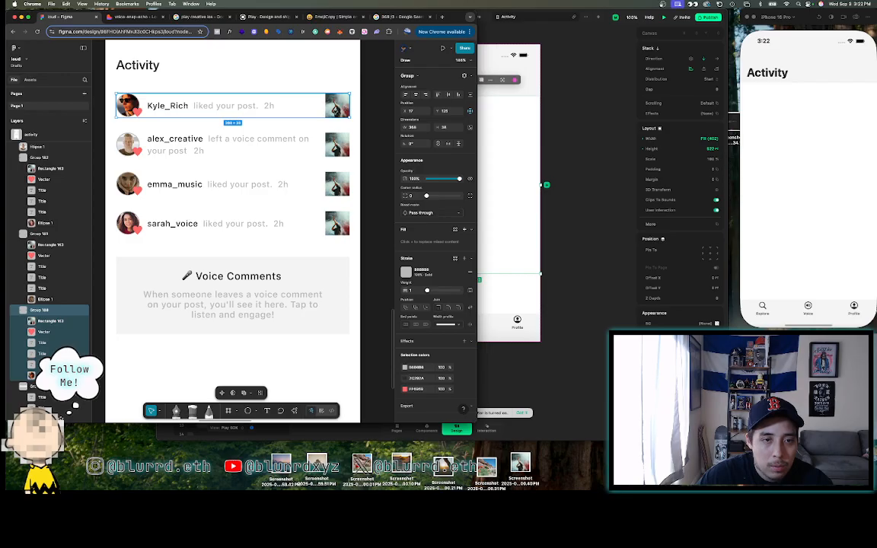
- Insert a stack inside activityBodyWrapper and rename it activityWrapper, keeping the Figma design for reference
{"action": "left_click", "coordinate": [502, 117]}
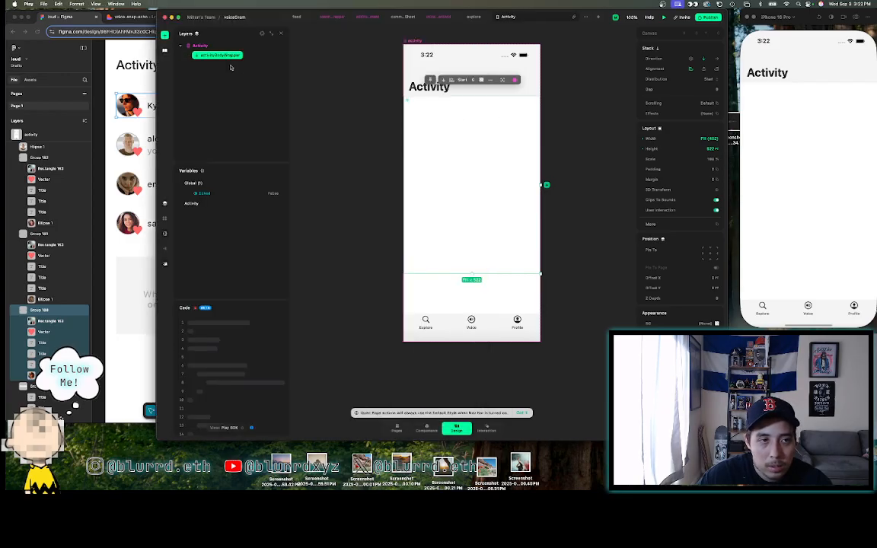
{"action": "left_click", "coordinate": [164, 35]}
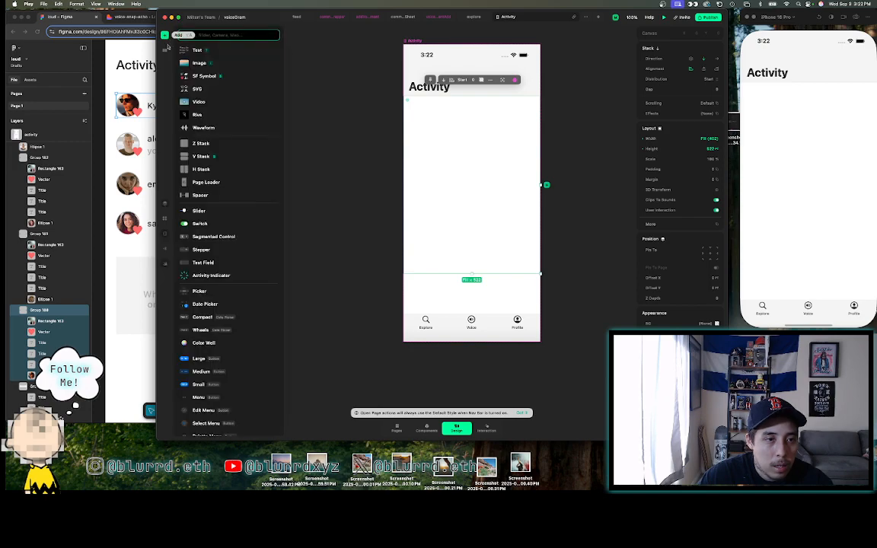
{"action": "left_click", "coordinate": [202, 170]}
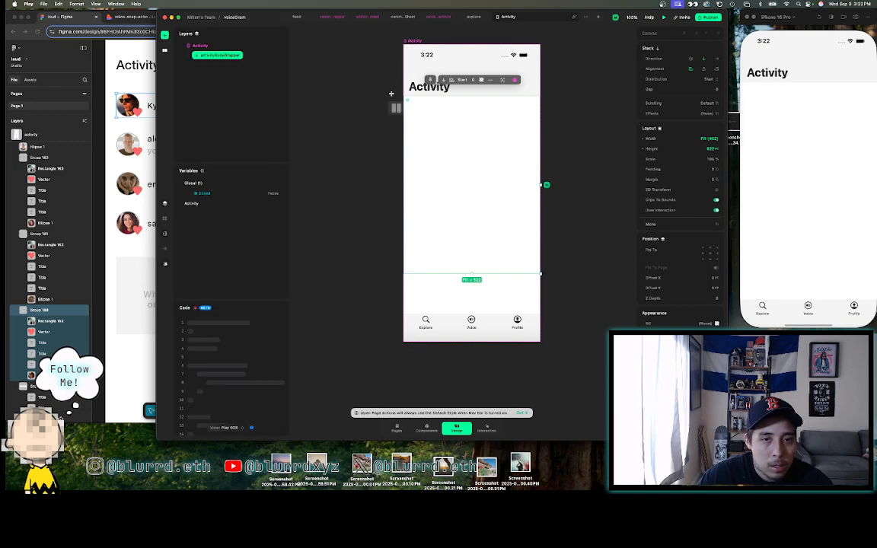
{"action": "left_click", "coordinate": [434, 127]}
{"action": "left_click", "coordinate": [211, 72]}
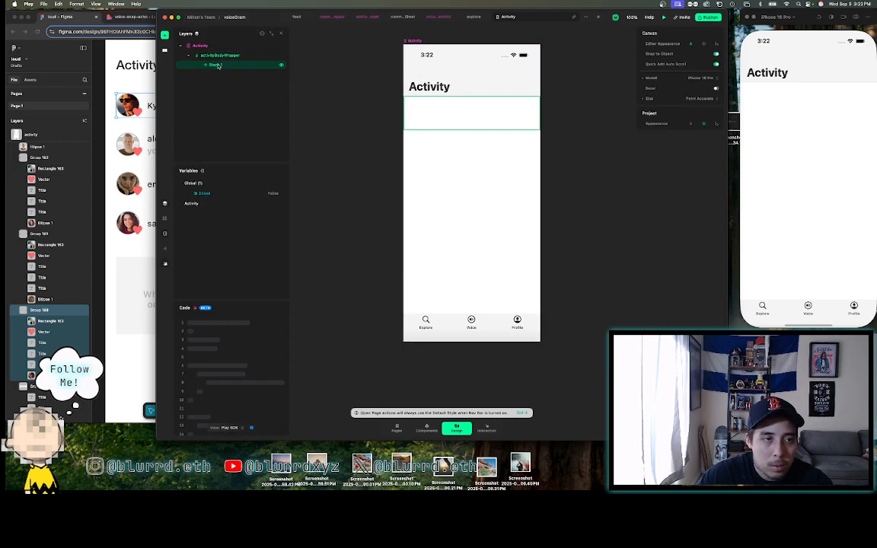
{"action": "double_click", "coordinate": [219, 66]}
{"action": "type", "text": "activityWrapper"}
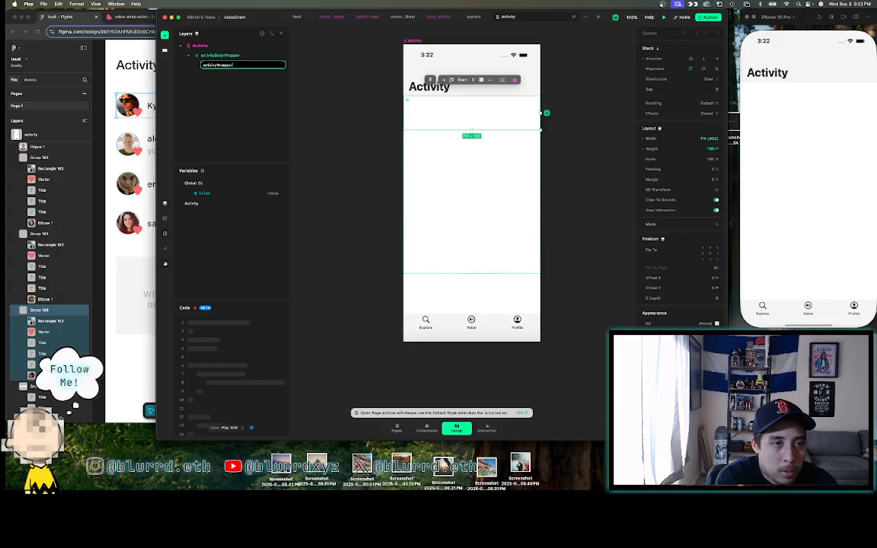
{"action": "key", "text": "Return"}
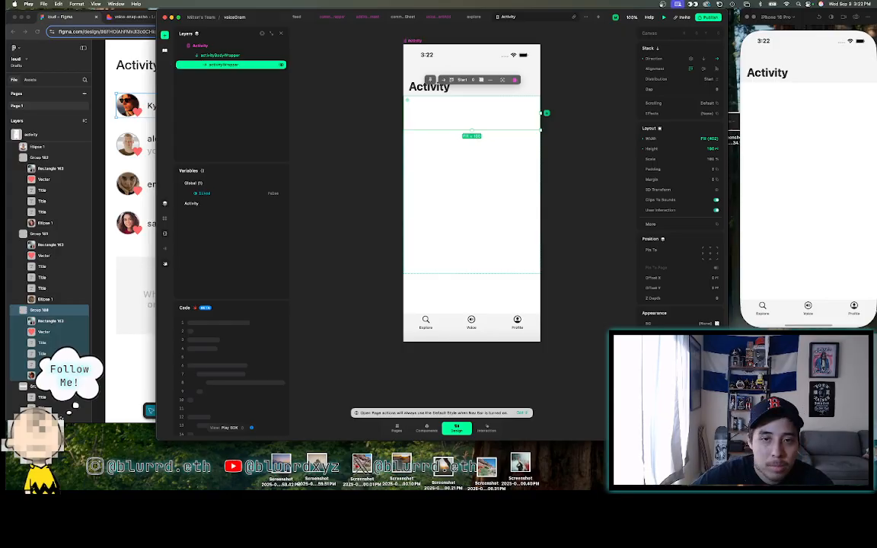
{"action": "left_click", "coordinate": [120, 107]}
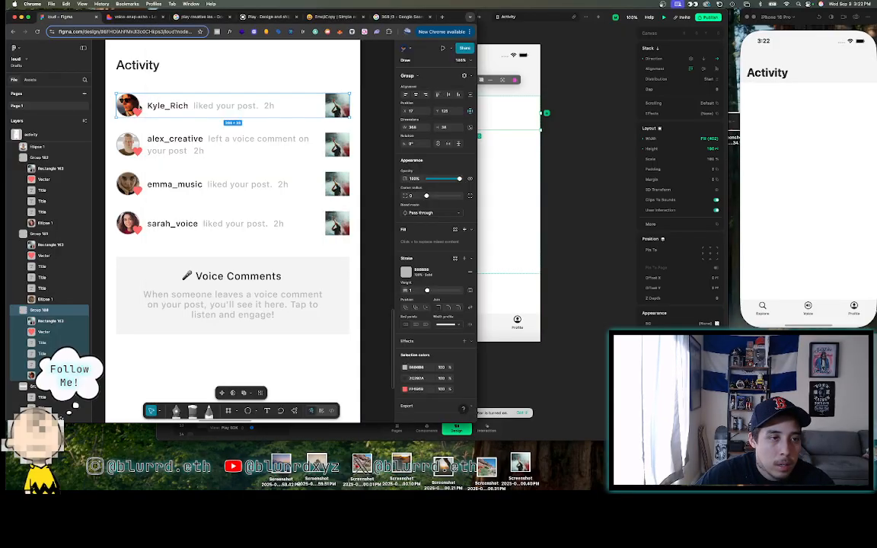
- Give activityWrapper a fixed width of 360 and pin it top-centre under the title
{"action": "left_click", "coordinate": [494, 116]}
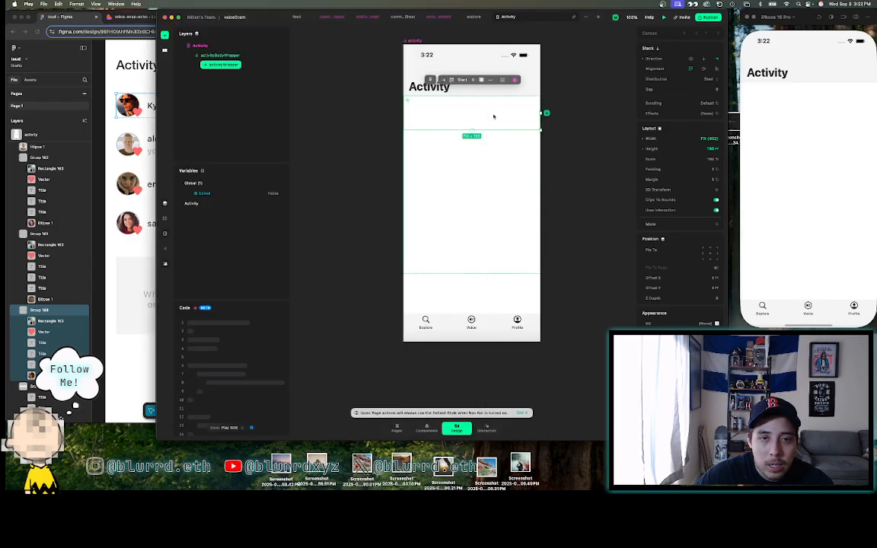
{"action": "left_click", "coordinate": [684, 140]}
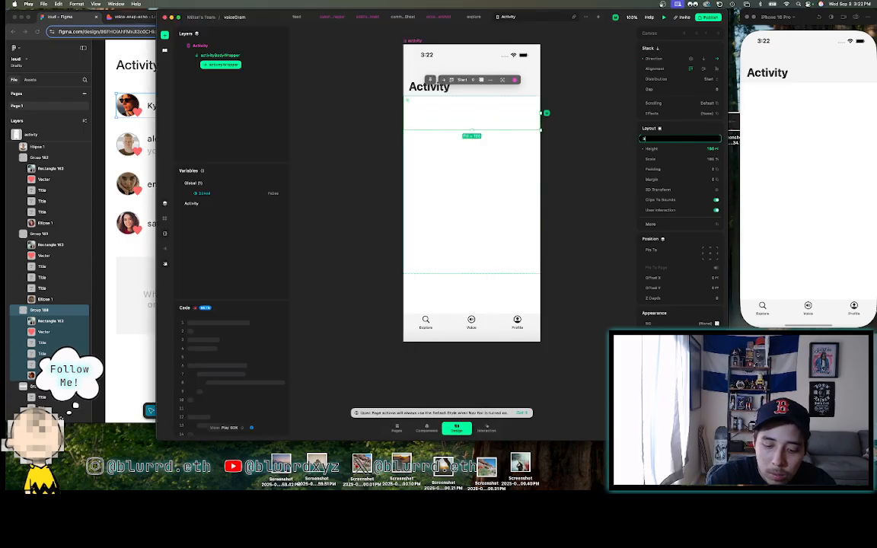
{"action": "type", "text": "360"}
{"action": "key", "text": "Return"}
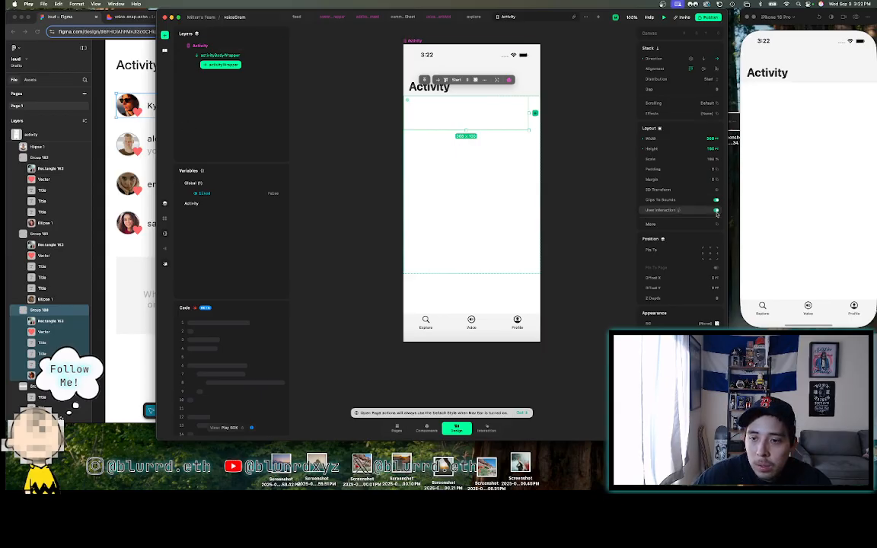
{"action": "left_click", "coordinate": [710, 252]}
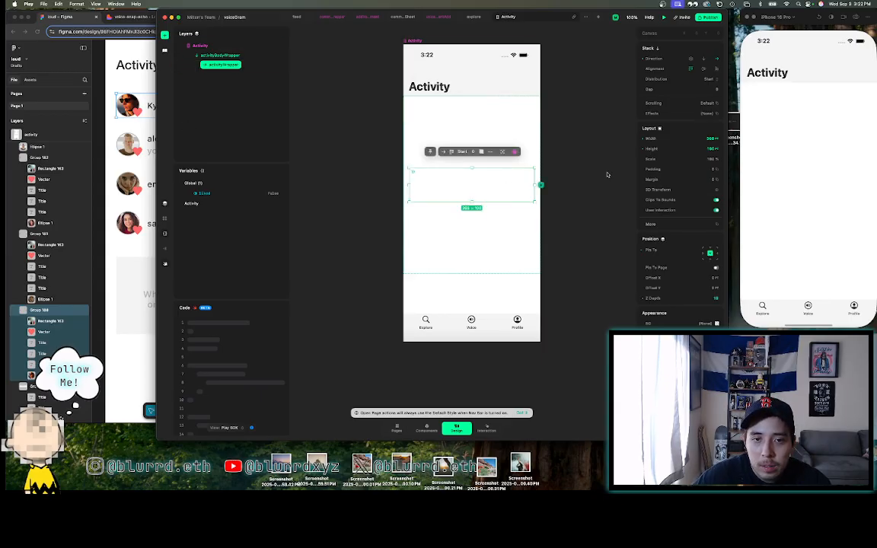
{"action": "left_click", "coordinate": [709, 248]}
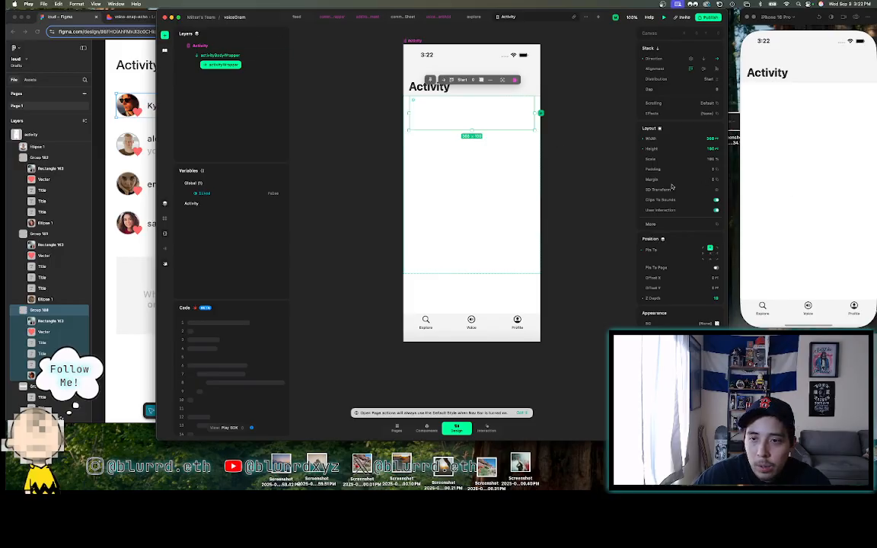
- Reselect activityWrapper and measure the row spacing between emma_music and sarah_voice in Figma
{"action": "left_click", "coordinate": [481, 91]}
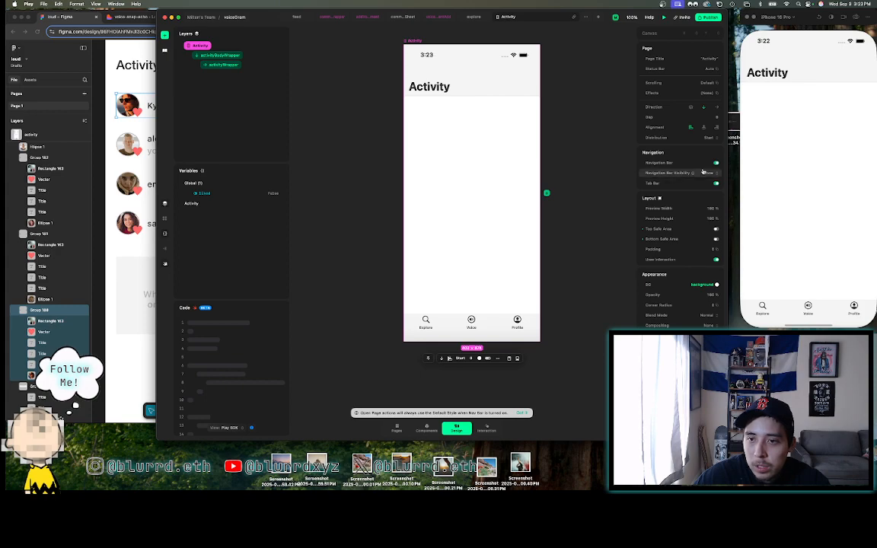
{"action": "scroll", "coordinate": [697, 194], "scroll_direction": "down", "scroll_amount": 2}
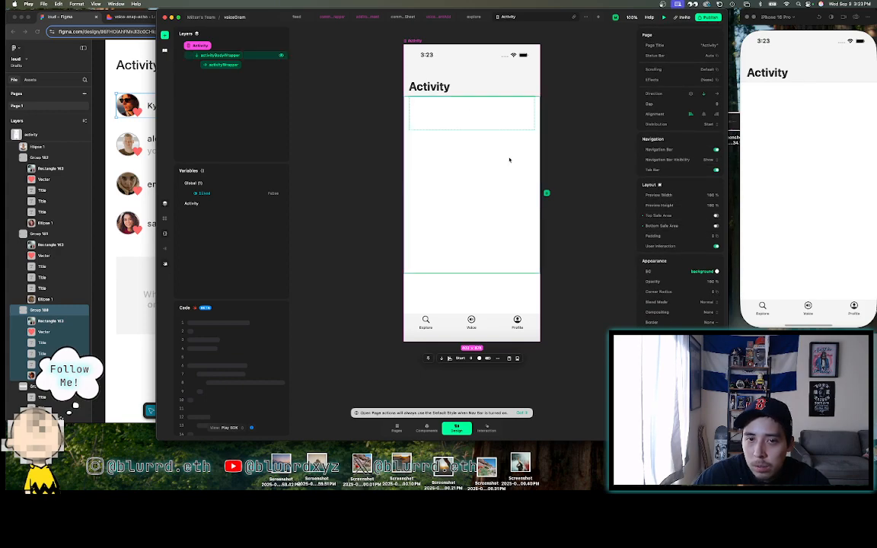
{"action": "left_click", "coordinate": [470, 112]}
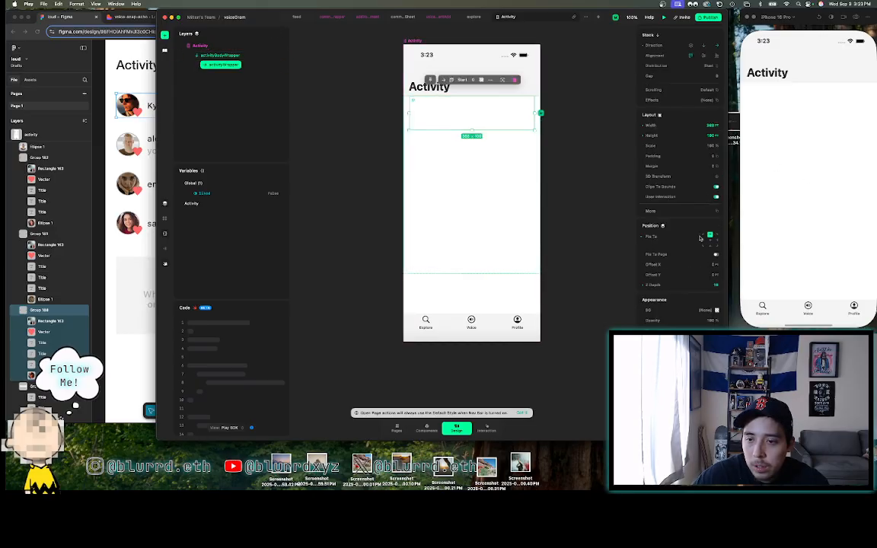
{"action": "left_click", "coordinate": [679, 166]}
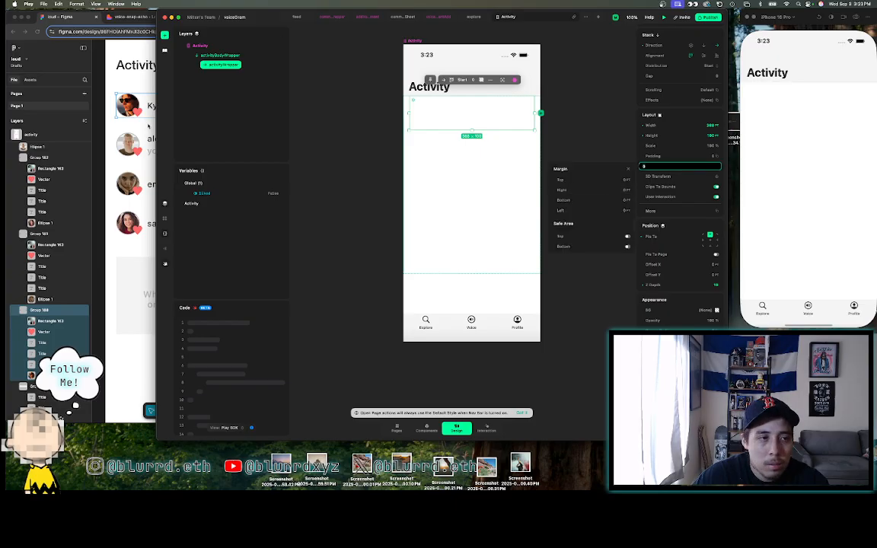
{"action": "left_click", "coordinate": [145, 125]}
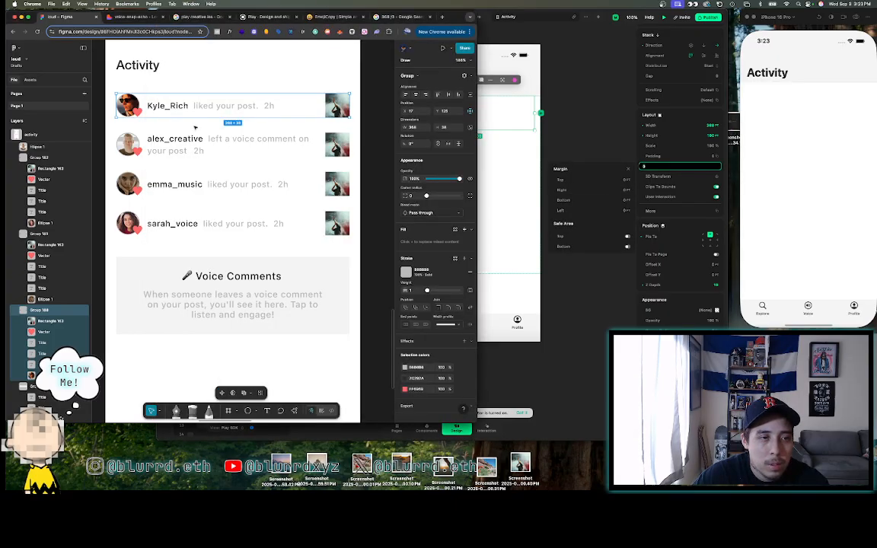
{"action": "left_click", "coordinate": [226, 139]}
{"action": "key", "text": "Escape"}
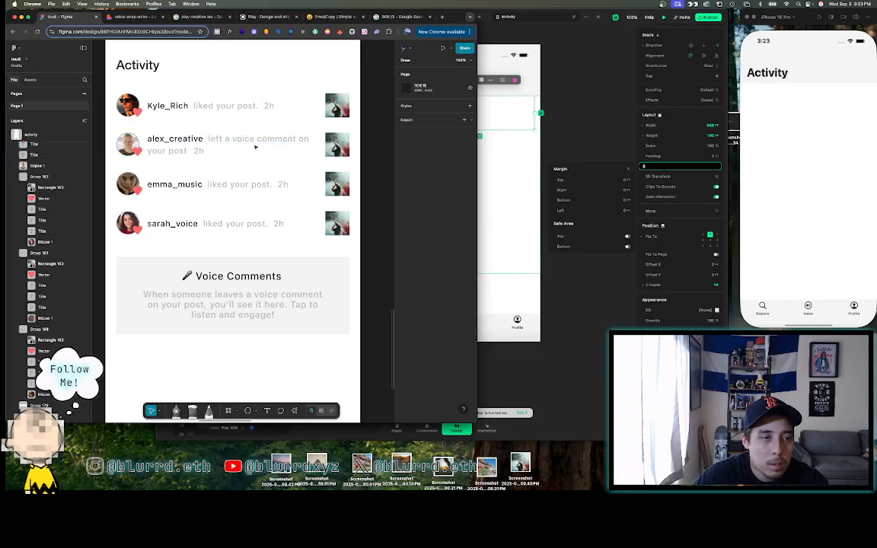
{"action": "left_click", "coordinate": [283, 189]}
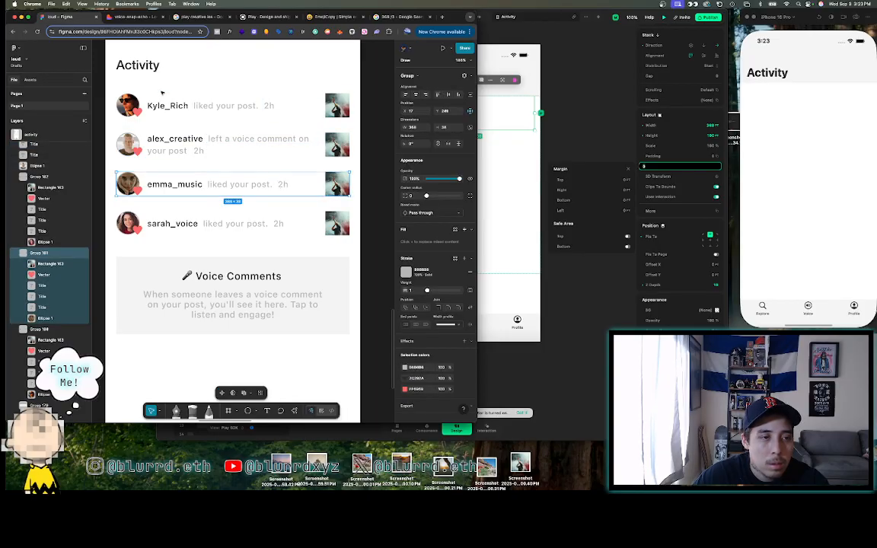
{"action": "left_click", "coordinate": [143, 207], "text": "shift"}
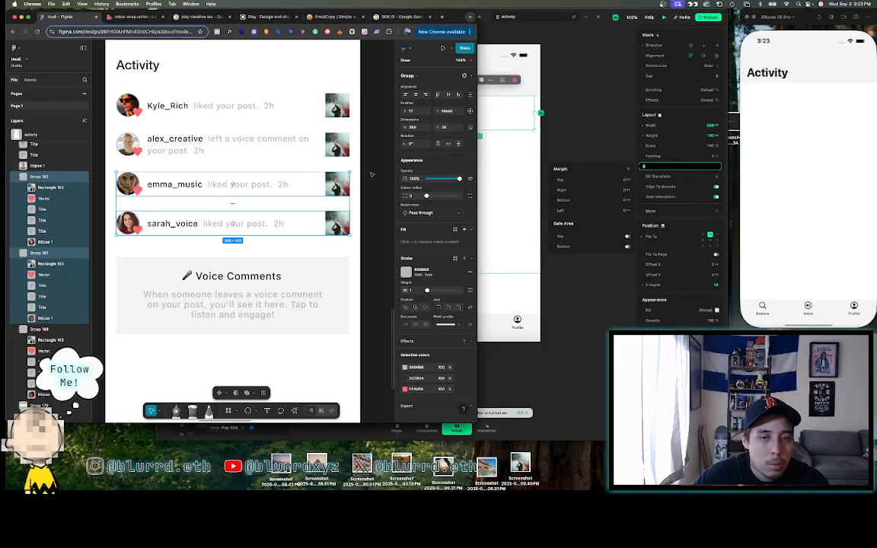
- Set activityWrapper's top margin to 24 and reselect the wrapper
{"action": "left_click", "coordinate": [509, 159]}
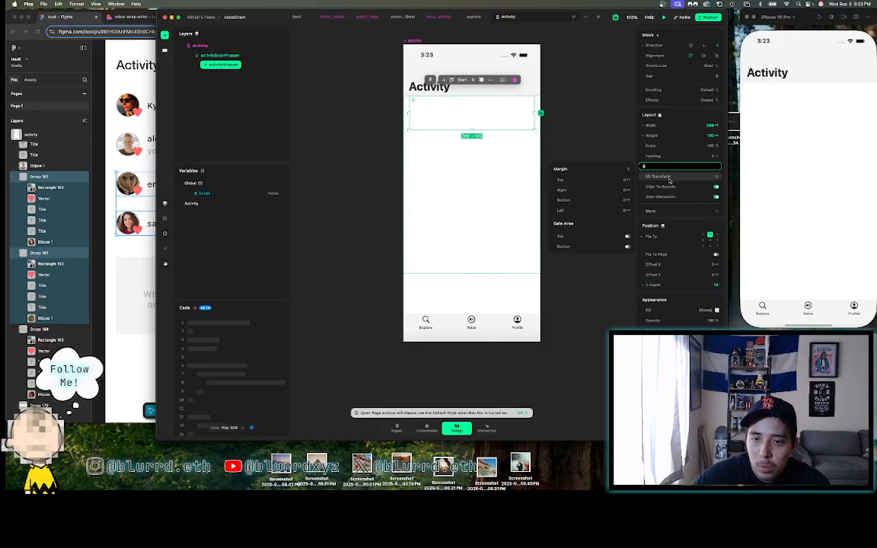
{"action": "left_click", "coordinate": [616, 181]}
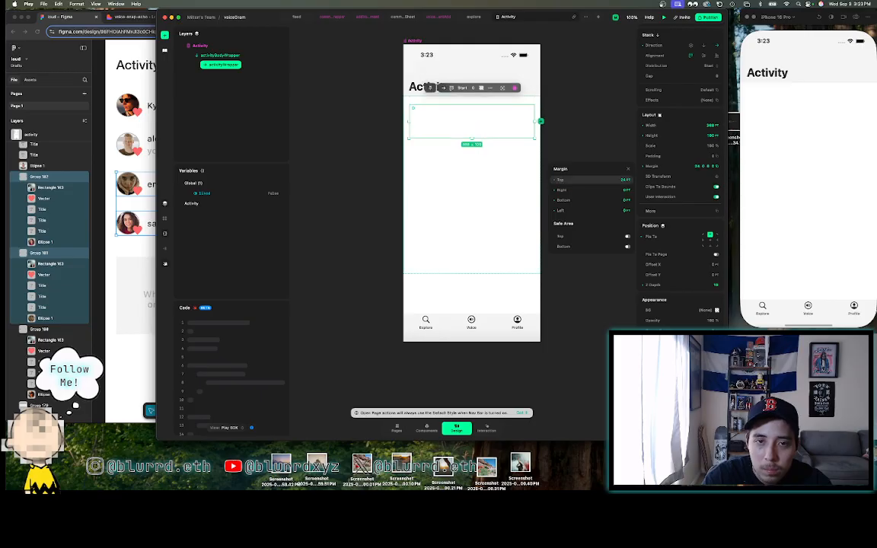
{"action": "left_click", "coordinate": [487, 201]}
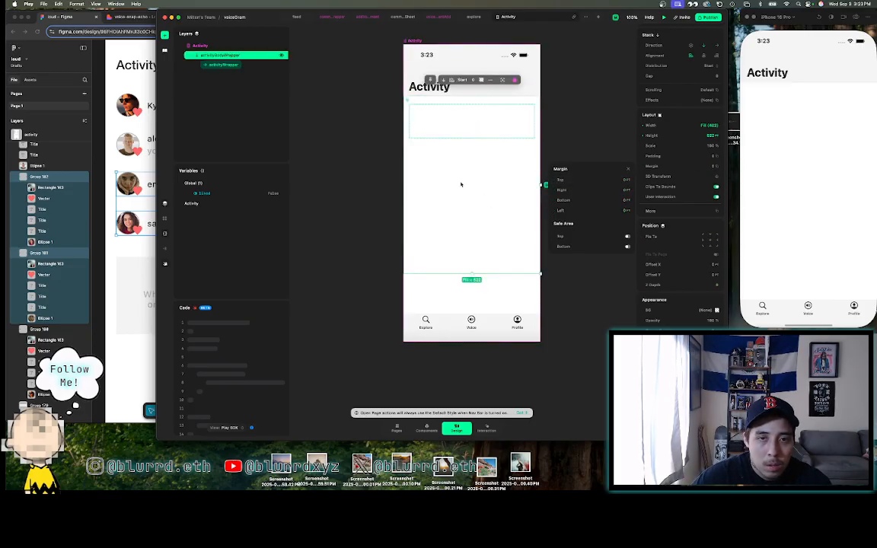
{"action": "left_click", "coordinate": [385, 129]}
{"action": "left_click", "coordinate": [449, 120]}
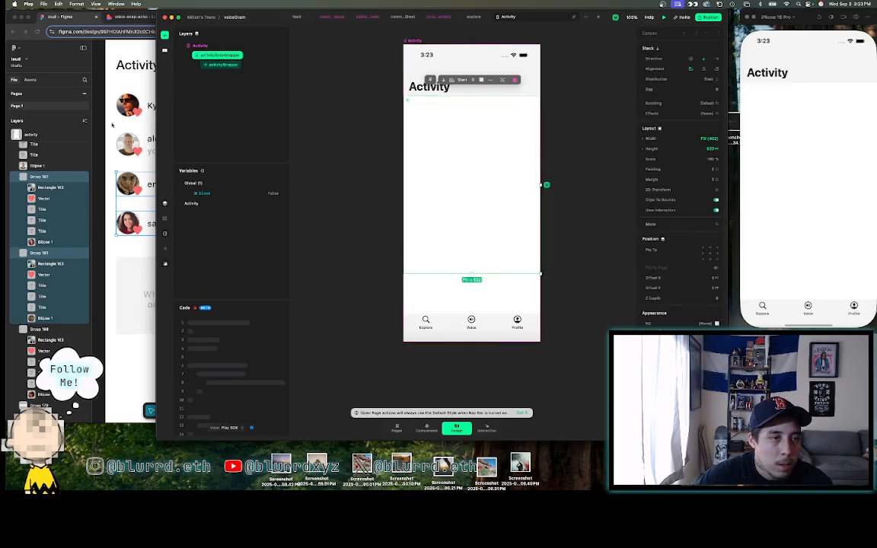
{"action": "left_click", "coordinate": [453, 120]}
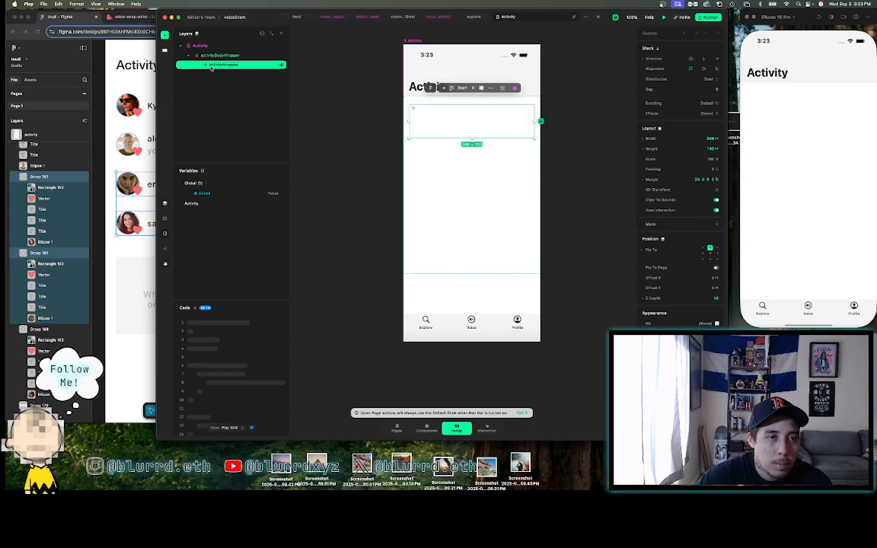
- Browse the insert panel for an element to add into activityWrapper
{"action": "left_click", "coordinate": [164, 34]}
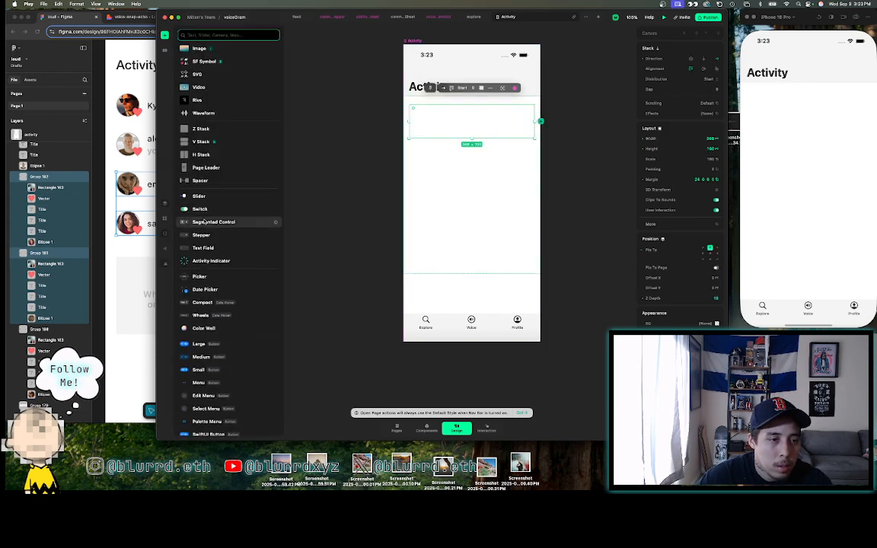
{"action": "scroll", "coordinate": [204, 221], "scroll_direction": "down", "scroll_amount": 1}
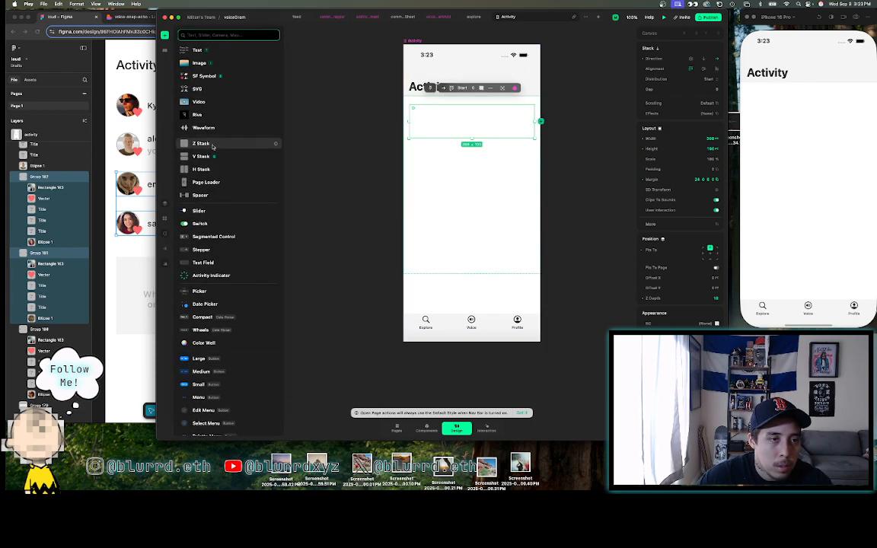
{"action": "scroll", "coordinate": [213, 147], "scroll_direction": "down", "scroll_amount": 5}
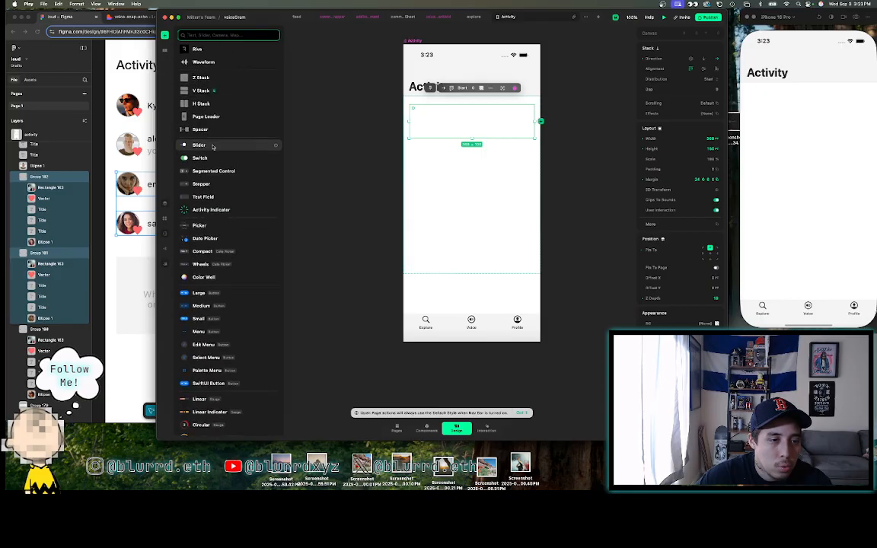
{"action": "scroll", "coordinate": [215, 147], "scroll_direction": "up", "scroll_amount": 5}
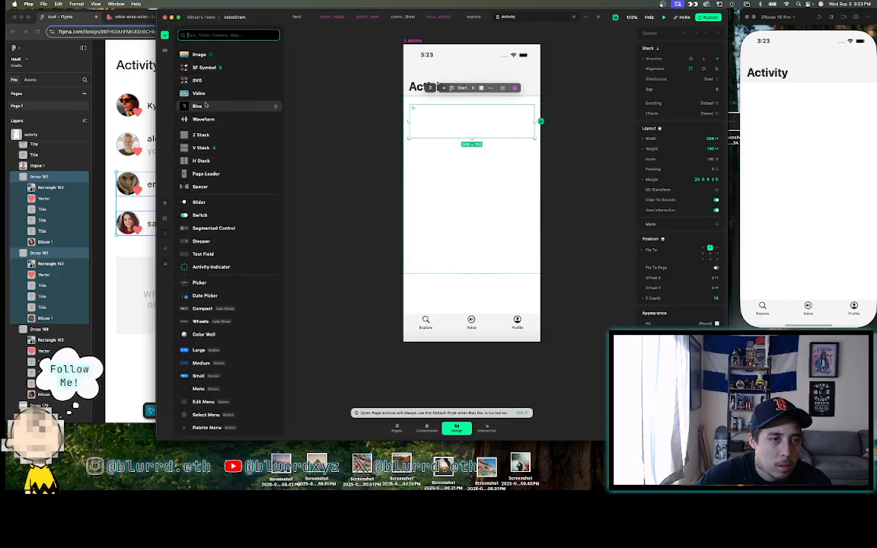
- Add an image into activityWrapper, pinned to the top, and check Kyle_Rich's avatar size in Figma
{"action": "left_click", "coordinate": [189, 54]}
{"action": "mouse_move", "coordinate": [421, 119]}
{"action": "left_mouse_down"}
{"action": "mouse_move", "coordinate": [437, 169]}
{"action": "mouse_move", "coordinate": [437, 130]}
{"action": "mouse_move", "coordinate": [426, 118]}
{"action": "left_mouse_up"}
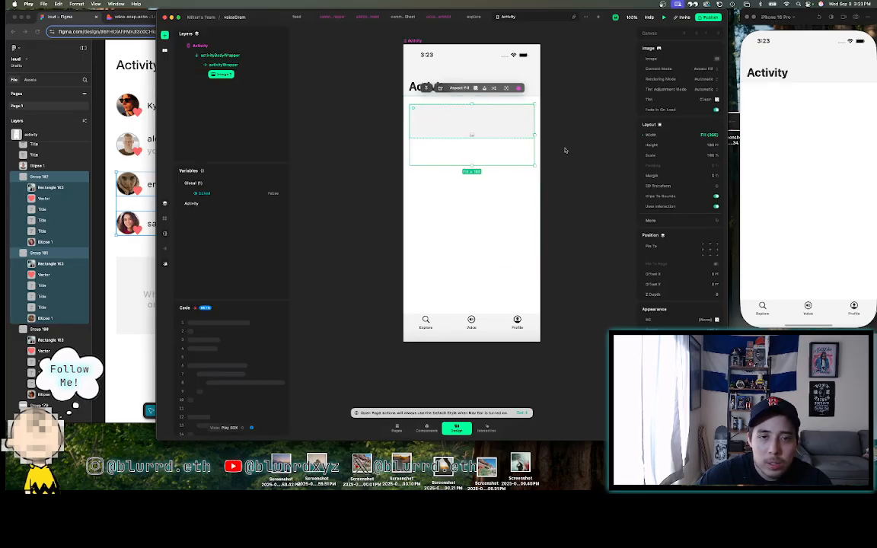
{"action": "left_click", "coordinate": [704, 250]}
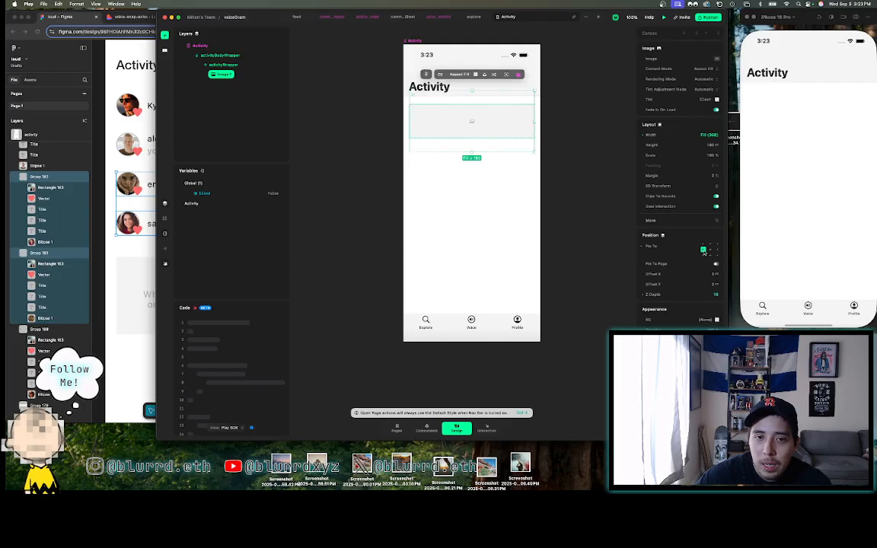
{"action": "left_click", "coordinate": [106, 104]}
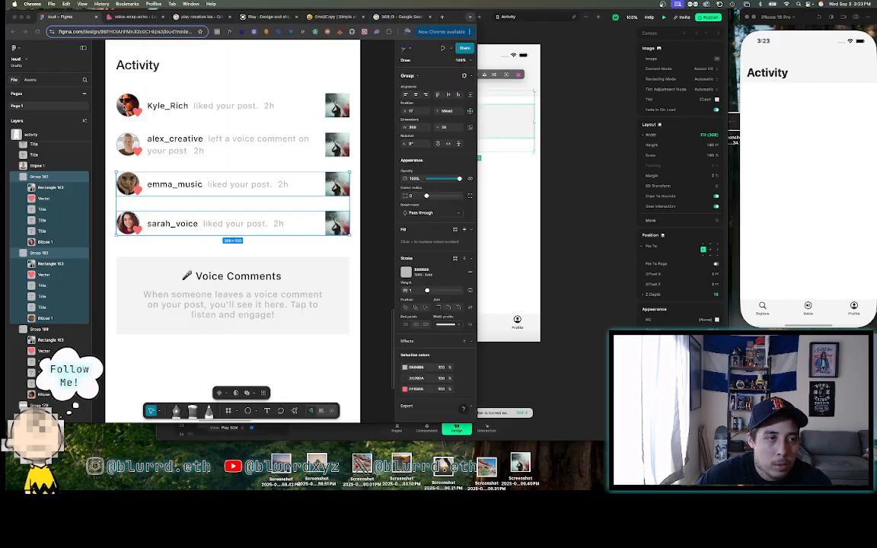
{"action": "left_click", "coordinate": [128, 105]}
{"action": "left_click", "coordinate": [505, 115]}
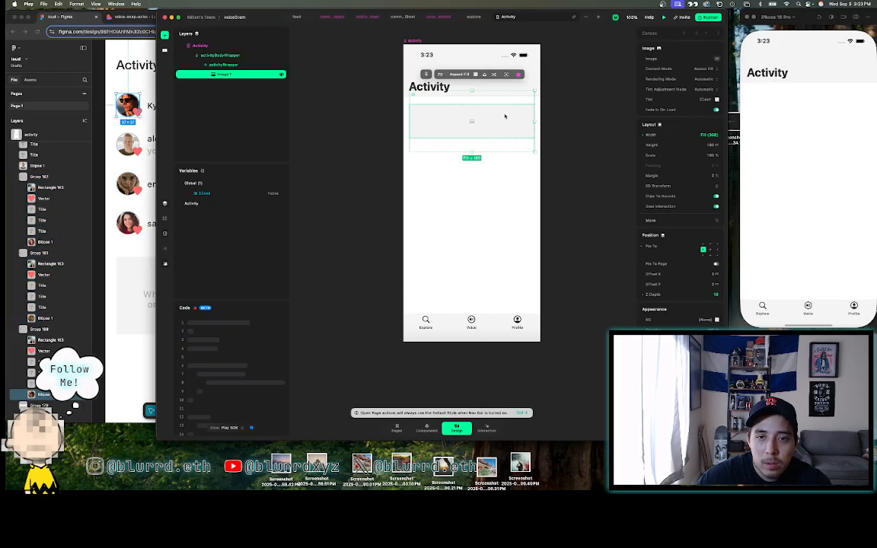
- Size the avatar image to 37 × 37 and adjust its corner rounding
{"action": "left_click", "coordinate": [703, 136]}
{"action": "type", "text": "37"}
{"action": "key", "text": "Return"}
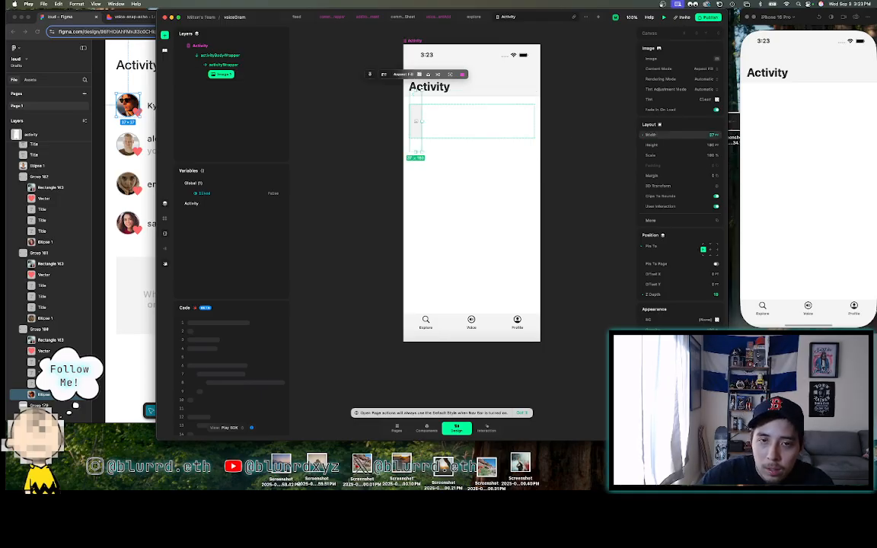
{"action": "left_click", "coordinate": [708, 145]}
{"action": "type", "text": "37"}
{"action": "key", "text": "Return"}
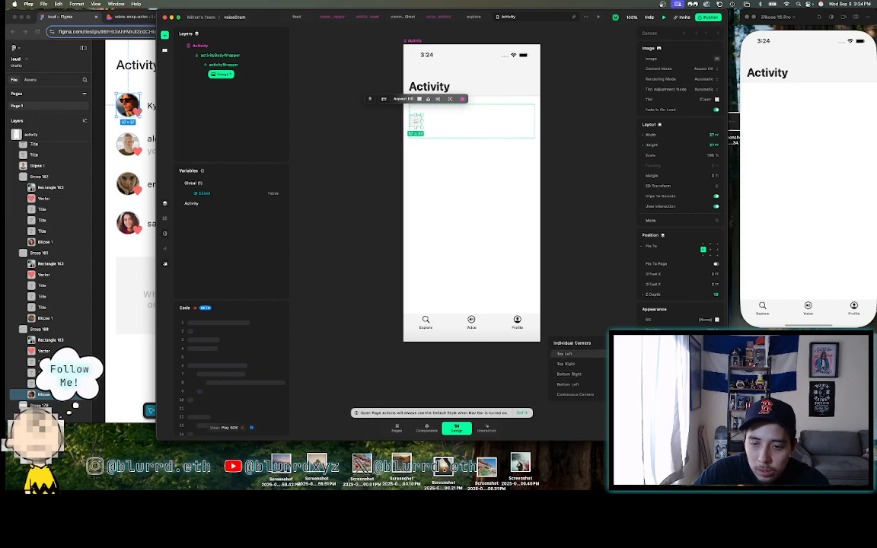
{"action": "left_click", "coordinate": [565, 353]}
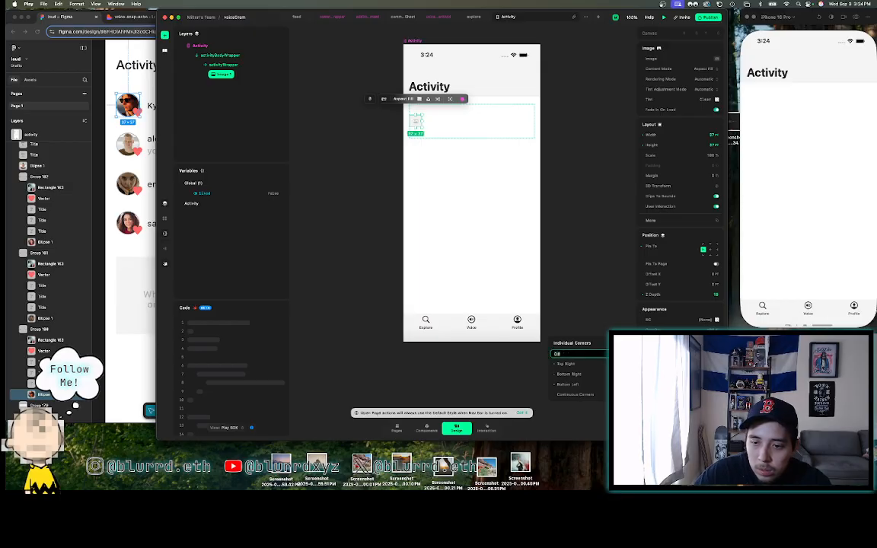
{"action": "key", "text": "Return"}
- Compare with Figma's Kyle_Rich row and give the avatar a 12 pt right margin
{"action": "scroll", "coordinate": [680, 229], "scroll_direction": "down", "scroll_amount": 2}
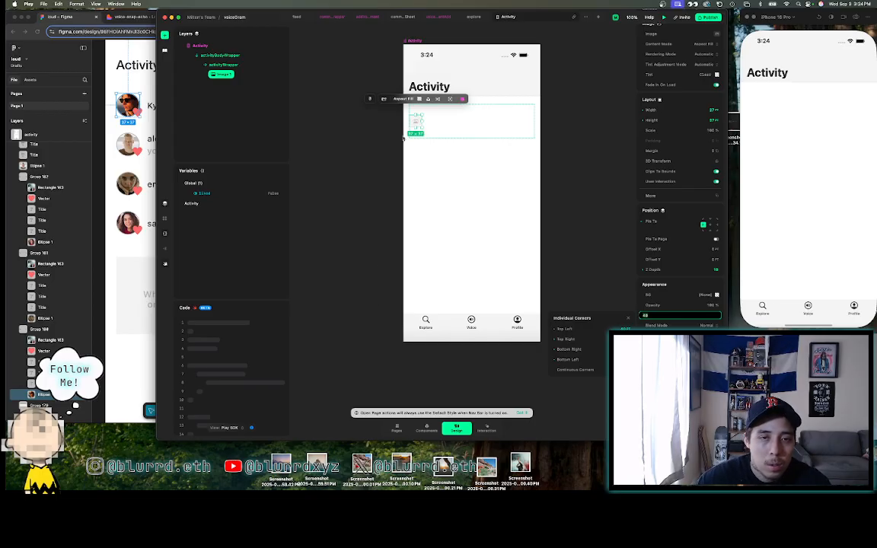
{"action": "left_click", "coordinate": [447, 164]}
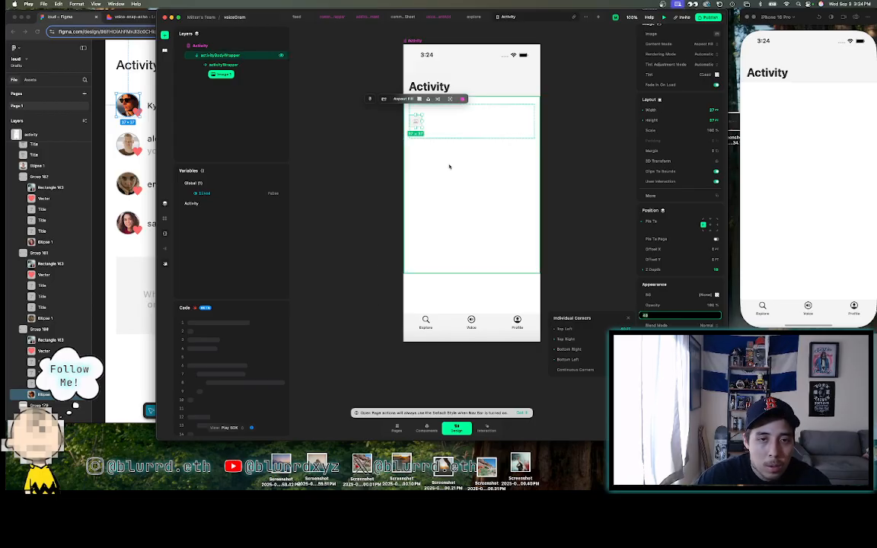
{"action": "left_click", "coordinate": [415, 123]}
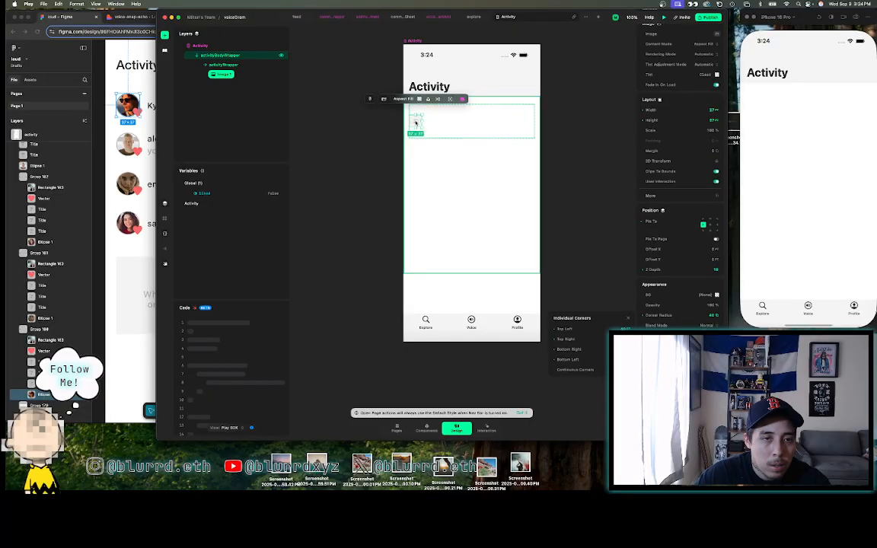
{"action": "left_click", "coordinate": [143, 87]}
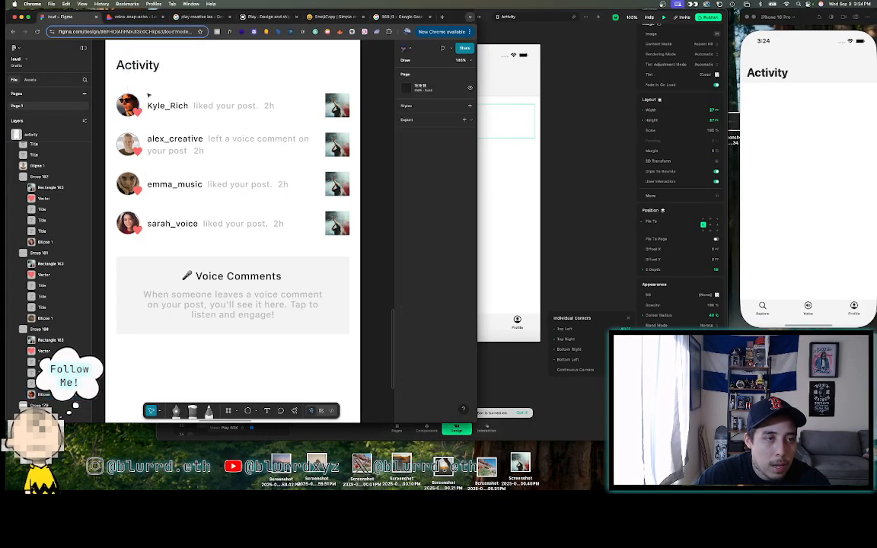
{"action": "left_click", "coordinate": [168, 107]}
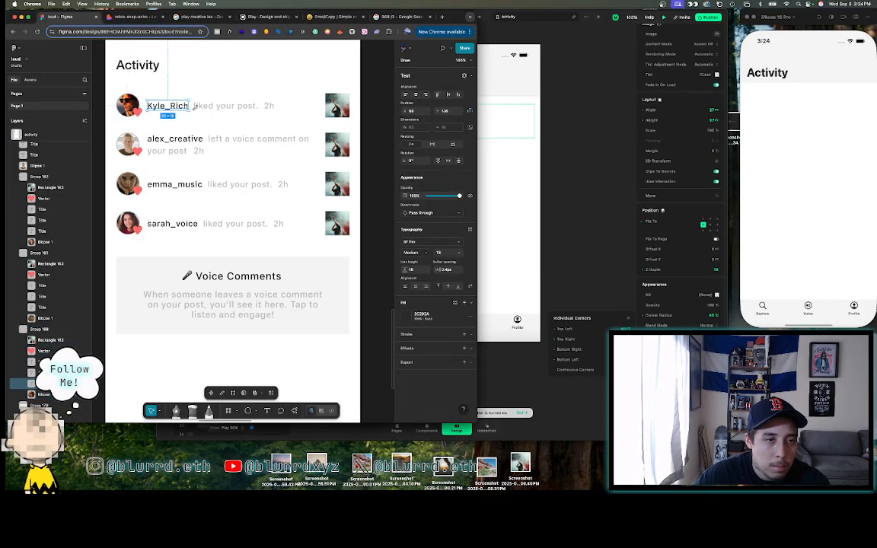
{"action": "left_click", "coordinate": [511, 117]}
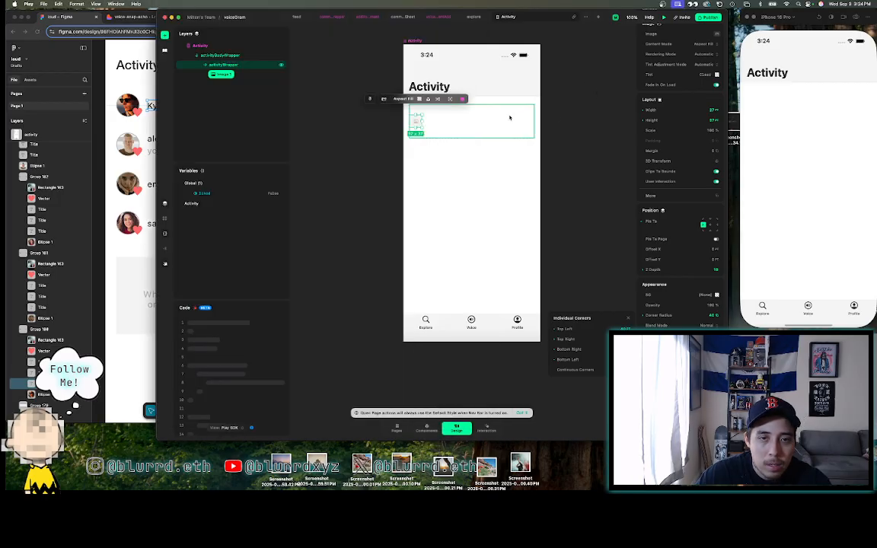
{"action": "left_click", "coordinate": [415, 122]}
{"action": "left_click", "coordinate": [415, 122]}
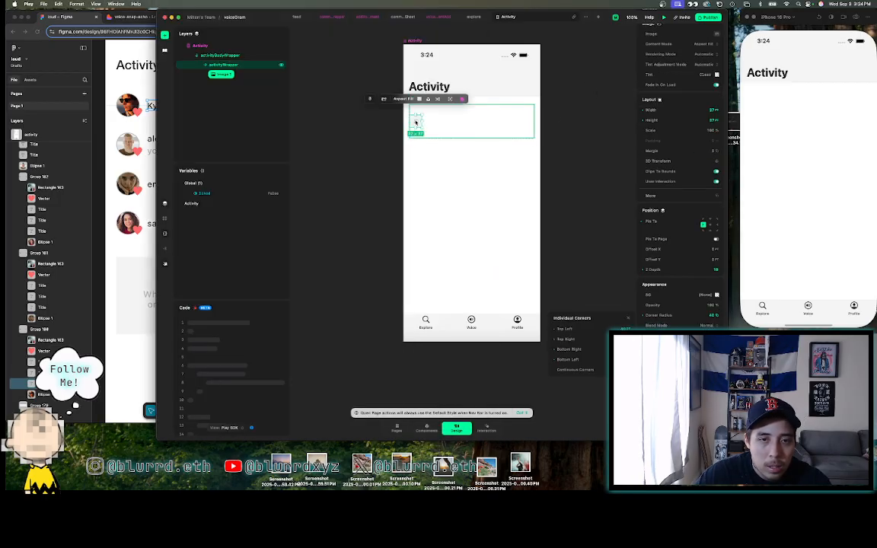
{"action": "left_click", "coordinate": [672, 154]}
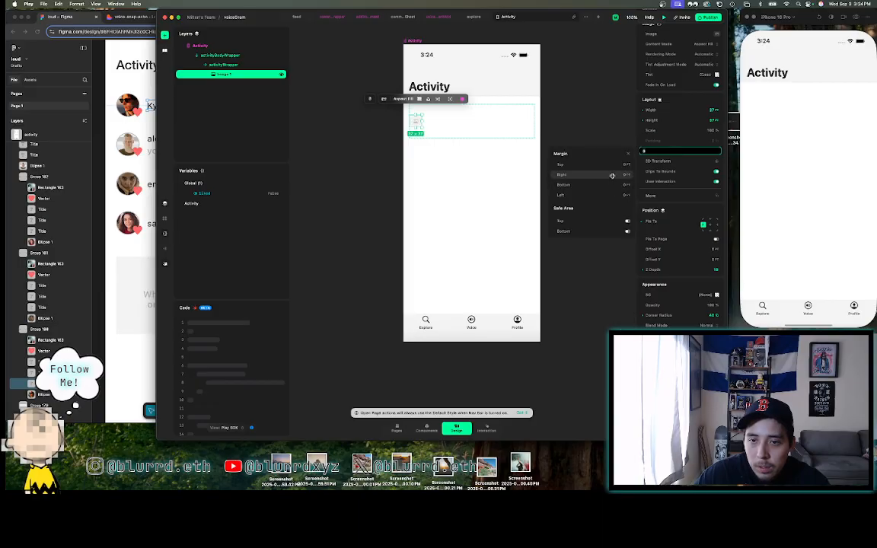
{"action": "left_click", "coordinate": [612, 174]}
{"action": "type", "text": "12"}
{"action": "key", "text": "Return"}
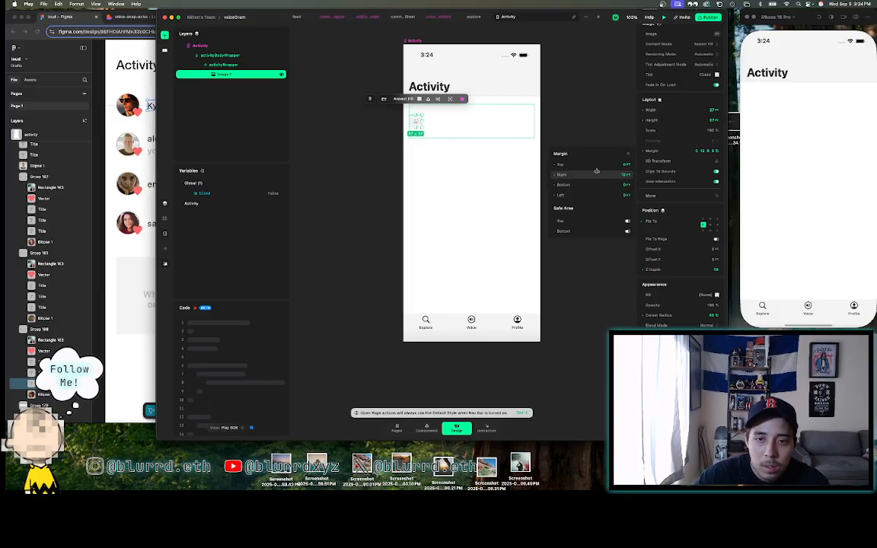
- Rename the avatar image layer to profileIconActivity
{"action": "left_click", "coordinate": [454, 137]}
{"action": "left_click", "coordinate": [452, 131]}
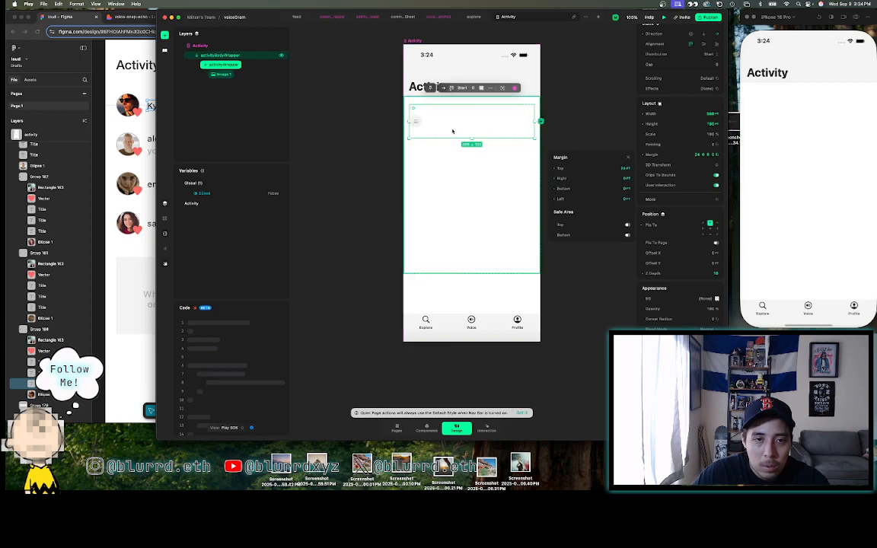
{"action": "left_click", "coordinate": [221, 74]}
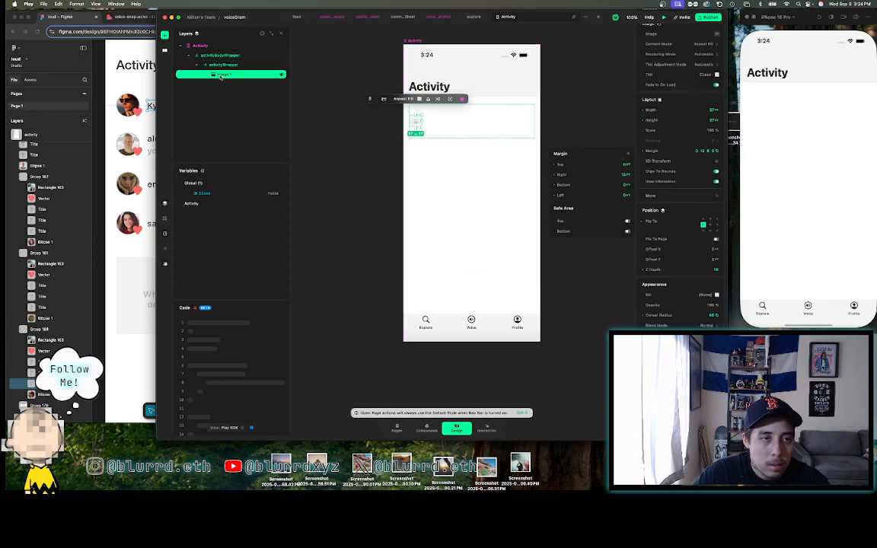
{"action": "double_click", "coordinate": [222, 74]}
{"action": "type", "text": "prof"}
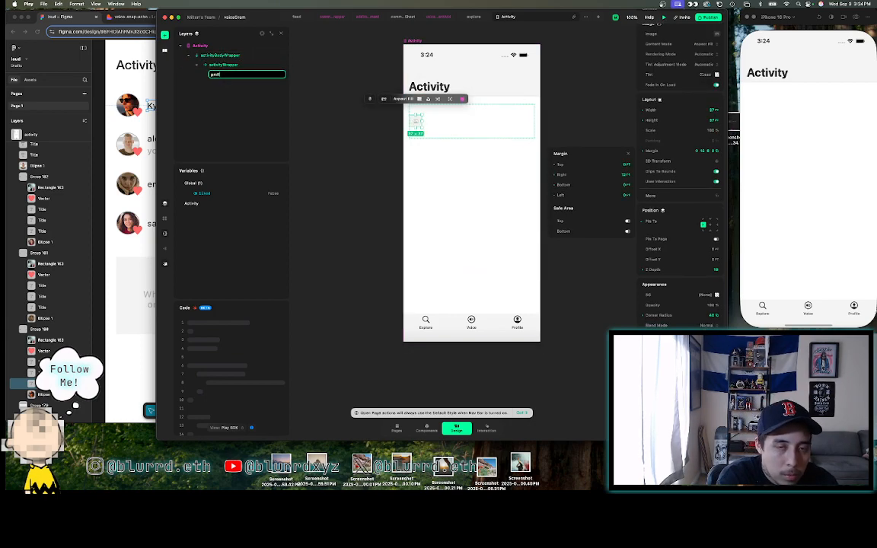
{"action": "type", "text": "ileIcon"}
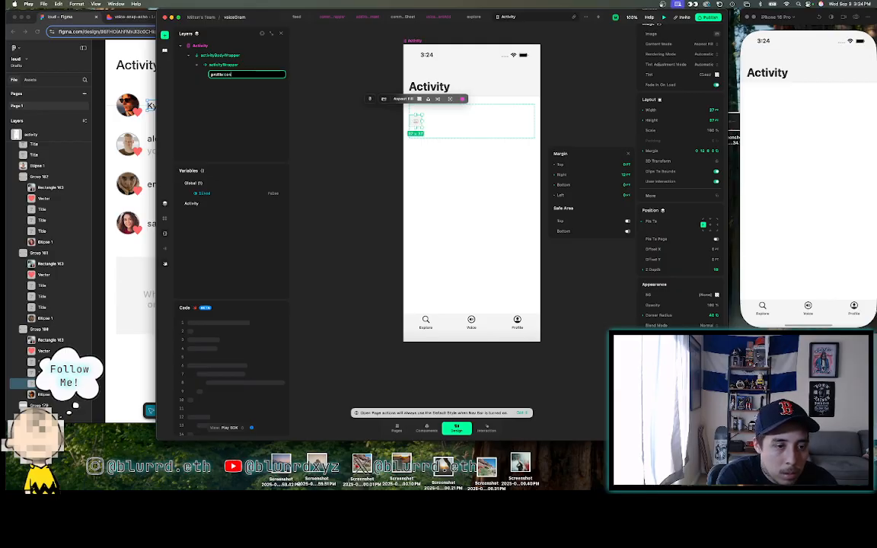
{"action": "type", "text": "Activity"}
{"action": "key", "text": "Return"}
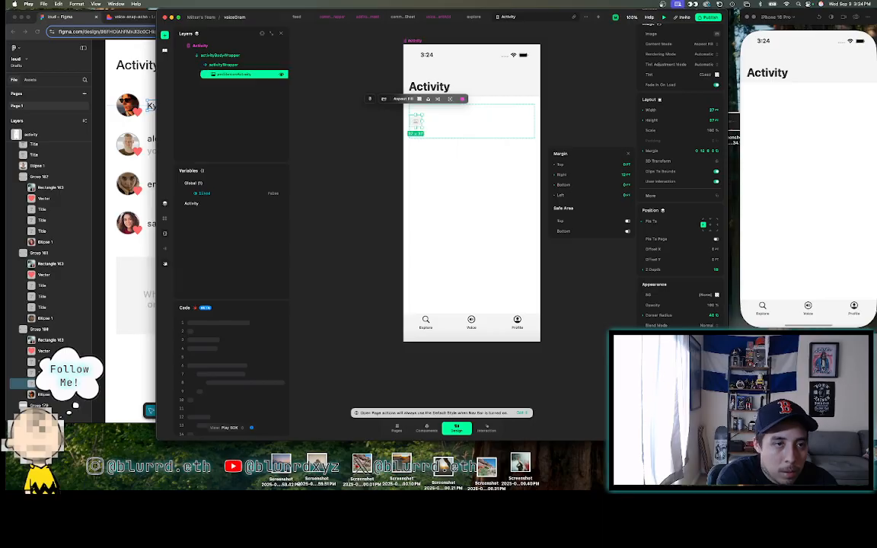
{"action": "left_click", "coordinate": [222, 65]}
{"action": "left_click", "coordinate": [164, 34]}
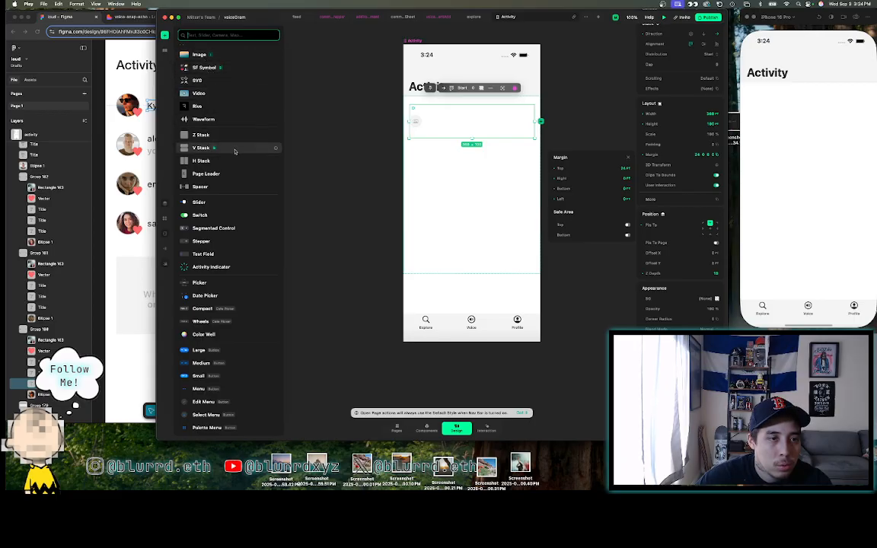
- Add a text element to the row and vertically centre the row's contents
{"action": "scroll", "coordinate": [235, 143], "scroll_direction": "up", "scroll_amount": 1}
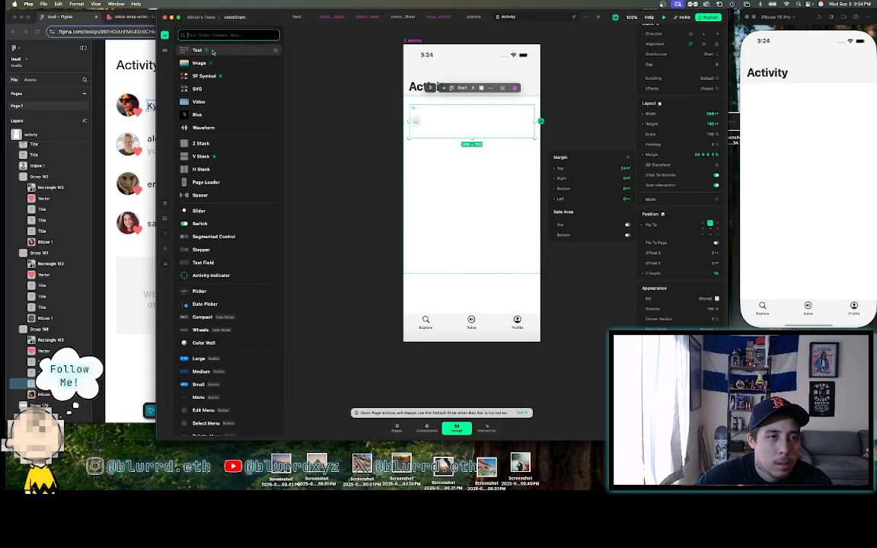
{"action": "left_click", "coordinate": [206, 51]}
{"action": "left_click", "coordinate": [445, 118]}
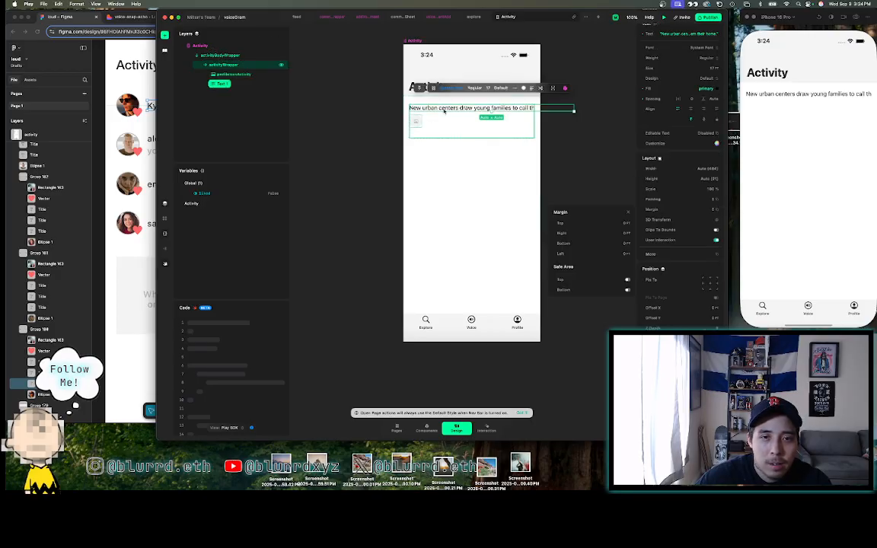
{"action": "left_click", "coordinate": [444, 121]}
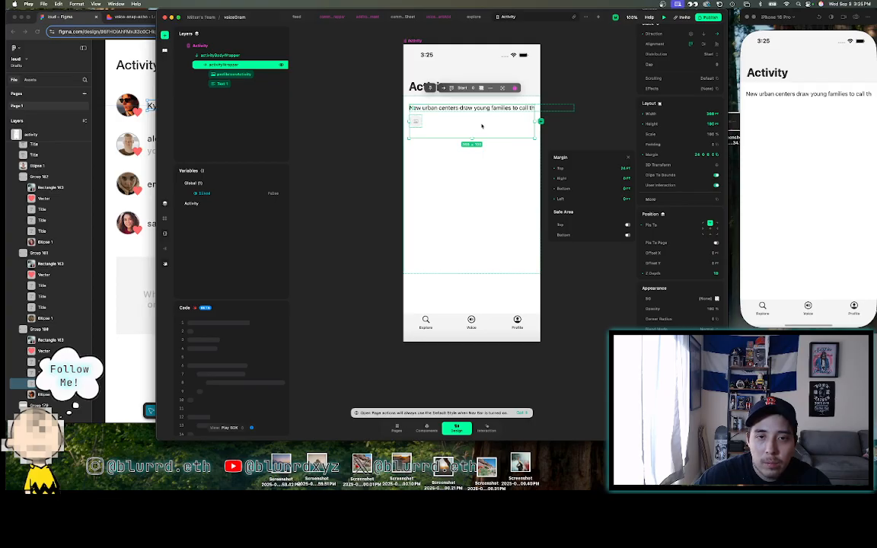
{"action": "scroll", "coordinate": [705, 67], "scroll_direction": "up", "scroll_amount": 2}
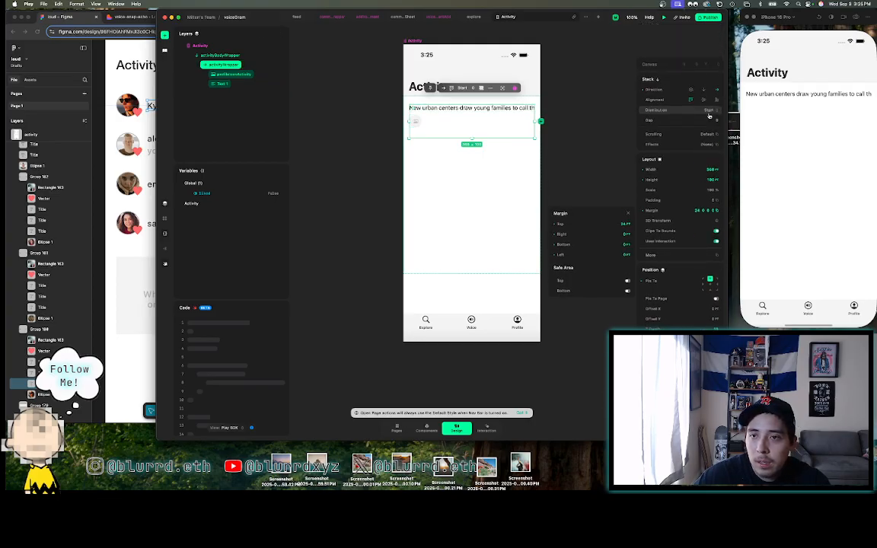
{"action": "left_click", "coordinate": [704, 70]}
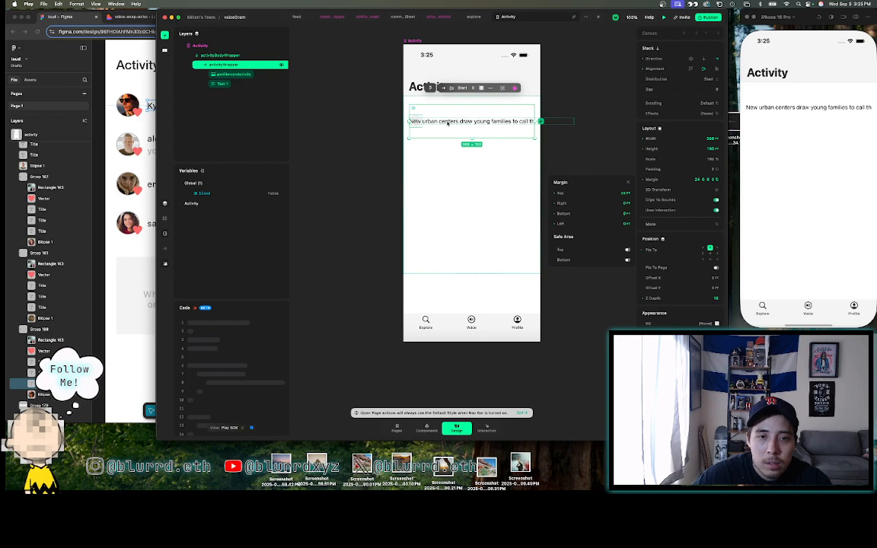
- Replace the placeholder text with "liked your post." copied from the Figma design
{"action": "key", "text": "super+Tab"}
{"action": "double_click", "coordinate": [221, 106]}
{"action": "key", "text": "super+c"}
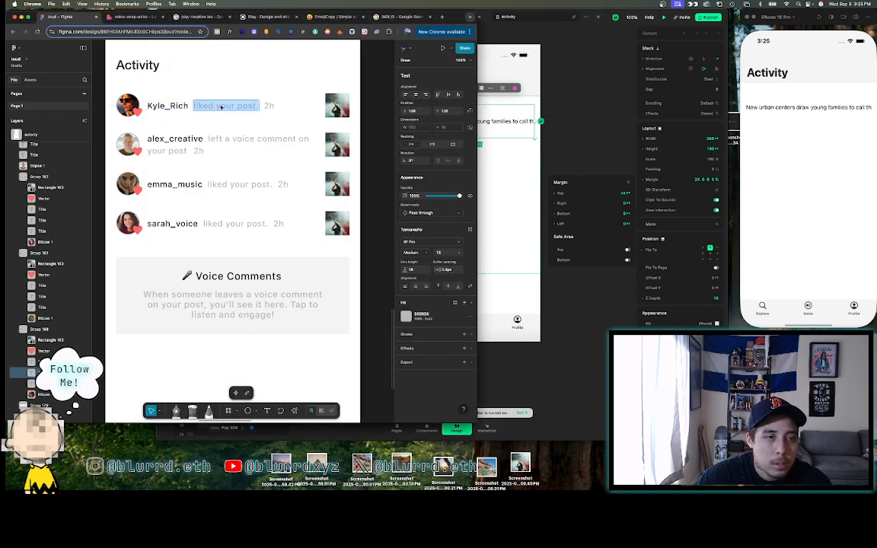
{"action": "left_click", "coordinate": [503, 122]}
{"action": "double_click", "coordinate": [503, 122]}
{"action": "key", "text": "super+v"}
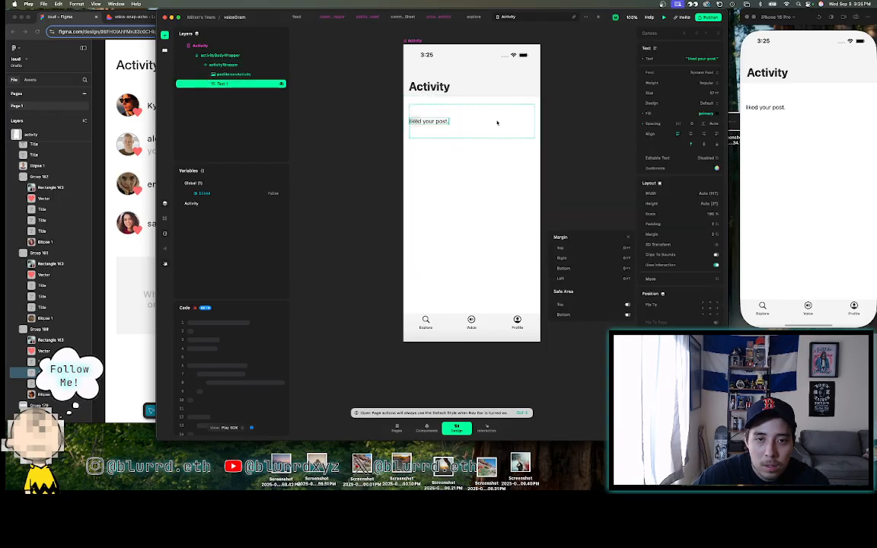
{"action": "key", "text": "Escape"}
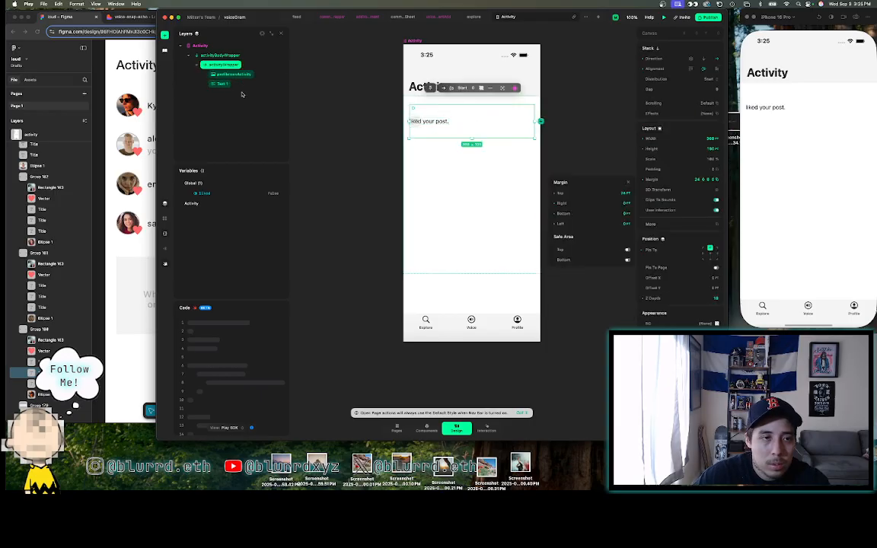
{"action": "key", "text": "Escape"}
{"action": "left_click", "coordinate": [238, 86]}
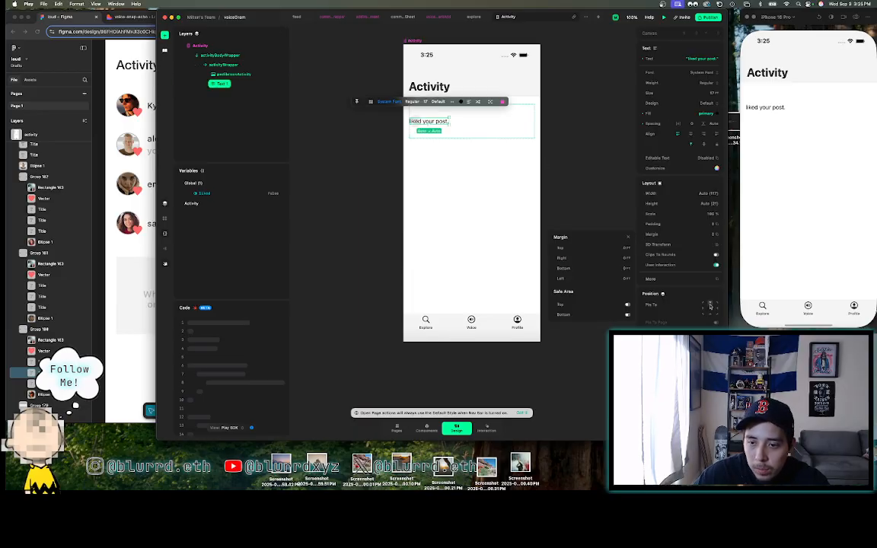
- Toggle the row's stack direction back to horizontal and start editing the message text
{"action": "scroll", "coordinate": [690, 128], "scroll_direction": "up", "scroll_amount": 1}
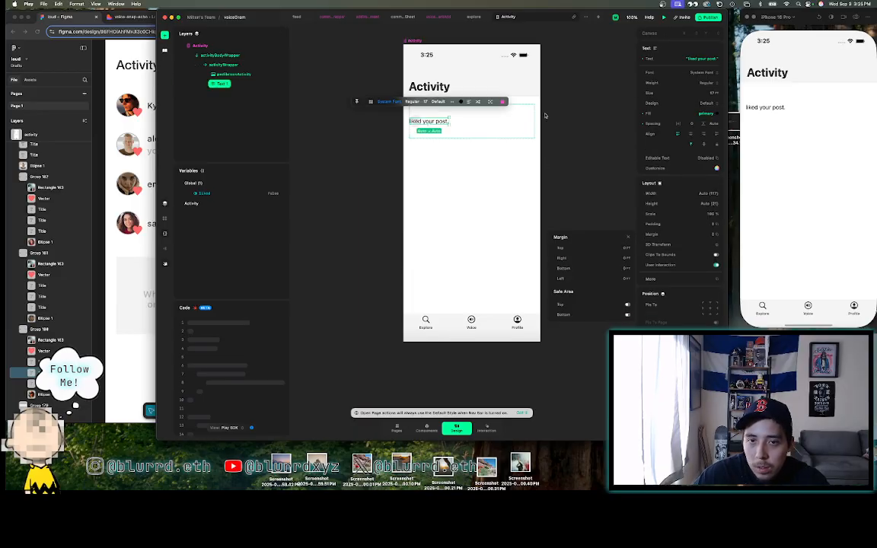
{"action": "left_click", "coordinate": [525, 131]}
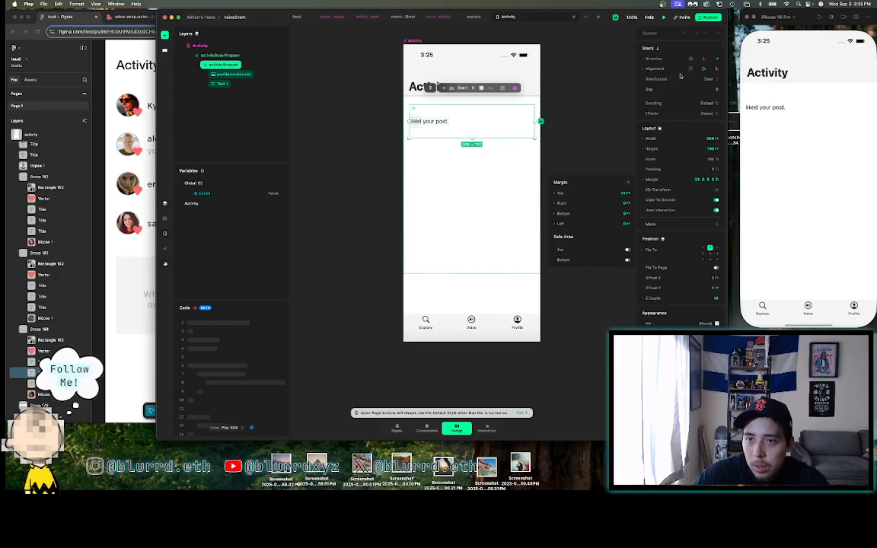
{"action": "left_click", "coordinate": [703, 60]}
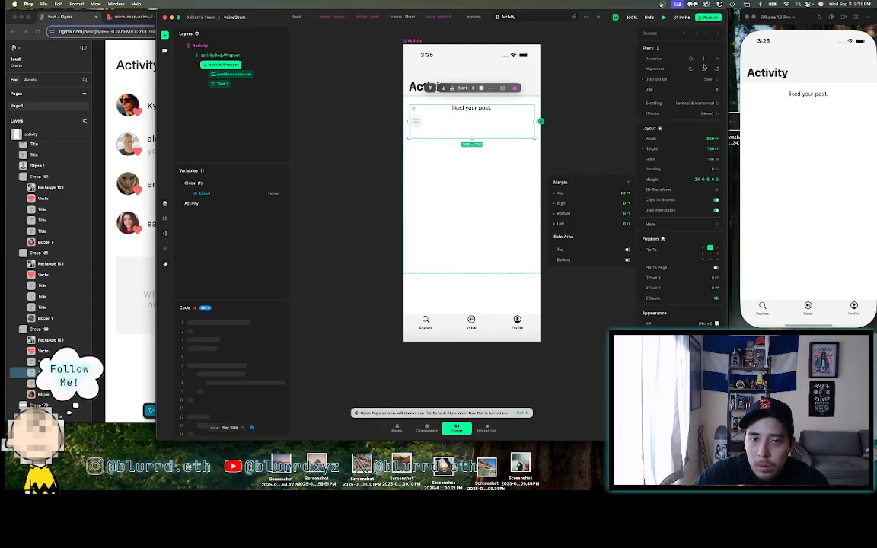
{"action": "left_click", "coordinate": [693, 60]}
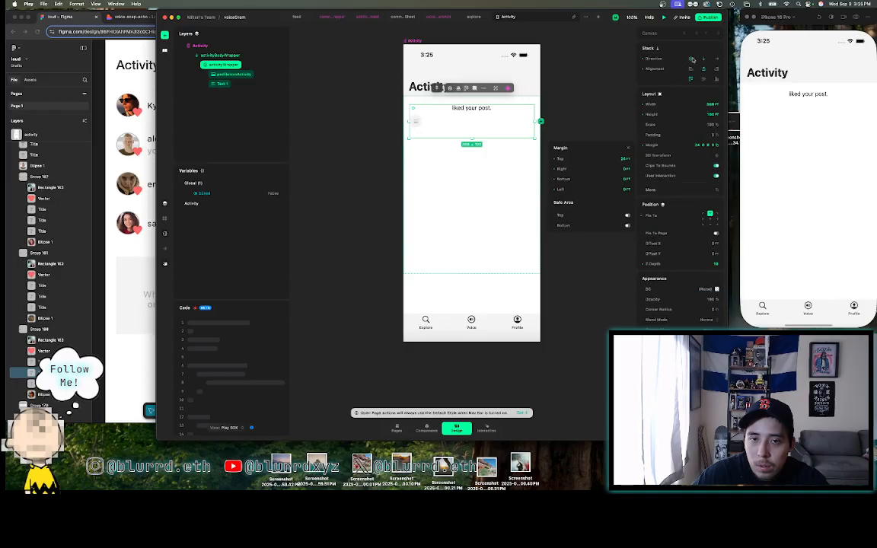
{"action": "left_click", "coordinate": [716, 58]}
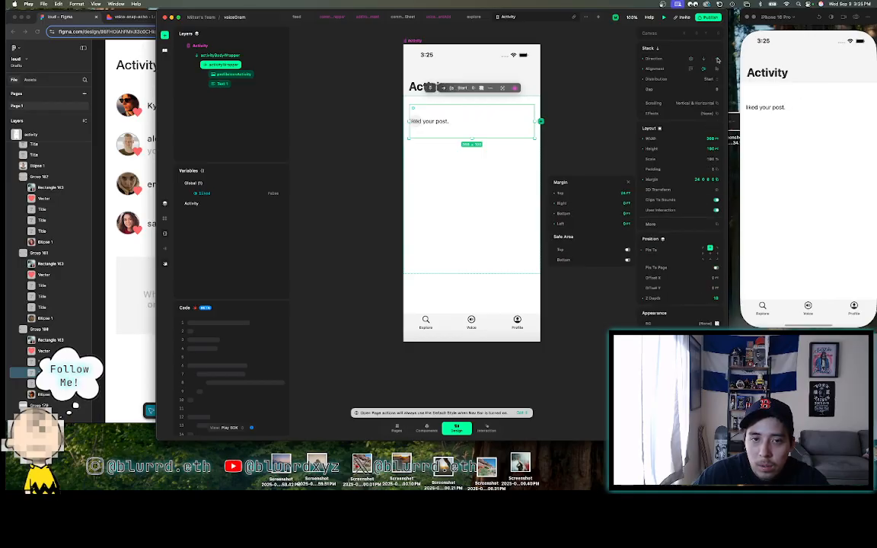
{"action": "left_click", "coordinate": [435, 123]}
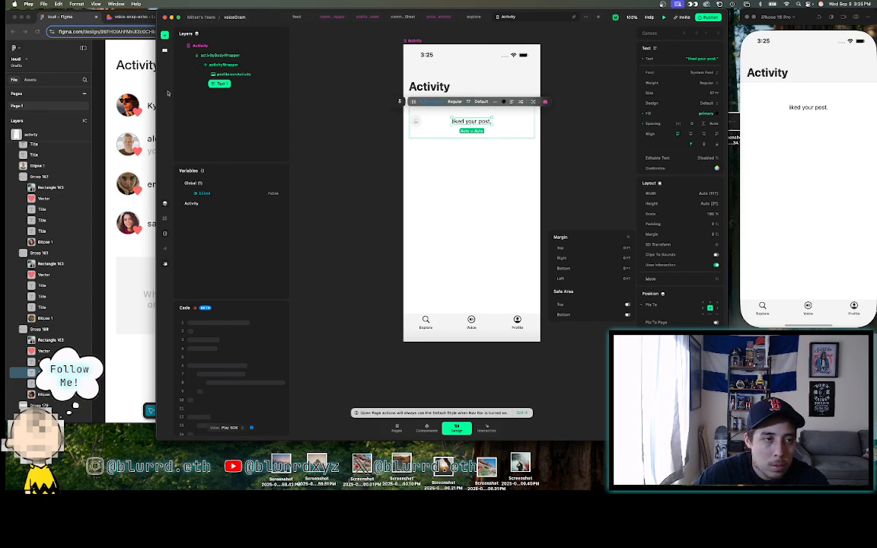
{"action": "left_click", "coordinate": [131, 84]}
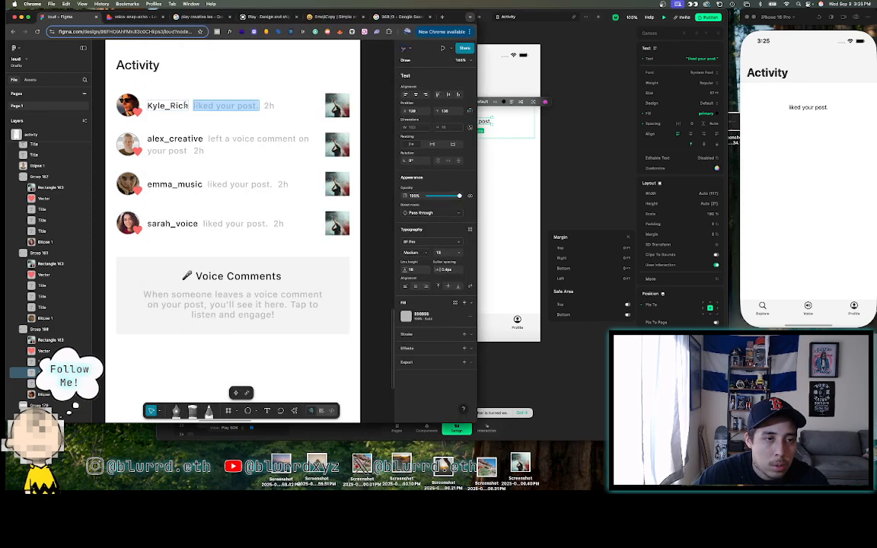
{"action": "left_click", "coordinate": [505, 123]}
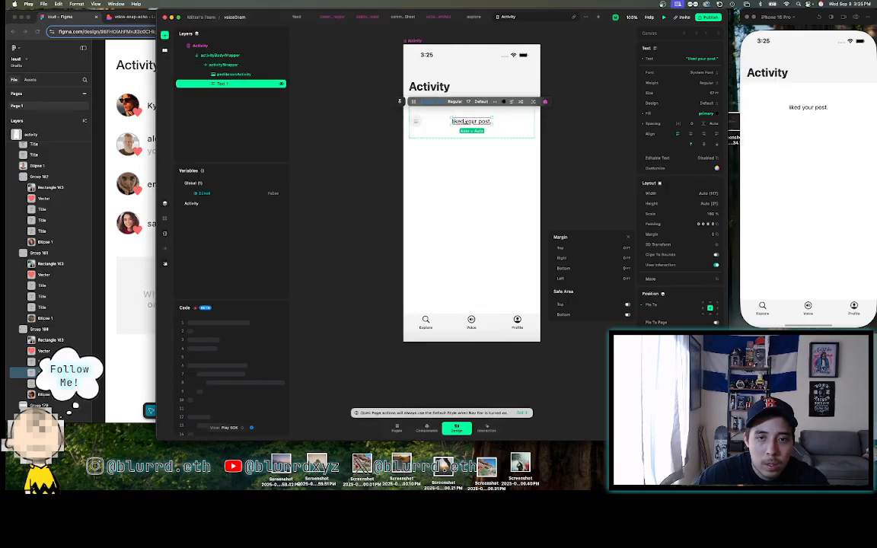
{"action": "double_click", "coordinate": [466, 122]}
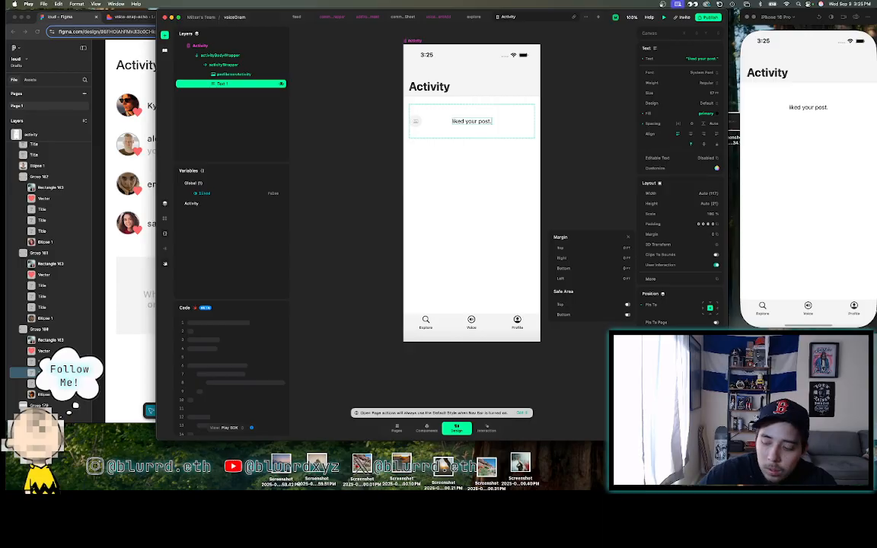
- Remove the trailing space, then paste alex_creative's message from Figma into the row text
{"action": "key", "text": "BackSpace"}
{"action": "left_click", "coordinate": [466, 175]}
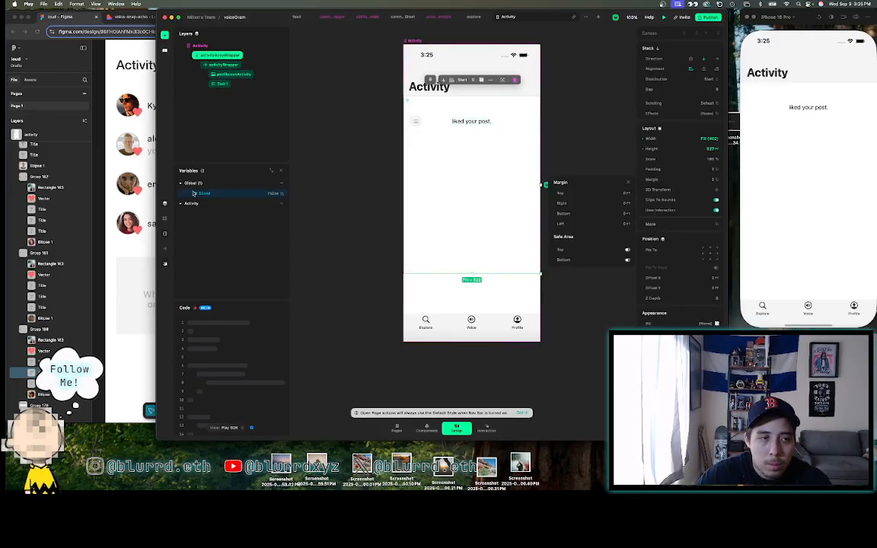
{"action": "left_click", "coordinate": [143, 156]}
{"action": "double_click", "coordinate": [220, 140]}
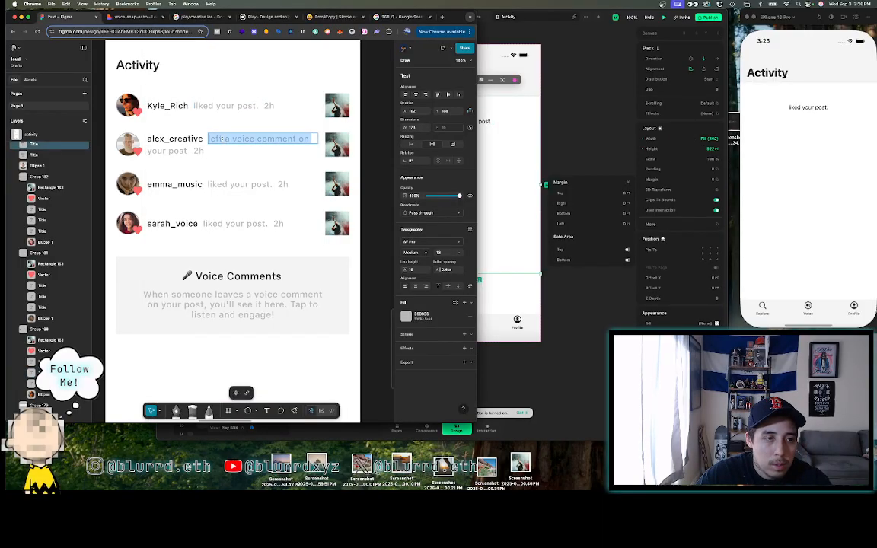
{"action": "left_click", "coordinate": [182, 151]}
{"action": "double_click", "coordinate": [223, 138]}
{"action": "key", "text": "super+c"}
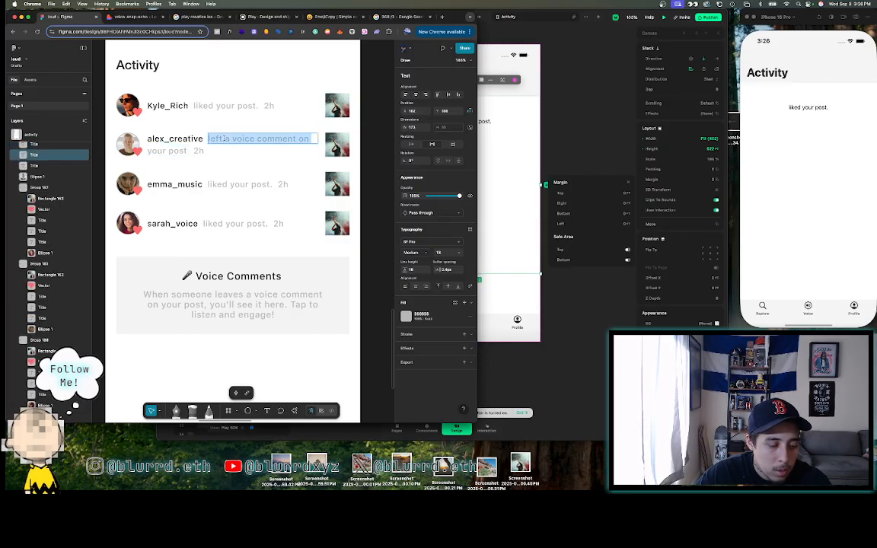
{"action": "left_click", "coordinate": [484, 121]}
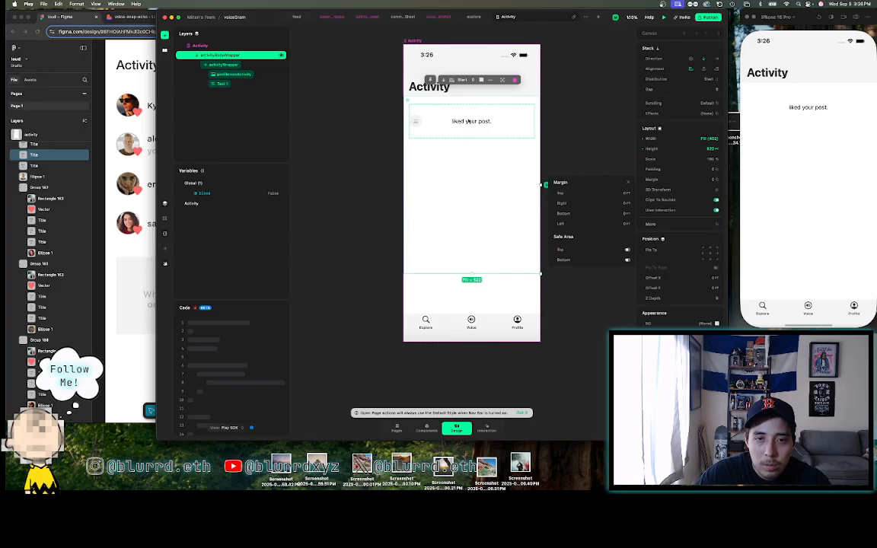
{"action": "left_click", "coordinate": [468, 121]}
{"action": "left_click", "coordinate": [468, 121]}
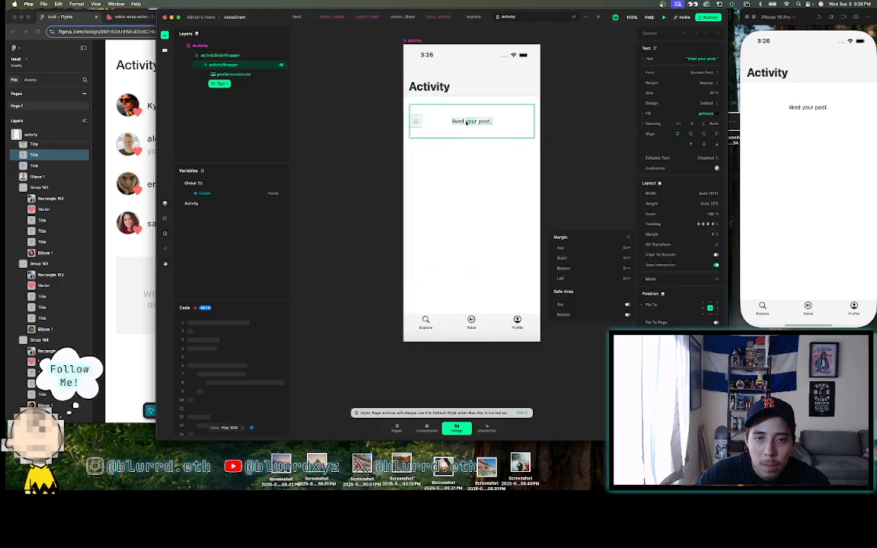
{"action": "key", "text": "super+v"}
- Append "your post" so the text reads "left a voice comment on your post"
{"action": "left_click", "coordinate": [142, 148]}
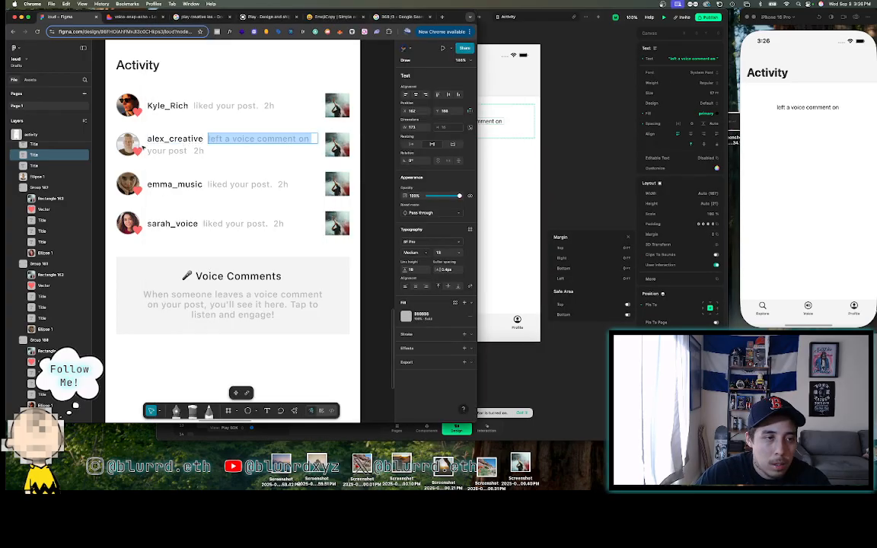
{"action": "double_click", "coordinate": [167, 151]}
{"action": "key", "text": "super+c"}
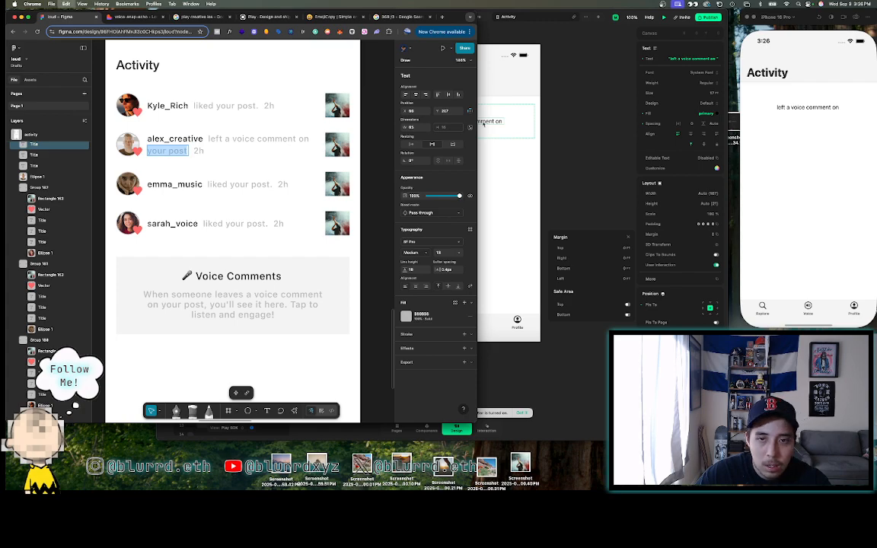
{"action": "left_click", "coordinate": [497, 122]}
{"action": "triple_click", "coordinate": [499, 121]}
{"action": "left_click", "coordinate": [502, 121]}
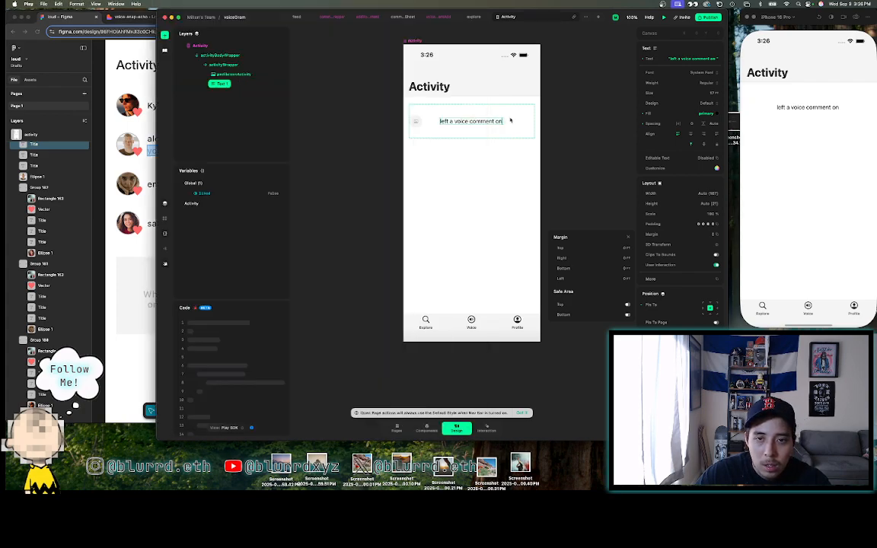
{"action": "key", "text": "super+v"}
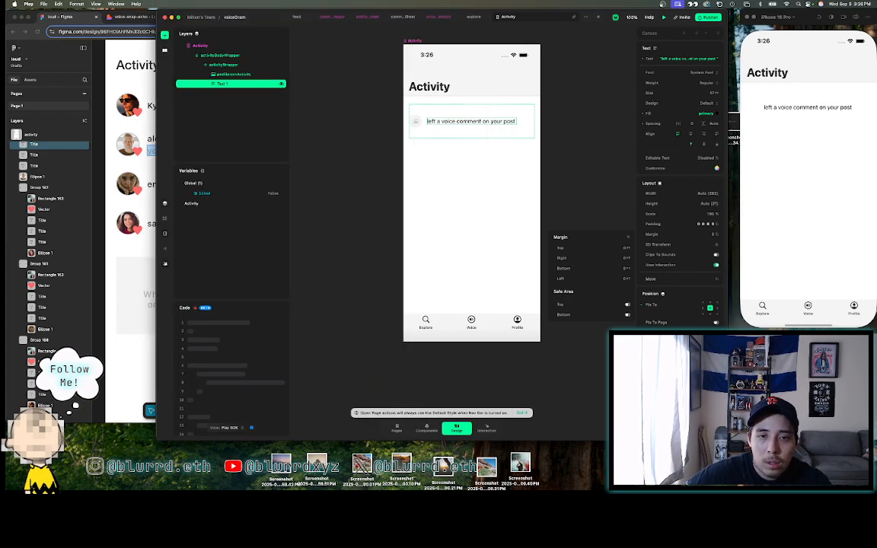
{"action": "left_click", "coordinate": [503, 131]}
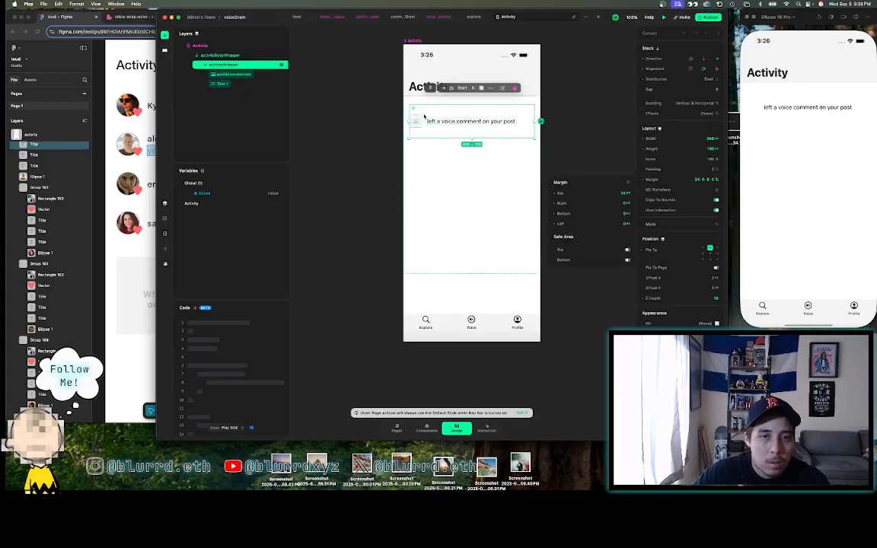
{"action": "left_click", "coordinate": [447, 158]}
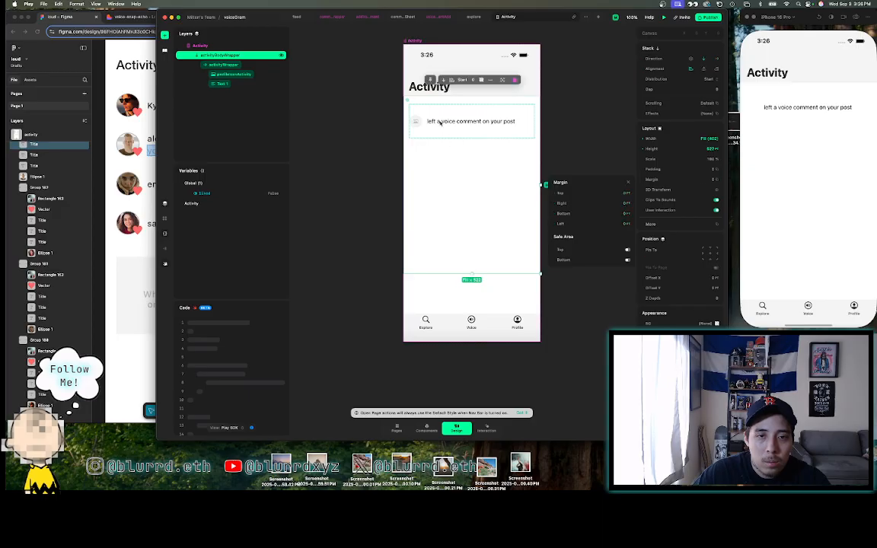
{"action": "left_click", "coordinate": [438, 136]}
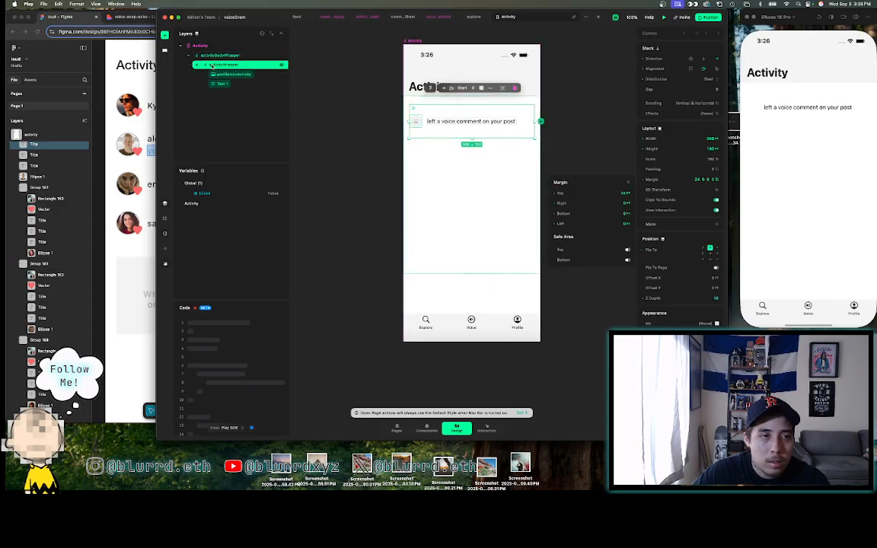
{"action": "left_click", "coordinate": [165, 36]}
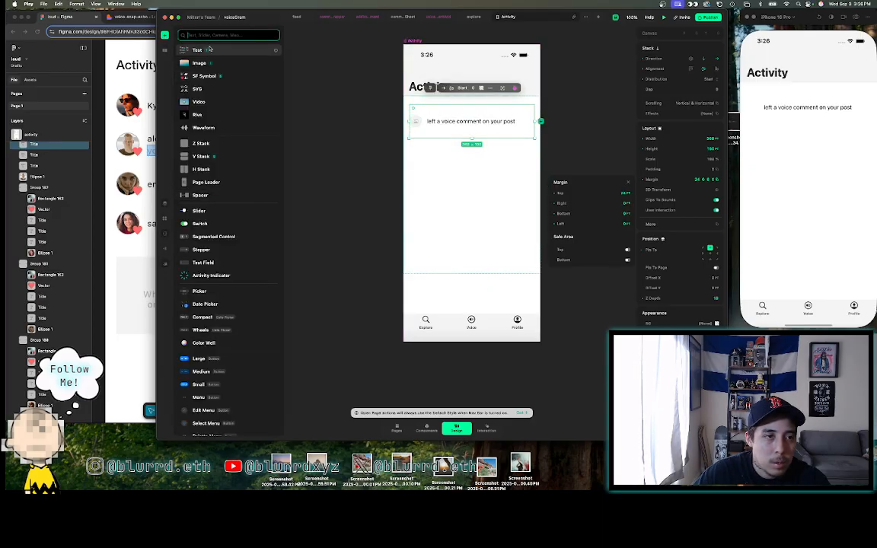
- Insert an image at the row's end and name it postImageActivity
{"action": "left_click_drag", "start_coordinate": [199, 57], "coordinate": [480, 124]}
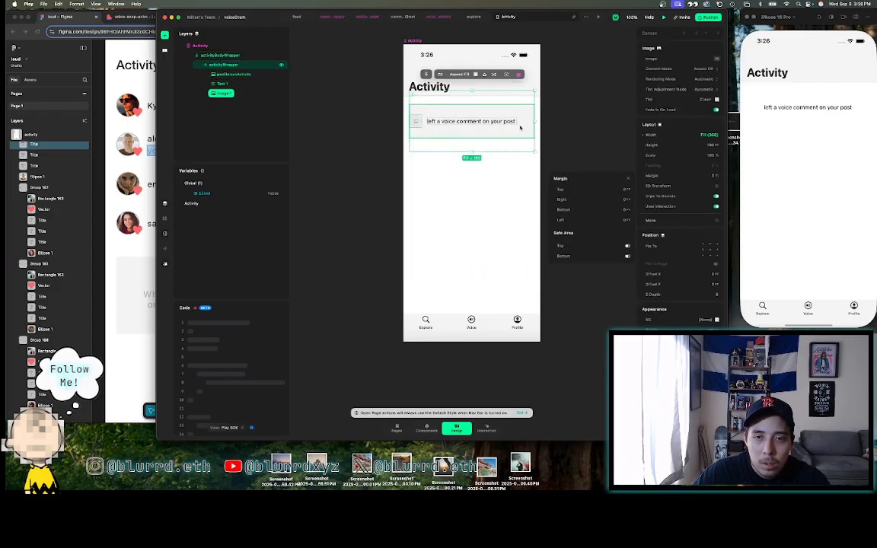
{"action": "left_click", "coordinate": [234, 94]}
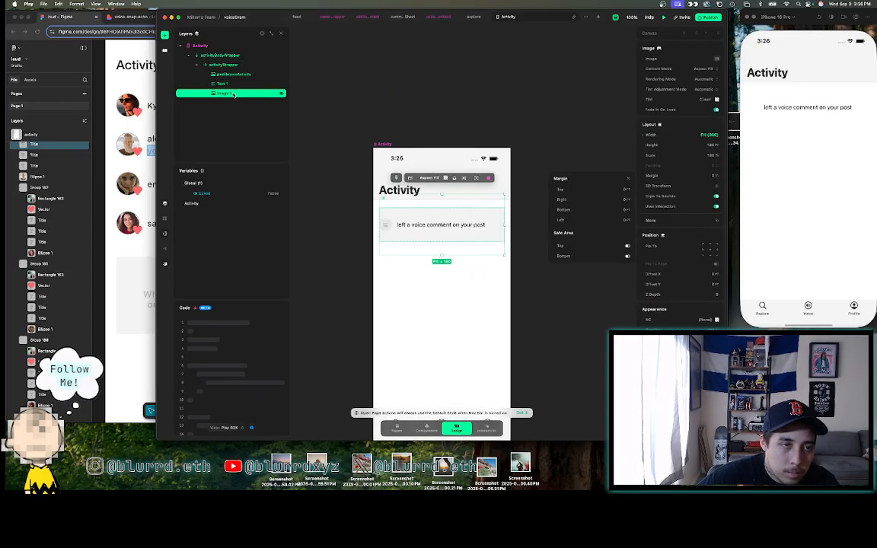
{"action": "double_click", "coordinate": [223, 94]}
{"action": "type", "text": "pro"}
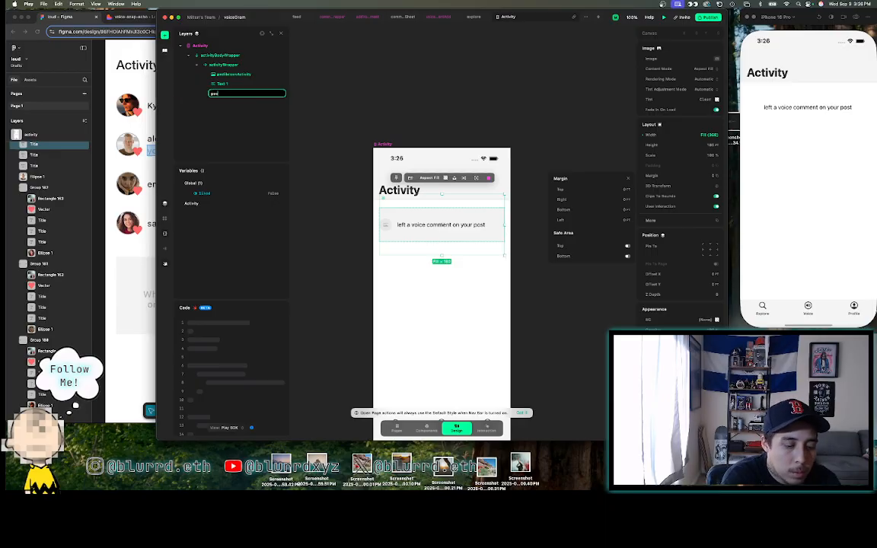
{"action": "type", "text": "tImage"}
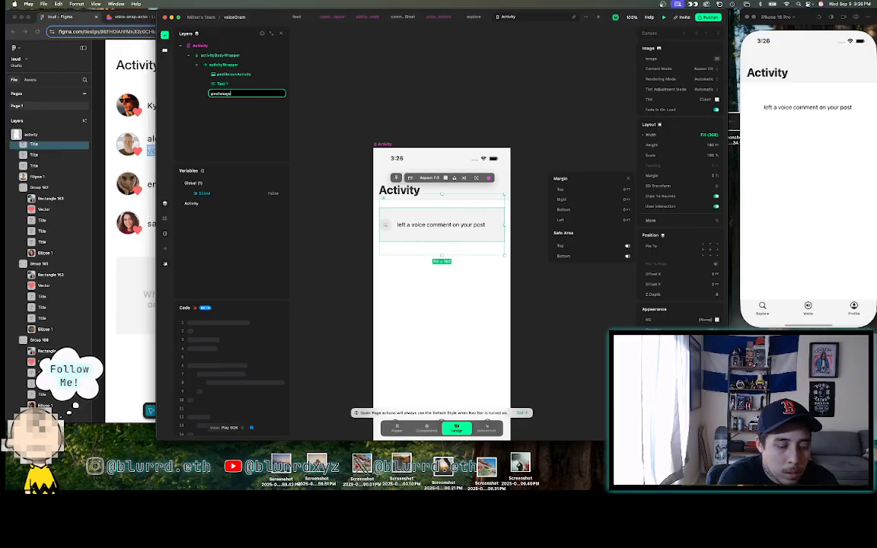
{"action": "type", "text": "Activity"}
{"action": "key", "text": "Return"}
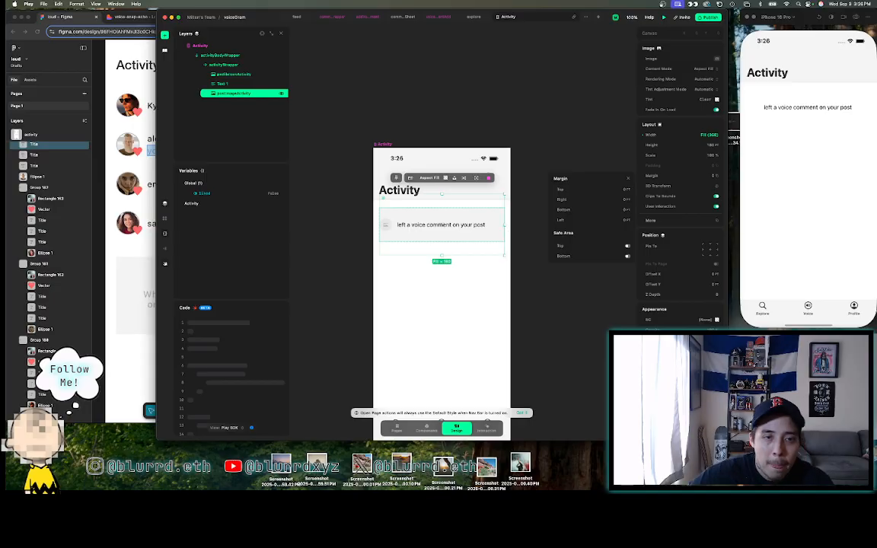
{"action": "left_click", "coordinate": [119, 130]}
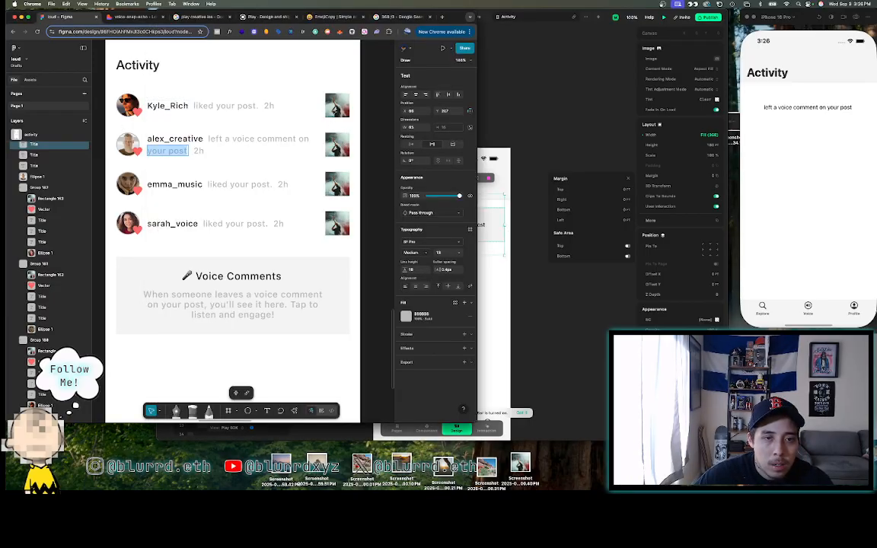
{"action": "left_click", "coordinate": [337, 106]}
{"action": "left_click", "coordinate": [338, 105]}
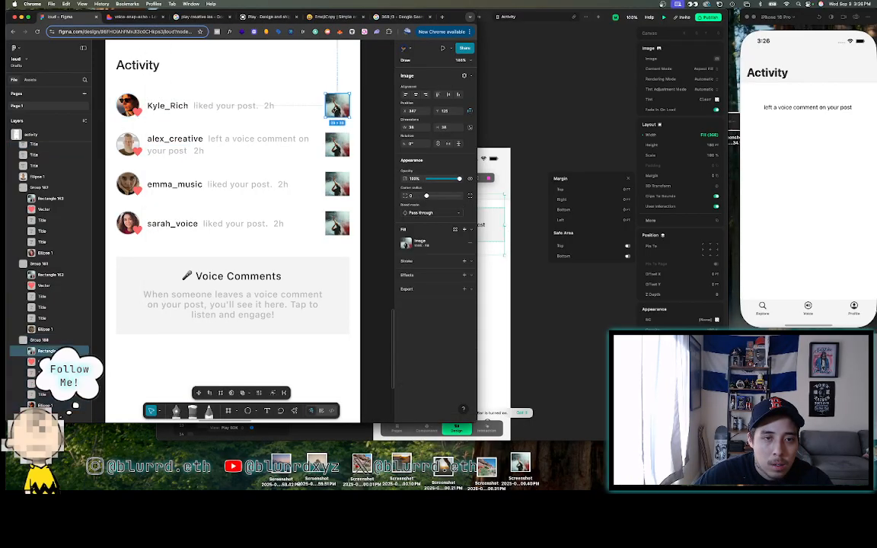
{"action": "left_click", "coordinate": [531, 143]}
{"action": "left_click", "coordinate": [410, 178]}
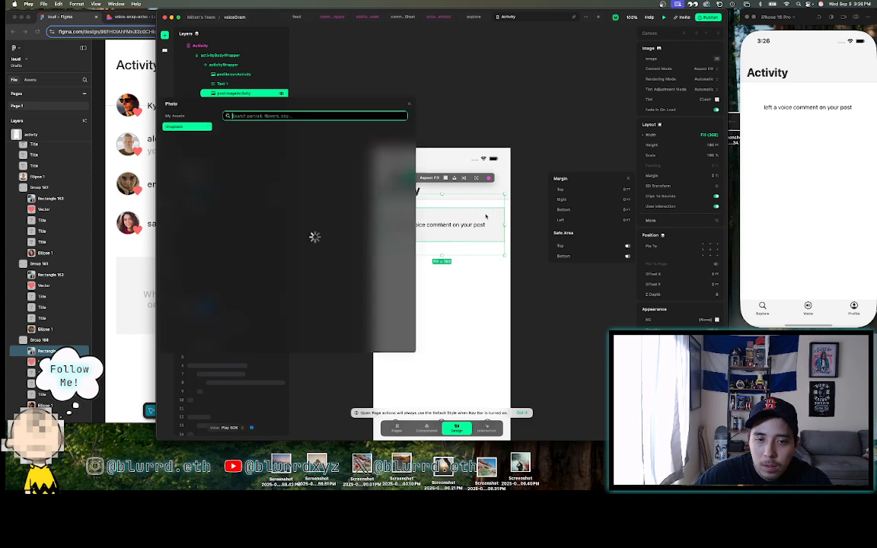
{"action": "left_click", "coordinate": [409, 107]}
{"action": "left_click", "coordinate": [486, 213]}
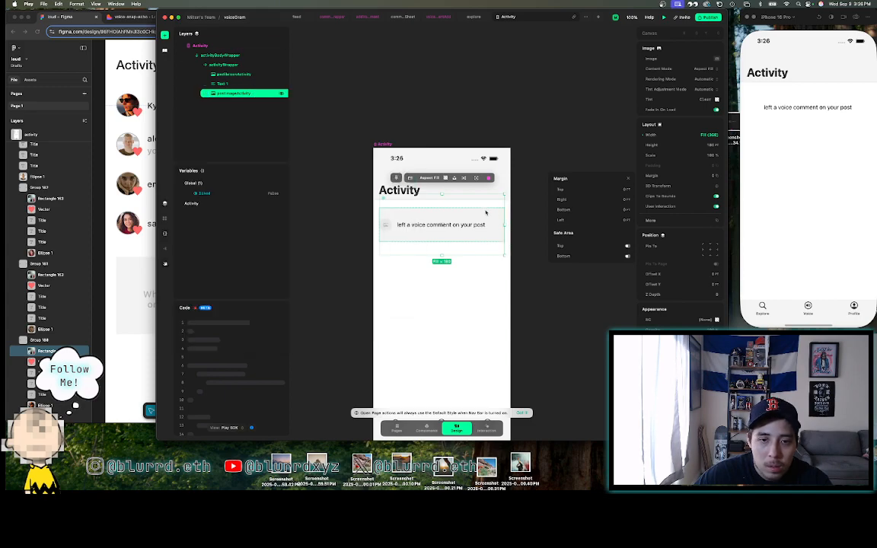
- Size postImageActivity to 38 × 38 and deselect it
{"action": "left_click", "coordinate": [680, 135]}
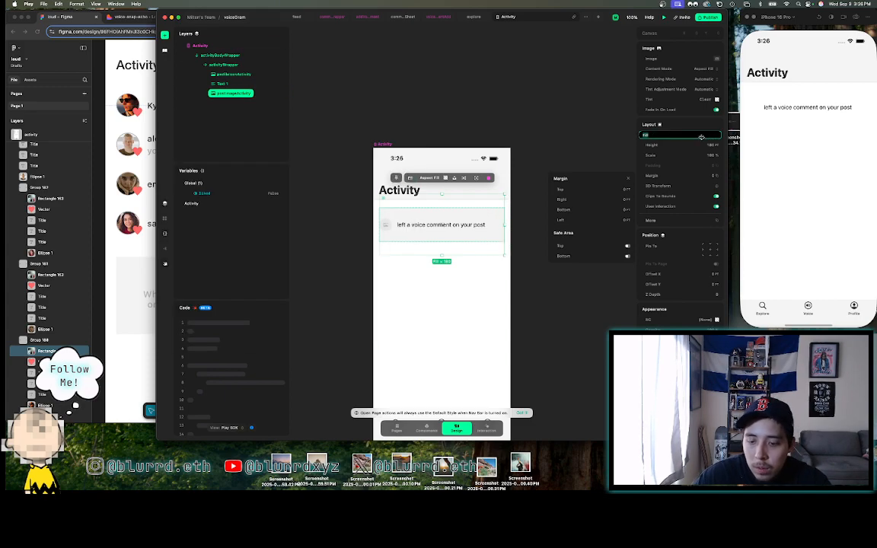
{"action": "key", "text": "Tab"}
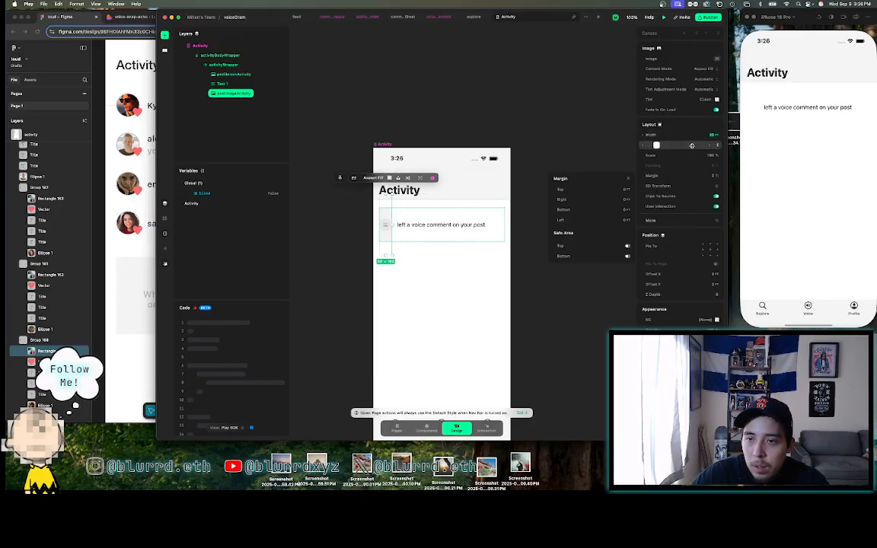
{"action": "type", "text": "38"}
{"action": "key", "text": "Return"}
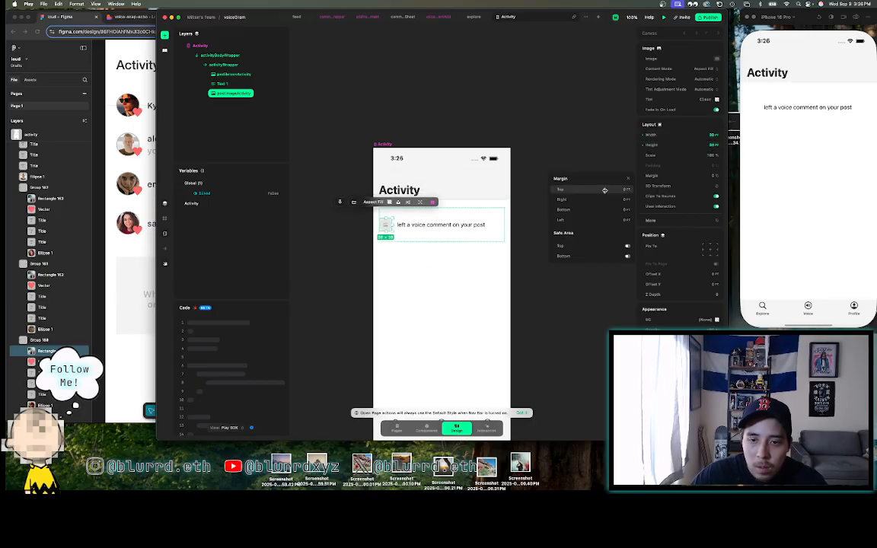
{"action": "left_click", "coordinate": [533, 124]}
{"action": "left_click", "coordinate": [451, 224]}
{"action": "left_click", "coordinate": [447, 226]}
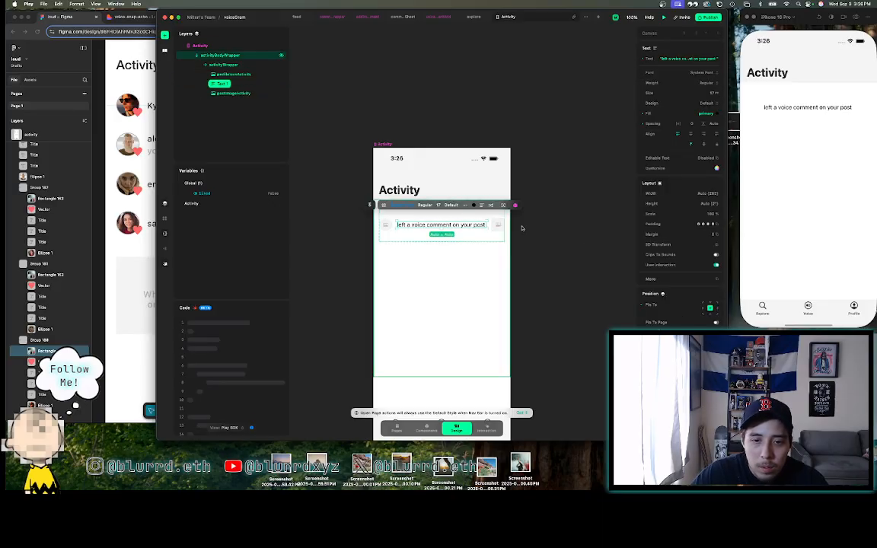
{"action": "left_click", "coordinate": [544, 211]}
- Copy the grey hex from the Figma text and fill the message text with B8B8B8
{"action": "left_click", "coordinate": [447, 226]}
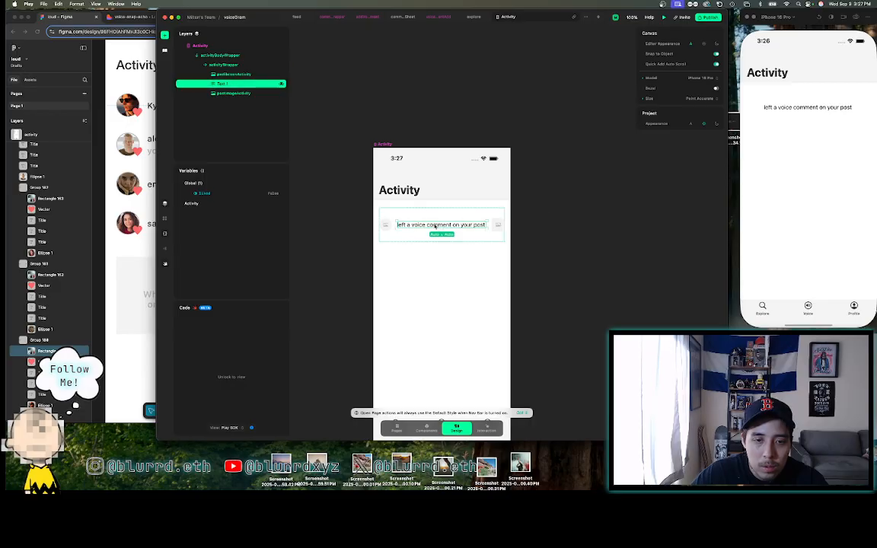
{"action": "left_click", "coordinate": [138, 81]}
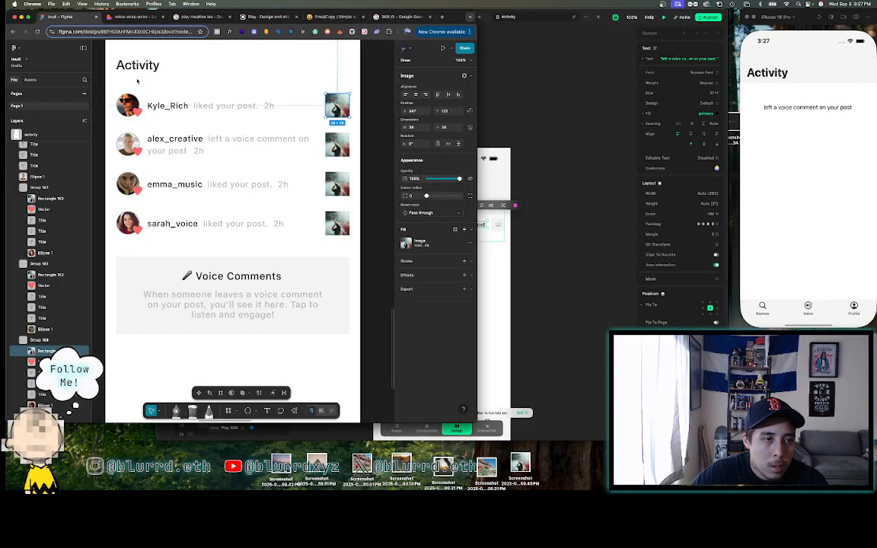
{"action": "left_click", "coordinate": [214, 107]}
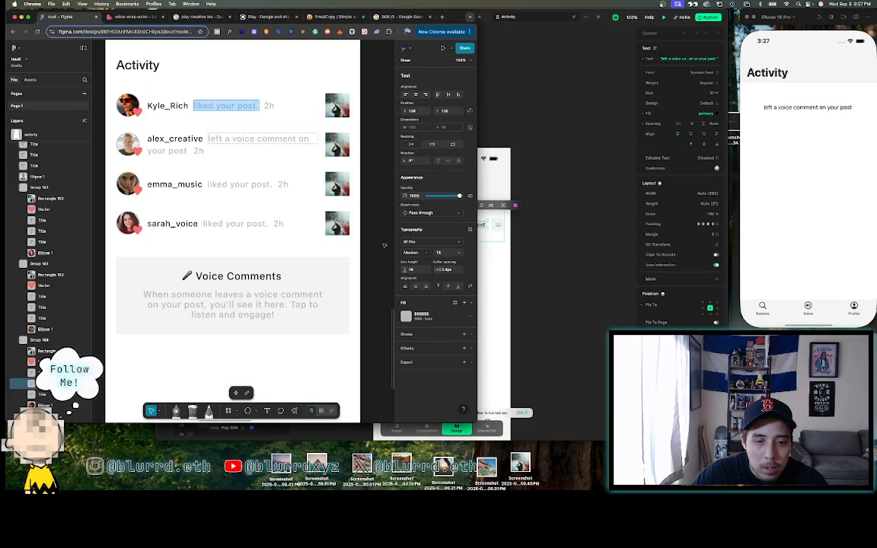
{"action": "left_click", "coordinate": [416, 315]}
{"action": "left_click", "coordinate": [352, 363]}
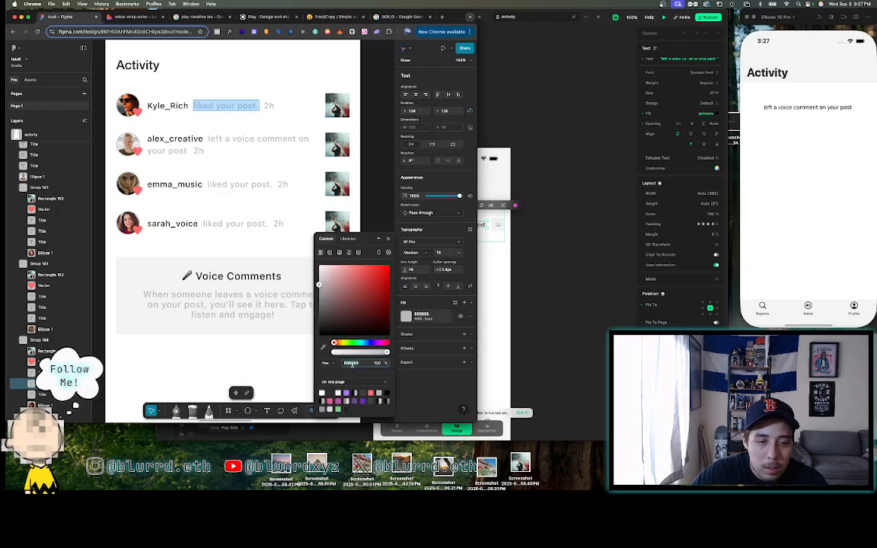
{"action": "left_click", "coordinate": [578, 216]}
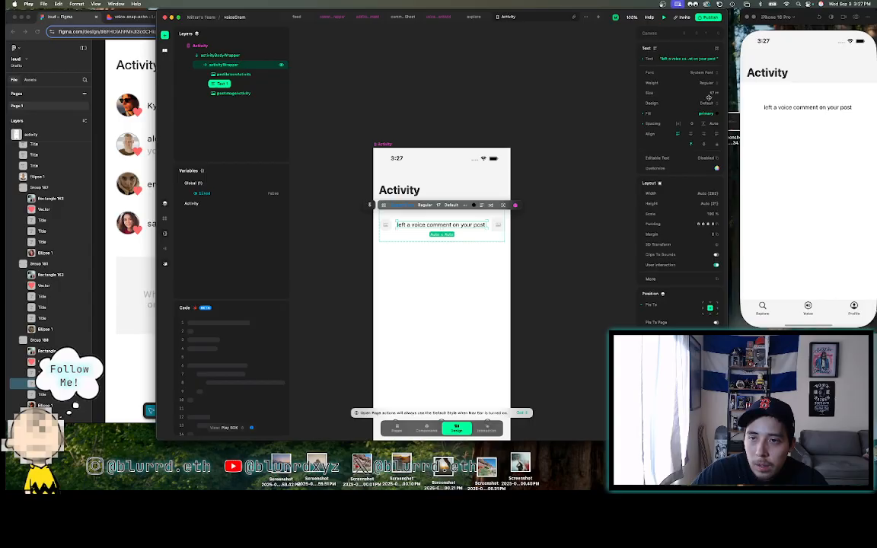
{"action": "left_click", "coordinate": [719, 116]}
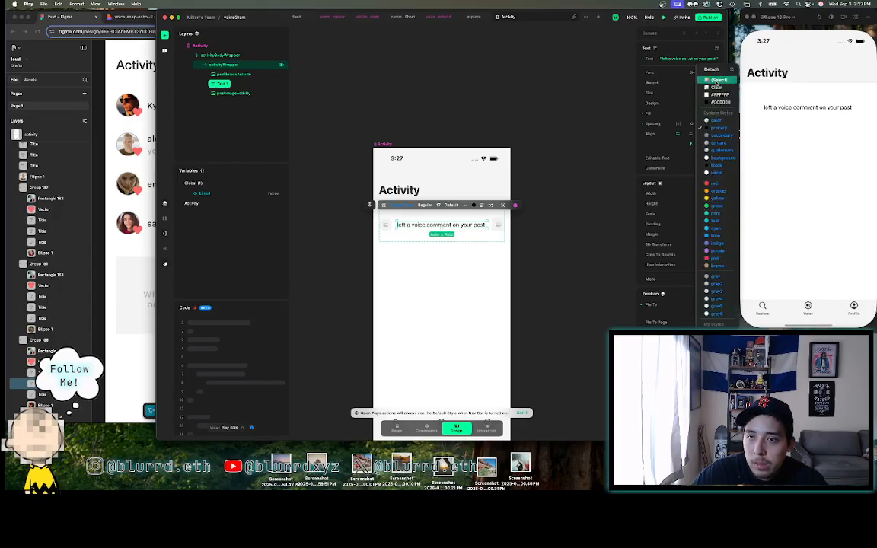
{"action": "left_click", "coordinate": [716, 82]}
{"action": "type", "text": "B8B8B8"}
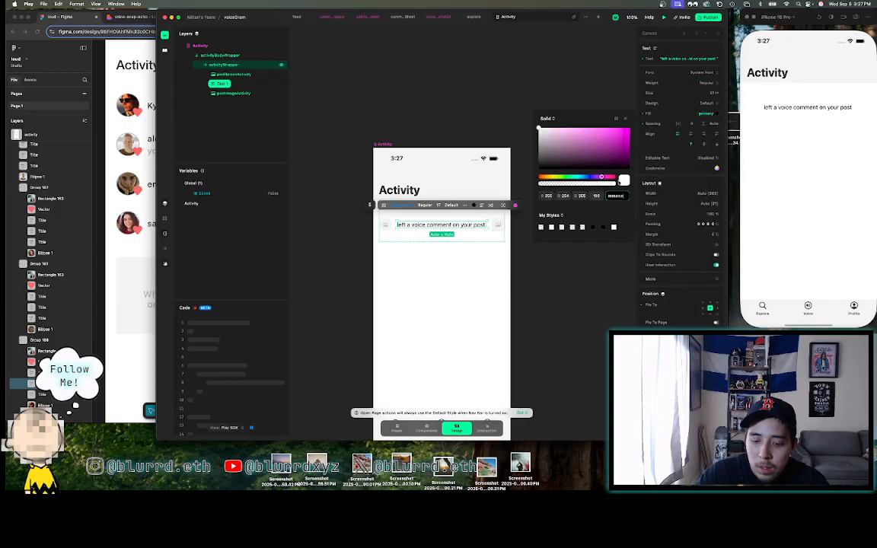
{"action": "key", "text": "Return"}
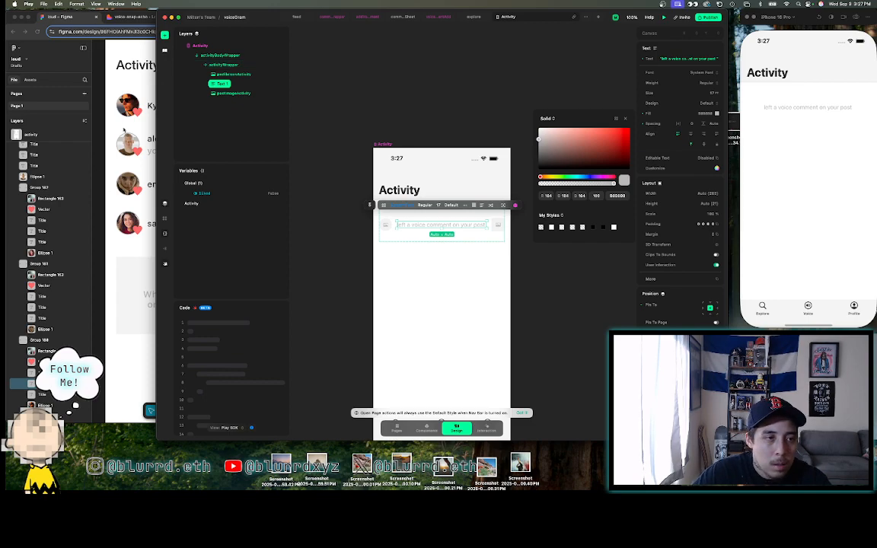
{"action": "left_click", "coordinate": [125, 129]}
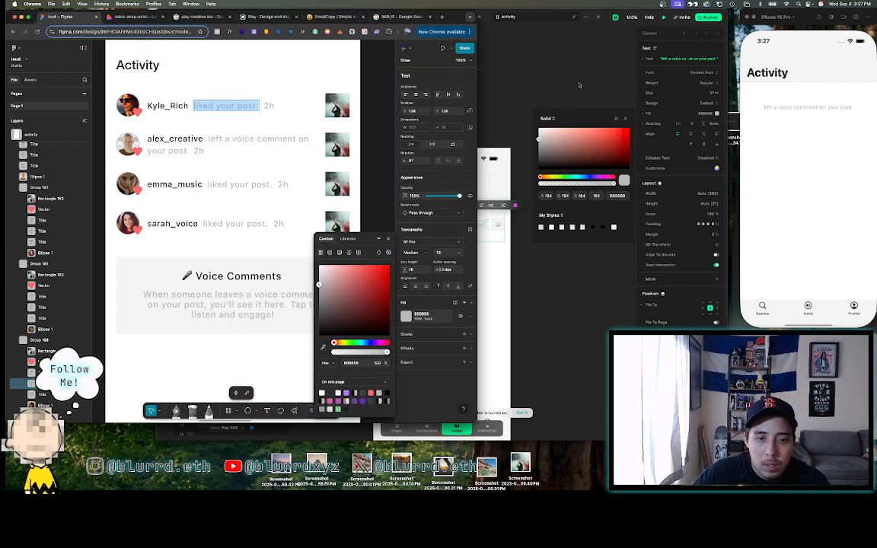
{"action": "left_click", "coordinate": [547, 96]}
{"action": "left_click", "coordinate": [501, 105]}
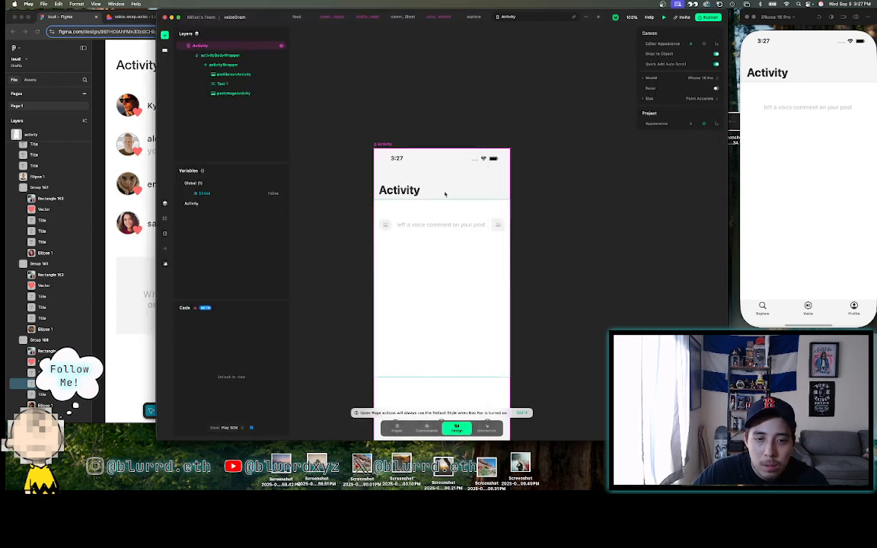
- Set the message text weight to Medium and compare it against the Figma design
{"action": "left_click", "coordinate": [425, 229]}
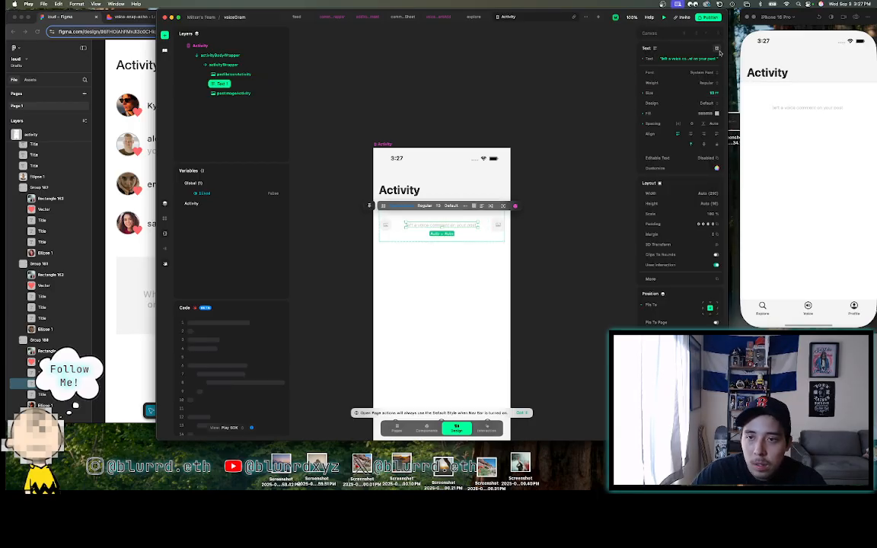
{"action": "left_click", "coordinate": [706, 83]}
{"action": "left_click", "coordinate": [712, 90]}
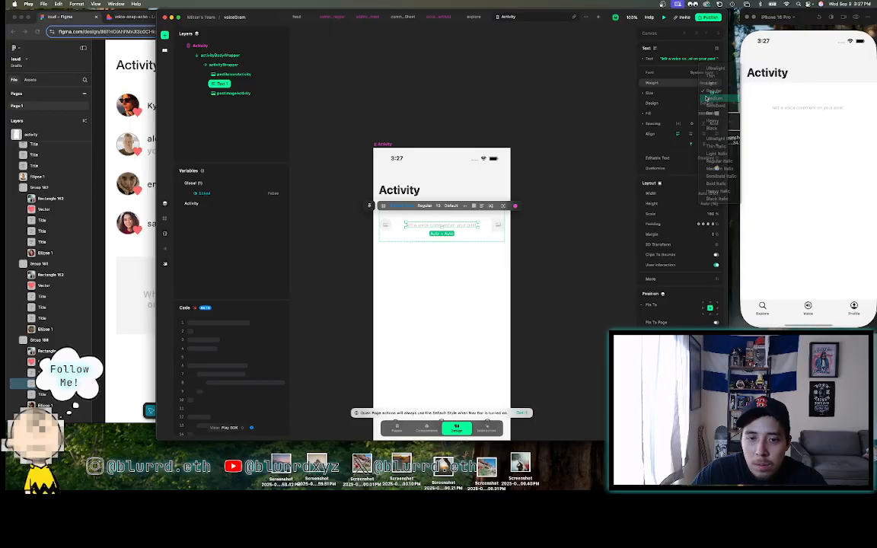
{"action": "left_click", "coordinate": [533, 112]}
{"action": "left_click", "coordinate": [433, 227]}
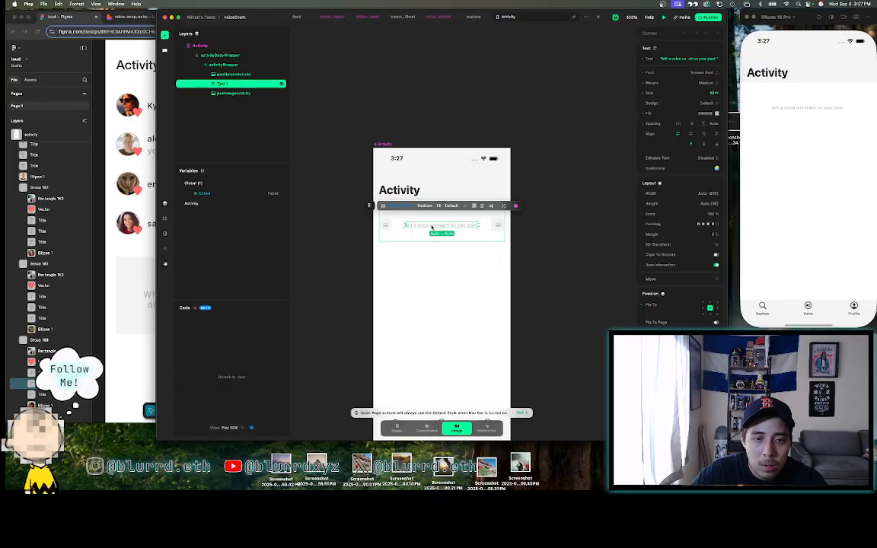
{"action": "left_click", "coordinate": [145, 155]}
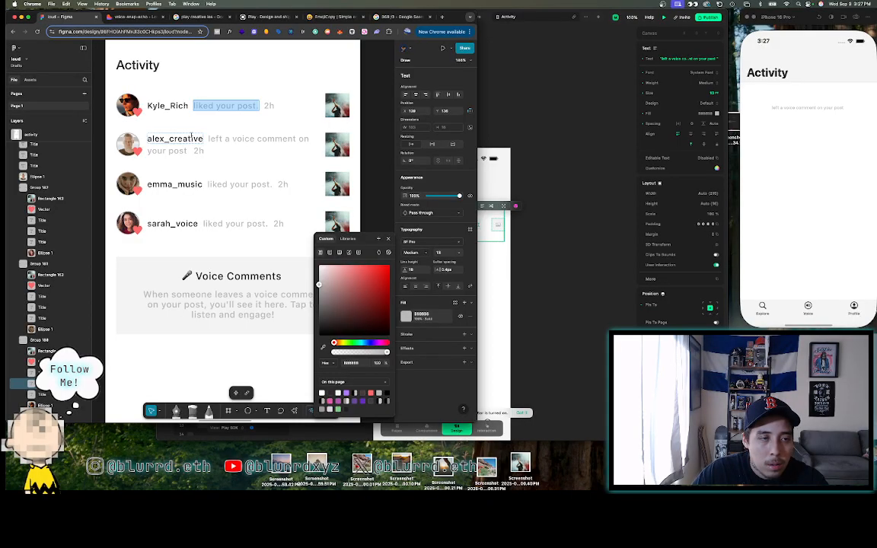
{"action": "left_click", "coordinate": [546, 120]}
{"action": "left_click", "coordinate": [544, 119]}
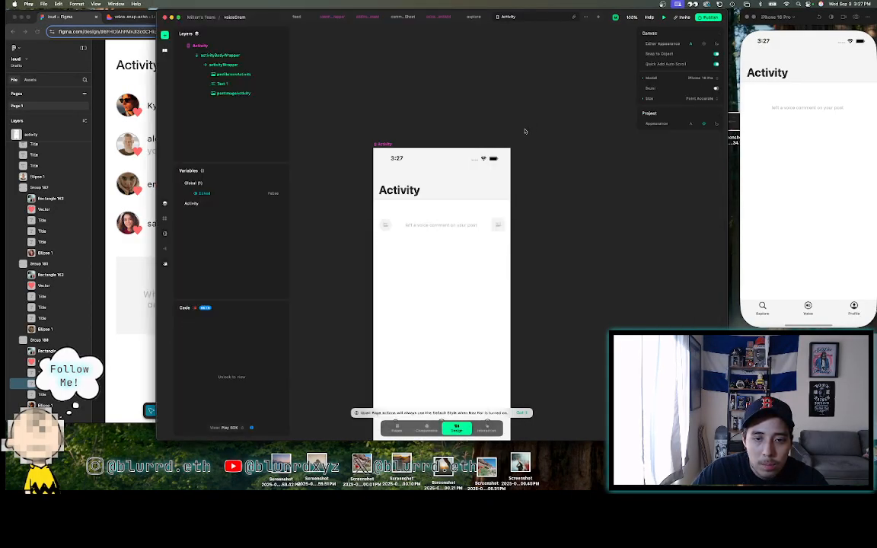
{"action": "left_click", "coordinate": [444, 228]}
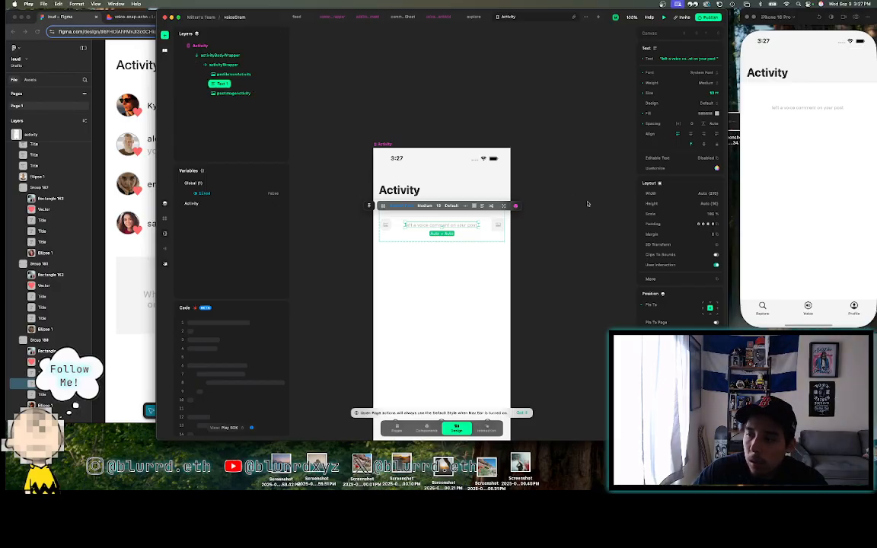
{"action": "left_click", "coordinate": [427, 128]}
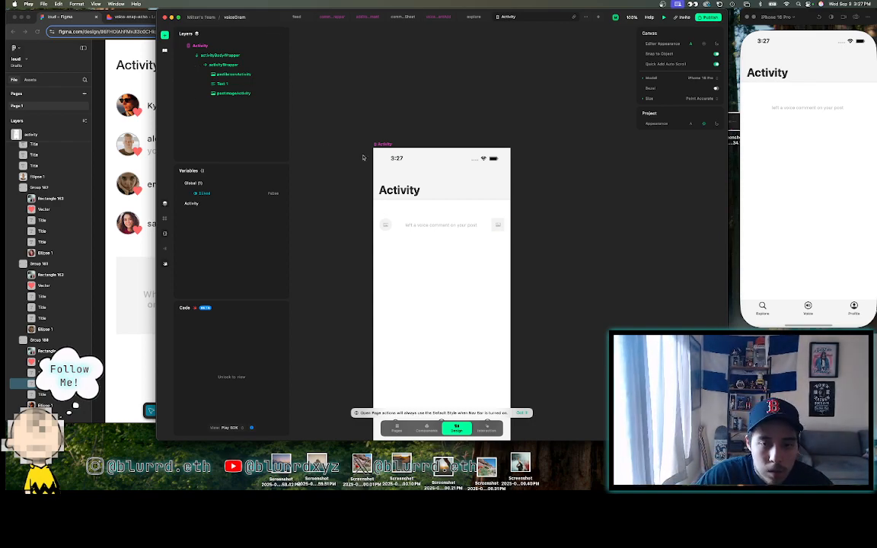
- Pin the message text to the left middle with a right offset of 50
{"action": "scroll", "coordinate": [345, 213], "scroll_direction": "down", "scroll_amount": 3}
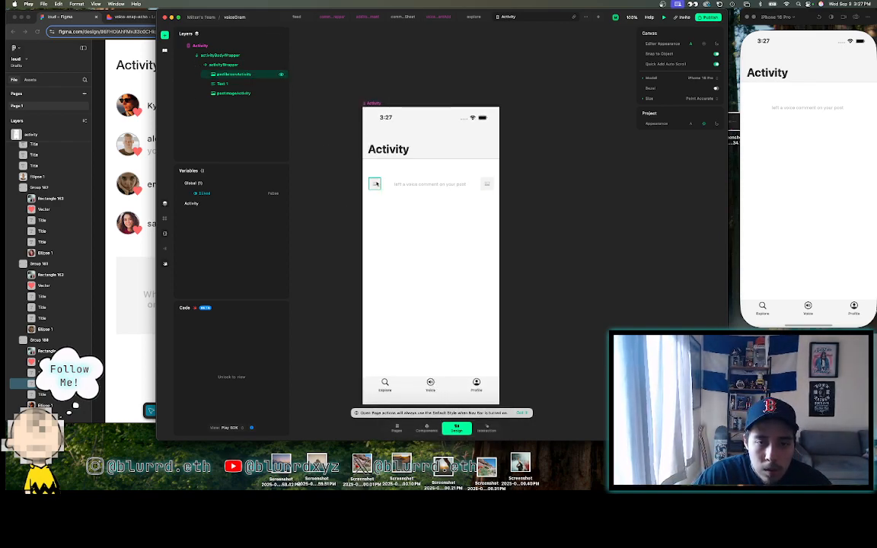
{"action": "left_click", "coordinate": [425, 184]}
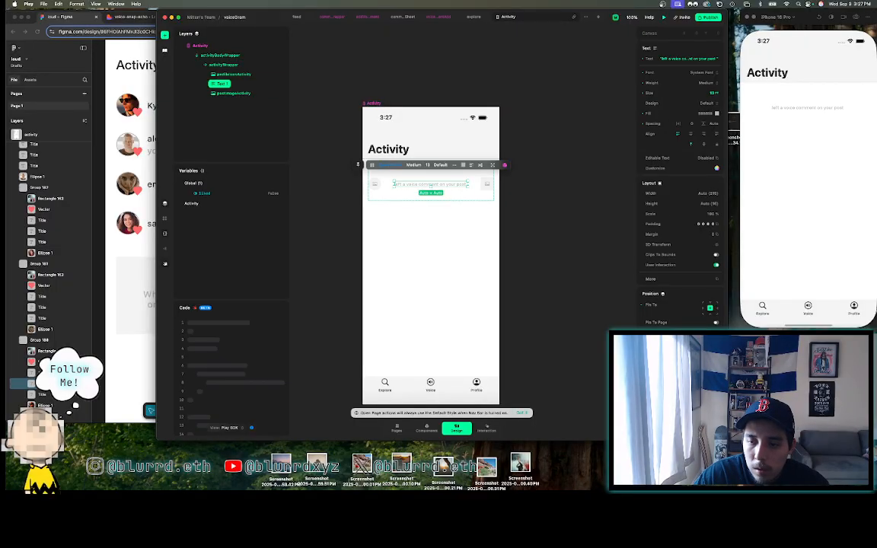
{"action": "left_click", "coordinate": [704, 309]}
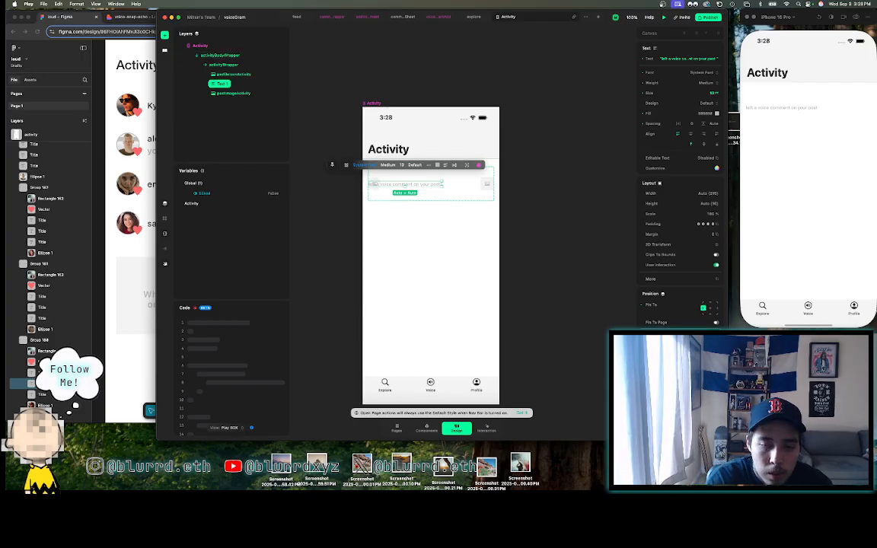
{"action": "scroll", "coordinate": [680, 179], "scroll_direction": "down", "scroll_amount": 1}
{"action": "key", "text": "shift+Up"}
{"action": "key", "text": "shift+Up"}
{"action": "key", "text": "shift+Up"}
{"action": "key", "text": "shift+Up"}
{"action": "key", "text": "shift+Up"}
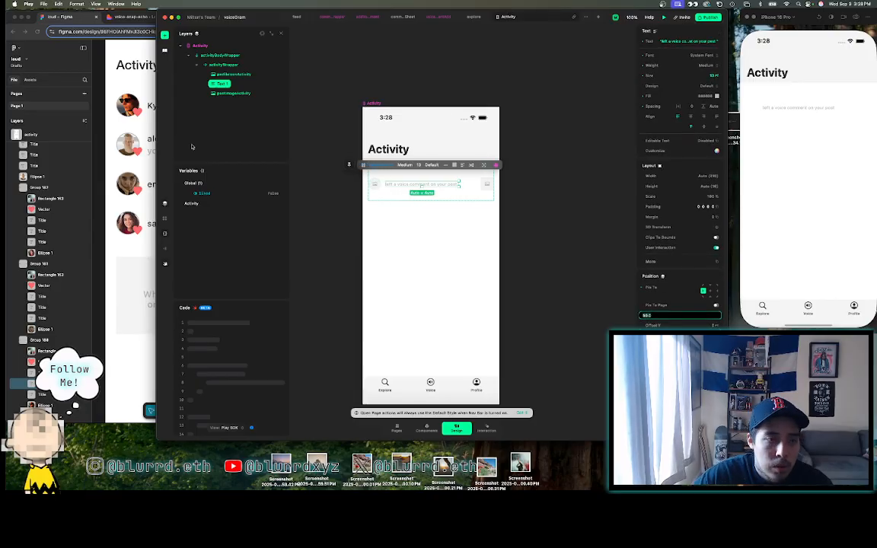
- Rename the Text 1 layer to activityText after checking the Figma username
{"action": "left_click", "coordinate": [131, 139]}
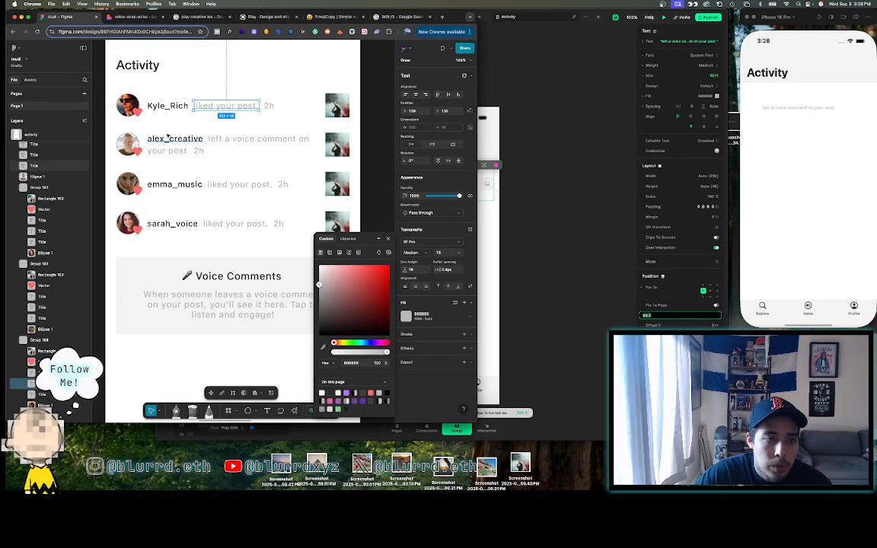
{"action": "left_click", "coordinate": [168, 138]}
{"action": "left_click", "coordinate": [533, 237]}
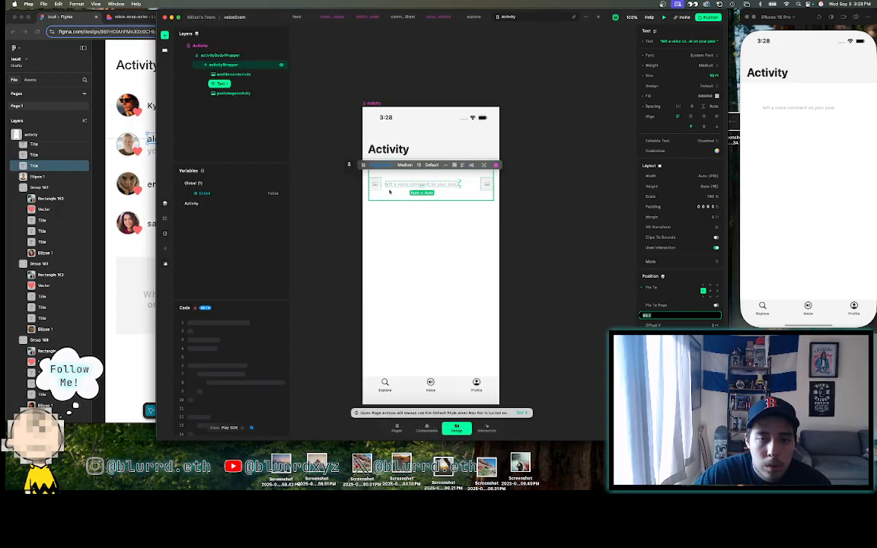
{"action": "left_click", "coordinate": [240, 84]}
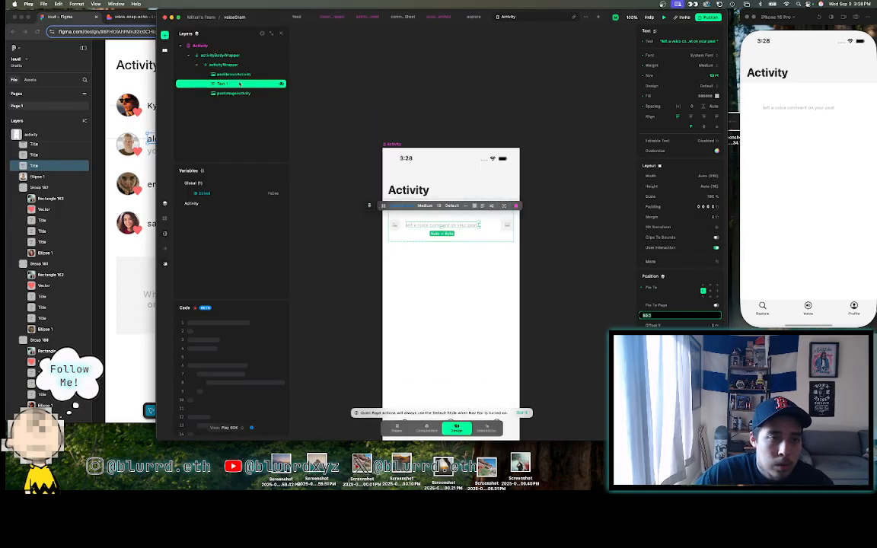
{"action": "double_click", "coordinate": [224, 84]}
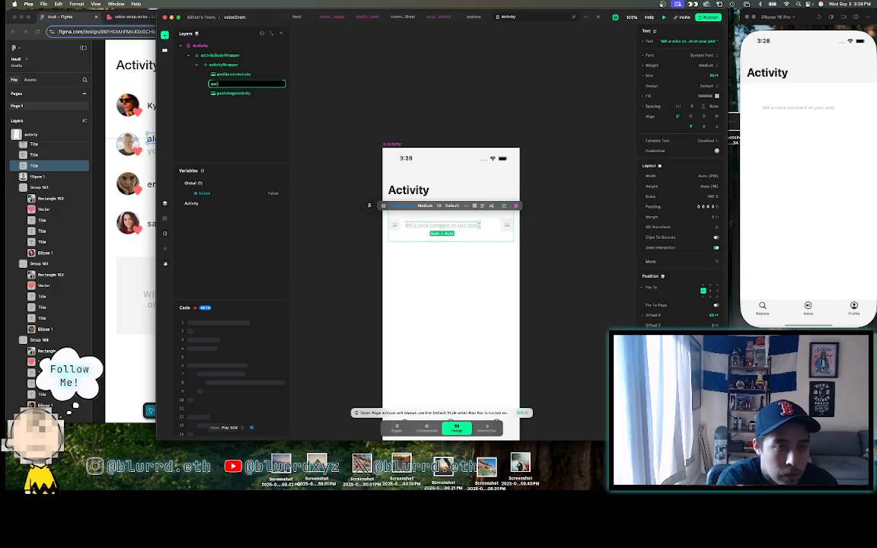
{"action": "type", "text": "activityText"}
{"action": "key", "text": "Return"}
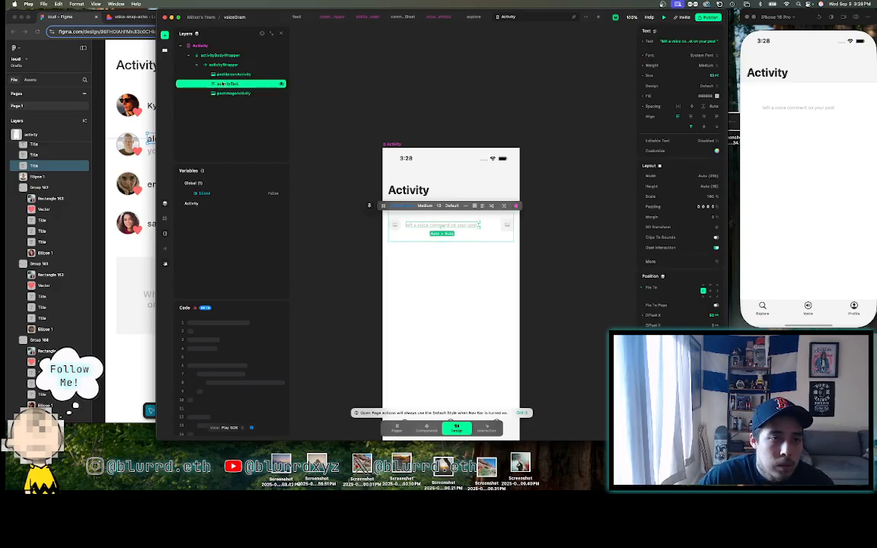
{"action": "left_click", "coordinate": [221, 65]}
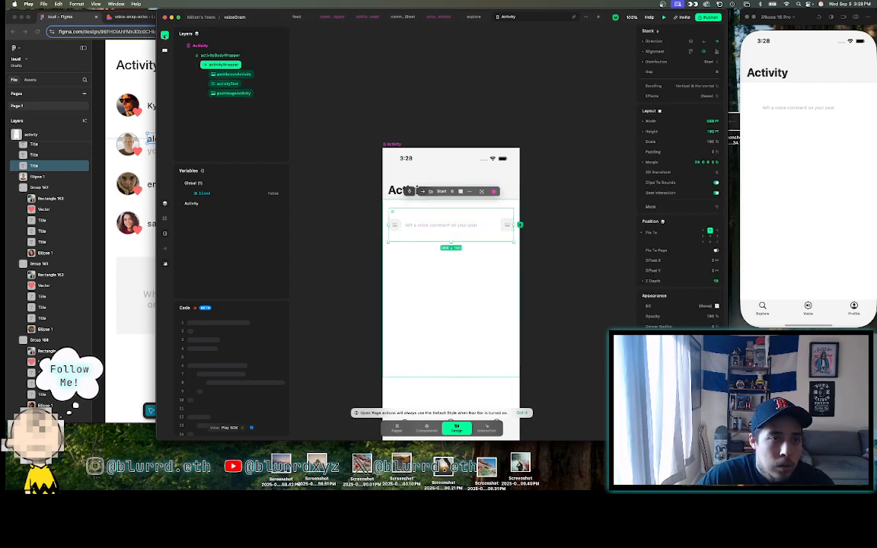
{"action": "left_click", "coordinate": [164, 35]}
- Add a text layer named postProfileTextActivity with size 13 and Medium weight
{"action": "left_click", "coordinate": [197, 50]}
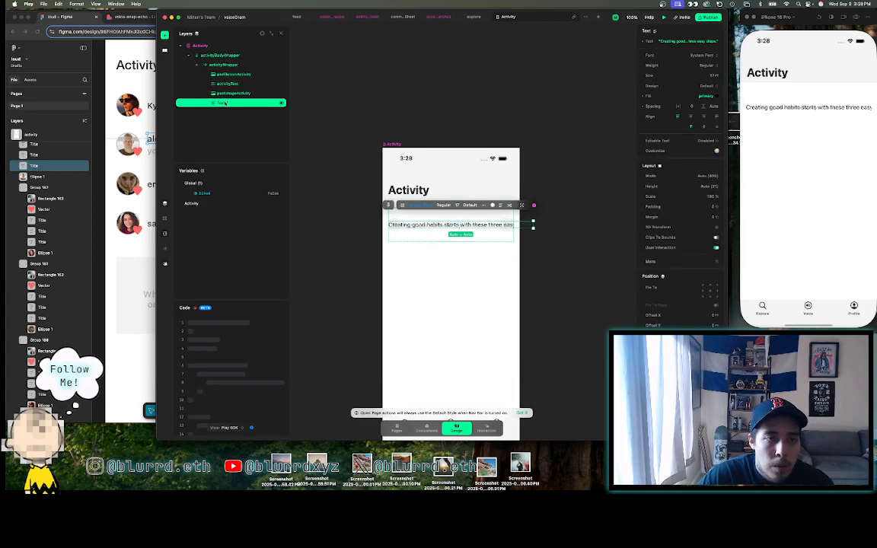
{"action": "double_click", "coordinate": [222, 103]}
{"action": "type", "text": "postProf"}
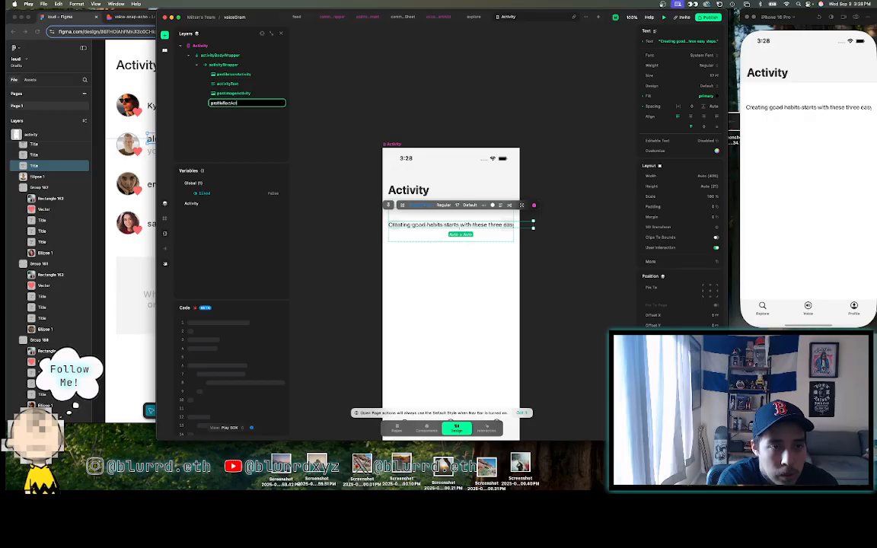
{"action": "type", "text": "ileTextActivity"}
{"action": "key", "text": "Return"}
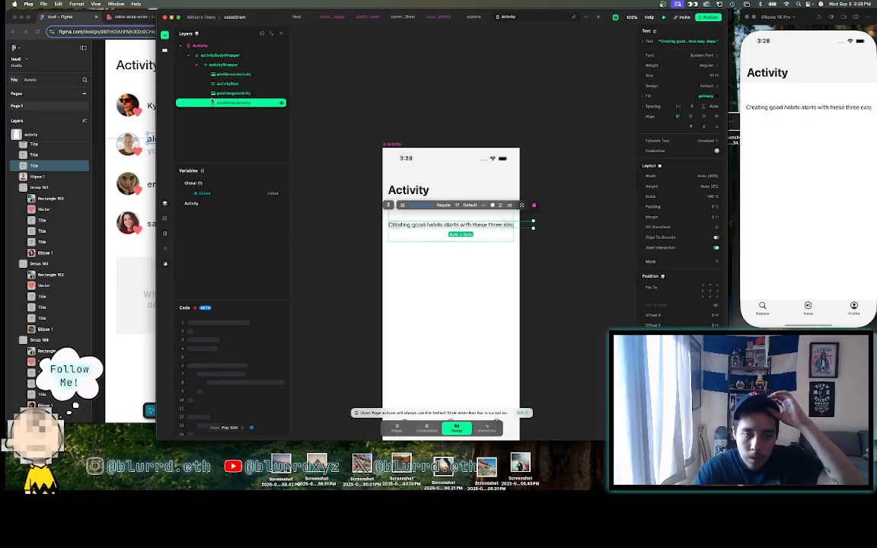
{"action": "left_click", "coordinate": [712, 76]}
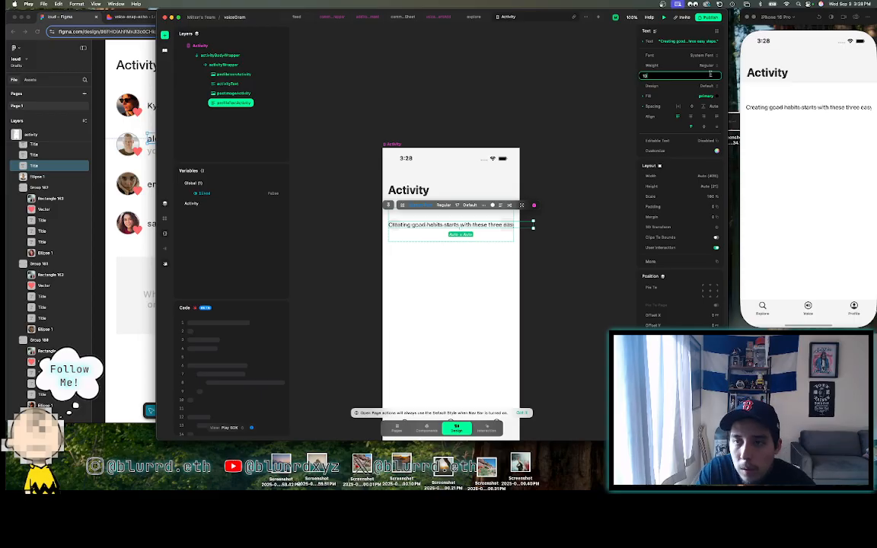
{"action": "key", "text": "Return"}
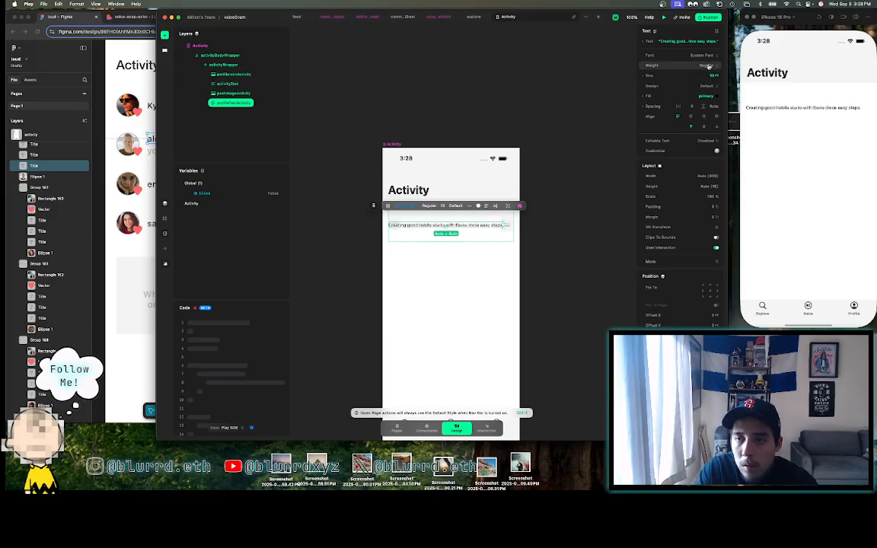
{"action": "left_click", "coordinate": [707, 66]}
{"action": "left_click", "coordinate": [709, 82]}
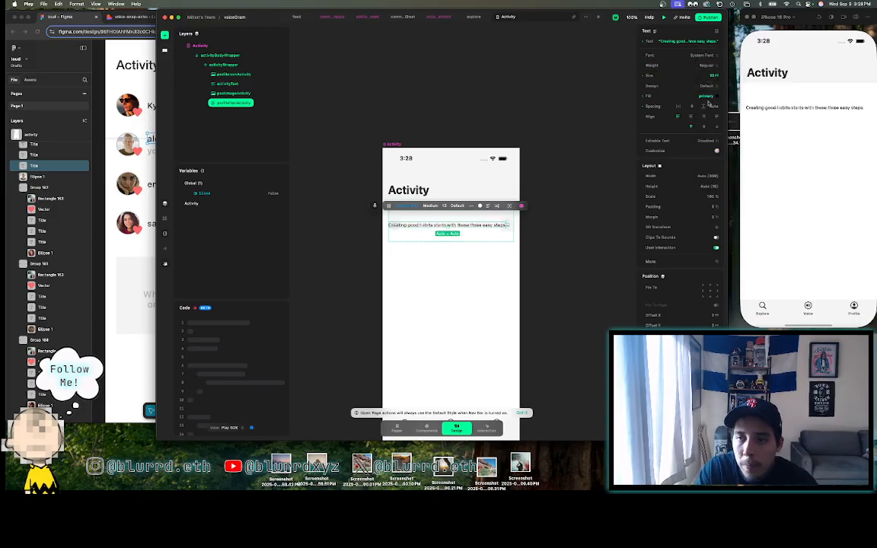
- Copy the Figma username colour and fill the new text with 2C292A
{"action": "left_click", "coordinate": [136, 144]}
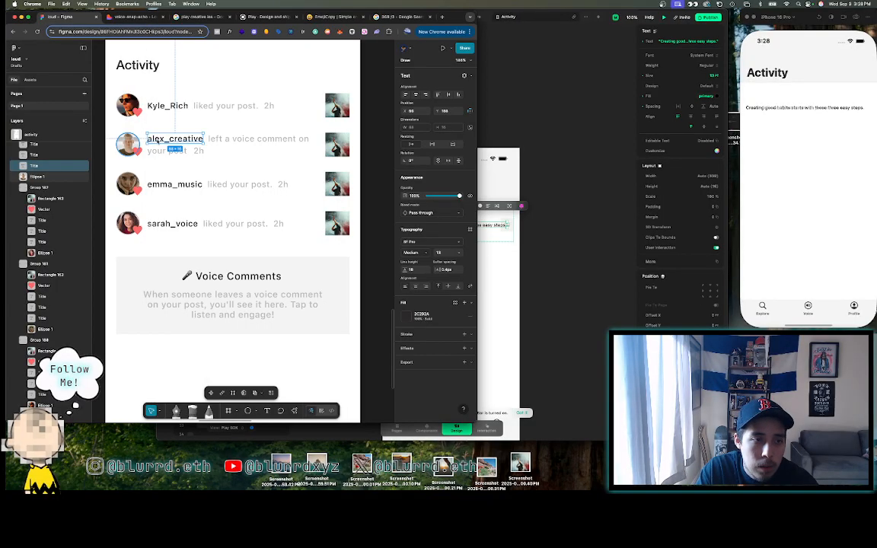
{"action": "double_click", "coordinate": [154, 139]}
{"action": "left_click", "coordinate": [406, 314]}
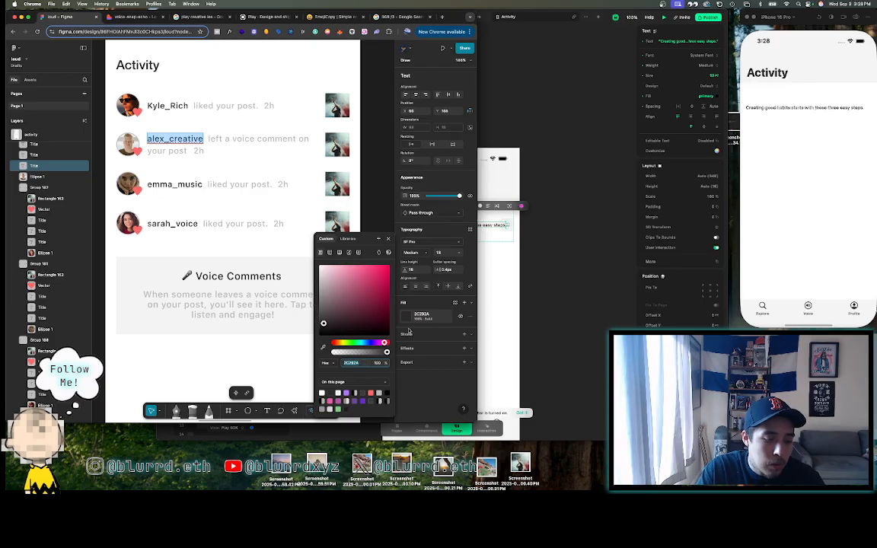
{"action": "key", "text": "super+c"}
{"action": "left_click", "coordinate": [500, 271]}
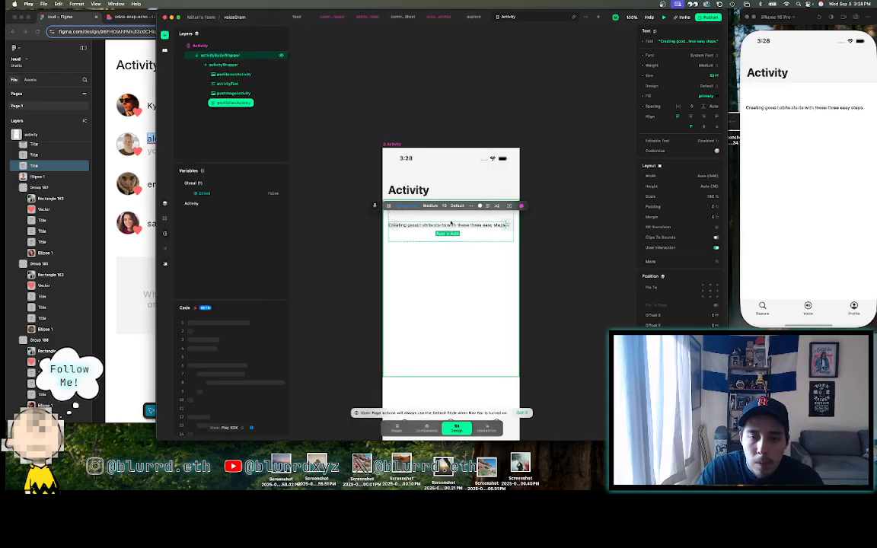
{"action": "left_click", "coordinate": [718, 97]}
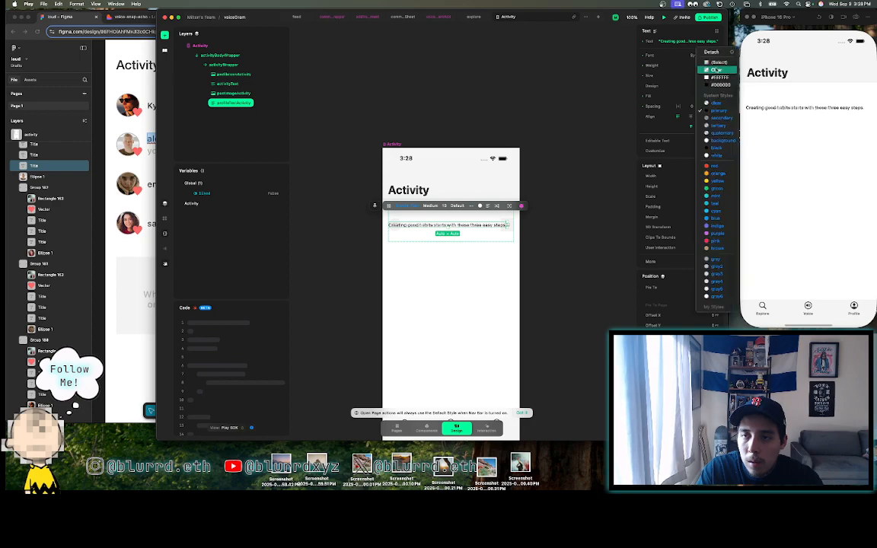
{"action": "left_click", "coordinate": [718, 62]}
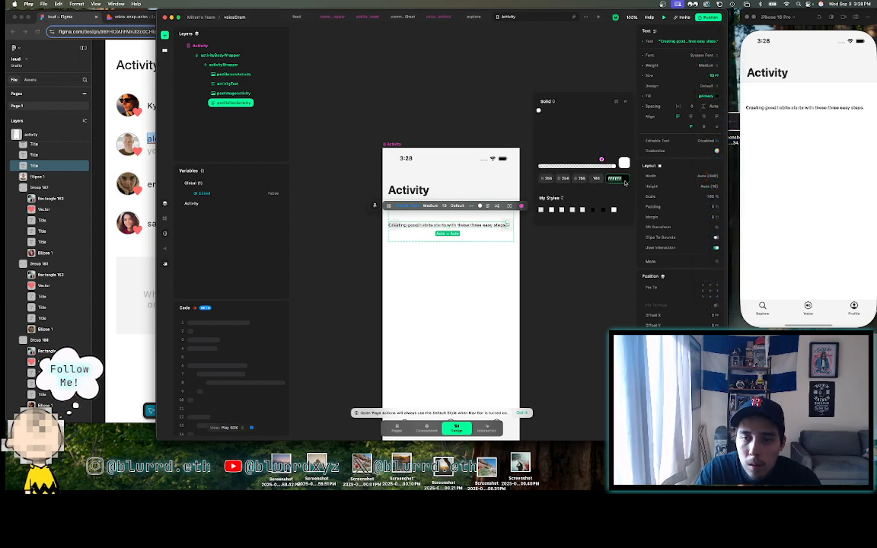
{"action": "key", "text": "super+v"}
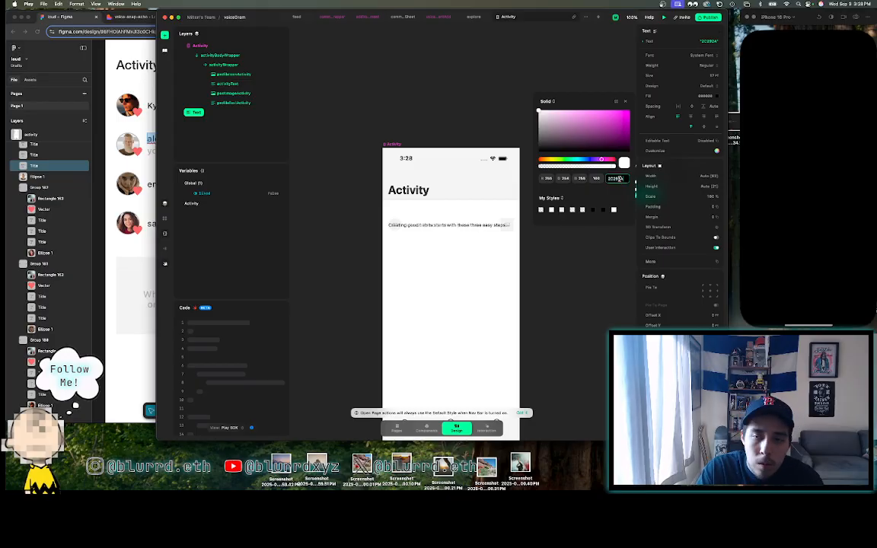
{"action": "key", "text": "super+v"}
{"action": "key", "text": "Return"}
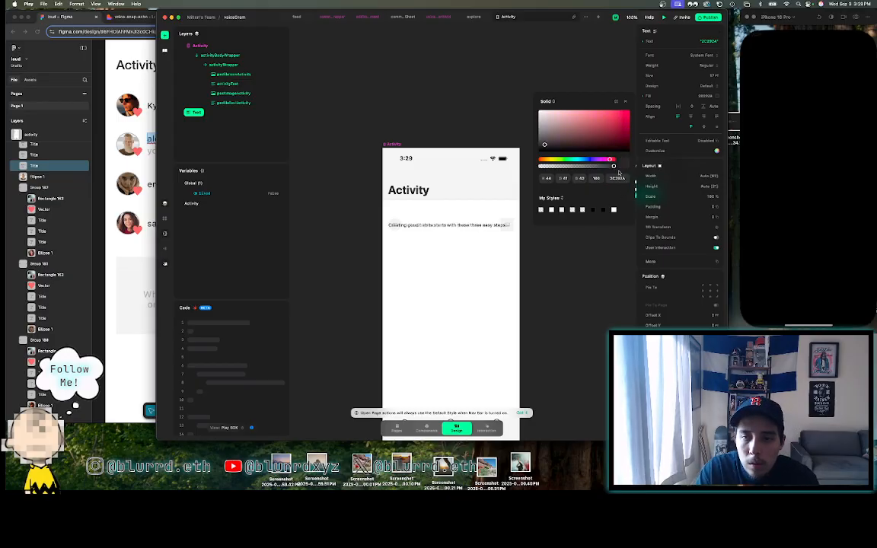
{"action": "left_click", "coordinate": [582, 273]}
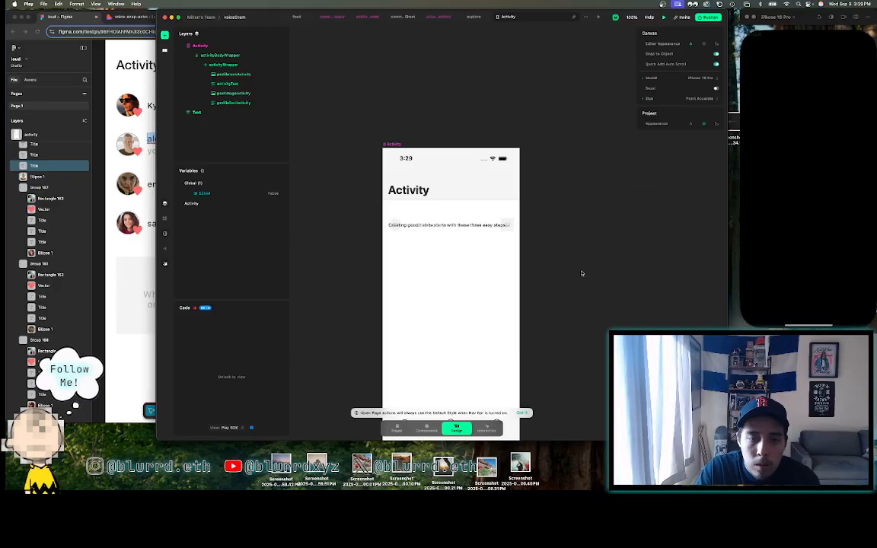
- Replace the new text's content with the sample username from the design
{"action": "key", "text": "super+Tab"}
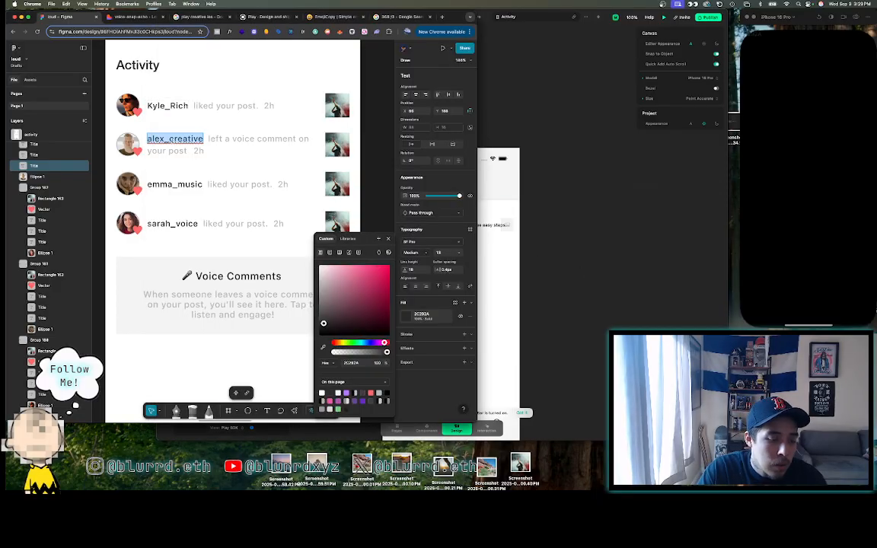
{"action": "left_click", "coordinate": [541, 213]}
{"action": "left_click", "coordinate": [409, 226]}
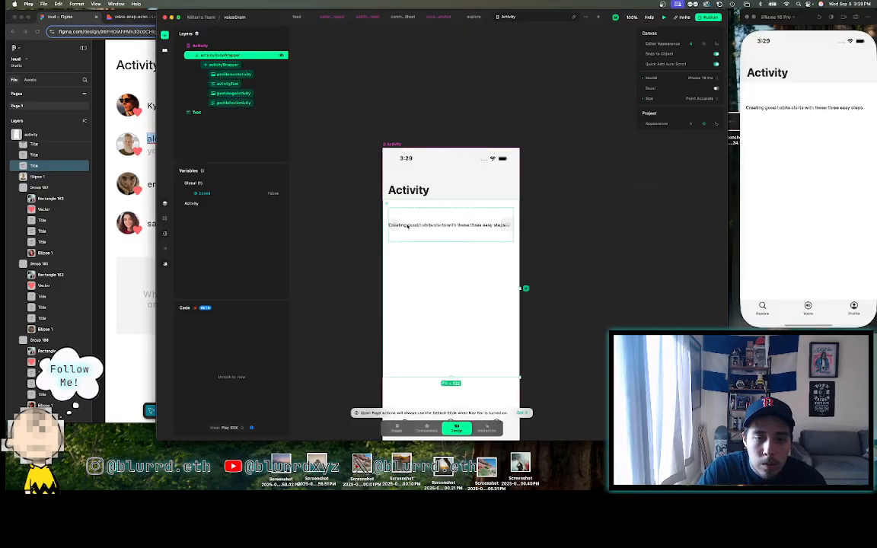
{"action": "left_click", "coordinate": [409, 226]}
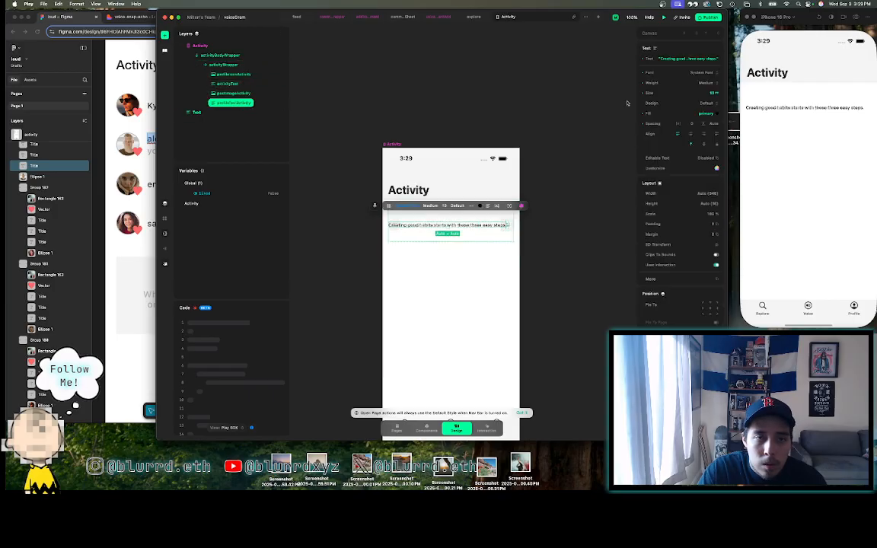
{"action": "left_click", "coordinate": [690, 57]}
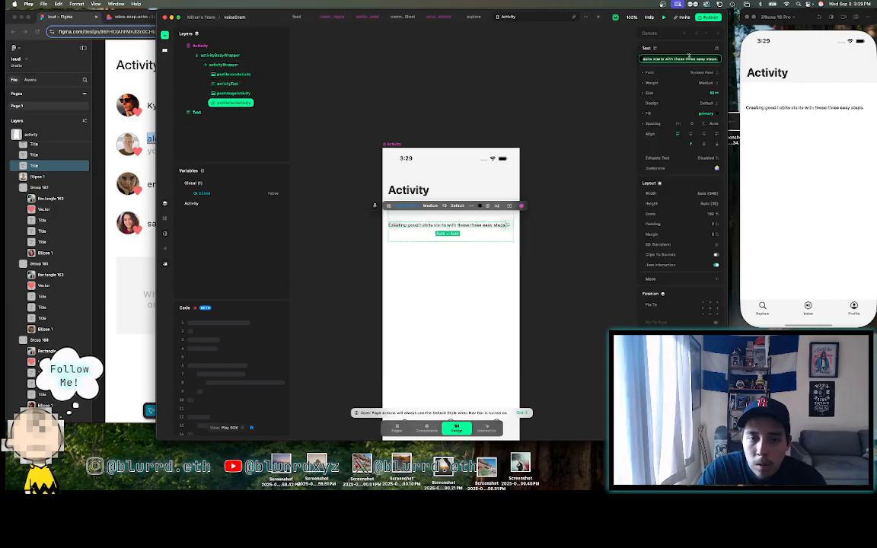
{"action": "key", "text": "super+v"}
{"action": "key", "text": "Return"}
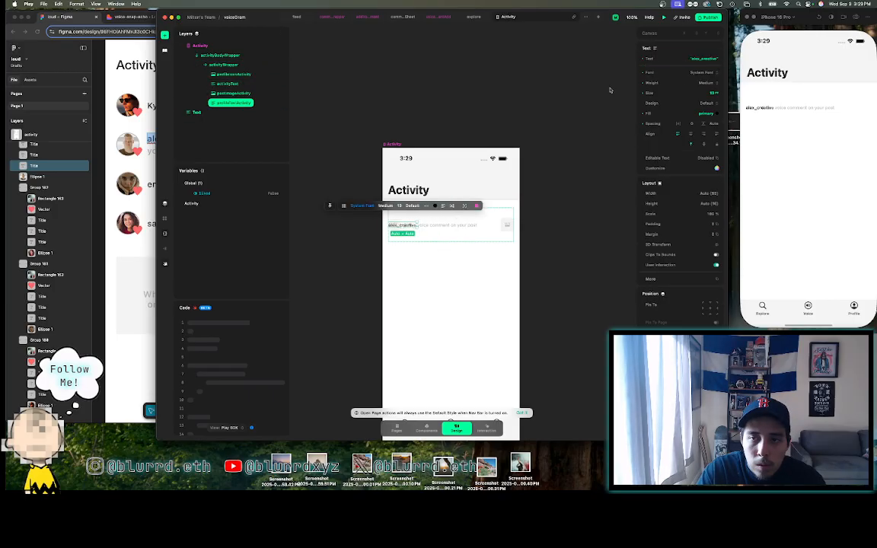
{"action": "left_click", "coordinate": [572, 231]}
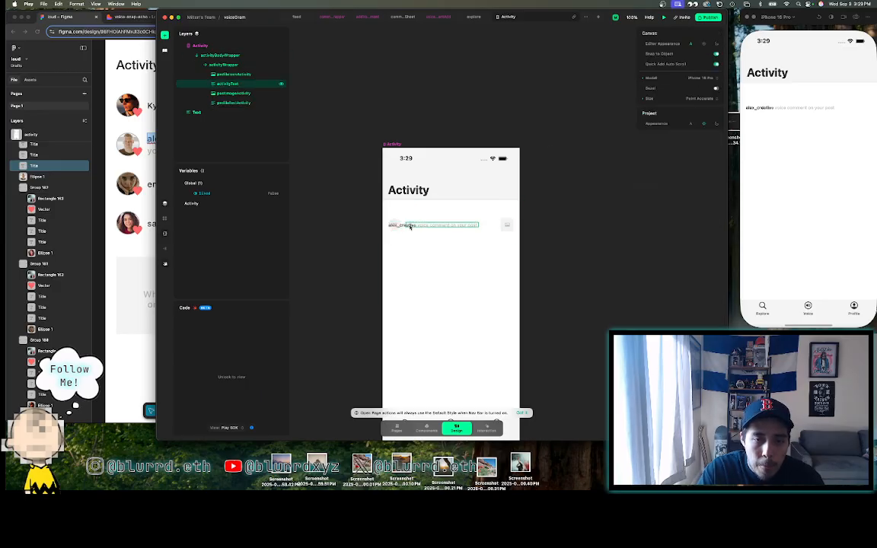
{"action": "left_click", "coordinate": [422, 239]}
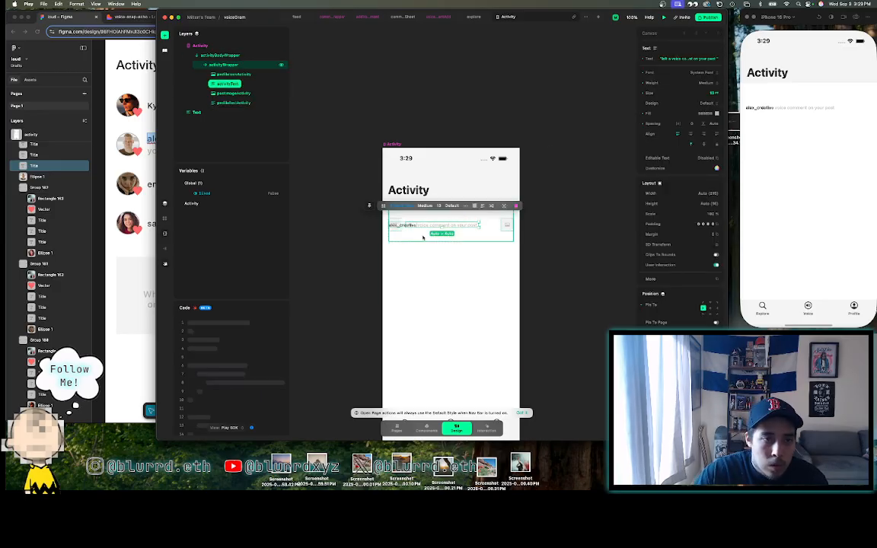
- Insert a new stack into activityWrapper and move it just after the profile icon
{"action": "left_click", "coordinate": [234, 102]}
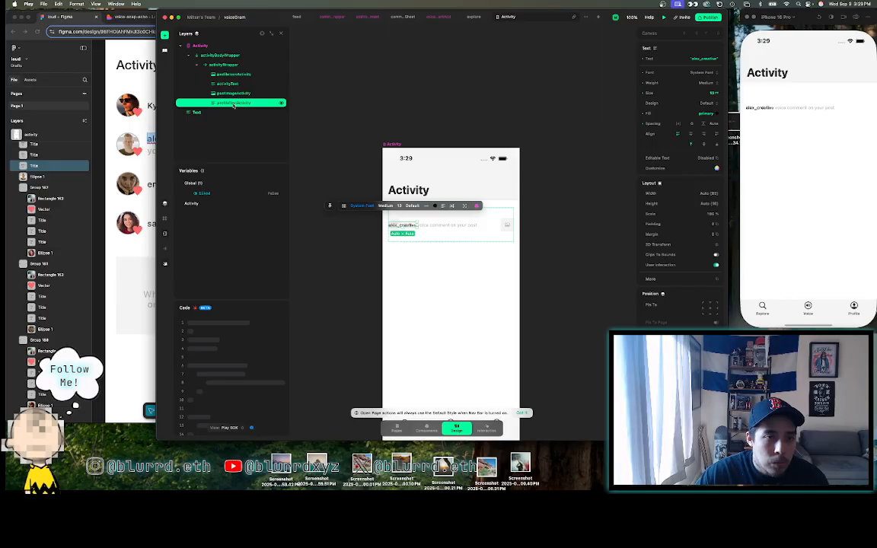
{"action": "left_click", "coordinate": [221, 65]}
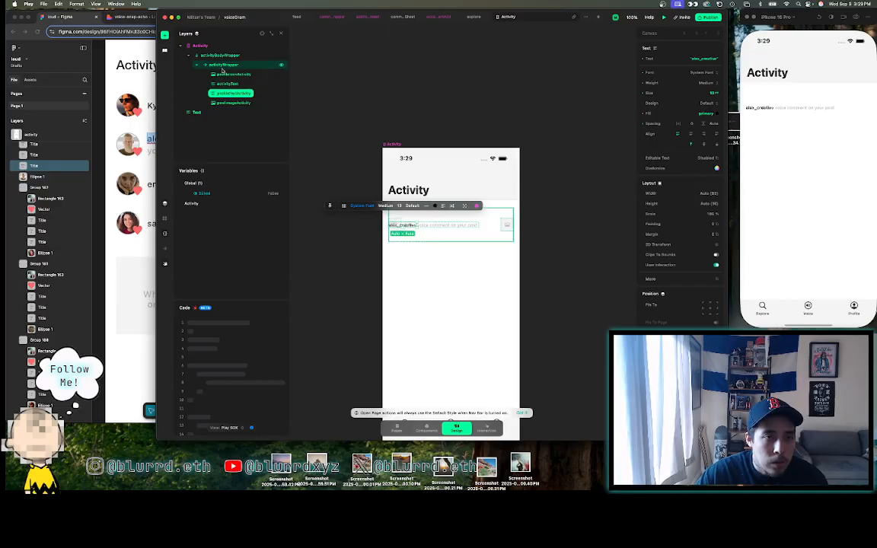
{"action": "left_click", "coordinate": [165, 34]}
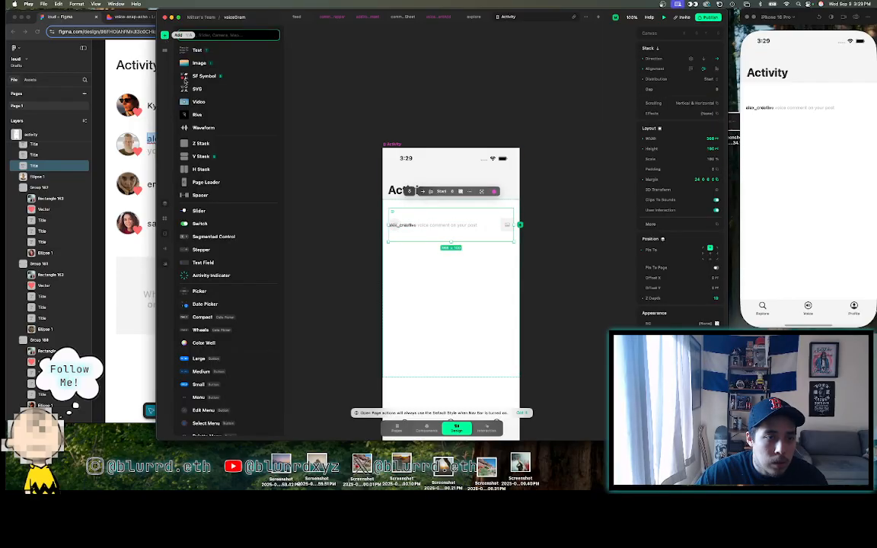
{"action": "left_click", "coordinate": [201, 144]}
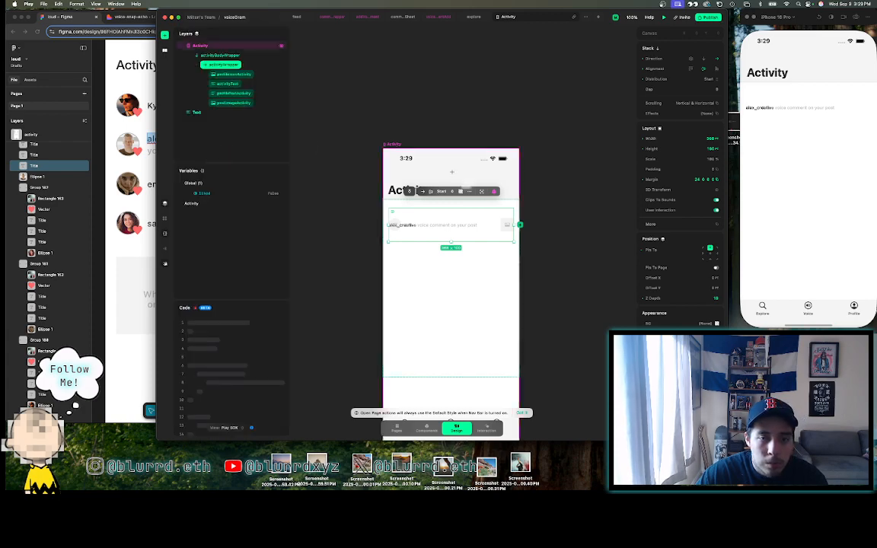
{"action": "left_click", "coordinate": [426, 230]}
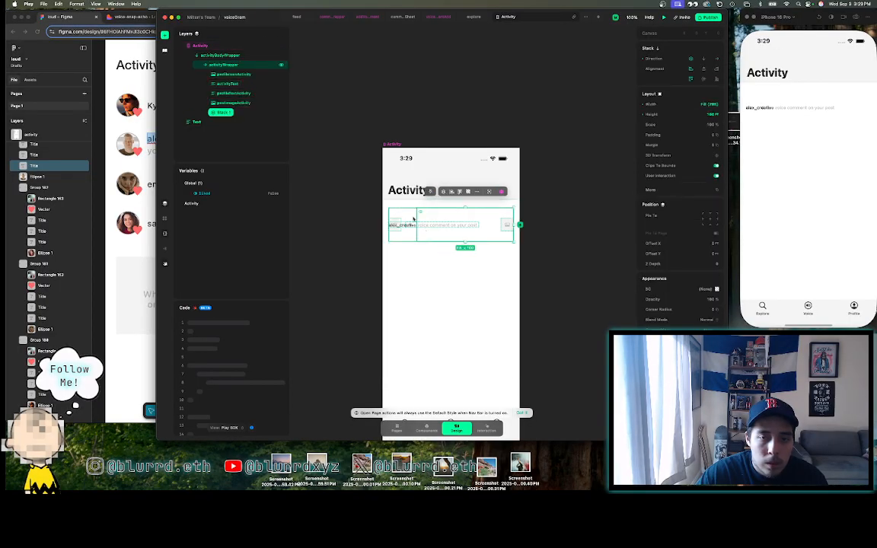
{"action": "left_click", "coordinate": [229, 112]}
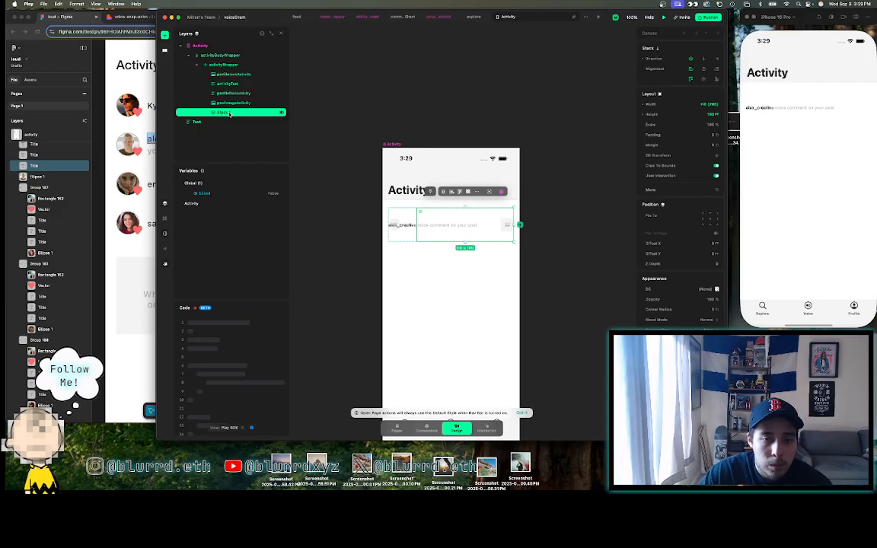
{"action": "left_click_drag", "start_coordinate": [230, 113], "coordinate": [227, 83]}
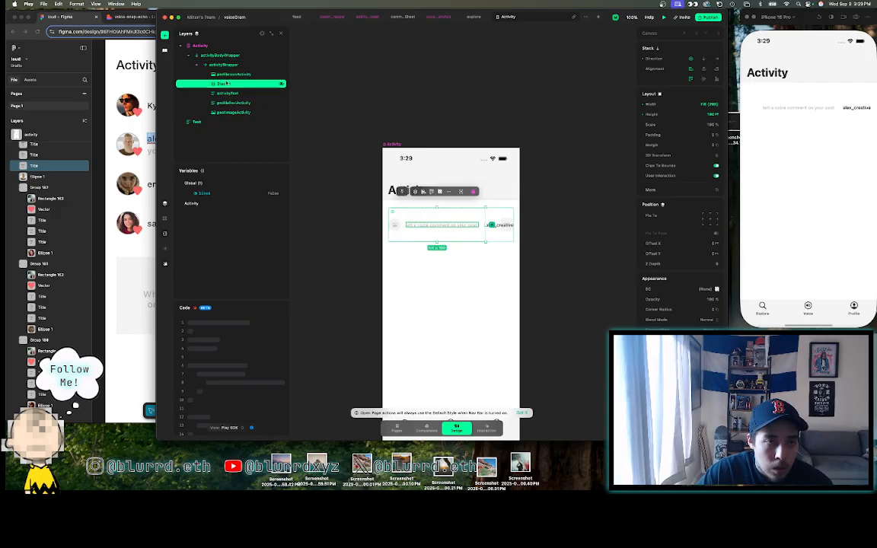
- Rename the stack to activityTextWrapper and move activityText inside it
{"action": "double_click", "coordinate": [220, 84]}
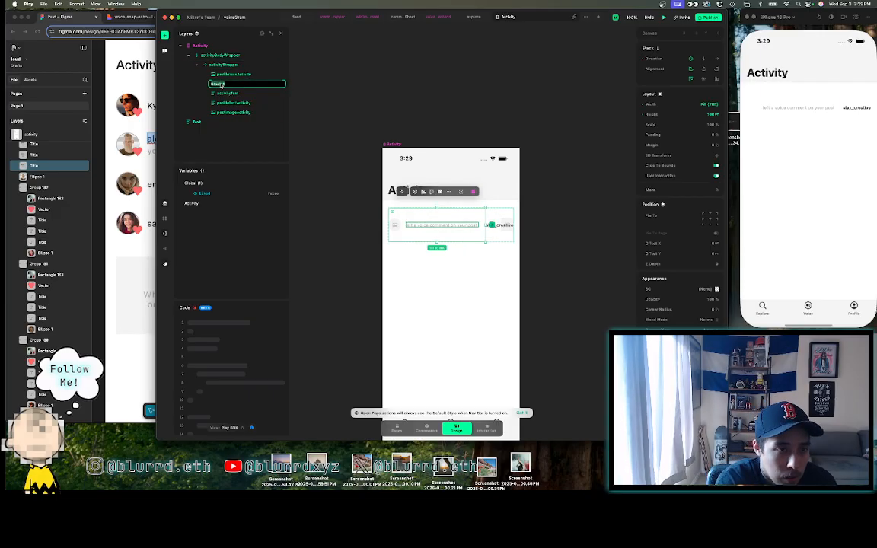
{"action": "type", "text": "activityTextWrapper"}
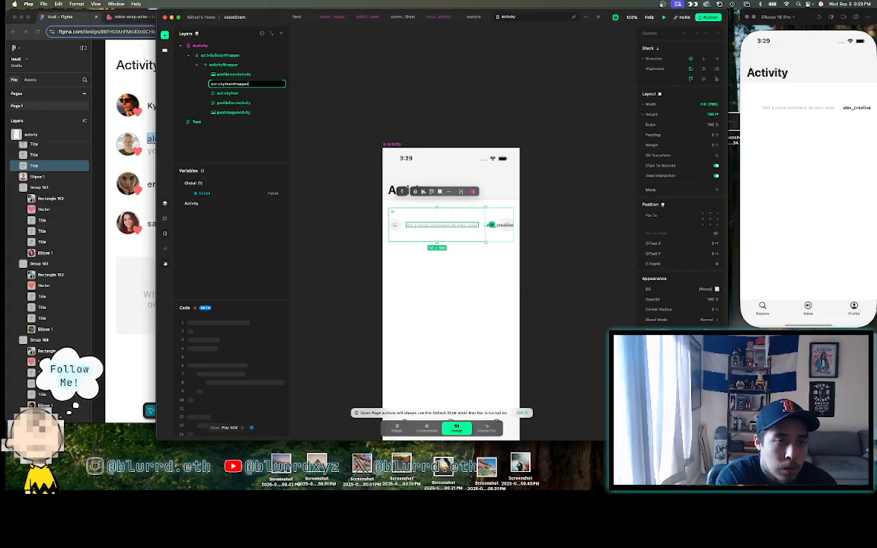
{"action": "key", "text": "Return"}
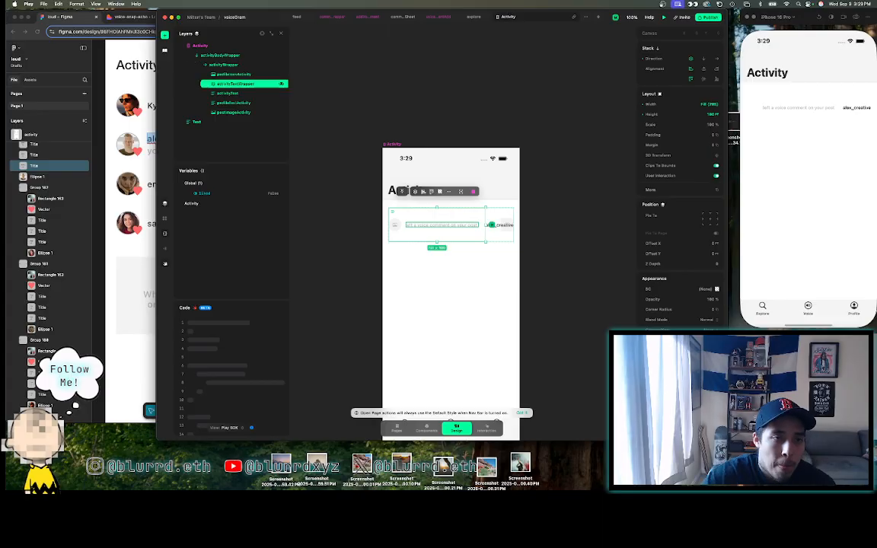
{"action": "left_click", "coordinate": [227, 93]}
{"action": "mouse_move", "coordinate": [227, 94]}
{"action": "left_mouse_down"}
{"action": "mouse_move", "coordinate": [227, 86]}
{"action": "mouse_move", "coordinate": [241, 92]}
{"action": "left_mouse_up"}
{"action": "key", "text": "Tab"}
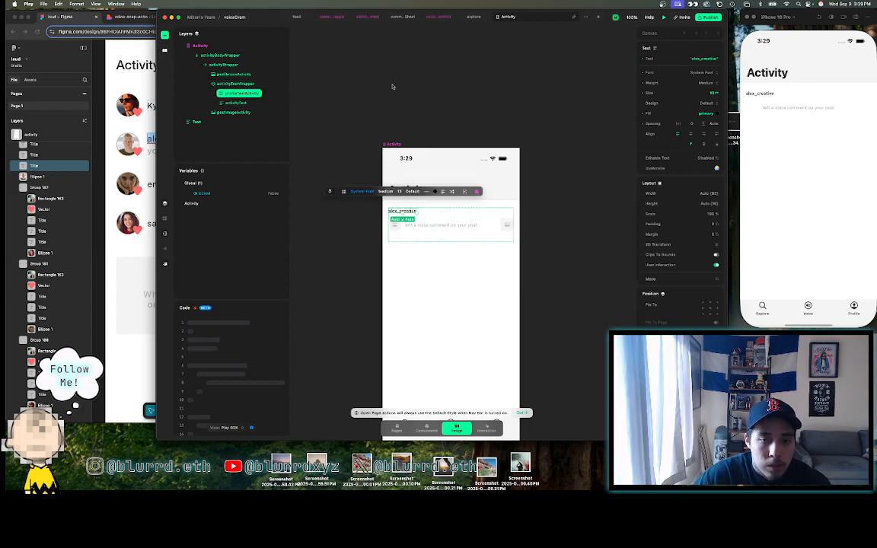
- Unpin the message text, pin activityTextWrapper to the top, centre it and lay it out horizontally
{"action": "left_click", "coordinate": [232, 84]}
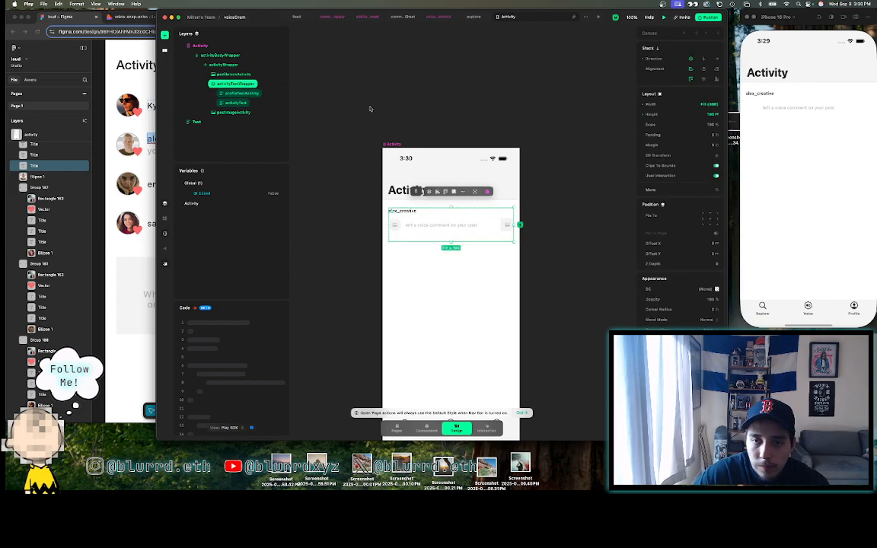
{"action": "left_click", "coordinate": [245, 104]}
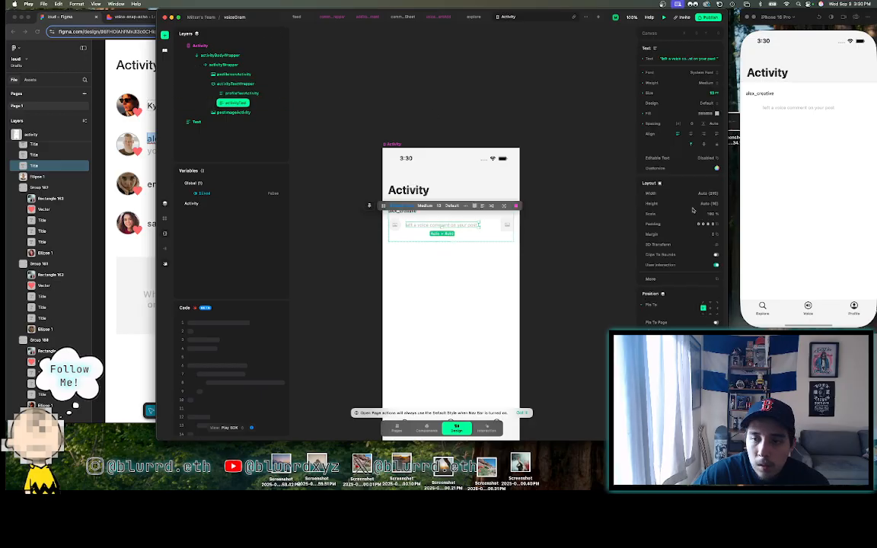
{"action": "left_click", "coordinate": [704, 308]}
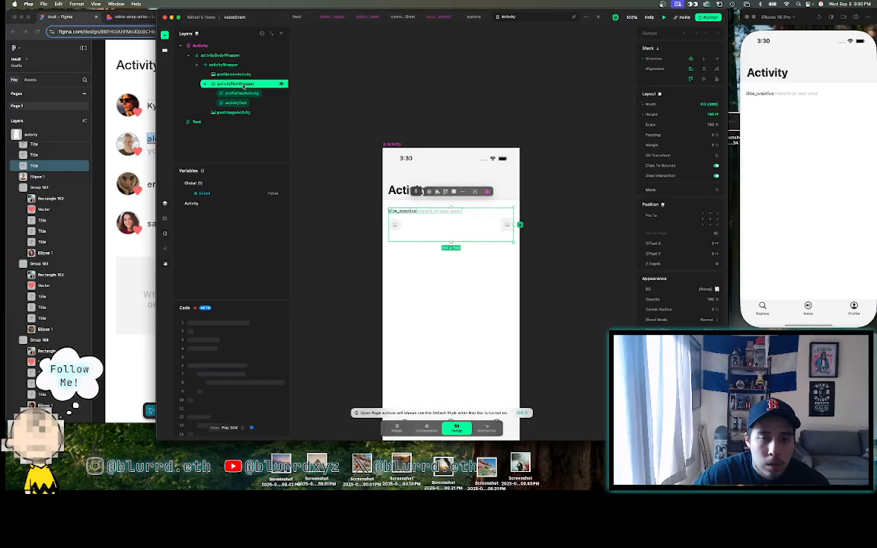
{"action": "left_click", "coordinate": [710, 222]}
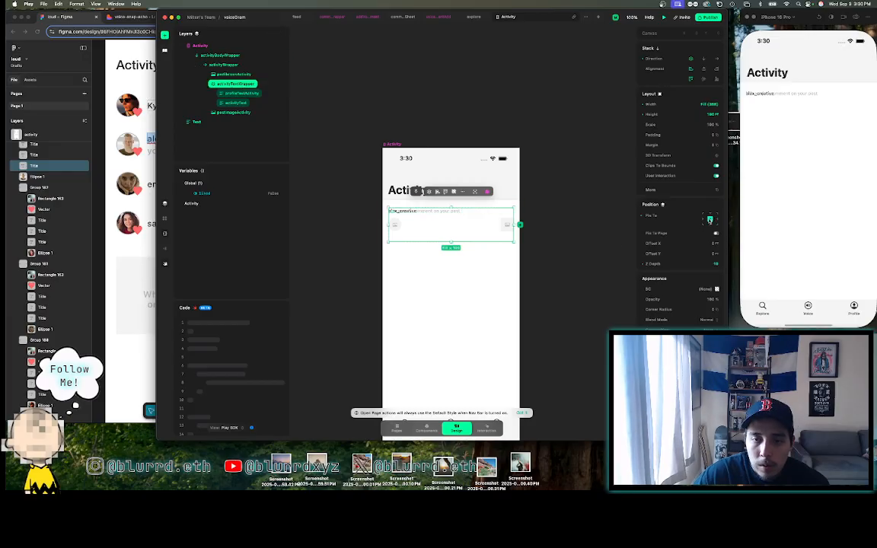
{"action": "left_click", "coordinate": [207, 84]}
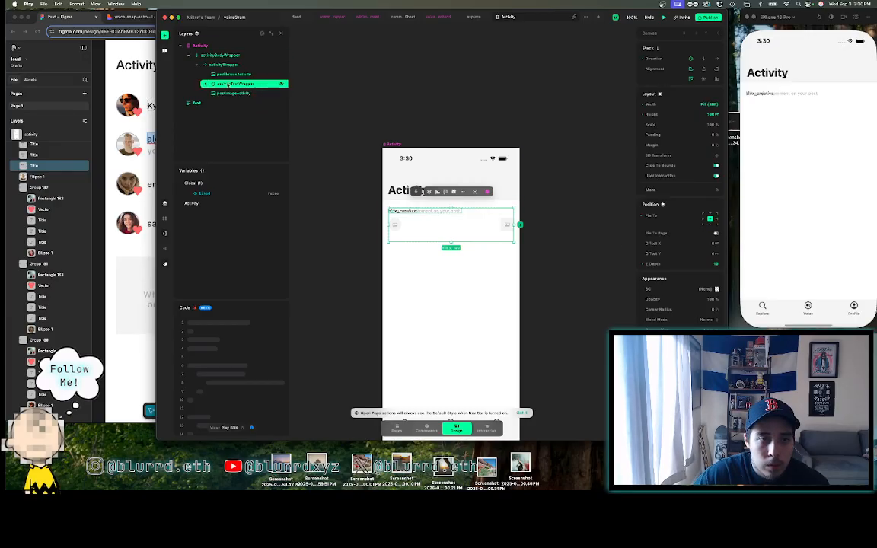
{"action": "left_click", "coordinate": [705, 70]}
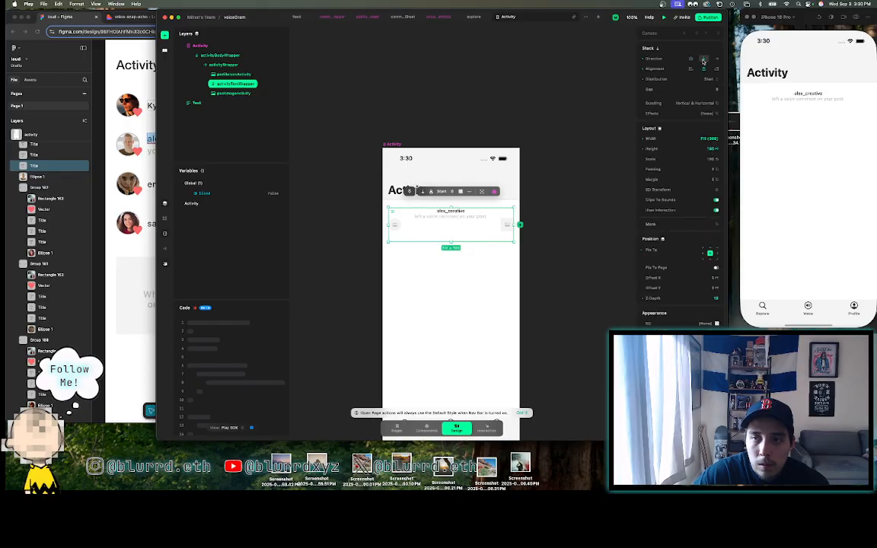
{"action": "left_click", "coordinate": [717, 60]}
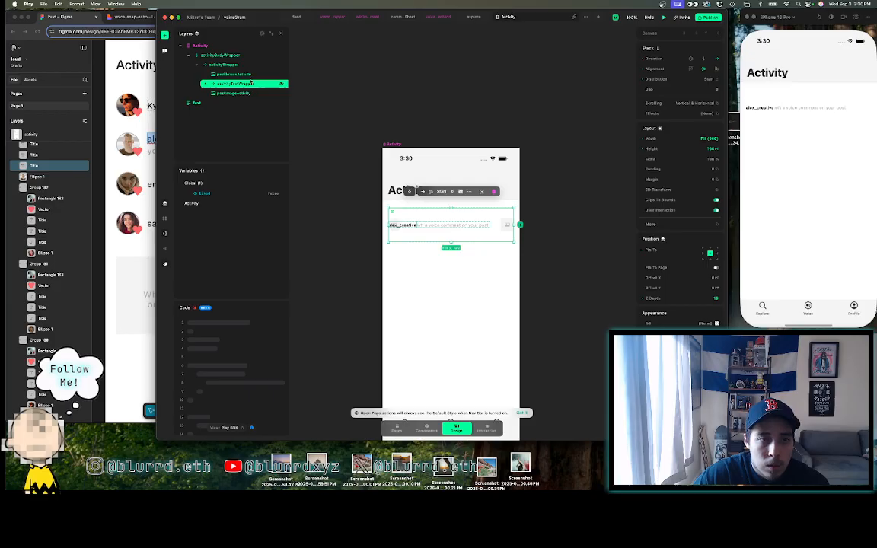
{"action": "left_click", "coordinate": [97, 111]}
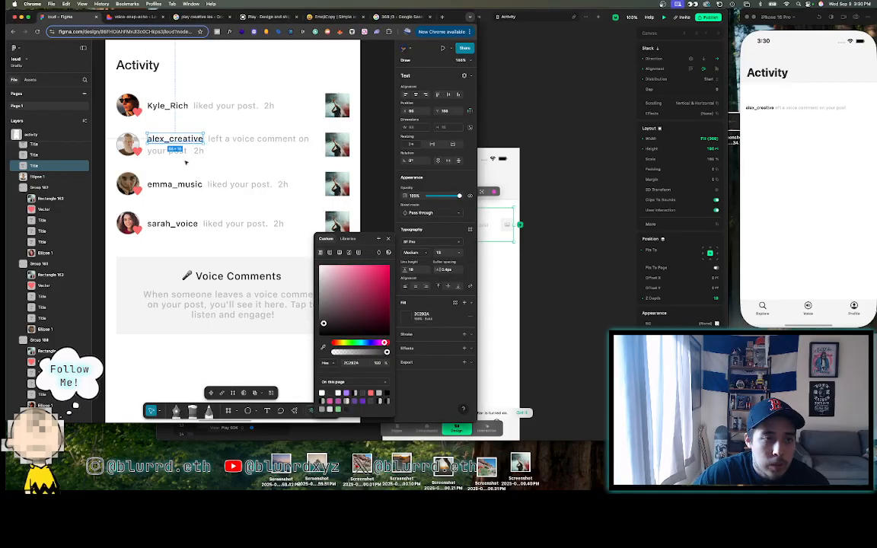
- Select the message, username and 2h timestamp in Figma to compare their colours
{"action": "left_click", "coordinate": [212, 134]}
{"action": "left_click", "coordinate": [181, 140], "text": "shift"}
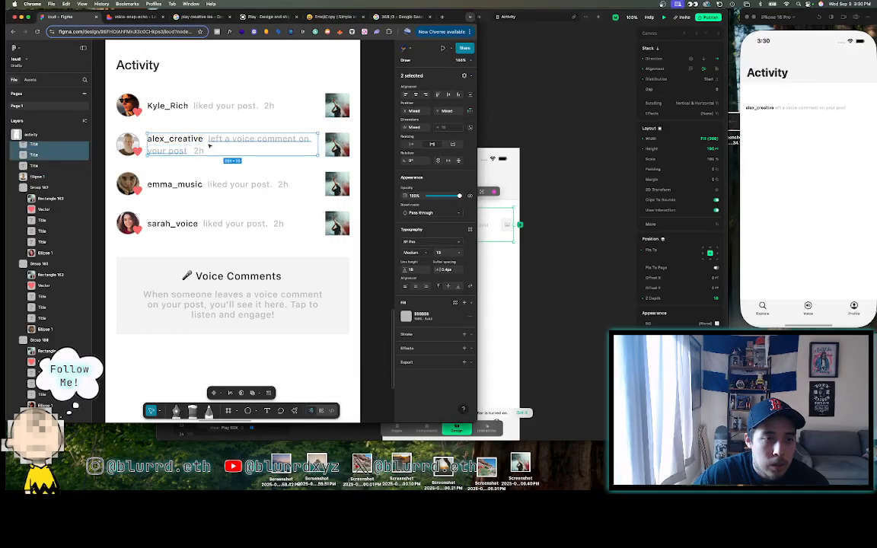
{"action": "left_click", "coordinate": [201, 152], "text": "shift"}
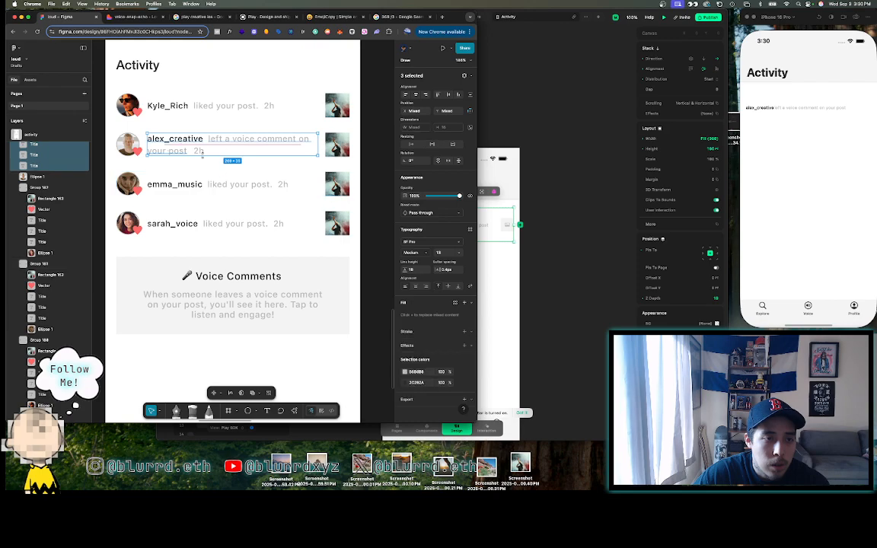
{"action": "left_click", "coordinate": [495, 211]}
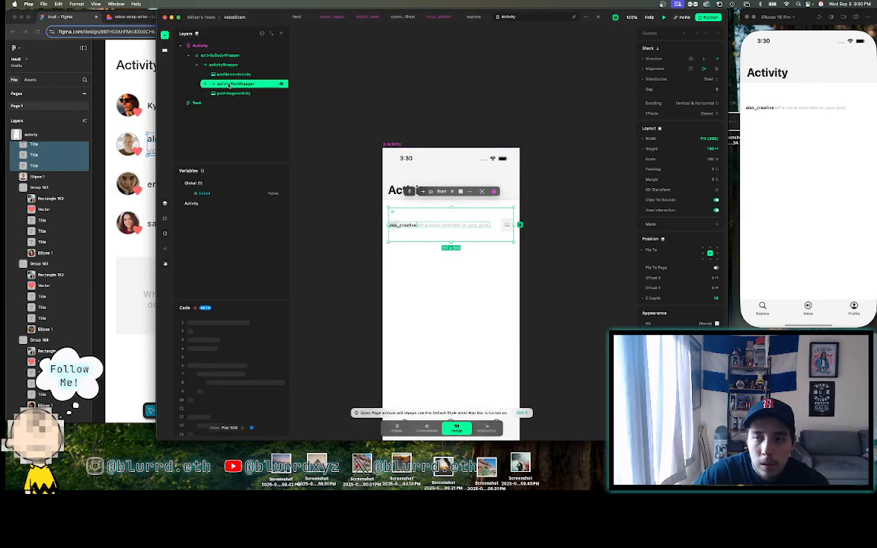
- Size activityTextWrapper to width 268 and height 35
{"action": "left_click", "coordinate": [712, 139]}
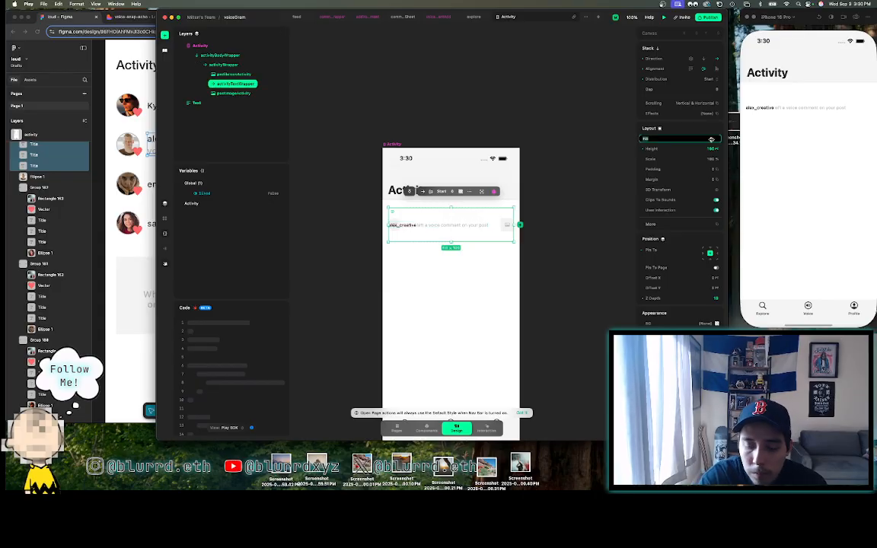
{"action": "type", "text": "268"}
{"action": "key", "text": "Return"}
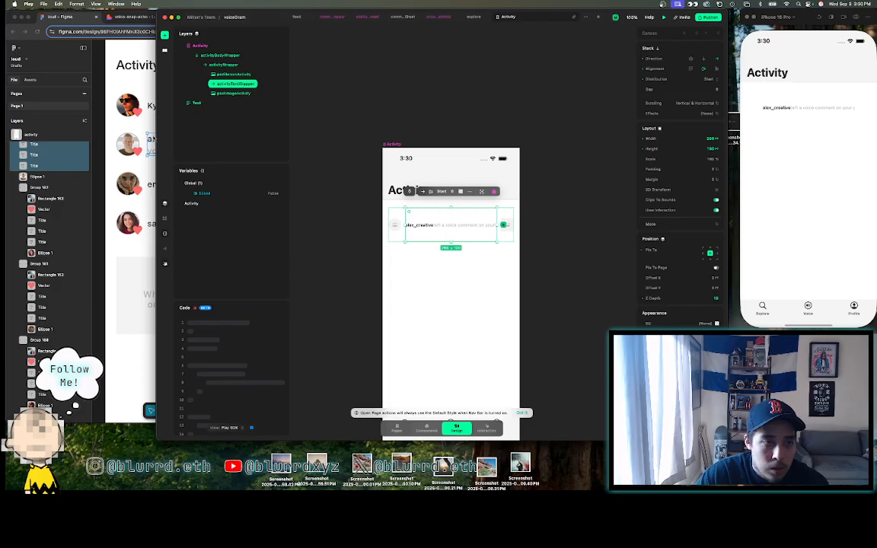
{"action": "left_click", "coordinate": [140, 124]}
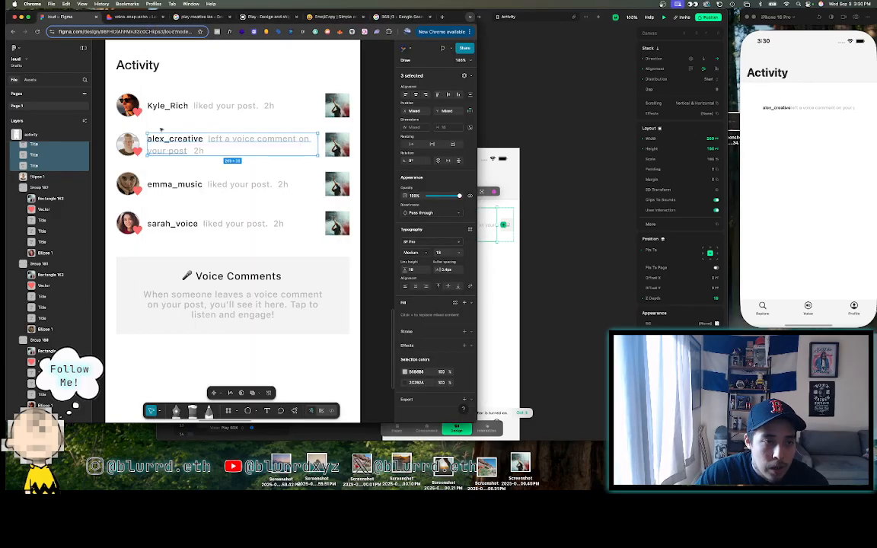
{"action": "left_click", "coordinate": [529, 191]}
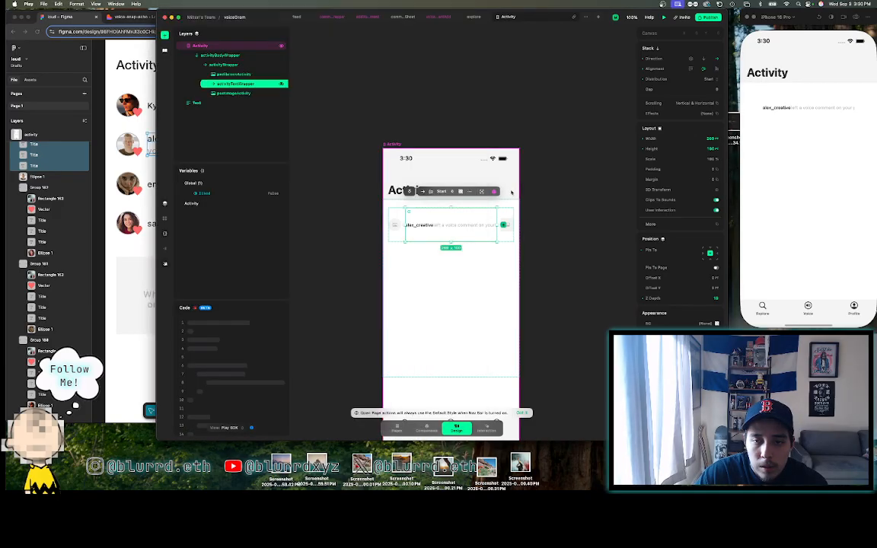
{"action": "type", "text": "35"}
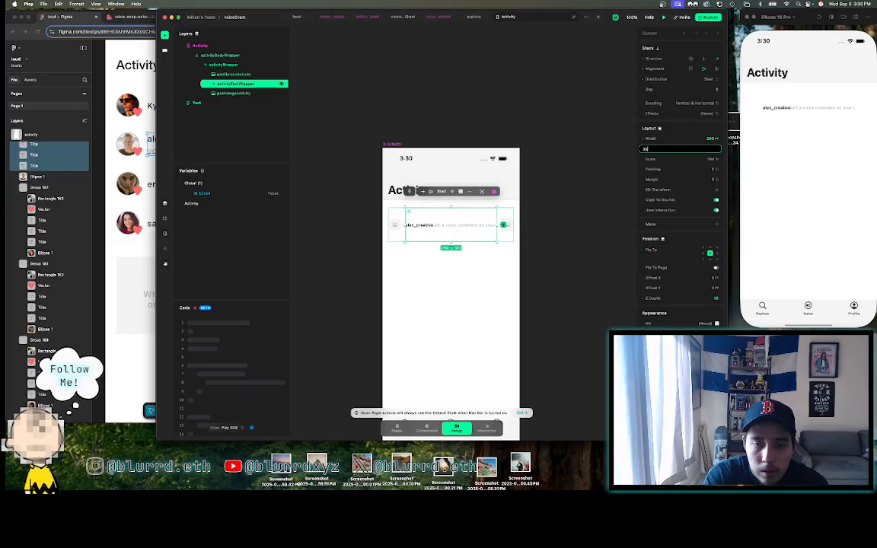
{"action": "key", "text": "Return"}
{"action": "left_click", "coordinate": [581, 172]}
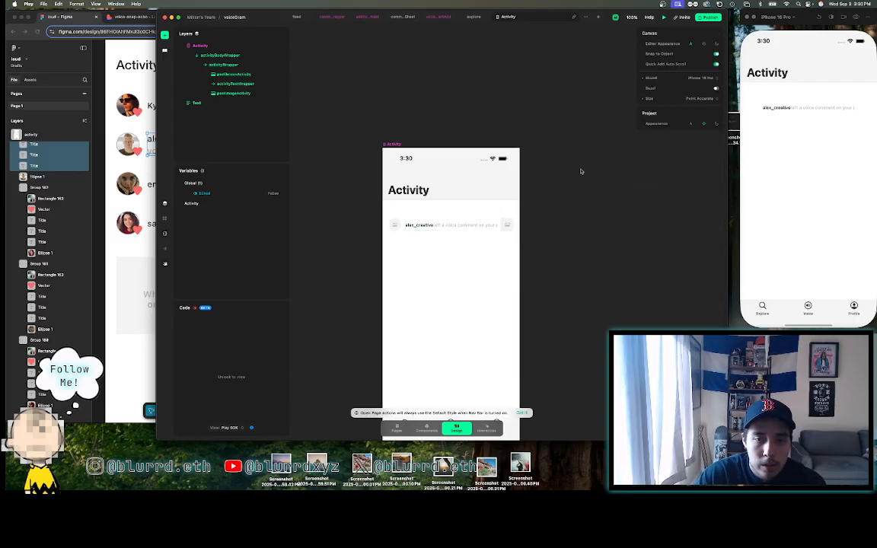
{"action": "left_click", "coordinate": [489, 225]}
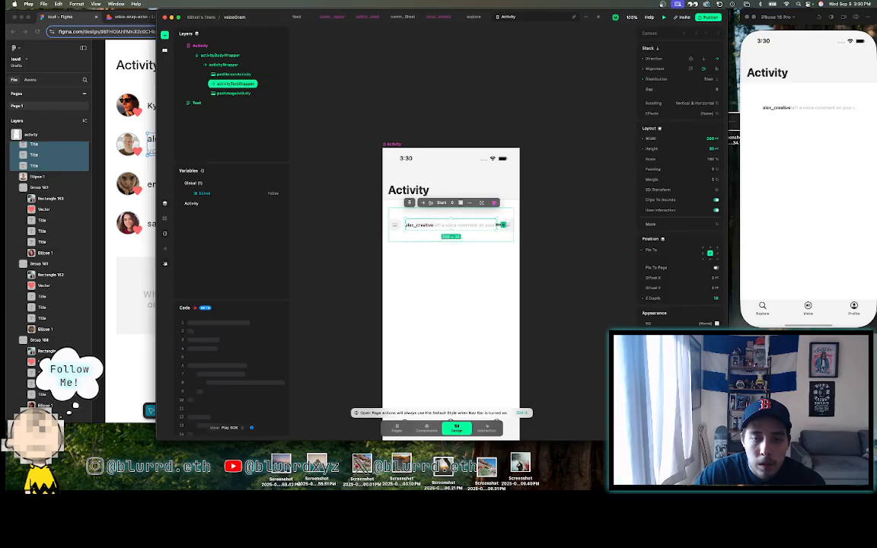
- Narrow the activityText box so the message wraps onto two lines
{"action": "scroll", "coordinate": [502, 227], "scroll_direction": "up", "scroll_amount": 5}
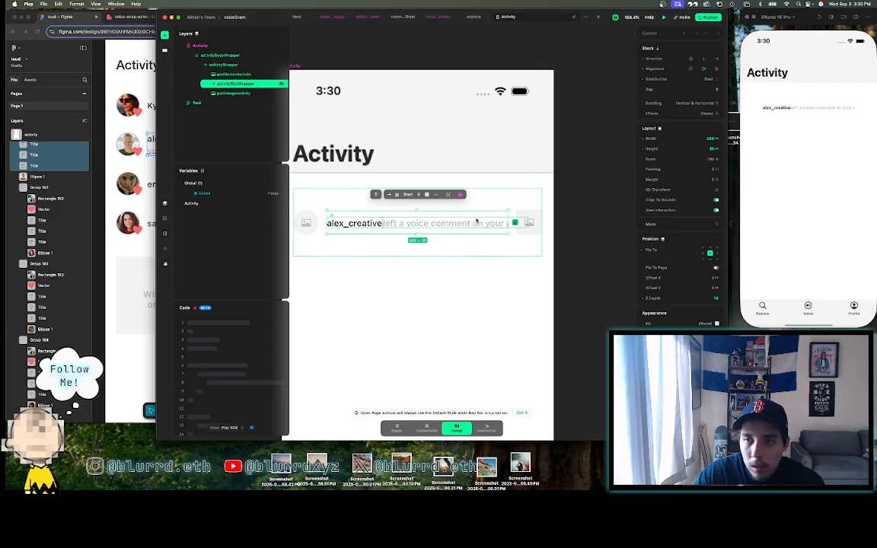
{"action": "double_click", "coordinate": [503, 223]}
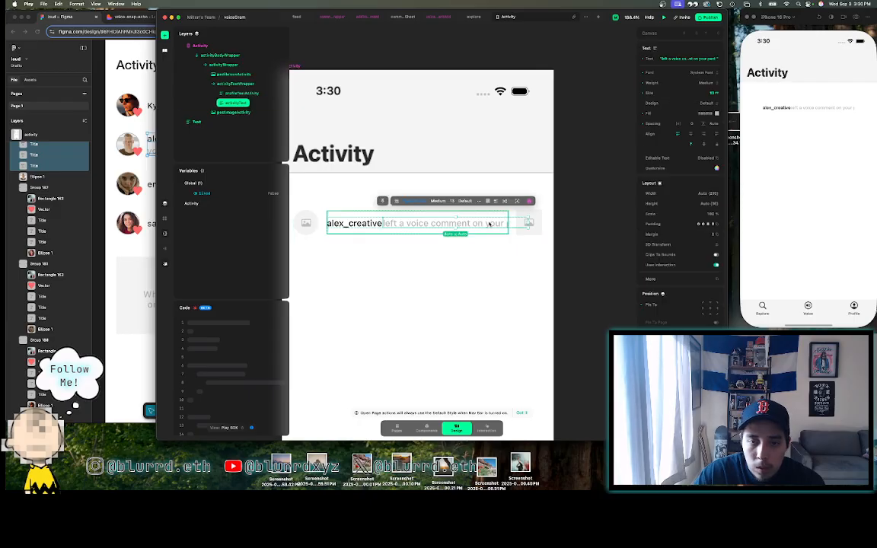
{"action": "left_click_drag", "start_coordinate": [528, 222], "coordinate": [507, 222]}
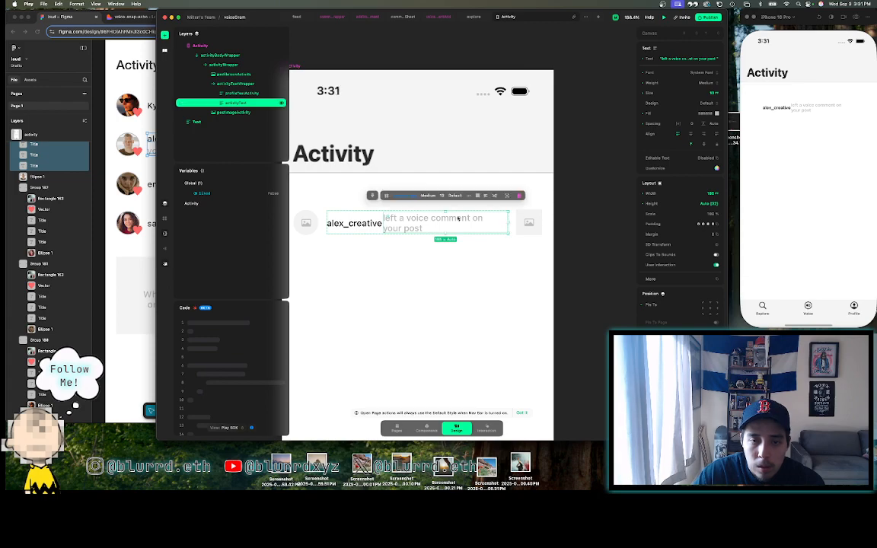
{"action": "left_click", "coordinate": [147, 204]}
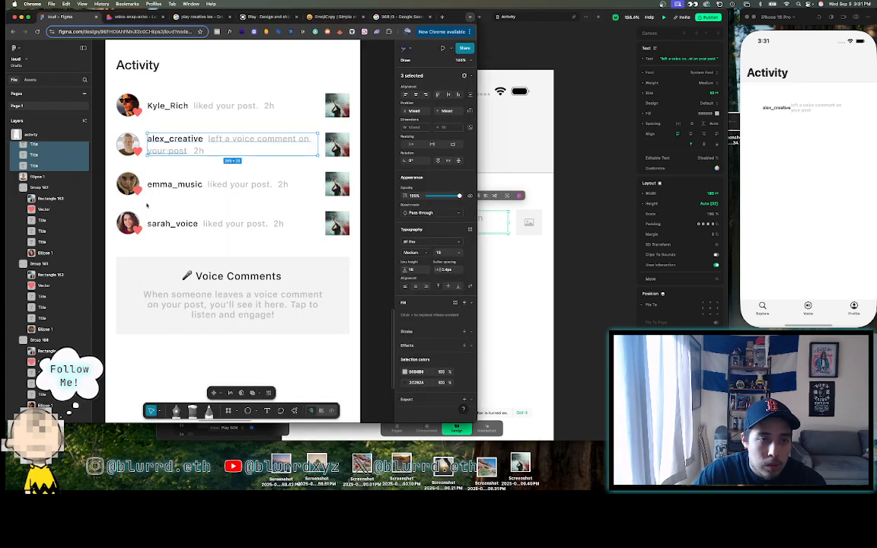
{"action": "left_click", "coordinate": [492, 221]}
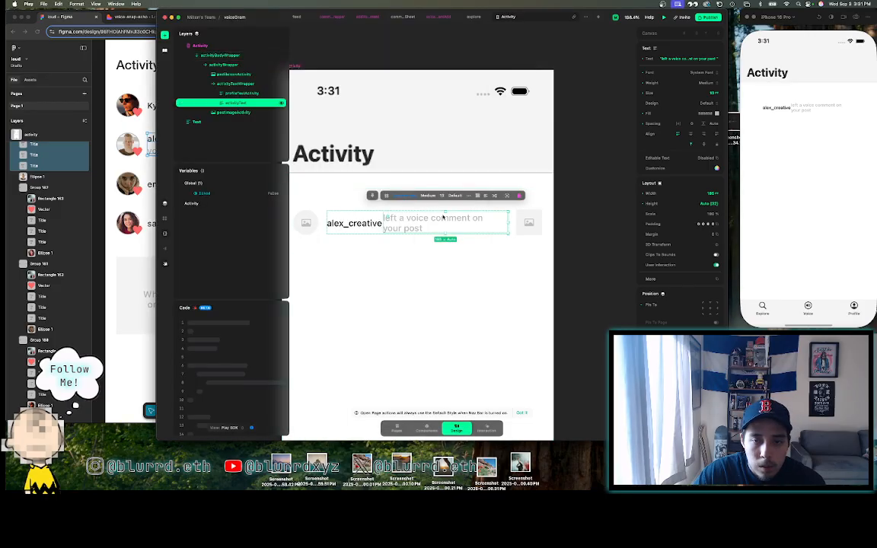
{"action": "left_click", "coordinate": [469, 196]}
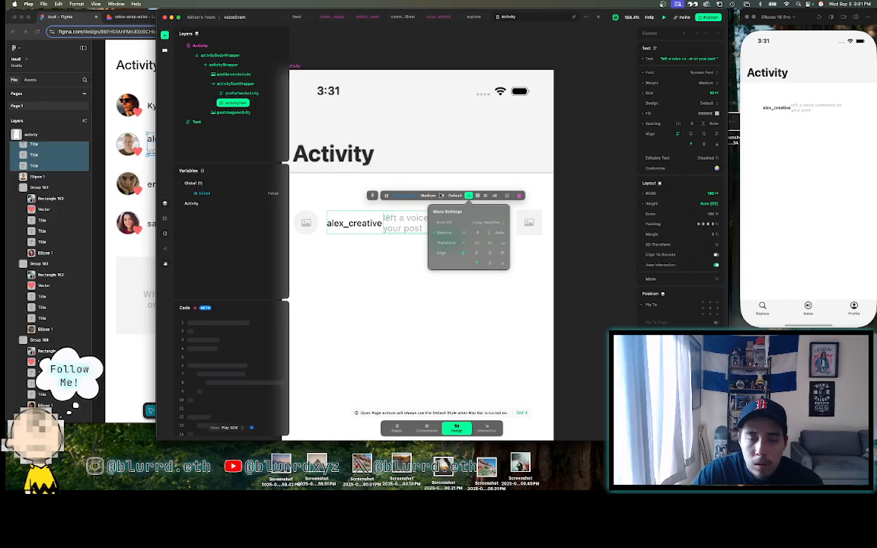
- Set the username text's right margin to 0
{"action": "left_click", "coordinate": [371, 257]}
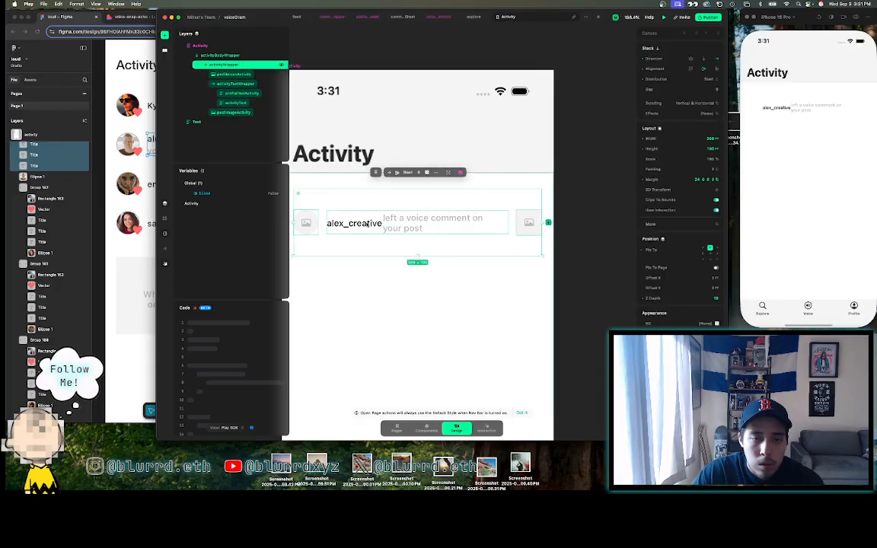
{"action": "left_click", "coordinate": [367, 223]}
{"action": "left_click", "coordinate": [368, 223]}
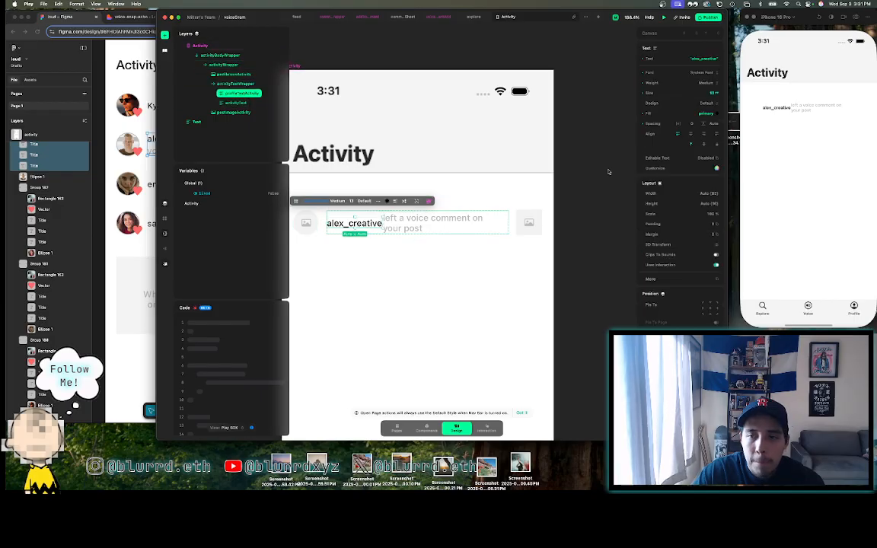
{"action": "left_click", "coordinate": [696, 235]}
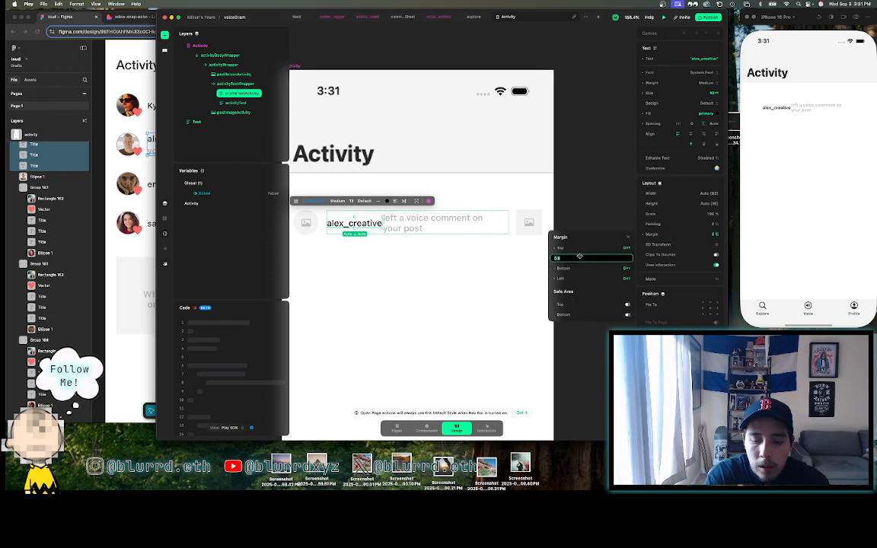
{"action": "key", "text": "Return"}
- Append '. 2h' to the end of the voice-comment message
{"action": "left_click", "coordinate": [450, 290]}
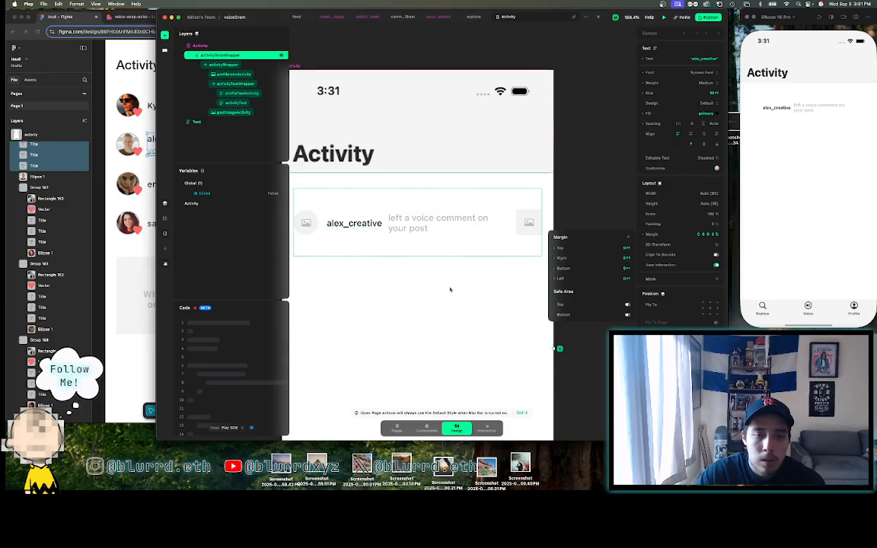
{"action": "left_click", "coordinate": [411, 229]}
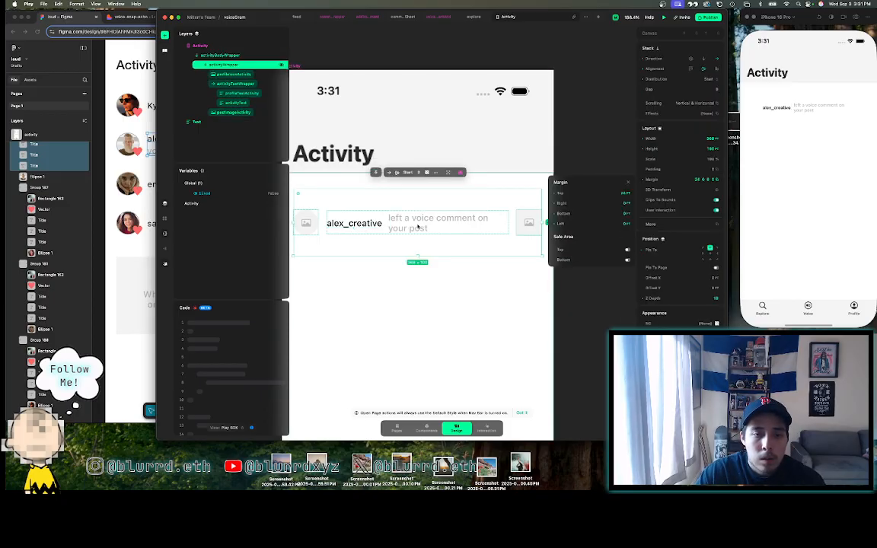
{"action": "double_click", "coordinate": [418, 227]}
{"action": "double_click", "coordinate": [418, 227]}
{"action": "double_click", "coordinate": [417, 227]}
{"action": "left_click", "coordinate": [420, 227]}
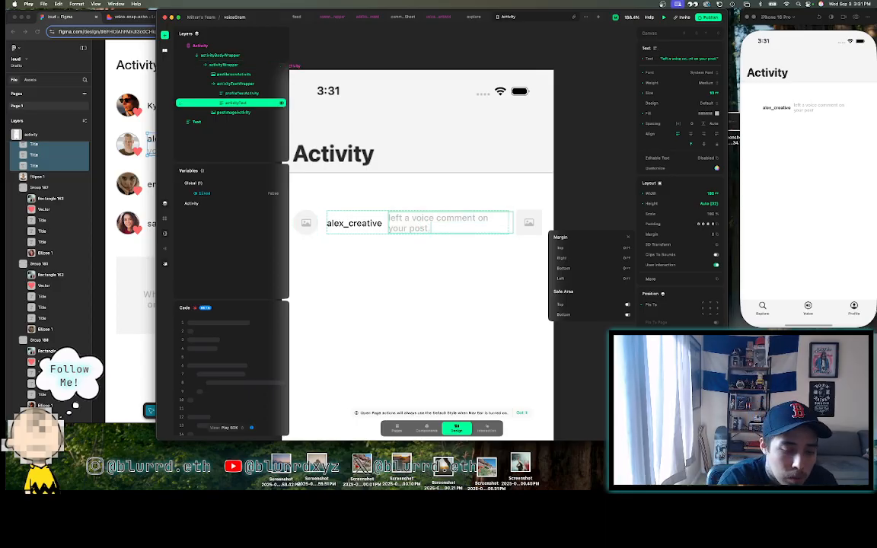
{"action": "type", "text": ". 2h"}
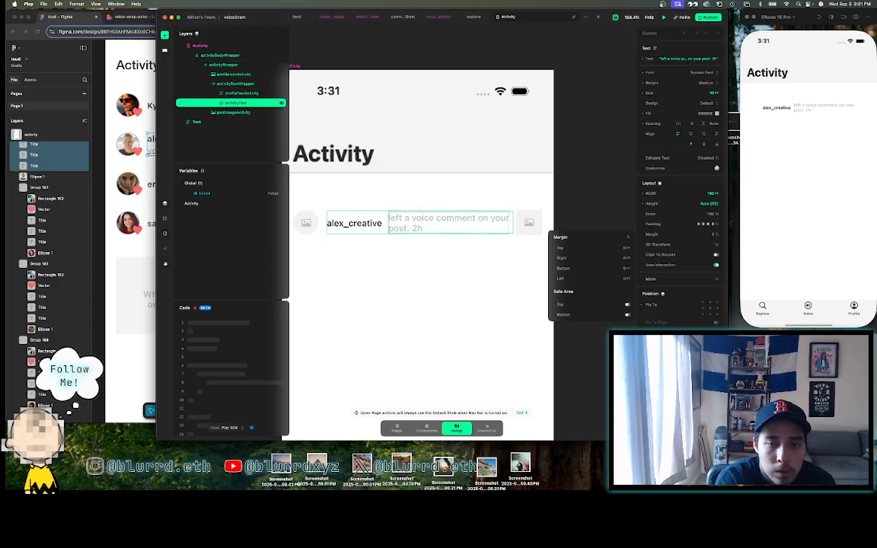
{"action": "left_click", "coordinate": [484, 271]}
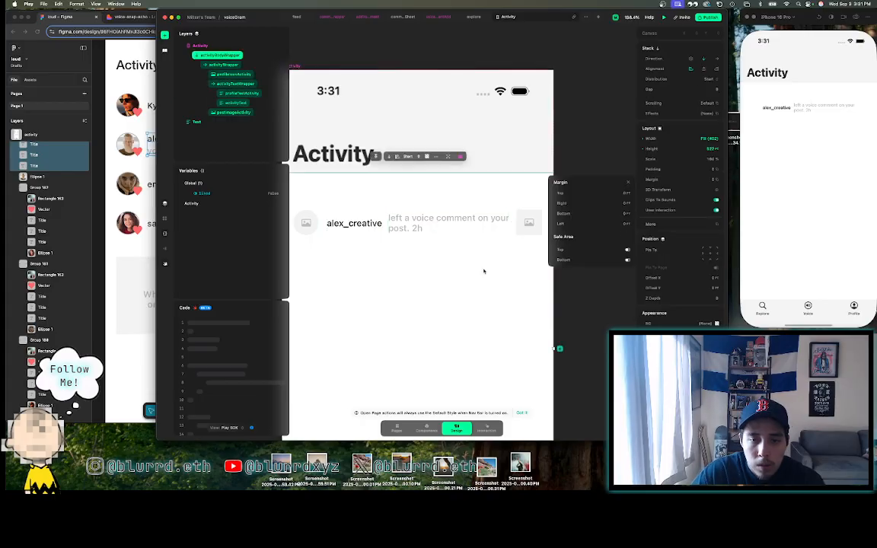
- Resize the message text box to 177 wide
{"action": "left_click", "coordinate": [477, 218]}
{"action": "left_click", "coordinate": [478, 218]}
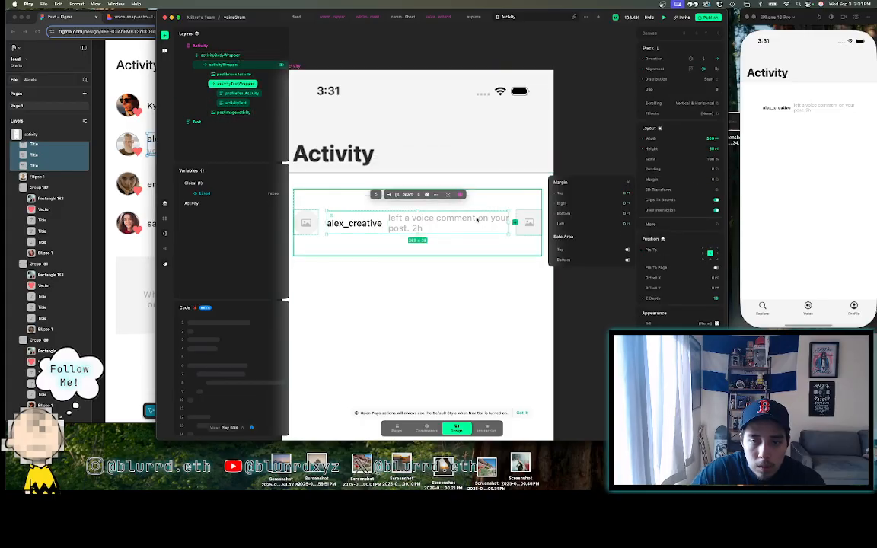
{"action": "left_click", "coordinate": [478, 218]}
{"action": "scroll", "coordinate": [495, 221], "scroll_direction": "up", "scroll_amount": 5}
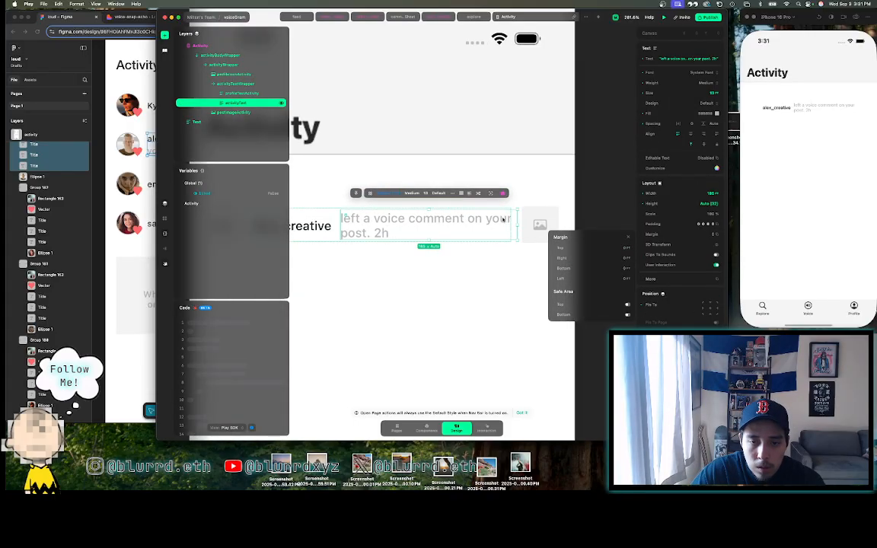
{"action": "left_click_drag", "start_coordinate": [515, 223], "coordinate": [511, 226]}
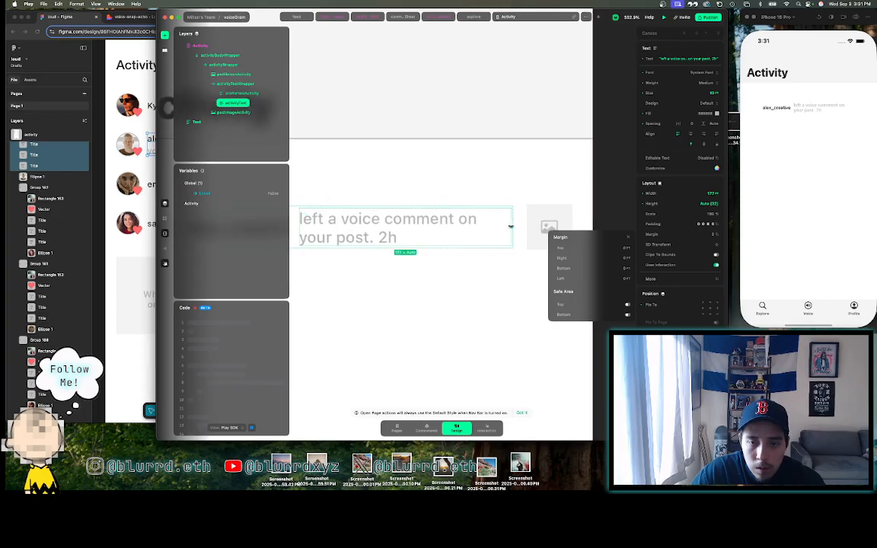
{"action": "scroll", "coordinate": [477, 274], "scroll_direction": "down", "scroll_amount": 5}
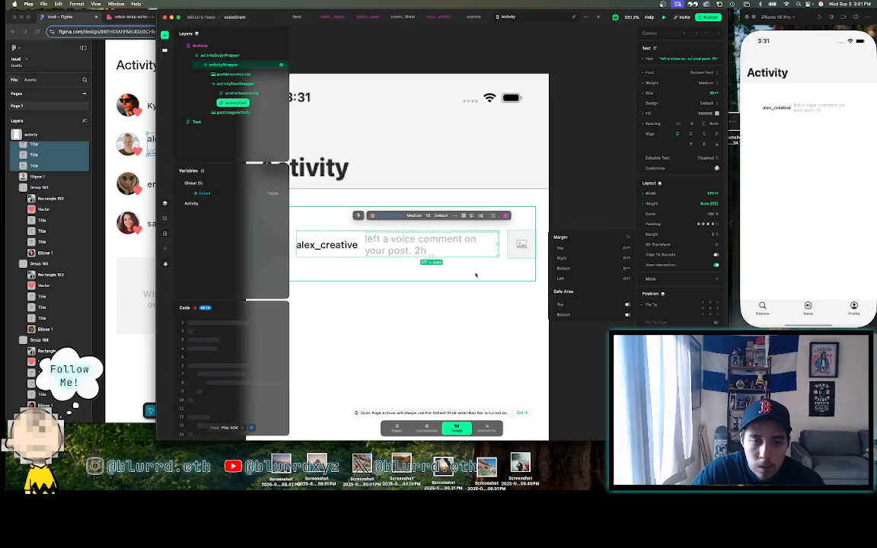
{"action": "left_click", "coordinate": [579, 167]}
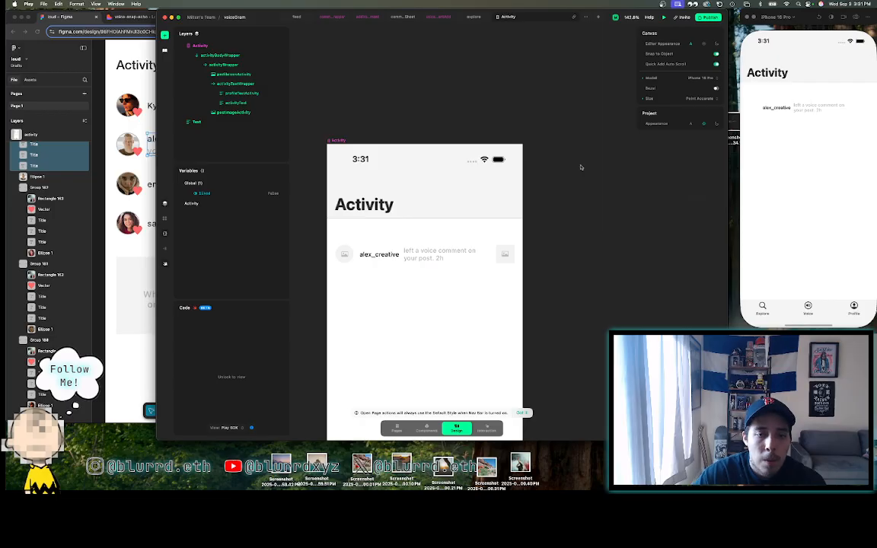
- Change the message text weight to Regular
{"action": "double_click", "coordinate": [420, 251]}
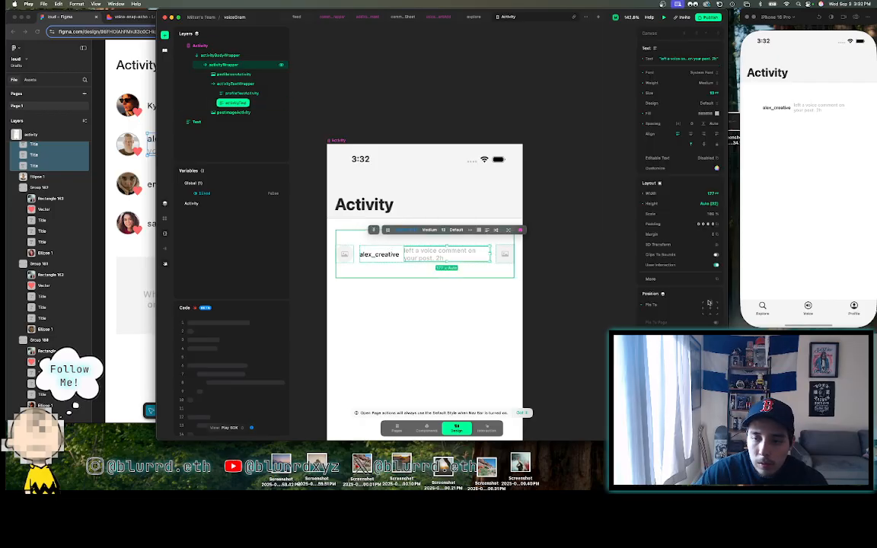
{"action": "left_click", "coordinate": [707, 82]}
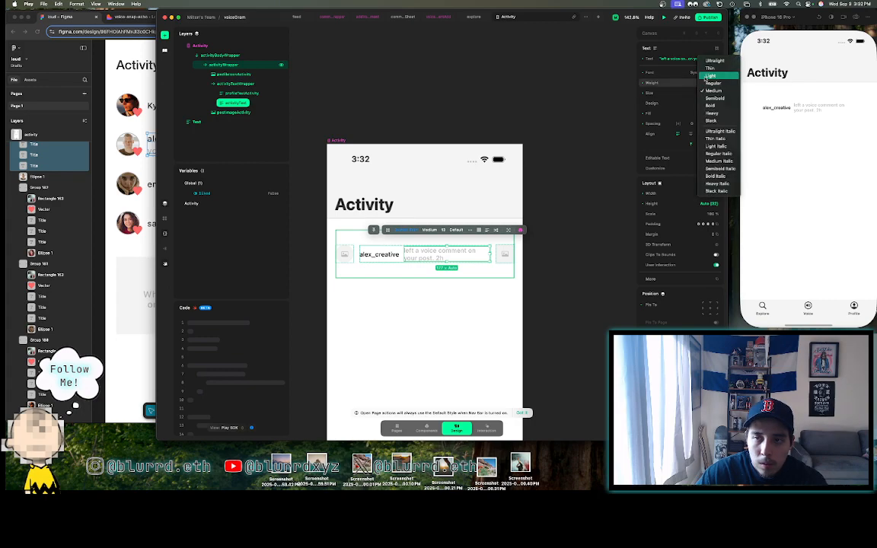
{"action": "left_click", "coordinate": [707, 82]}
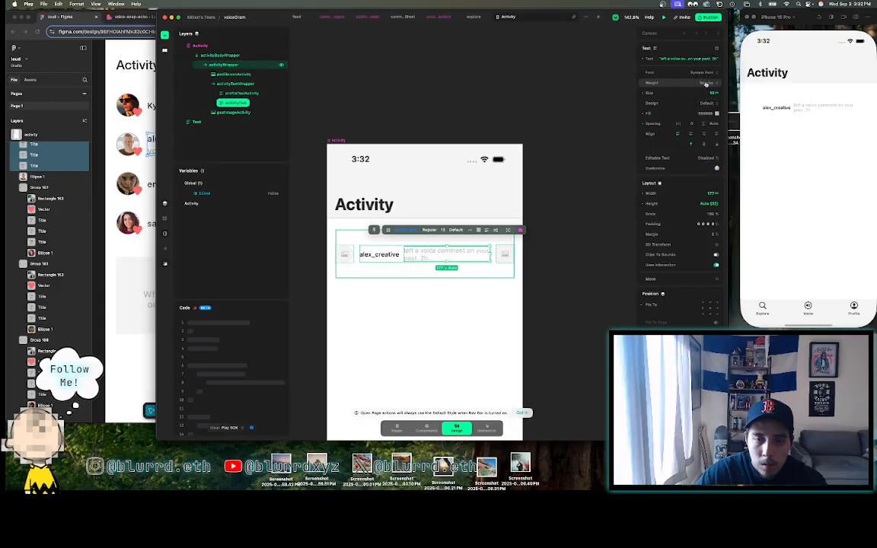
{"action": "left_click", "coordinate": [583, 121]}
{"action": "scroll", "coordinate": [582, 121], "scroll_direction": "left", "scroll_amount": 3}
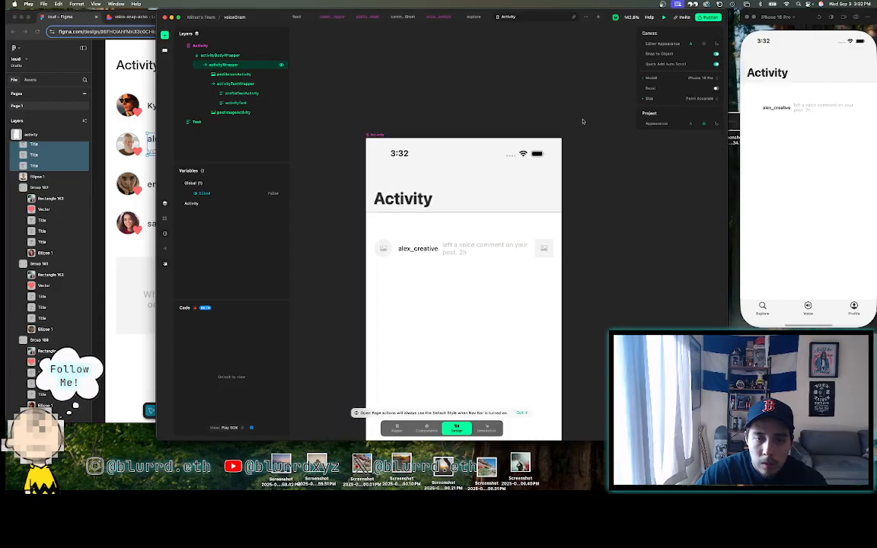
{"action": "scroll", "coordinate": [583, 121], "scroll_direction": "left", "scroll_amount": 2}
{"action": "scroll", "coordinate": [583, 121], "scroll_direction": "up", "scroll_amount": 2}
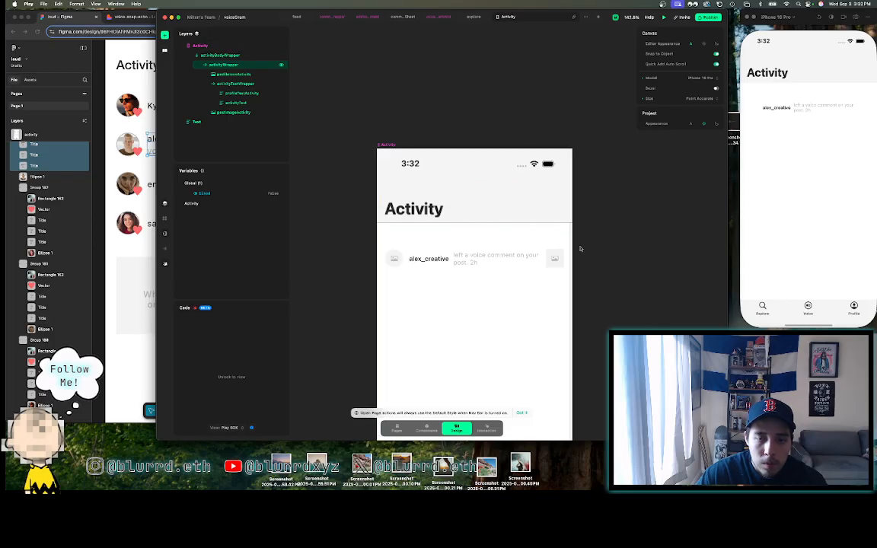
{"action": "scroll", "coordinate": [593, 253], "scroll_direction": "right", "scroll_amount": 2}
- Collapse activityWrapper's child layers and delete the stray Text layer from the Activity page
{"action": "scroll", "coordinate": [593, 253], "scroll_direction": "down", "scroll_amount": 5}
{"action": "left_click", "coordinate": [533, 267]}
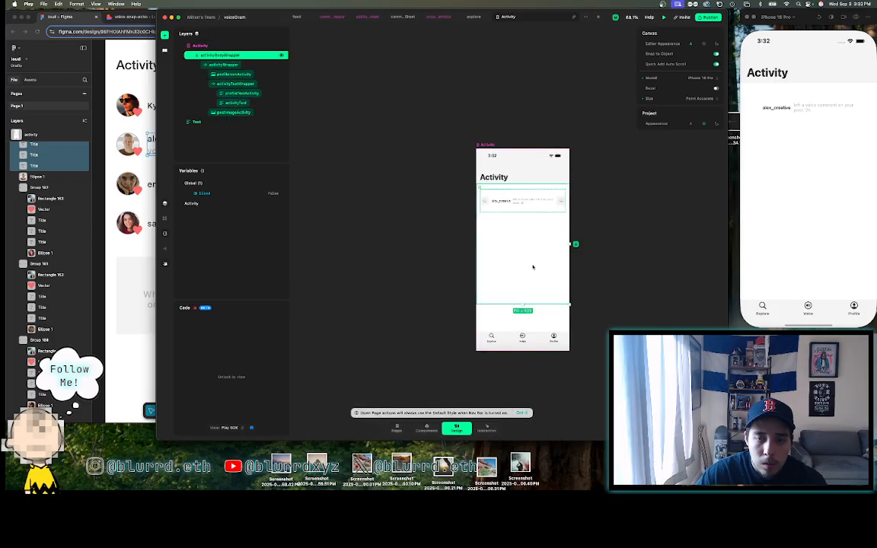
{"action": "scroll", "coordinate": [533, 267], "scroll_direction": "right", "scroll_amount": 3}
{"action": "scroll", "coordinate": [533, 267], "scroll_direction": "up", "scroll_amount": 2}
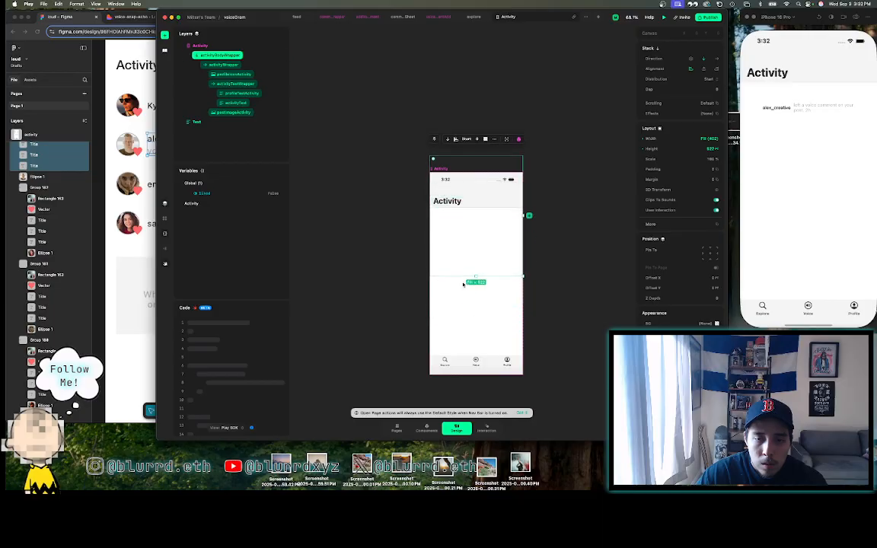
{"action": "left_click", "coordinate": [196, 64]}
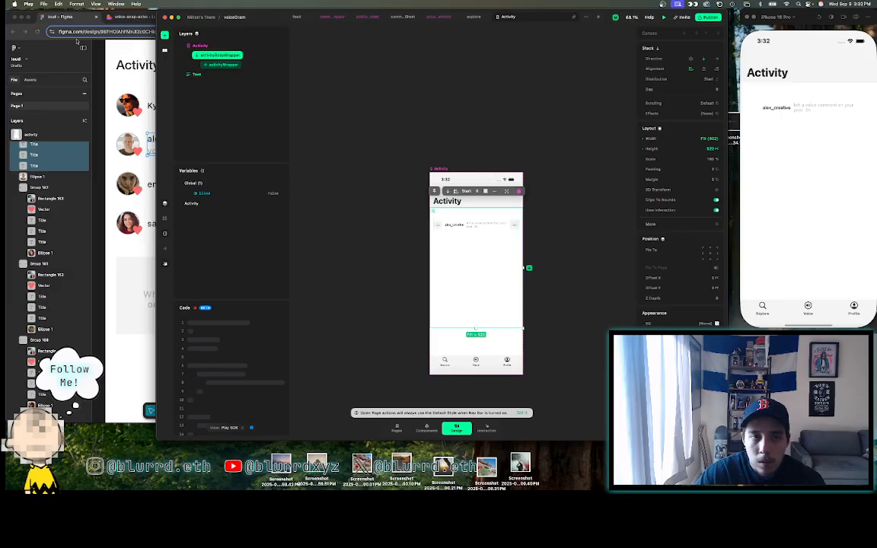
{"action": "left_click", "coordinate": [221, 65]}
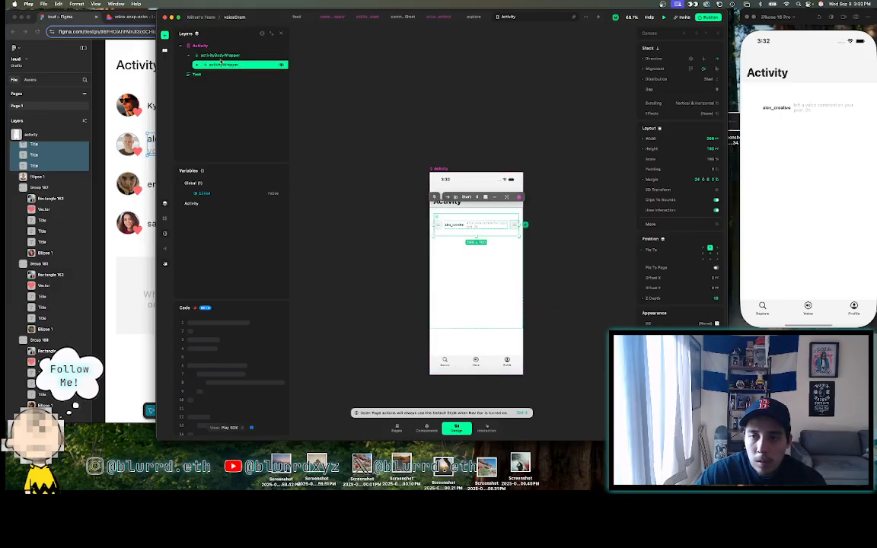
{"action": "left_click", "coordinate": [219, 56]}
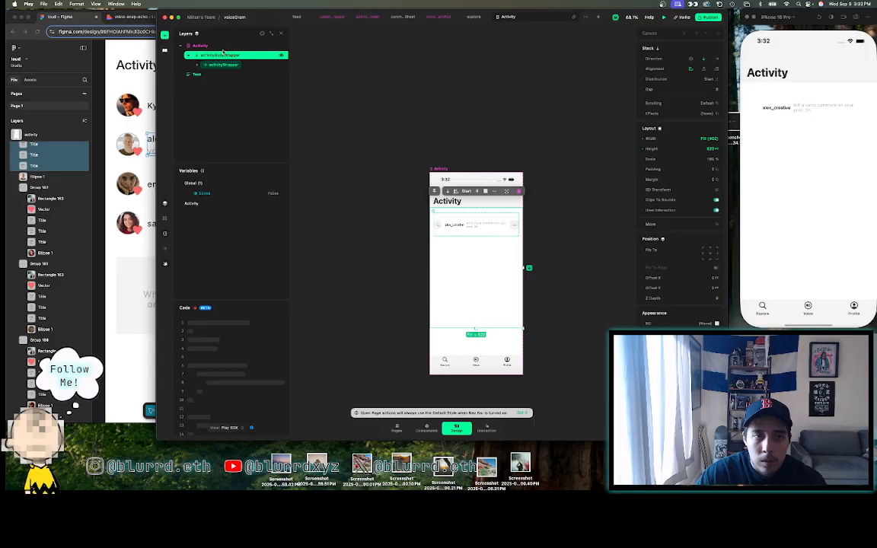
{"action": "left_click", "coordinate": [221, 47]}
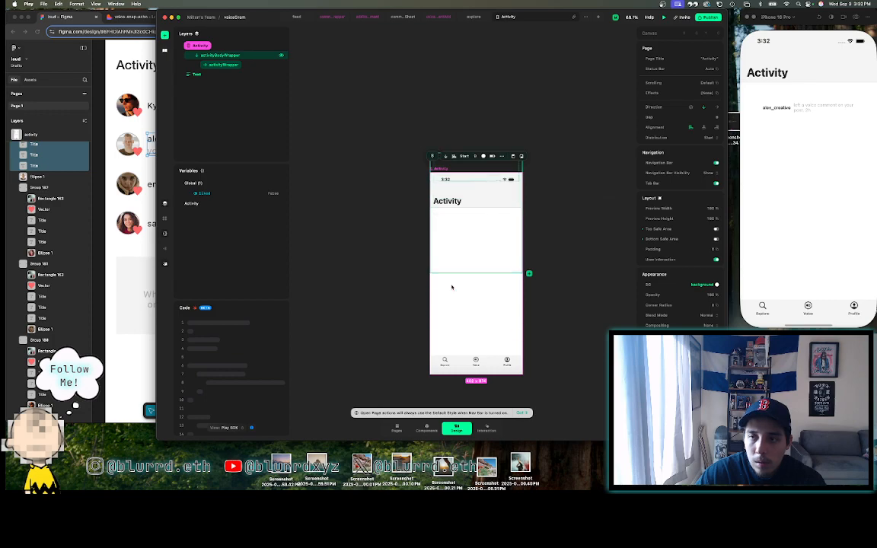
{"action": "left_click", "coordinate": [221, 55]}
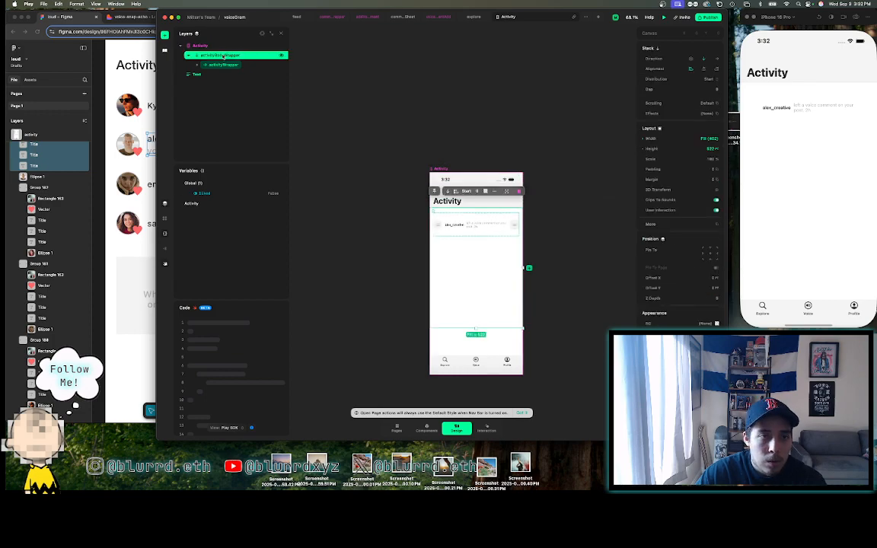
{"action": "left_click", "coordinate": [210, 74]}
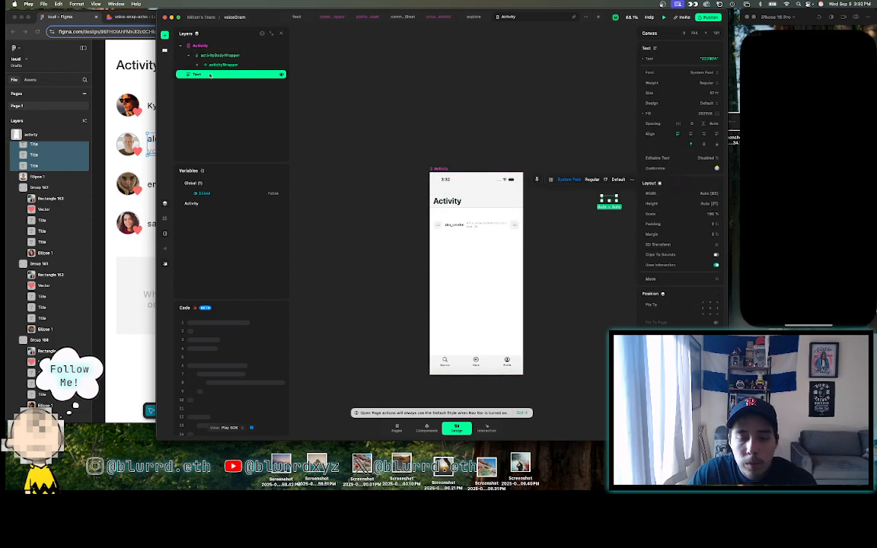
{"action": "key", "text": "BackSpace"}
{"action": "scroll", "coordinate": [491, 225], "scroll_direction": "up", "scroll_amount": 5}
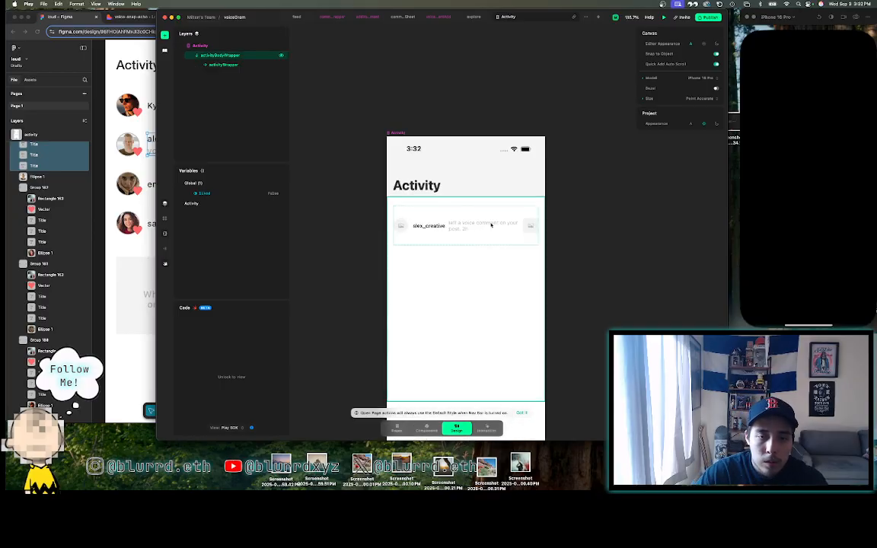
- Match the Figma Kyle_Rich row by setting activityWrapper's height to 38
{"action": "left_click", "coordinate": [131, 91]}
{"action": "left_click", "coordinate": [162, 106]}
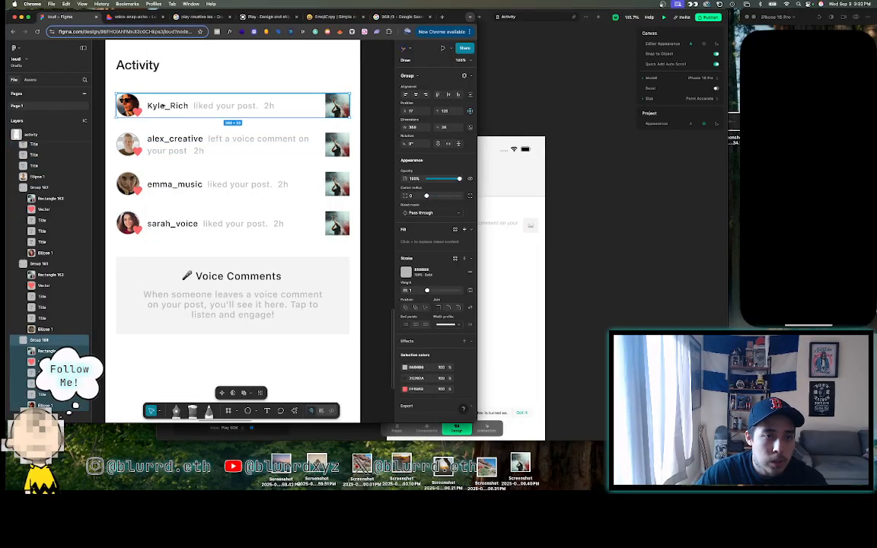
{"action": "left_click", "coordinate": [511, 211]}
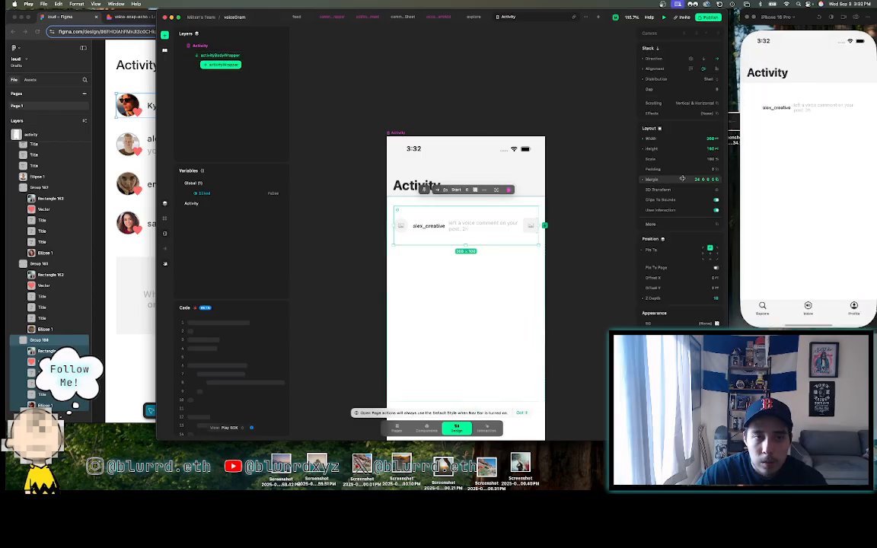
{"action": "left_click", "coordinate": [709, 147]}
{"action": "type", "text": "38"}
{"action": "key", "text": "Return"}
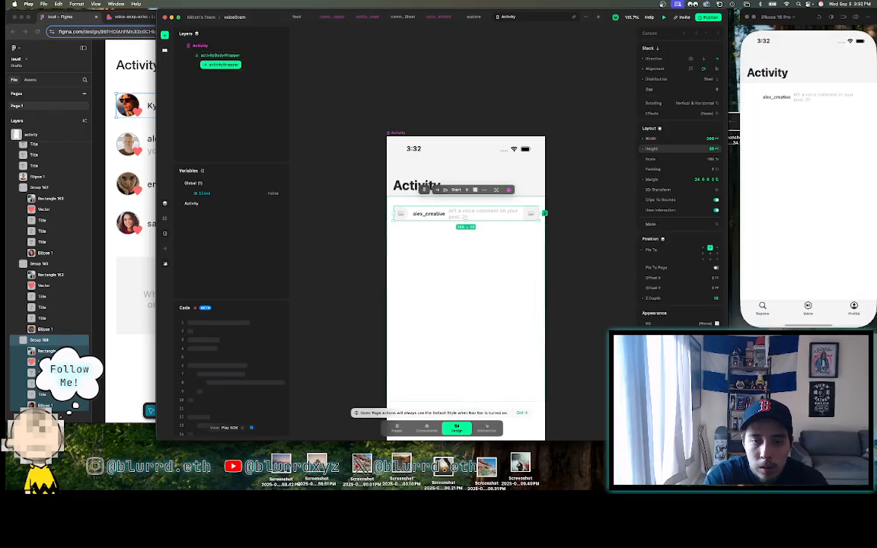
{"action": "left_click", "coordinate": [477, 258]}
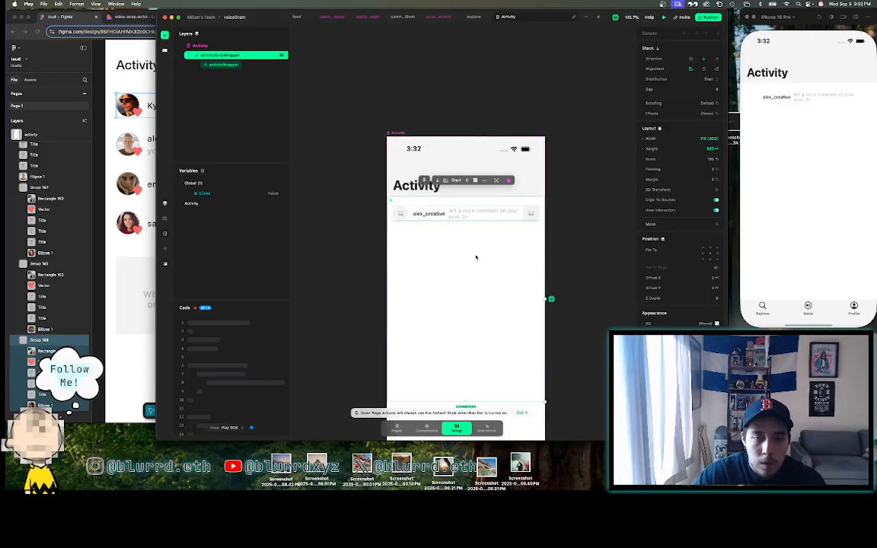
{"action": "left_click", "coordinate": [434, 216]}
- Give the row's avatar image a portrait photo from the stock photo picker
{"action": "left_click", "coordinate": [401, 212]}
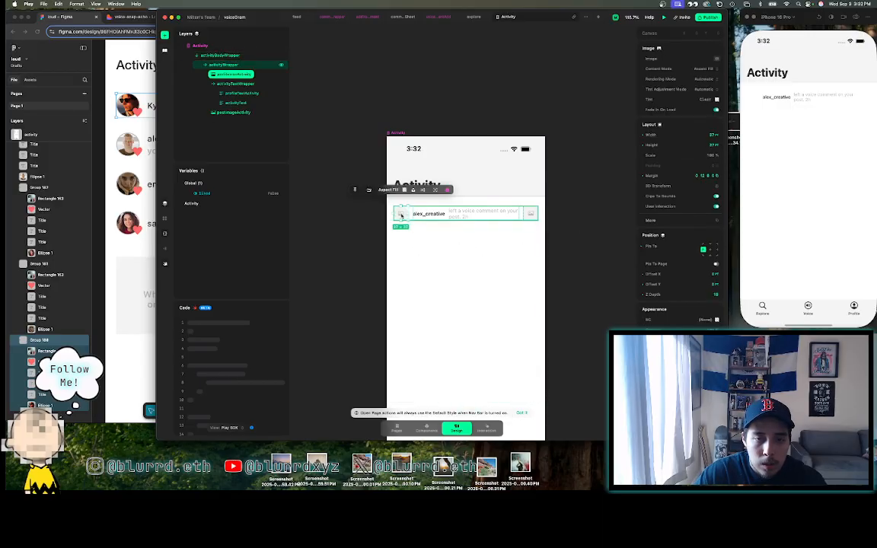
{"action": "left_click", "coordinate": [369, 190]}
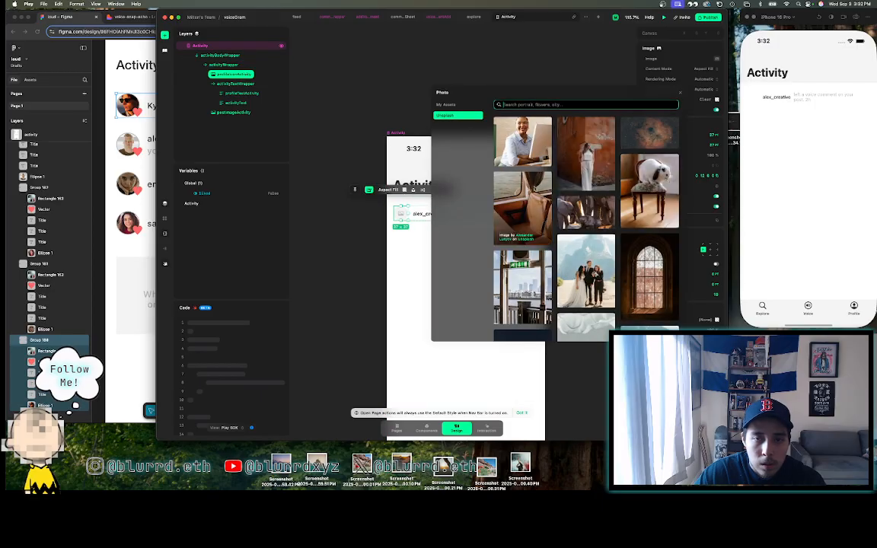
{"action": "left_click", "coordinate": [524, 141]}
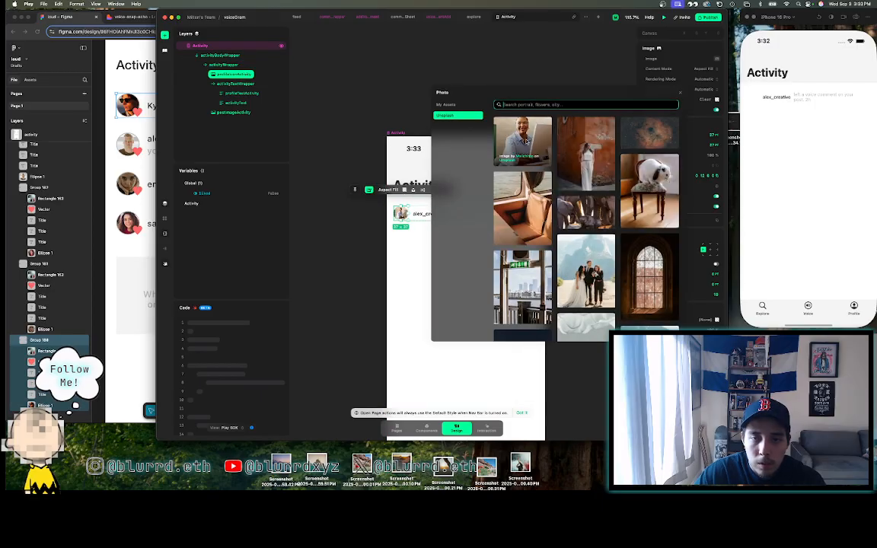
{"action": "left_click", "coordinate": [324, 259]}
{"action": "left_click", "coordinate": [473, 210]}
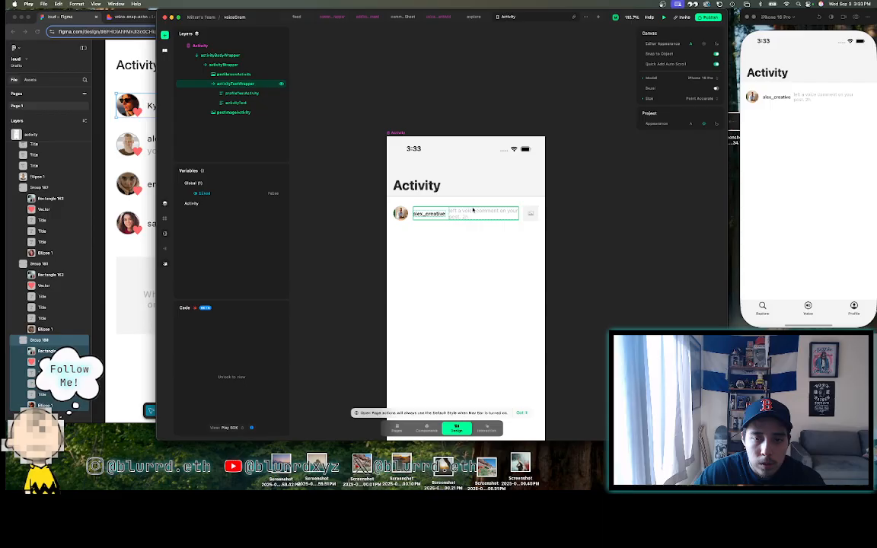
- Fill the postImageActivity thumbnail with a dark mountain stock photo
{"action": "left_click", "coordinate": [531, 213]}
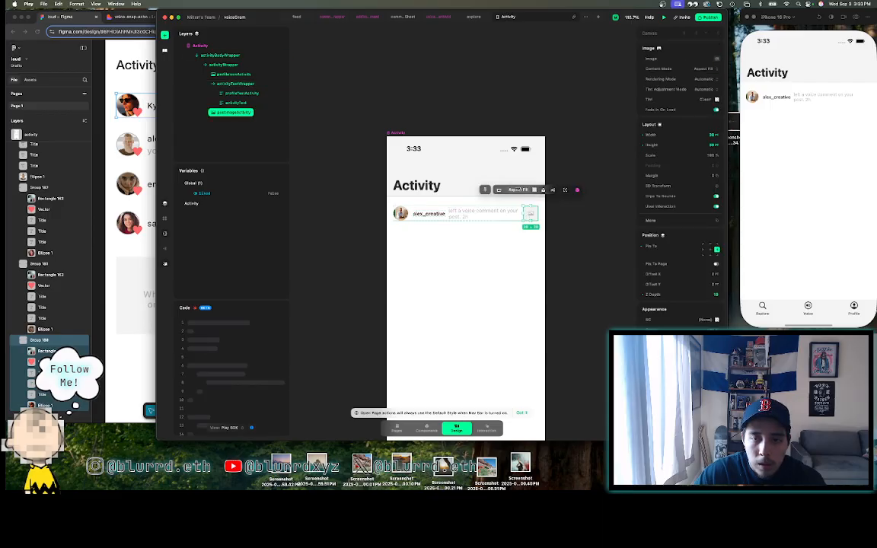
{"action": "left_click", "coordinate": [499, 190]}
{"action": "scroll", "coordinate": [371, 254], "scroll_direction": "down", "scroll_amount": 3}
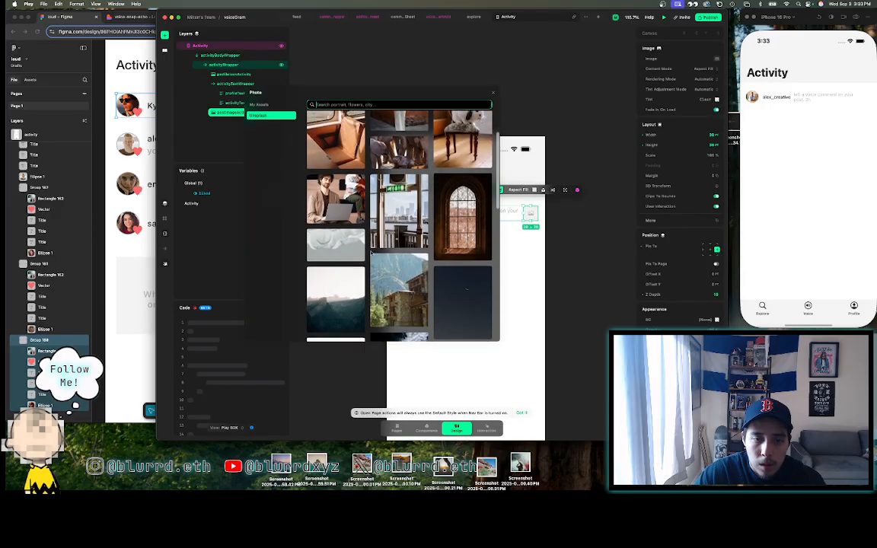
{"action": "left_click", "coordinate": [371, 254]}
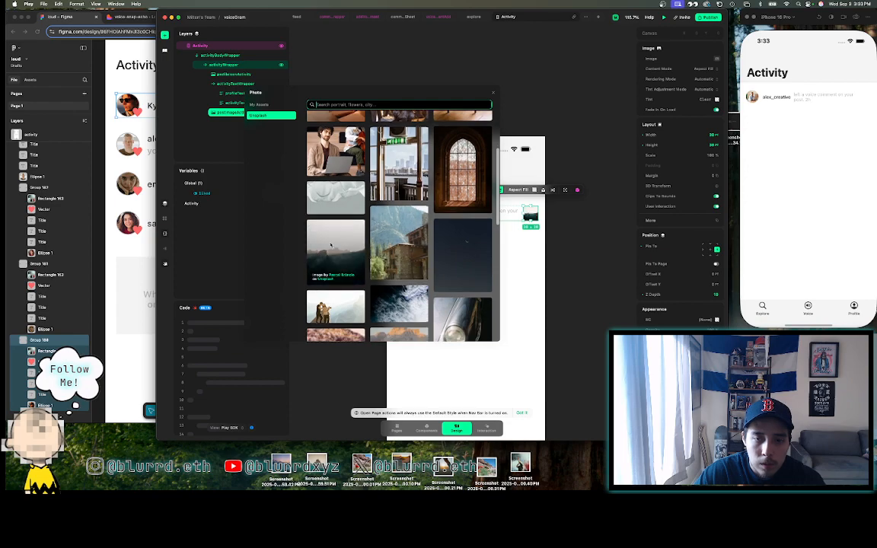
{"action": "left_click", "coordinate": [592, 253]}
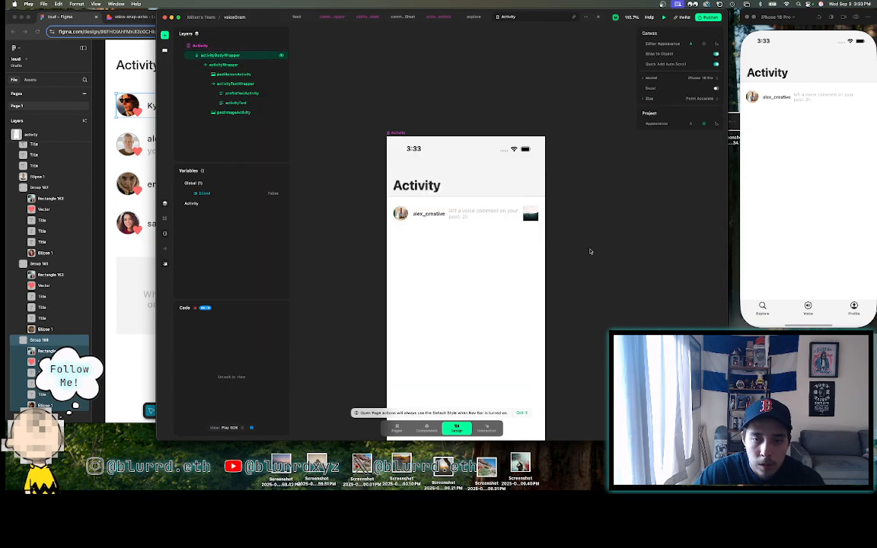
{"action": "left_click", "coordinate": [409, 221]}
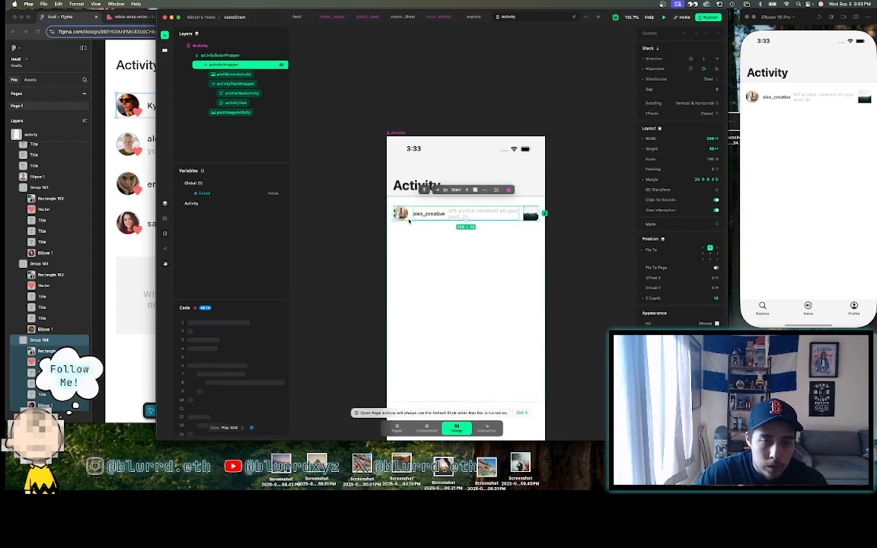
- Duplicate the notification row with Cmd+D, undoing once and duplicating again
{"action": "key", "text": "super+d"}
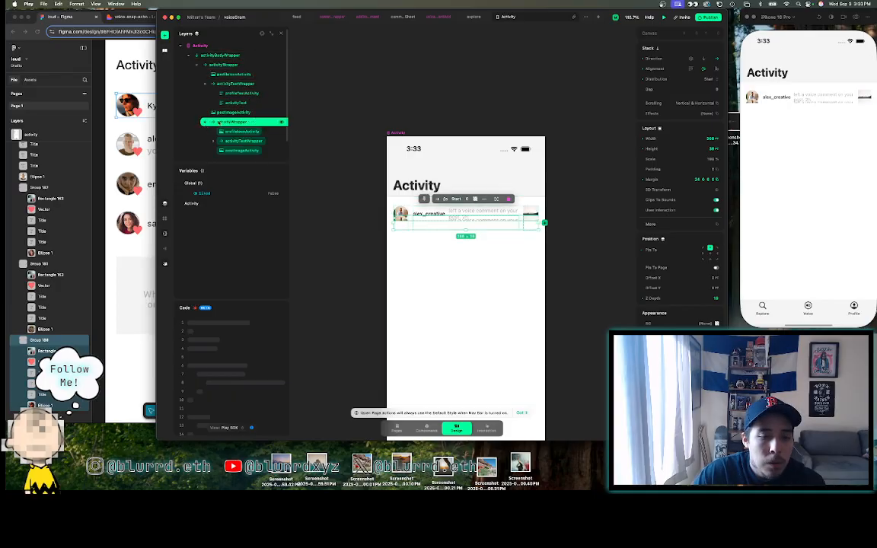
{"action": "key", "text": "super+z"}
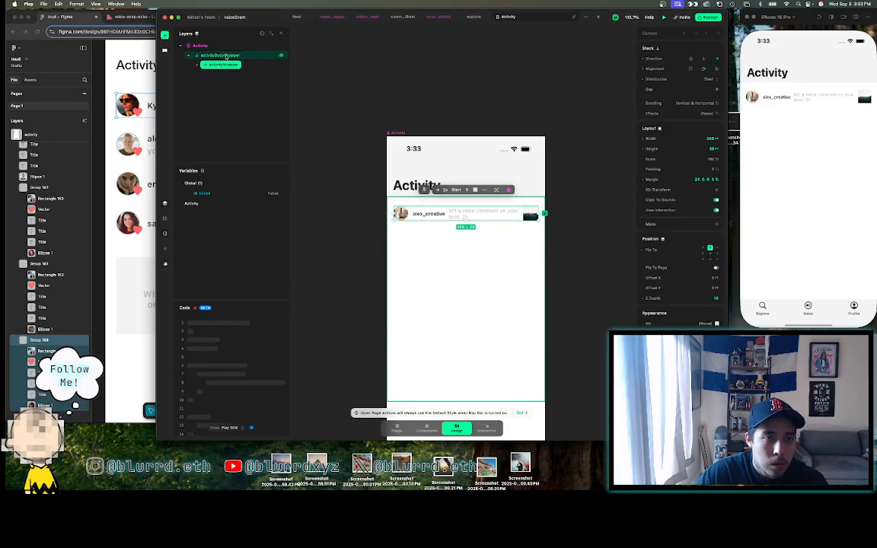
{"action": "key", "text": "super+d"}
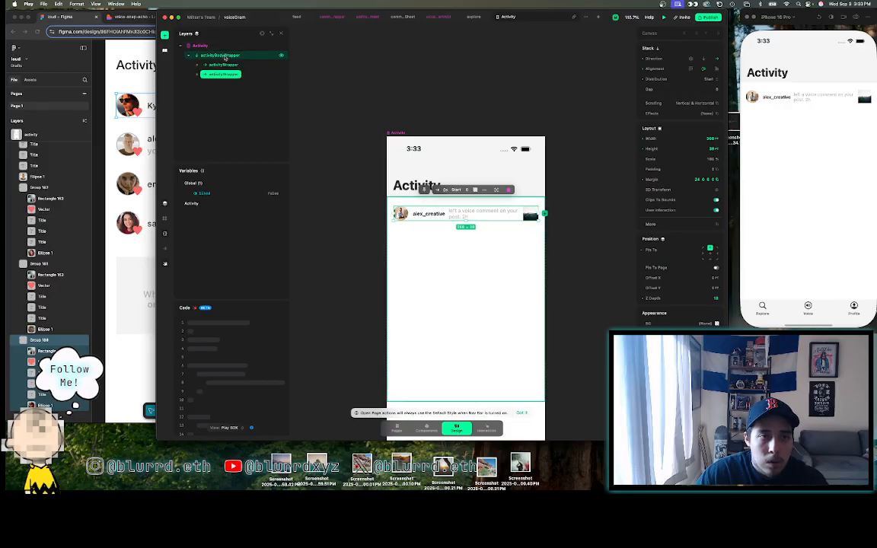
{"action": "key", "text": "Escape"}
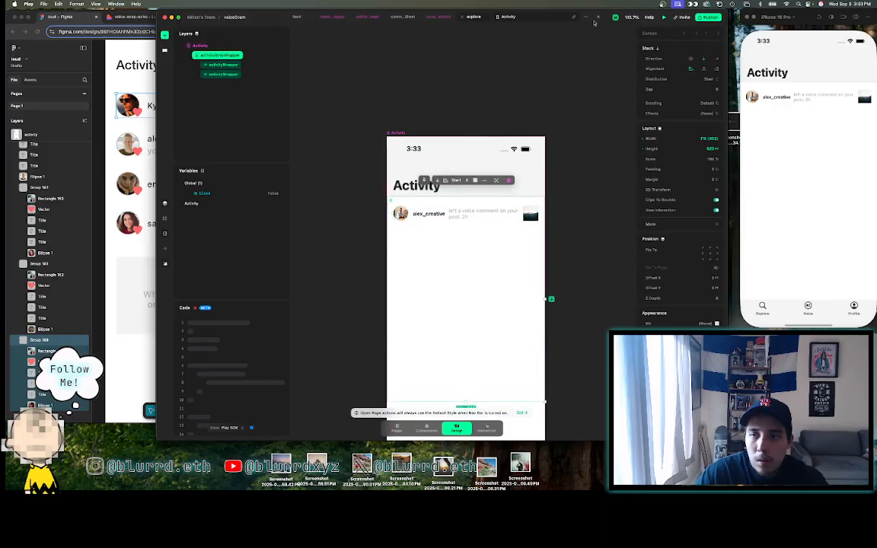
- Adjust activityBodyWrapper's Scrolling and Direction settings, then check both notification rows
{"action": "left_click", "coordinate": [703, 69]}
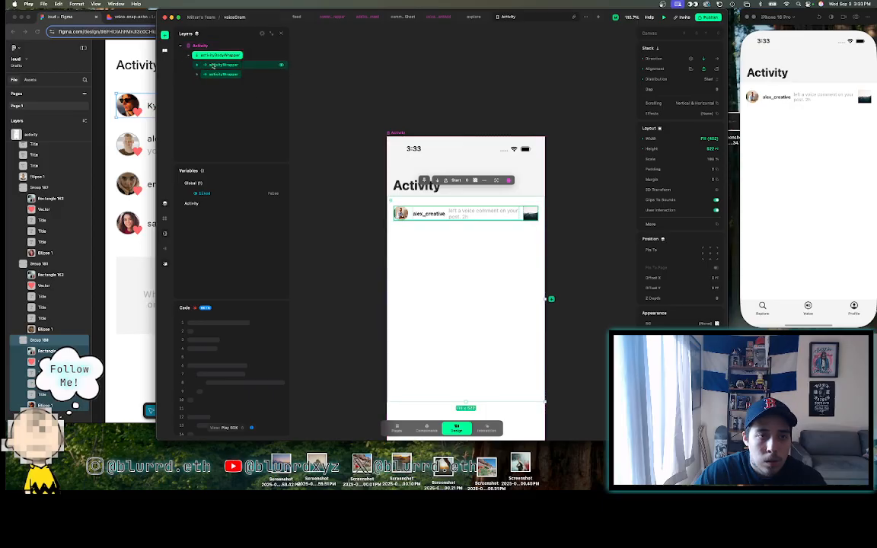
{"action": "left_click", "coordinate": [209, 47]}
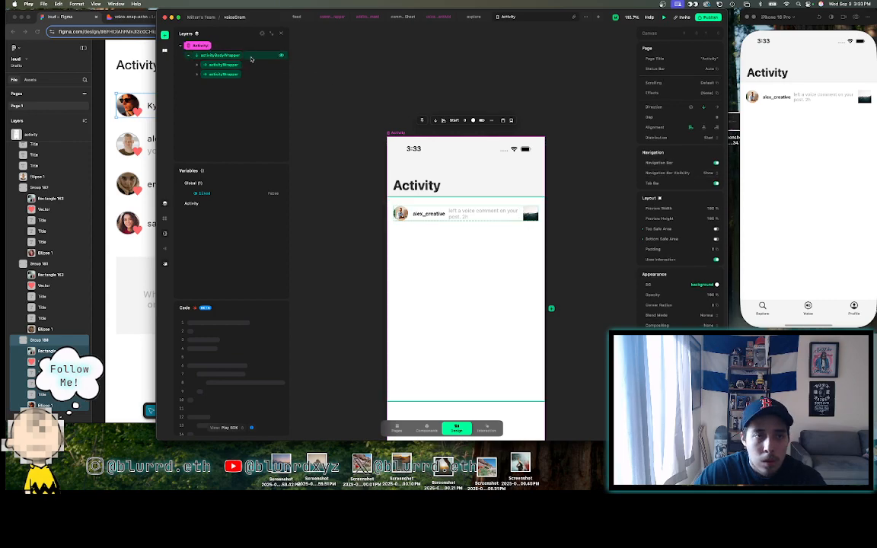
{"action": "left_click", "coordinate": [457, 305]}
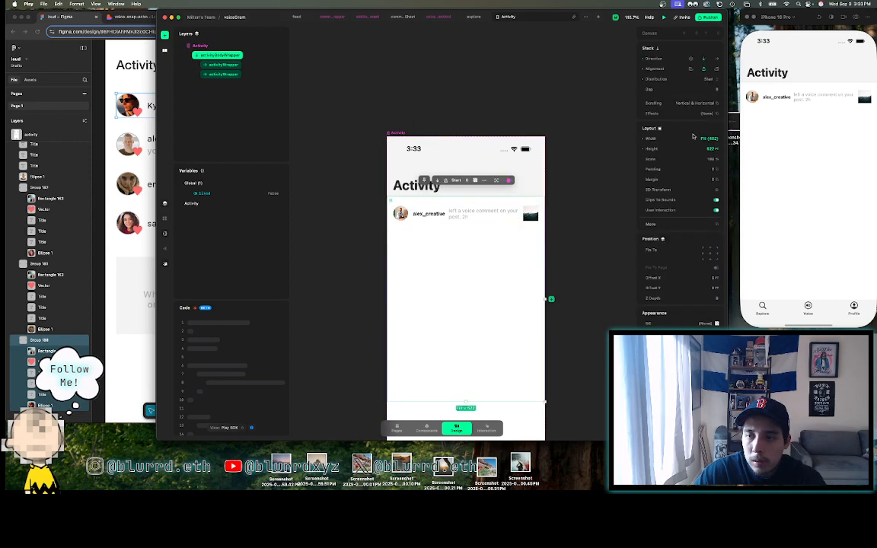
{"action": "left_click", "coordinate": [690, 59]}
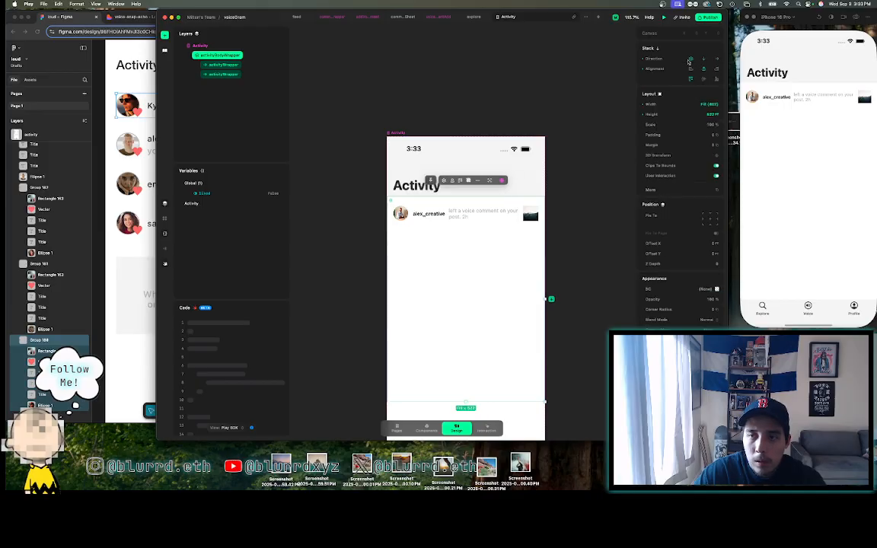
{"action": "left_click", "coordinate": [703, 60]}
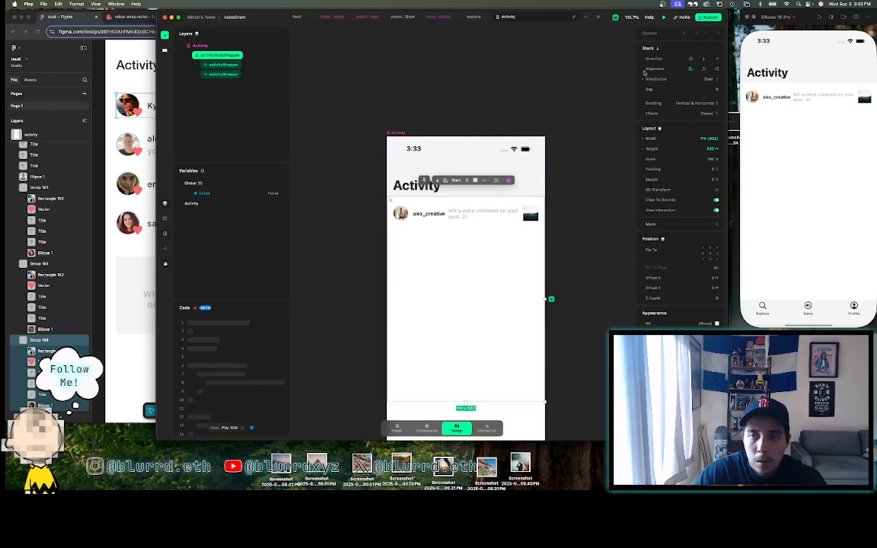
{"action": "left_click", "coordinate": [221, 65]}
{"action": "left_click", "coordinate": [217, 76]}
{"action": "scroll", "coordinate": [410, 245], "scroll_direction": "down", "scroll_amount": 5}
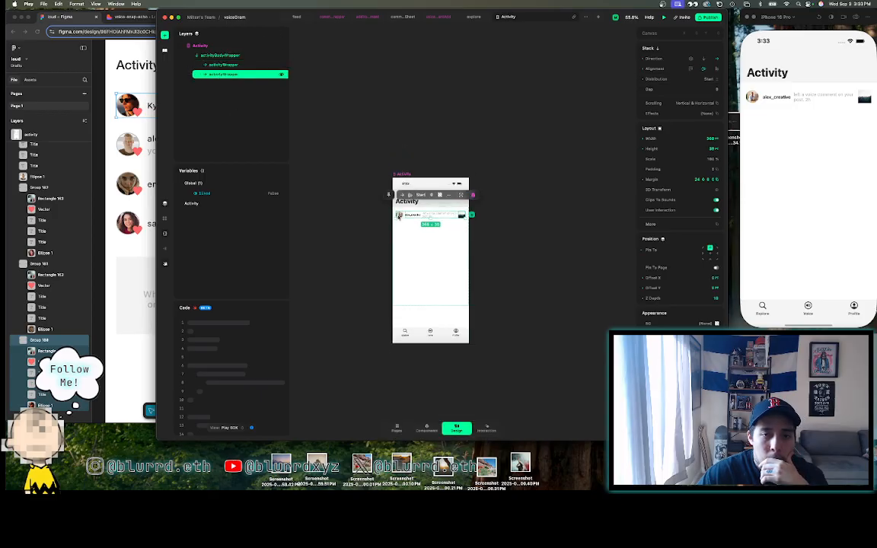
{"action": "left_click", "coordinate": [394, 430]}
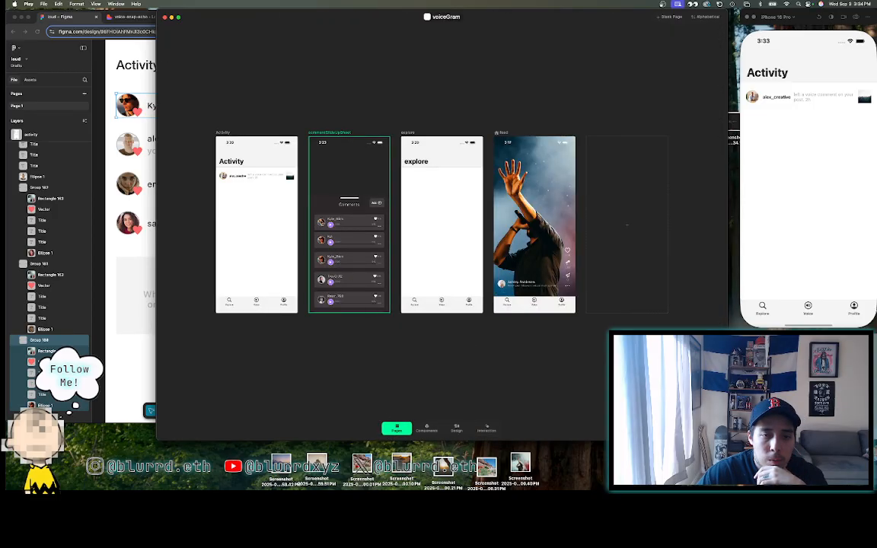
{"action": "double_click", "coordinate": [321, 204]}
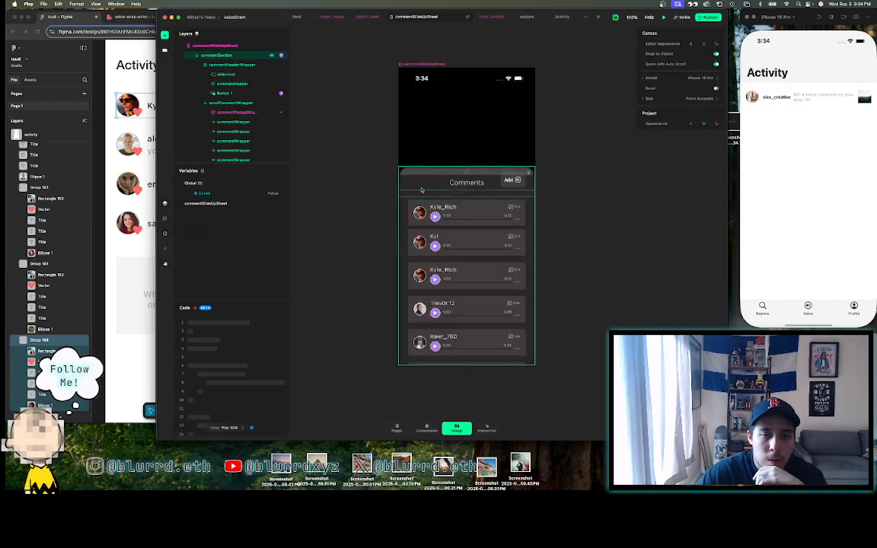
{"action": "left_click", "coordinate": [407, 204]}
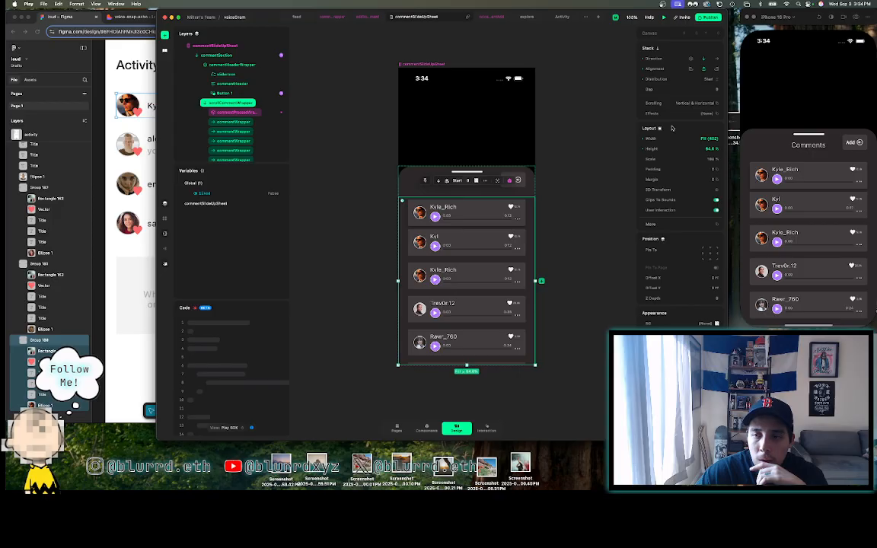
{"action": "scroll", "coordinate": [671, 128], "scroll_direction": "down", "scroll_amount": 5}
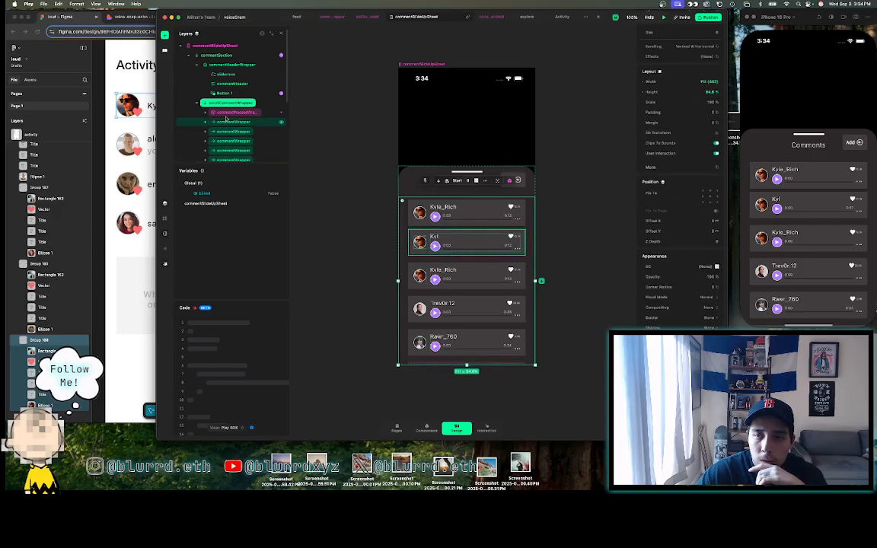
{"action": "left_click", "coordinate": [397, 429]}
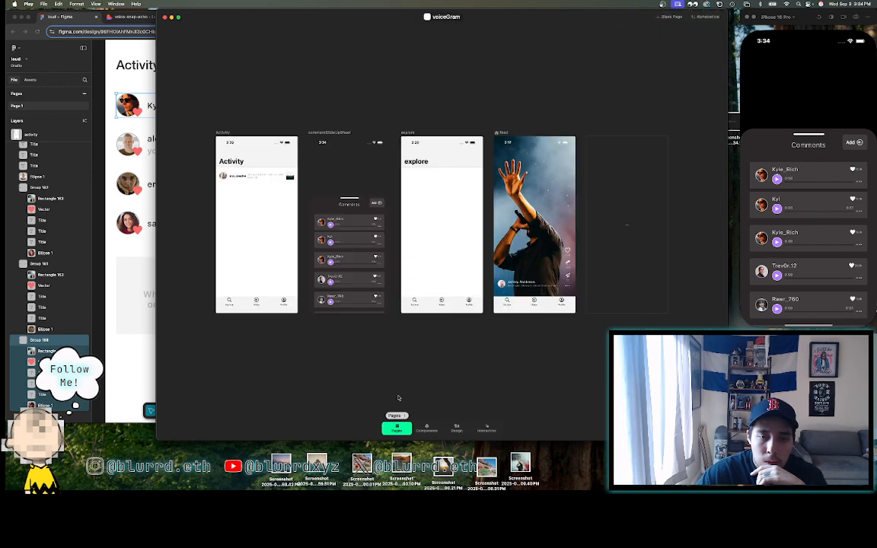
{"action": "left_click", "coordinate": [245, 202]}
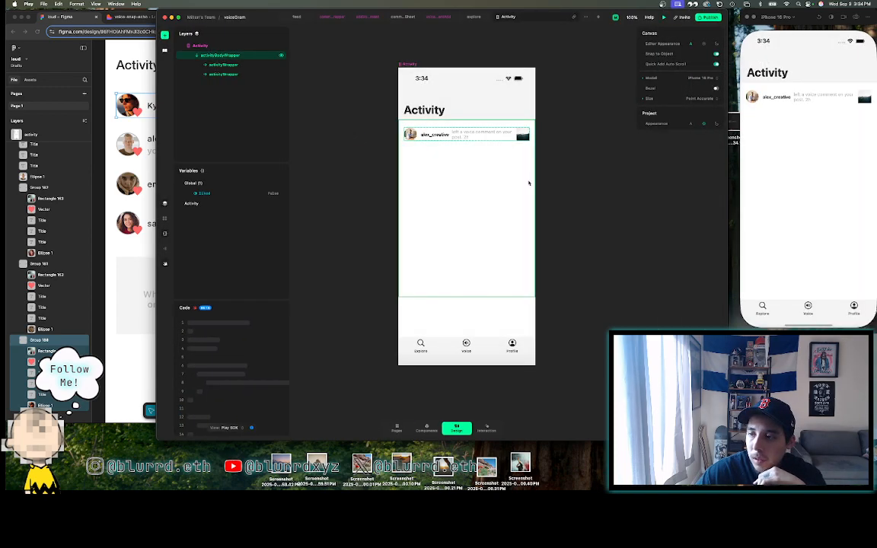
- Set activityBodyWrapper's height to 100% instead of the fixed 522
{"action": "left_click", "coordinate": [445, 136]}
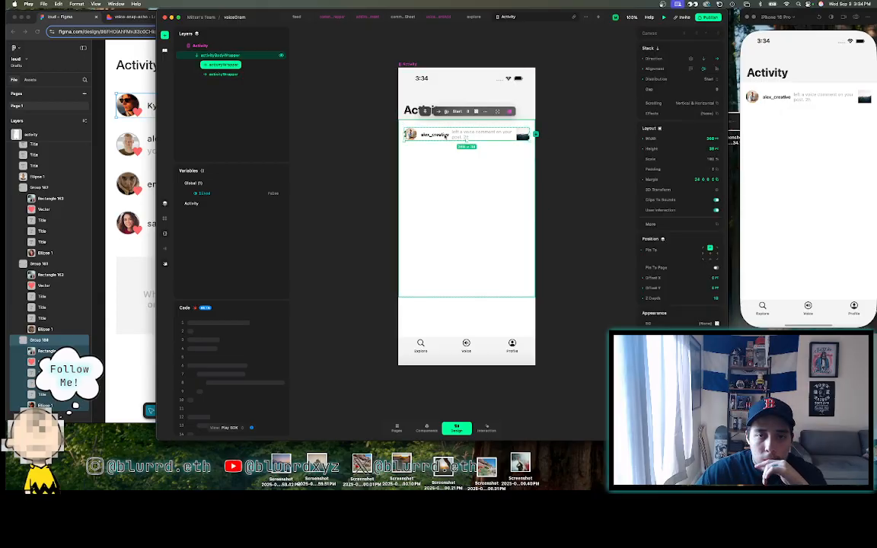
{"action": "scroll", "coordinate": [445, 136], "scroll_direction": "up", "scroll_amount": 3}
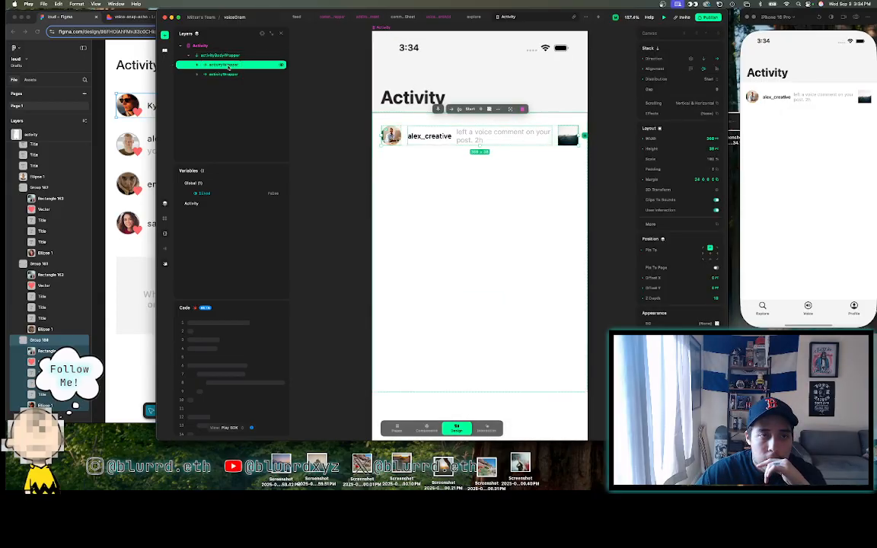
{"action": "left_click", "coordinate": [226, 57]}
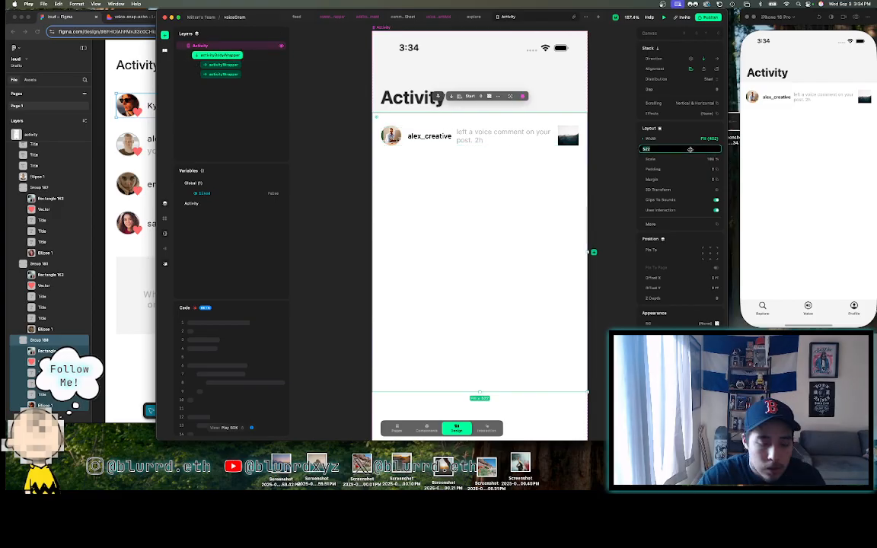
{"action": "left_click", "coordinate": [690, 149]}
{"action": "type", "text": "100%"}
{"action": "key", "text": "Return"}
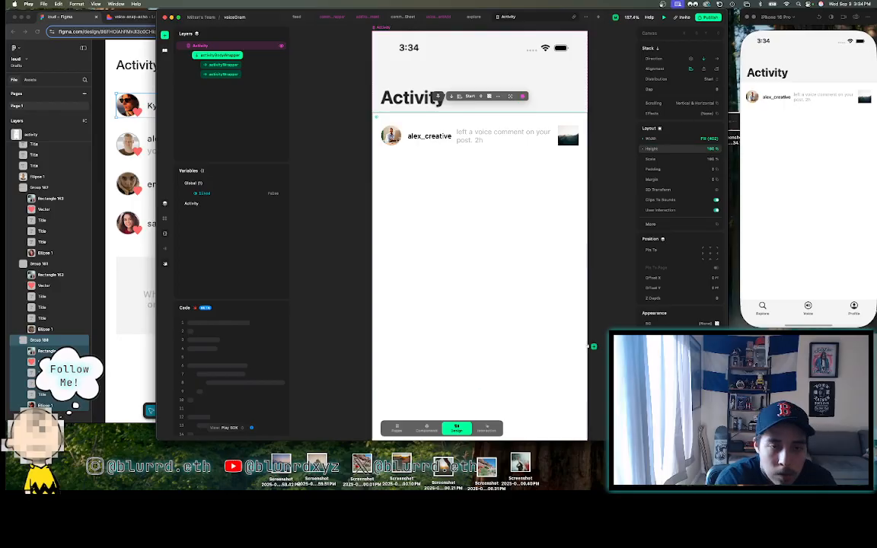
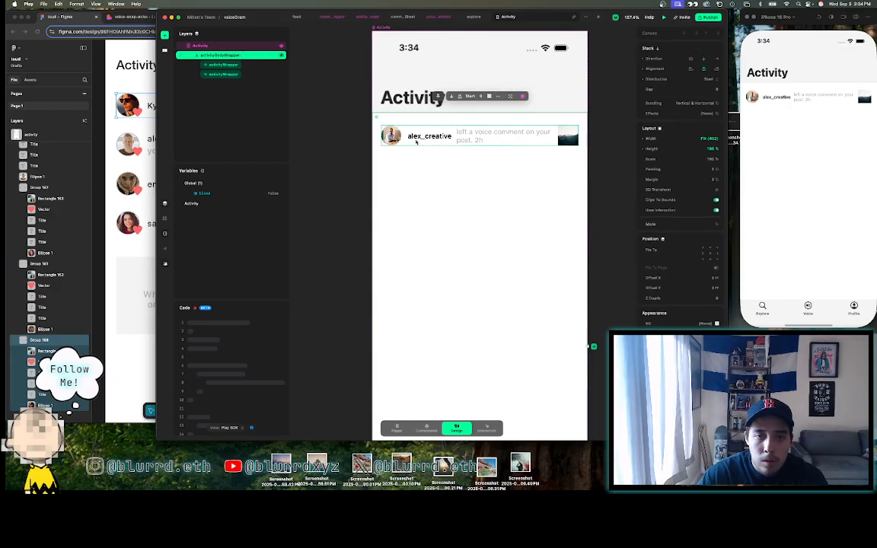
- Delete the duplicate activity row and clear activityWrapper's Pin To so it sits under the title
{"action": "left_click", "coordinate": [231, 74]}
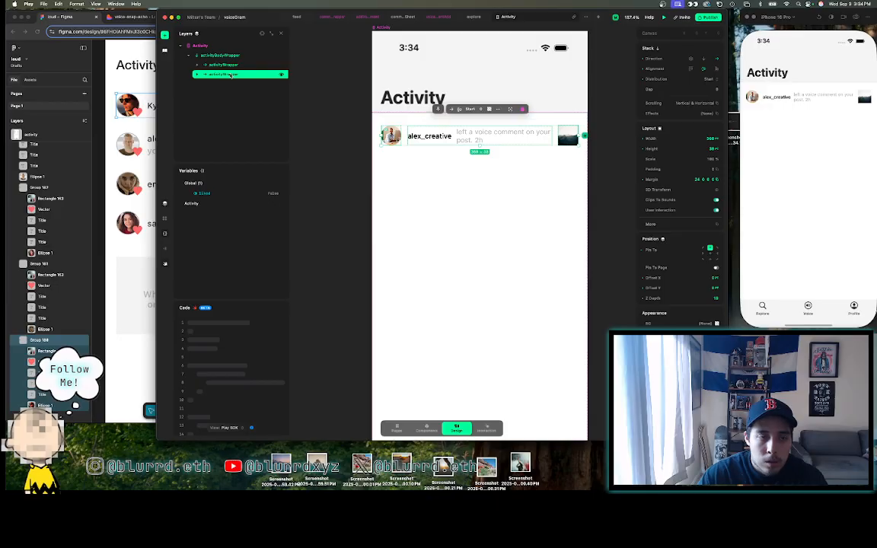
{"action": "key", "text": "super+d"}
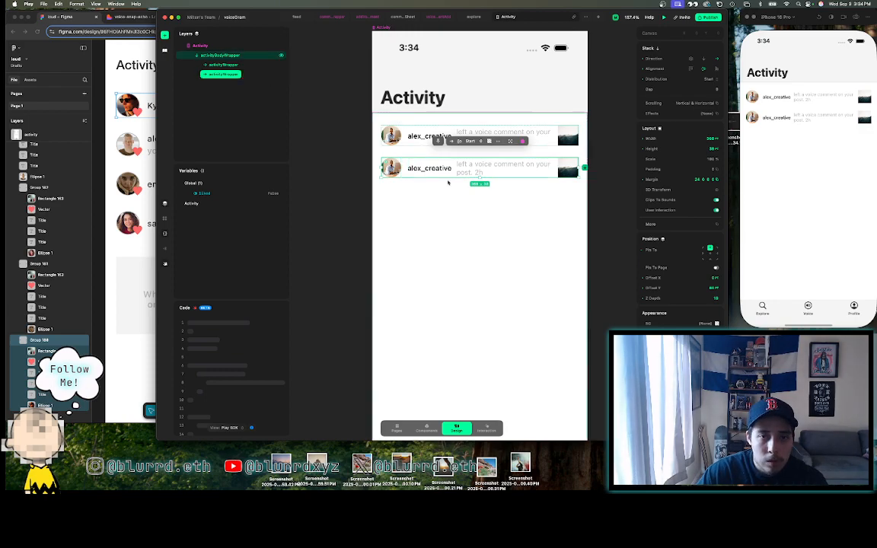
{"action": "left_click_drag", "start_coordinate": [441, 168], "coordinate": [440, 158]}
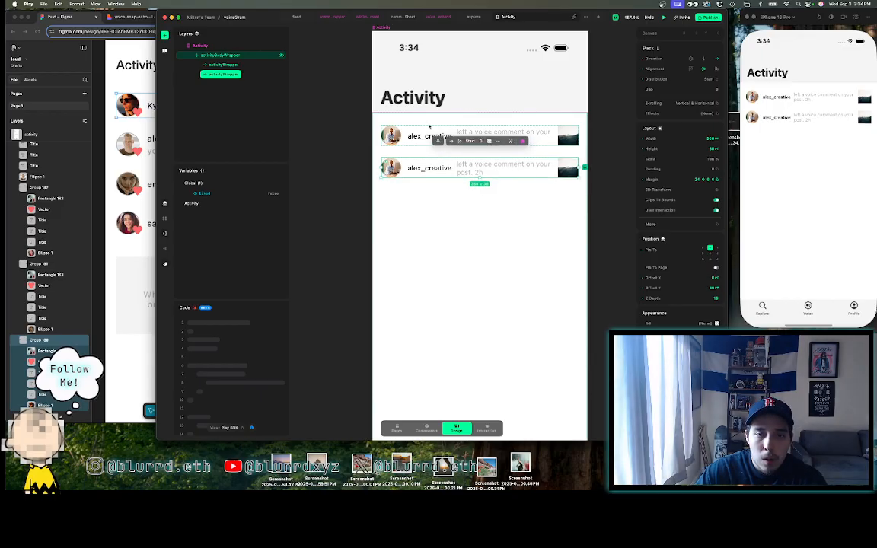
{"action": "left_click", "coordinate": [428, 132]}
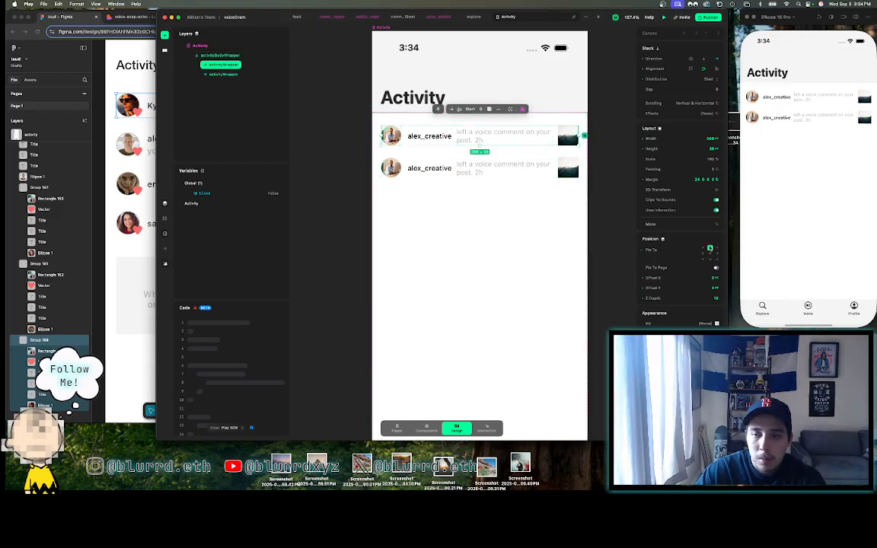
{"action": "left_click", "coordinate": [412, 166]}
{"action": "key", "text": "Delete"}
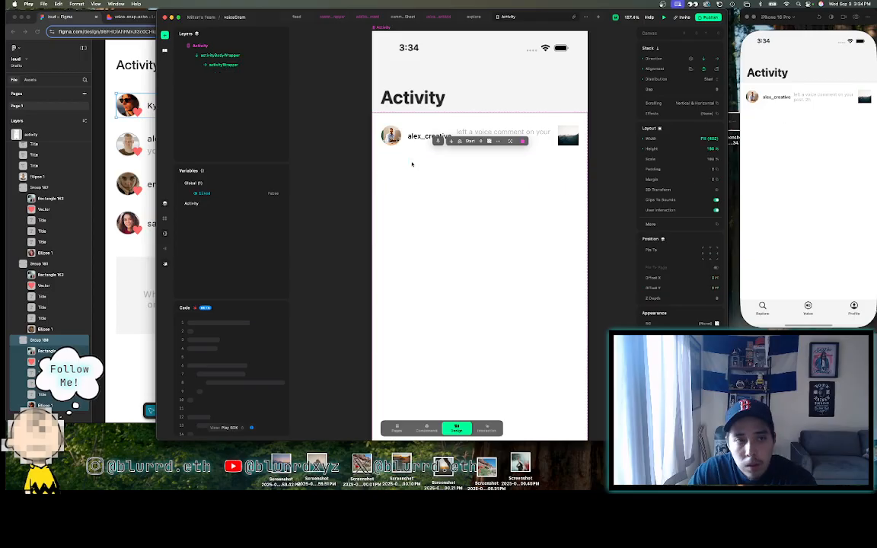
{"action": "left_click", "coordinate": [248, 66]}
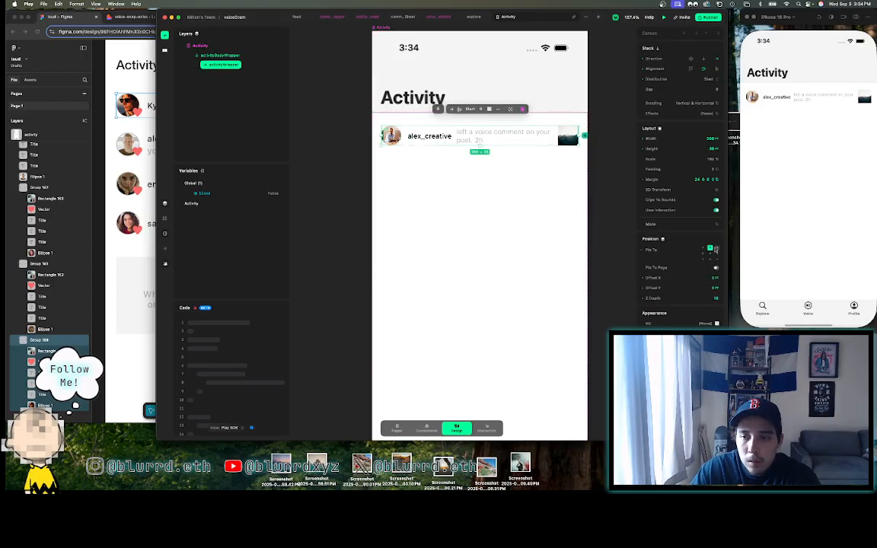
{"action": "left_click", "coordinate": [715, 249]}
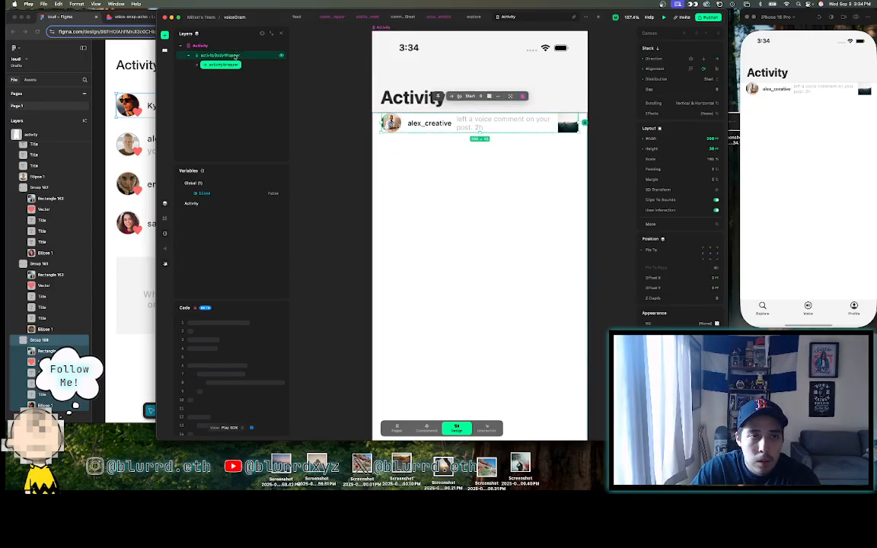
- Give activityBodyWrapper a top padding of 24
{"action": "left_click", "coordinate": [236, 55]}
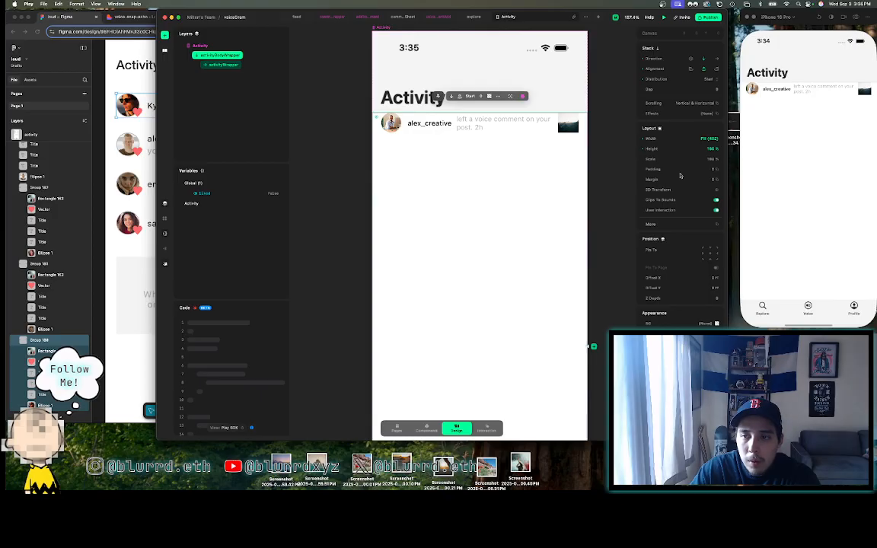
{"action": "left_click", "coordinate": [678, 170]}
{"action": "left_click", "coordinate": [605, 184]}
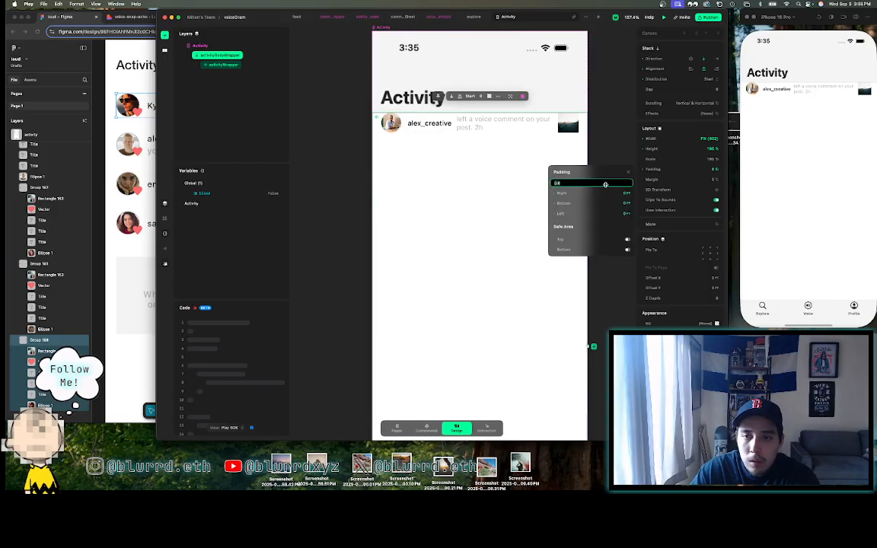
{"action": "type", "text": "24"}
{"action": "key", "text": "Return"}
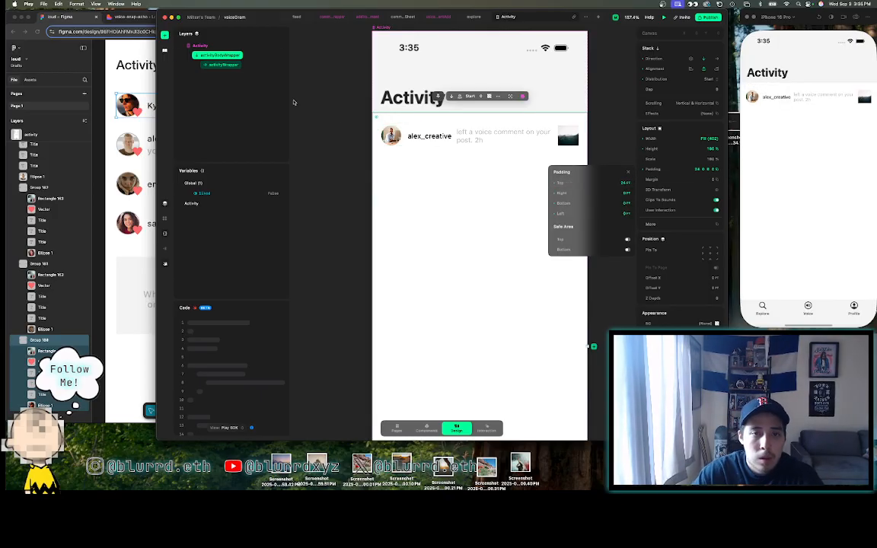
- Give activityWrapper a 24 bottom margin instead of a top margin
{"action": "left_click", "coordinate": [236, 65]}
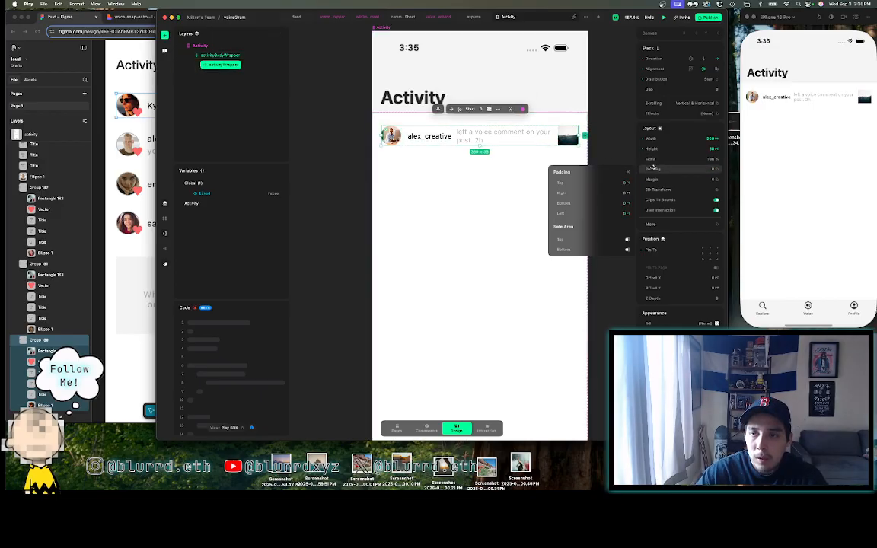
{"action": "left_click", "coordinate": [661, 179]}
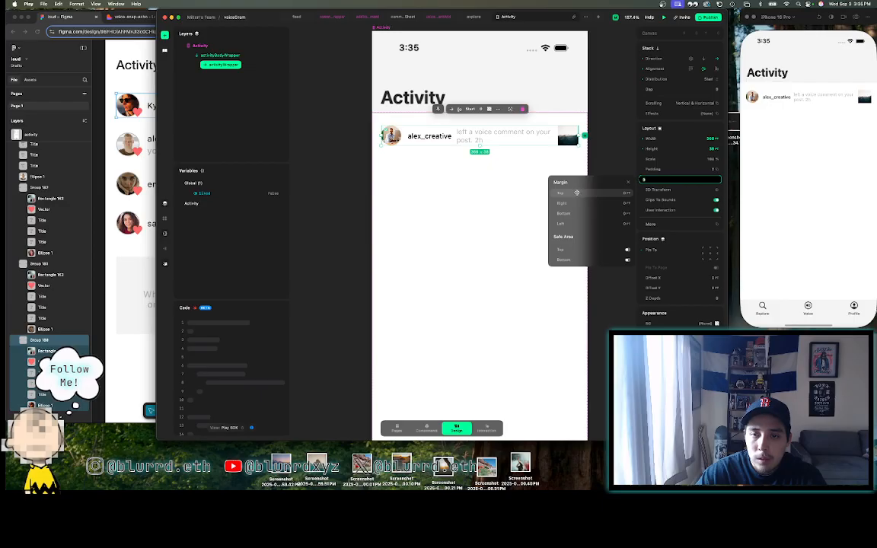
{"action": "left_click", "coordinate": [577, 193]}
{"action": "type", "text": "24"}
{"action": "key", "text": "Return"}
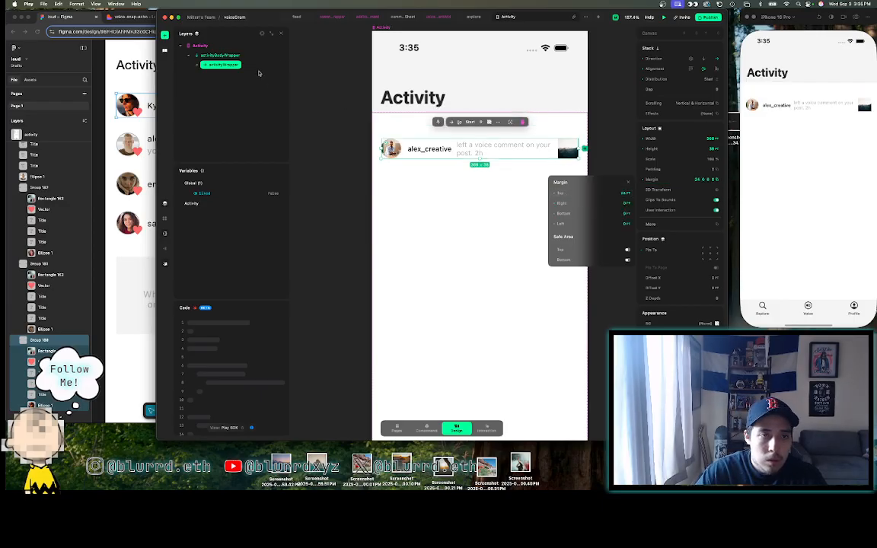
{"action": "key", "text": "super+z"}
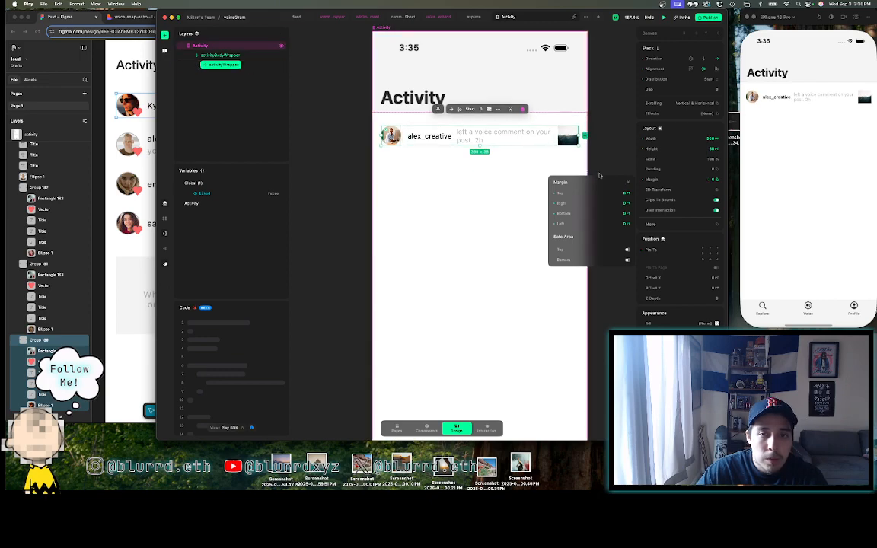
{"action": "left_click", "coordinate": [627, 214]}
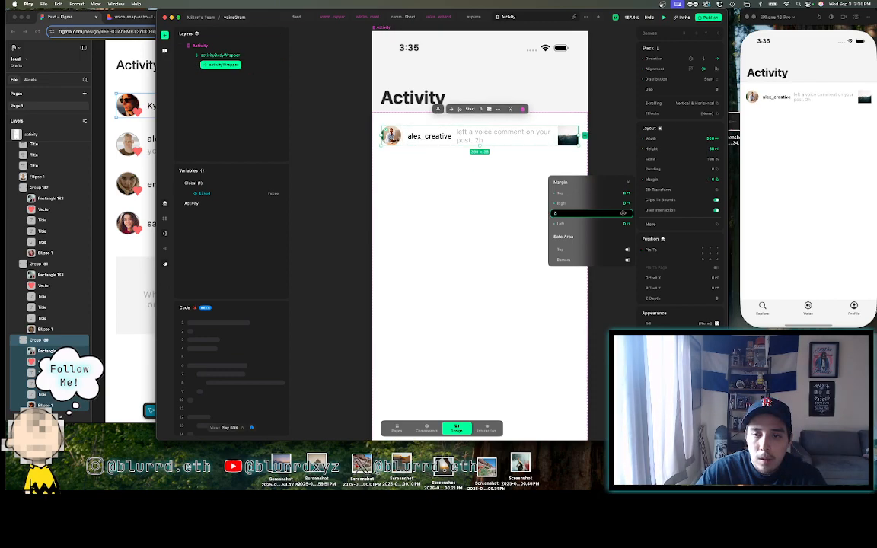
{"action": "type", "text": "24"}
{"action": "key", "text": "Return"}
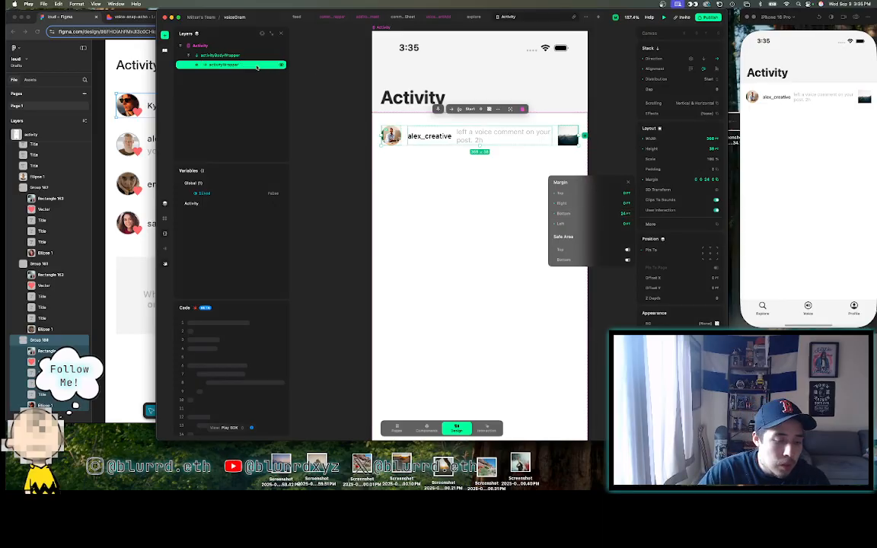
- Add copies of the activity row until the list holds three rows
{"action": "key", "text": "super+d"}
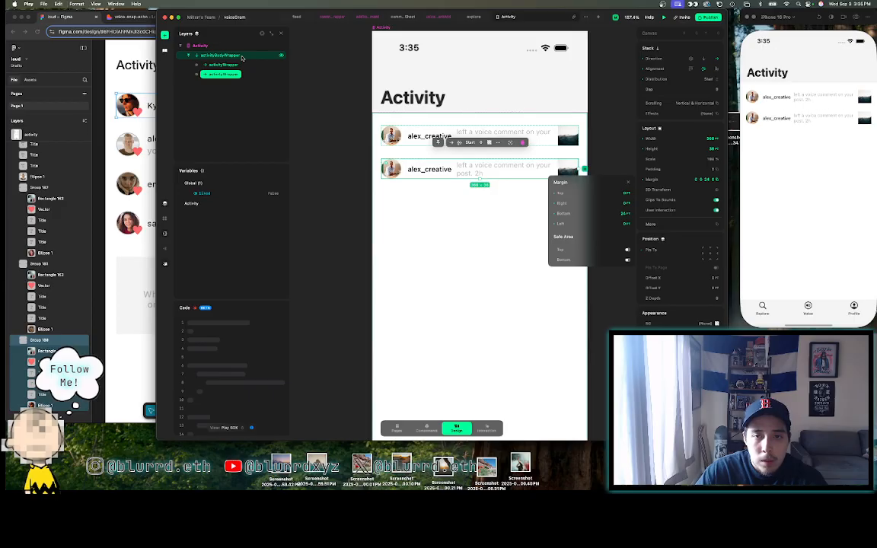
{"action": "key", "text": "super+v"}
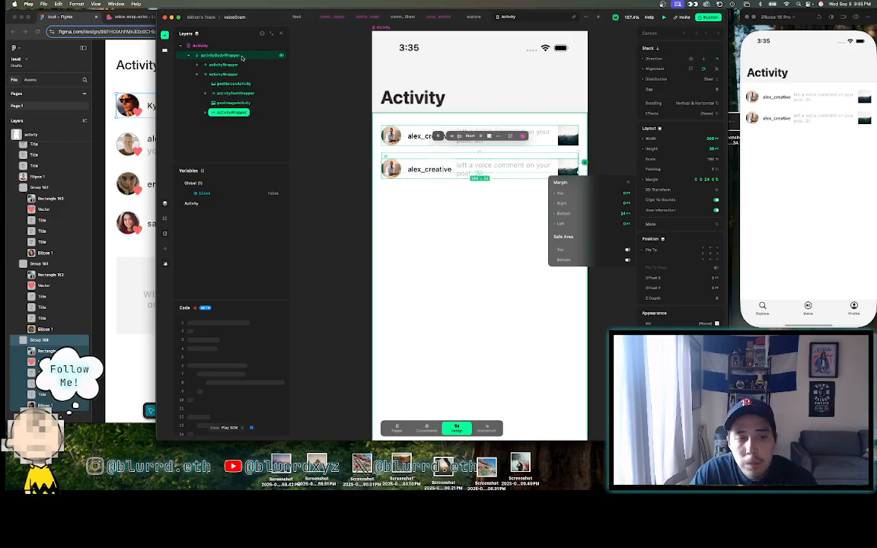
{"action": "key", "text": "super+z"}
{"action": "left_click", "coordinate": [196, 74]}
{"action": "left_click", "coordinate": [220, 65]}
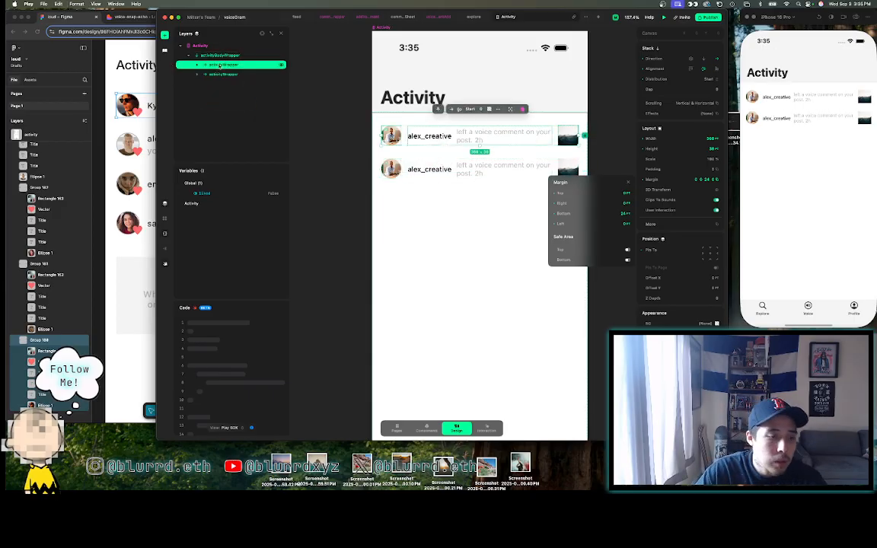
{"action": "key", "text": "super+v"}
{"action": "key", "text": "super+z"}
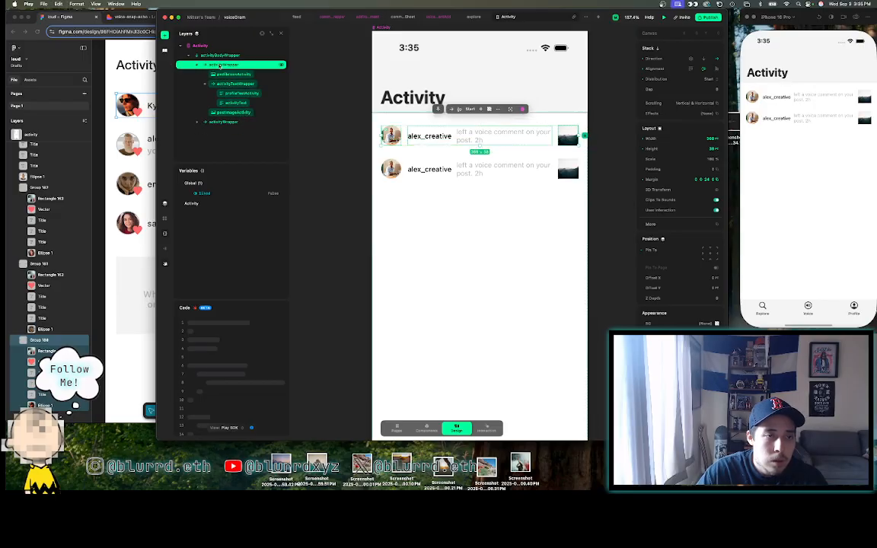
{"action": "left_click", "coordinate": [424, 209]}
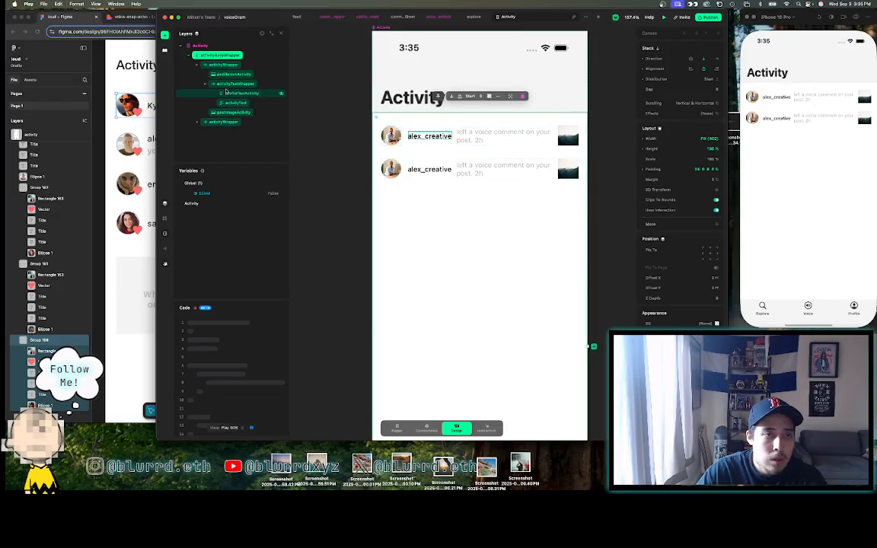
{"action": "left_click", "coordinate": [197, 65]}
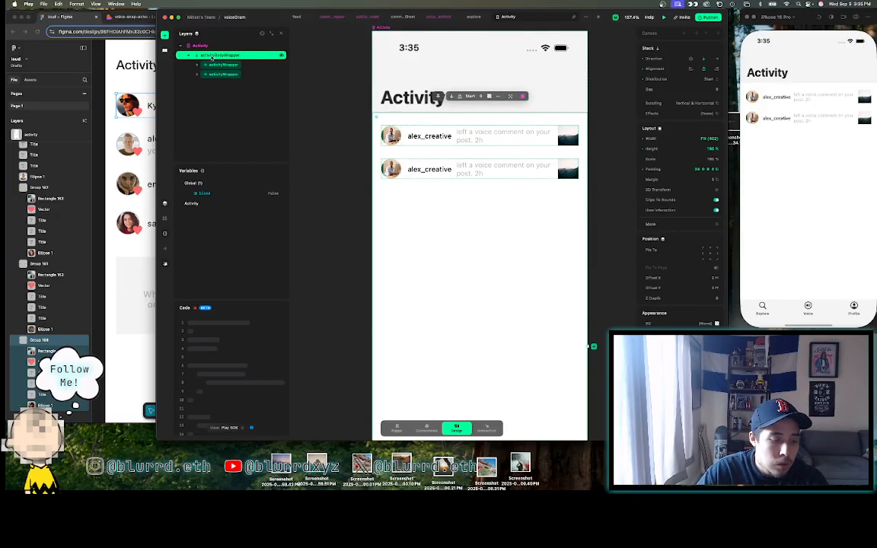
{"action": "key", "text": "super+v"}
{"action": "left_click", "coordinate": [470, 282]}
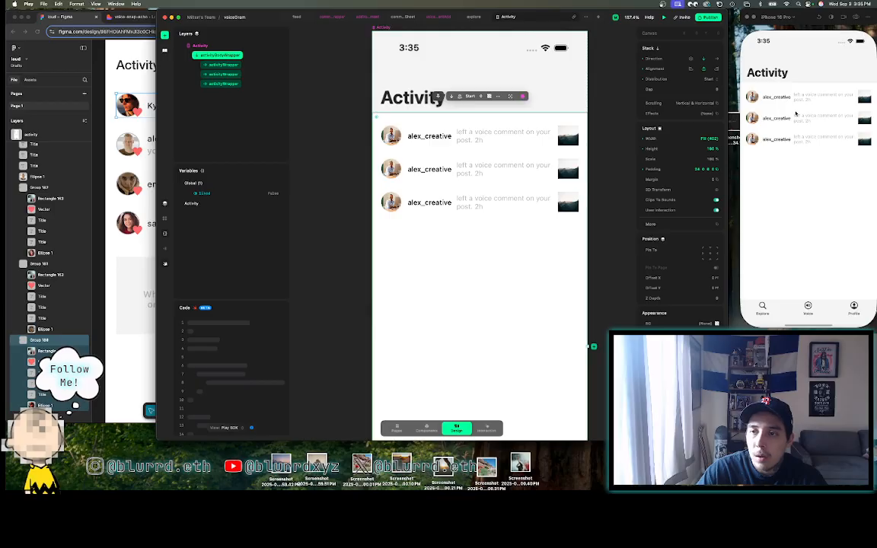
- Rename the second row's alex_creative name to emma_music, matching the Figma design
{"action": "key", "text": "super+Tab"}
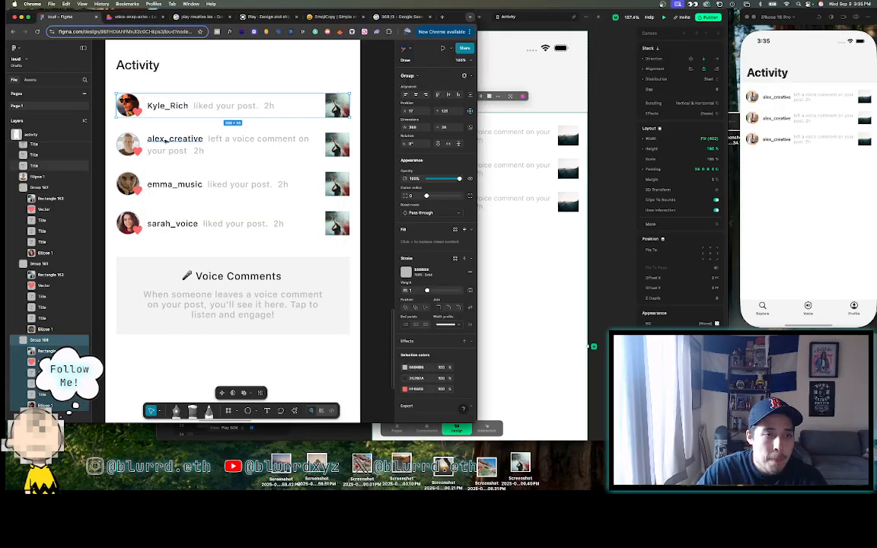
{"action": "left_click", "coordinate": [490, 249]}
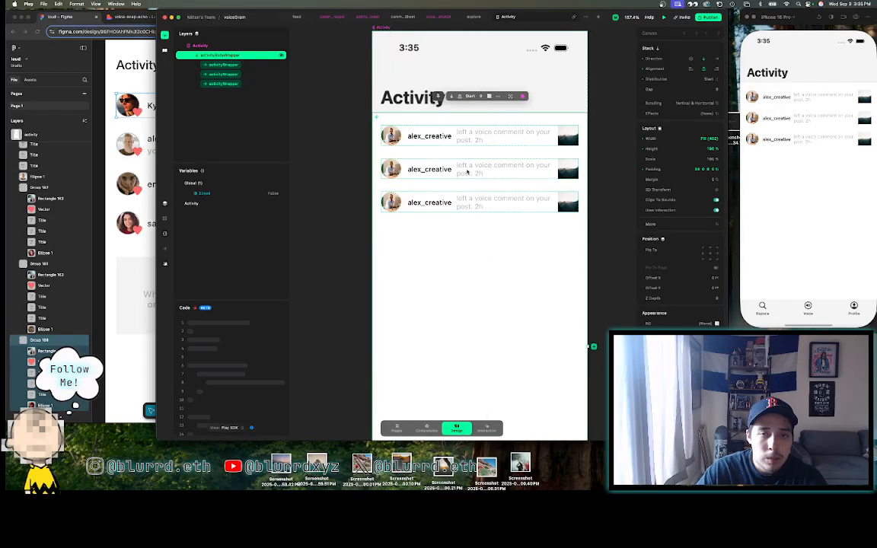
{"action": "key", "text": "super+Tab"}
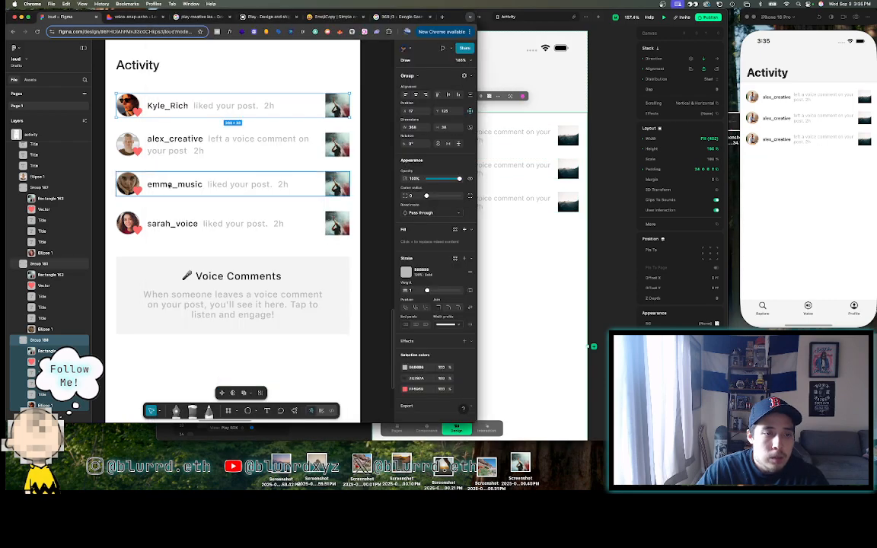
{"action": "left_click", "coordinate": [202, 186]}
{"action": "double_click", "coordinate": [173, 188]}
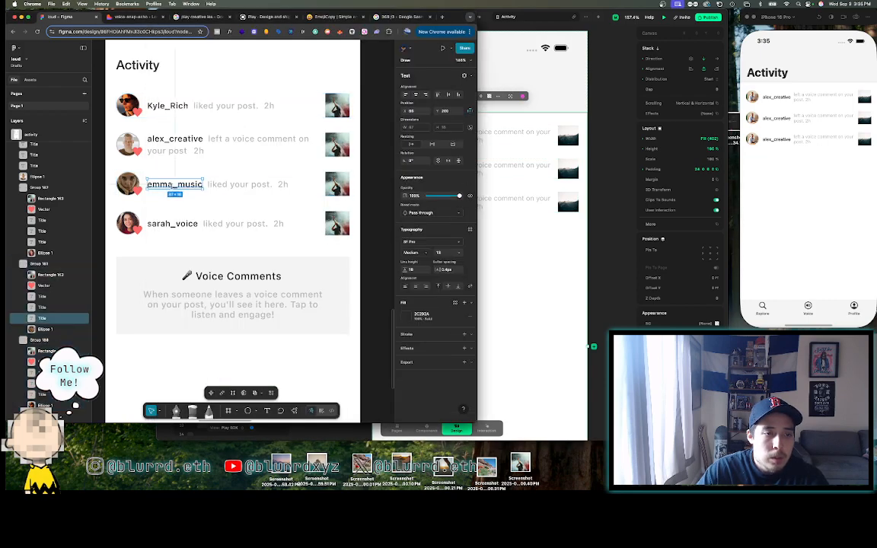
{"action": "double_click", "coordinate": [174, 188]}
{"action": "left_click", "coordinate": [511, 151]}
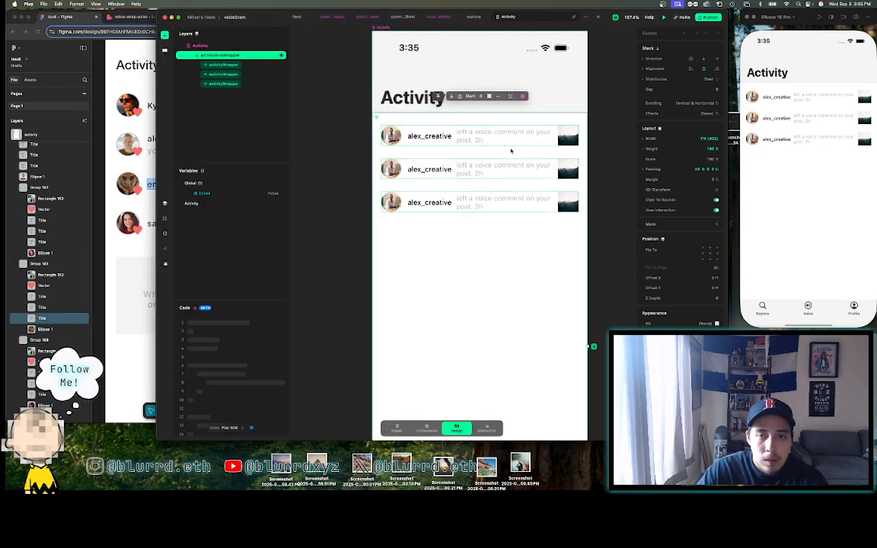
{"action": "left_click", "coordinate": [432, 171]}
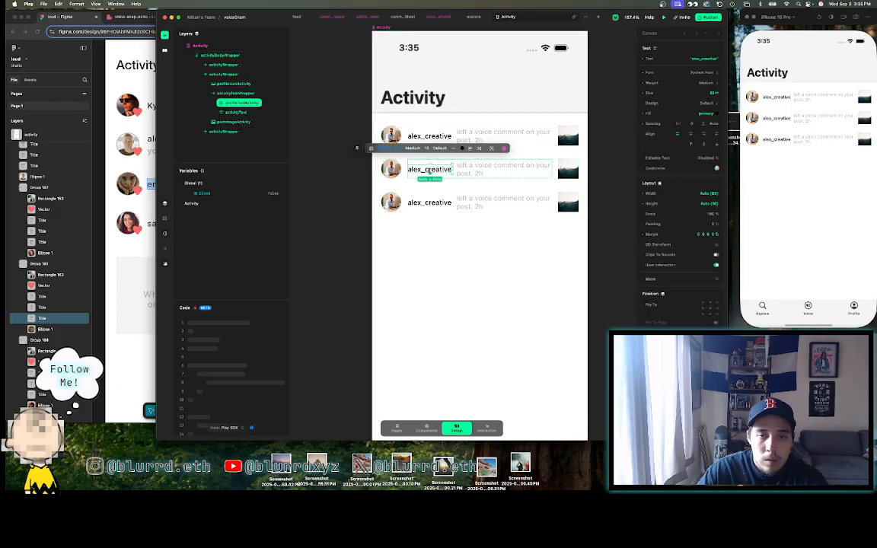
{"action": "double_click", "coordinate": [421, 171]}
{"action": "double_click", "coordinate": [419, 172]}
{"action": "type", "text": "emma_music"}
{"action": "left_click", "coordinate": [432, 235]}
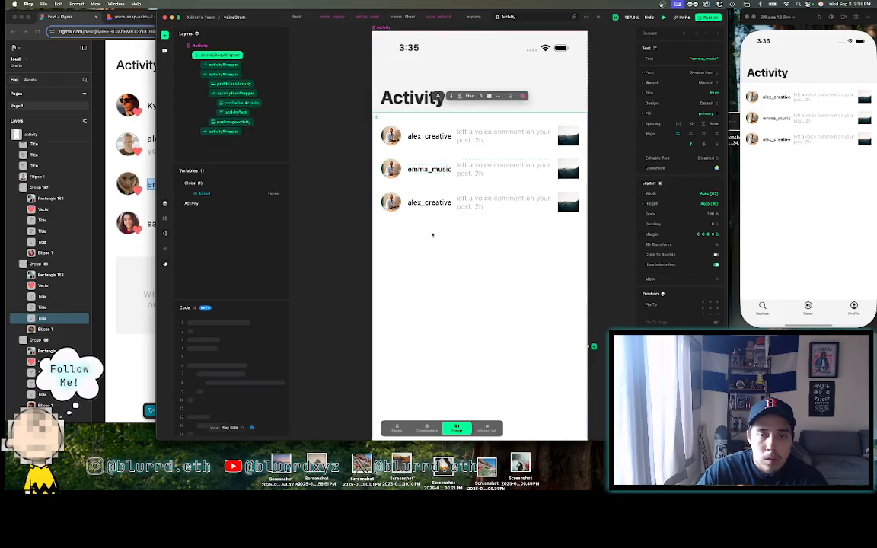
- Duplicate an activityWrapper row with Cmd+D to make a fourth row
{"action": "scroll", "coordinate": [432, 234], "scroll_direction": "down", "scroll_amount": 2}
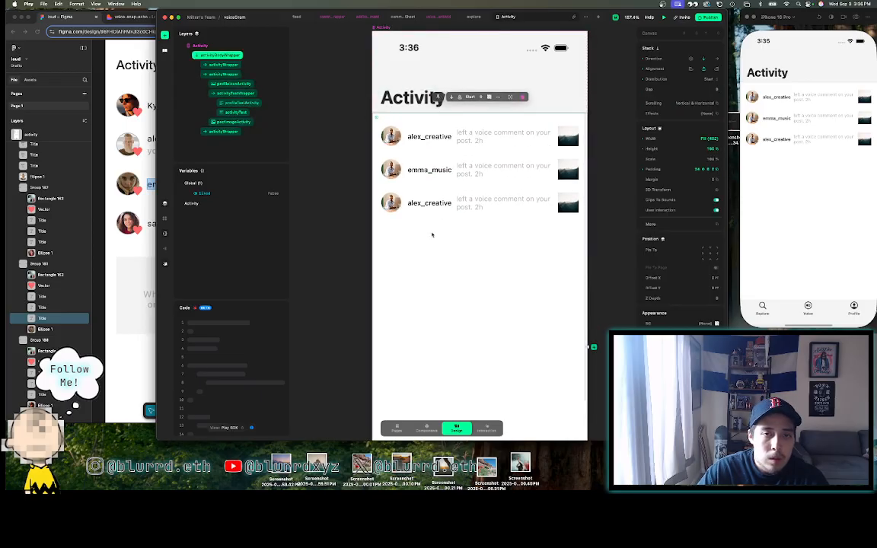
{"action": "left_click", "coordinate": [133, 259]}
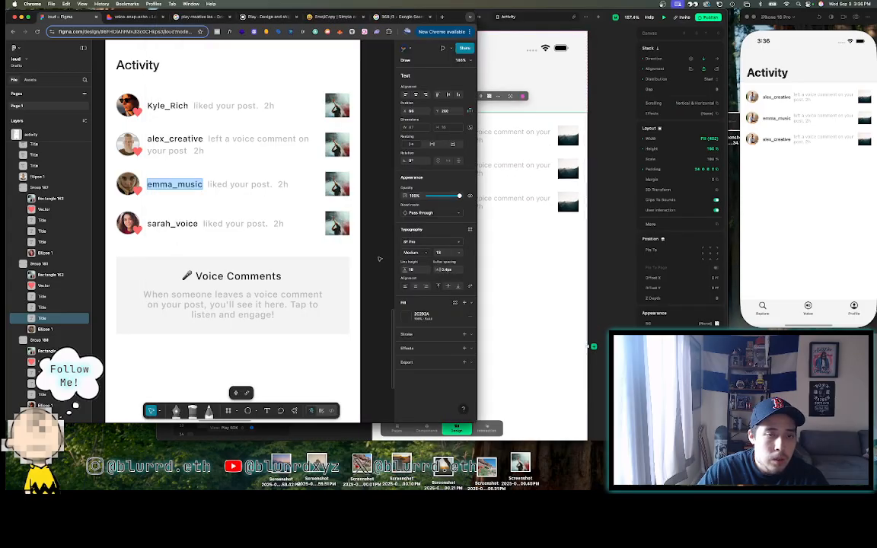
{"action": "left_click", "coordinate": [481, 253]}
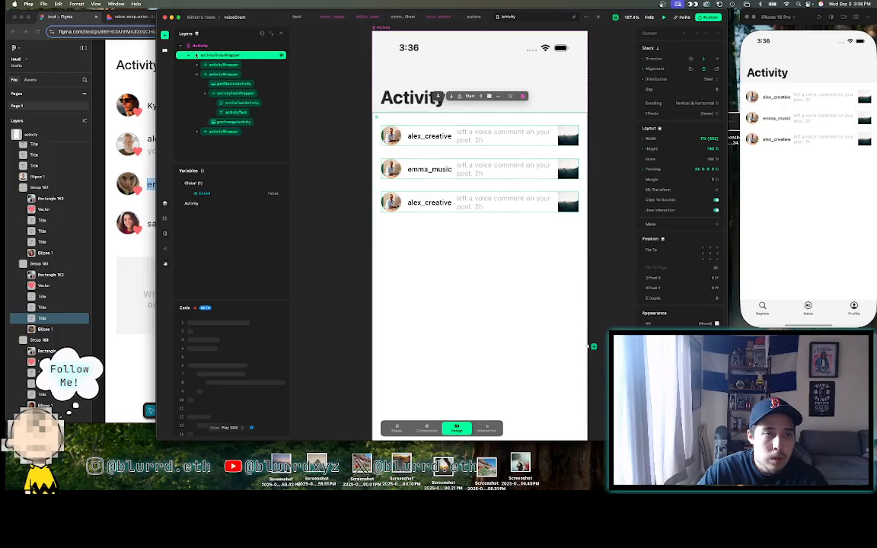
{"action": "left_click", "coordinate": [199, 74]}
{"action": "left_click", "coordinate": [208, 65]}
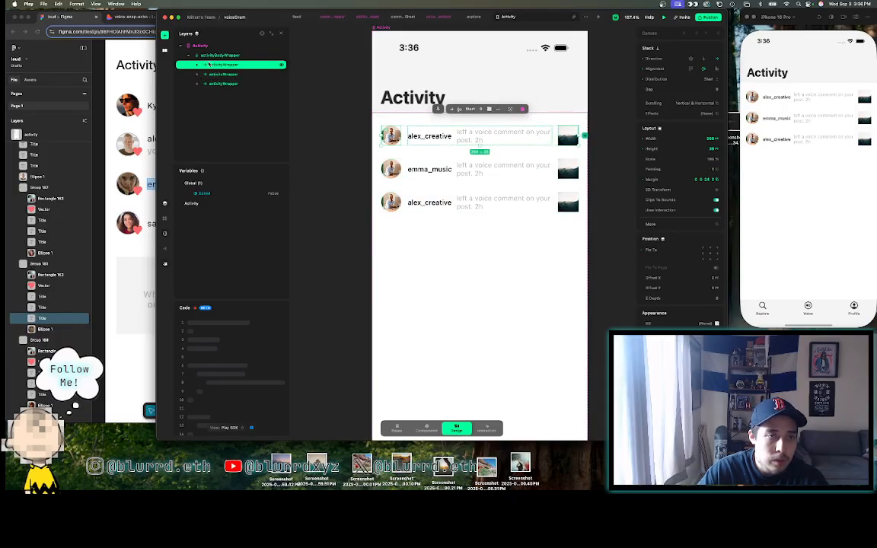
{"action": "key", "text": "super+d"}
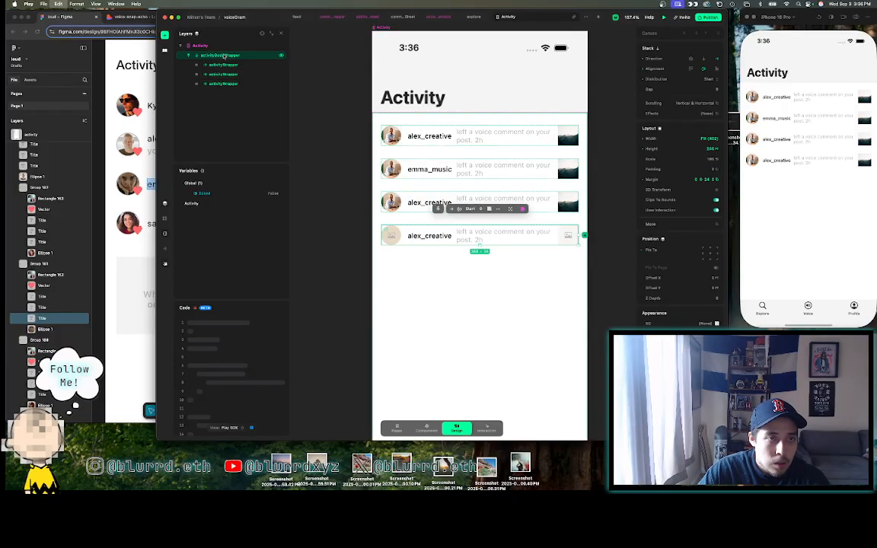
{"action": "left_click", "coordinate": [440, 296]}
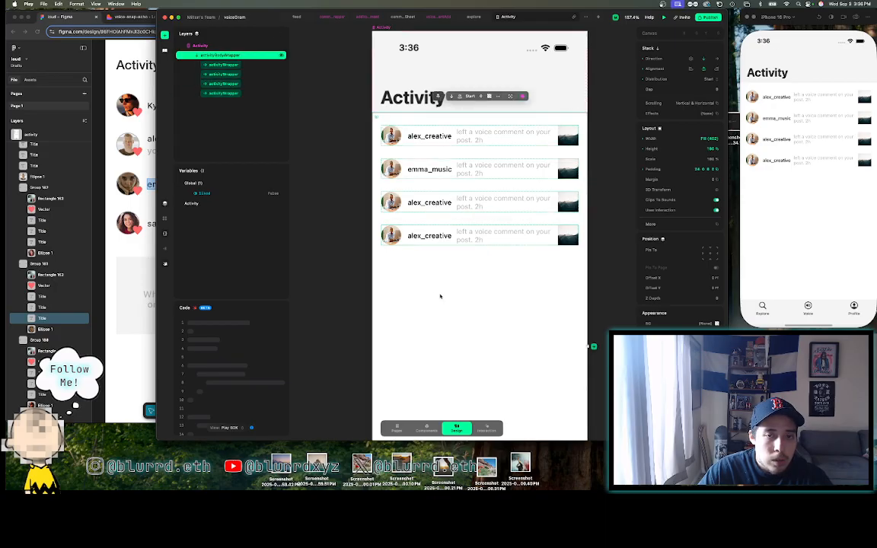
{"action": "left_click", "coordinate": [150, 283]}
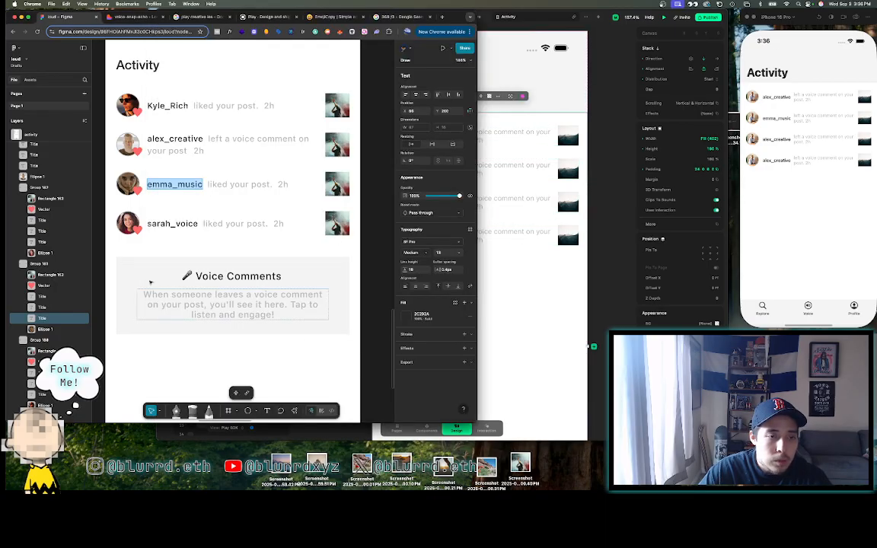
{"action": "left_click", "coordinate": [515, 350]}
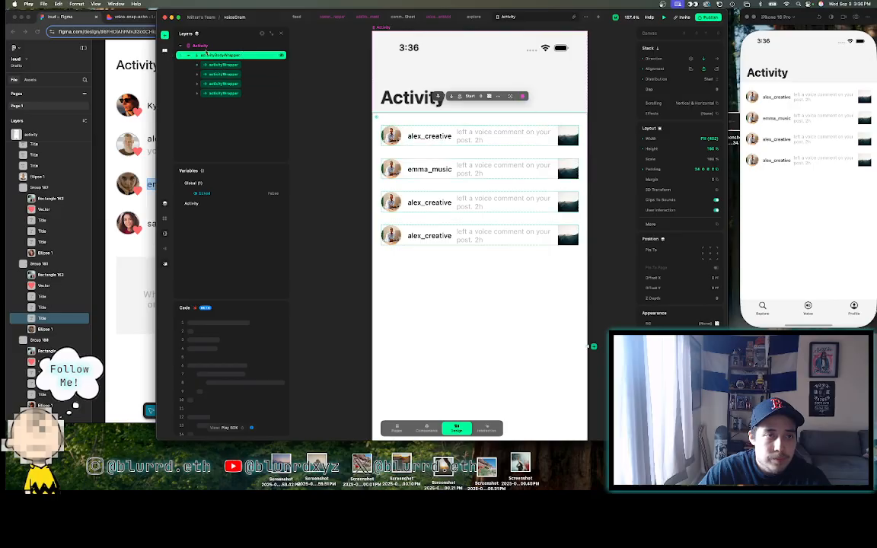
- Insert a new empty Stack below the four activity rows
{"action": "left_click", "coordinate": [165, 35]}
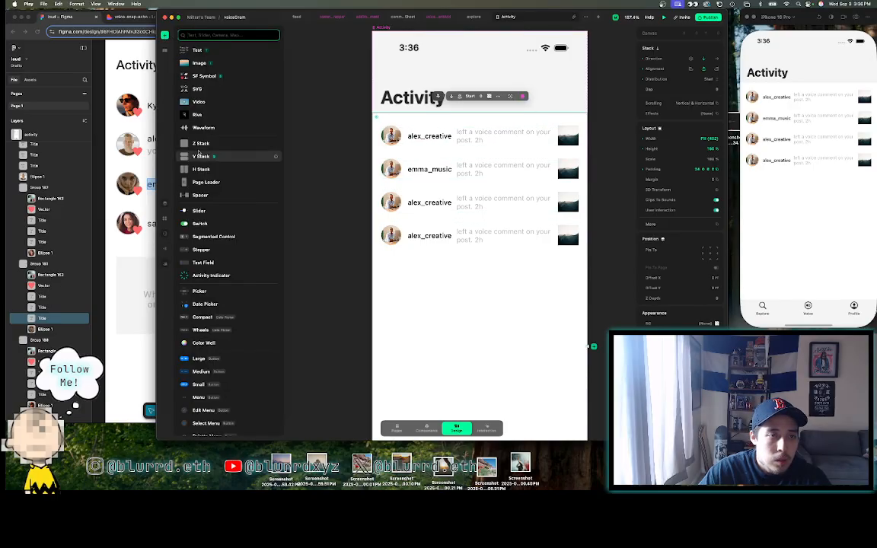
{"action": "left_click", "coordinate": [200, 145]}
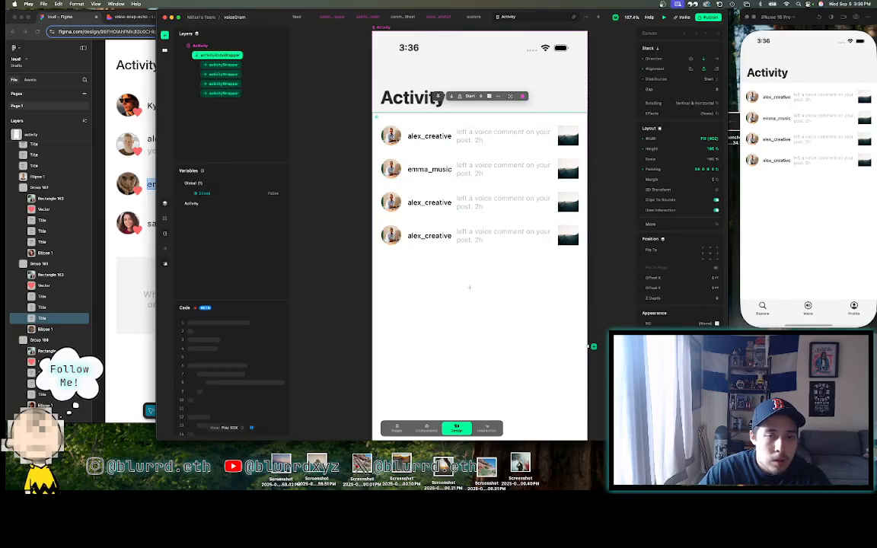
{"action": "left_click", "coordinate": [438, 309]}
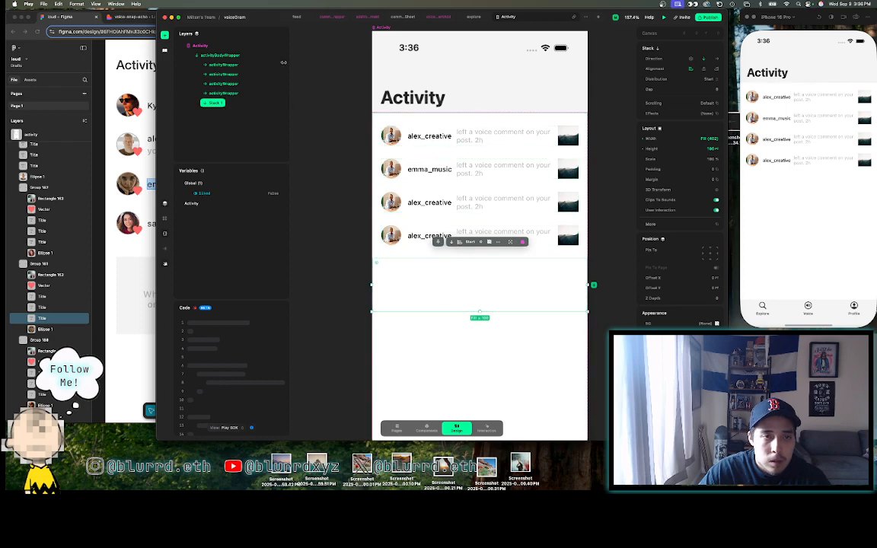
{"action": "left_click", "coordinate": [122, 292]}
{"action": "left_click", "coordinate": [141, 280]}
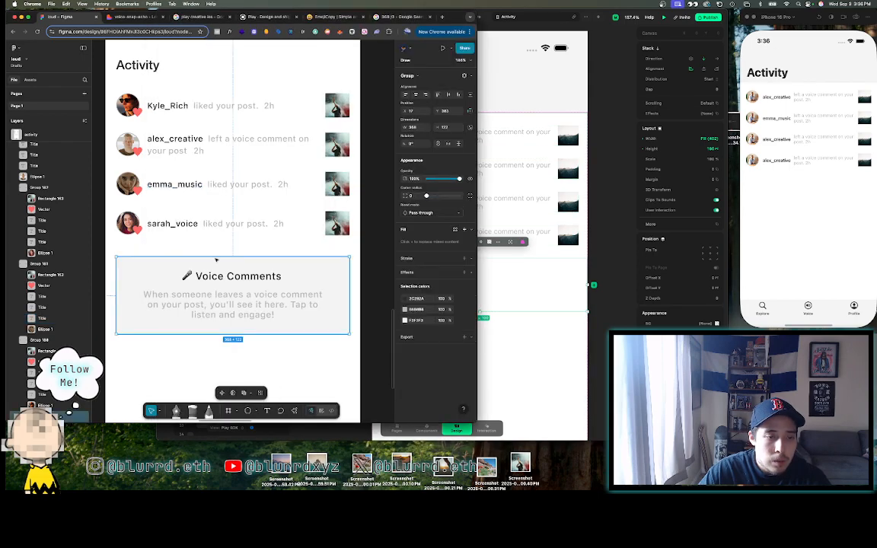
{"action": "left_click", "coordinate": [550, 296]}
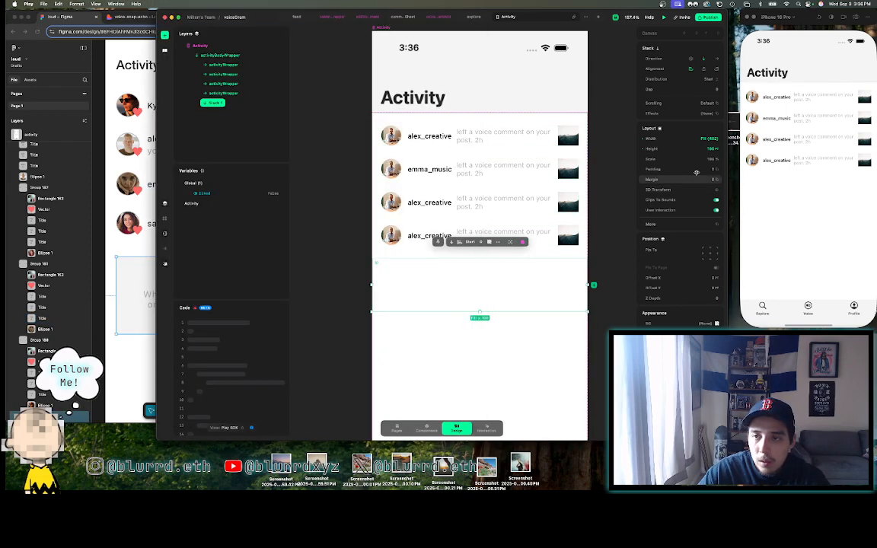
- Set the new stack's width to 360
{"action": "left_click", "coordinate": [690, 138]}
{"action": "type", "text": "36"}
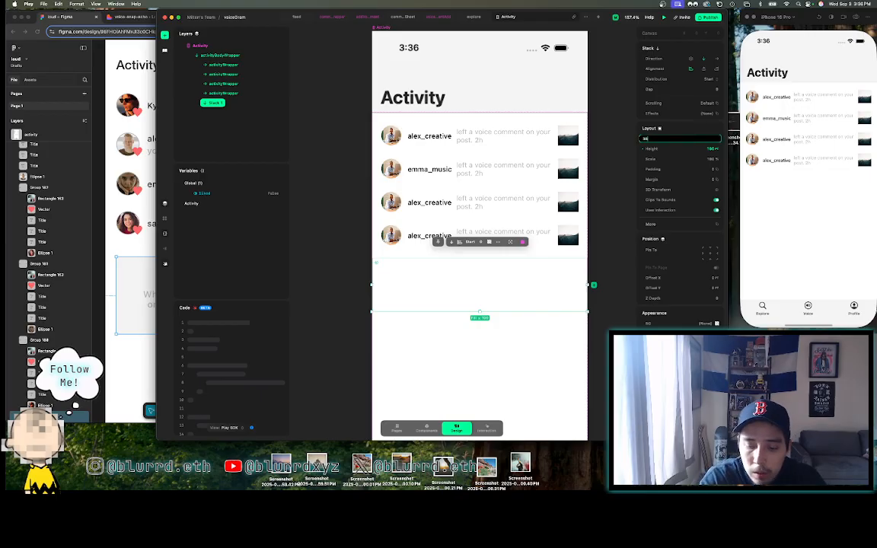
{"action": "type", "text": "0"}
{"action": "key", "text": "Return"}
{"action": "left_click", "coordinate": [445, 287]}
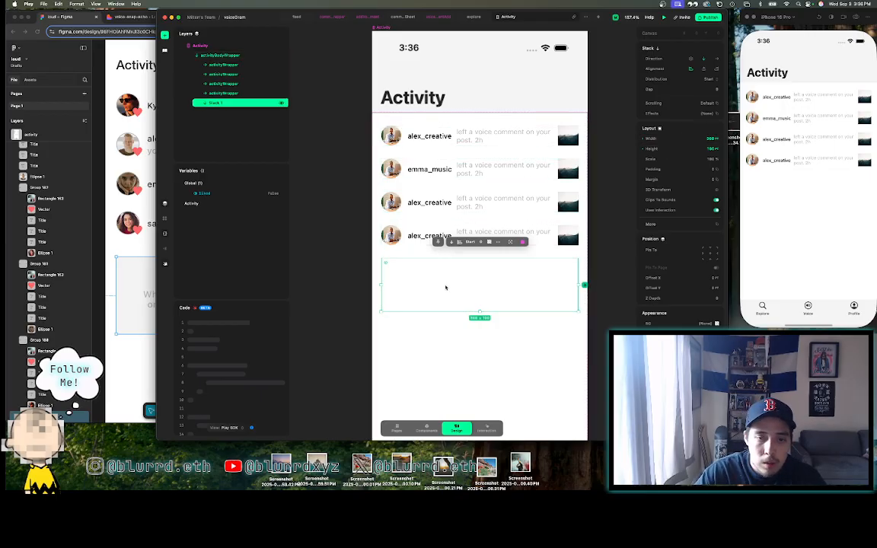
- Fill the stack's background with light grey, matching the Figma banner colour
{"action": "key", "text": "super+Tab"}
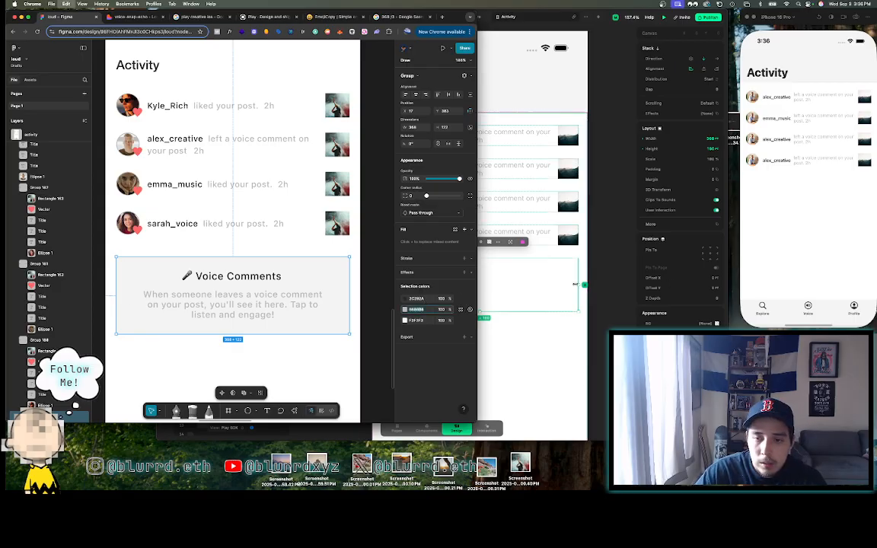
{"action": "key", "text": "super+Tab"}
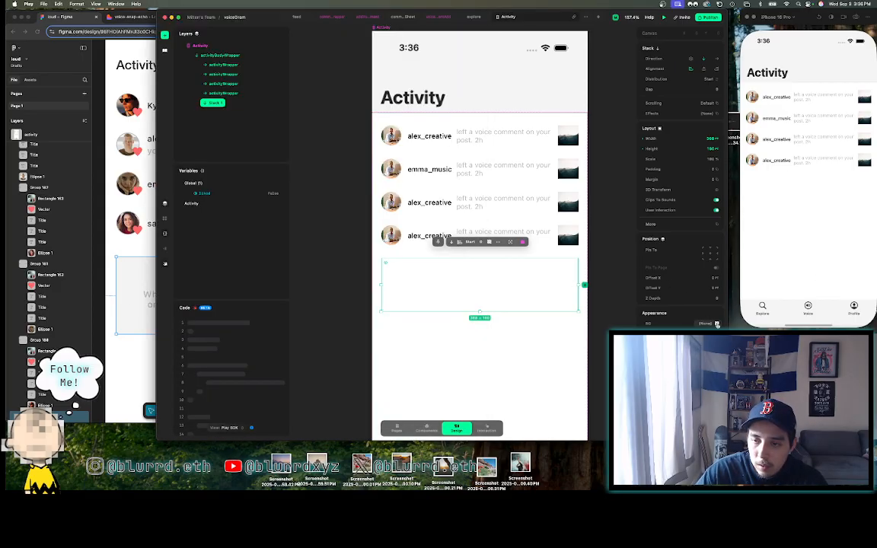
{"action": "left_click", "coordinate": [717, 325]}
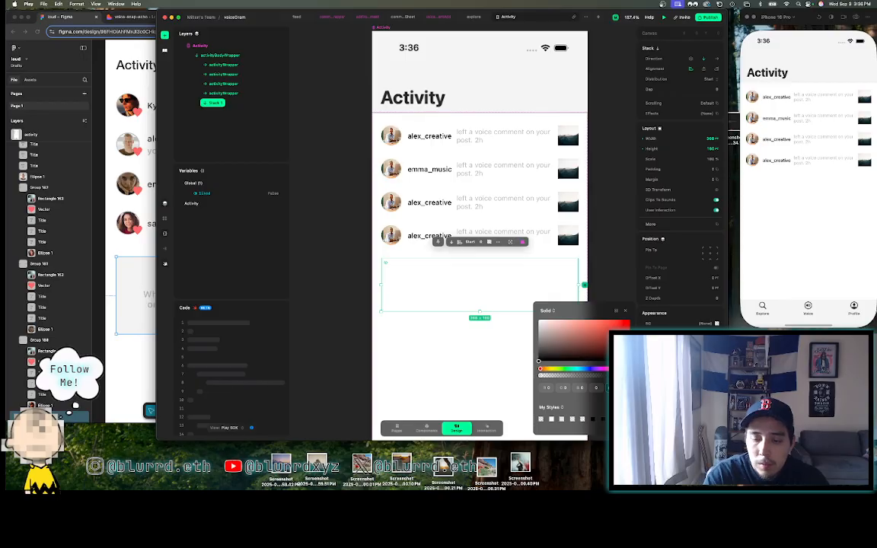
{"action": "left_click", "coordinate": [539, 332]}
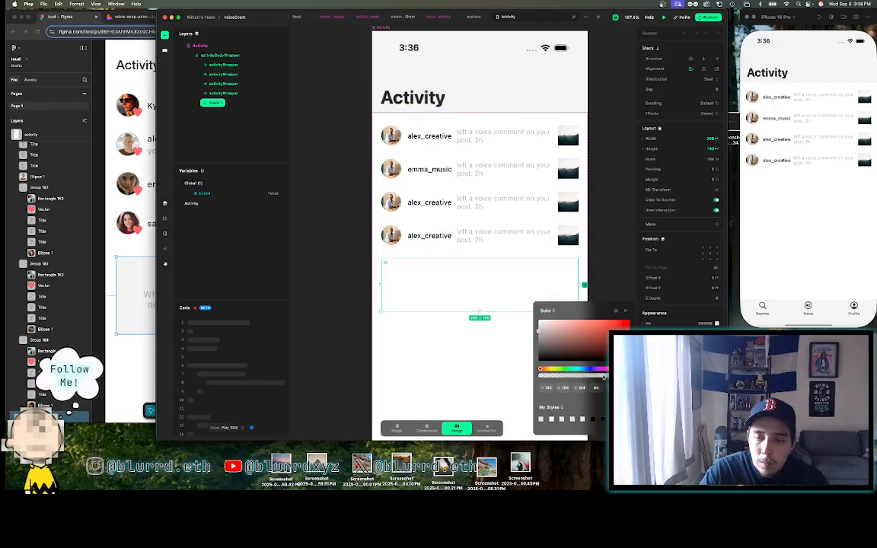
{"action": "left_click", "coordinate": [479, 343]}
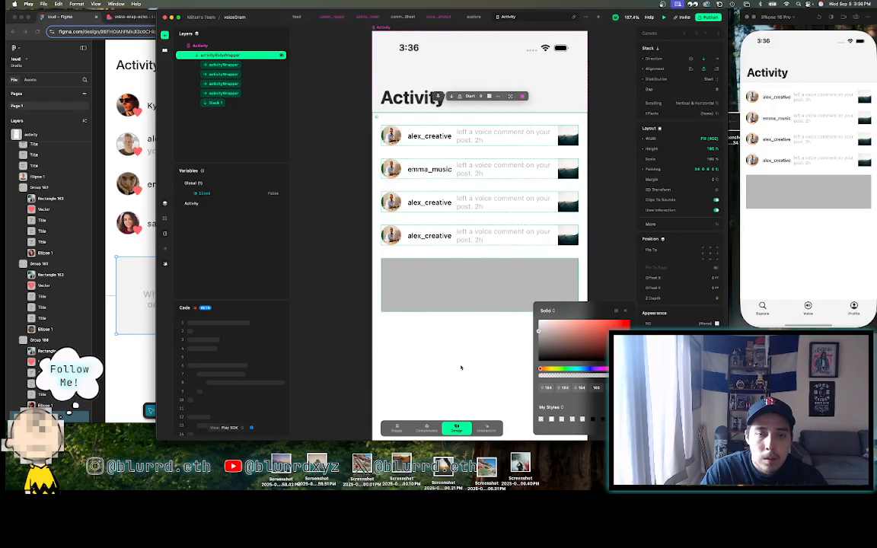
- Lighten the stack's grey background further after comparing with Figma
{"action": "left_click", "coordinate": [141, 274]}
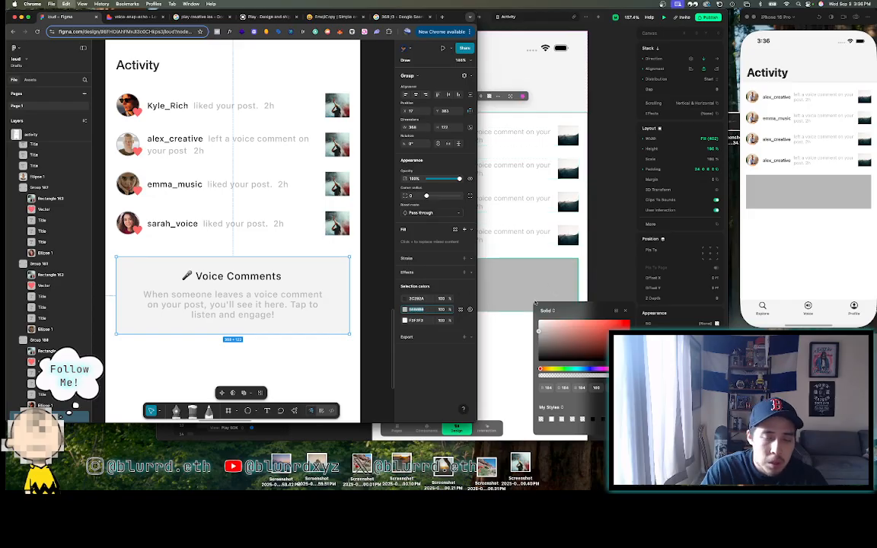
{"action": "left_click", "coordinate": [532, 286]}
{"action": "left_click", "coordinate": [532, 285]}
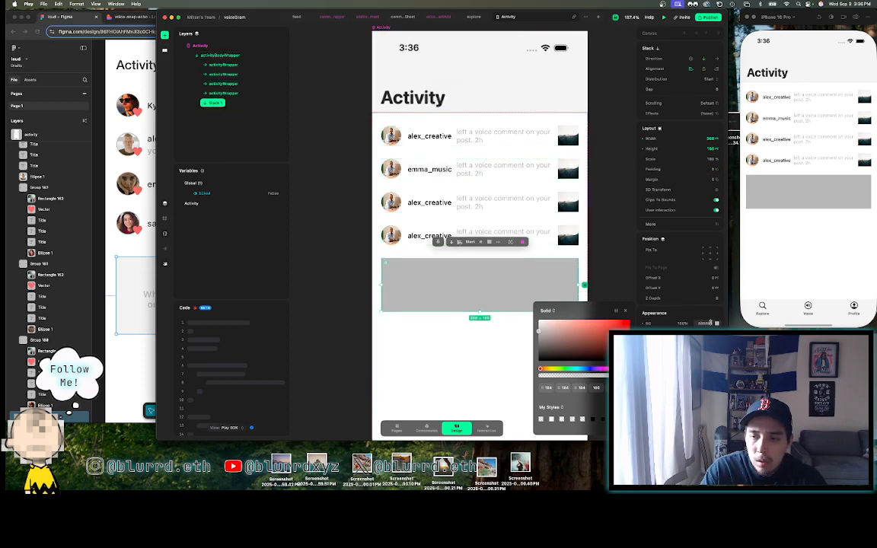
{"action": "left_click_drag", "start_coordinate": [539, 328], "coordinate": [537, 322]}
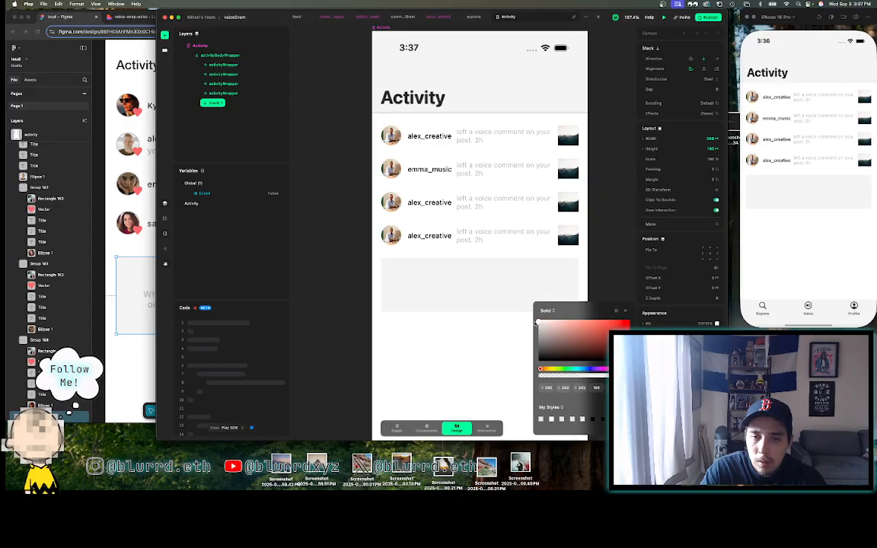
{"action": "left_click", "coordinate": [435, 293]}
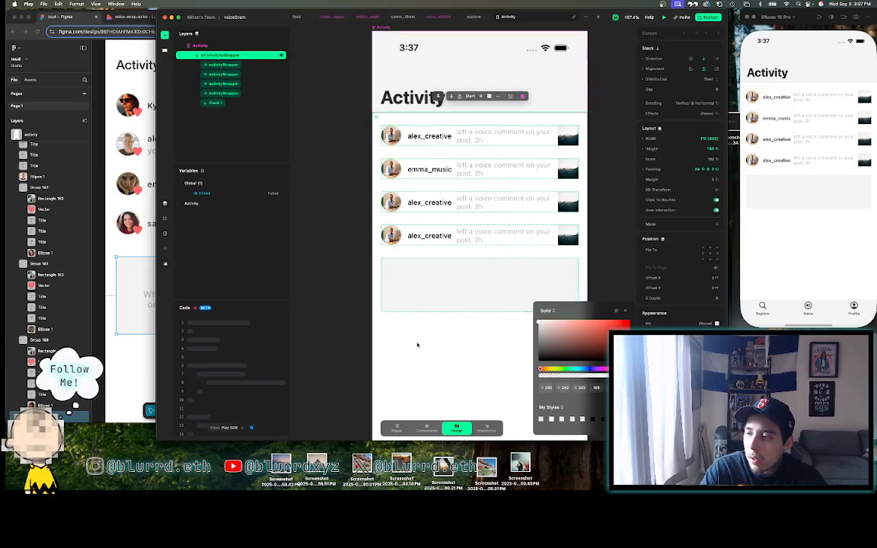
{"action": "left_click", "coordinate": [381, 282]}
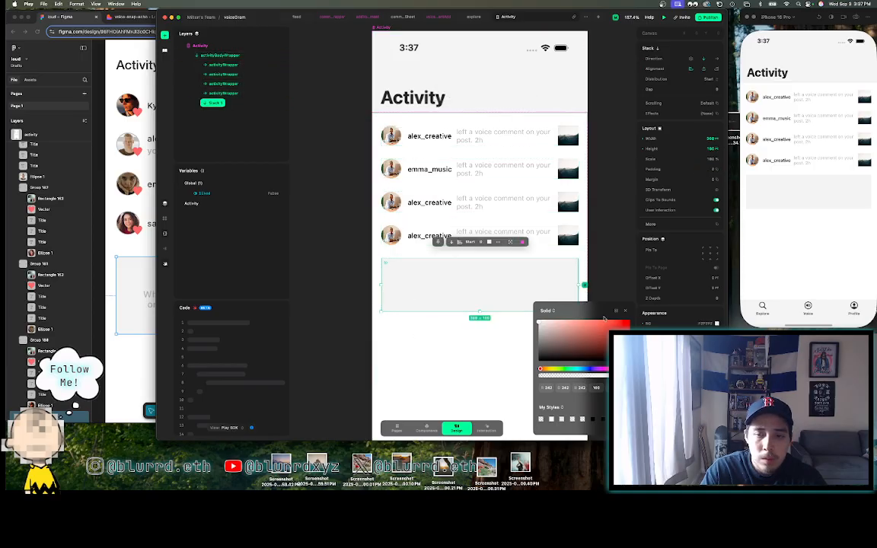
{"action": "left_click", "coordinate": [626, 311]}
{"action": "left_click", "coordinate": [611, 284]}
{"action": "left_click", "coordinate": [495, 284]}
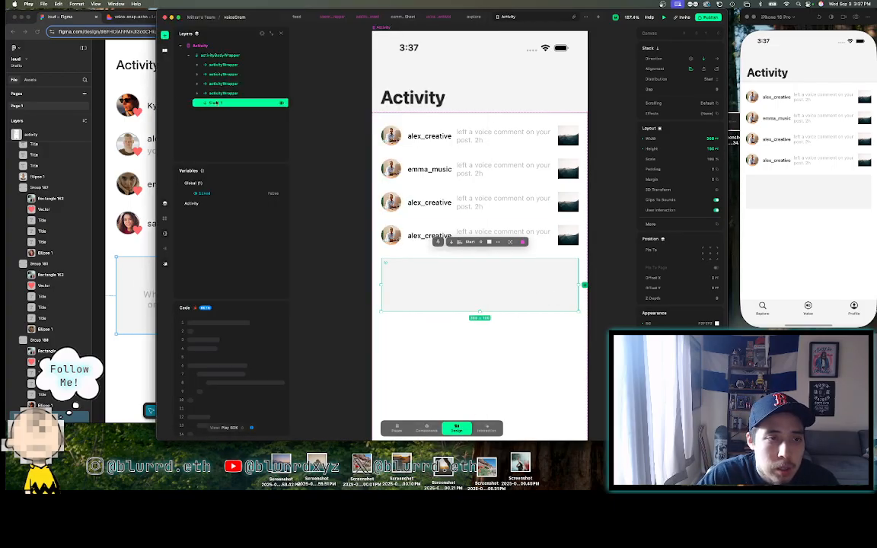
- Rename the new stack layer to voiceCommentsActivityBanner
{"action": "double_click", "coordinate": [215, 102]}
{"action": "type", "text": "voiceCommentsActivityBanne"}
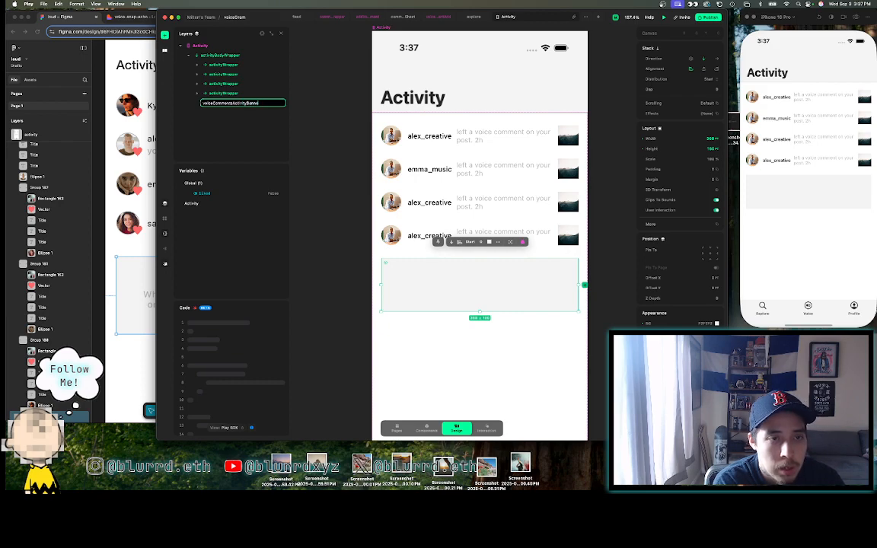
{"action": "key", "text": "Return"}
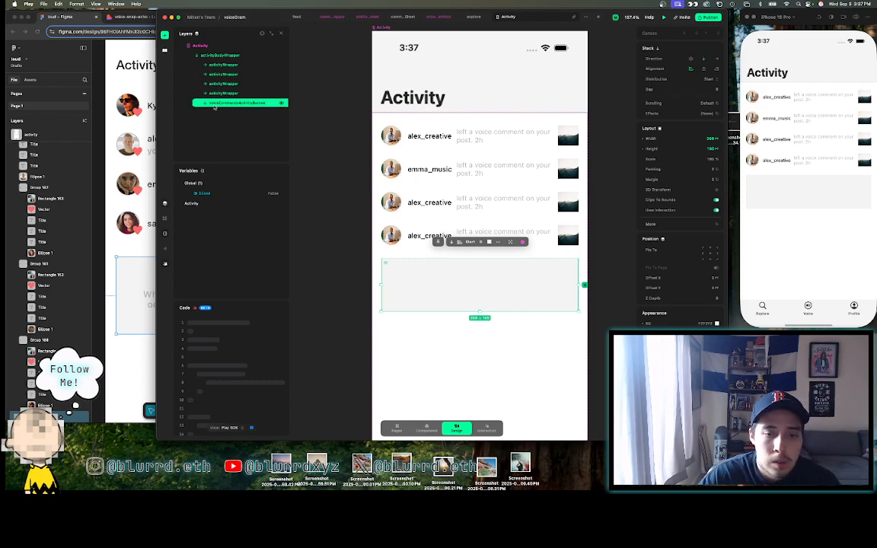
- Add a Text element inside the banner and duplicate it for a second line
{"action": "left_click", "coordinate": [147, 270]}
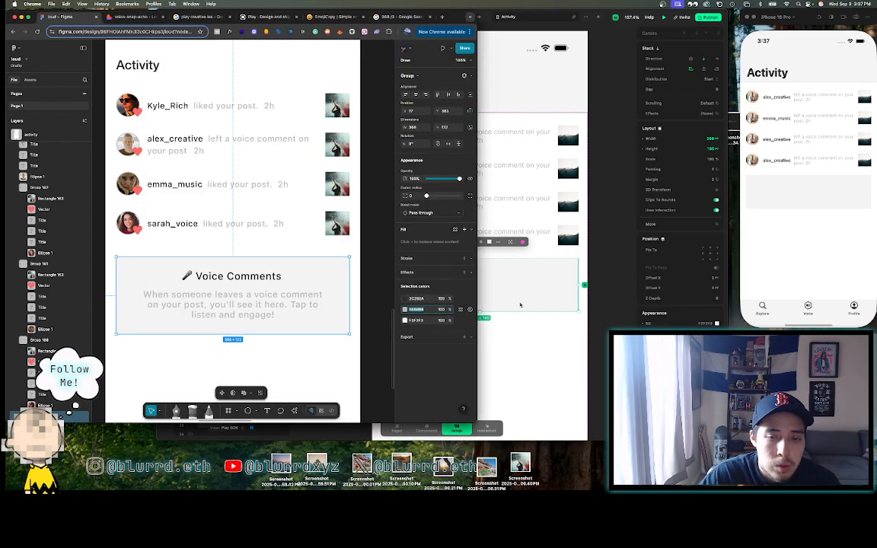
{"action": "left_click", "coordinate": [520, 305]}
{"action": "left_click", "coordinate": [164, 34]}
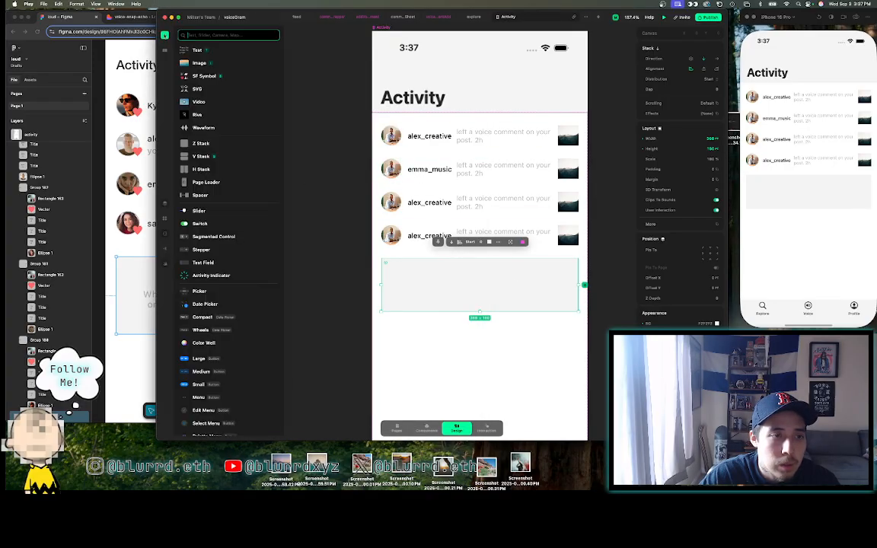
{"action": "left_click", "coordinate": [210, 50]}
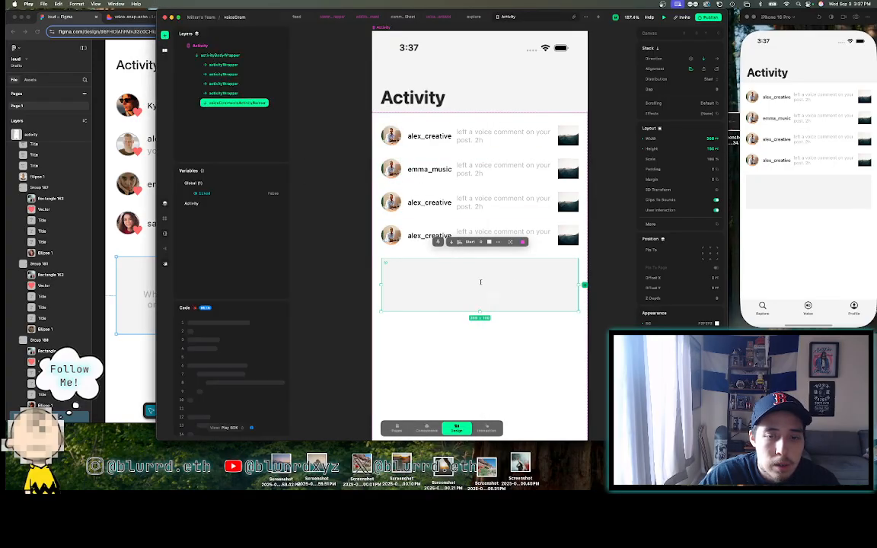
{"action": "left_click", "coordinate": [481, 282]}
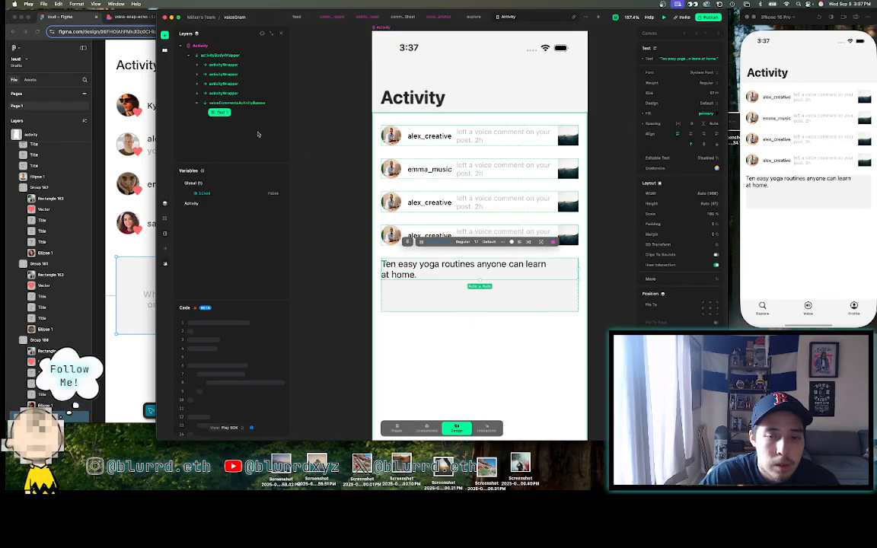
{"action": "left_click", "coordinate": [220, 113]}
{"action": "key", "text": "ctrl+d"}
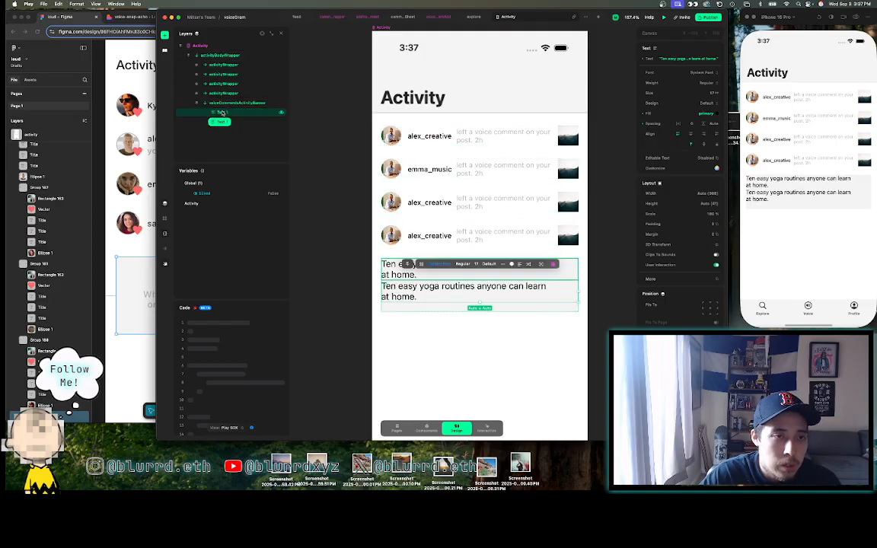
{"action": "key", "text": "Escape"}
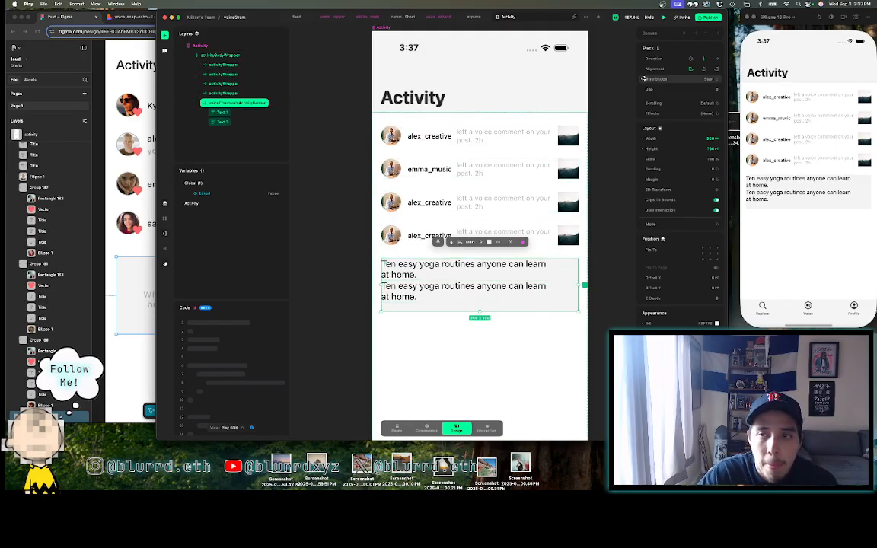
- Change the banner's direction setting and center-align both text lines
{"action": "left_click", "coordinate": [705, 59]}
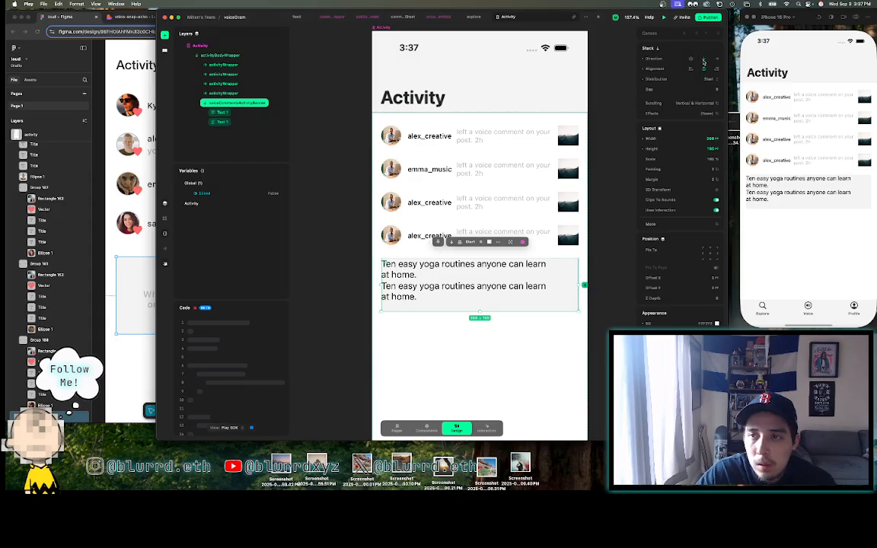
{"action": "left_click", "coordinate": [472, 265]}
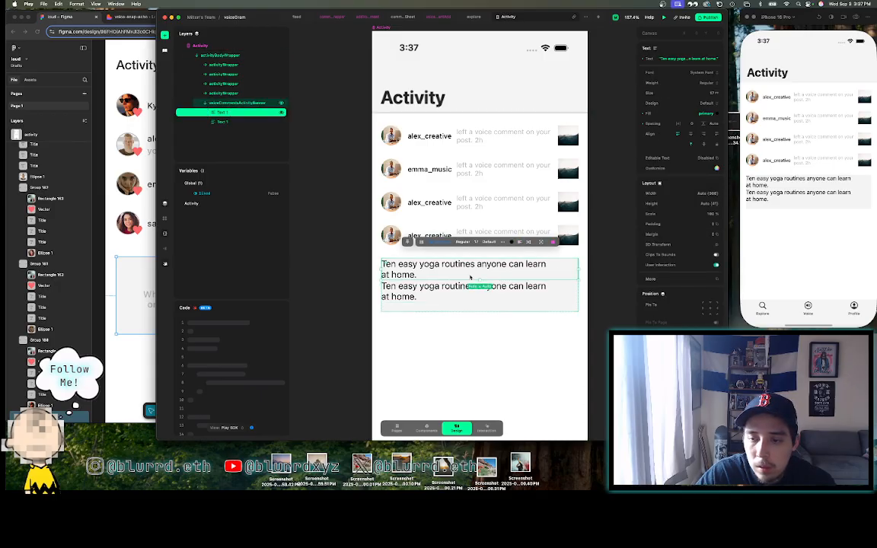
{"action": "left_click", "coordinate": [520, 243]}
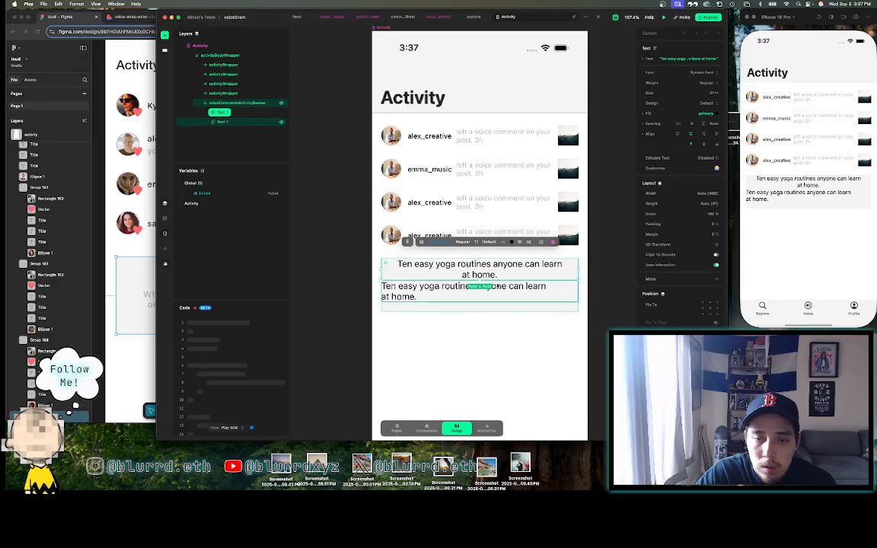
{"action": "left_click", "coordinate": [518, 290]}
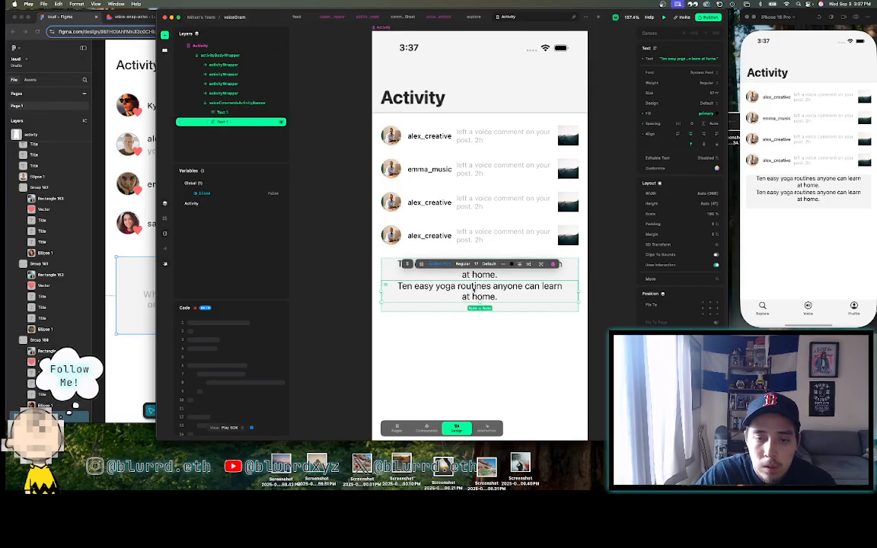
- Paste the '🎤 Voice Comments' title from Figma into the first text line
{"action": "left_click", "coordinate": [120, 283]}
{"action": "double_click", "coordinate": [234, 276]}
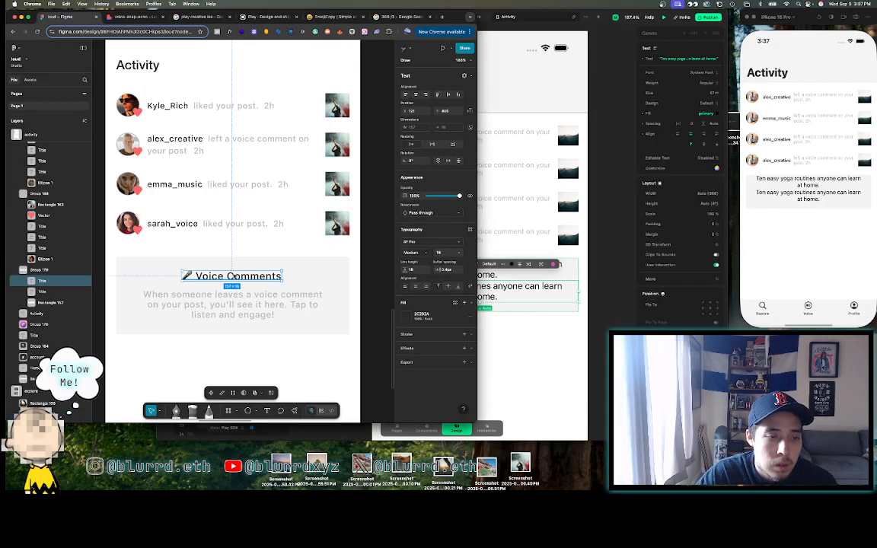
{"action": "double_click", "coordinate": [234, 275]}
{"action": "key", "text": "super+c"}
{"action": "left_click", "coordinate": [479, 274]}
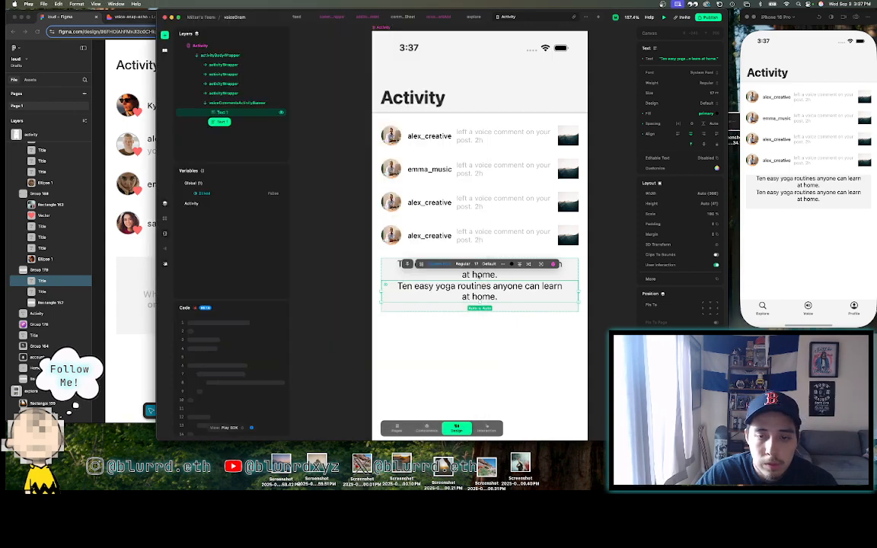
{"action": "triple_click", "coordinate": [479, 276]}
{"action": "key", "text": "super+v"}
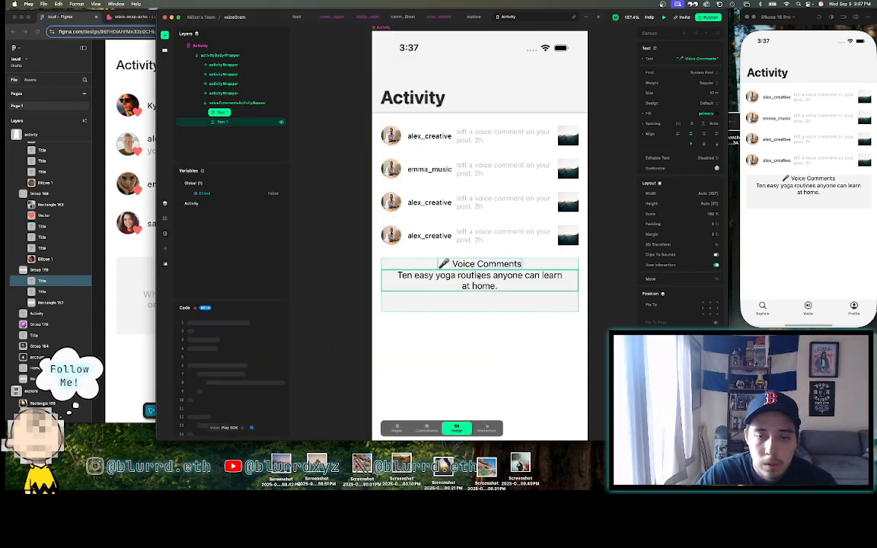
- Paste the 'When someone leaves a voice comment…' description from Figma into the second line
{"action": "triple_click", "coordinate": [478, 278]}
{"action": "left_click", "coordinate": [138, 279]}
{"action": "triple_click", "coordinate": [232, 305]}
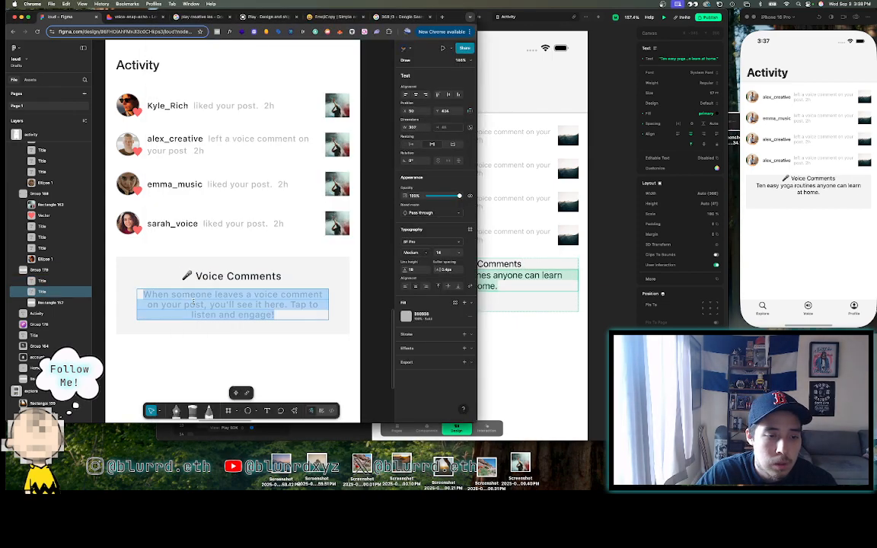
{"action": "key", "text": "super+c"}
{"action": "left_click", "coordinate": [498, 283]}
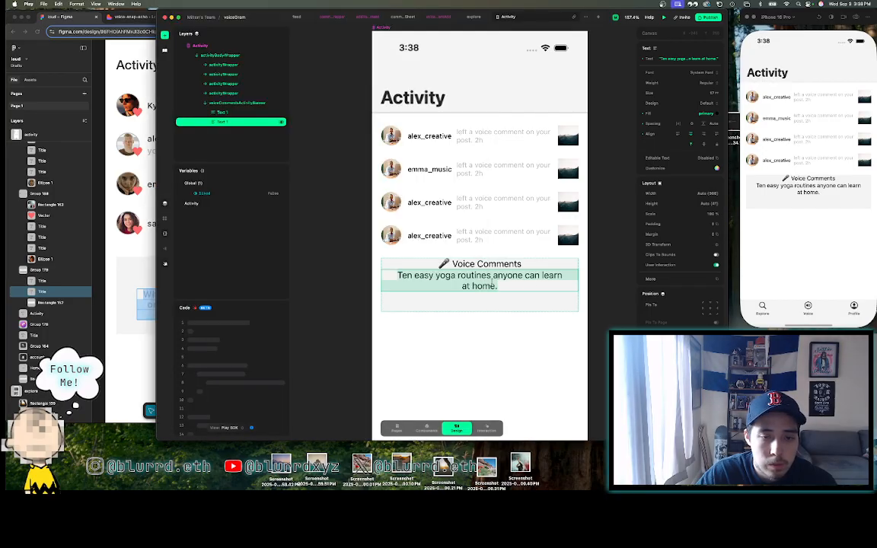
{"action": "triple_click", "coordinate": [491, 284]}
{"action": "key", "text": "super+v"}
{"action": "left_click", "coordinate": [480, 336]}
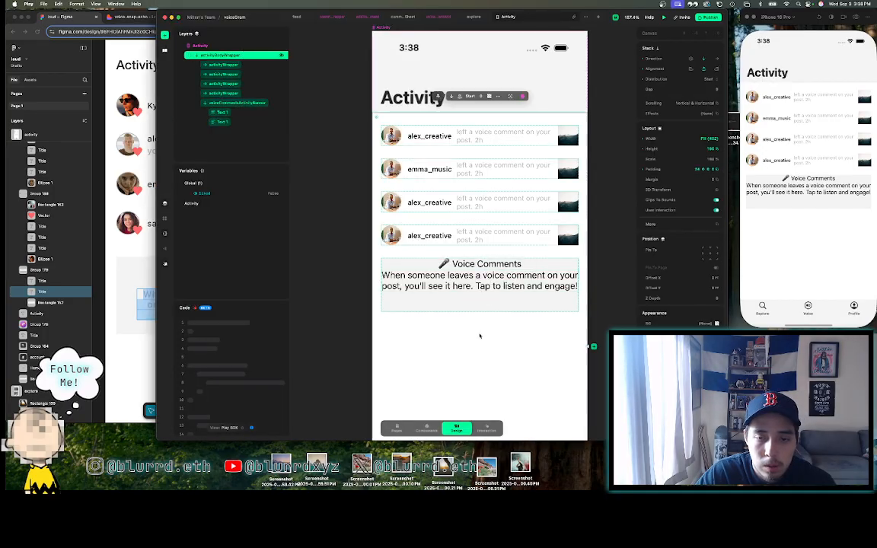
- Colour the banner description text light grey B8B8B8
{"action": "left_click", "coordinate": [131, 303]}
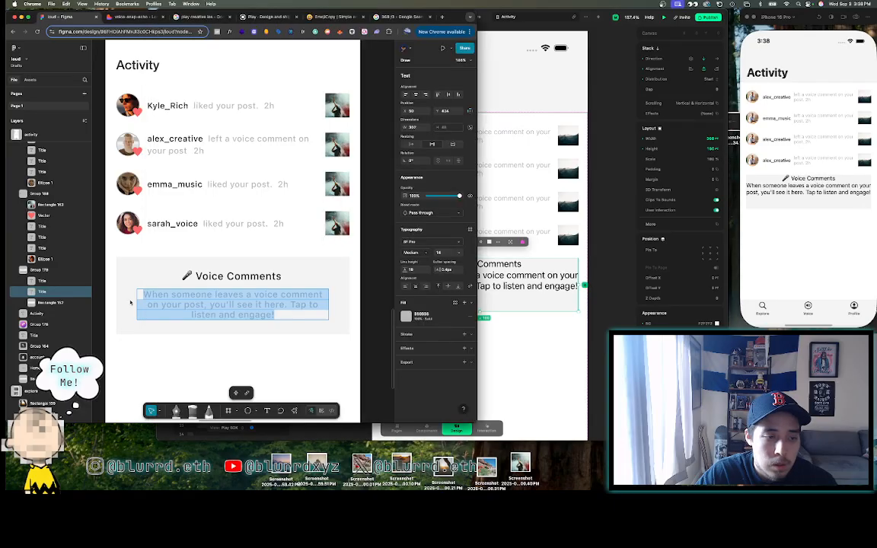
{"action": "left_click", "coordinate": [406, 316]}
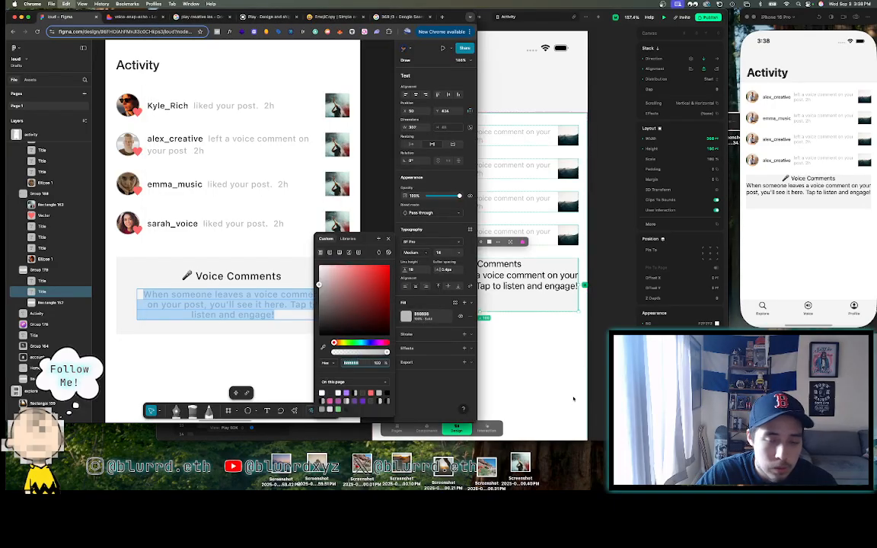
{"action": "left_click", "coordinate": [525, 349]}
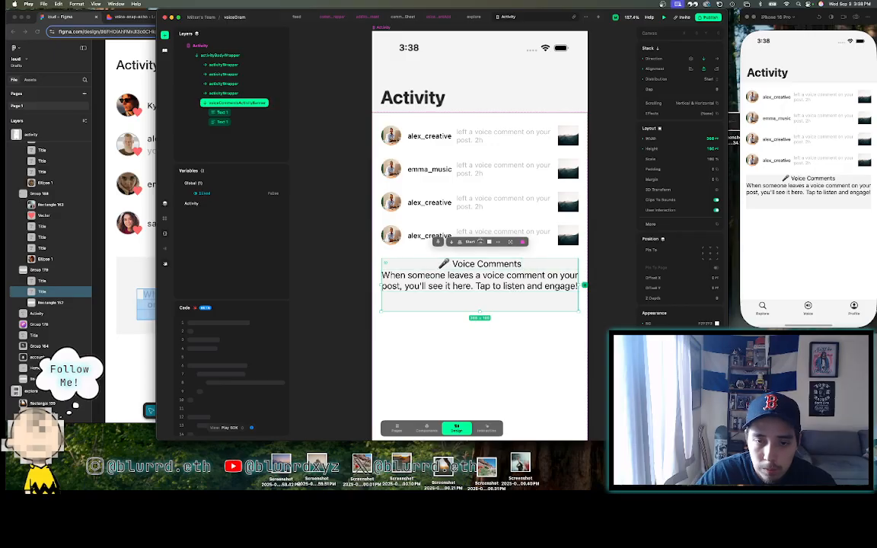
{"action": "left_click", "coordinate": [479, 286]}
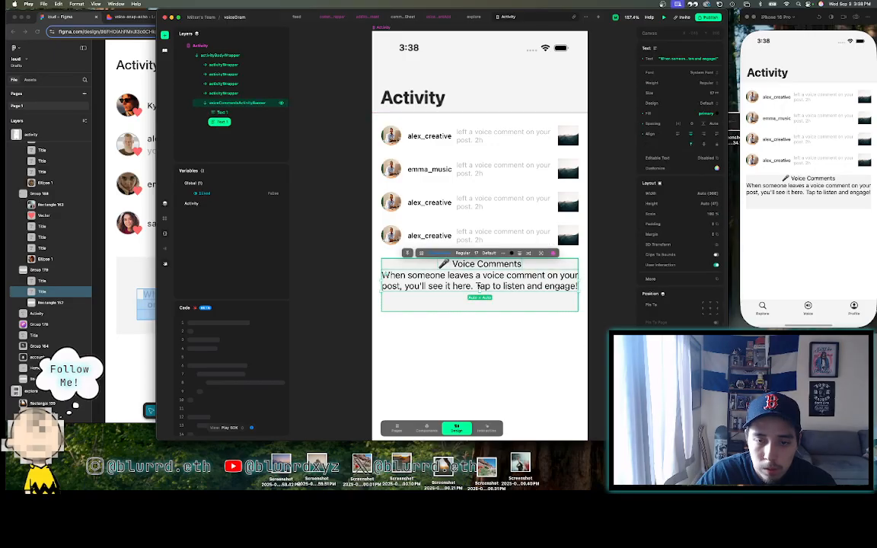
{"action": "left_click", "coordinate": [511, 253]}
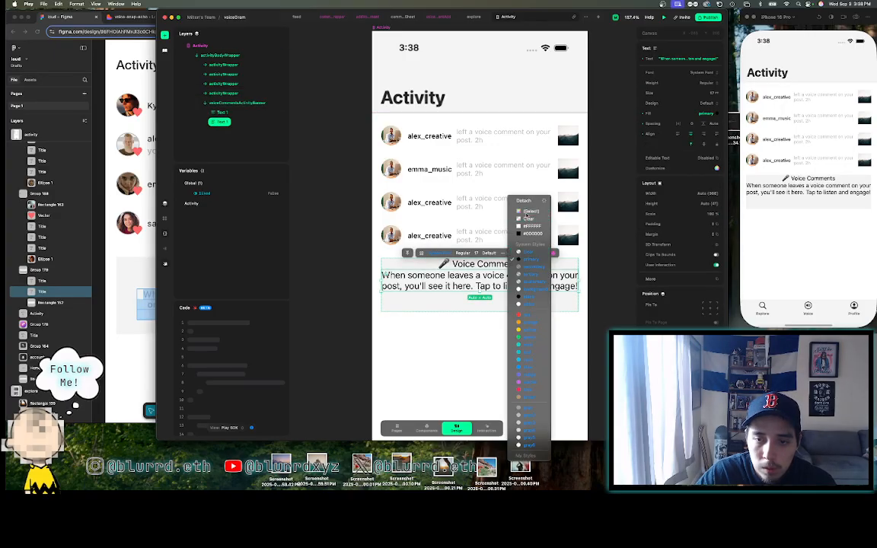
{"action": "left_click", "coordinate": [509, 328]}
{"action": "left_click", "coordinate": [512, 253]}
{"action": "left_click", "coordinate": [542, 198]}
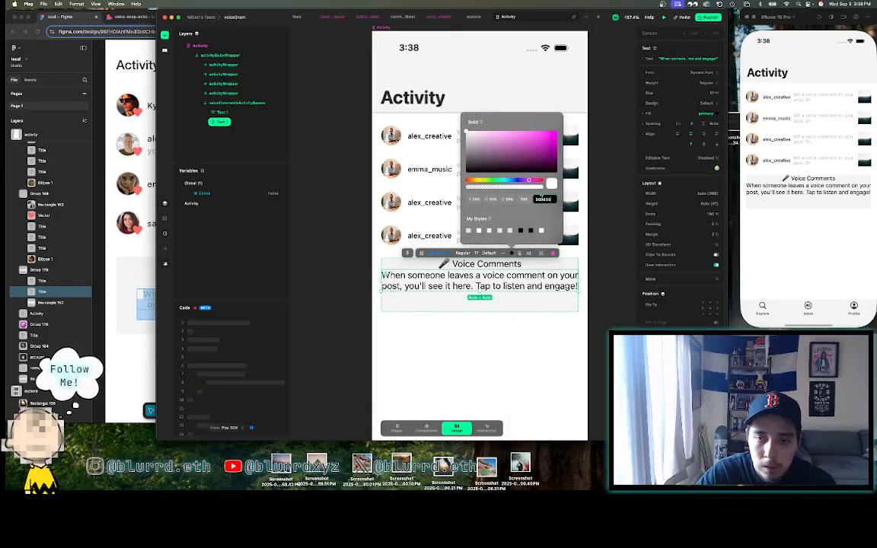
{"action": "key", "text": "Return"}
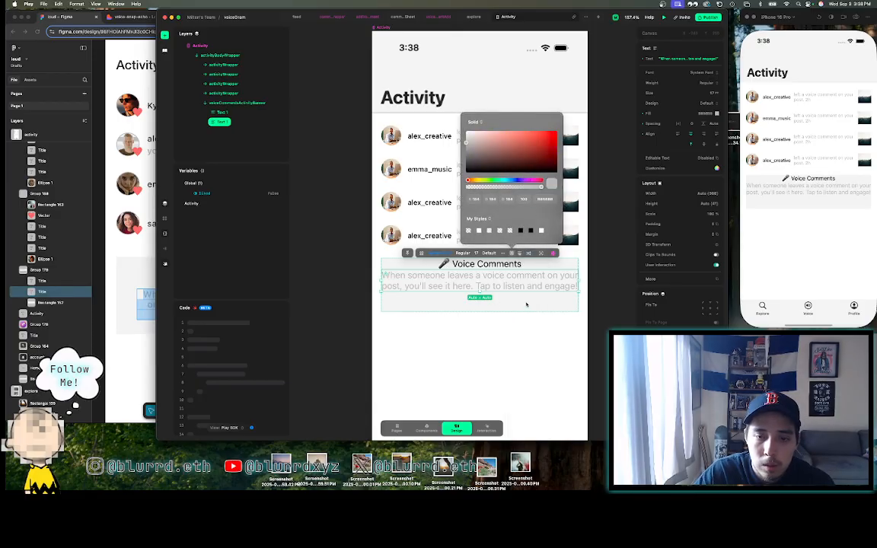
{"action": "left_click", "coordinate": [517, 342]}
- Set the description text's width to 302
{"action": "left_click", "coordinate": [154, 312]}
{"action": "left_click", "coordinate": [155, 313]}
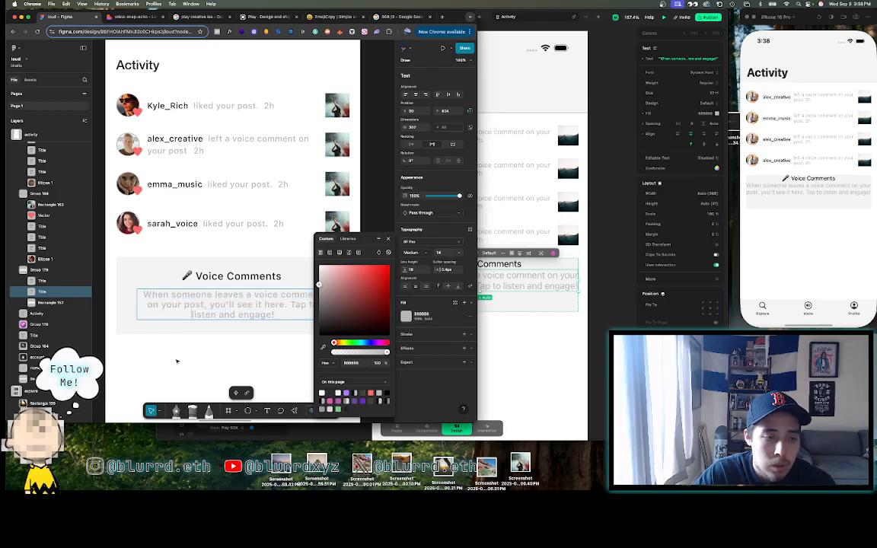
{"action": "left_click", "coordinate": [506, 283]}
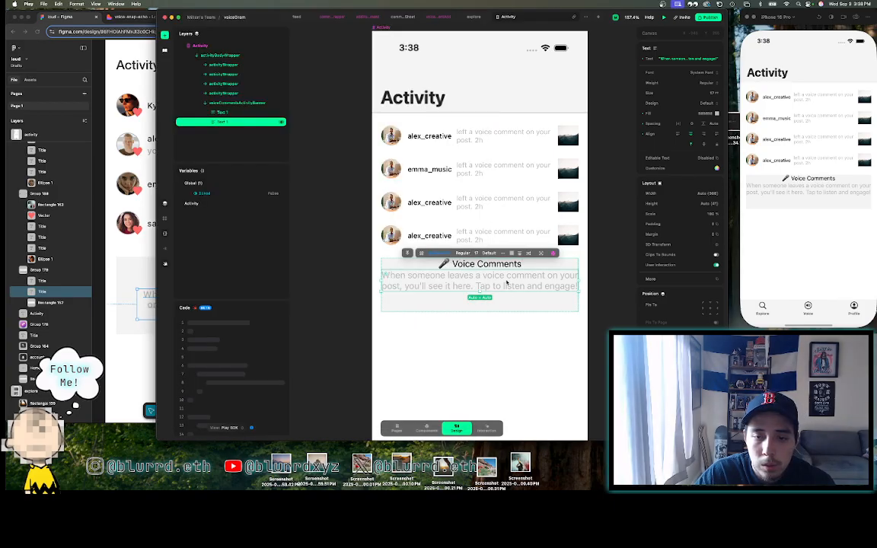
{"action": "left_click", "coordinate": [706, 193]}
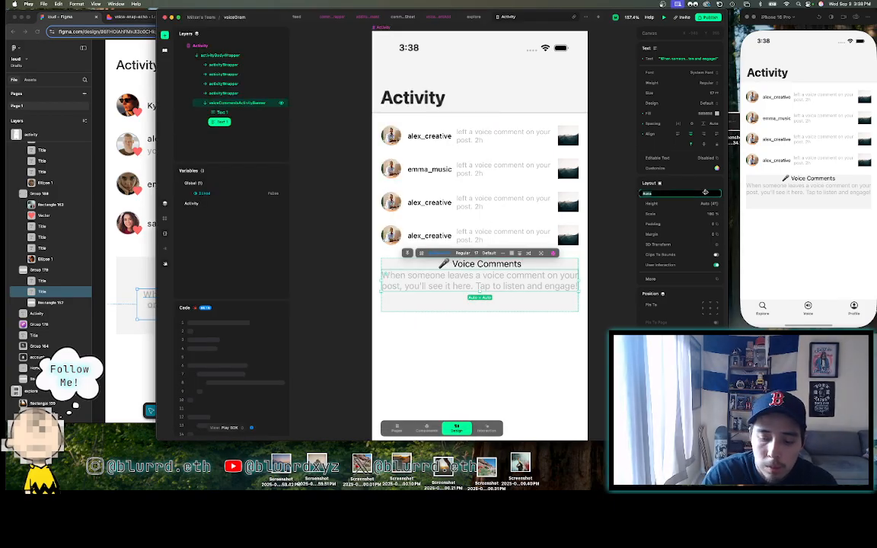
{"action": "type", "text": "302"}
{"action": "key", "text": "Return"}
{"action": "left_click", "coordinate": [571, 330]}
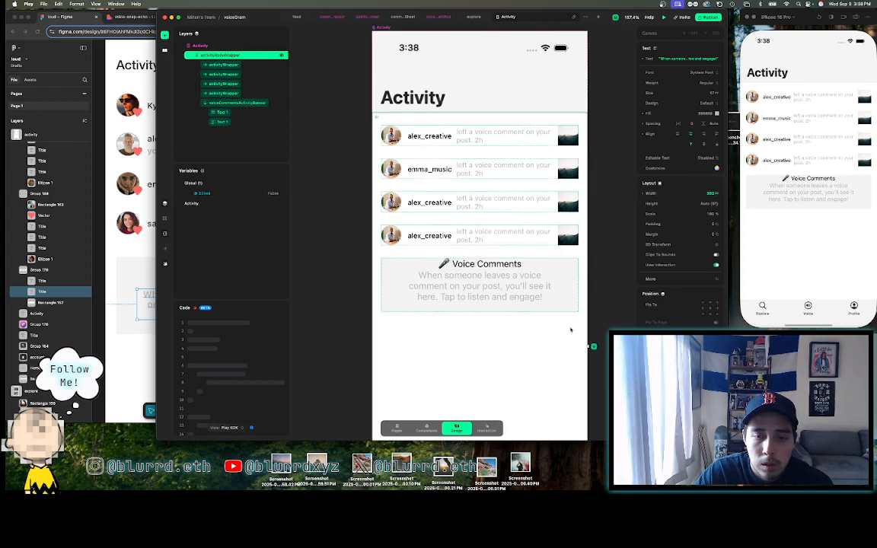
- Give the Voice Comments title a 13 bottom margin, checking Figma's title-to-description spacing
{"action": "left_click", "coordinate": [478, 265]}
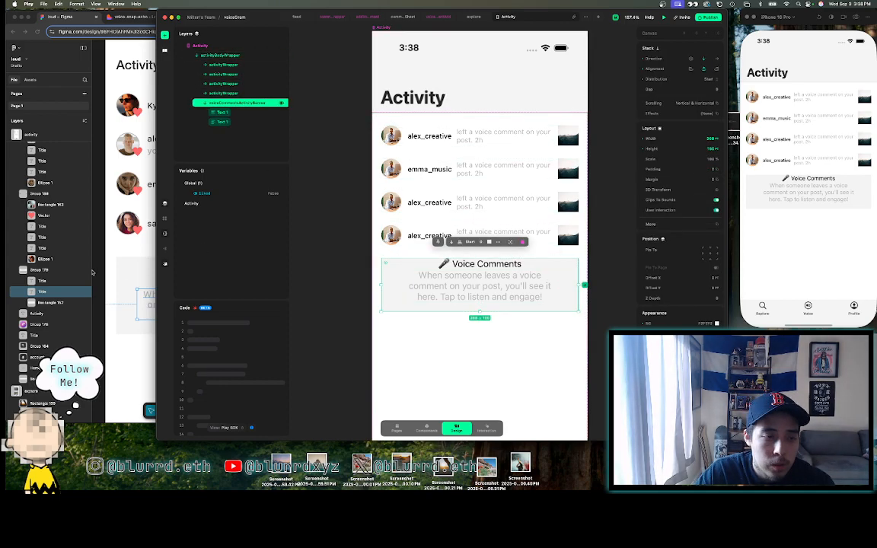
{"action": "left_click", "coordinate": [128, 274]}
{"action": "double_click", "coordinate": [128, 274]}
{"action": "key", "text": "Escape"}
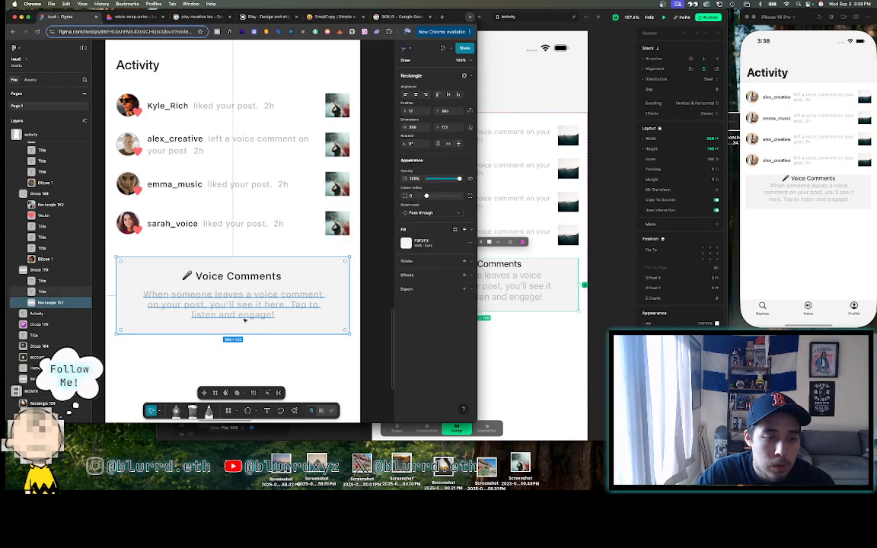
{"action": "left_click", "coordinate": [240, 299]}
{"action": "left_click", "coordinate": [238, 279], "text": "shift"}
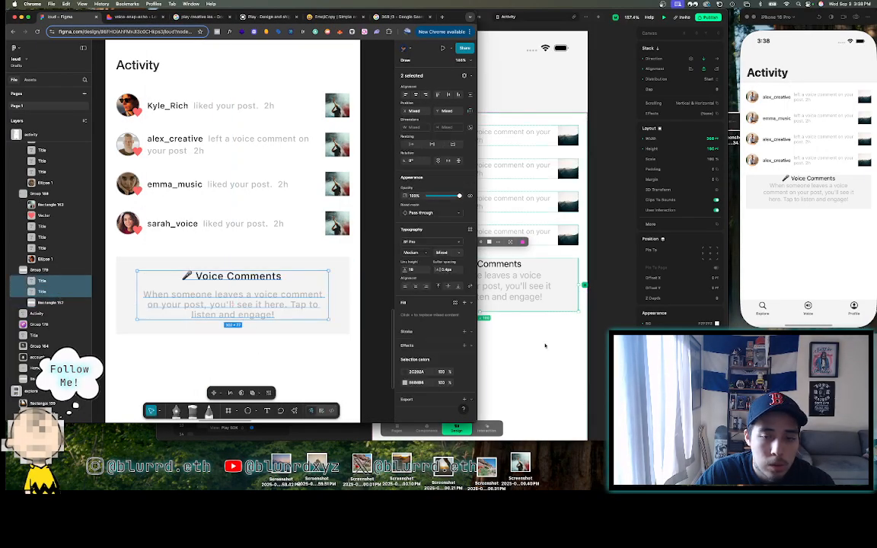
{"action": "left_click", "coordinate": [483, 272]}
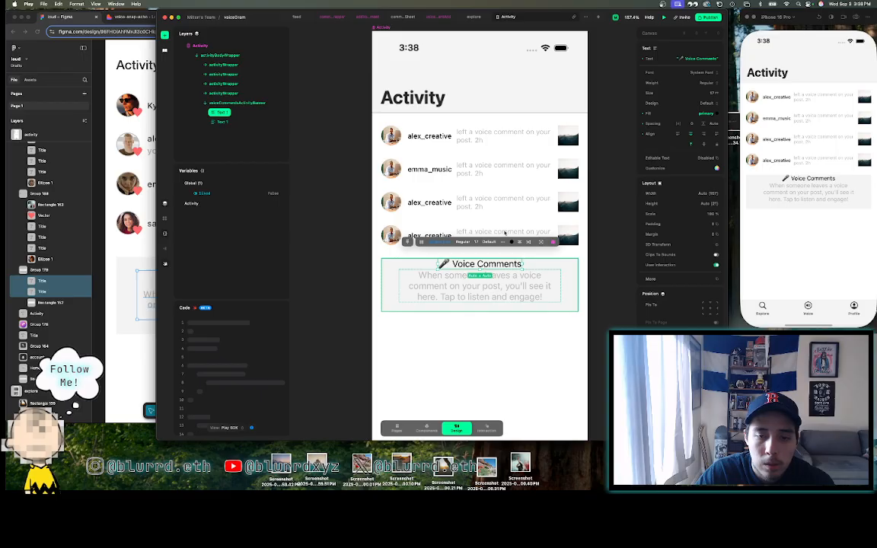
{"action": "left_click", "coordinate": [675, 234]}
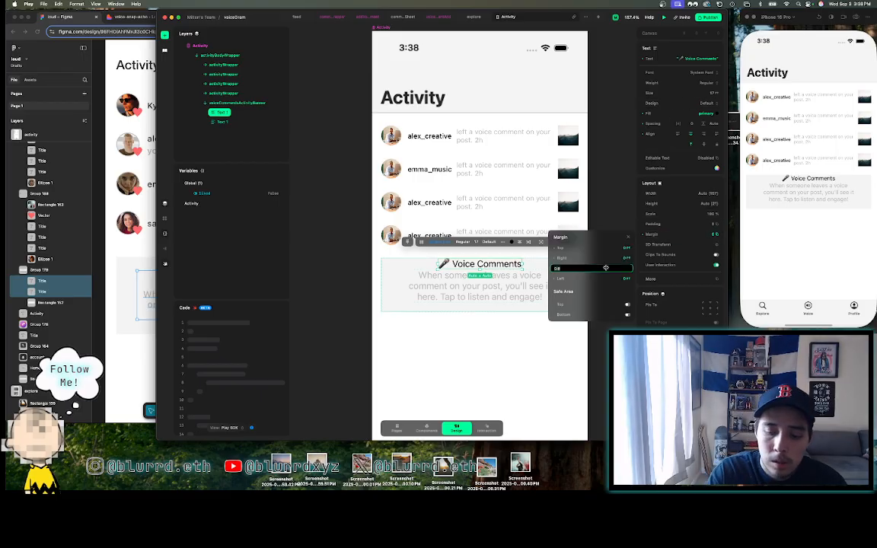
{"action": "type", "text": "13"}
{"action": "key", "text": "Return"}
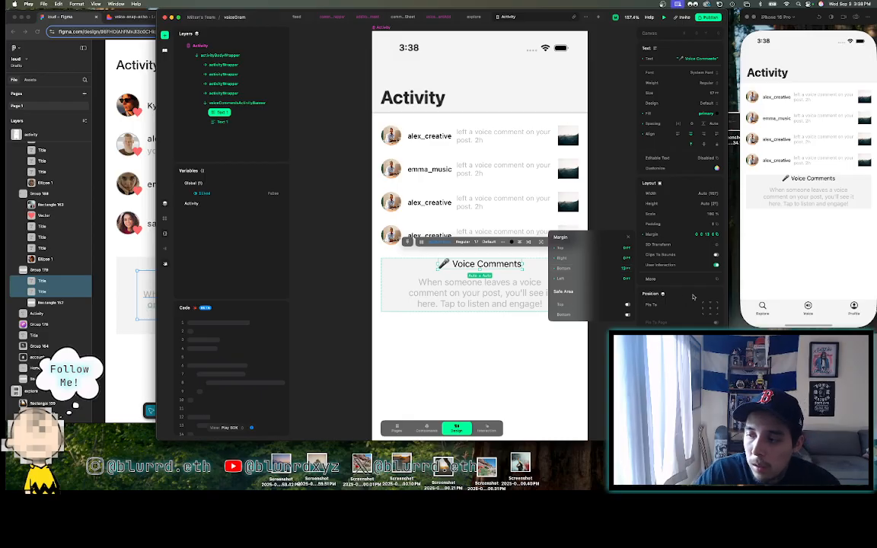
{"action": "left_click", "coordinate": [529, 352]}
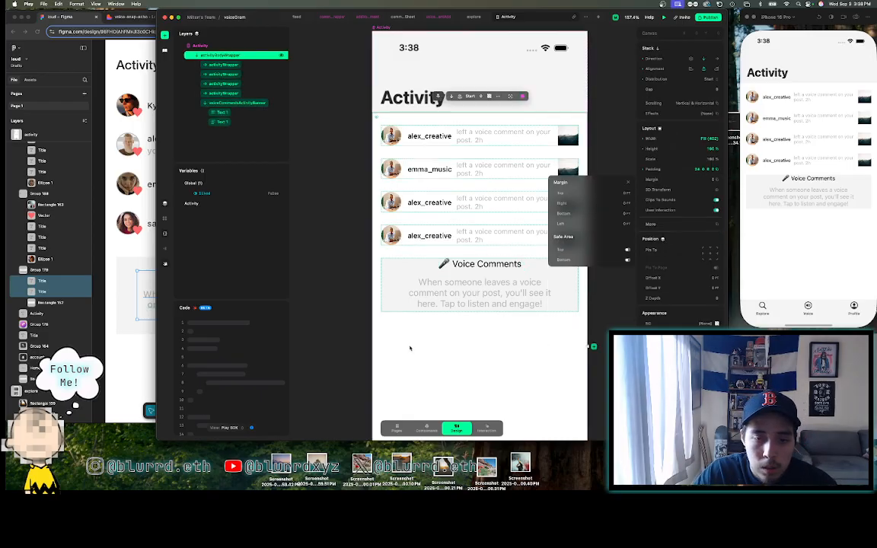
- Inspect the Figma banner background, then select voiceCommentsActivityBanner in Play
{"action": "left_click", "coordinate": [131, 290]}
{"action": "left_click", "coordinate": [133, 290]}
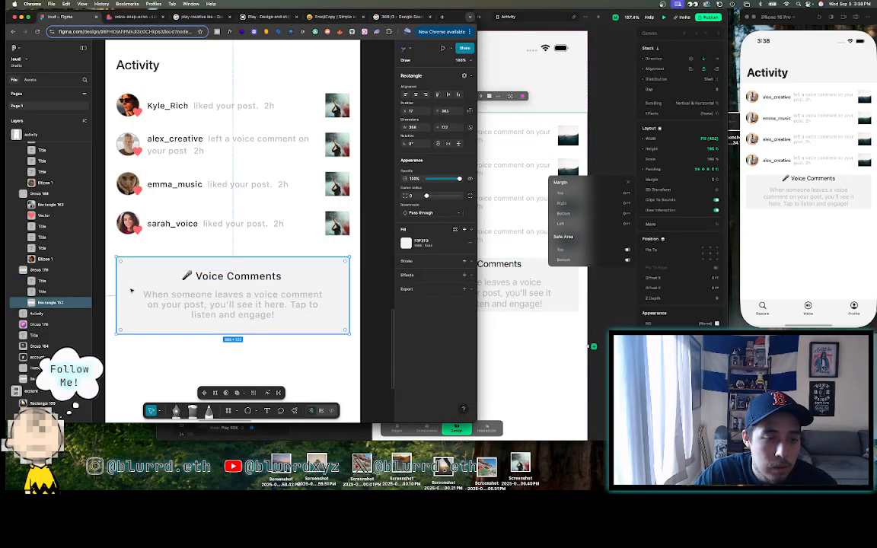
{"action": "left_click", "coordinate": [542, 303]}
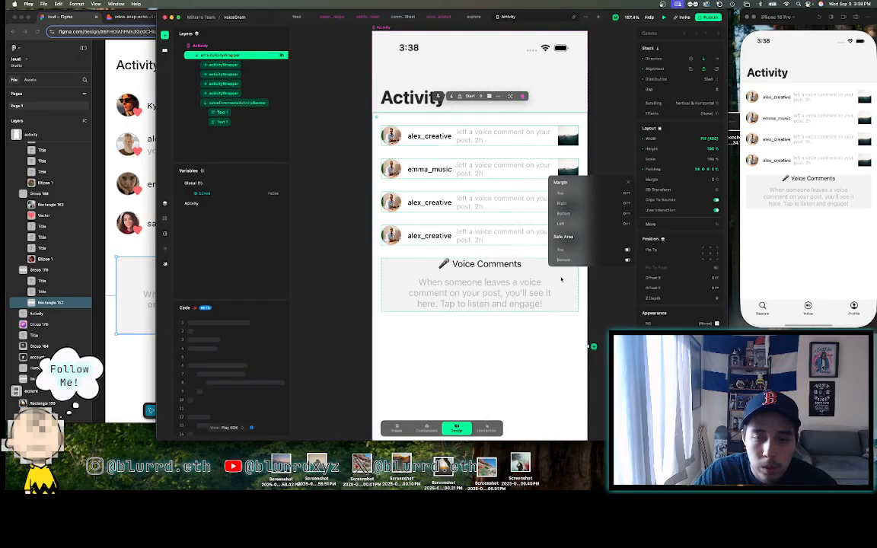
{"action": "left_click", "coordinate": [561, 279]}
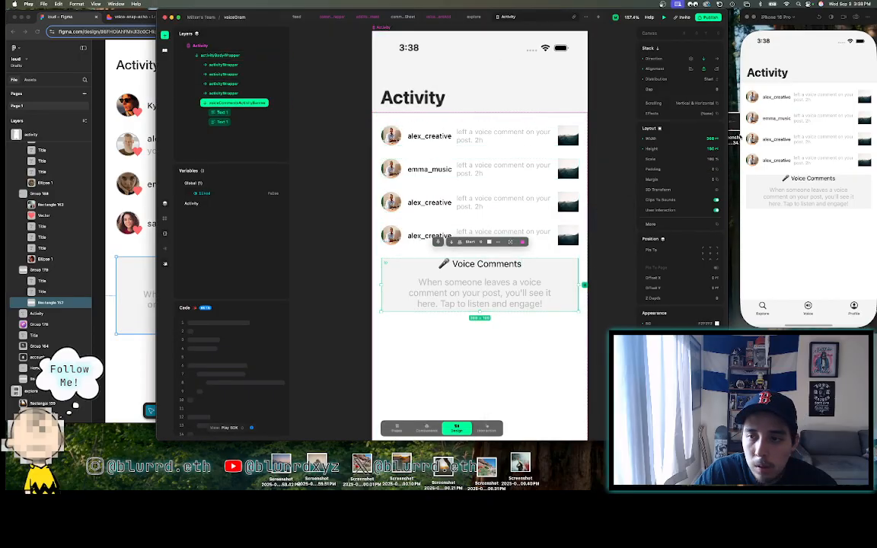
- Set the Voice Comments banner's height to 120, leaving it unpinned under the list
{"action": "left_click", "coordinate": [708, 149]}
{"action": "type", "text": "120"}
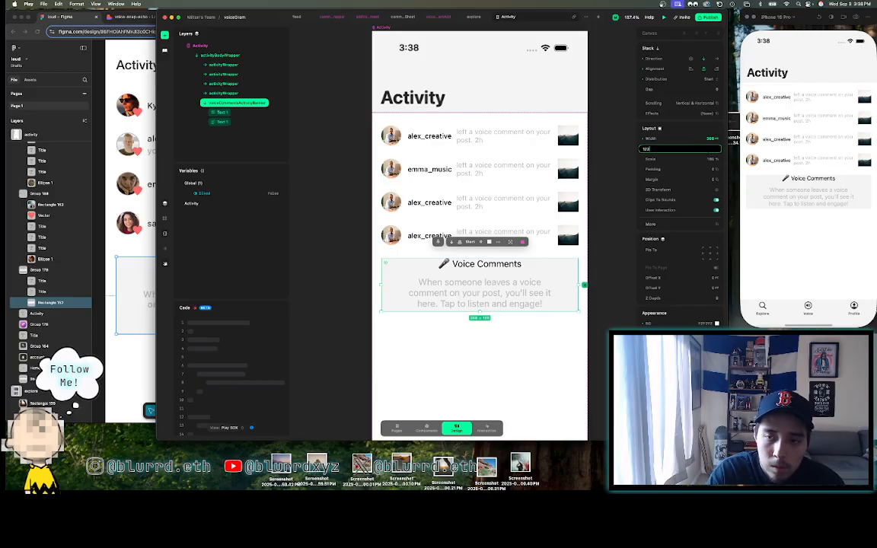
{"action": "key", "text": "Return"}
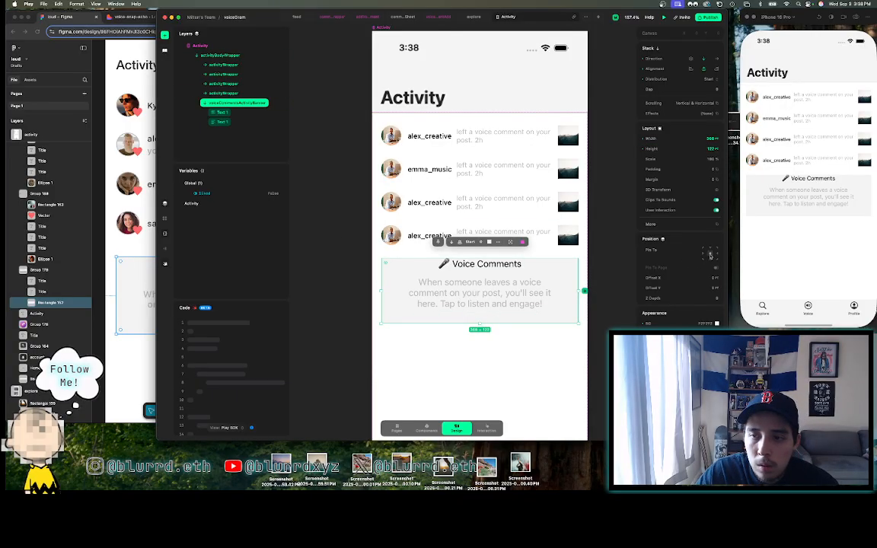
{"action": "left_click", "coordinate": [710, 255]}
{"action": "left_click", "coordinate": [710, 256]}
{"action": "left_click", "coordinate": [412, 312]}
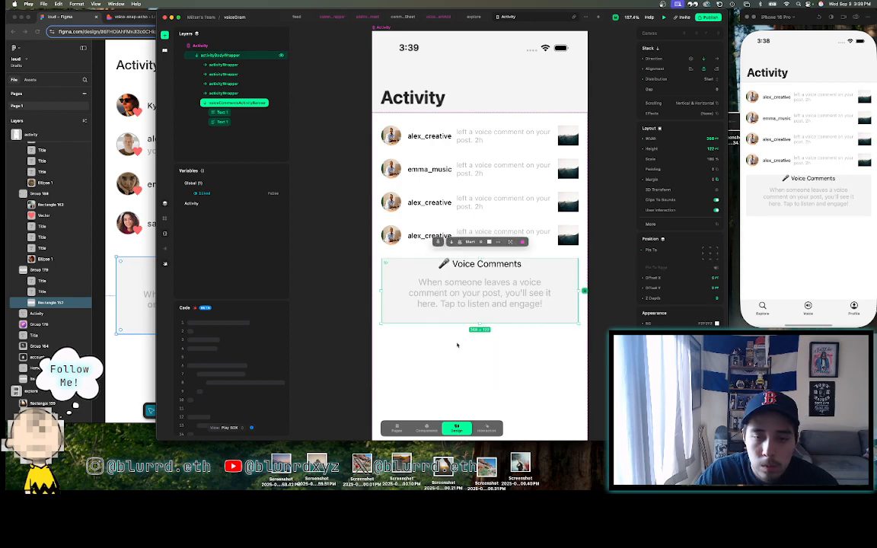
{"action": "double_click", "coordinate": [407, 298]}
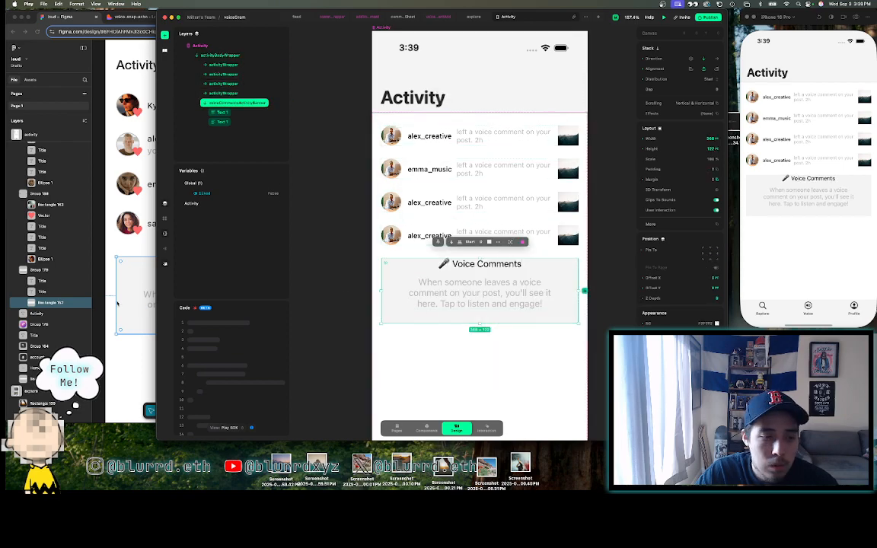
- Measure the spacing above the banner's text in the Figma design with a rectangle
{"action": "left_click", "coordinate": [123, 302]}
{"action": "left_click", "coordinate": [164, 343]}
{"action": "key", "text": "r"}
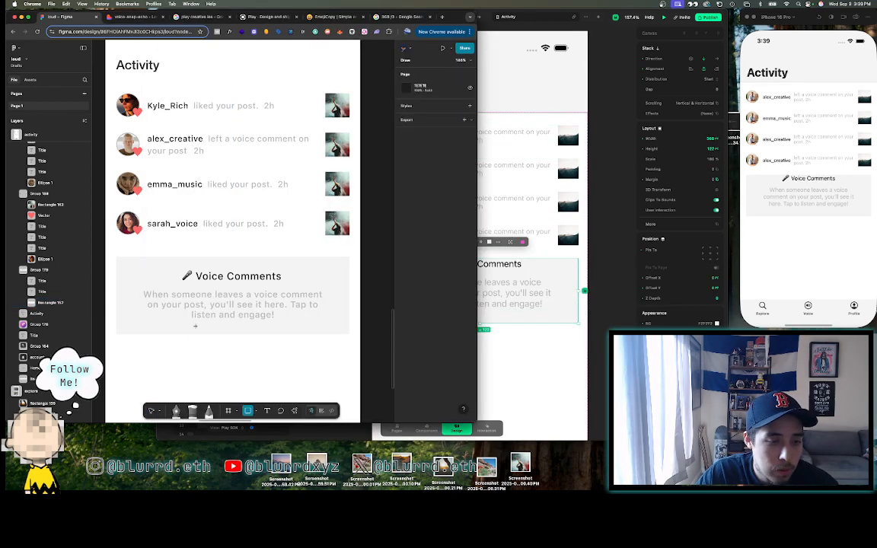
{"action": "left_click_drag", "start_coordinate": [120, 323], "coordinate": [350, 333]}
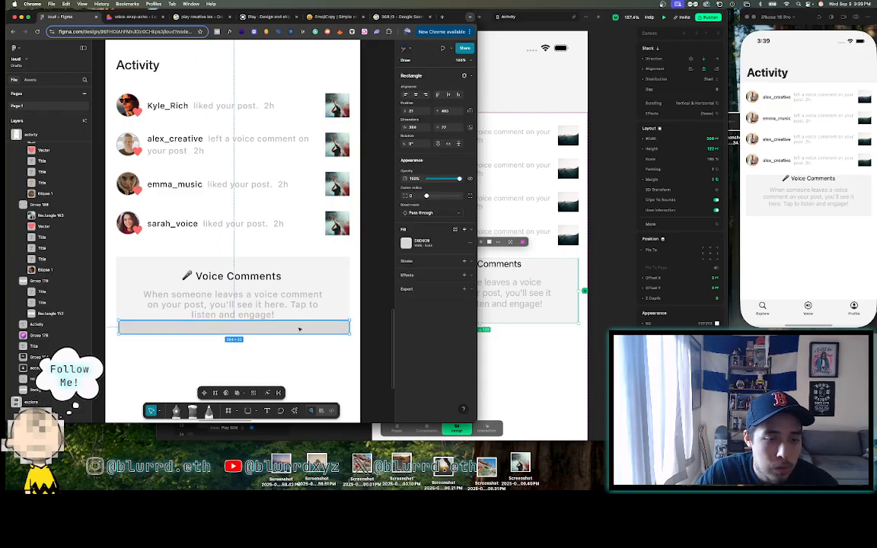
{"action": "left_click_drag", "start_coordinate": [293, 324], "coordinate": [291, 355]}
{"action": "left_click", "coordinate": [546, 308]}
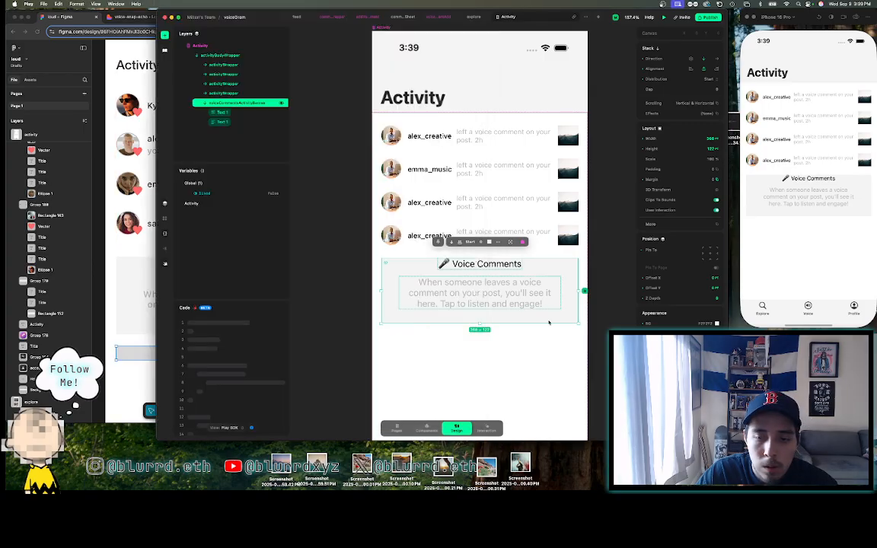
- Set the banner's top and bottom padding to 12
{"action": "left_click", "coordinate": [670, 169]}
{"action": "type", "text": "22"}
{"action": "key", "text": "Return"}
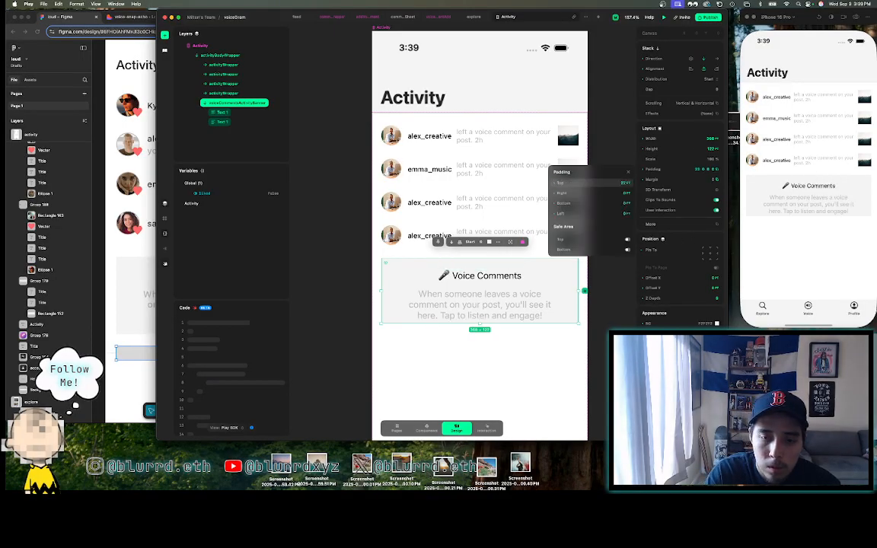
{"action": "left_click", "coordinate": [602, 202]}
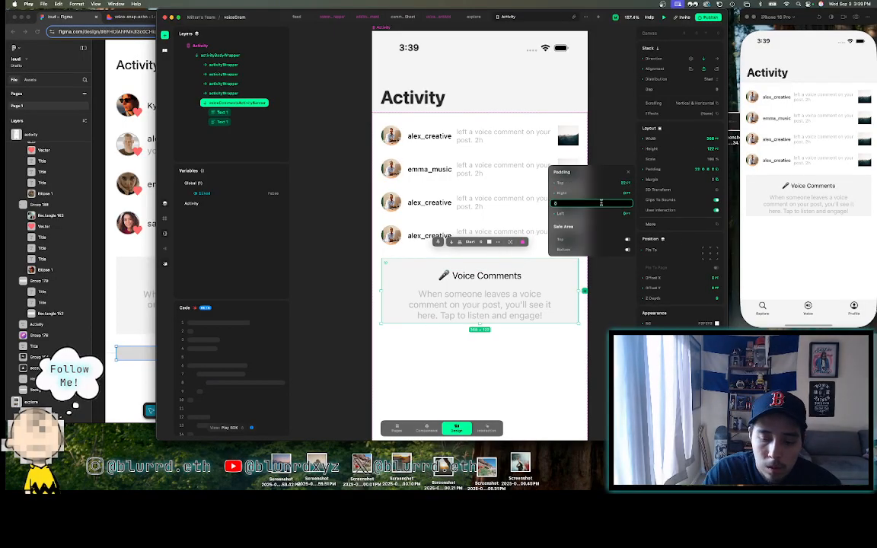
{"action": "type", "text": "22"}
{"action": "key", "text": "Return"}
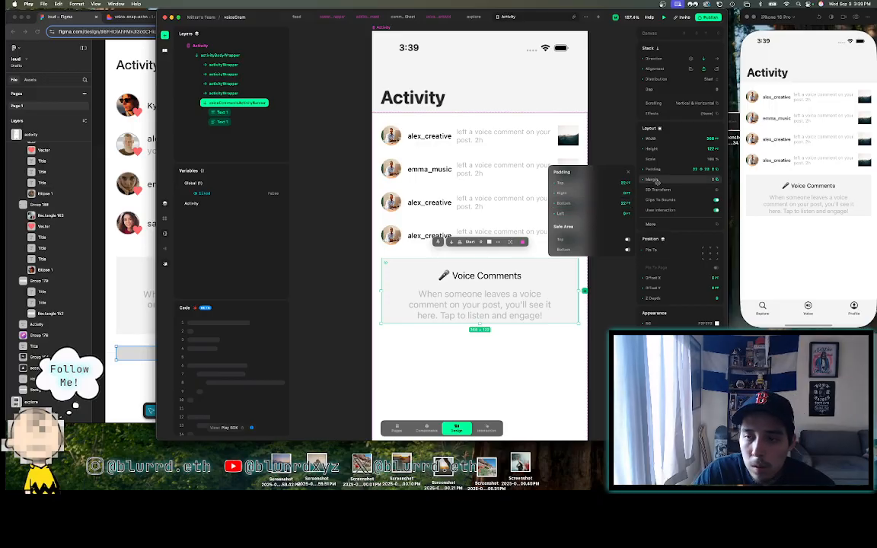
{"action": "left_click", "coordinate": [624, 184]}
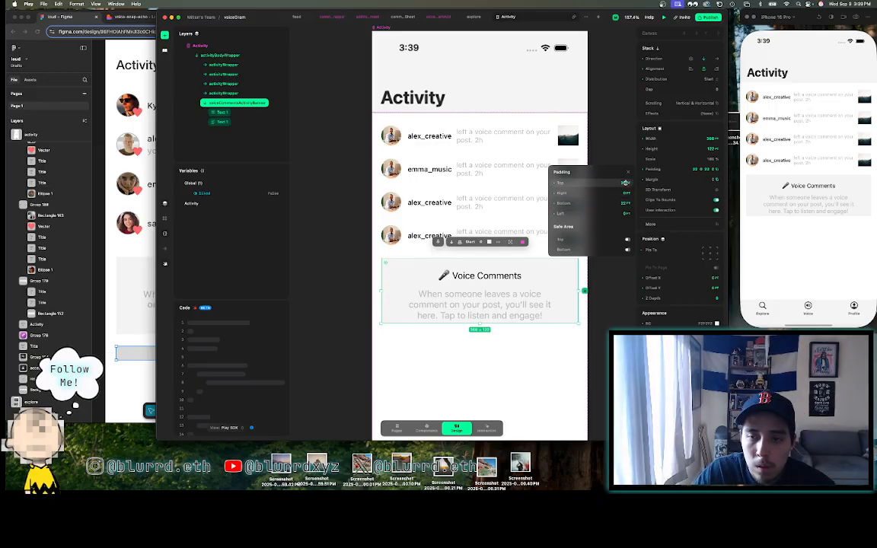
{"action": "type", "text": "12"}
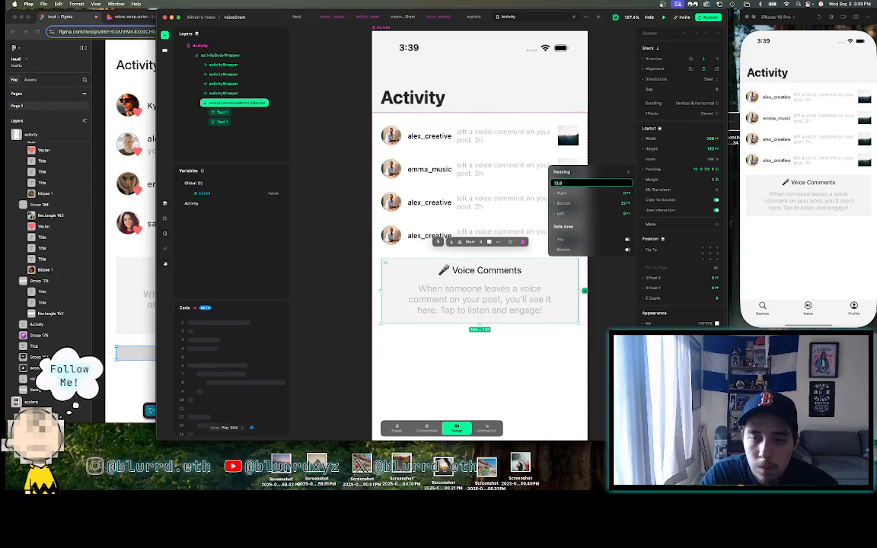
{"action": "left_click", "coordinate": [591, 204]}
{"action": "type", "text": "1"}
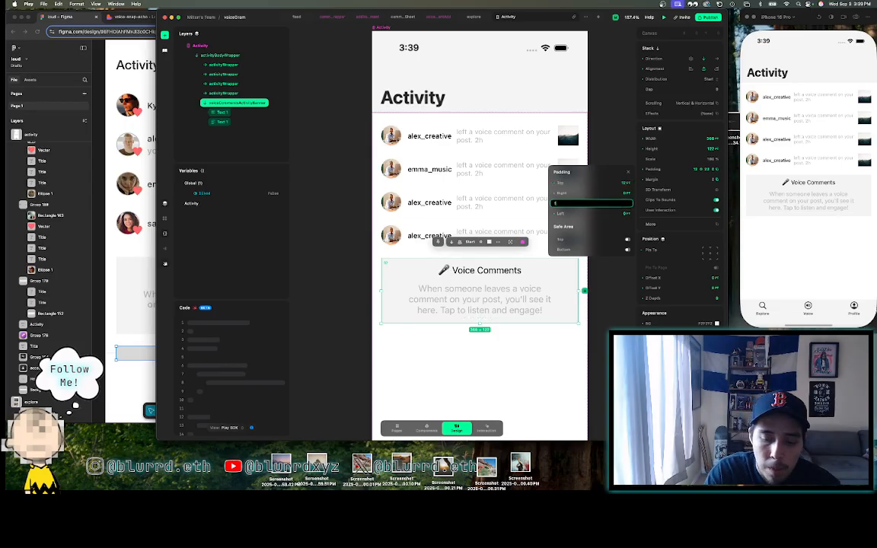
{"action": "type", "text": "2"}
{"action": "key", "text": "Return"}
{"action": "left_click", "coordinate": [613, 292]}
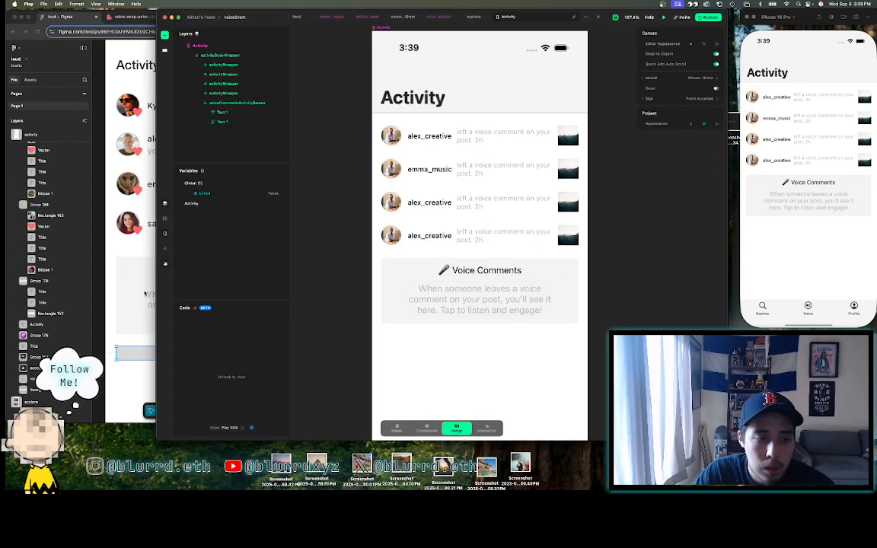
- Check the description text's styling in Figma and select it in Play
{"action": "left_click", "coordinate": [127, 292]}
{"action": "left_click", "coordinate": [203, 304]}
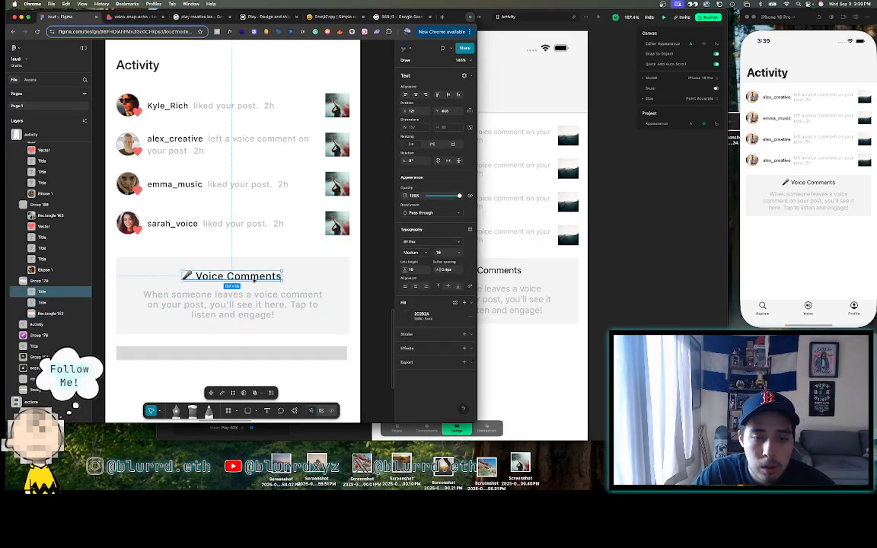
{"action": "left_click", "coordinate": [509, 299]}
{"action": "left_click", "coordinate": [508, 298]}
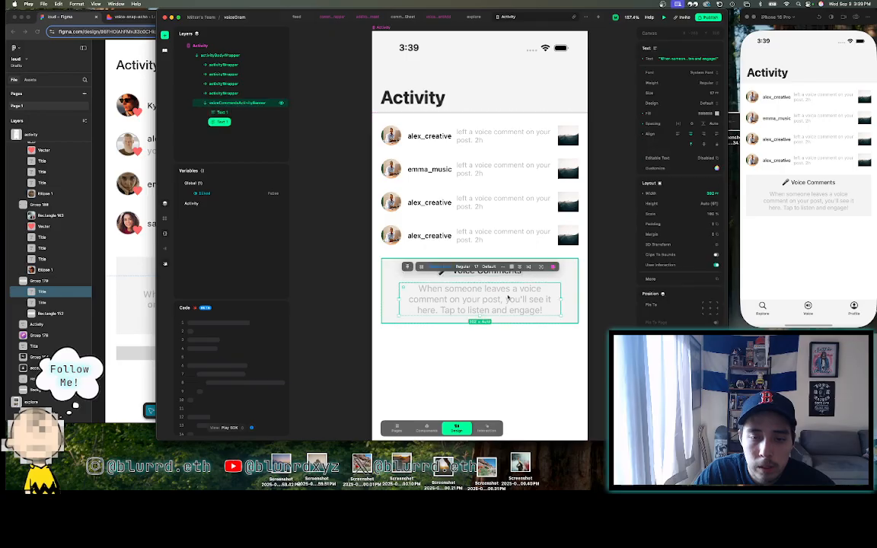
{"action": "left_click", "coordinate": [131, 262]}
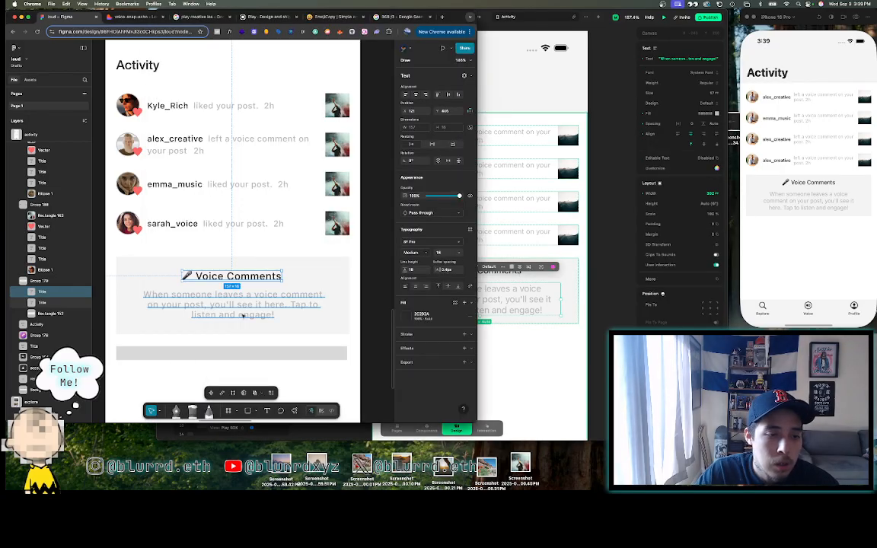
{"action": "left_click", "coordinate": [232, 305]}
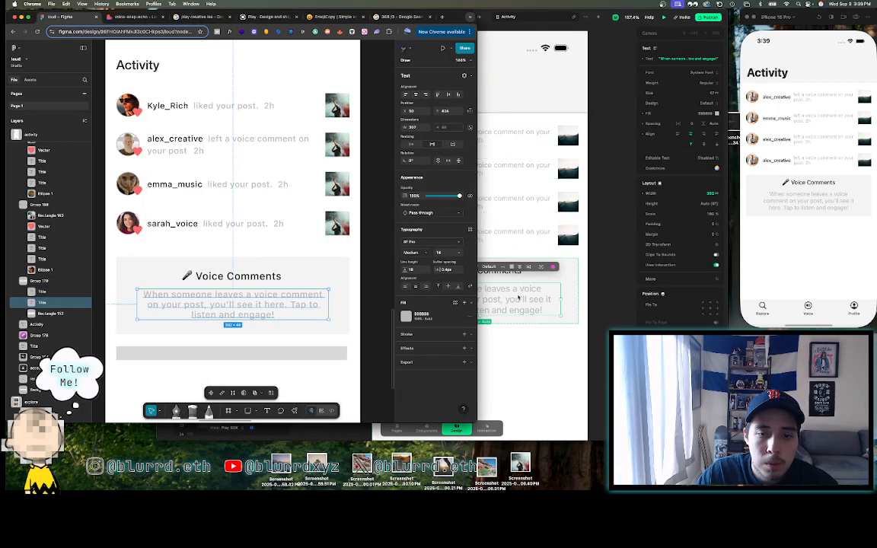
{"action": "left_click", "coordinate": [509, 299]}
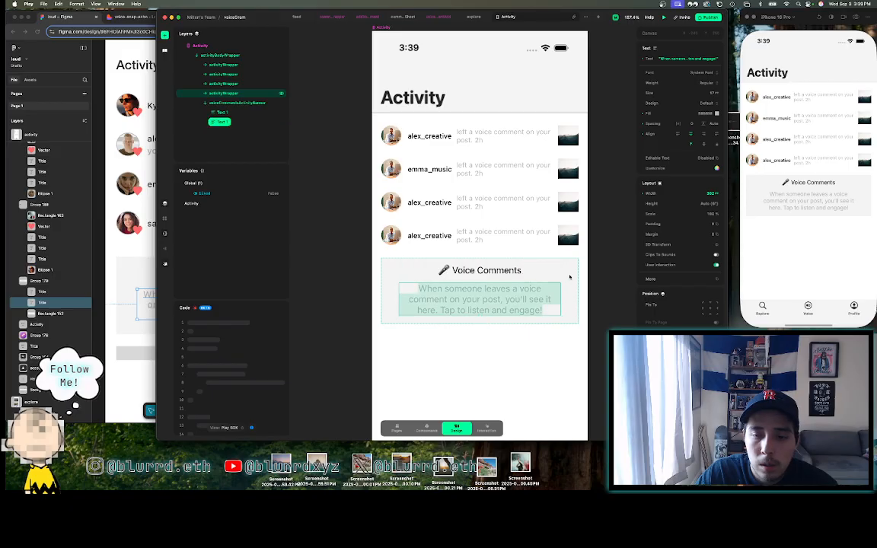
{"action": "left_click", "coordinate": [509, 298]}
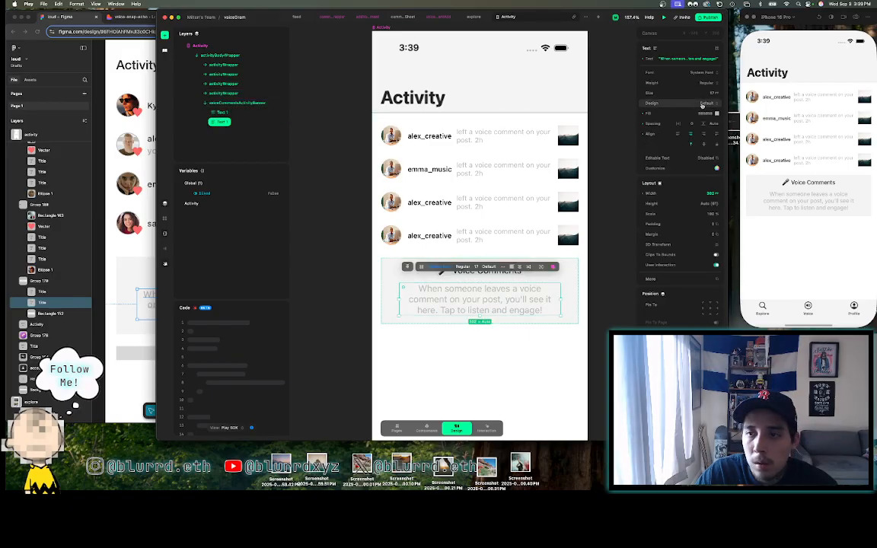
- Give the description text font size 14 and Medium weight
{"action": "type", "text": "14"}
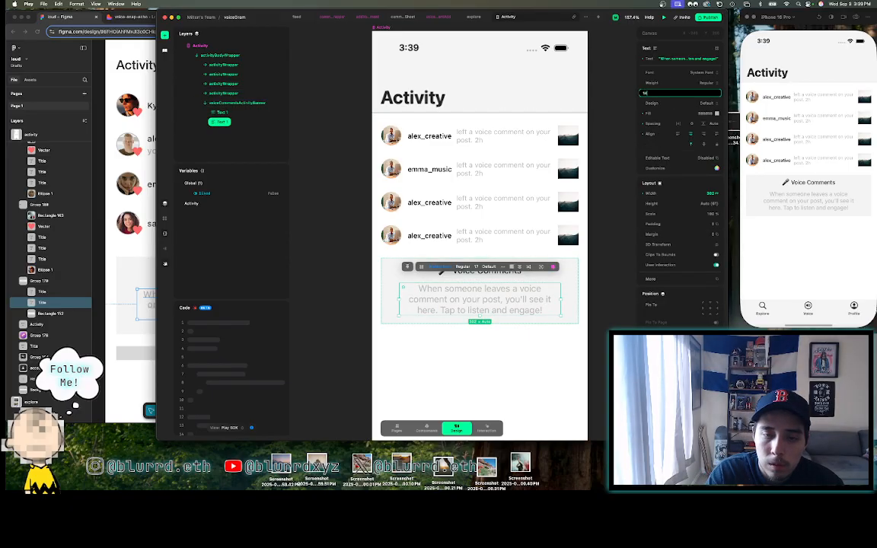
{"action": "key", "text": "Return"}
{"action": "left_click", "coordinate": [700, 85]}
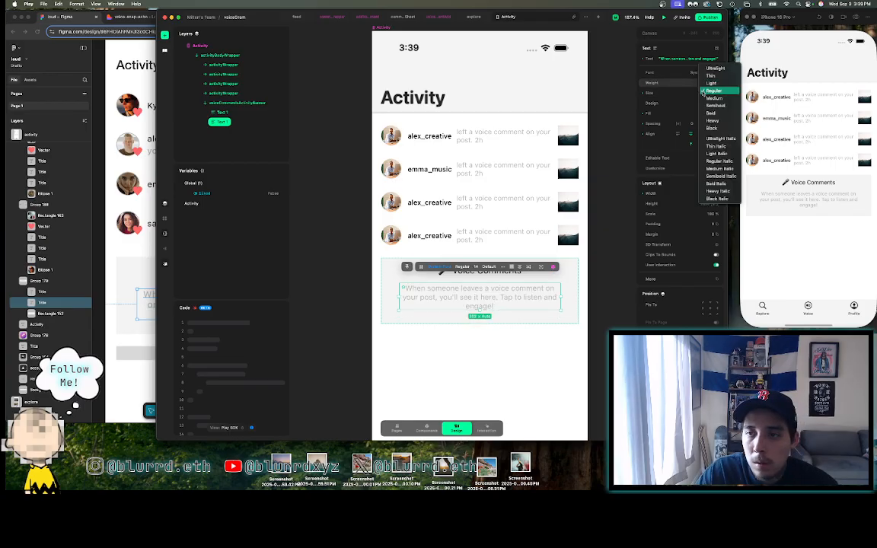
{"action": "left_click", "coordinate": [652, 90]}
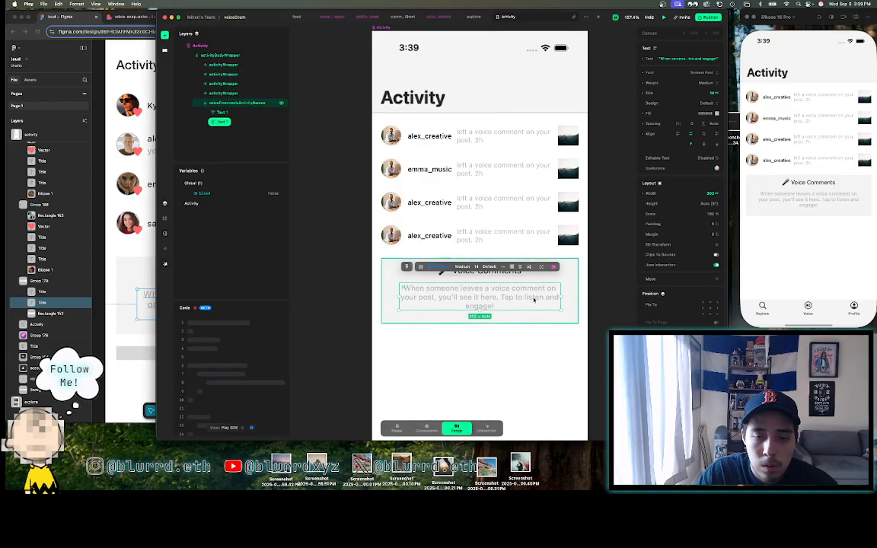
- Set the description text box's width to 280
{"action": "left_click", "coordinate": [709, 193]}
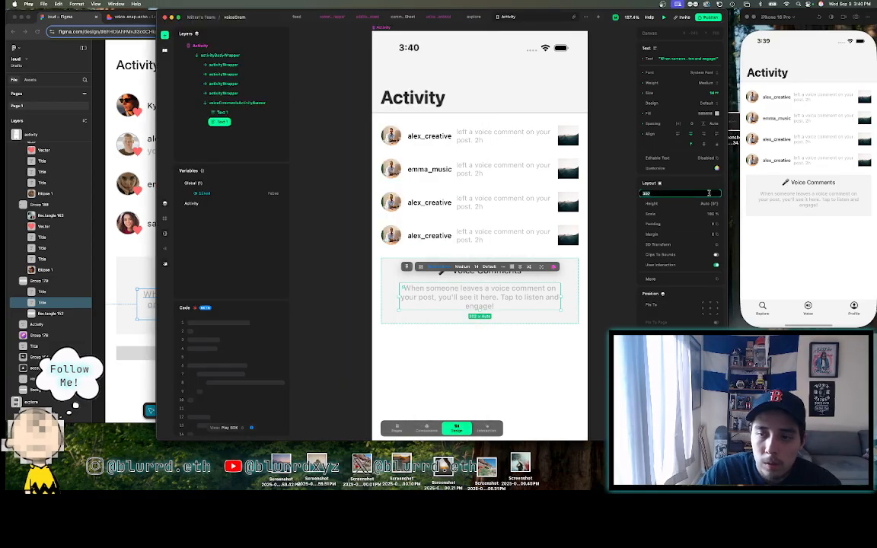
{"action": "type", "text": "280"}
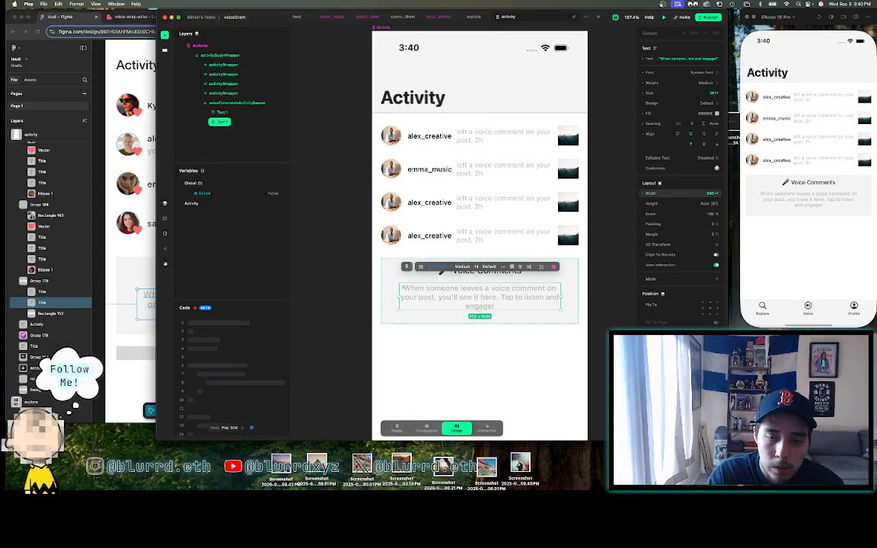
{"action": "key", "text": "Return"}
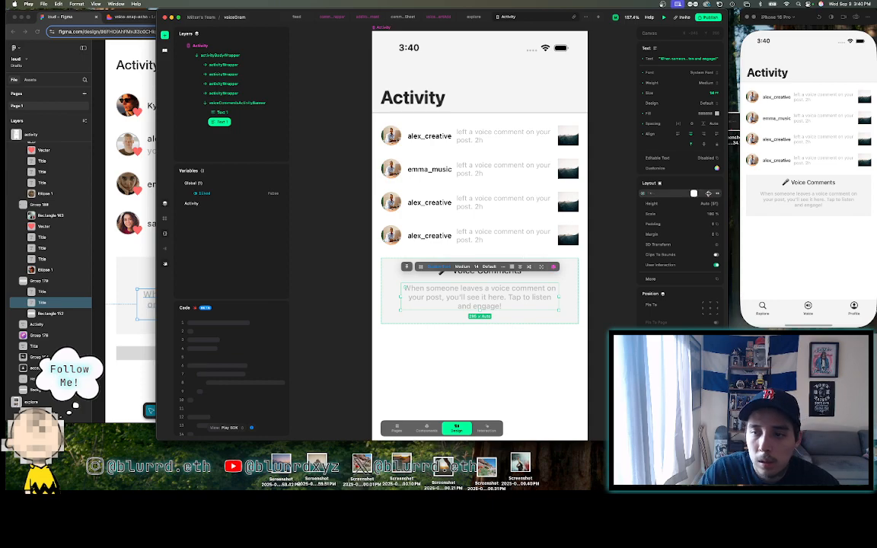
{"action": "left_click", "coordinate": [709, 194]}
{"action": "key", "text": "Return"}
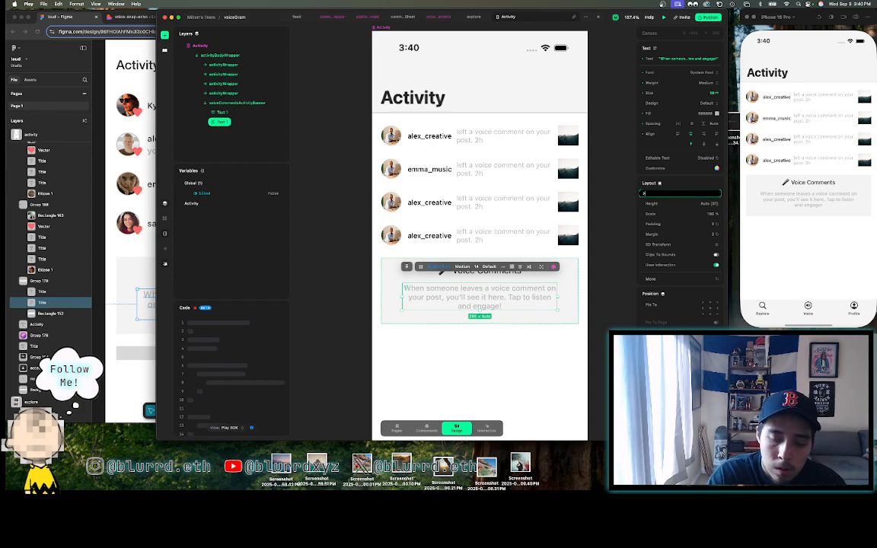
{"action": "key", "text": "shift+Down"}
{"action": "key", "text": "Escape"}
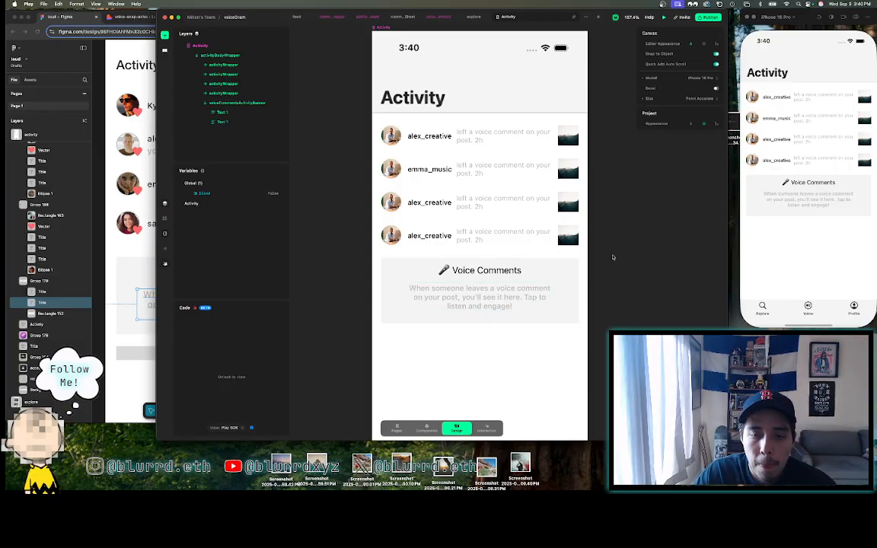
- Select the Voice Comments title in Play and in the Figma design
{"action": "left_click", "coordinate": [504, 298]}
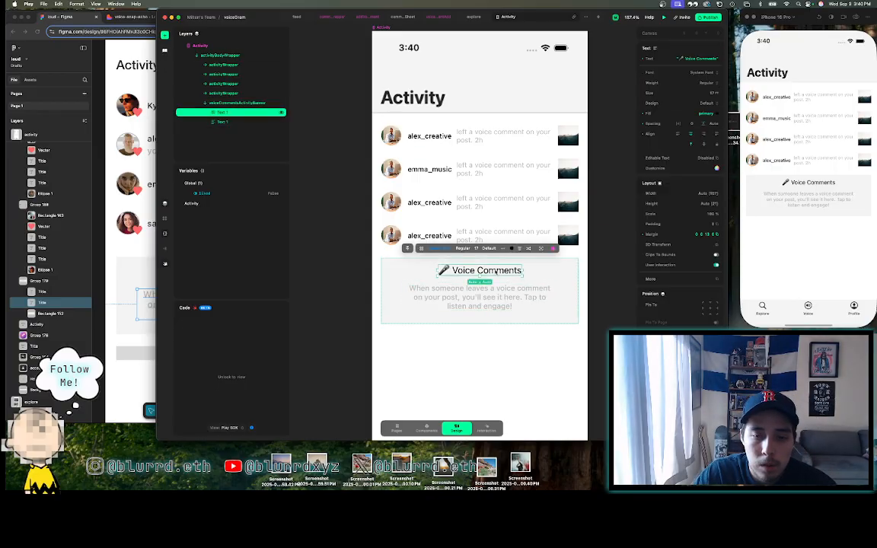
{"action": "left_click", "coordinate": [140, 252]}
{"action": "left_click", "coordinate": [228, 276]}
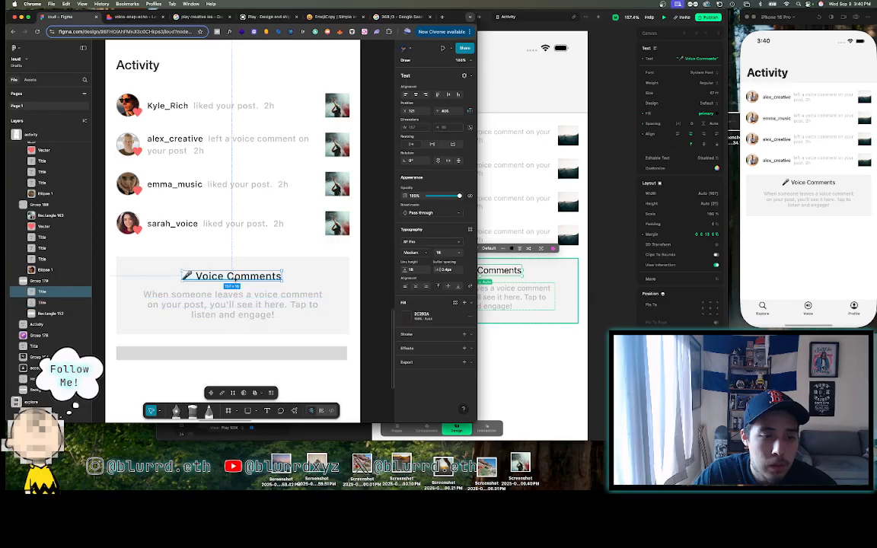
- Style the Voice Comments title as SF Pro Display, size 16, Medium weight
{"action": "left_click", "coordinate": [572, 158]}
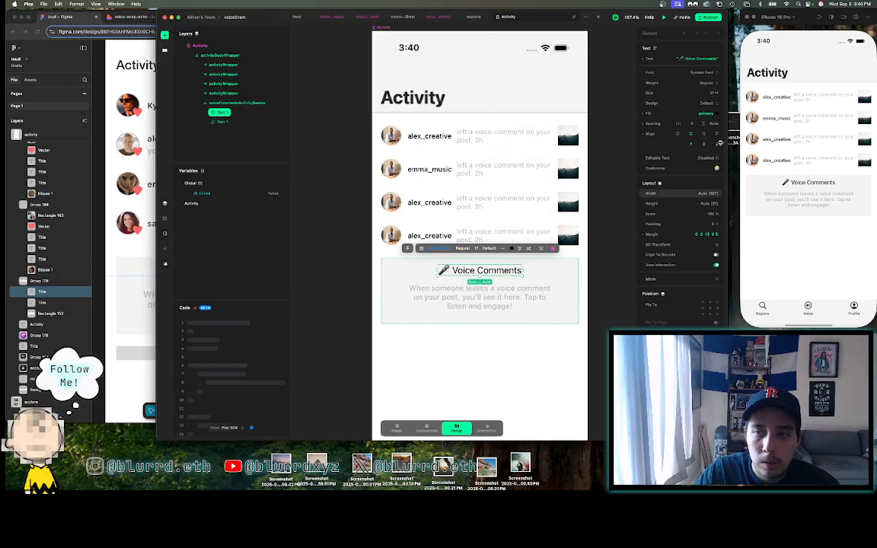
{"action": "left_click", "coordinate": [707, 84]}
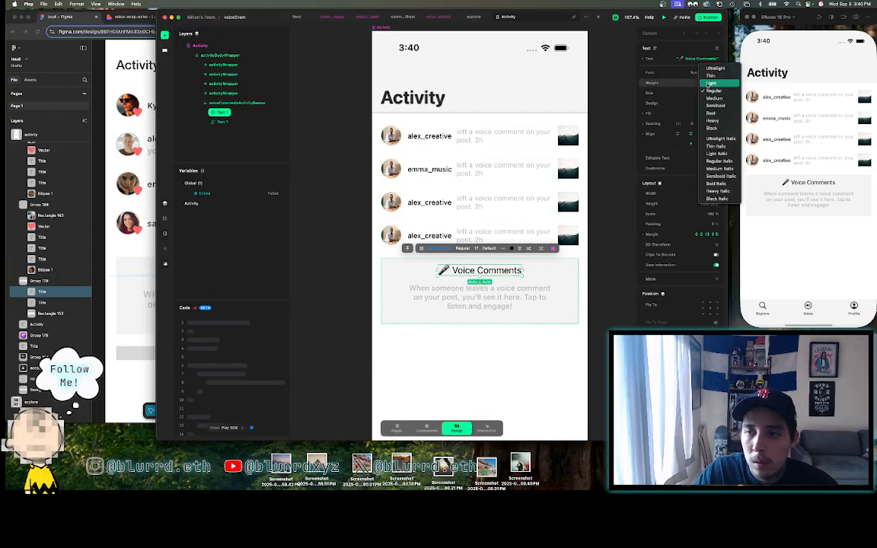
{"action": "left_click", "coordinate": [715, 98]}
{"action": "left_click", "coordinate": [702, 74]}
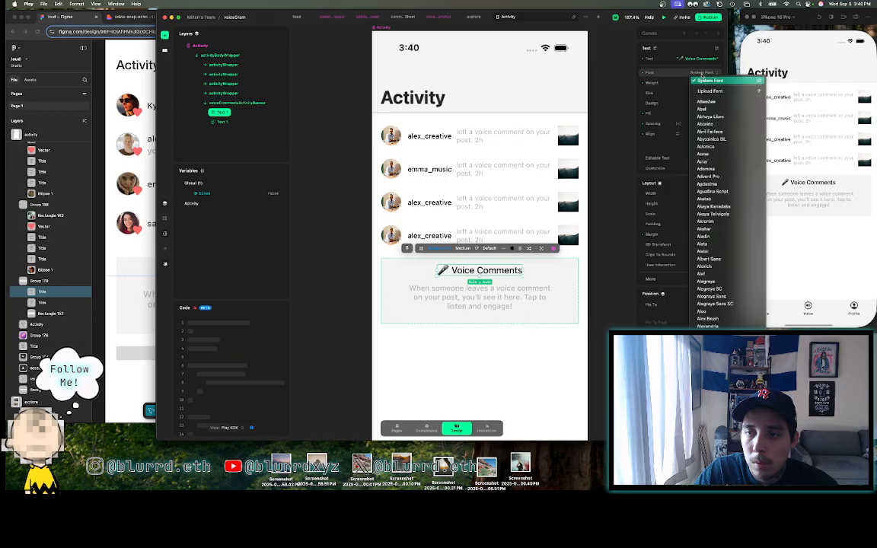
{"action": "scroll", "coordinate": [705, 78], "scroll_direction": "down", "scroll_amount": 20}
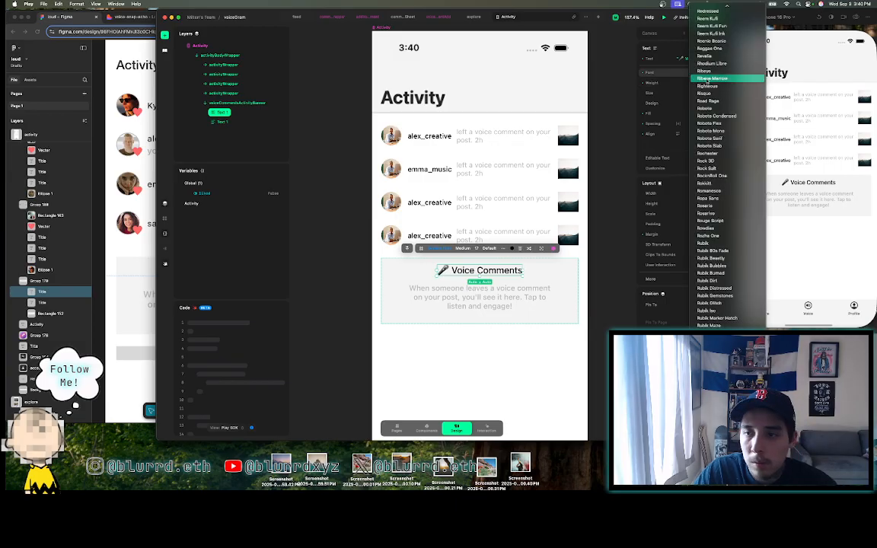
{"action": "scroll", "coordinate": [709, 79], "scroll_direction": "down", "scroll_amount": 3}
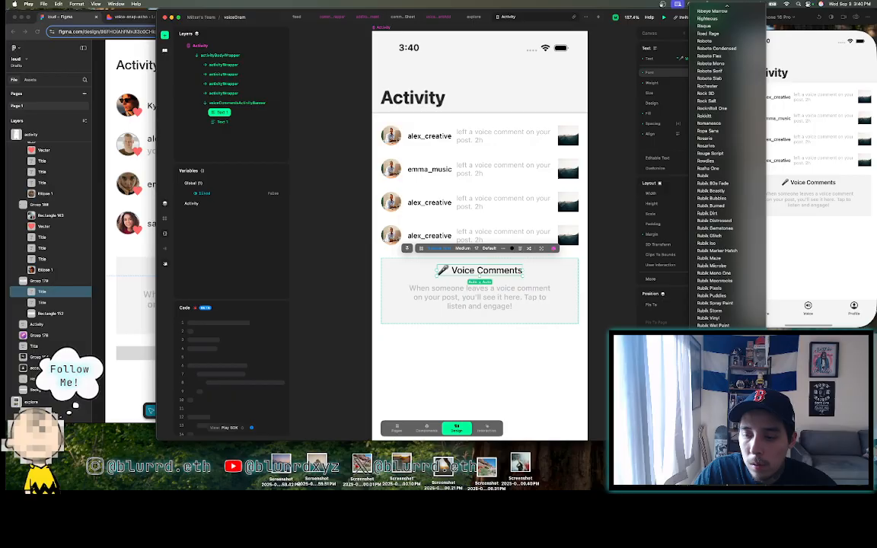
{"action": "scroll", "coordinate": [708, 167], "scroll_direction": "down", "scroll_amount": 8}
{"action": "left_click", "coordinate": [701, 176]}
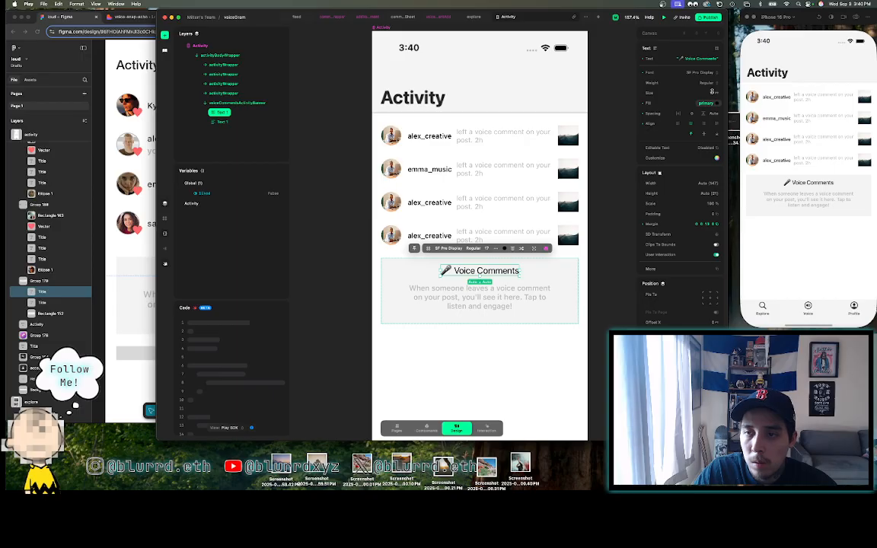
{"action": "left_click", "coordinate": [712, 94]}
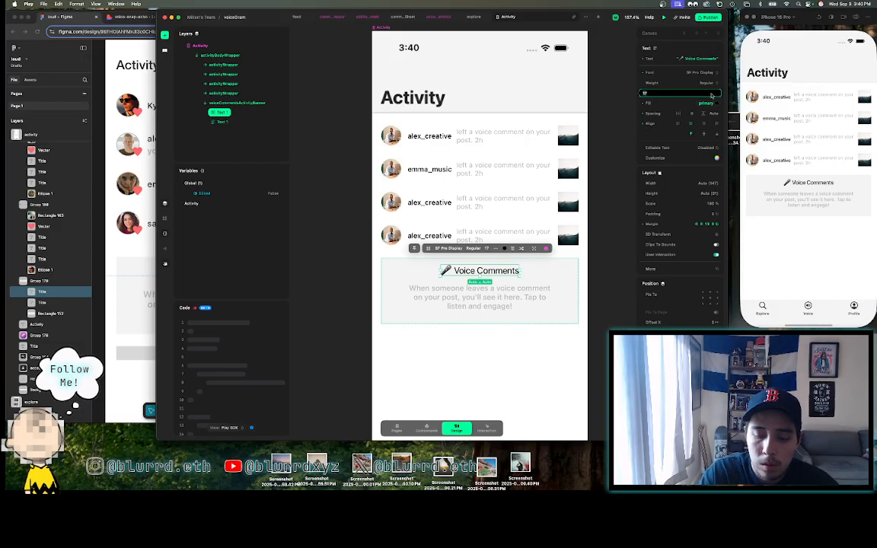
{"action": "type", "text": "16"}
{"action": "key", "text": "Return"}
{"action": "left_click", "coordinate": [710, 83]}
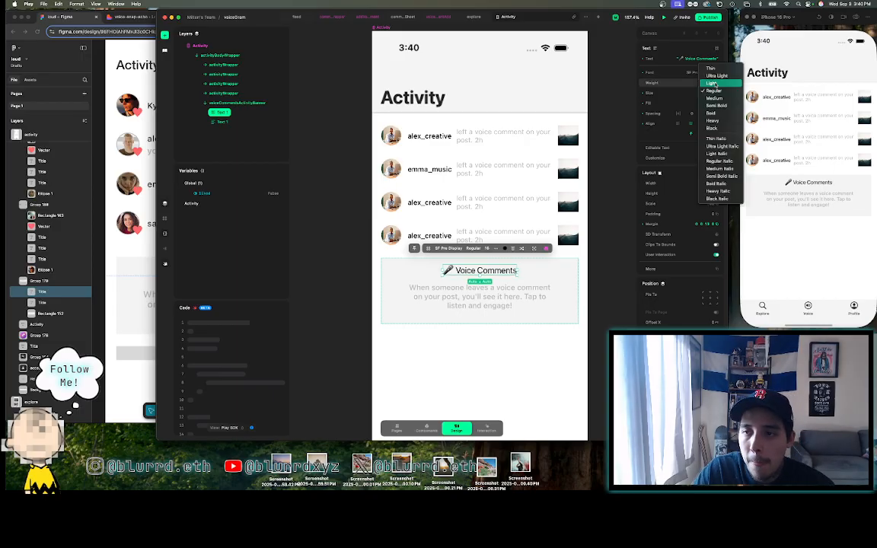
{"action": "left_click", "coordinate": [714, 98]}
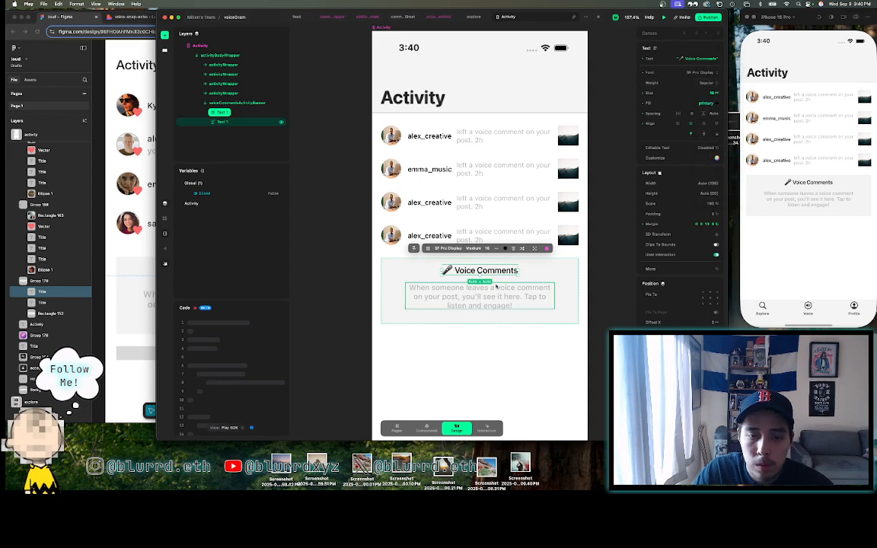
- Set the description text to SF Pro Display, Regular weight
{"action": "left_click", "coordinate": [479, 296]}
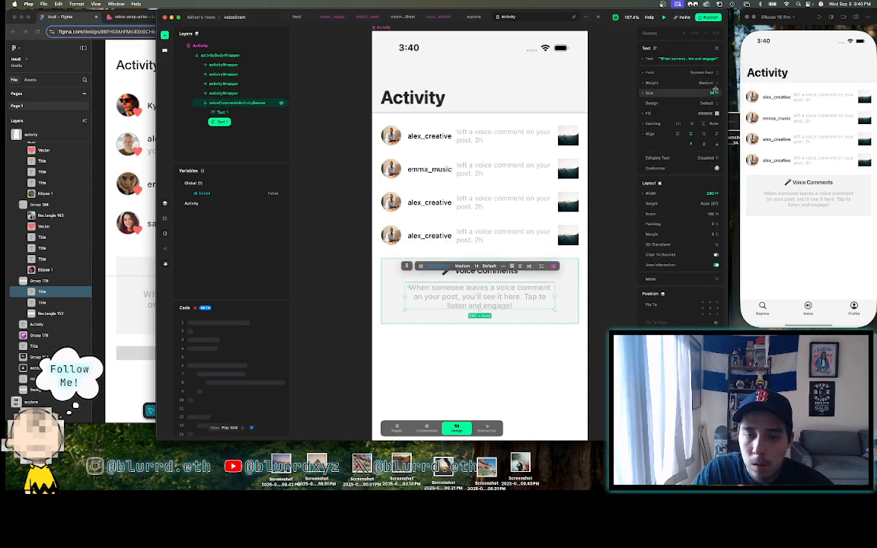
{"action": "left_click", "coordinate": [711, 84]}
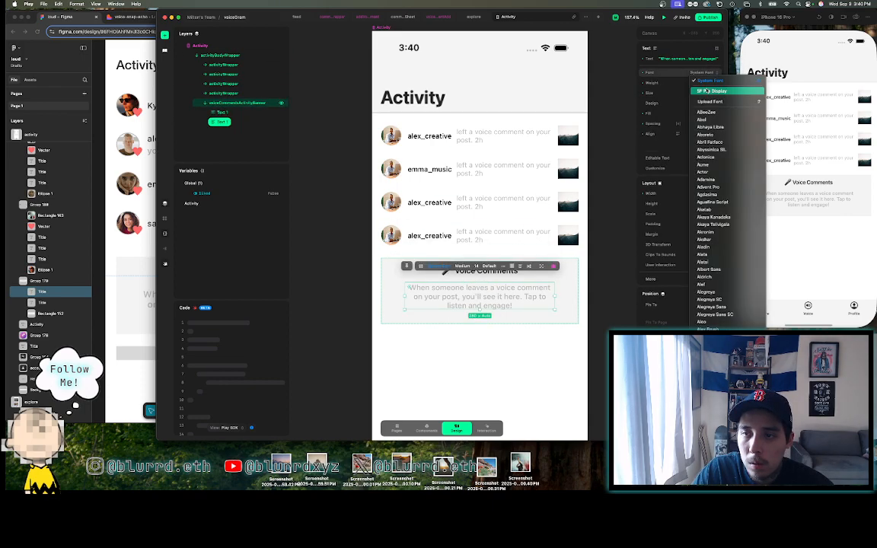
{"action": "left_click", "coordinate": [711, 99]}
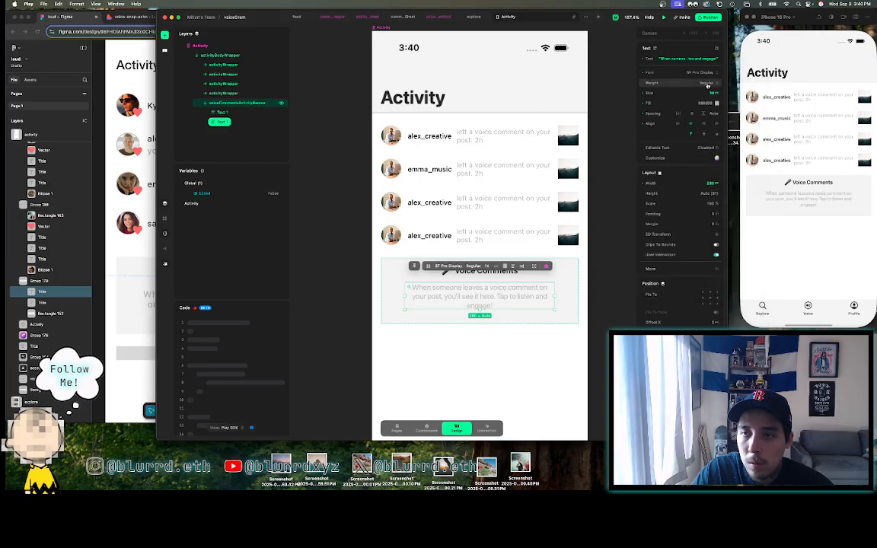
{"action": "left_click", "coordinate": [710, 83]}
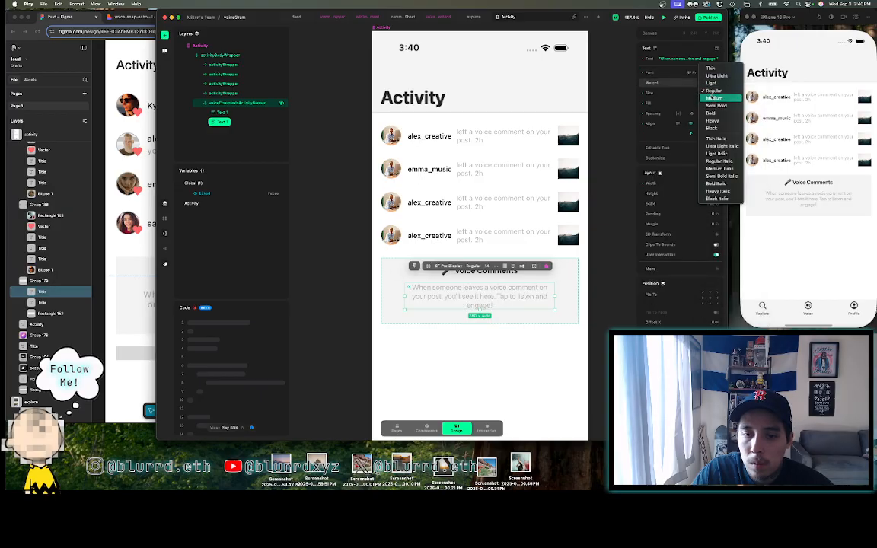
{"action": "left_click", "coordinate": [714, 91]}
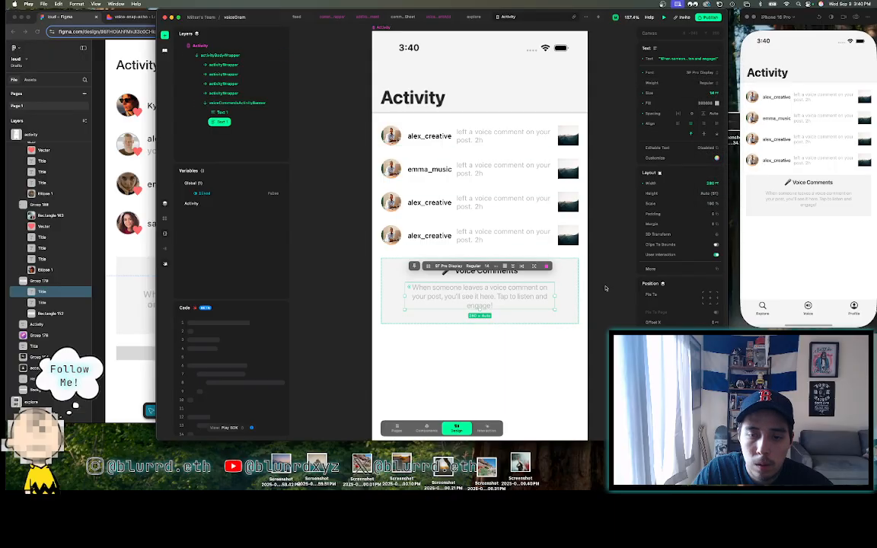
- Try a top padding of 22 on the Voice Comments banner
{"action": "left_click", "coordinate": [607, 288]}
{"action": "left_click", "coordinate": [568, 289]}
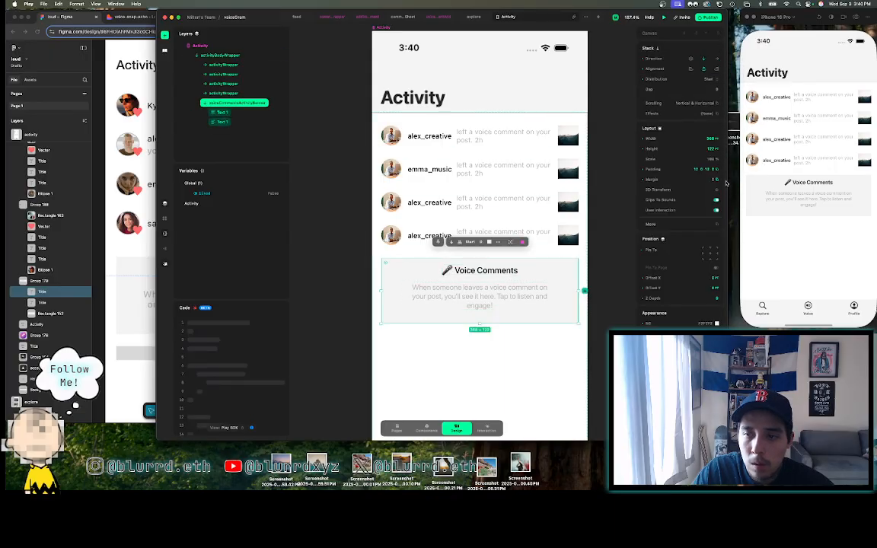
{"action": "left_click", "coordinate": [695, 168]}
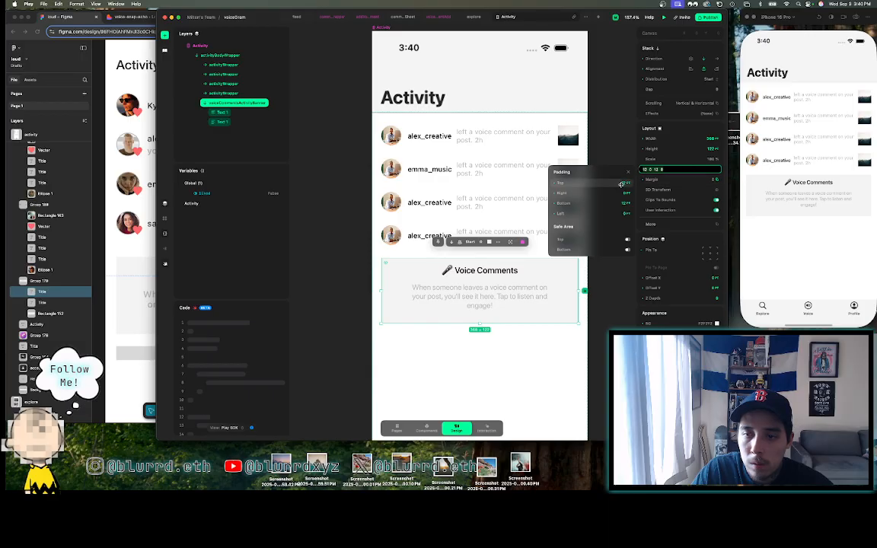
{"action": "left_click", "coordinate": [621, 184]}
{"action": "type", "text": "22"}
{"action": "key", "text": "Return"}
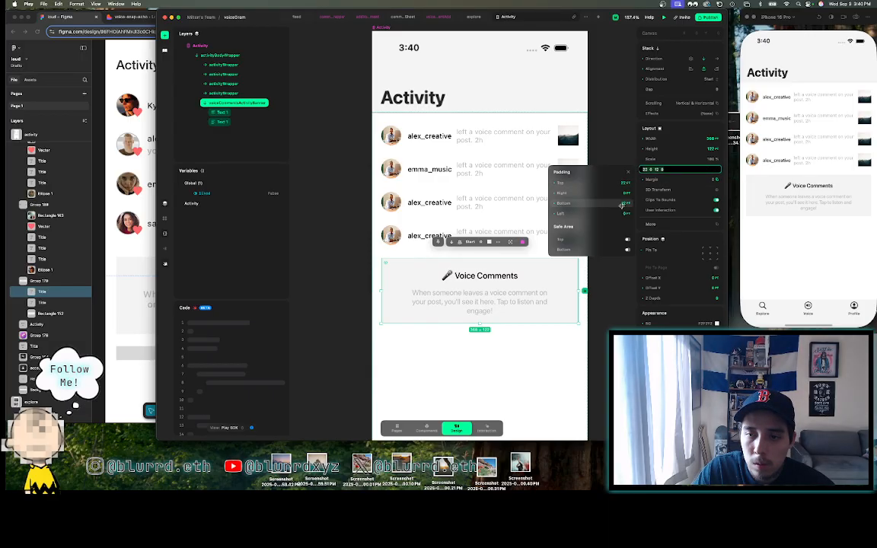
{"action": "left_click", "coordinate": [625, 204]}
{"action": "type", "text": "2"}
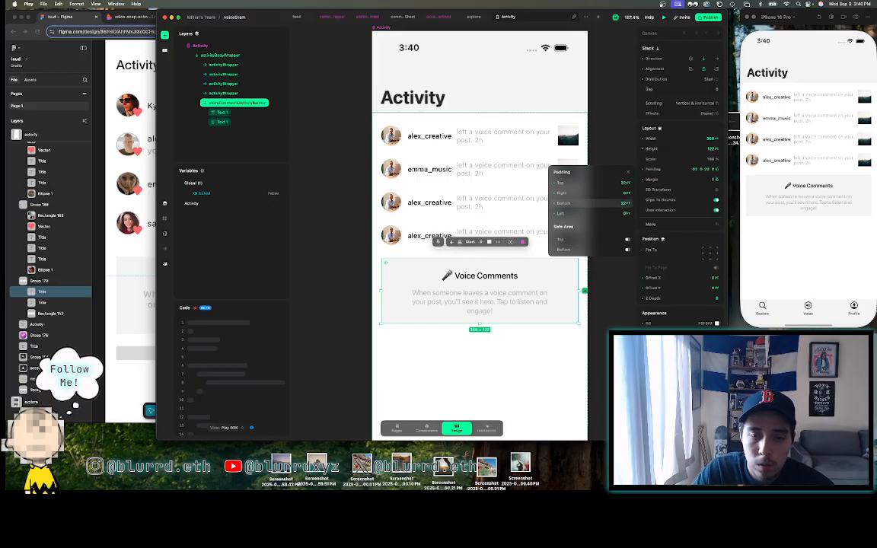
{"action": "left_click", "coordinate": [610, 288]}
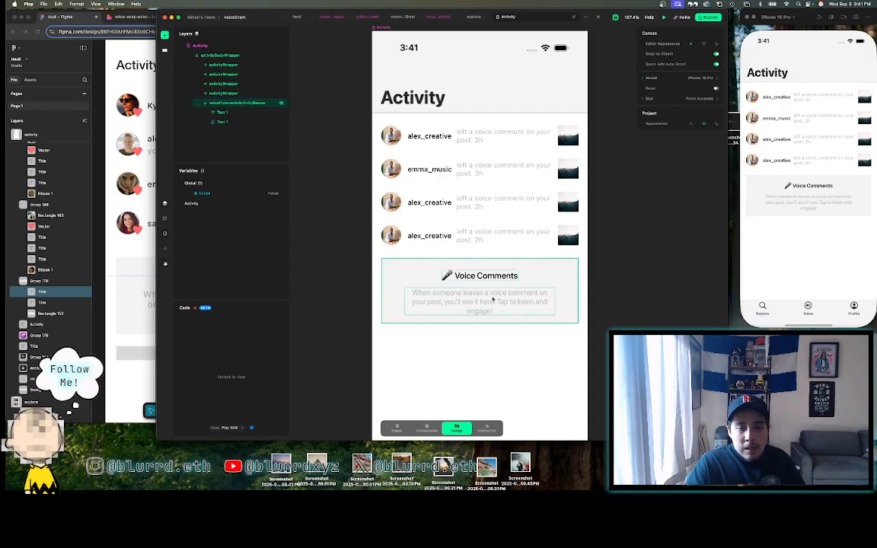
- Reset the banner's padding and give it a top padding of 16
{"action": "left_click", "coordinate": [545, 280]}
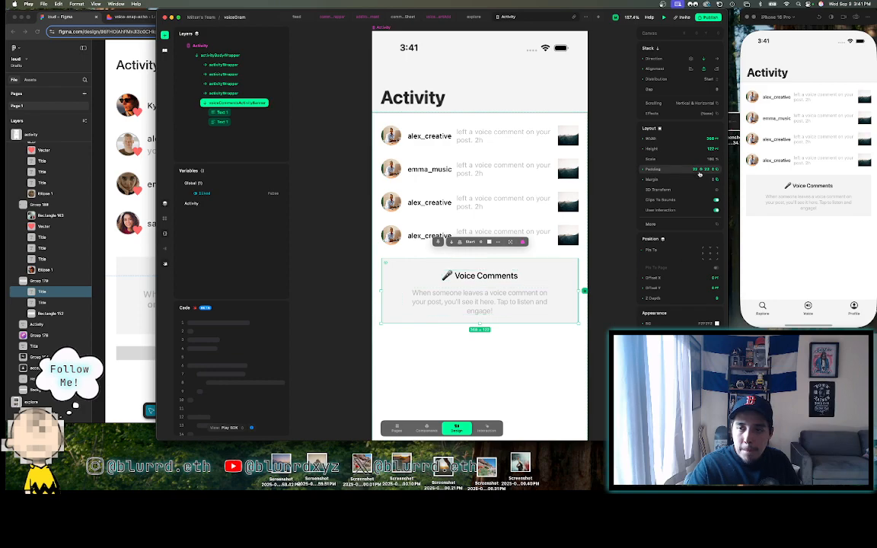
{"action": "left_click", "coordinate": [643, 170]}
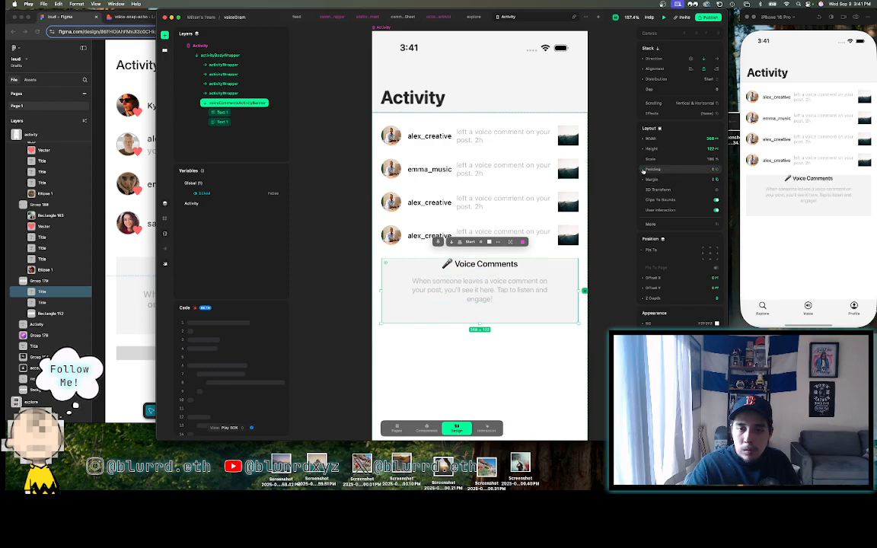
{"action": "left_click", "coordinate": [643, 170]}
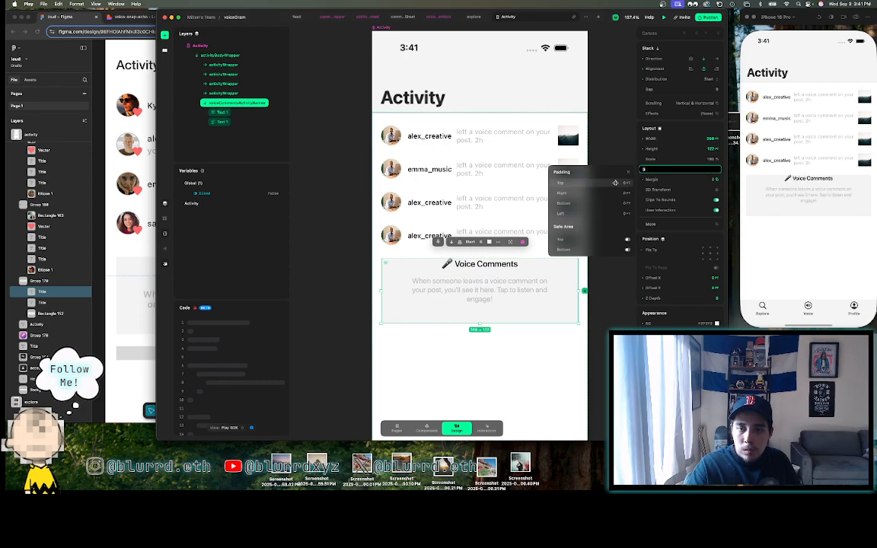
{"action": "left_click", "coordinate": [602, 184]}
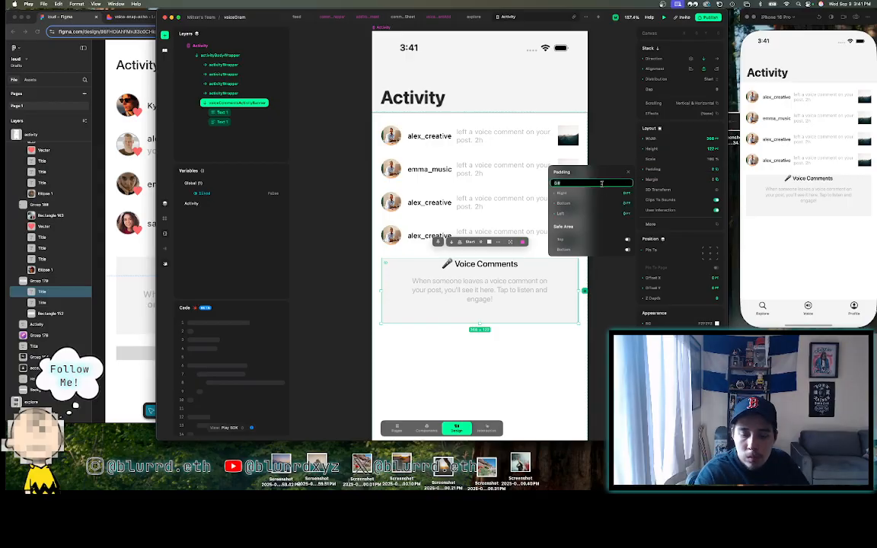
{"action": "type", "text": "20"}
{"action": "key", "text": "Return"}
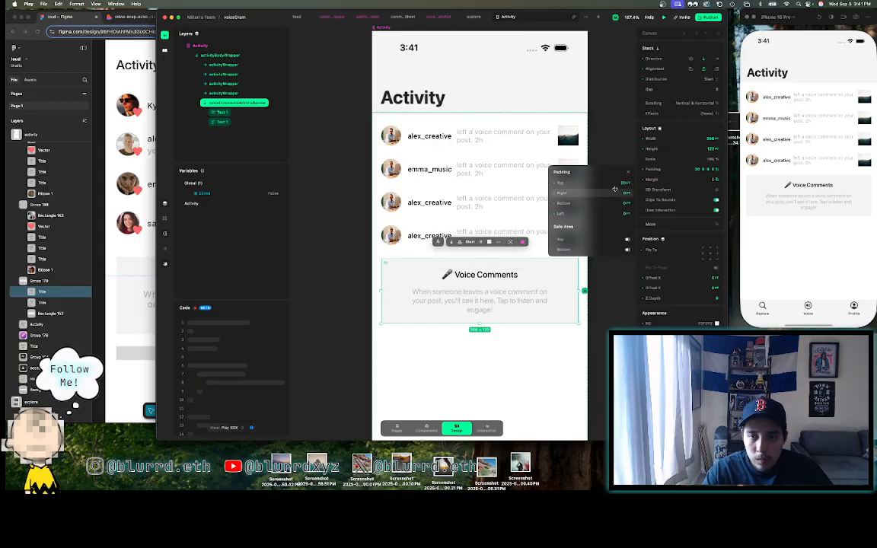
{"action": "left_click", "coordinate": [623, 183]}
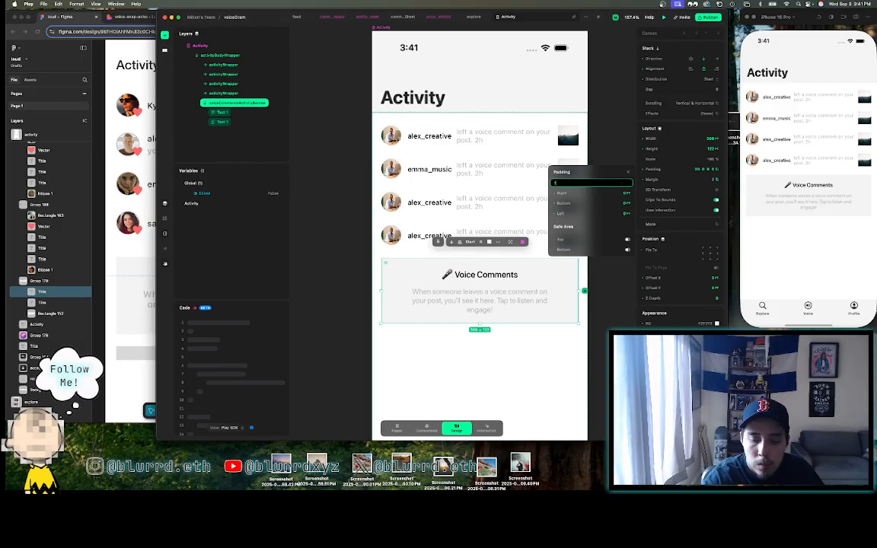
{"action": "type", "text": "16 PT"}
{"action": "key", "text": "Return"}
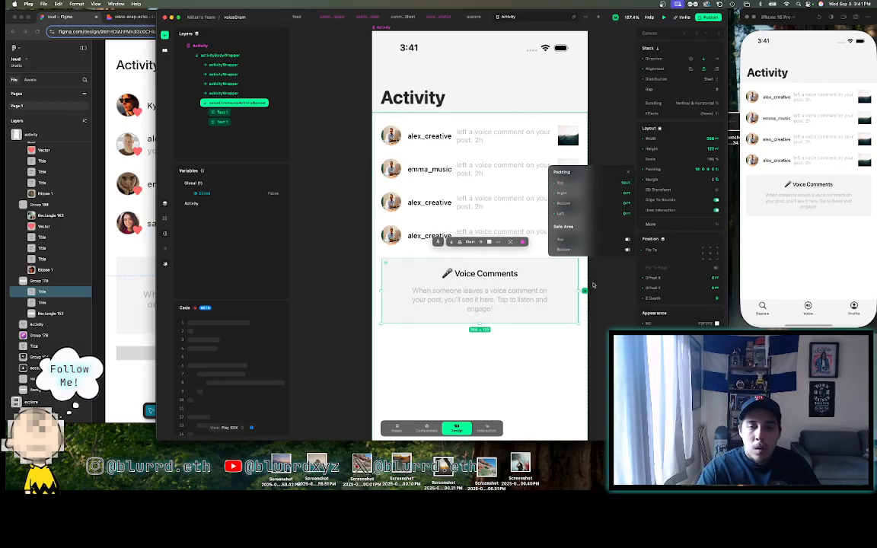
{"action": "left_click", "coordinate": [594, 285]}
- Raise the banner's top margin to 30
{"action": "left_click", "coordinate": [546, 284]}
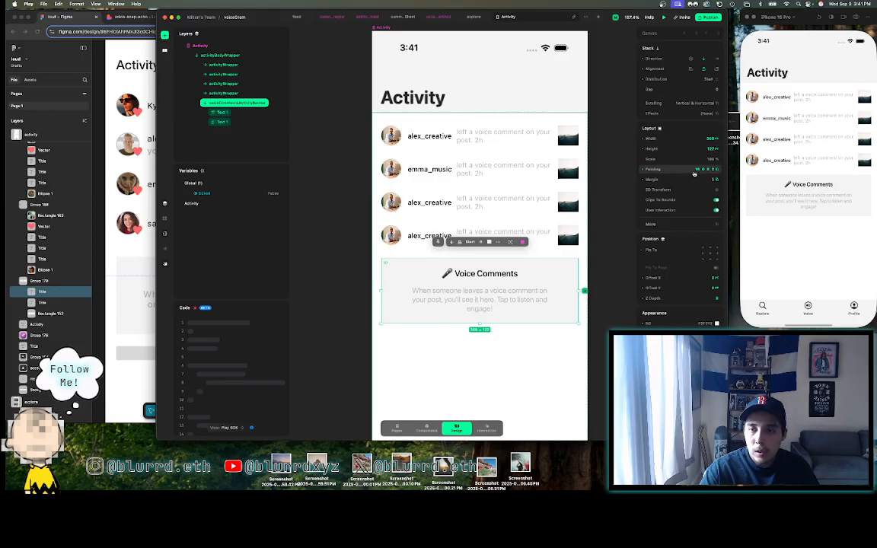
{"action": "left_click", "coordinate": [670, 179]}
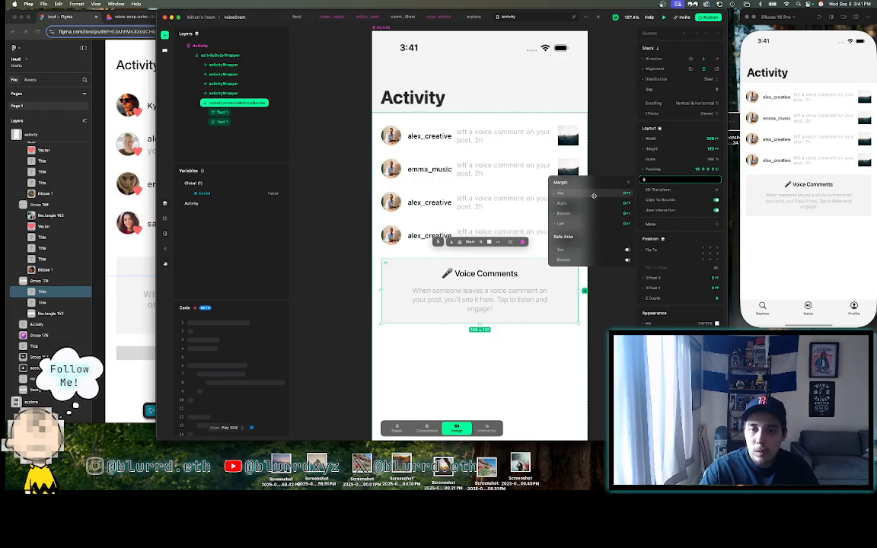
{"action": "left_click", "coordinate": [593, 193]}
{"action": "key", "text": "shift+Up"}
{"action": "key", "text": "shift+Up"}
{"action": "key", "text": "shift+Up"}
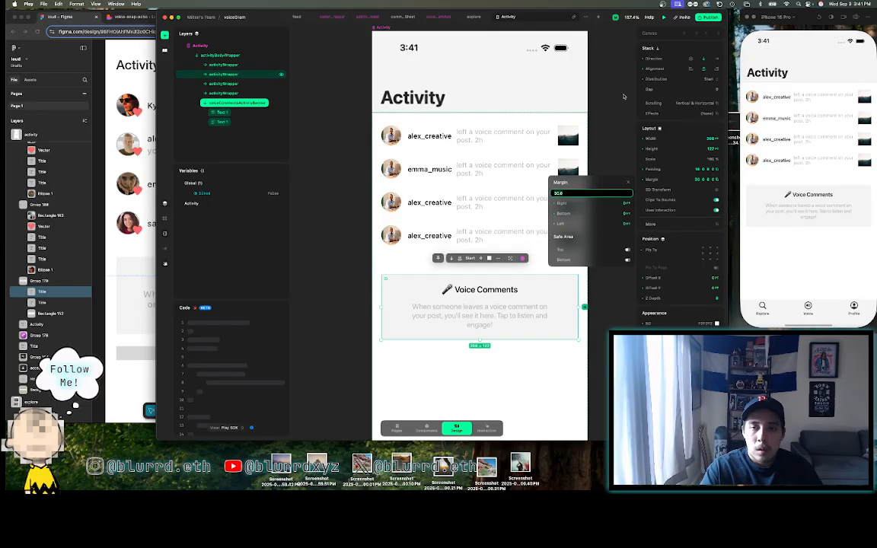
{"action": "left_click", "coordinate": [627, 119]}
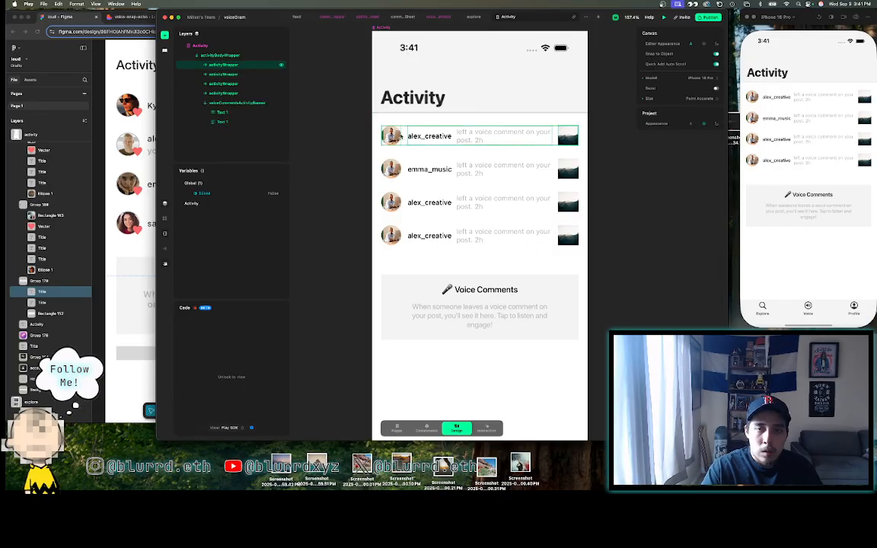
- Set the activityBodyWrapper's top padding to 35
{"action": "left_click", "coordinate": [404, 135]}
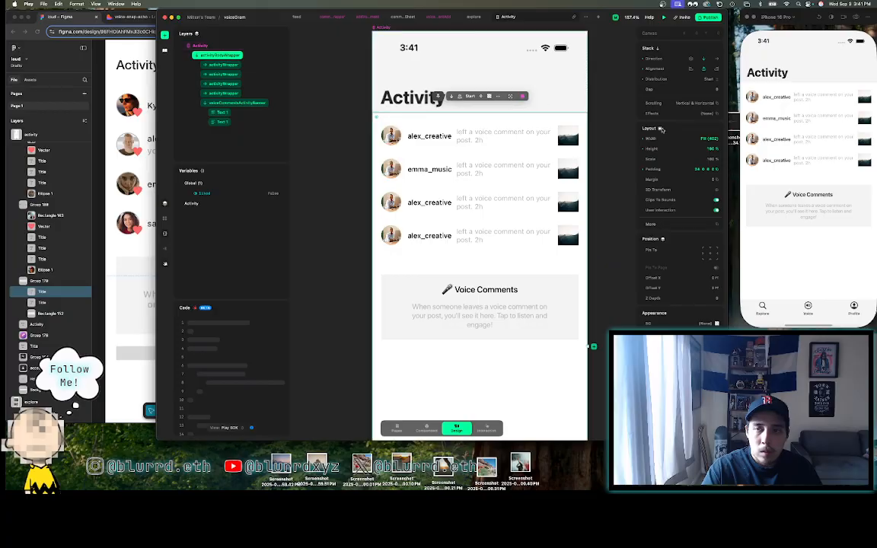
{"action": "left_click", "coordinate": [704, 168]}
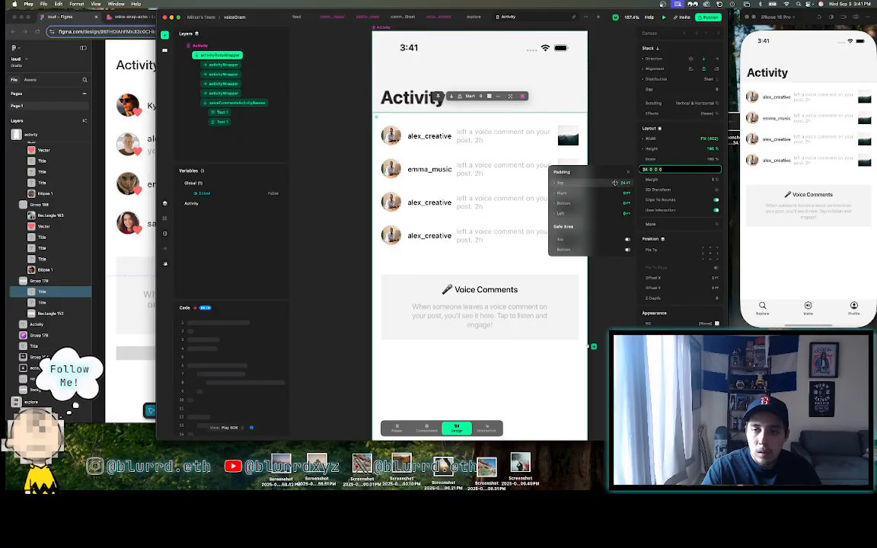
{"action": "left_click", "coordinate": [615, 183]}
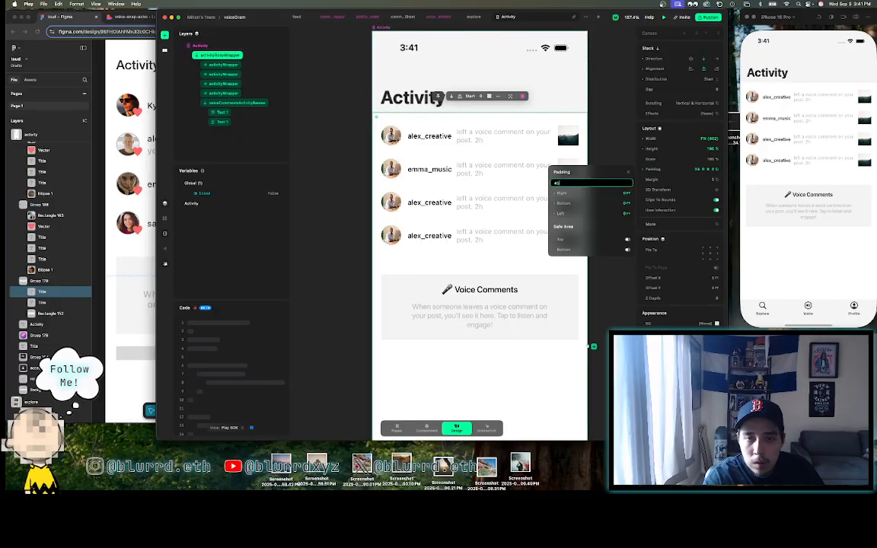
{"action": "key", "text": "Return"}
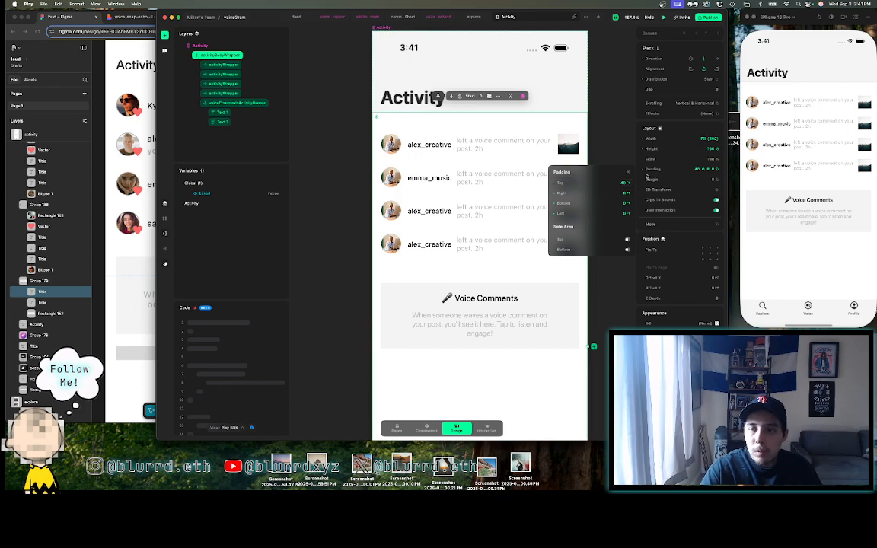
{"action": "left_click", "coordinate": [621, 180]}
{"action": "type", "text": "35"}
{"action": "key", "text": "Return"}
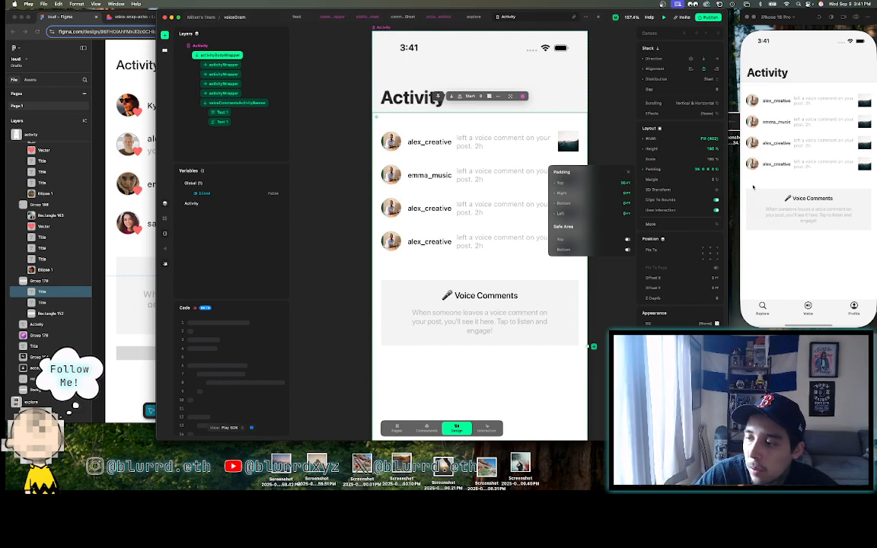
{"action": "left_click", "coordinate": [614, 138]}
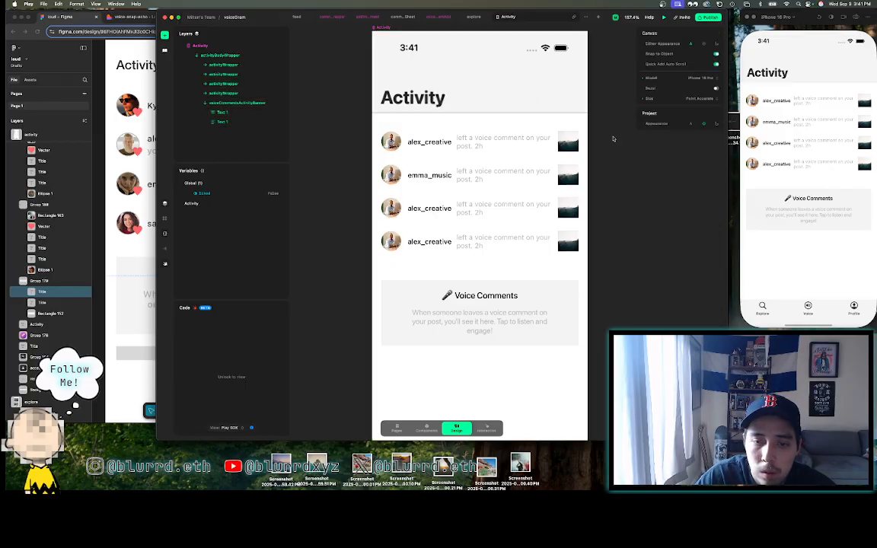
- Scroll the canvas and bring the Figma design forward to compare
{"action": "scroll", "coordinate": [613, 138], "scroll_direction": "down", "scroll_amount": 5}
{"action": "scroll", "coordinate": [553, 138], "scroll_direction": "right", "scroll_amount": 2}
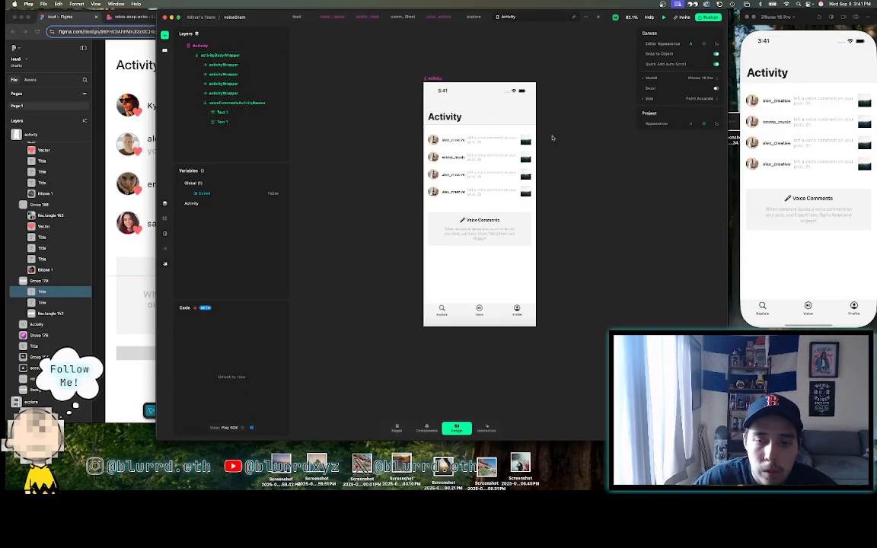
{"action": "scroll", "coordinate": [475, 229], "scroll_direction": "down", "scroll_amount": 3}
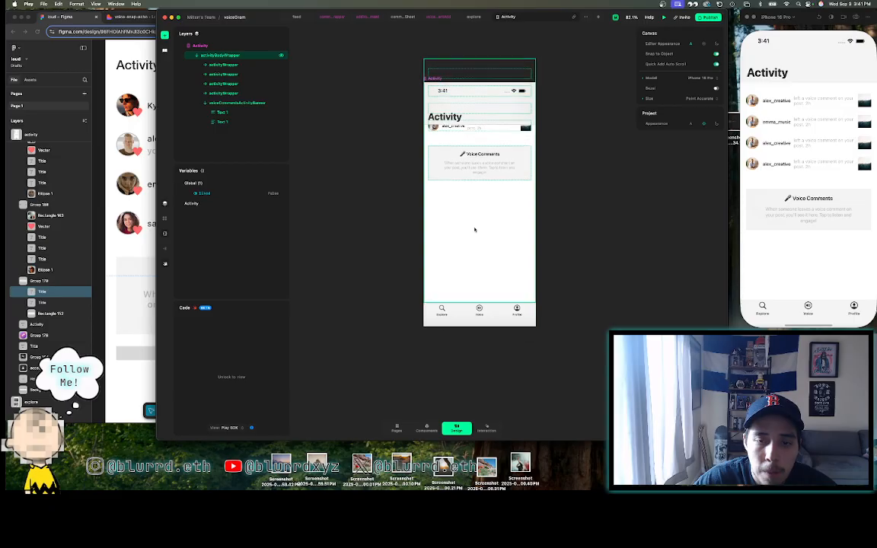
{"action": "scroll", "coordinate": [475, 229], "scroll_direction": "up", "scroll_amount": 3}
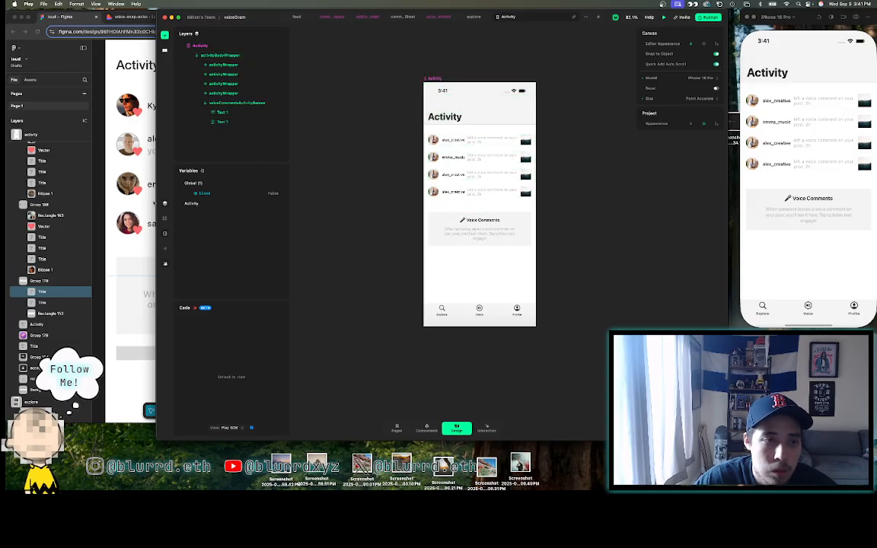
{"action": "key", "text": "super+Tab"}
{"action": "scroll", "coordinate": [263, 239], "scroll_direction": "down", "scroll_amount": 3}
{"action": "left_click", "coordinate": [262, 240]}
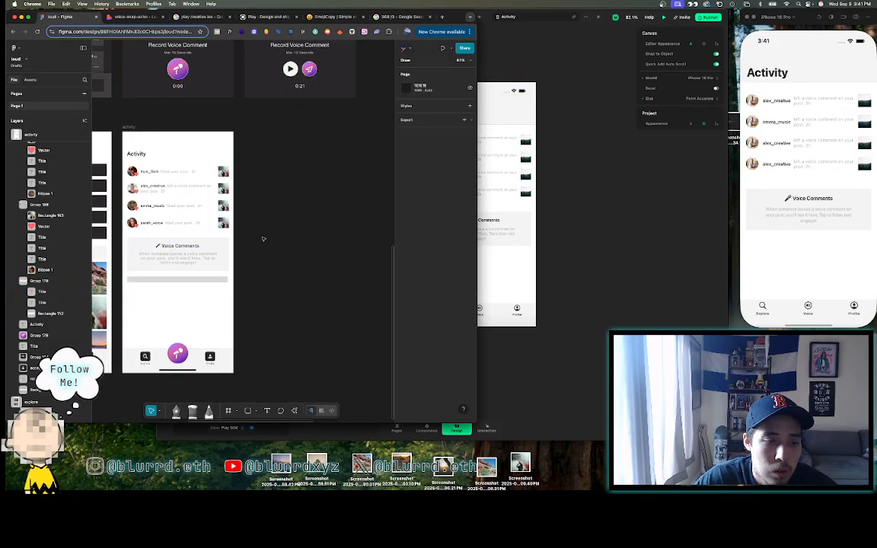
{"action": "scroll", "coordinate": [263, 239], "scroll_direction": "down", "scroll_amount": 2}
{"action": "scroll", "coordinate": [263, 239], "scroll_direction": "left", "scroll_amount": 5}
{"action": "scroll", "coordinate": [262, 239], "scroll_direction": "right", "scroll_amount": 6}
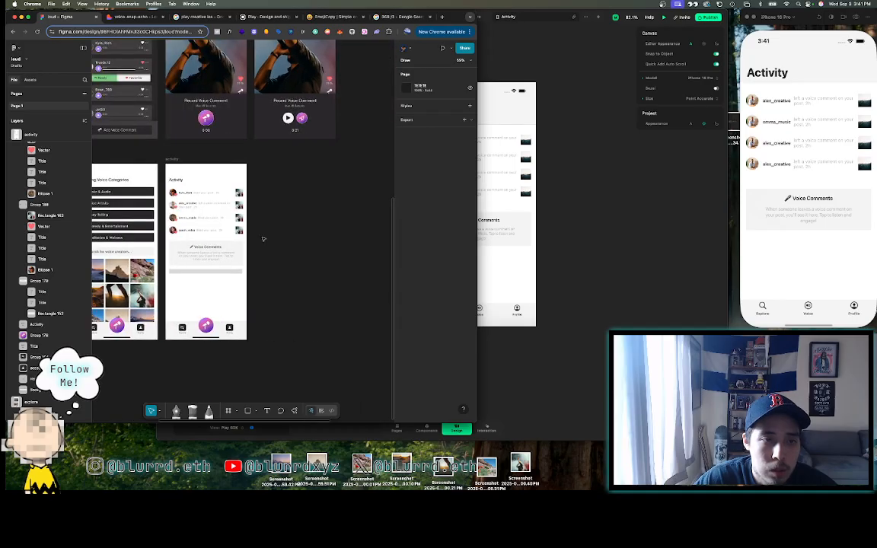
{"action": "scroll", "coordinate": [263, 240], "scroll_direction": "down", "scroll_amount": 3}
{"action": "scroll", "coordinate": [263, 239], "scroll_direction": "up", "scroll_amount": 3}
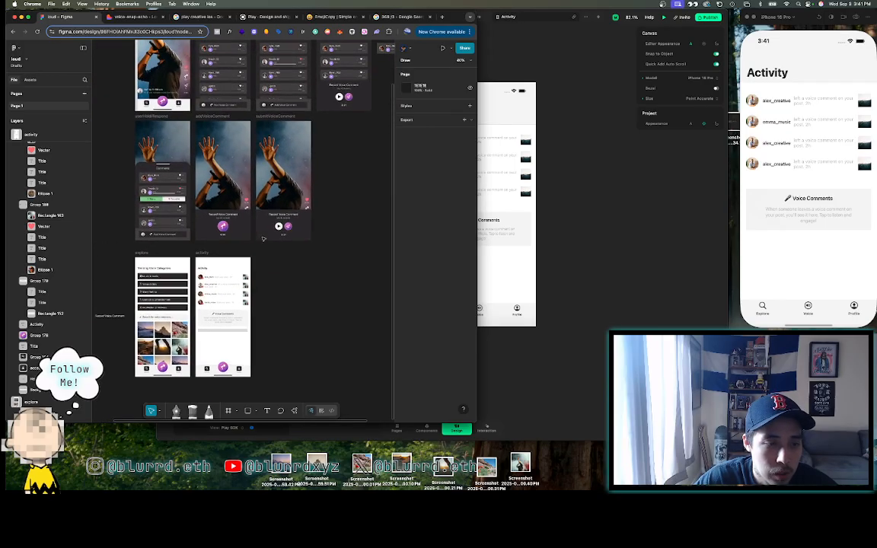
{"action": "scroll", "coordinate": [263, 239], "scroll_direction": "up", "scroll_amount": 1}
{"action": "scroll", "coordinate": [262, 239], "scroll_direction": "down", "scroll_amount": 2}
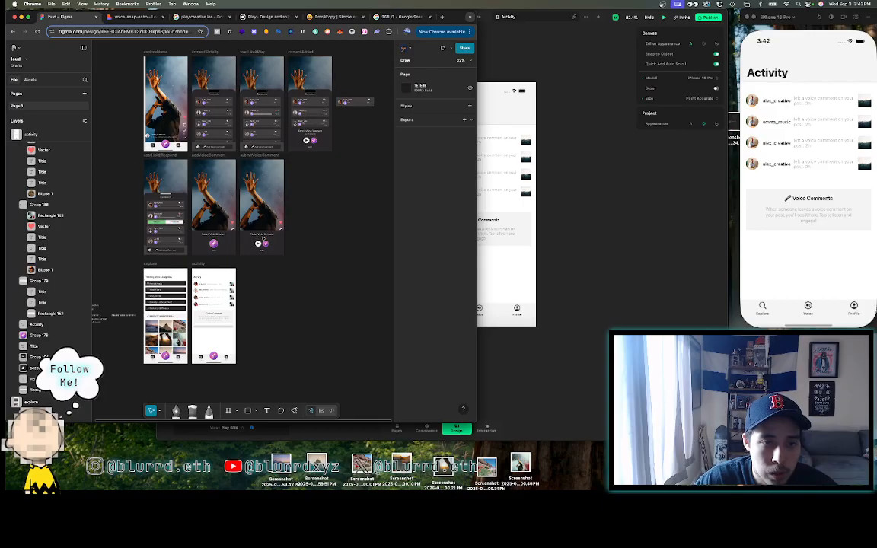
{"action": "scroll", "coordinate": [262, 239], "scroll_direction": "left", "scroll_amount": 2}
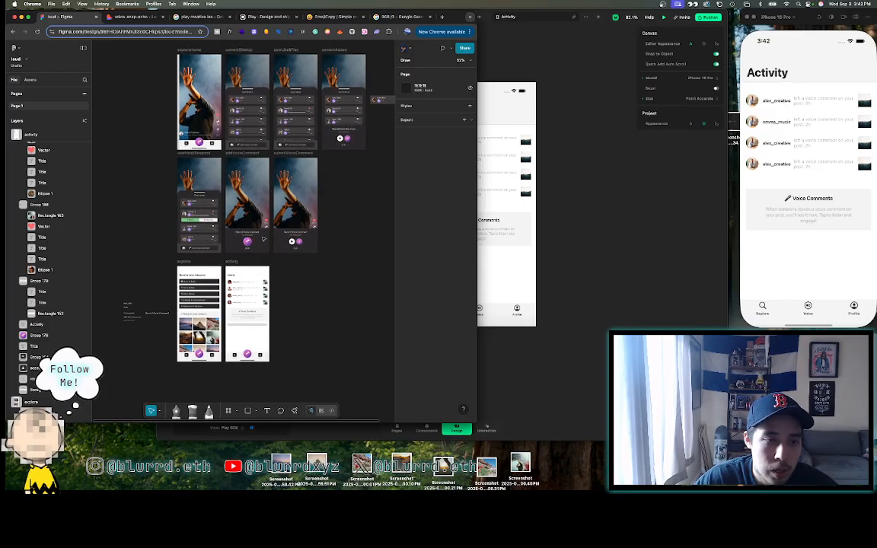
{"action": "scroll", "coordinate": [262, 239], "scroll_direction": "up", "scroll_amount": 5}
{"action": "scroll", "coordinate": [262, 239], "scroll_direction": "down", "scroll_amount": 5}
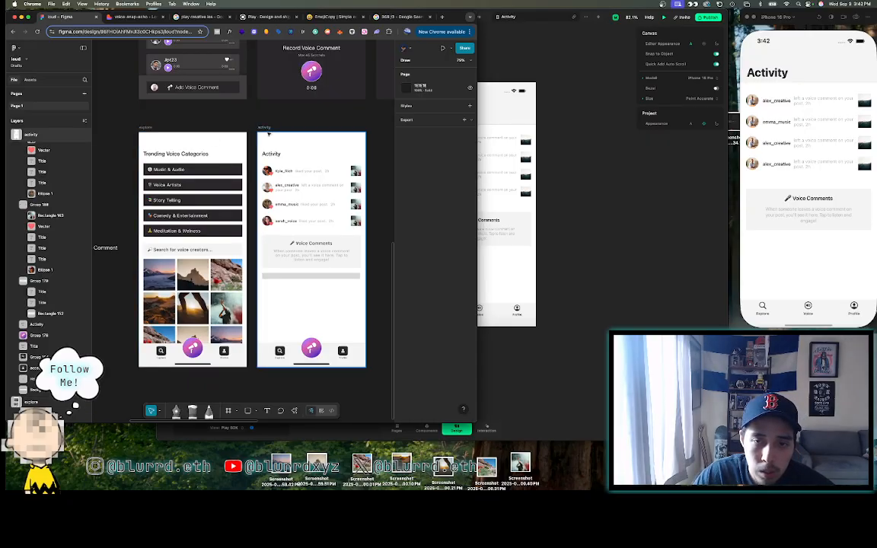
{"action": "scroll", "coordinate": [268, 134], "scroll_direction": "down", "scroll_amount": 3}
{"action": "scroll", "coordinate": [268, 133], "scroll_direction": "right", "scroll_amount": 3}
{"action": "left_click", "coordinate": [558, 176]}
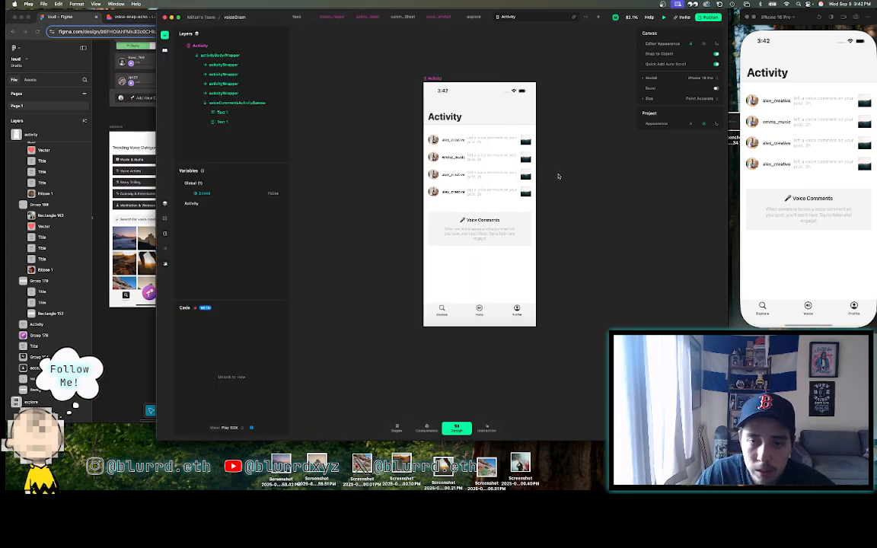
- Inspect the activity body wrapper on the Activity screen
{"action": "scroll", "coordinate": [558, 157], "scroll_direction": "up", "scroll_amount": 5}
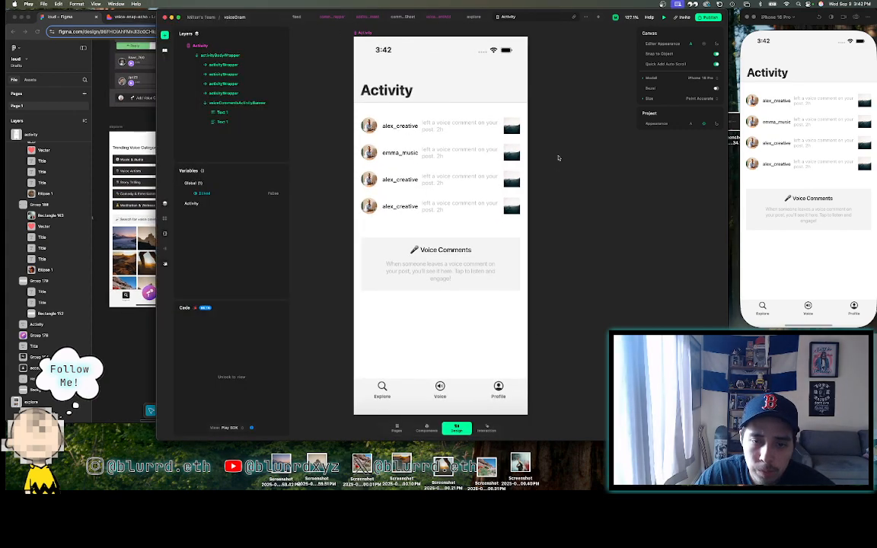
{"action": "left_click", "coordinate": [466, 233]}
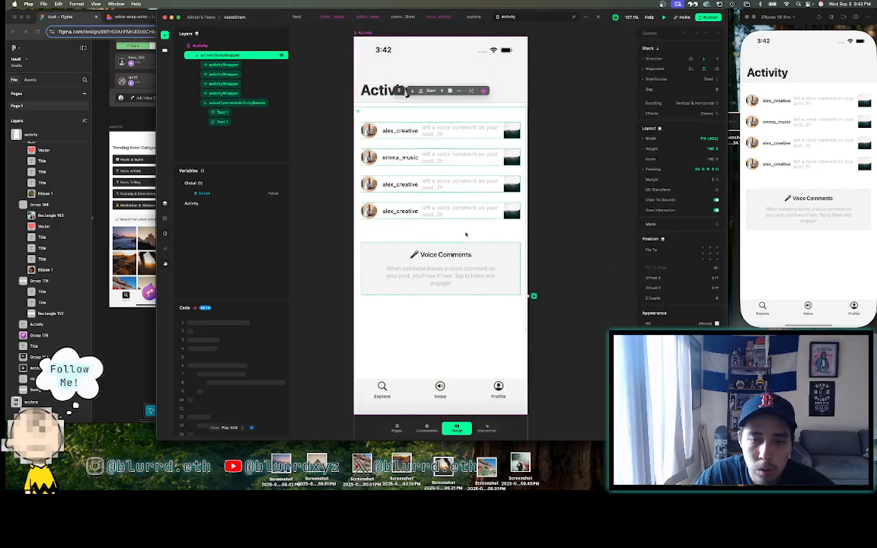
{"action": "left_click", "coordinate": [553, 317]}
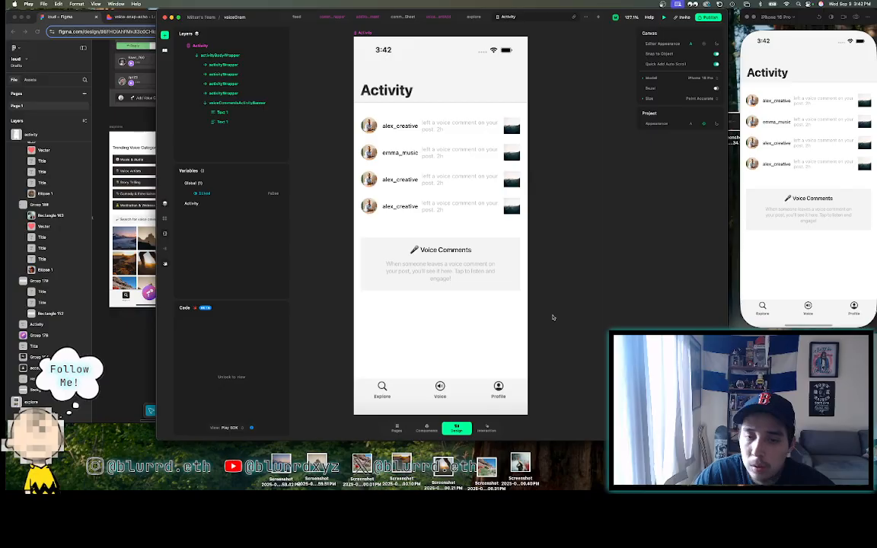
{"action": "scroll", "coordinate": [553, 317], "scroll_direction": "down", "scroll_amount": 3}
{"action": "scroll", "coordinate": [554, 317], "scroll_direction": "up", "scroll_amount": 4}
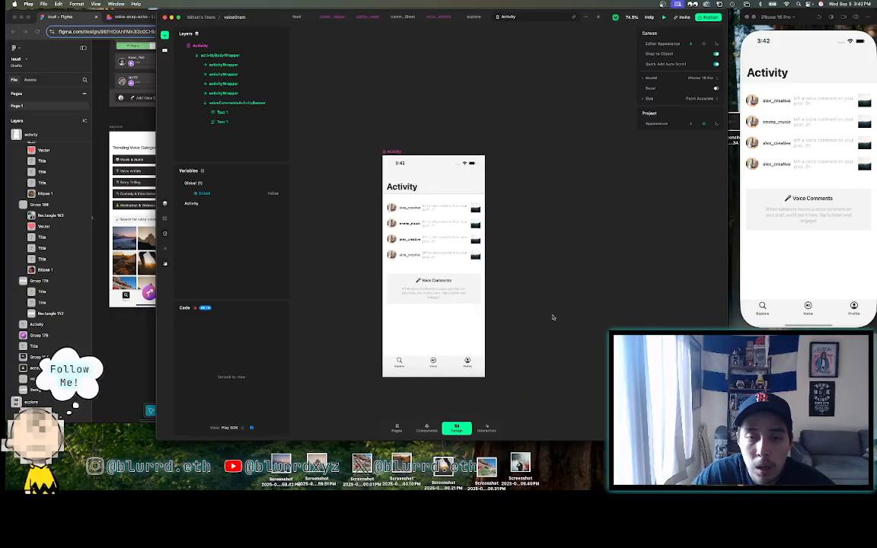
{"action": "left_click", "coordinate": [397, 339]}
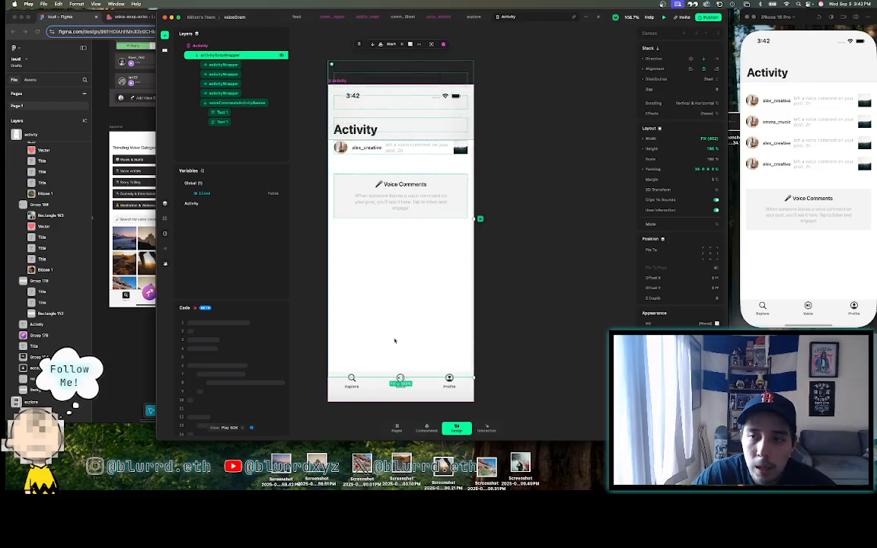
{"action": "scroll", "coordinate": [394, 340], "scroll_direction": "up", "scroll_amount": 3}
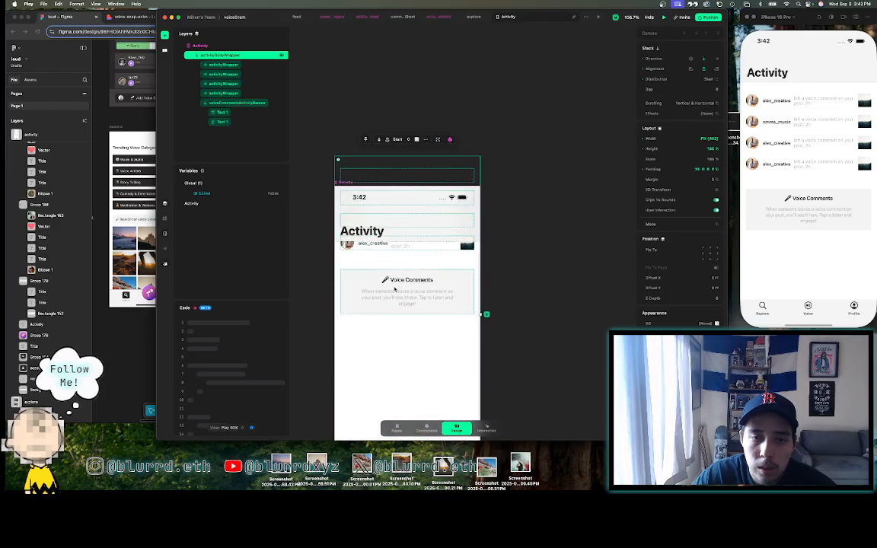
{"action": "scroll", "coordinate": [384, 303], "scroll_direction": "down", "scroll_amount": 3}
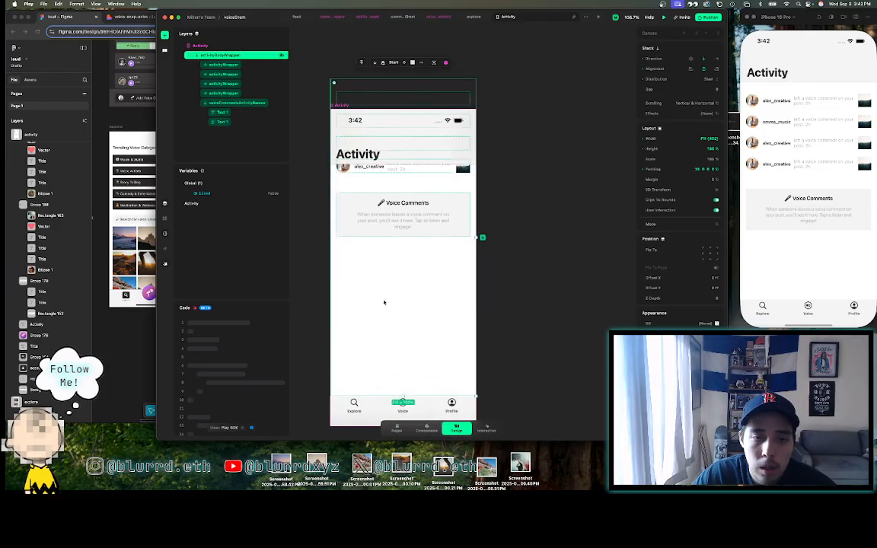
{"action": "left_click", "coordinate": [503, 241]}
{"action": "scroll", "coordinate": [502, 241], "scroll_direction": "down", "scroll_amount": 3}
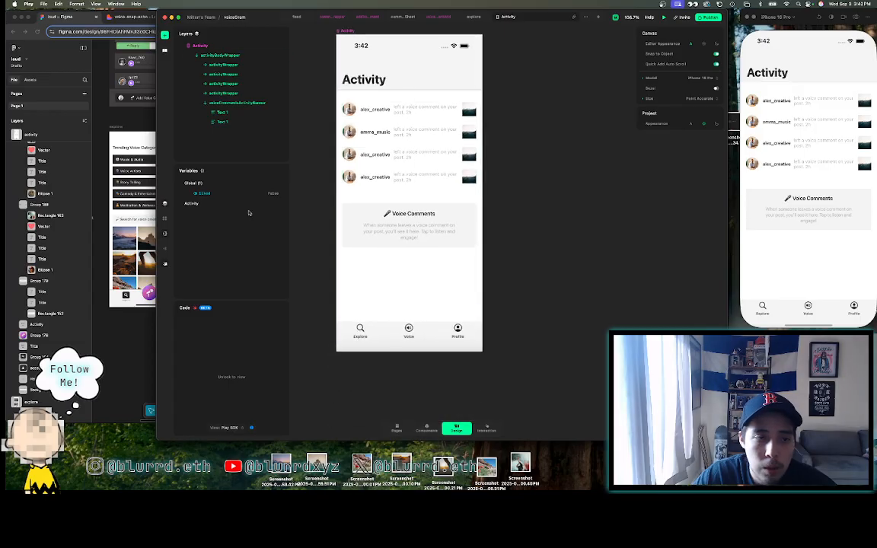
- Compare the Activity screen against the Figma design, then show the Pages overview
{"action": "left_click", "coordinate": [122, 304]}
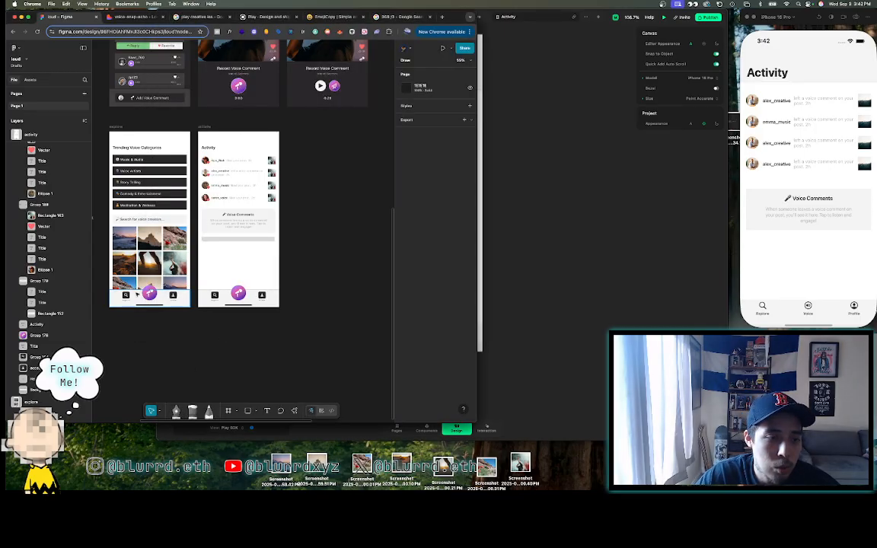
{"action": "left_click", "coordinate": [515, 214]}
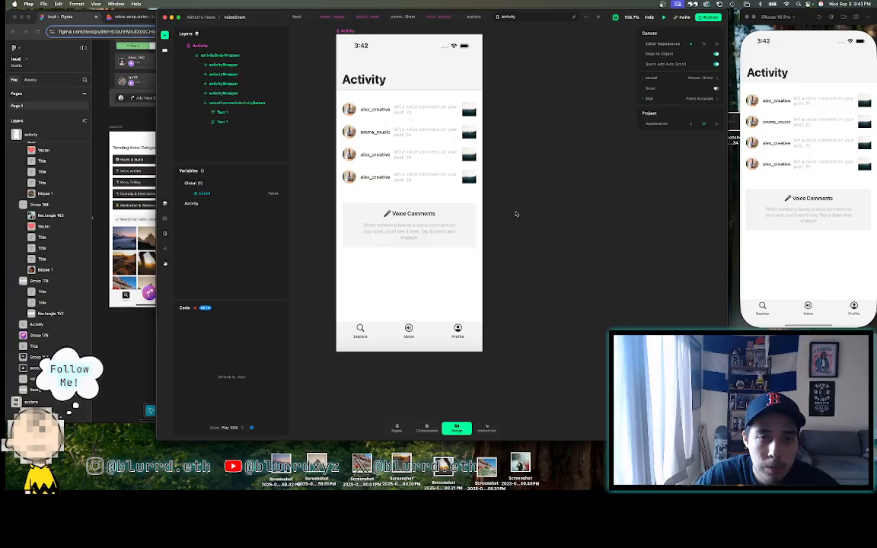
{"action": "scroll", "coordinate": [516, 214], "scroll_direction": "up", "scroll_amount": 2}
{"action": "left_click", "coordinate": [131, 343]}
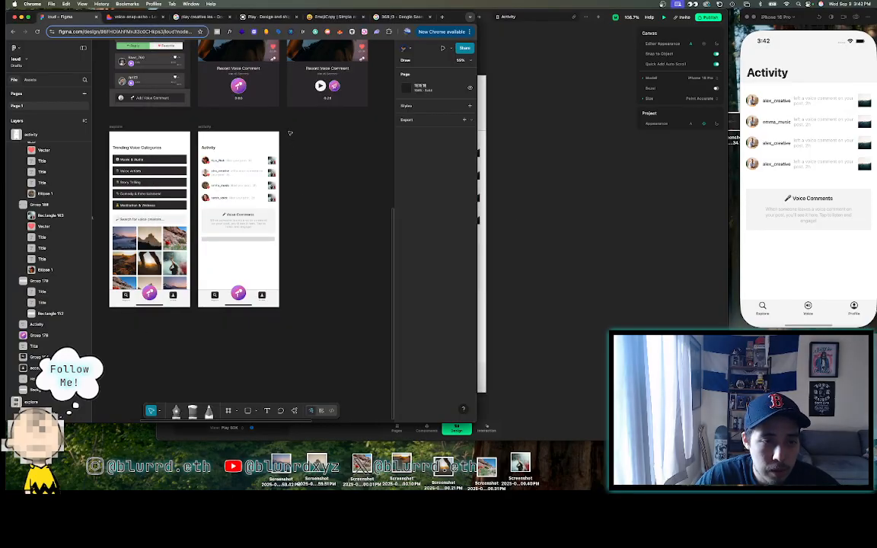
{"action": "left_click", "coordinate": [547, 208]}
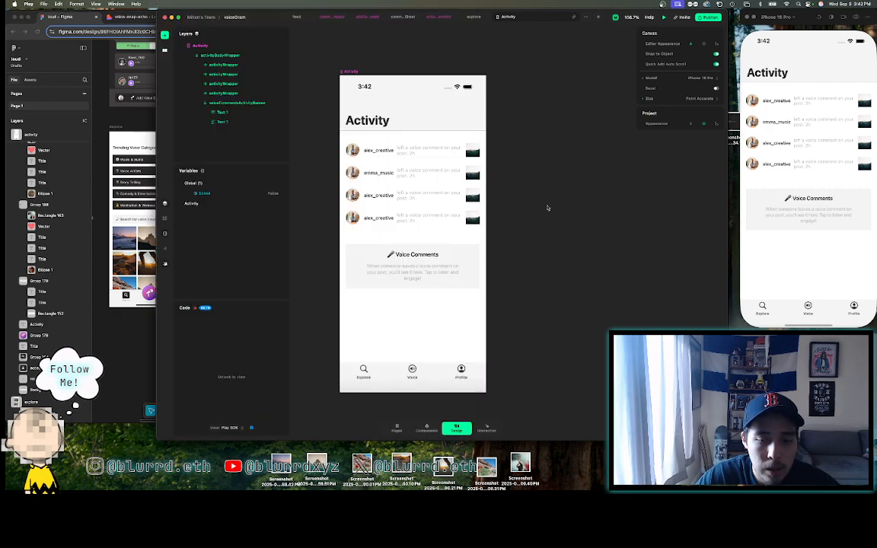
{"action": "left_click", "coordinate": [396, 428]}
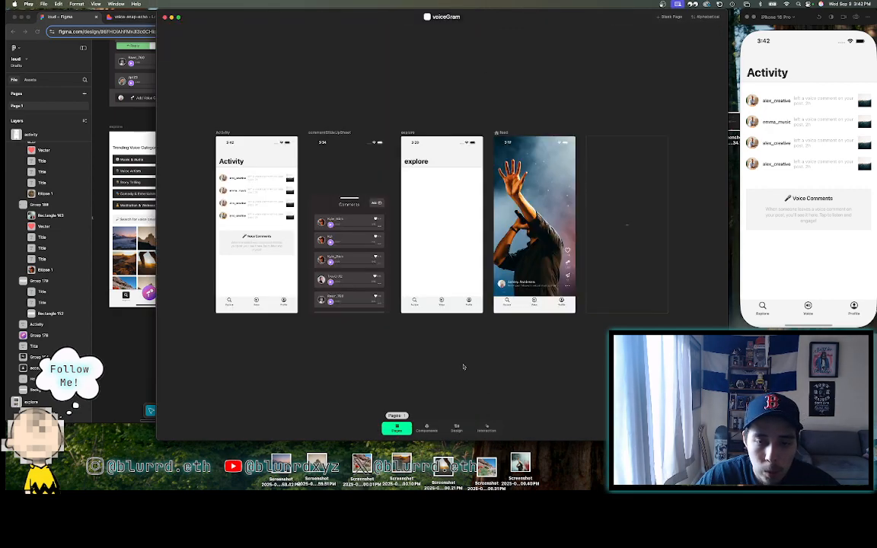
- Open the feed screen from the Pages overview in the Design view
{"action": "double_click", "coordinate": [527, 281]}
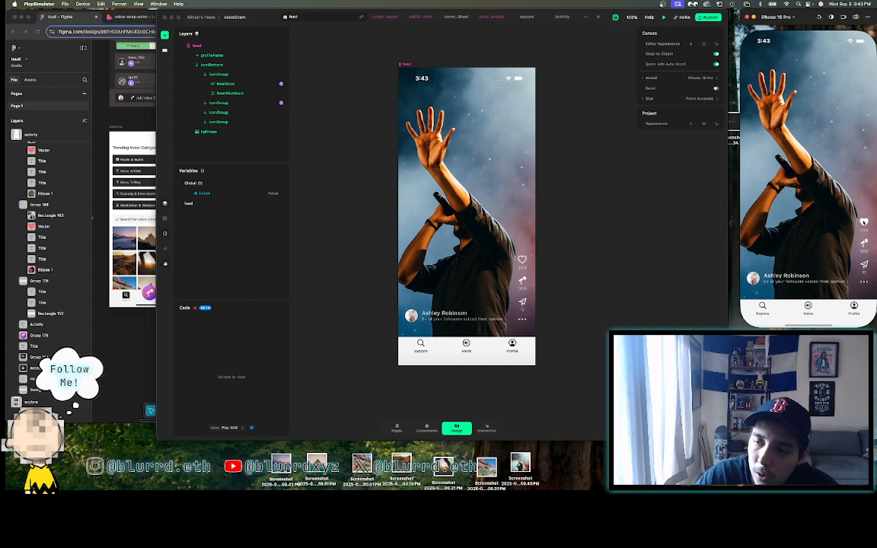
- Open and dismiss the feed's comments sheet in the iPhone preview, then return to Pages
{"action": "left_click", "coordinate": [865, 243]}
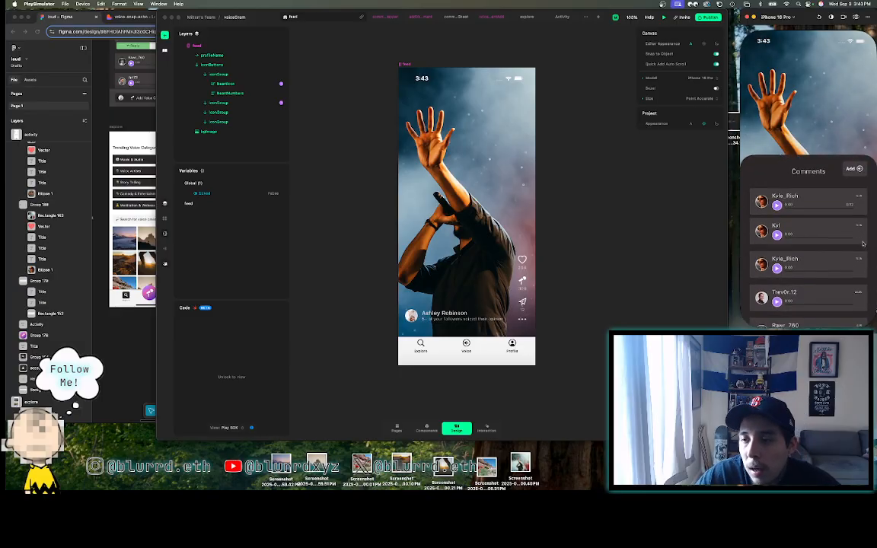
{"action": "left_click_drag", "start_coordinate": [772, 236], "coordinate": [841, 268]}
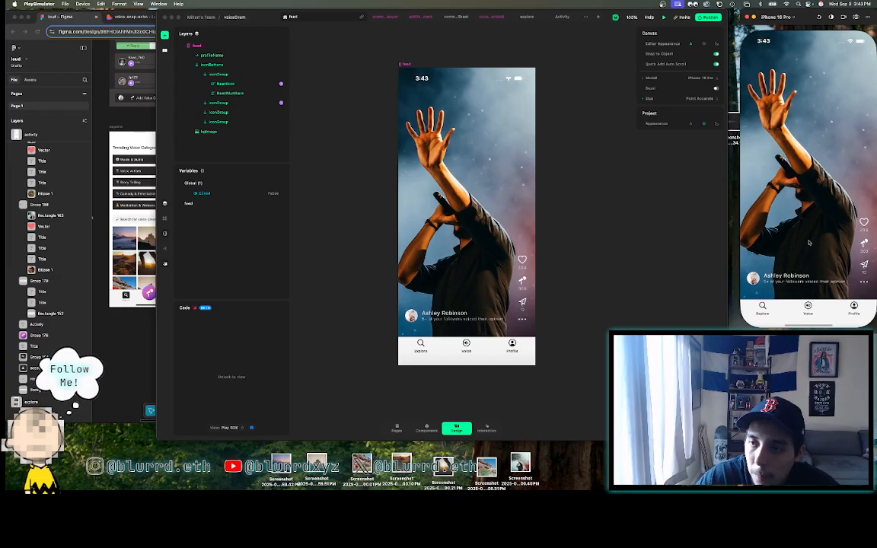
{"action": "left_click", "coordinate": [397, 429]}
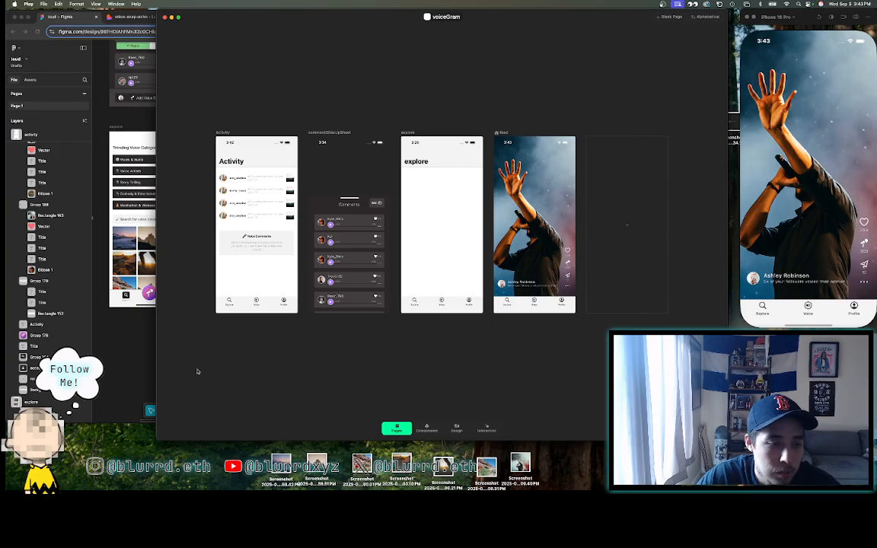
{"action": "left_click", "coordinate": [128, 353]}
{"action": "scroll", "coordinate": [129, 353], "scroll_direction": "down", "scroll_amount": 3}
{"action": "scroll", "coordinate": [129, 353], "scroll_direction": "up", "scroll_amount": 2}
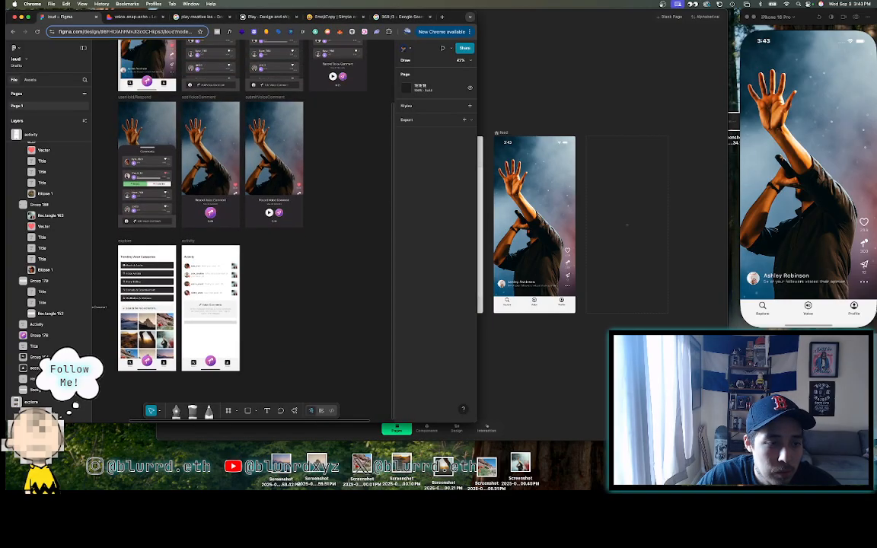
{"action": "scroll", "coordinate": [152, 263], "scroll_direction": "left", "scroll_amount": 2}
{"action": "scroll", "coordinate": [152, 263], "scroll_direction": "up", "scroll_amount": 1}
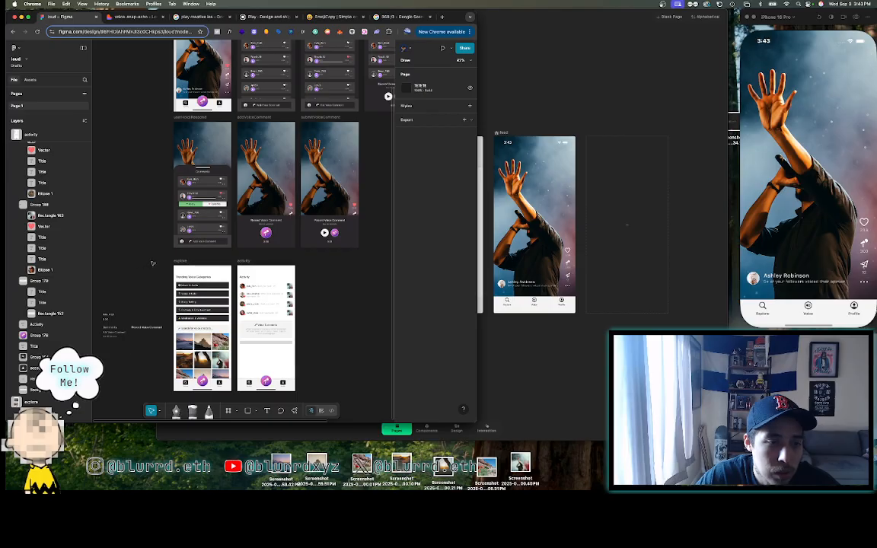
{"action": "scroll", "coordinate": [152, 263], "scroll_direction": "up", "scroll_amount": 3}
{"action": "scroll", "coordinate": [153, 263], "scroll_direction": "right", "scroll_amount": 2}
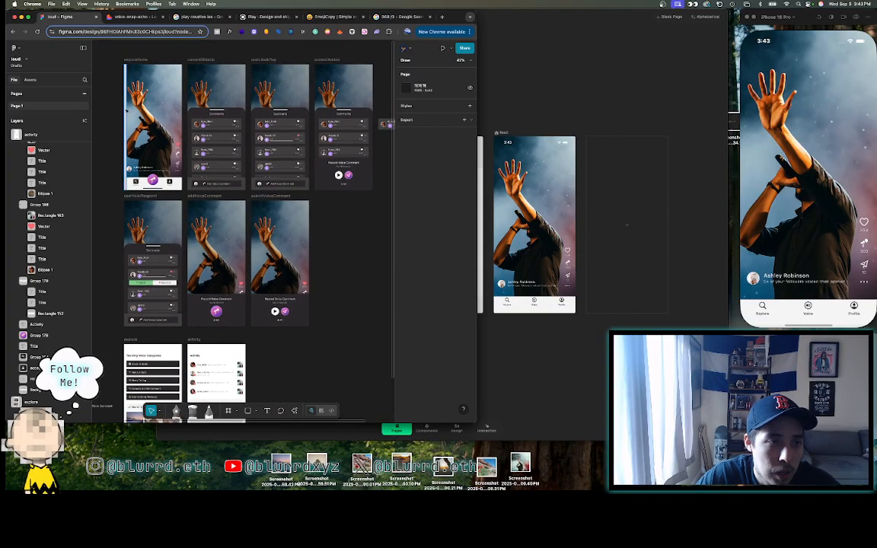
{"action": "left_click", "coordinate": [127, 111]}
{"action": "key", "text": "Escape"}
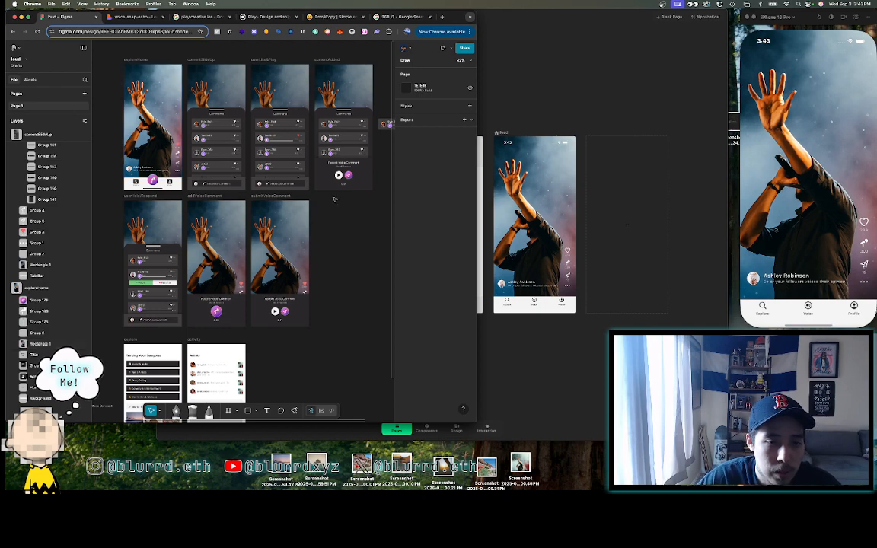
{"action": "scroll", "coordinate": [336, 280], "scroll_direction": "down", "scroll_amount": 3}
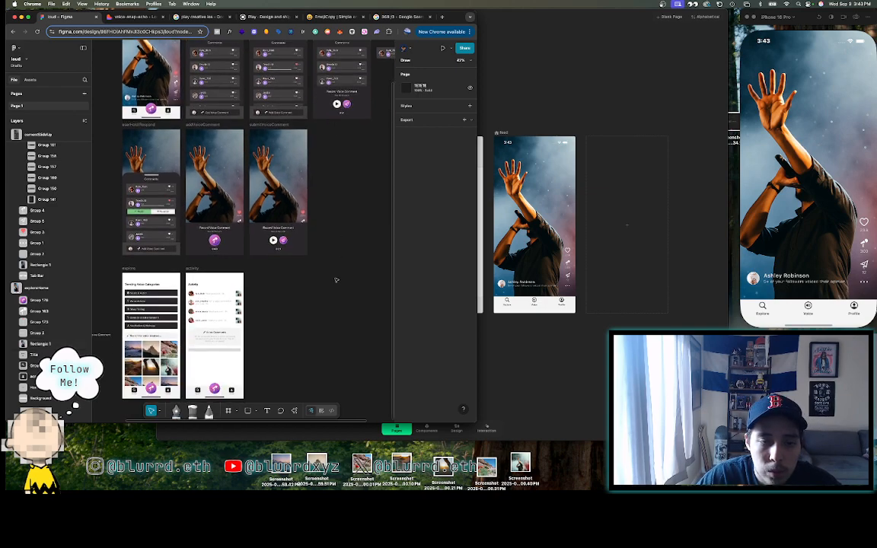
{"action": "scroll", "coordinate": [335, 280], "scroll_direction": "down", "scroll_amount": 2}
{"action": "scroll", "coordinate": [336, 281], "scroll_direction": "down", "scroll_amount": 3}
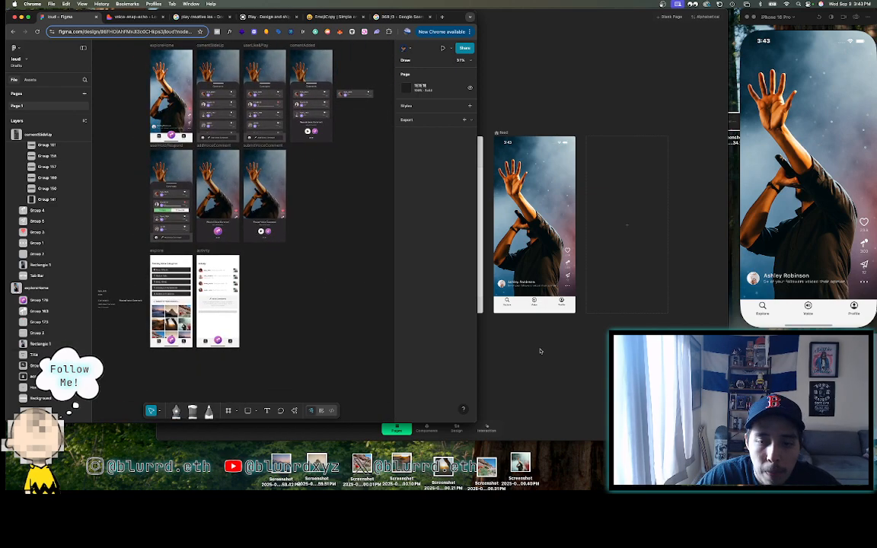
{"action": "left_click", "coordinate": [541, 351]}
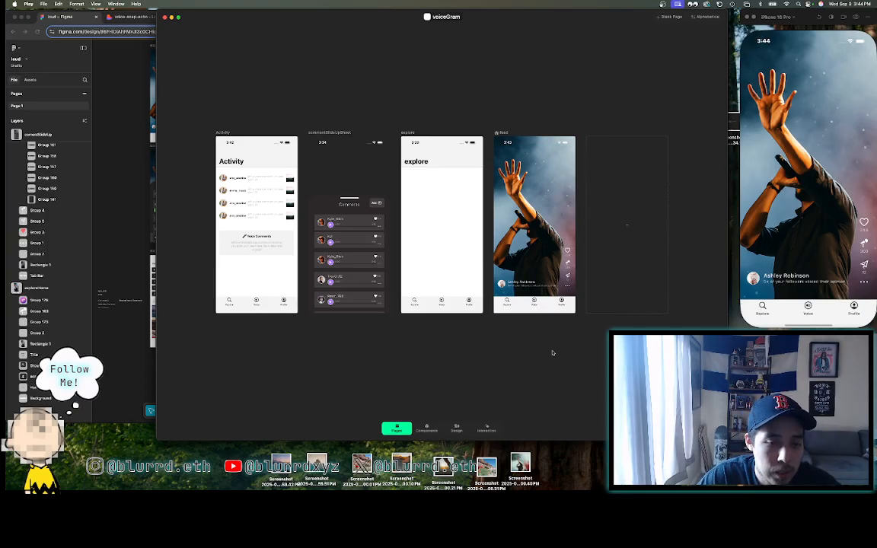
{"action": "left_click", "coordinate": [110, 340]}
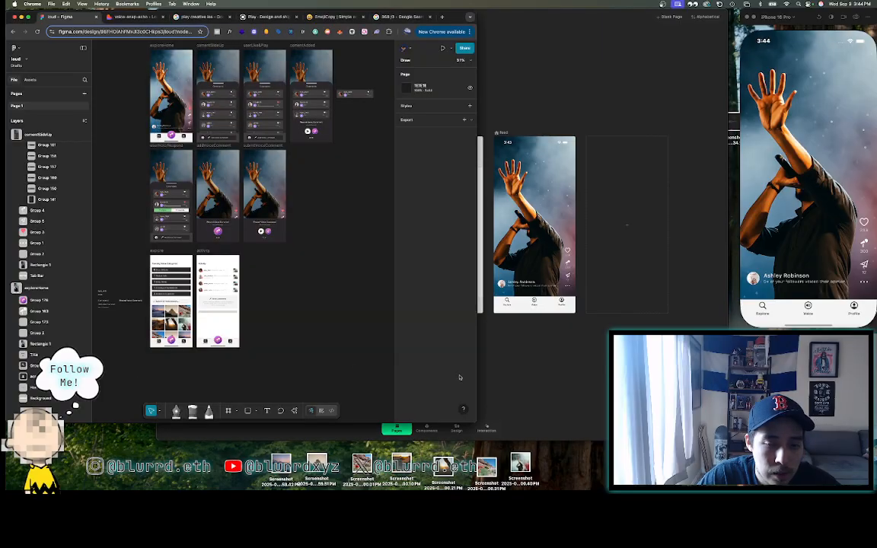
{"action": "left_click", "coordinate": [541, 375]}
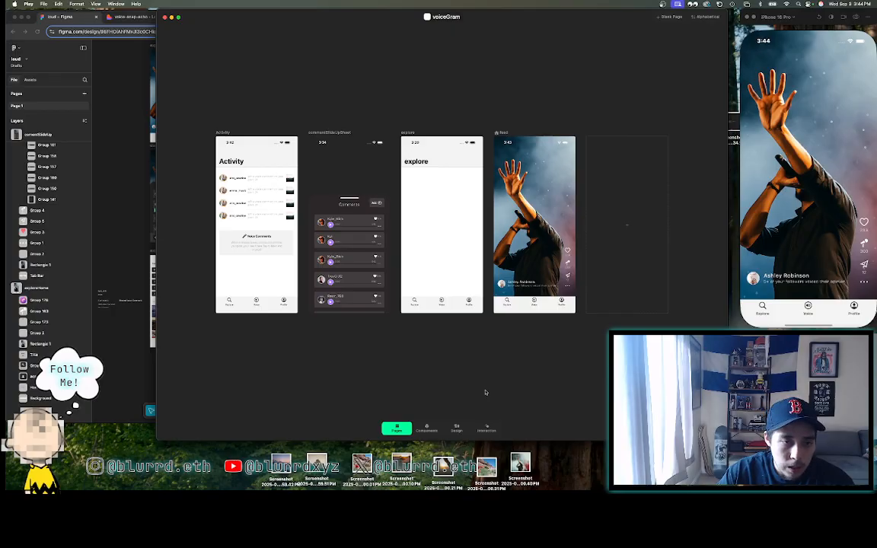
{"action": "key", "text": "super+Tab"}
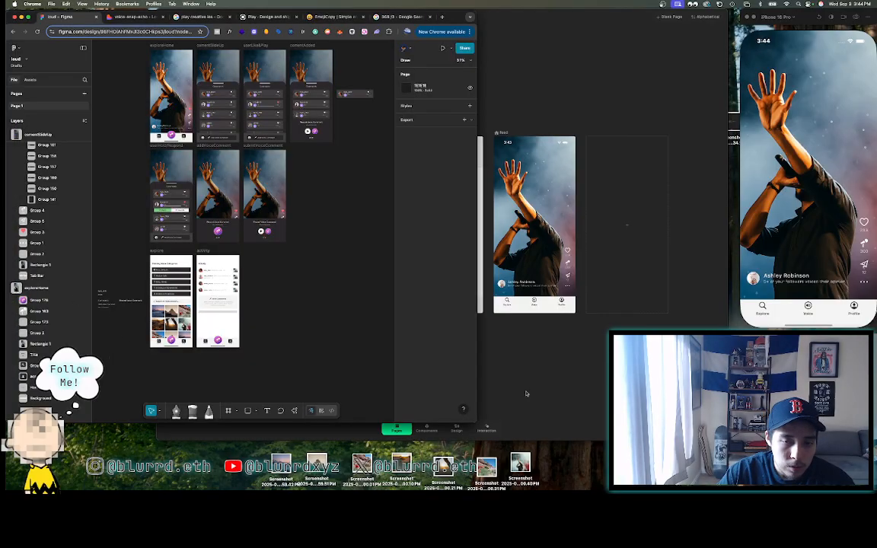
{"action": "left_click", "coordinate": [526, 394]}
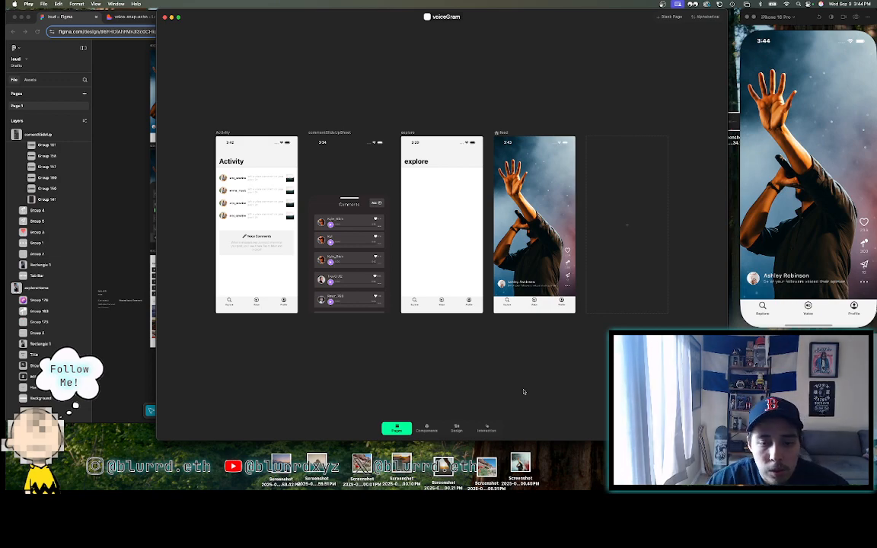
{"action": "left_click", "coordinate": [800, 138]}
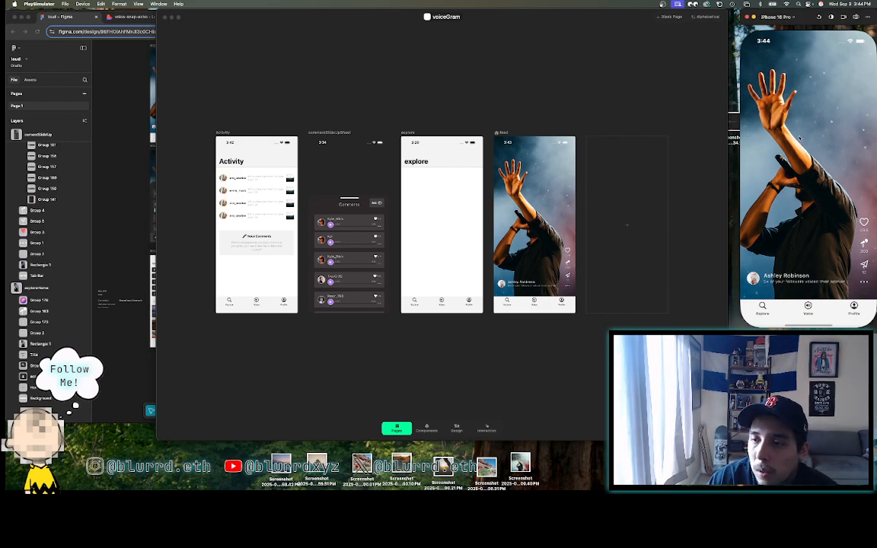
{"action": "left_click_drag", "start_coordinate": [208, 13], "coordinate": [232, 2]}
{"action": "left_click", "coordinate": [123, 86]}
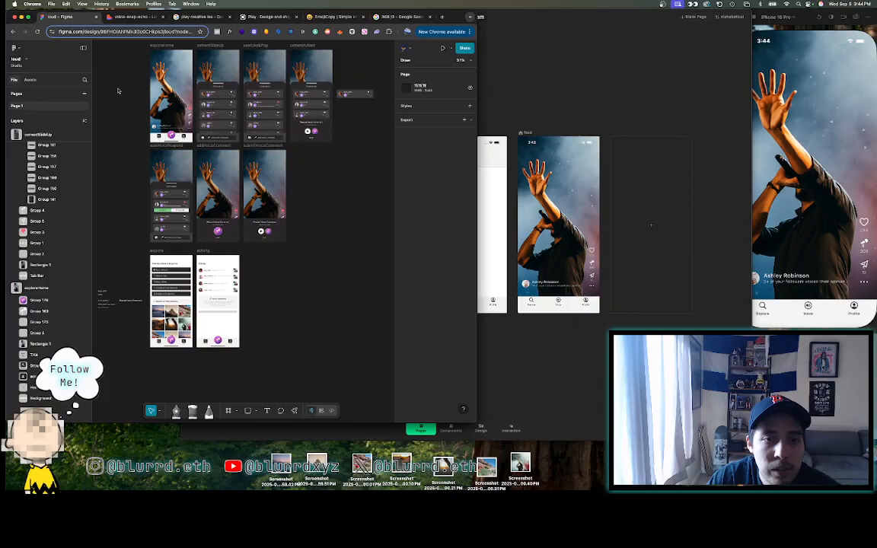
{"action": "left_click", "coordinate": [582, 52]}
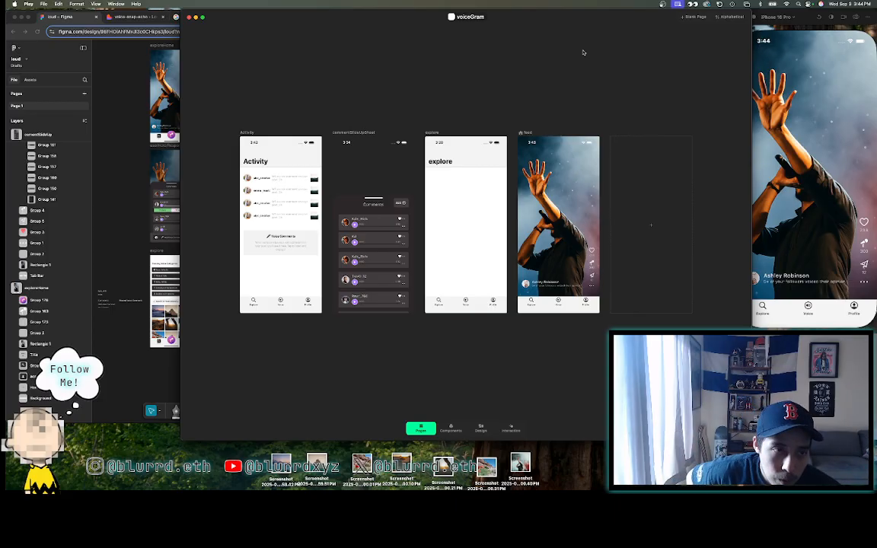
{"action": "left_click", "coordinate": [132, 18]}
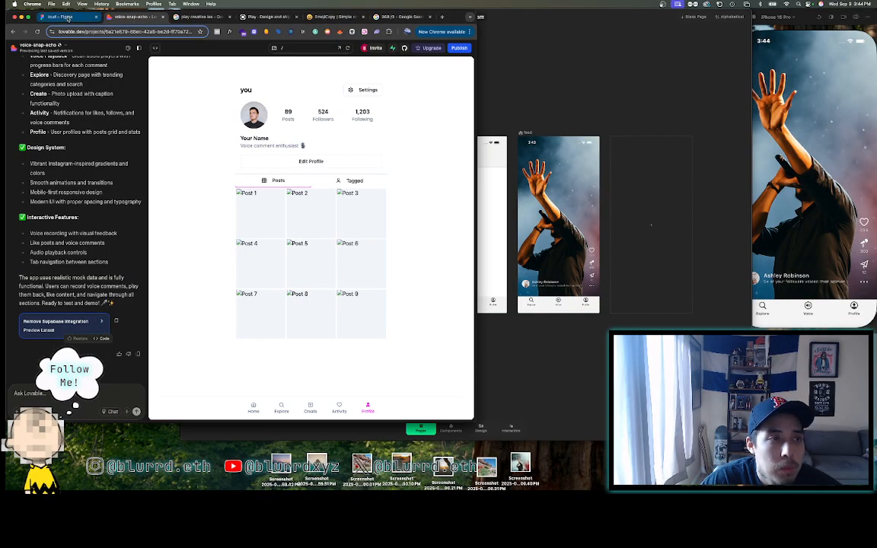
{"action": "left_click", "coordinate": [61, 17]}
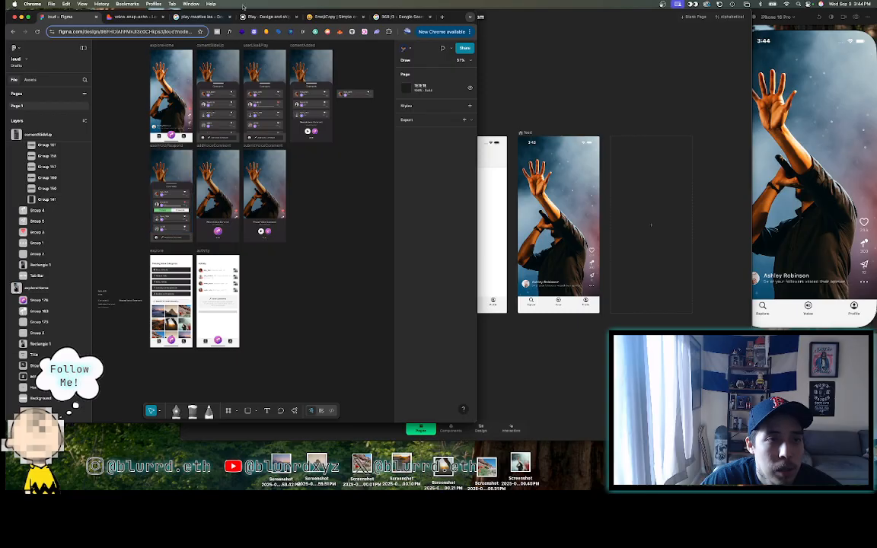
{"action": "left_click", "coordinate": [494, 94]}
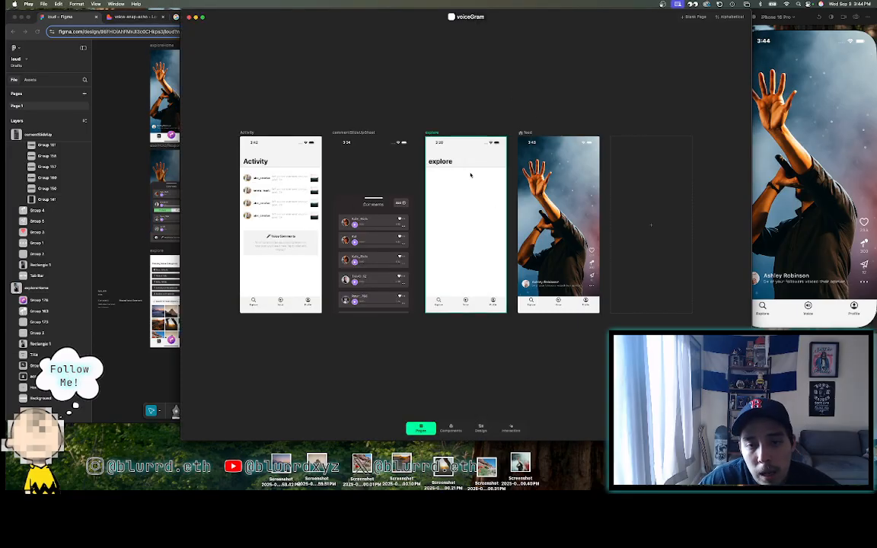